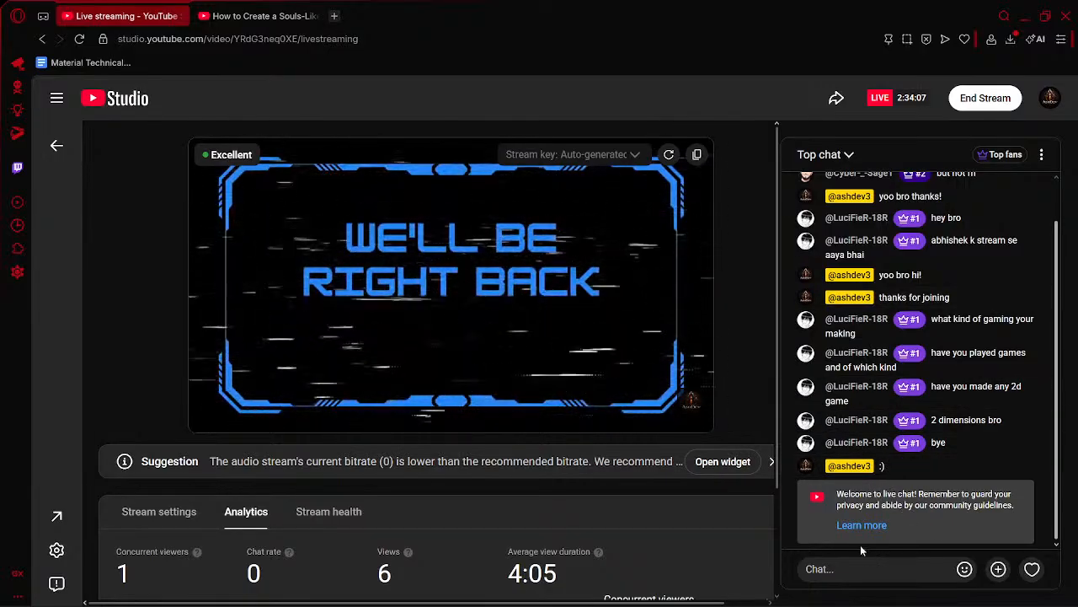
- Reload the YouTube Studio livestream page and check the streaming status in OBS
{"action": "key", "text": "alt+Tab"}
{"action": "key", "text": "alt+Tab"}
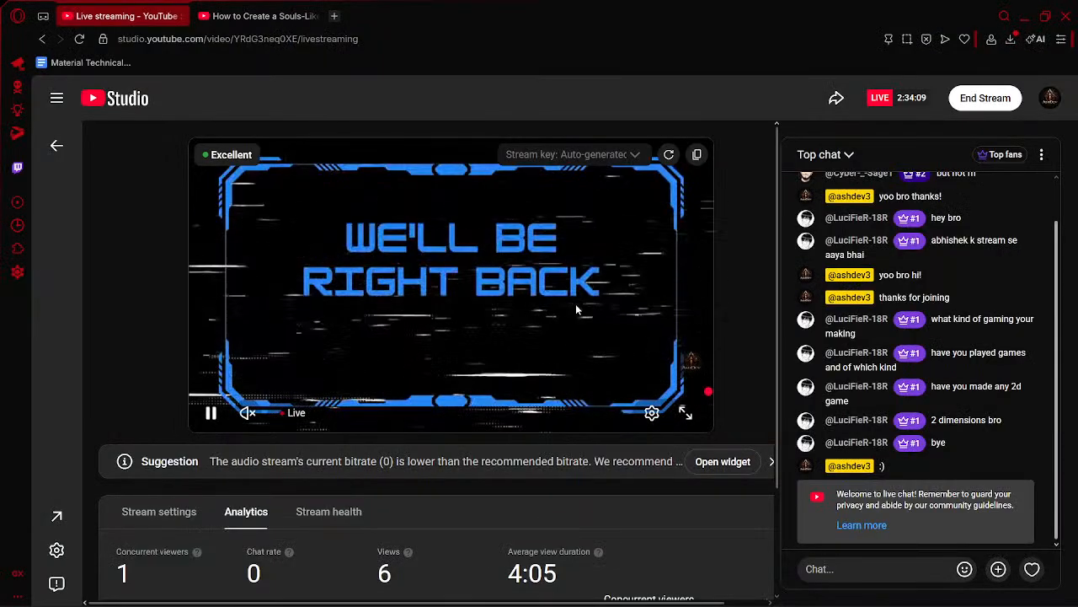
{"action": "left_click", "coordinate": [495, 293]}
{"action": "left_click", "coordinate": [492, 293]}
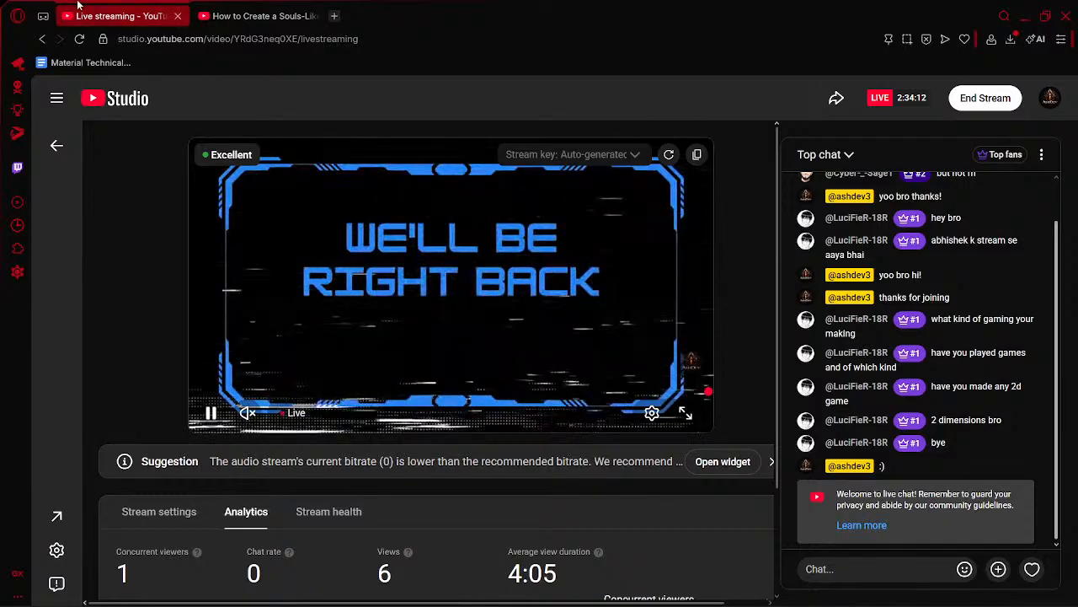
{"action": "left_click", "coordinate": [80, 39]}
{"action": "key", "text": "alt+Tab"}
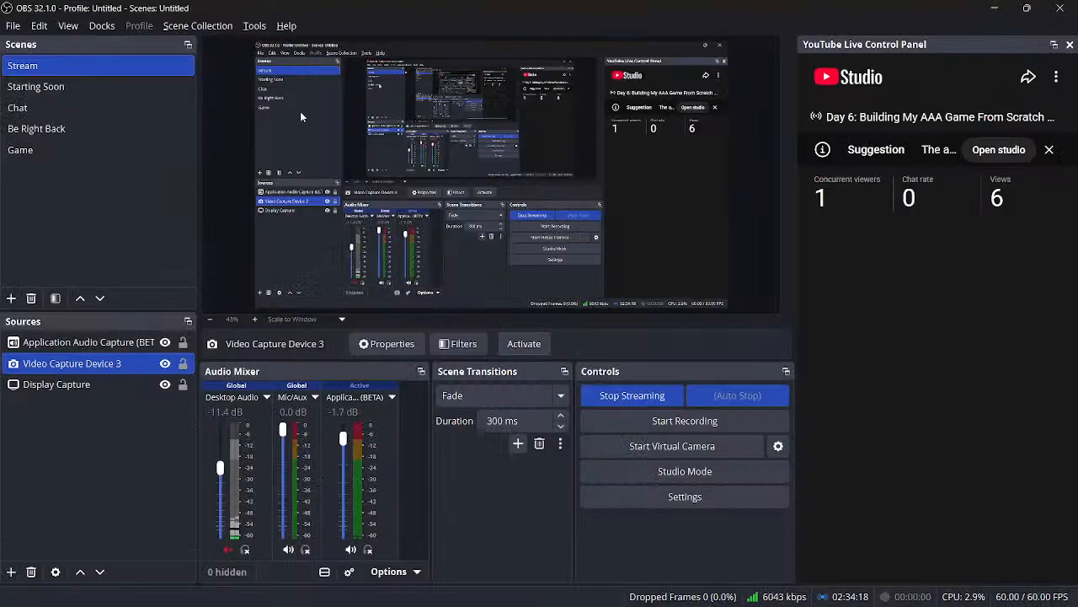
{"action": "key", "text": "alt+Tab"}
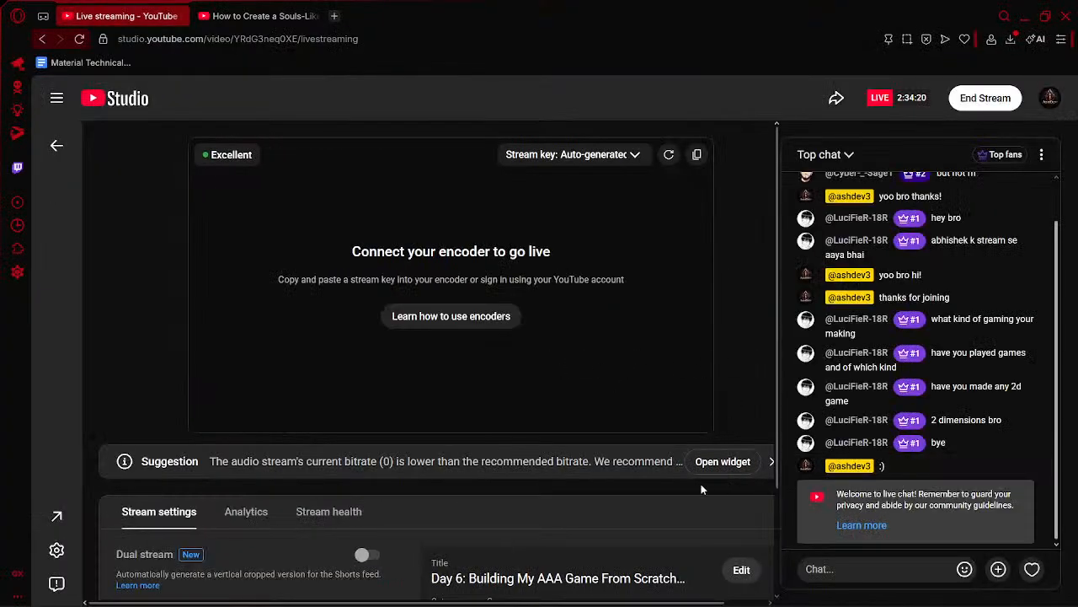
- Open the livestream's analytics and examine the viewer figures and the concurrent viewers chart
{"action": "scroll", "coordinate": [541, 473], "scroll_direction": "down", "scroll_amount": 2}
{"action": "left_click", "coordinate": [257, 374]}
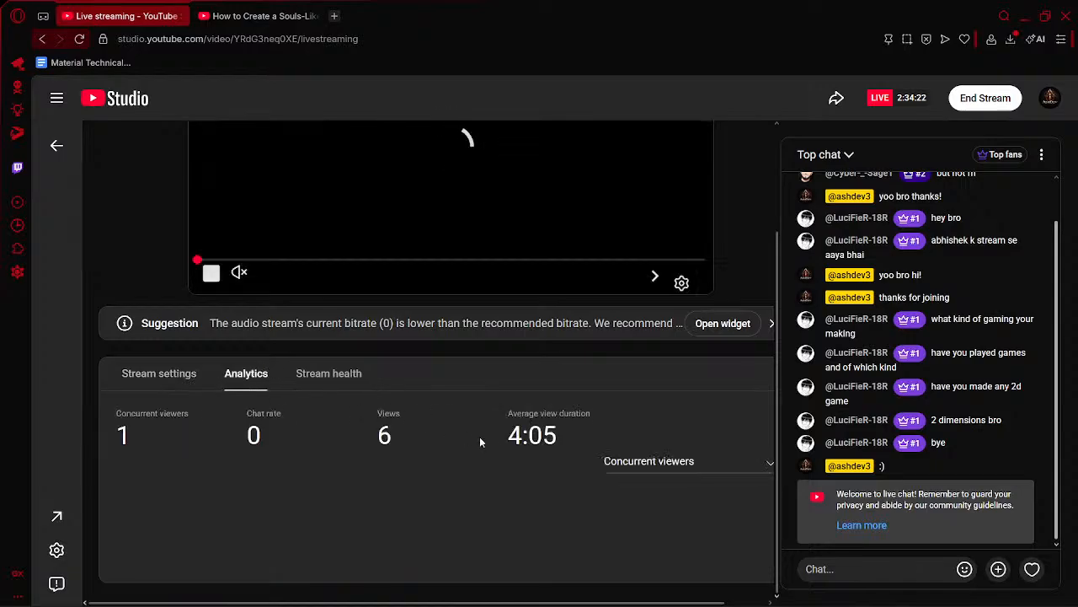
{"action": "scroll", "coordinate": [578, 458], "scroll_direction": "up", "scroll_amount": 2}
{"action": "scroll", "coordinate": [578, 459], "scroll_direction": "down", "scroll_amount": 2}
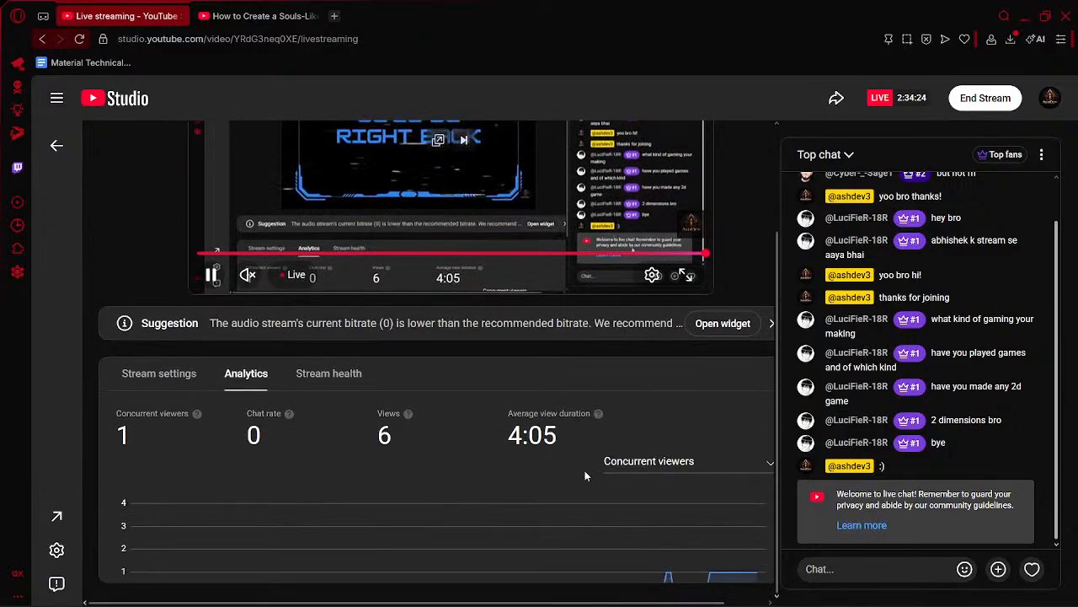
{"action": "scroll", "coordinate": [585, 470], "scroll_direction": "up", "scroll_amount": 2}
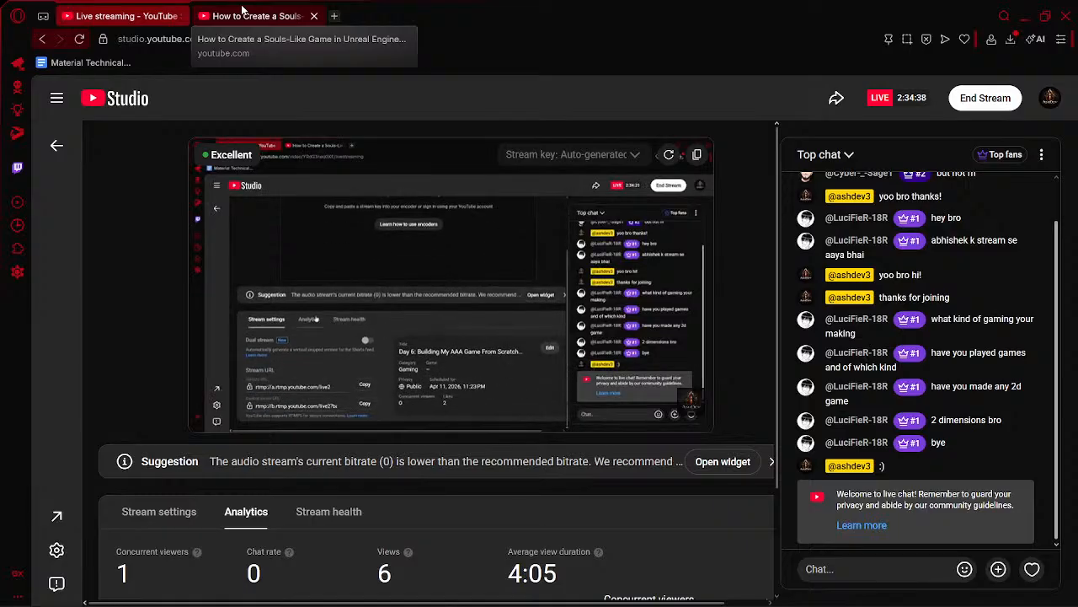
- Watch the Souls-like course video from about 1:33:44 for the CameraBoom's camera lag settings, then pause it
{"action": "left_click", "coordinate": [244, 15]}
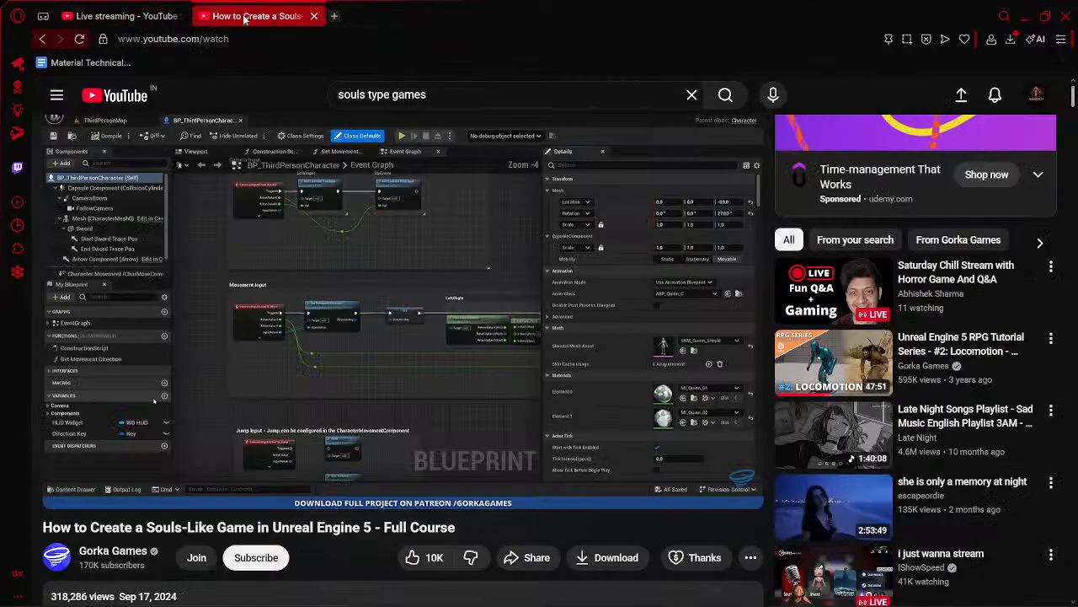
{"action": "left_click", "coordinate": [362, 358]}
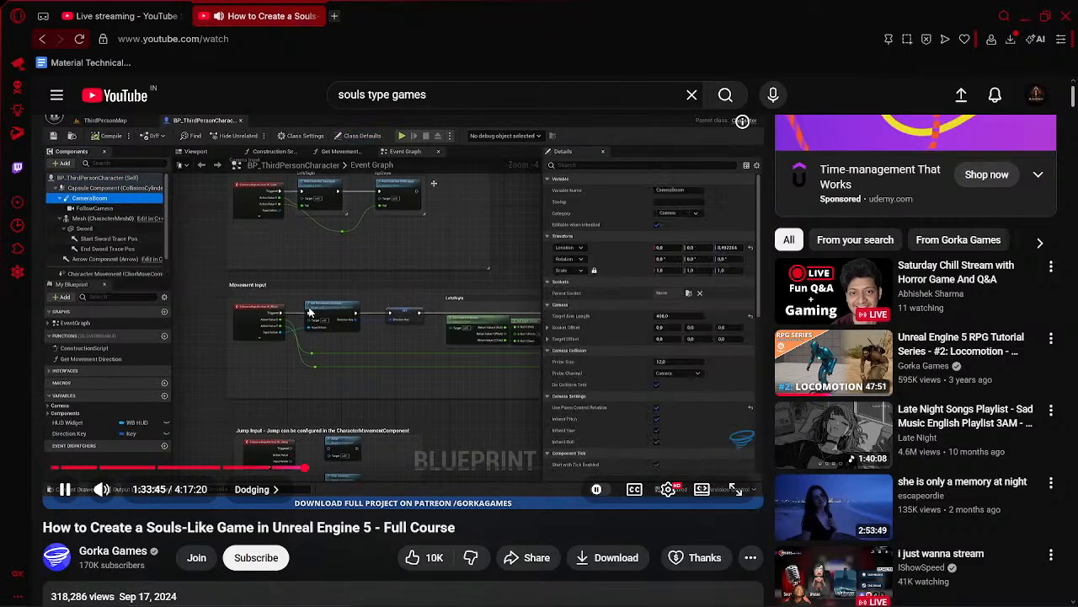
{"action": "left_click", "coordinate": [384, 284]}
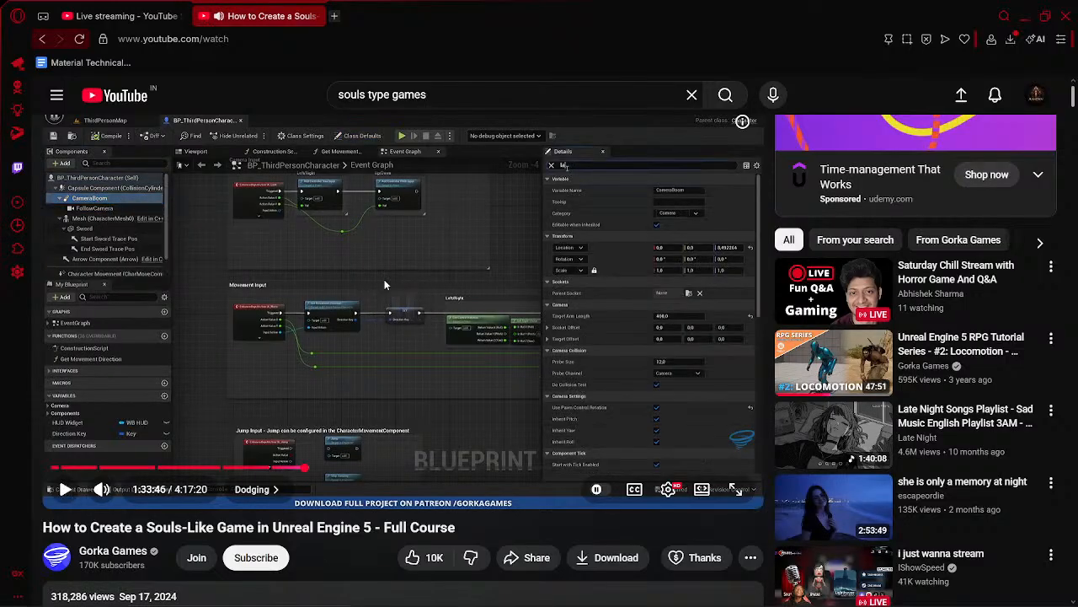
{"action": "left_click", "coordinate": [402, 291]}
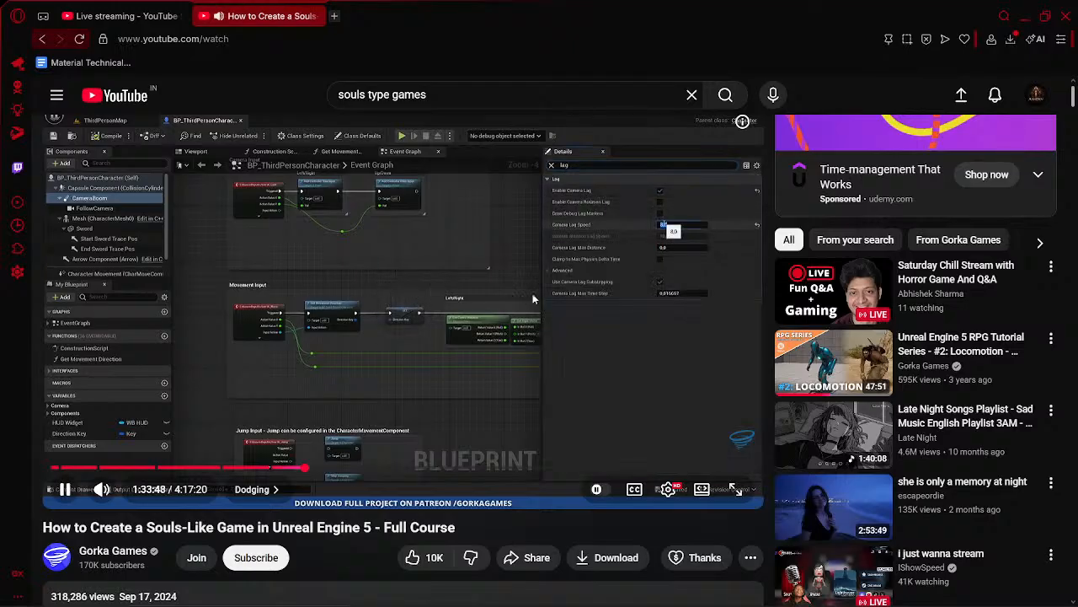
{"action": "left_click", "coordinate": [546, 298]}
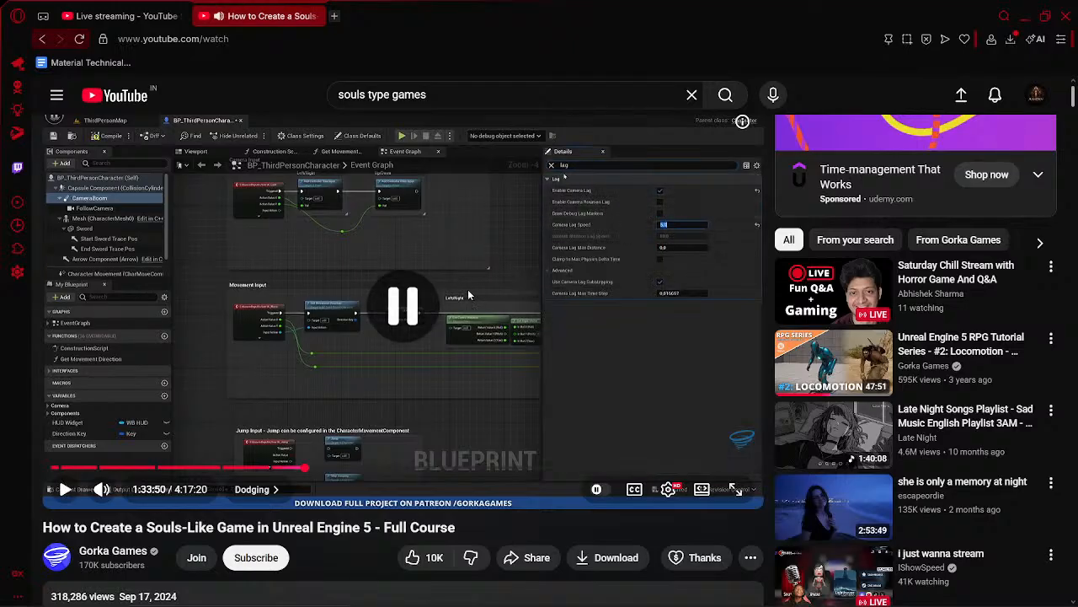
- Switch to Unreal Editor and select the CameraBoom component in the BP_ThirdPersonCharacter blueprint
{"action": "left_click", "coordinate": [122, 10]}
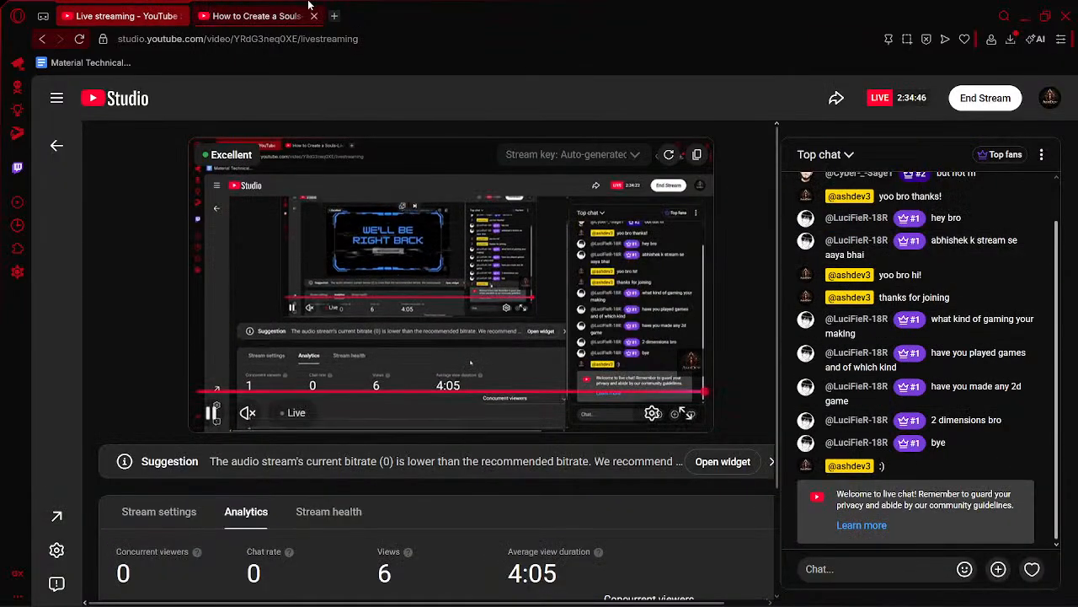
{"action": "left_click", "coordinate": [788, 589]}
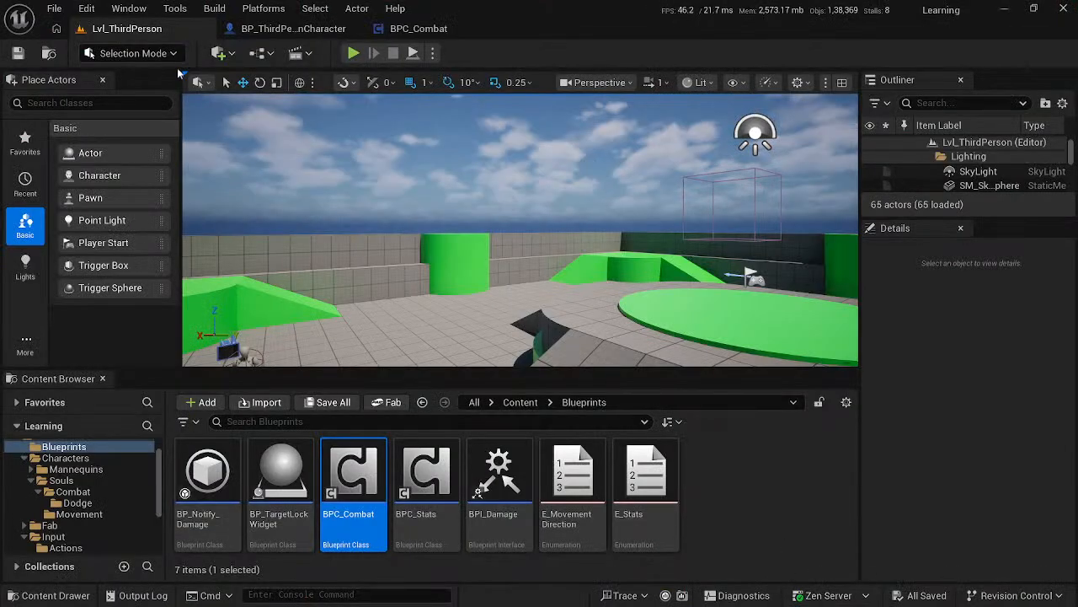
{"action": "left_click", "coordinate": [293, 25]}
{"action": "left_click", "coordinate": [426, 31]}
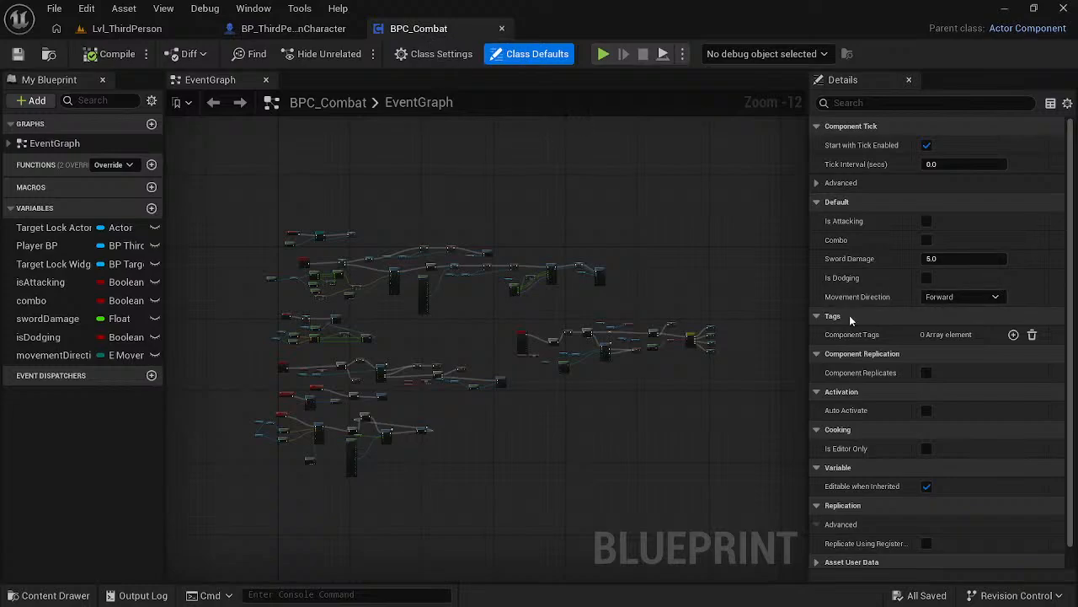
{"action": "left_click", "coordinate": [126, 29]}
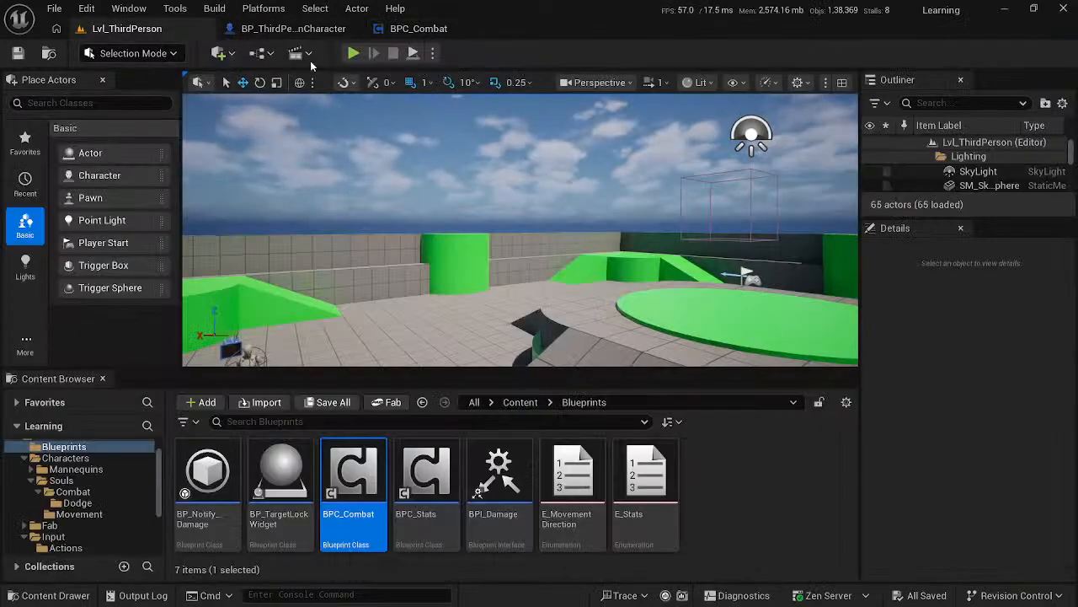
{"action": "left_click", "coordinate": [282, 29]}
{"action": "scroll", "coordinate": [75, 199], "scroll_direction": "down", "scroll_amount": 3}
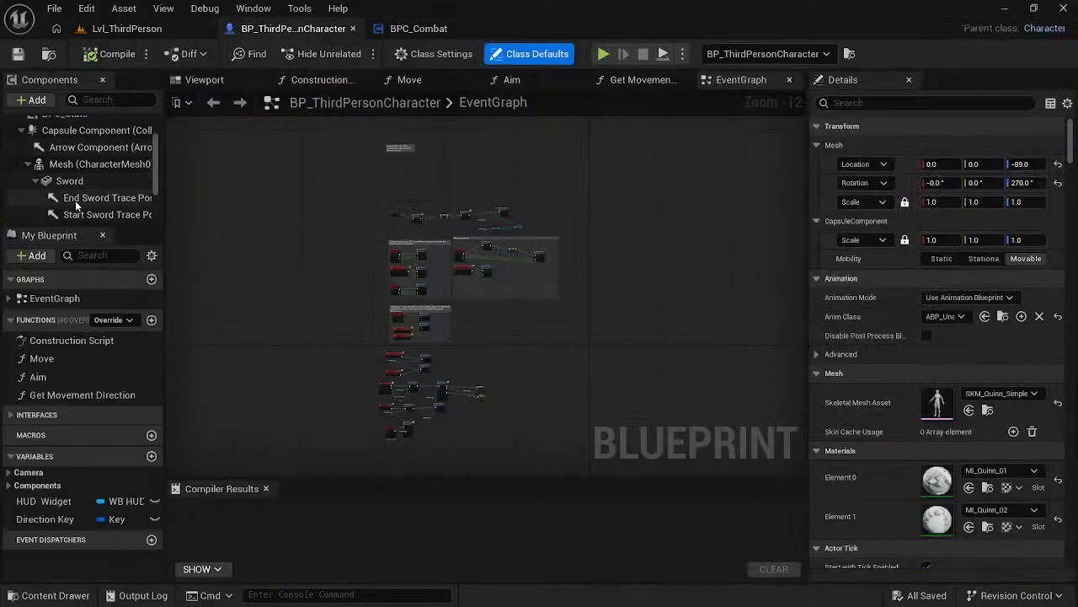
{"action": "left_click", "coordinate": [84, 173]}
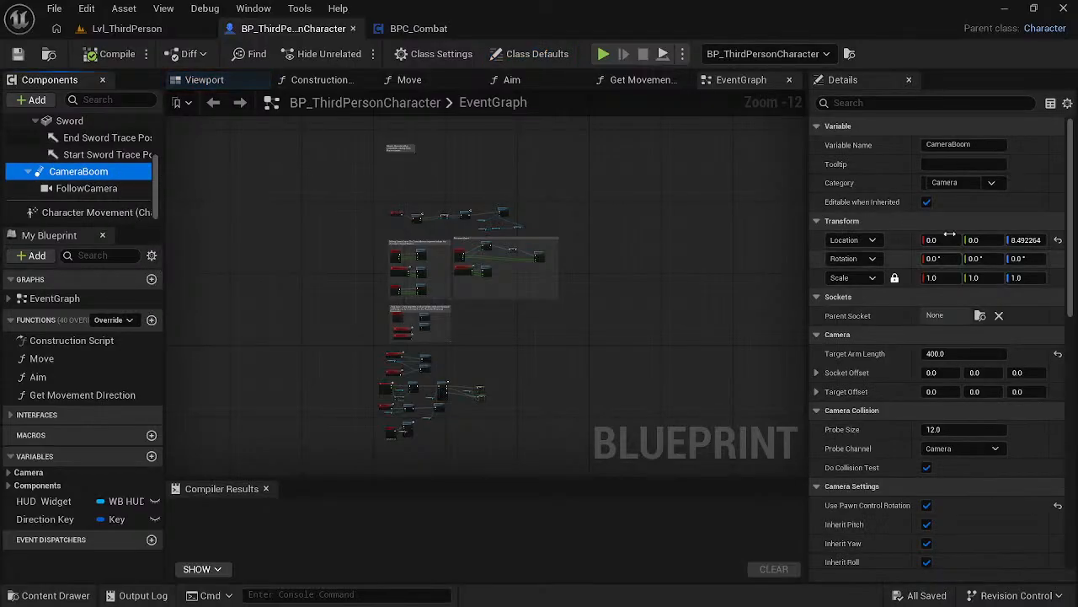
- Filter the CameraBoom's properties for lag, set Camera Lag Speed to 5.0 and save the blueprint
{"action": "left_click", "coordinate": [899, 102]}
{"action": "type", "text": "la"}
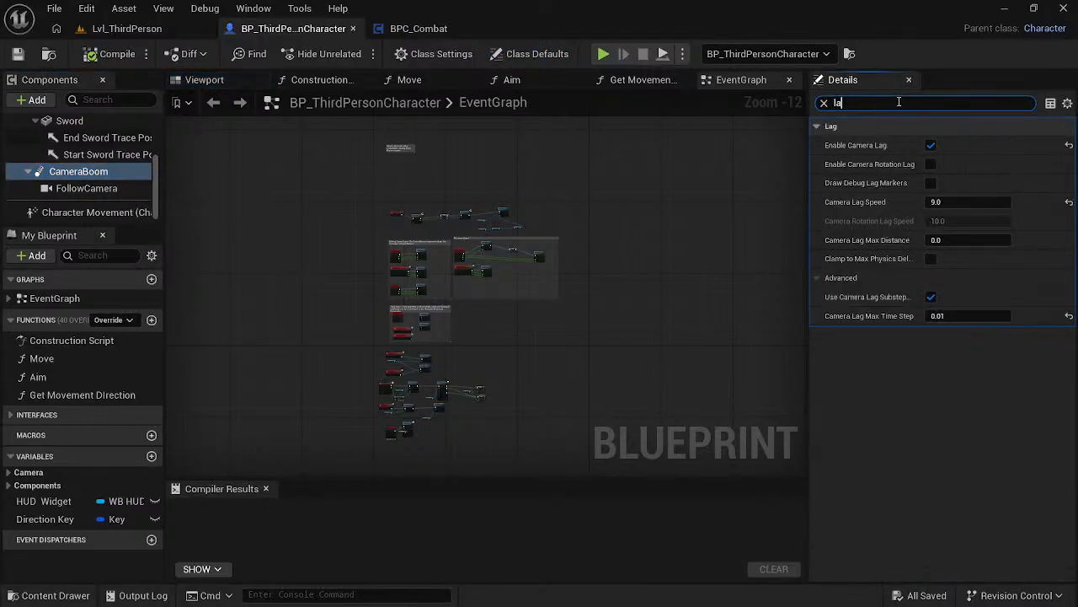
{"action": "left_click", "coordinate": [969, 201]}
{"action": "type", "text": "5"}
{"action": "key", "text": "Return"}
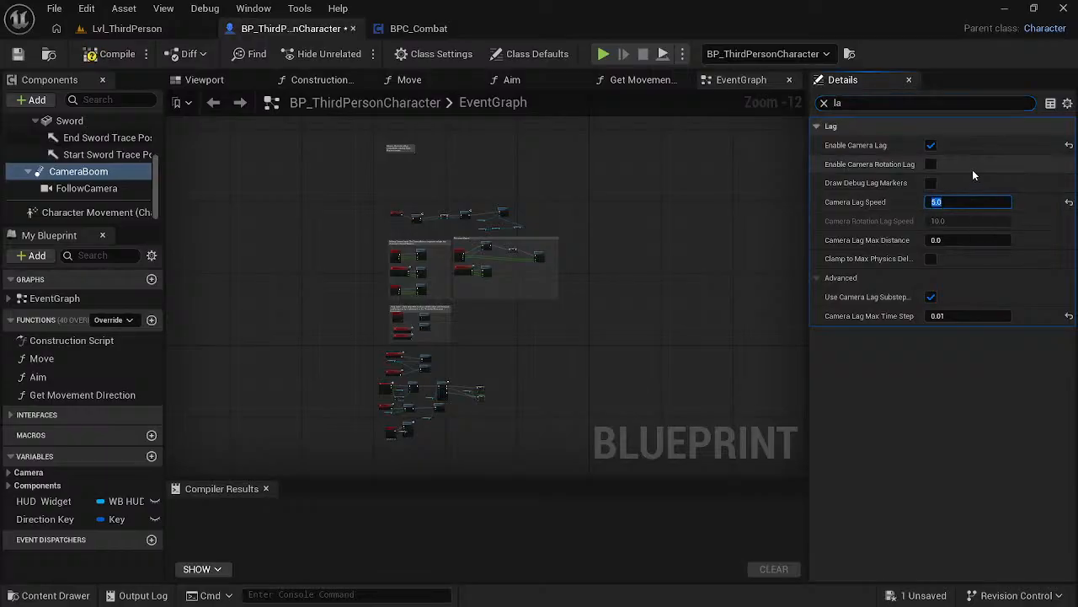
{"action": "key", "text": "ctrl+s"}
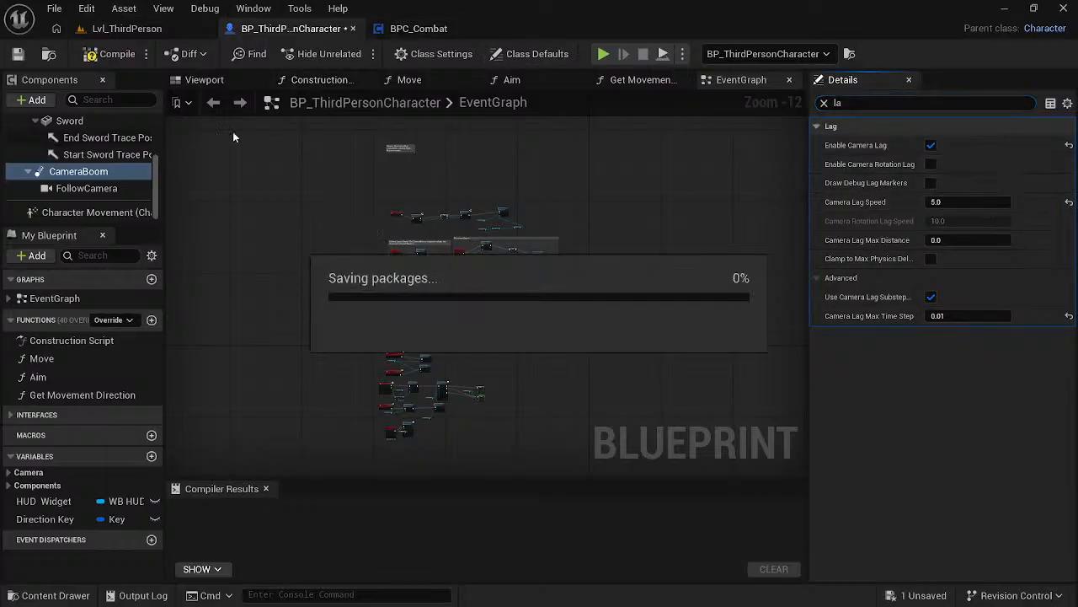
- Play the Lvl_ThirdPerson level and test the follow camera while running and dodging freely
{"action": "left_click", "coordinate": [150, 28]}
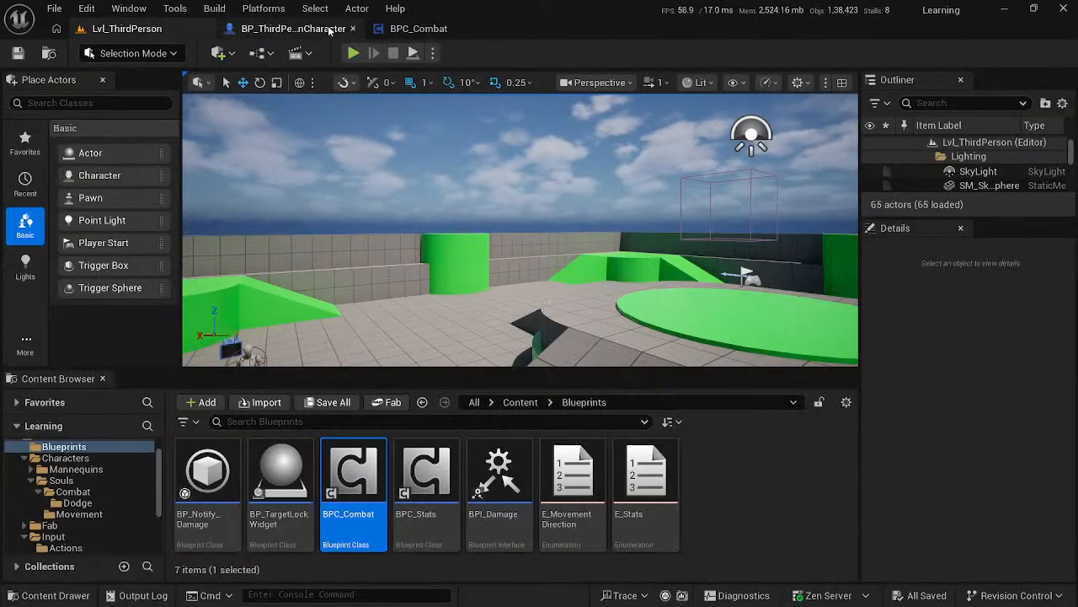
{"action": "key", "text": "alt+p"}
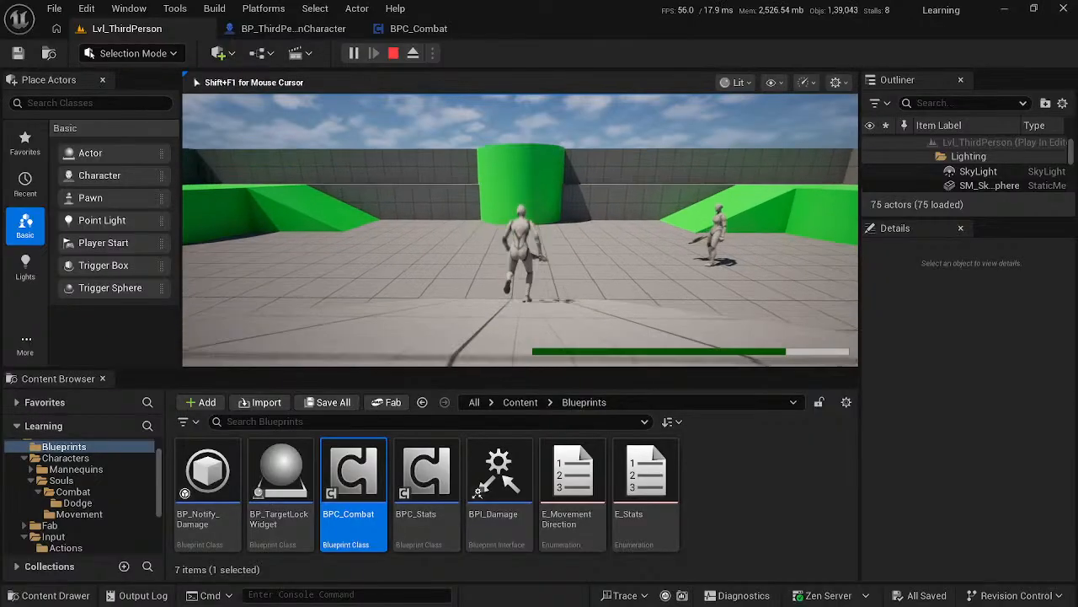
{"action": "key", "text": "w"}
{"action": "key", "text": "a"}
{"action": "key", "text": "space"}
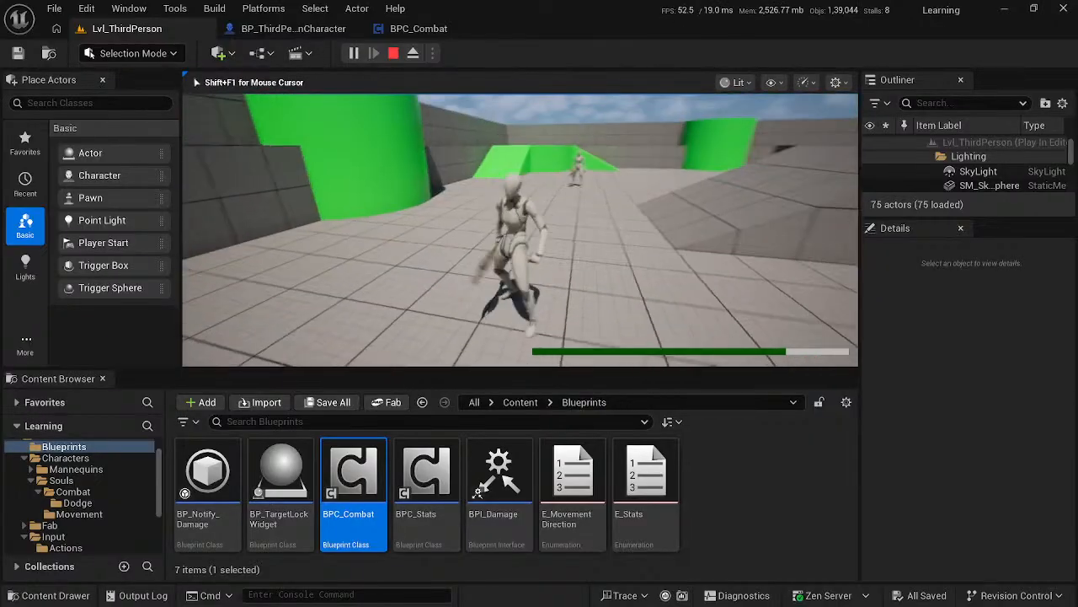
{"action": "key", "text": "space"}
{"action": "key", "text": "w"}
- Lock on to the enemy and test dodging backward, sideways and forward around it
{"action": "key", "text": "Tab"}
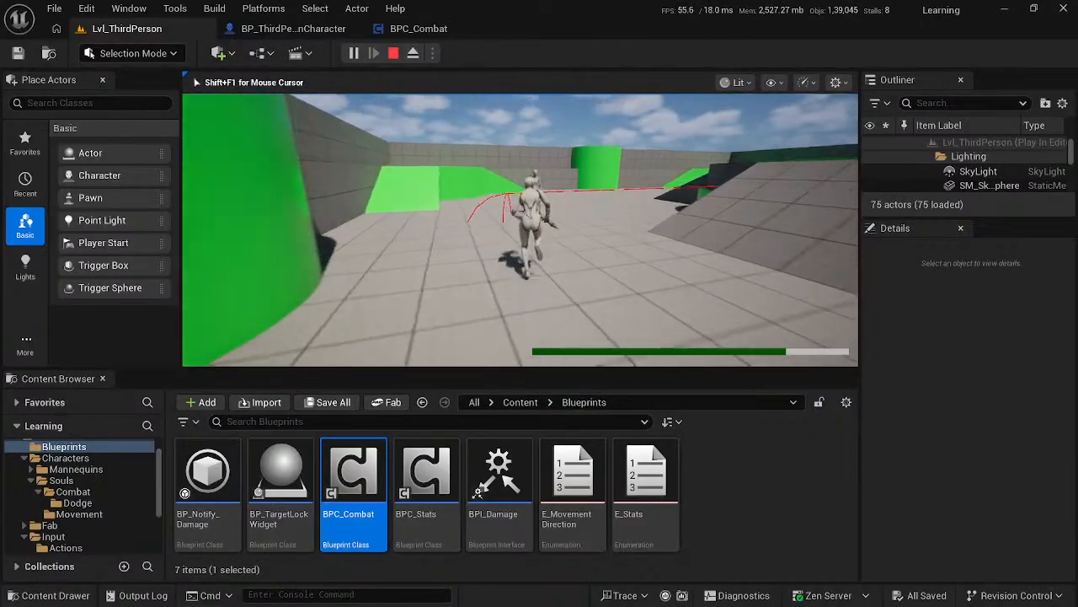
{"action": "key", "text": "s"}
{"action": "key", "text": "space"}
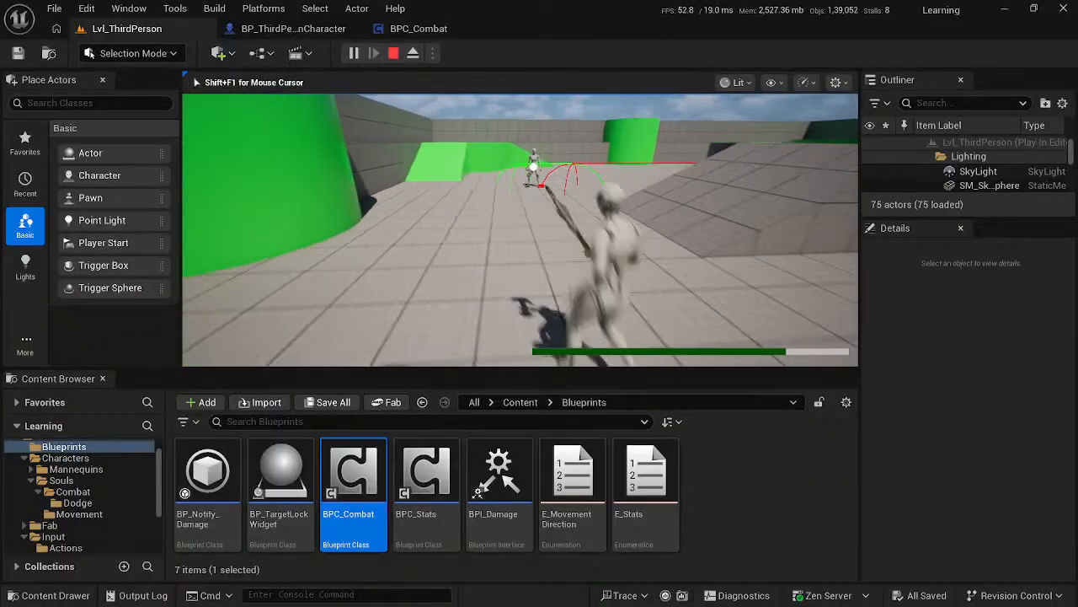
{"action": "key", "text": "d"}
{"action": "key", "text": "space"}
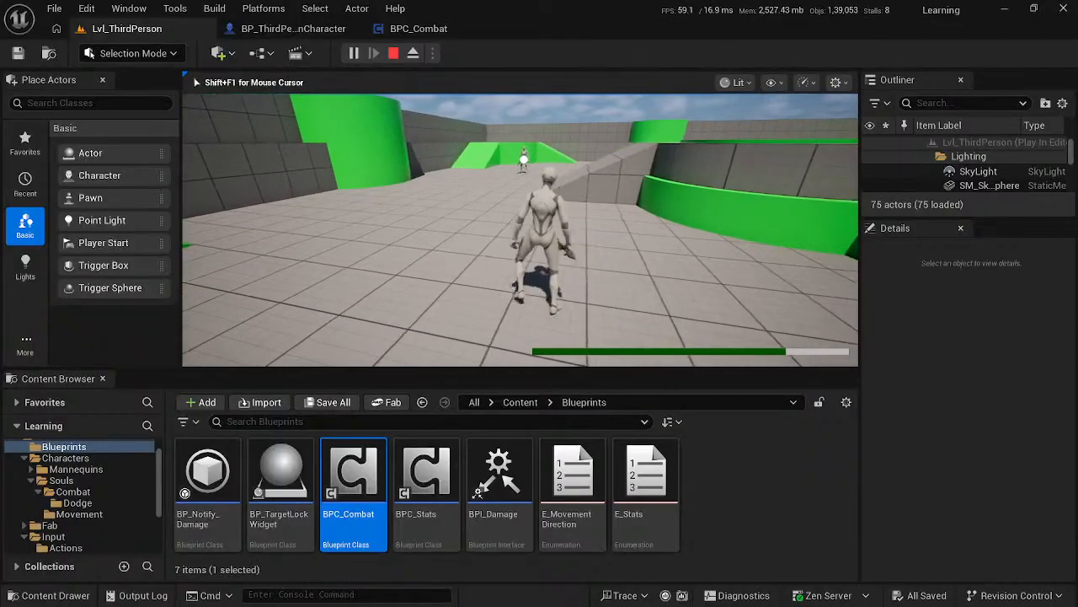
{"action": "key", "text": "space"}
{"action": "key", "text": "s"}
{"action": "key", "text": "space"}
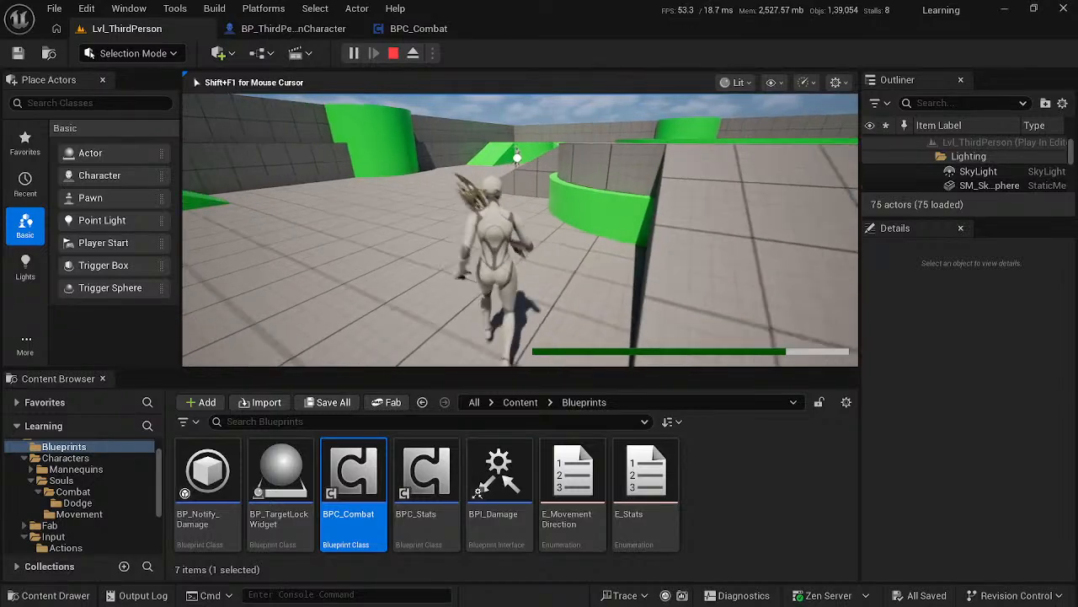
{"action": "key", "text": "w"}
{"action": "key", "text": "space"}
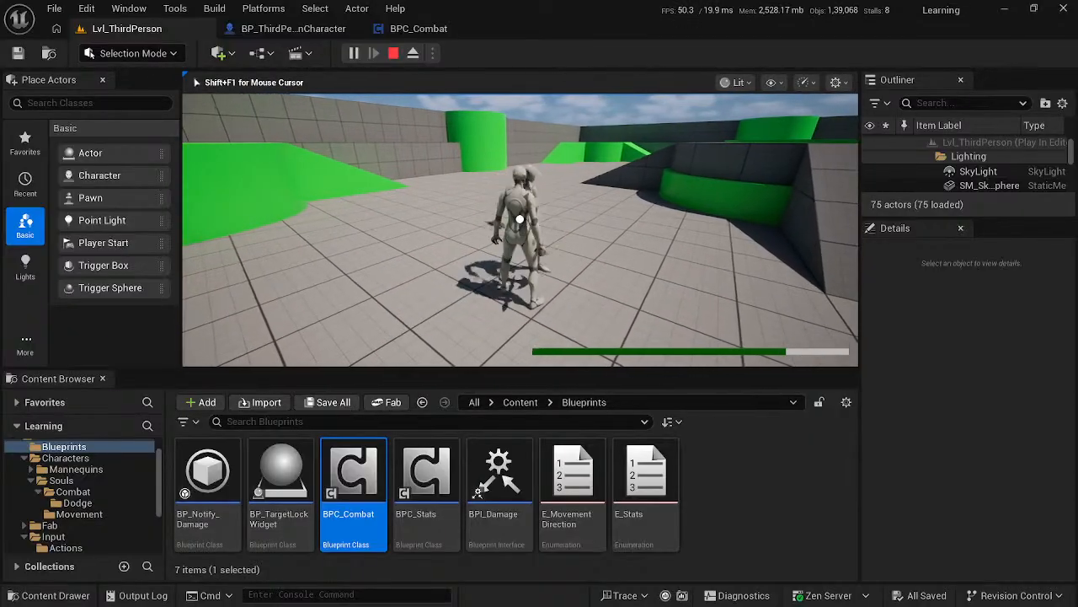
- Attack the locked enemy with repeated weapon swings until it falls, and stop the play session
{"action": "left_click", "coordinate": [520, 229]}
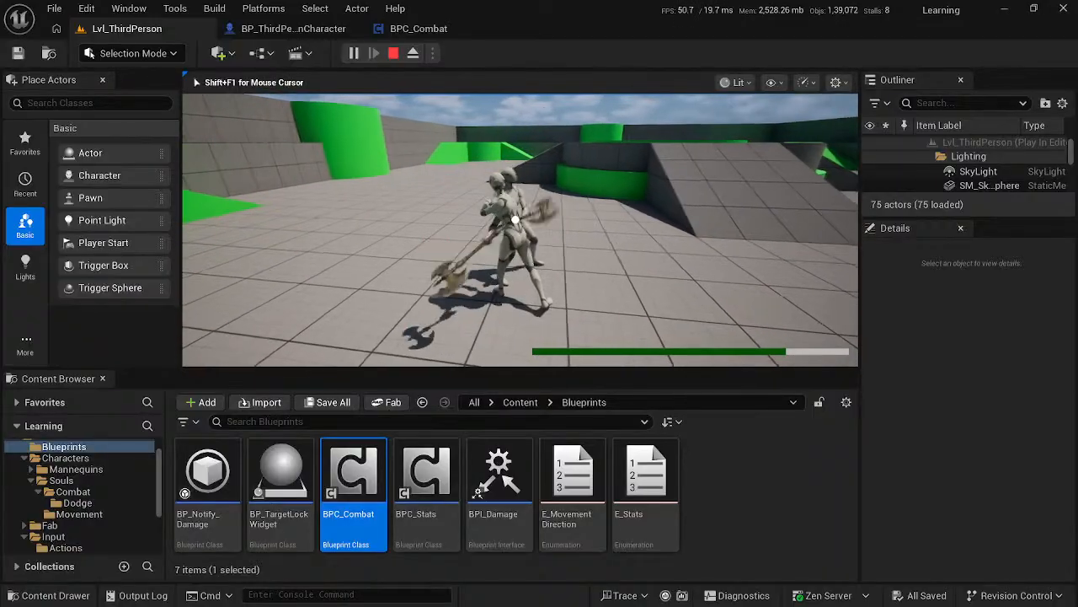
{"action": "left_click", "coordinate": [519, 229]}
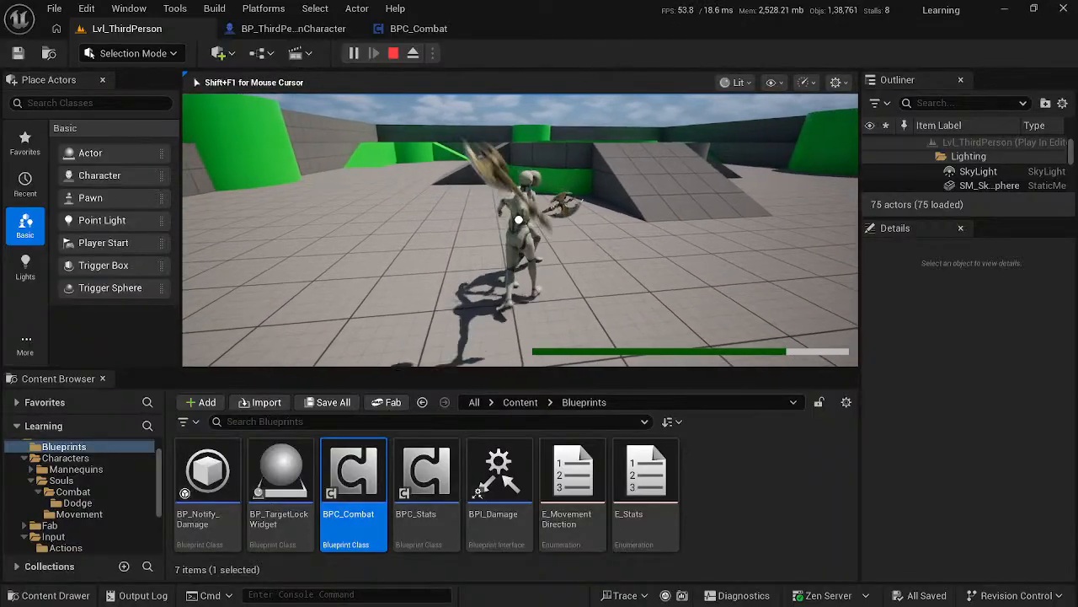
{"action": "left_click", "coordinate": [520, 229]}
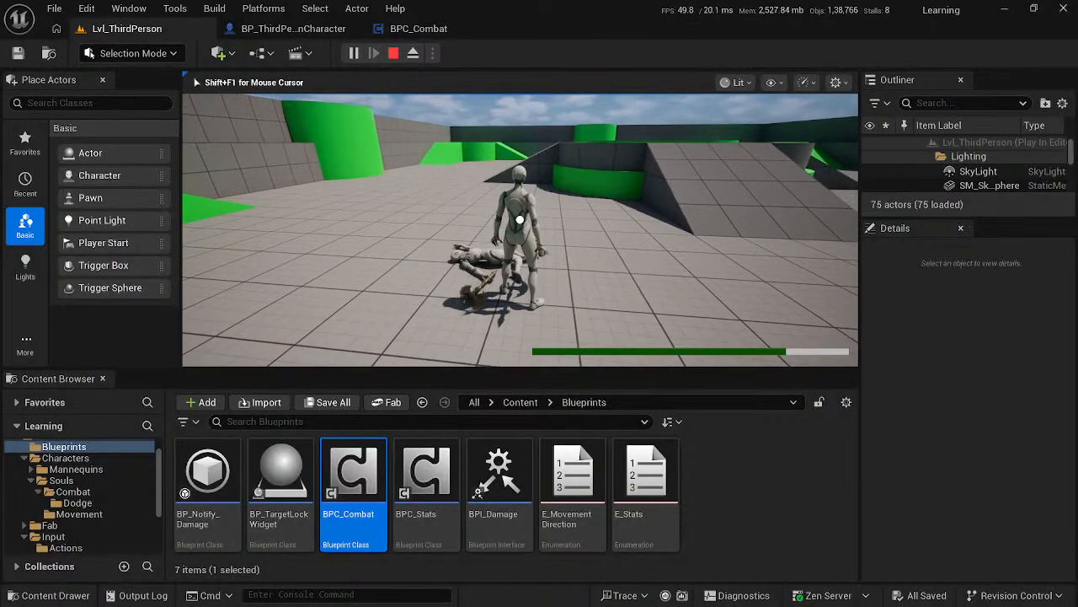
{"action": "key", "text": "Escape"}
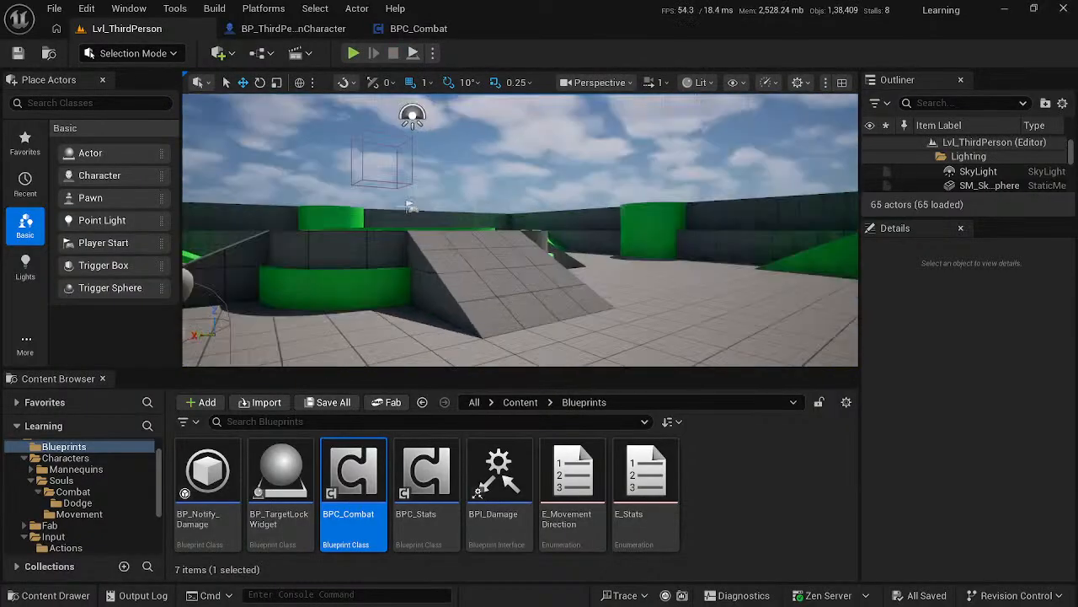
- Switch back to the YouTube Studio livestream page
{"action": "right_click_drag", "start_coordinate": [519, 229], "coordinate": [438, 274]}
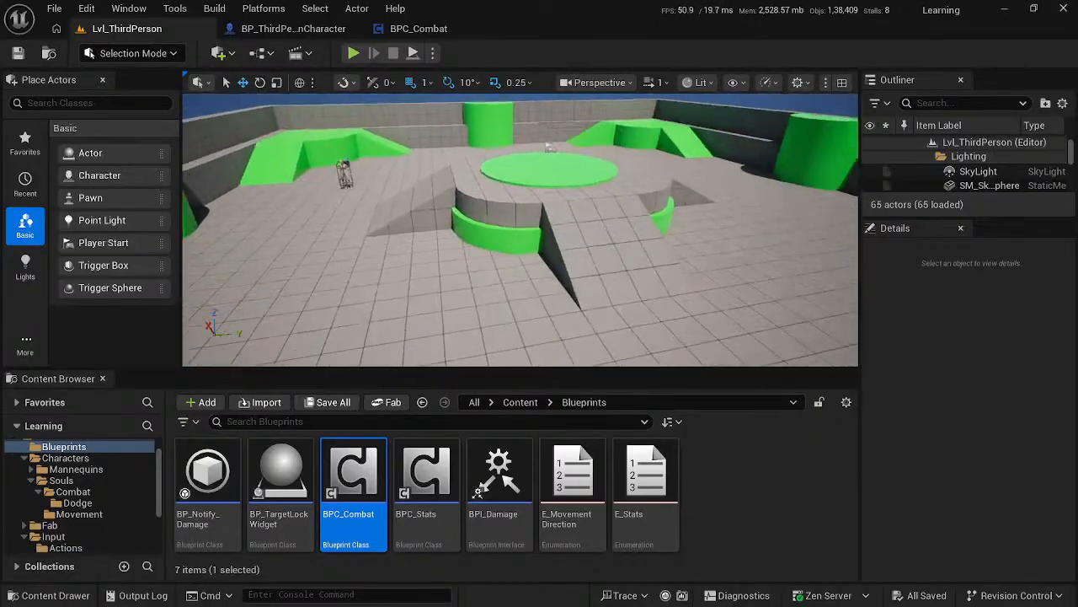
{"action": "key", "text": "alt+Tab"}
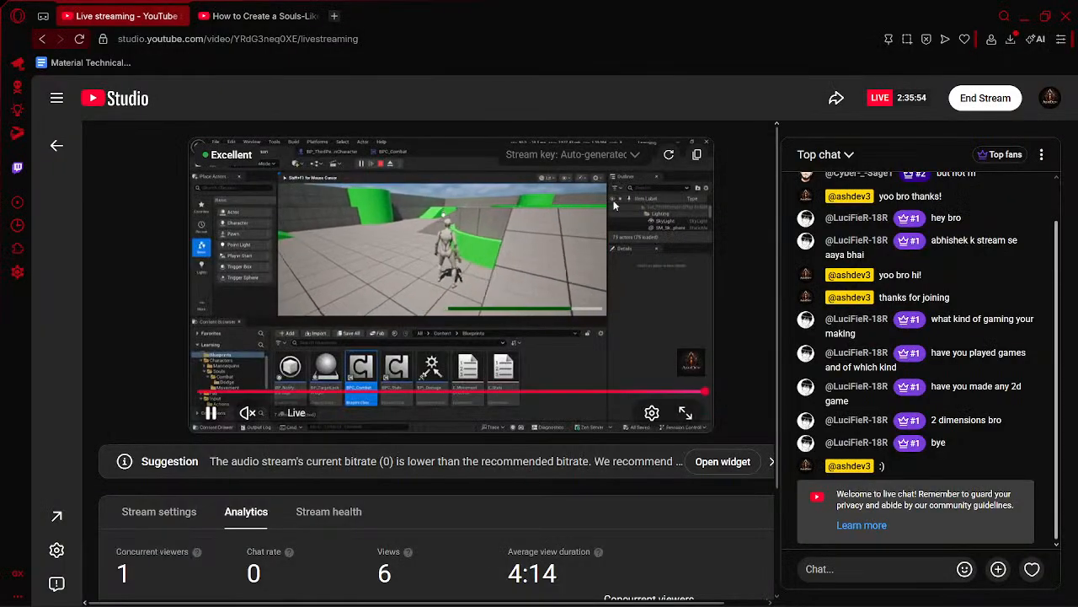
- Check the livestream's chat and viewer analytics in YouTube Studio
{"action": "left_click", "coordinate": [225, 12]}
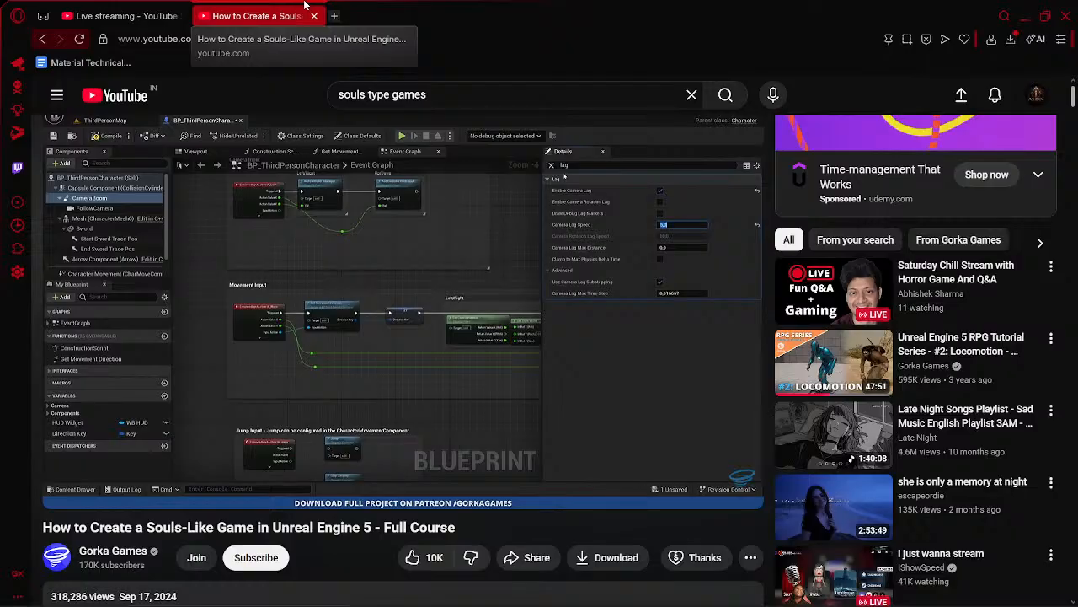
{"action": "left_click", "coordinate": [126, 15]}
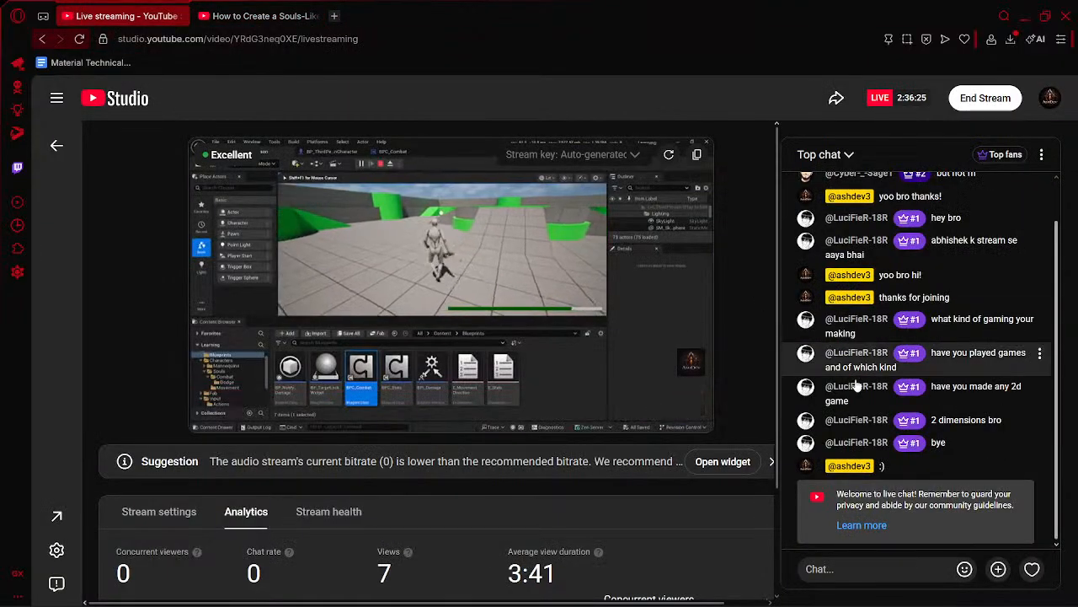
{"action": "scroll", "coordinate": [370, 524], "scroll_direction": "down", "scroll_amount": 2}
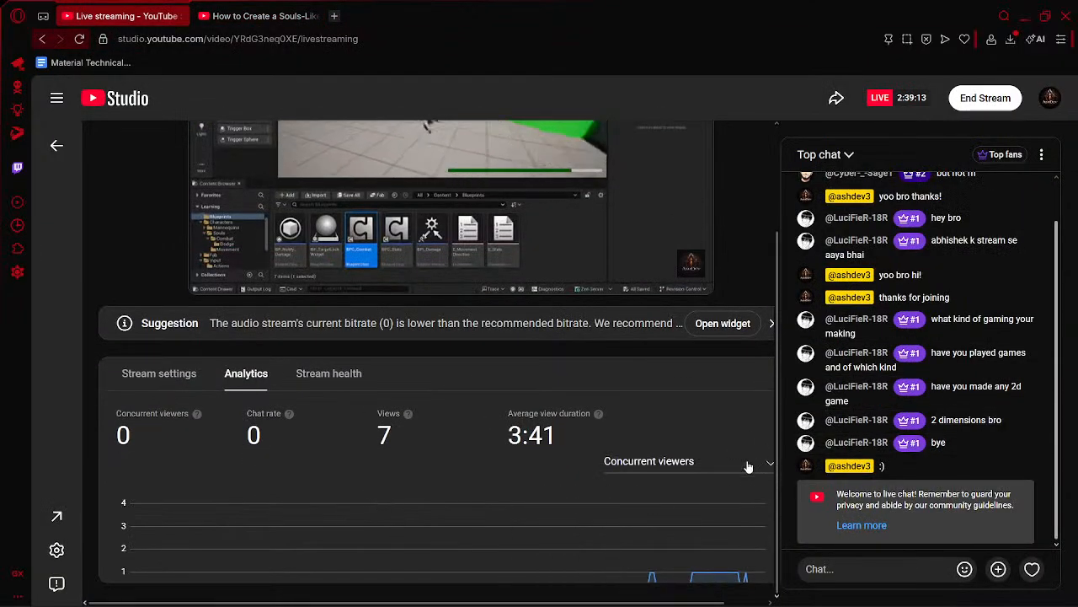
{"action": "scroll", "coordinate": [748, 466], "scroll_direction": "down", "scroll_amount": 1}
{"action": "scroll", "coordinate": [589, 430], "scroll_direction": "up", "scroll_amount": 3}
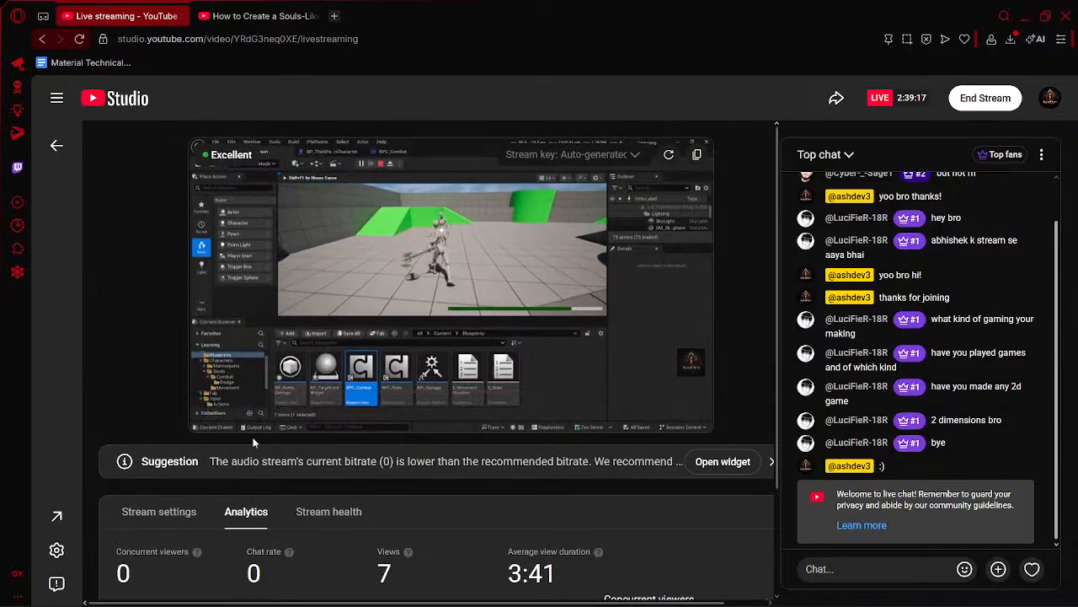
- Return to the Souls-like course video and play it briefly
{"action": "key", "text": "alt+Tab"}
{"action": "key", "text": "alt+Tab"}
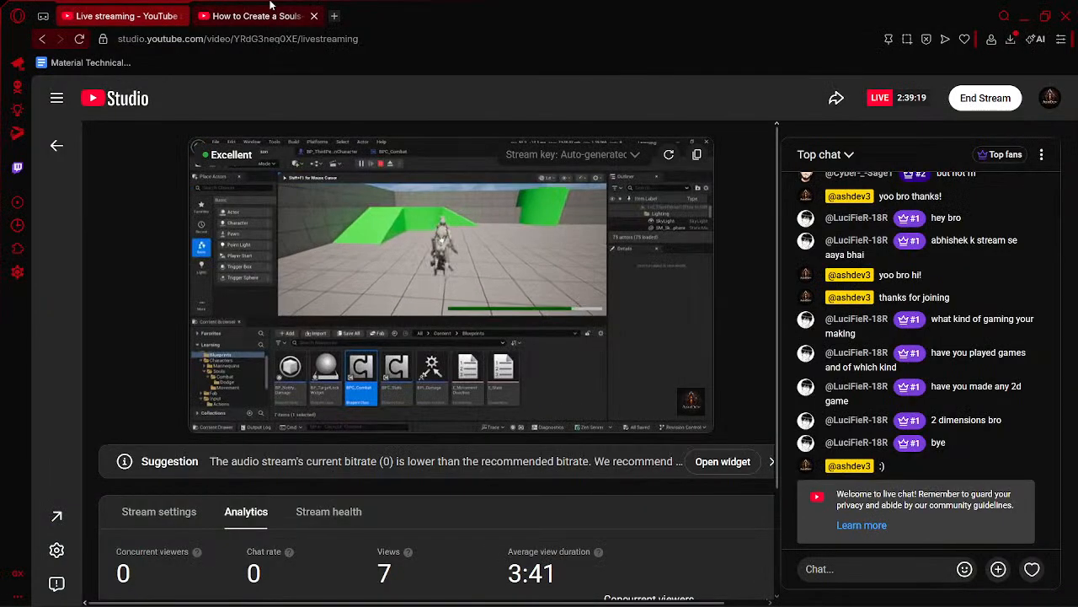
{"action": "left_click", "coordinate": [269, 4]}
{"action": "key", "text": "space"}
{"action": "key", "text": "space"}
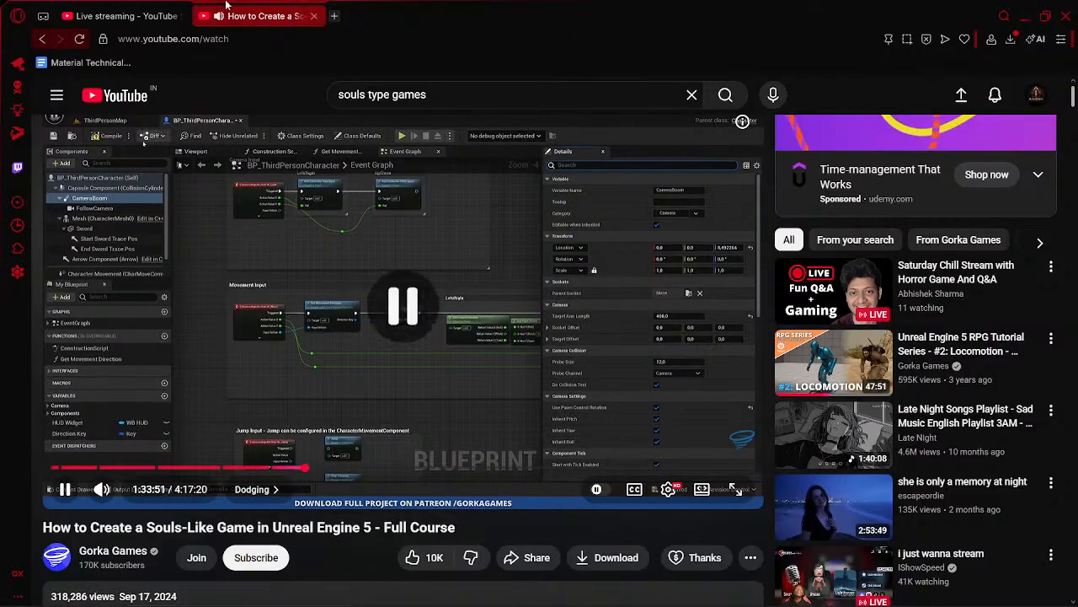
- Post the message "Starting No Commentery Part (Can't Speak)" in the livestream chat
{"action": "left_click", "coordinate": [167, 5]}
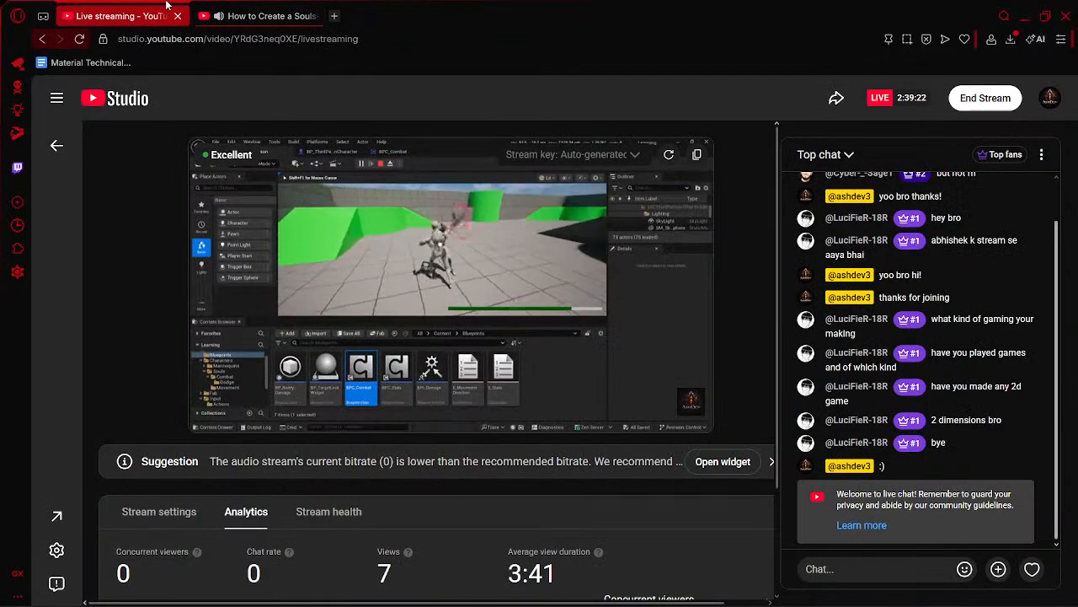
{"action": "left_click", "coordinate": [877, 566]}
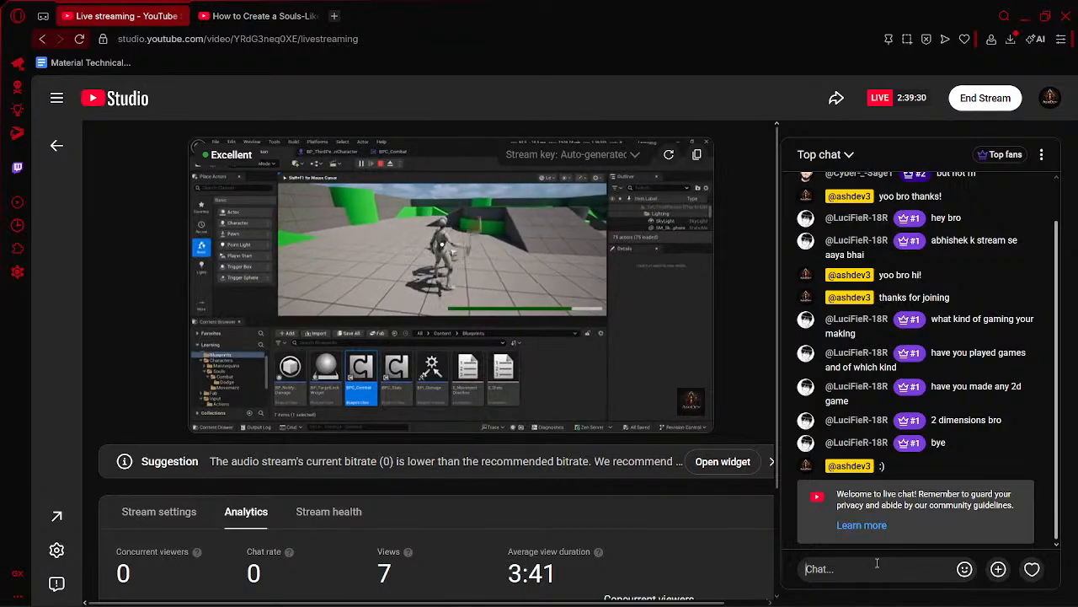
{"action": "type", "text": "Start"}
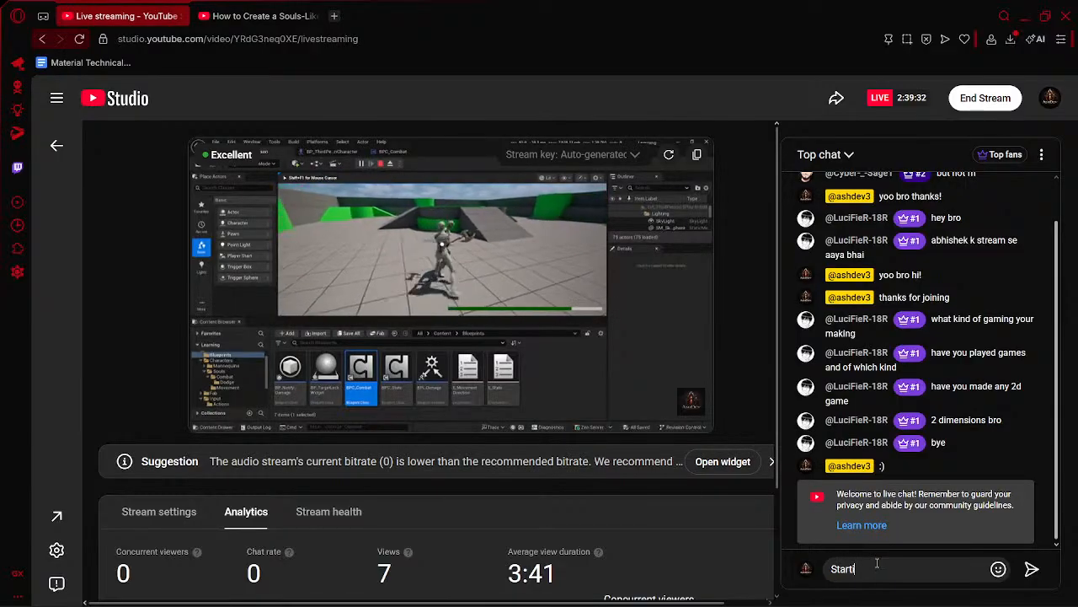
{"action": "type", "text": "ing No"}
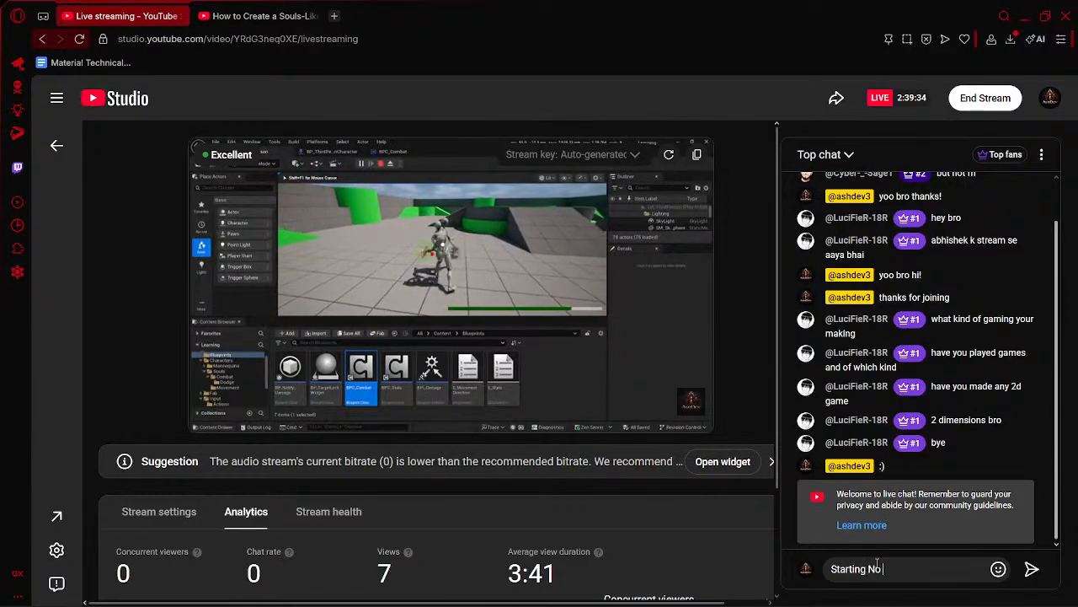
{"action": "type", "text": " Comme"}
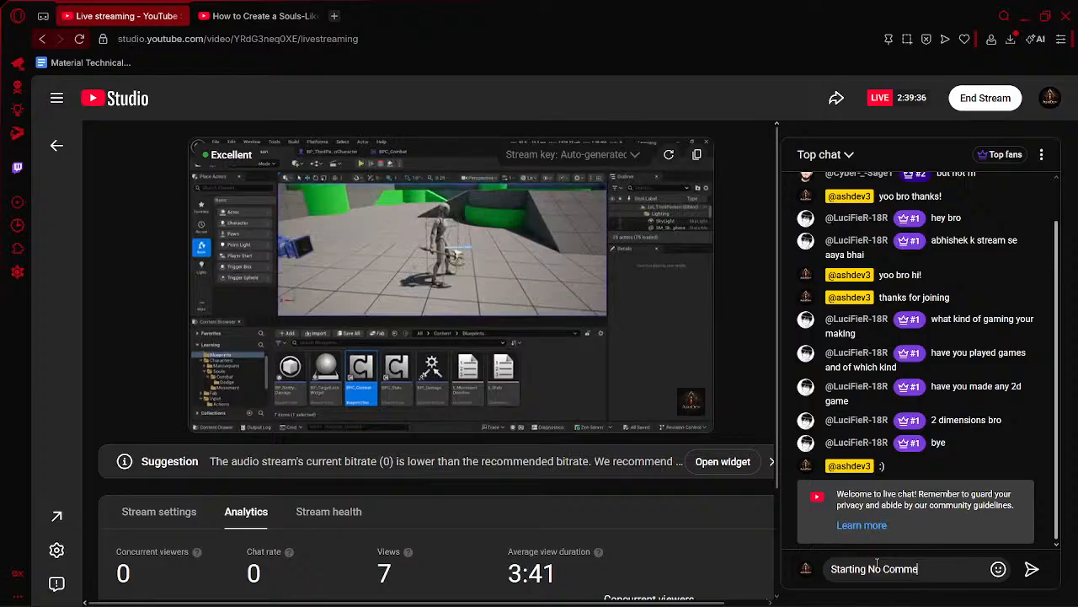
{"action": "type", "text": "ntr"}
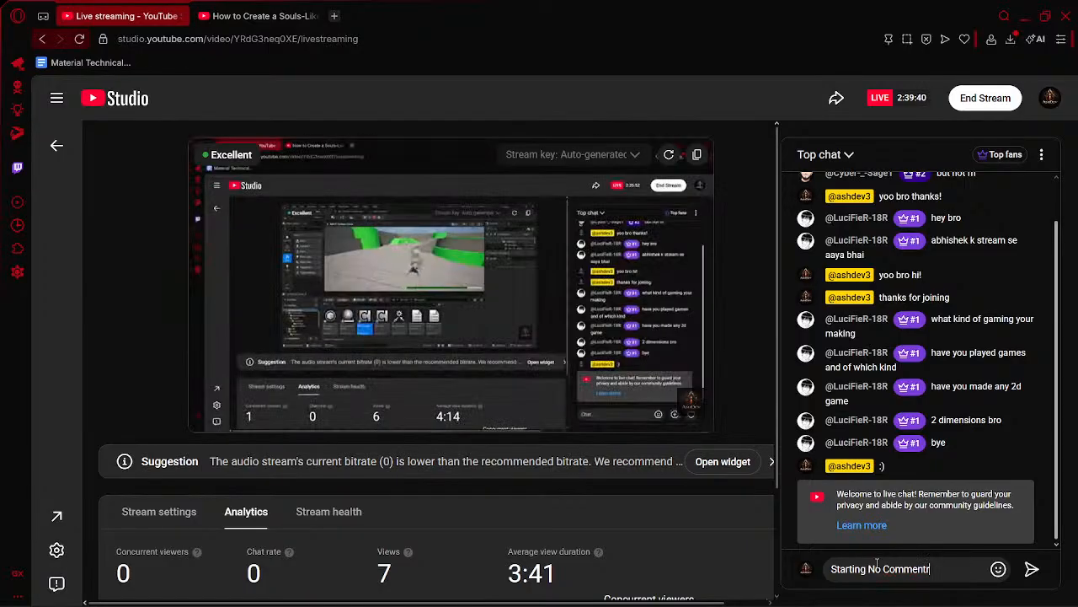
{"action": "key", "text": "BackSpace"}
{"action": "type", "text": "ery"}
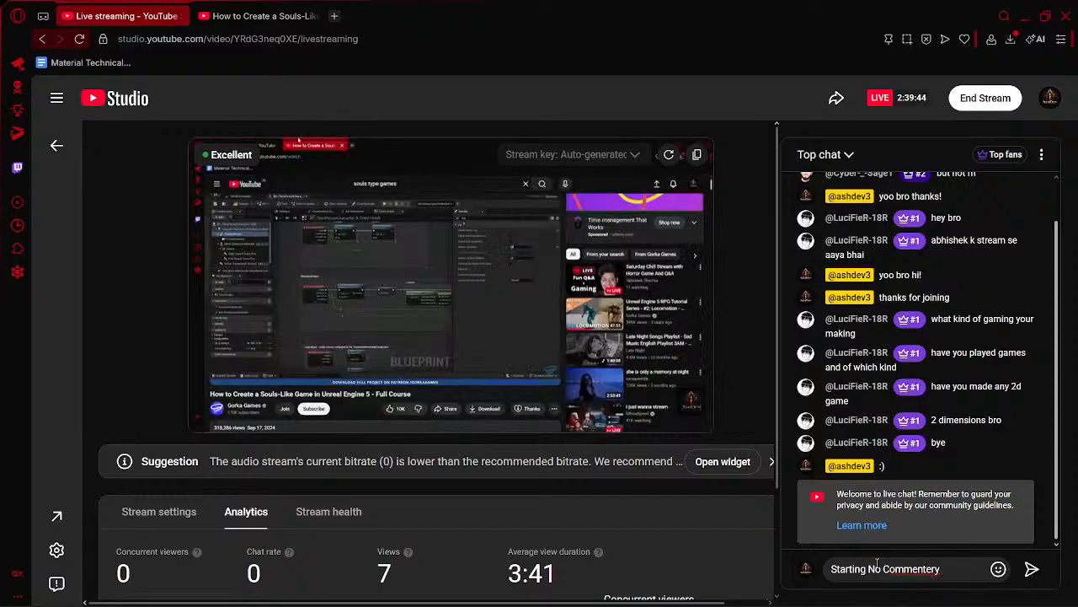
{"action": "type", "text": " P"}
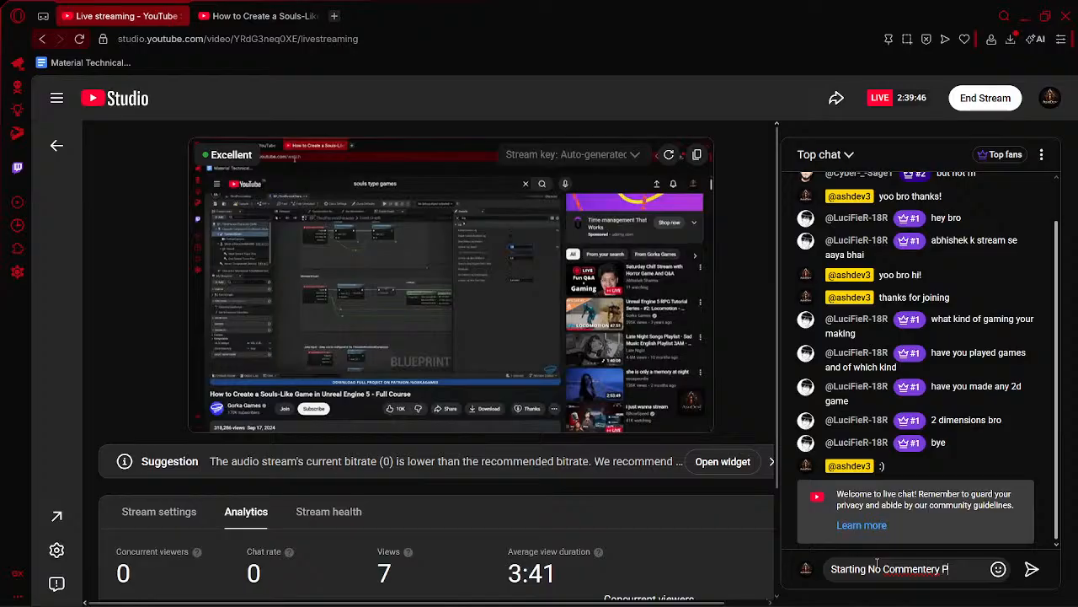
{"action": "type", "text": "art (Cant"}
{"action": "key", "text": "BackSpace"}
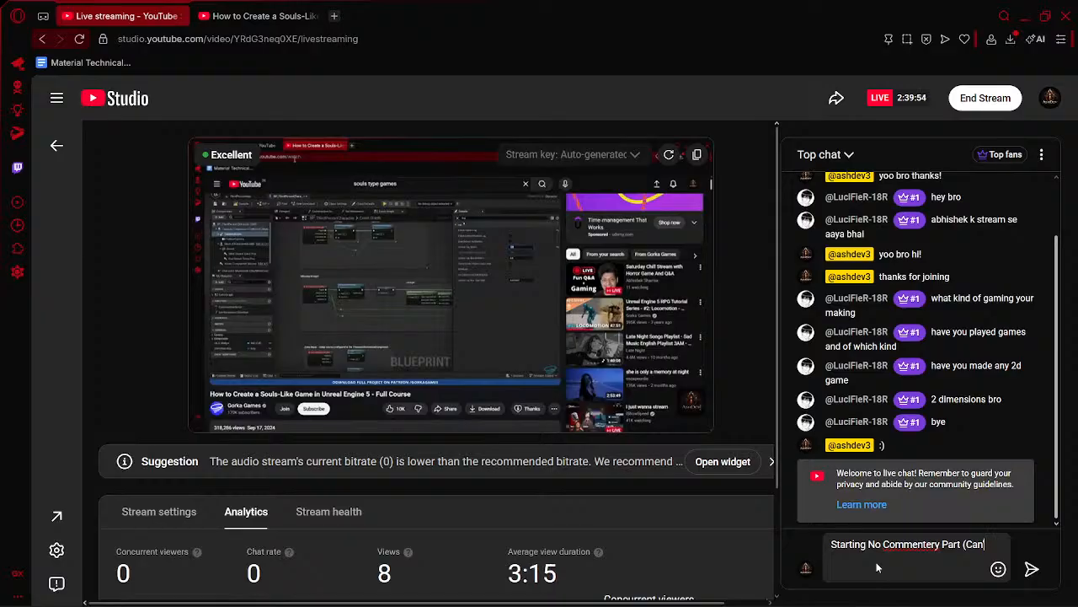
{"action": "type", "text": "'t"}
{"action": "key", "text": "BackSpace"}
{"action": "type", "text": "'t Speak)"}
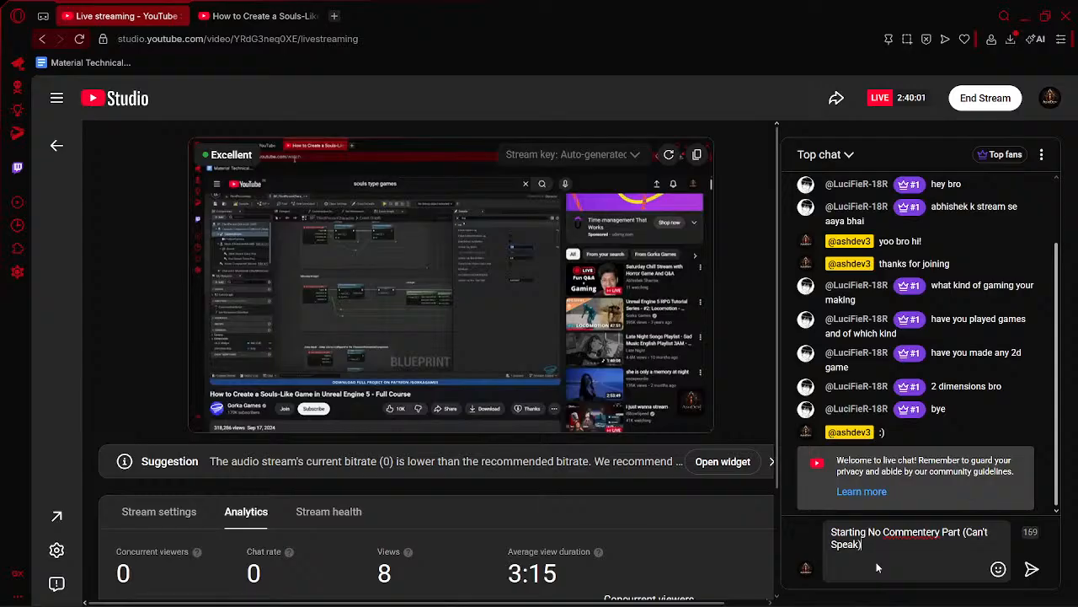
{"action": "key", "text": "Return"}
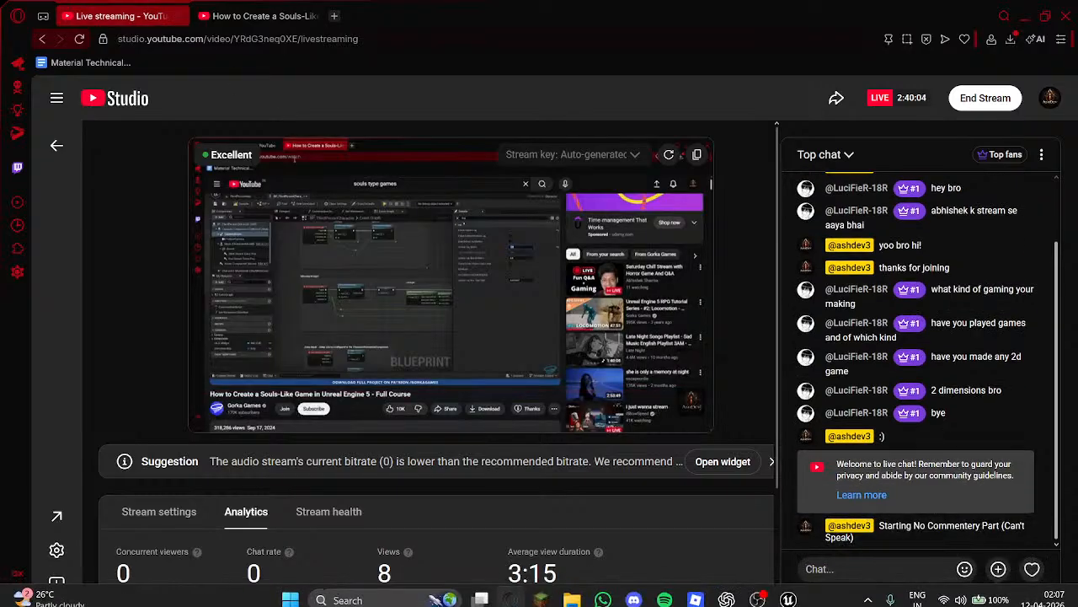
- Recheck the stream's concurrent viewers graph, and go back to the course video
{"action": "left_click", "coordinate": [215, 10]}
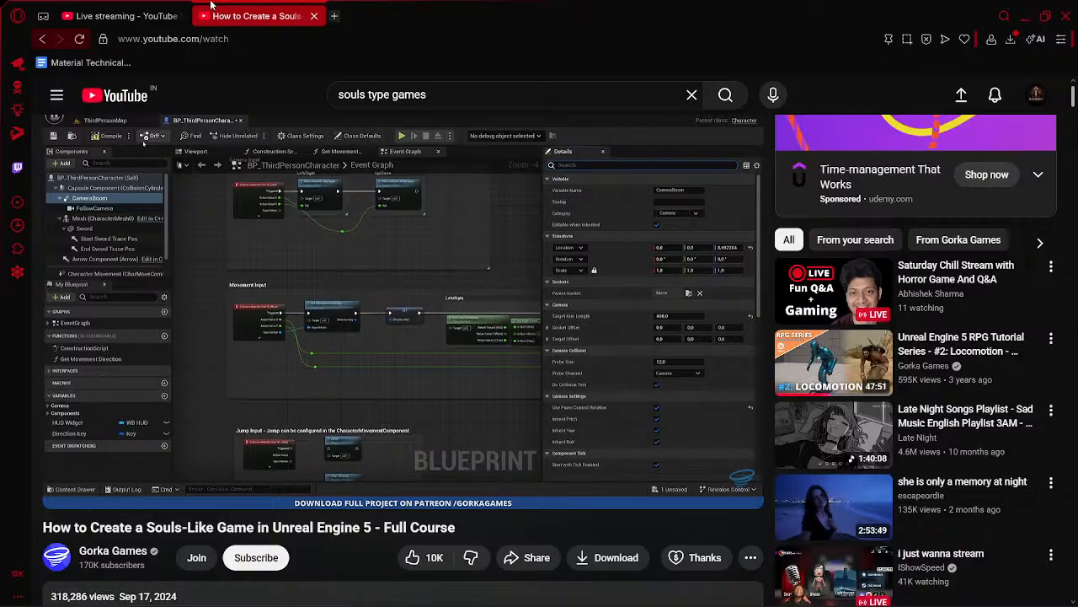
{"action": "left_click", "coordinate": [97, 9]}
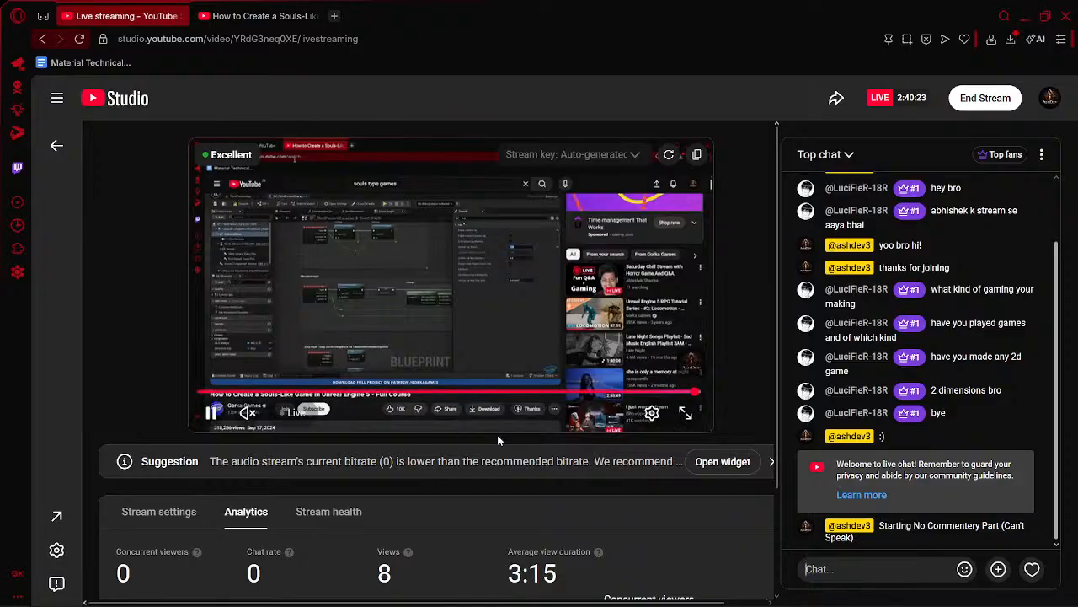
{"action": "scroll", "coordinate": [518, 532], "scroll_direction": "down", "scroll_amount": 2}
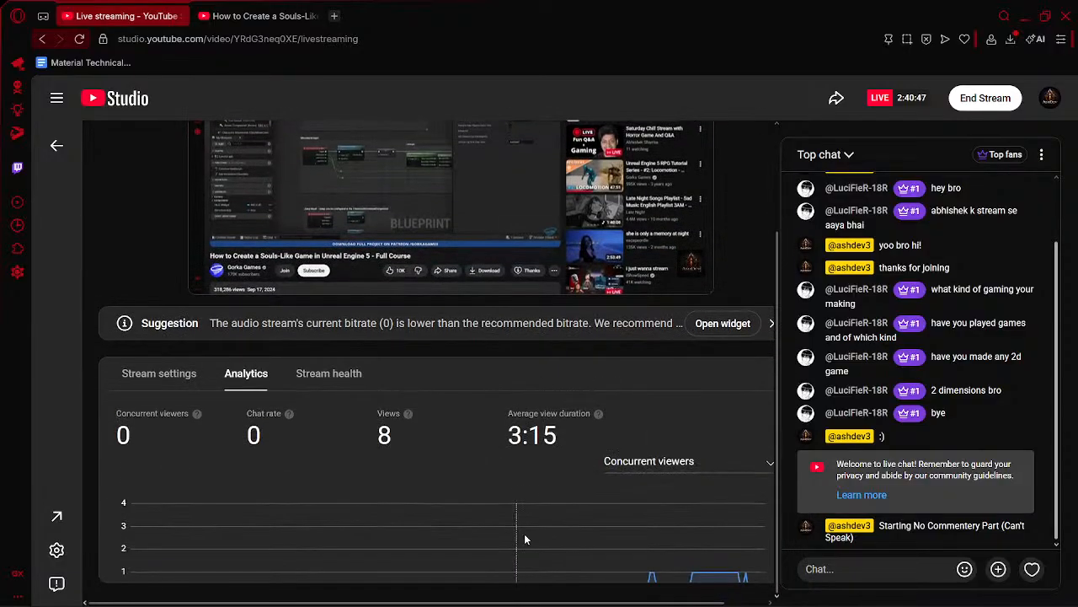
{"action": "scroll", "coordinate": [597, 515], "scroll_direction": "up", "scroll_amount": 2}
{"action": "left_click", "coordinate": [268, 15]}
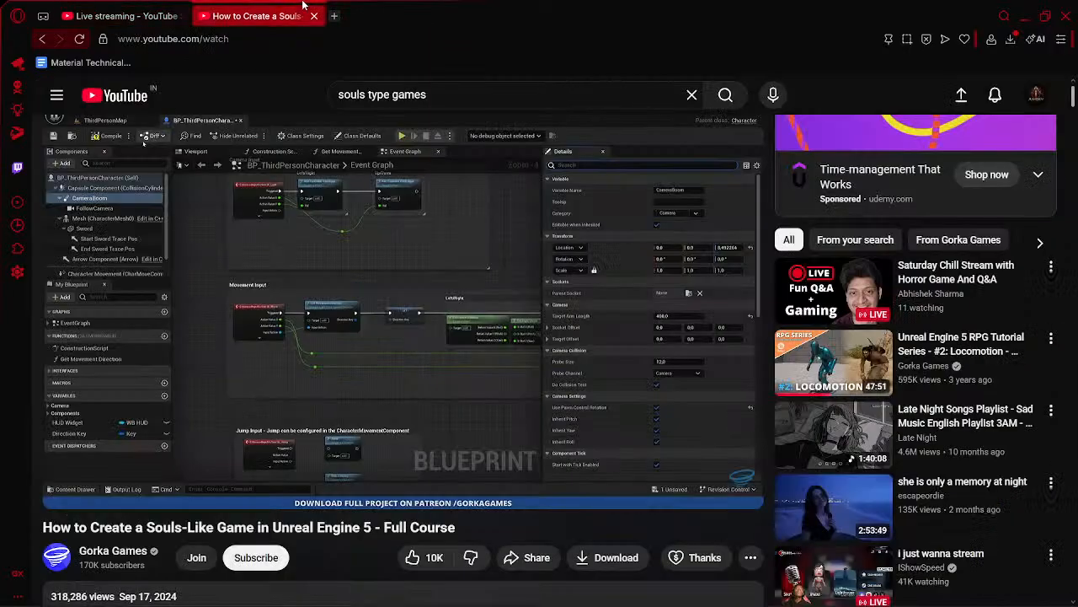
- Play the course video full screen and watch the start of the AI Core Setup chapter
{"action": "left_click", "coordinate": [318, 253]}
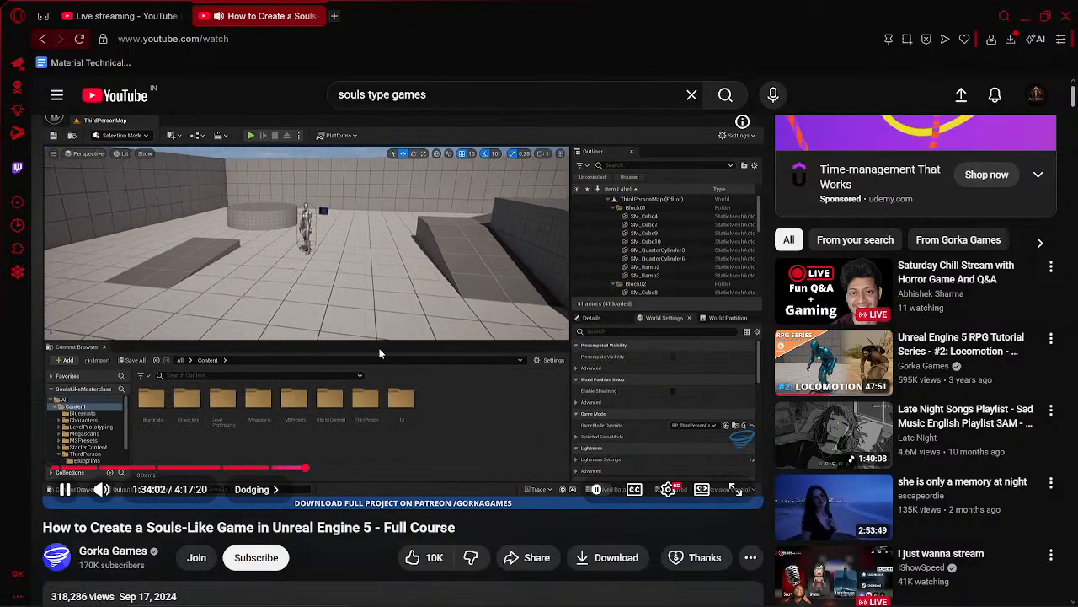
{"action": "key", "text": "Left"}
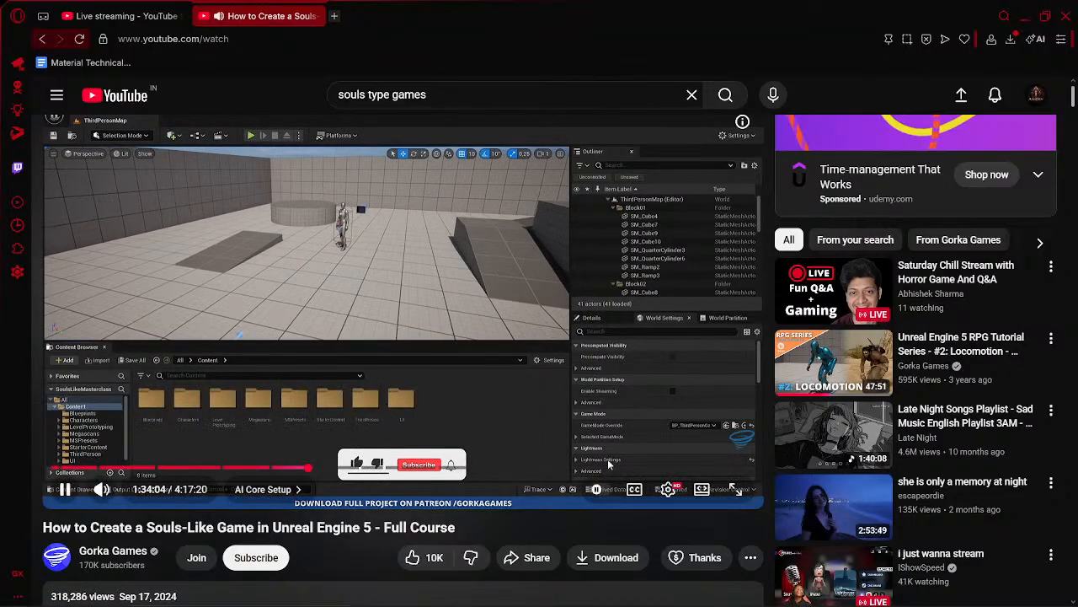
{"action": "left_click", "coordinate": [737, 492]}
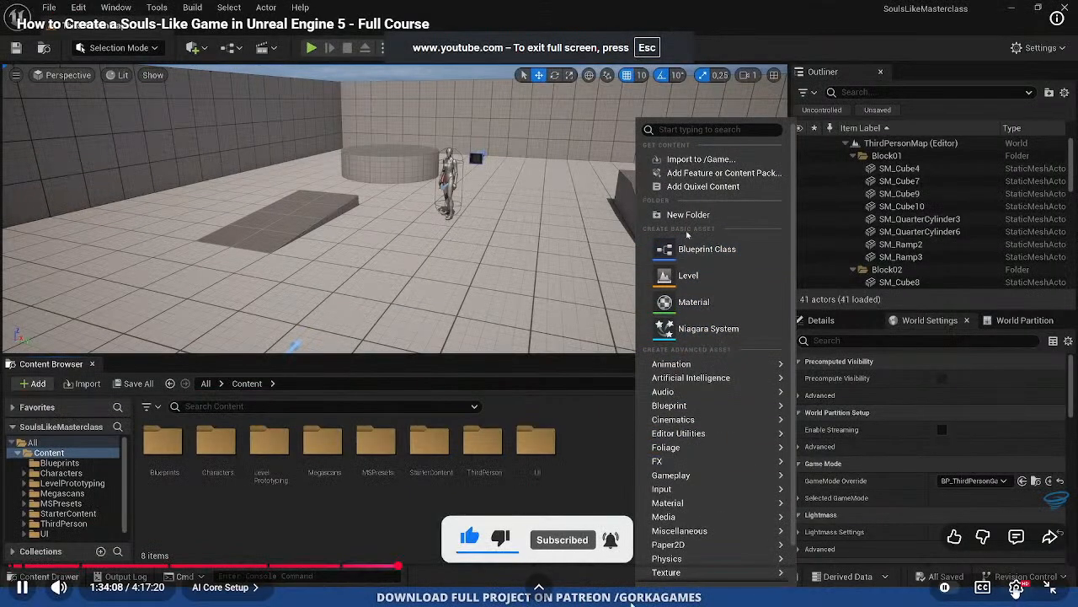
{"action": "left_click", "coordinate": [1017, 587]}
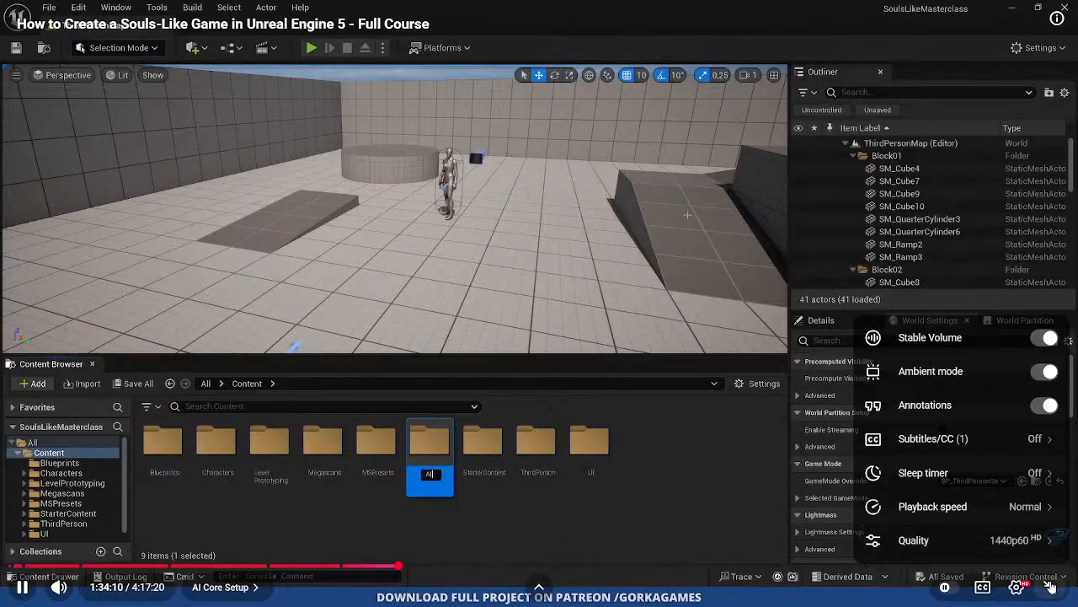
{"action": "left_click", "coordinate": [501, 385]}
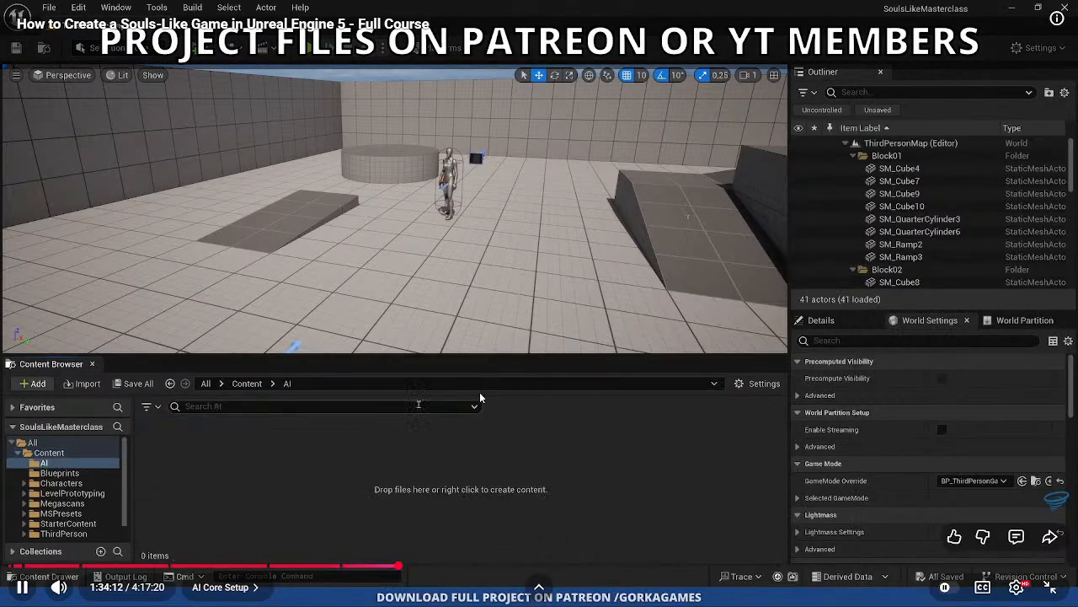
- Switch to Unreal Editor, create a new folder inside the Content folder and rename it
{"action": "key", "text": "alt+Tab"}
{"action": "scroll", "coordinate": [65, 466], "scroll_direction": "up", "scroll_amount": 2}
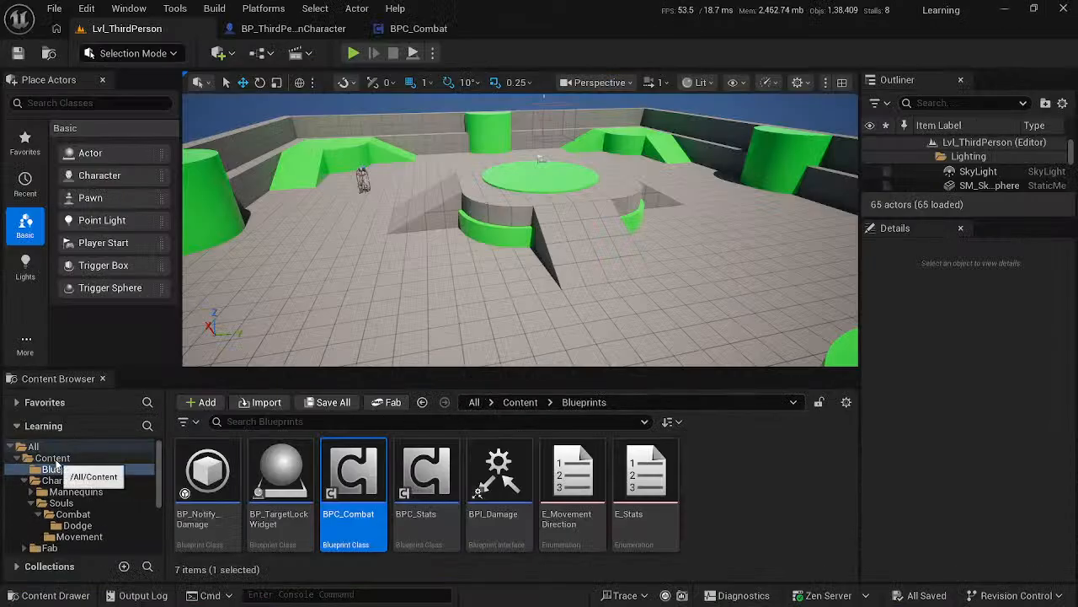
{"action": "left_click", "coordinate": [51, 458]}
{"action": "right_click", "coordinate": [51, 458]}
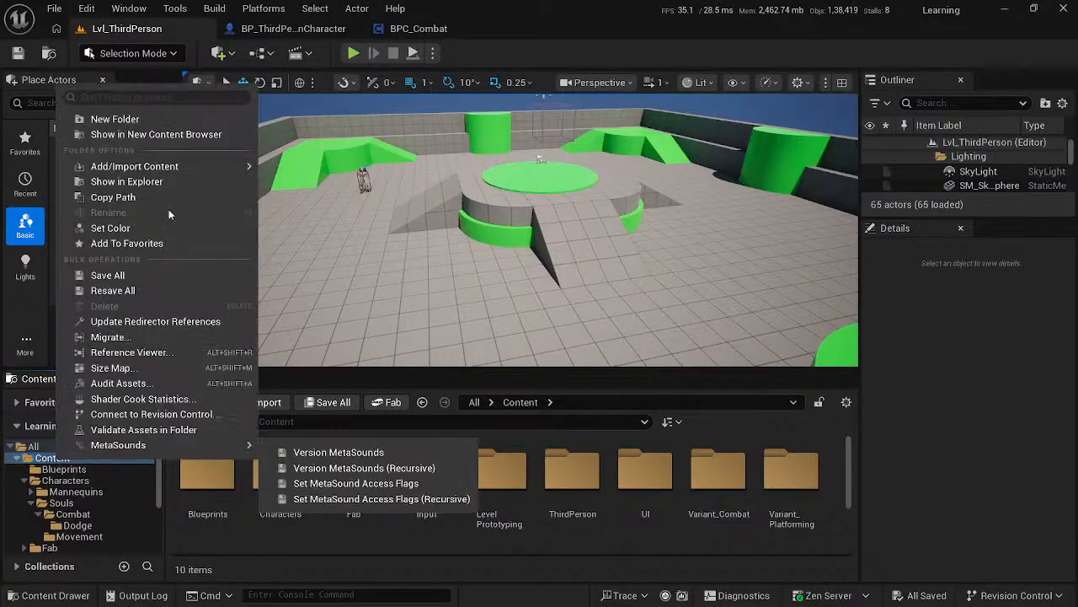
{"action": "left_click", "coordinate": [131, 120]}
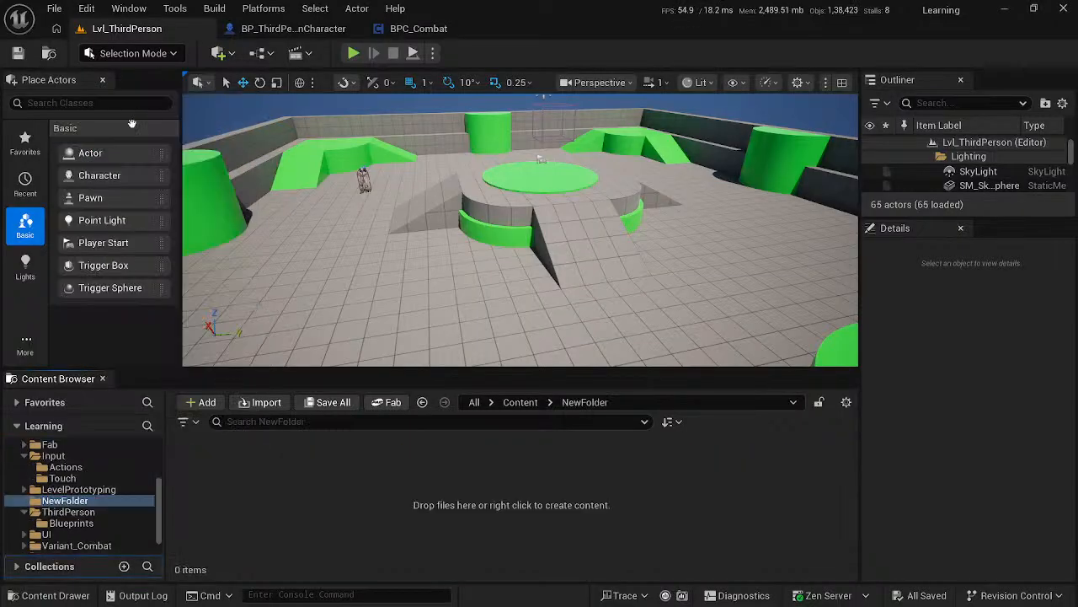
{"action": "right_click", "coordinate": [71, 503]}
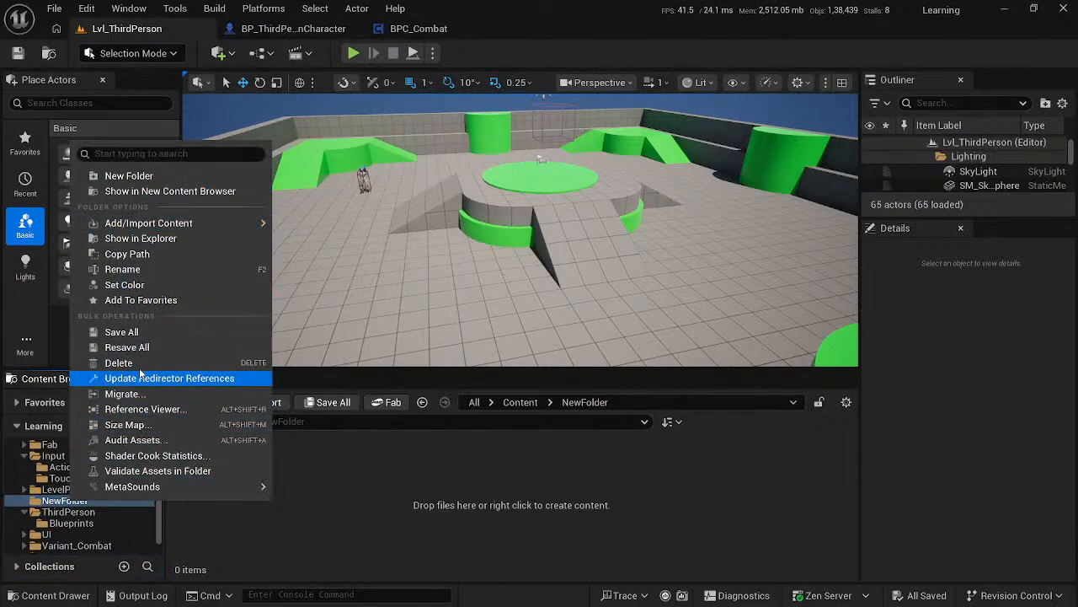
{"action": "left_click", "coordinate": [138, 267]}
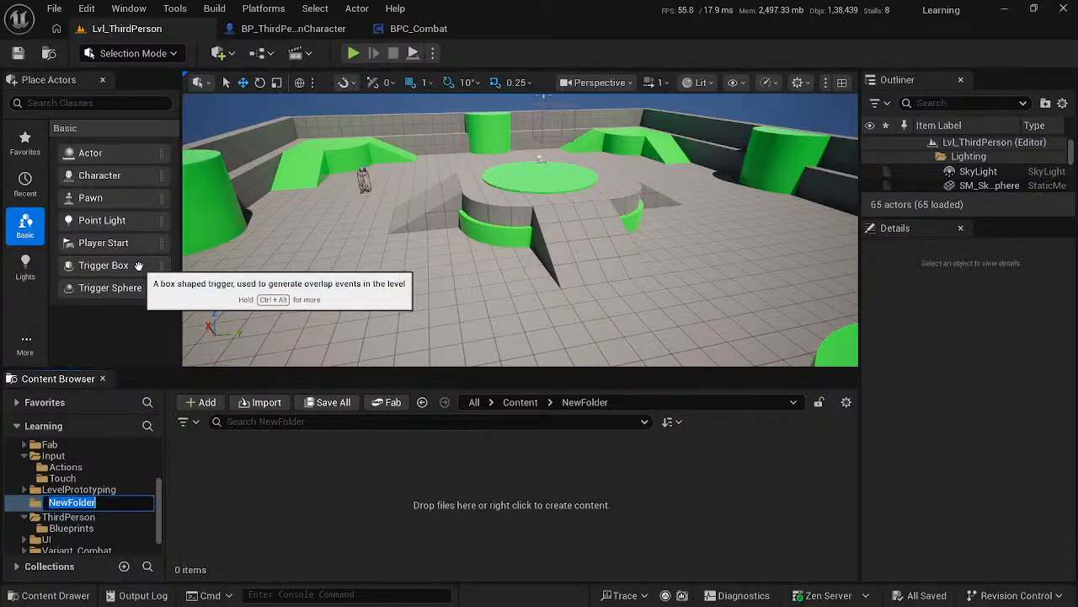
{"action": "key", "text": "Return"}
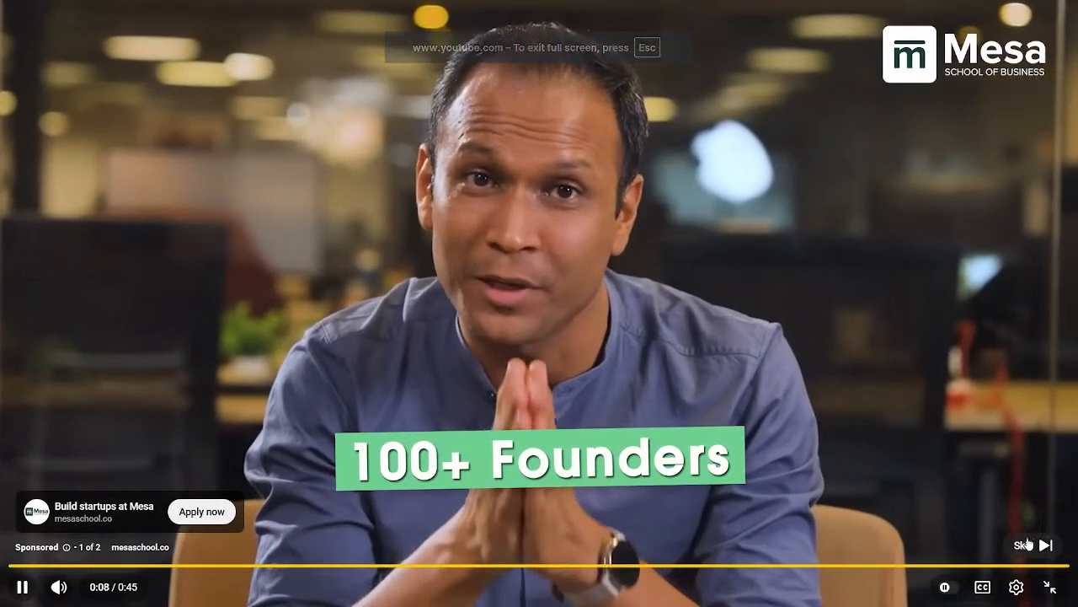
- Skip the advert in the course video and continue watching the creation of the Blackboard asset
{"action": "left_click", "coordinate": [1029, 544]}
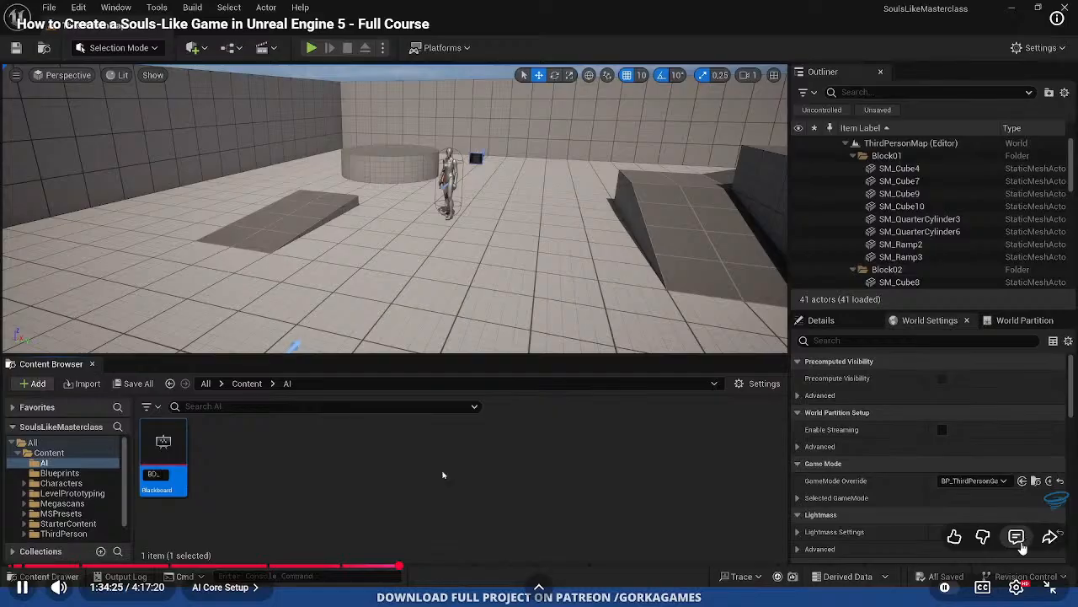
{"action": "left_click", "coordinate": [921, 461]}
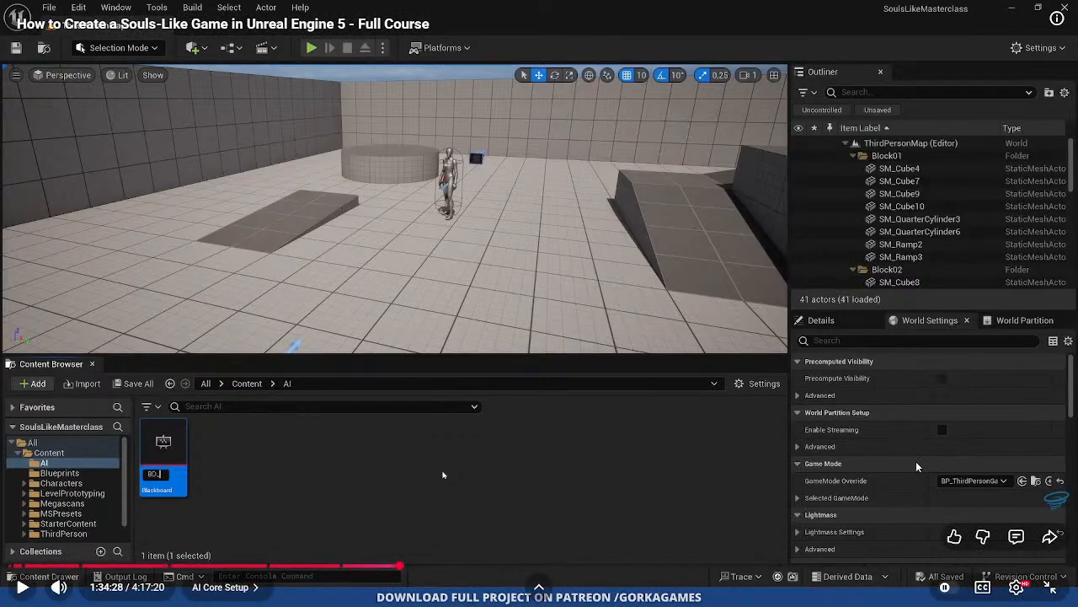
{"action": "left_click", "coordinate": [895, 413]}
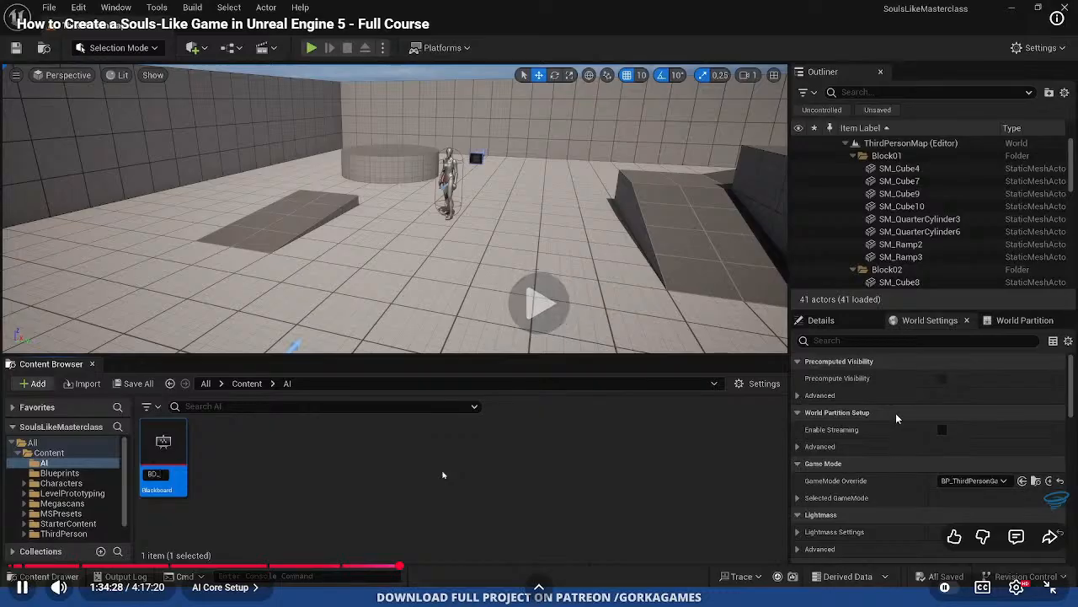
- Rewind the course video 10 seconds and rewatch how the Blackboard asset is created and named
{"action": "left_click", "coordinate": [772, 385]}
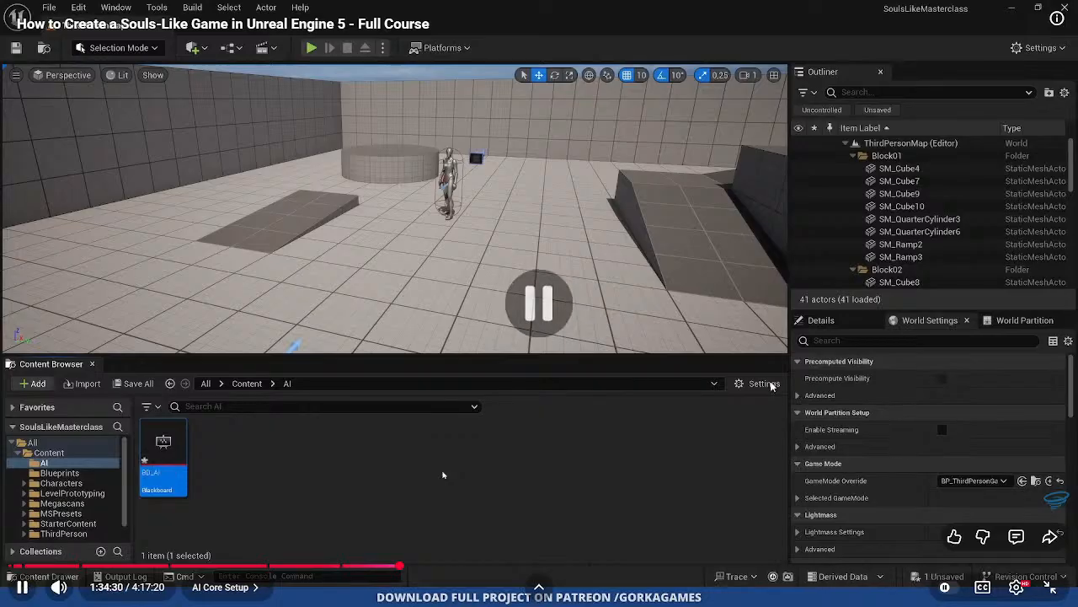
{"action": "key", "text": "j"}
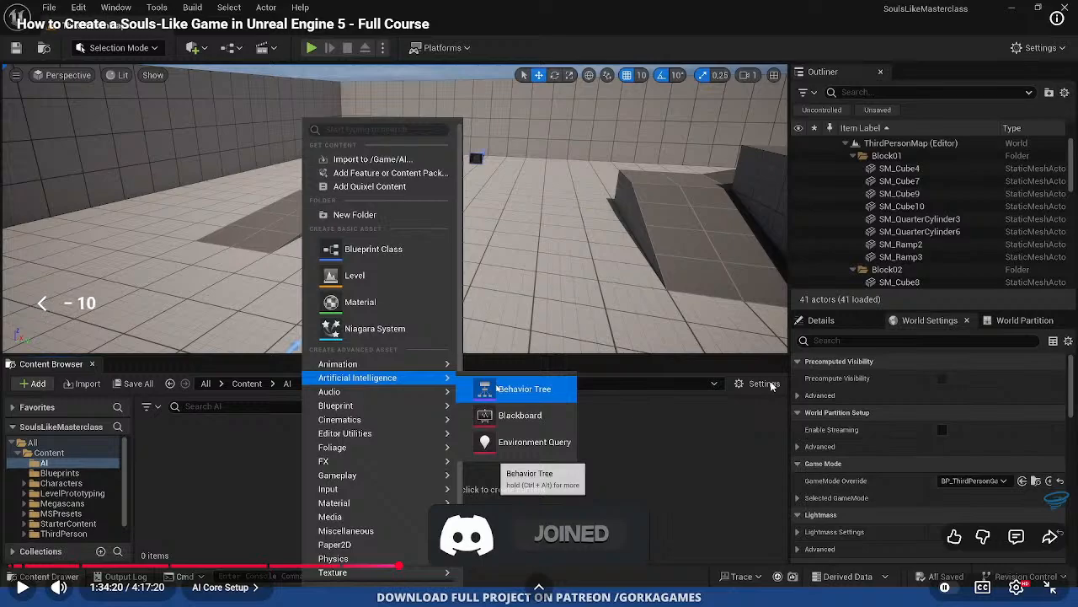
{"action": "left_click", "coordinate": [772, 385]}
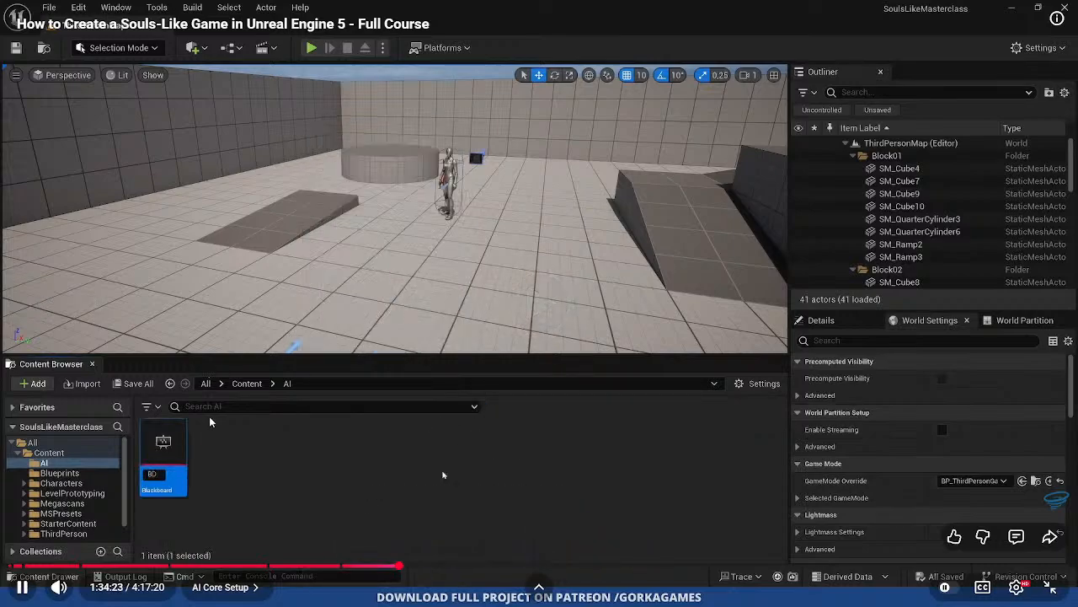
- Switch to Unreal Editor, create a Blackboard asset in the AI folder and name it BD_AI
{"action": "key", "text": "alt+Tab"}
{"action": "right_click", "coordinate": [71, 470]}
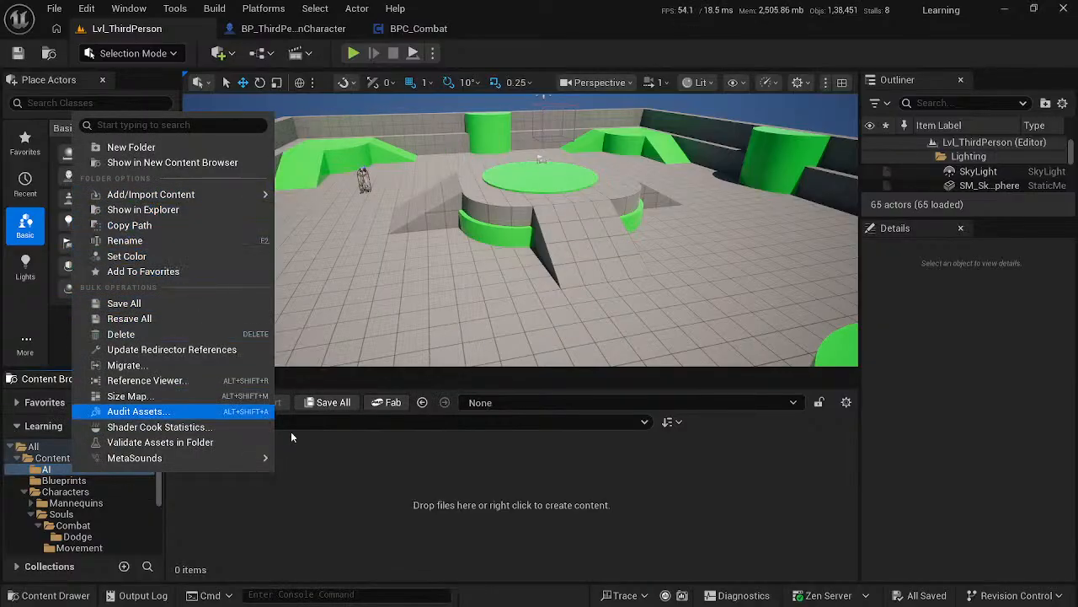
{"action": "right_click", "coordinate": [396, 484]}
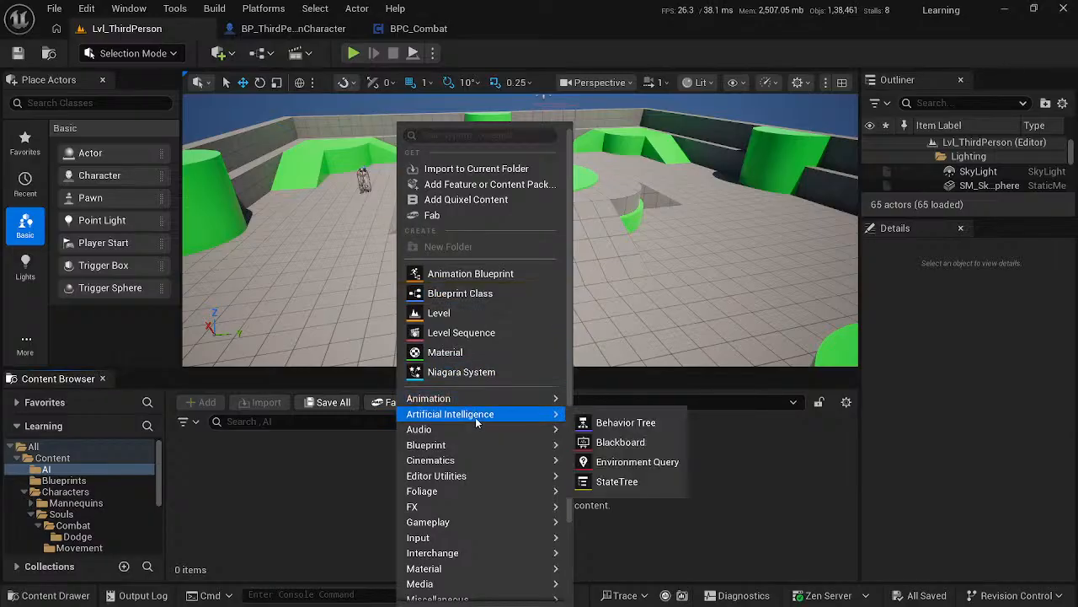
{"action": "mouse_move", "coordinate": [532, 421]}
{"action": "left_click", "coordinate": [656, 449]}
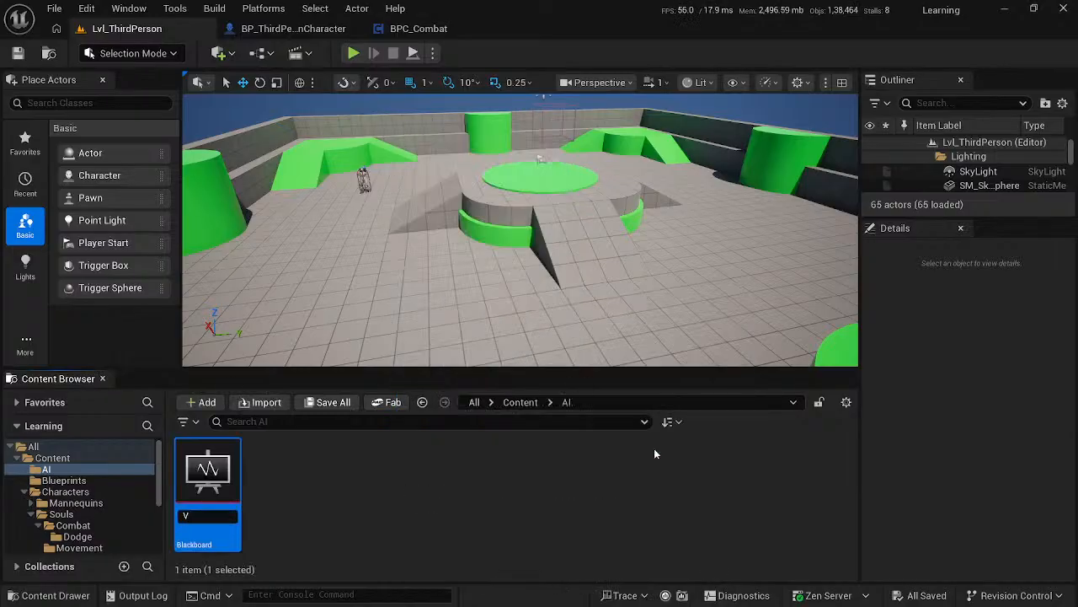
{"action": "type", "text": "BD_AI"}
{"action": "key", "text": "Return"}
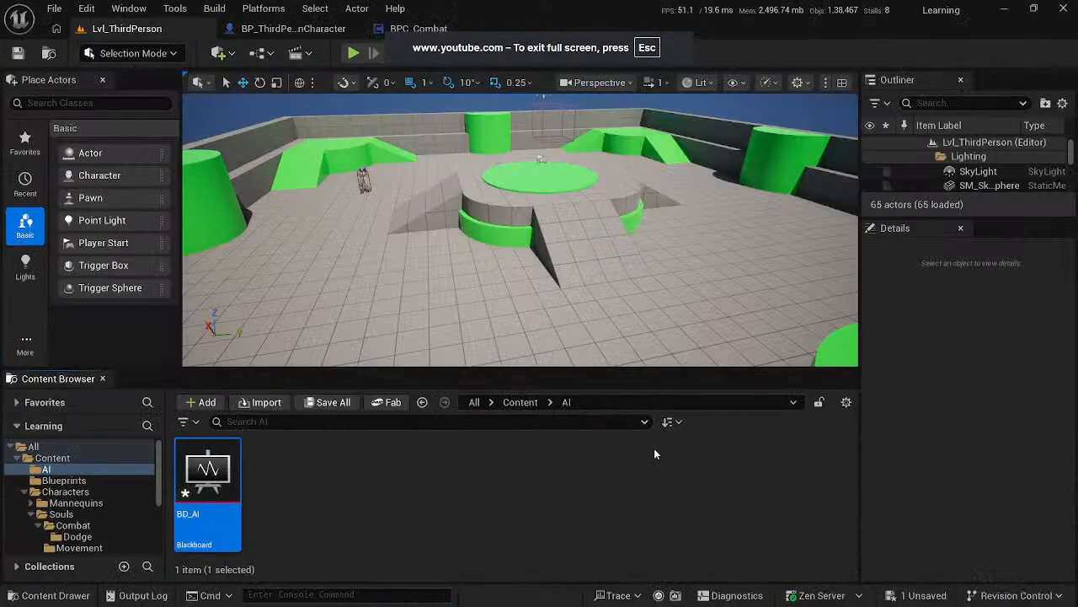
- Watch the course video's creation of the BT_Enemy Behavior Tree and pause it there
{"action": "left_click", "coordinate": [509, 450]}
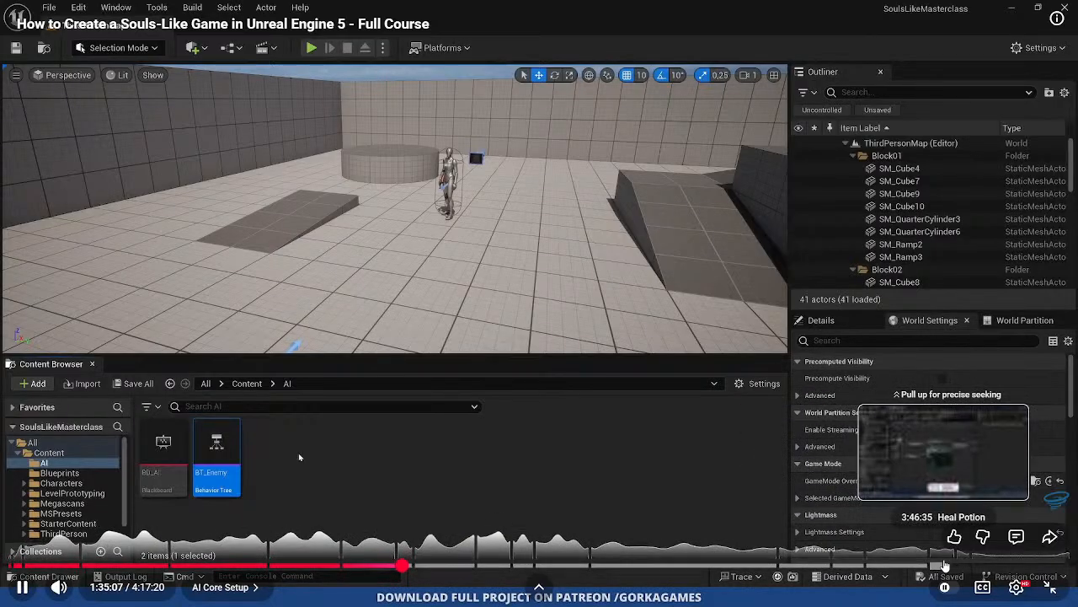
{"action": "left_click", "coordinate": [299, 452]}
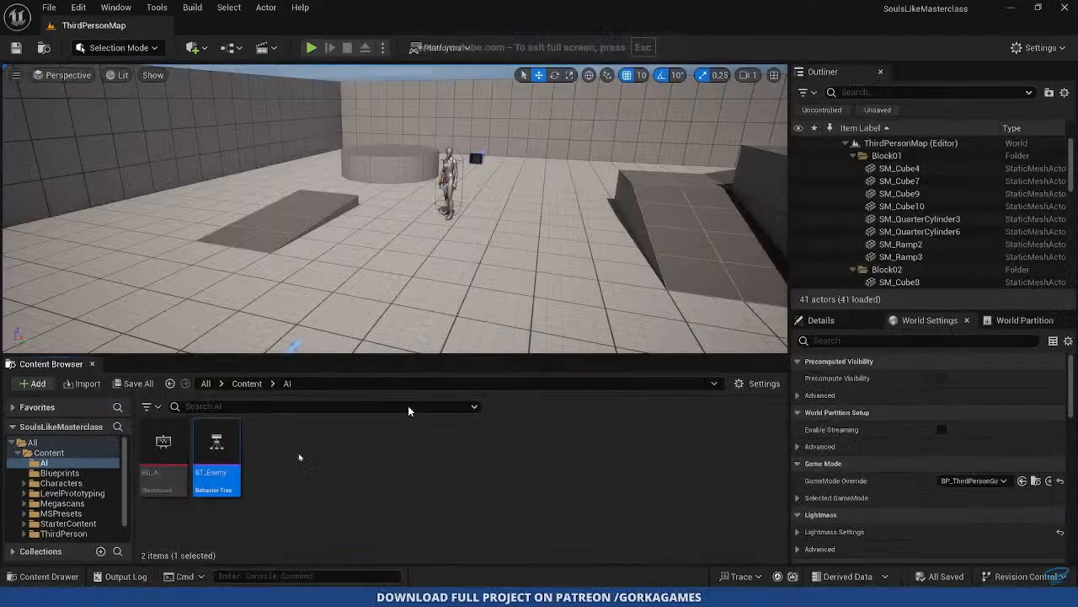
{"action": "double_click", "coordinate": [401, 431]}
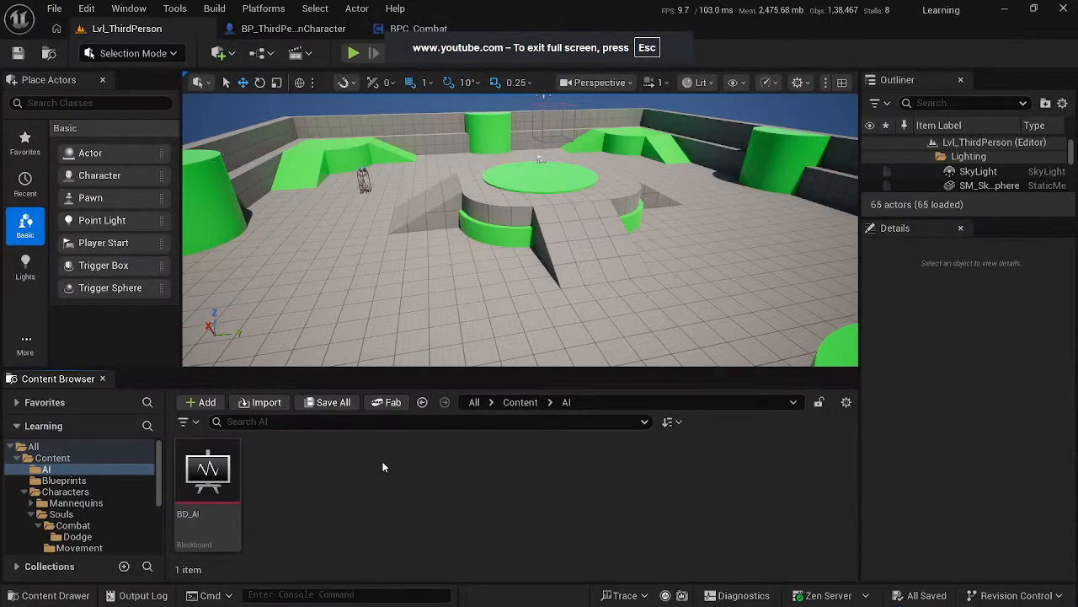
{"action": "right_click", "coordinate": [384, 466]}
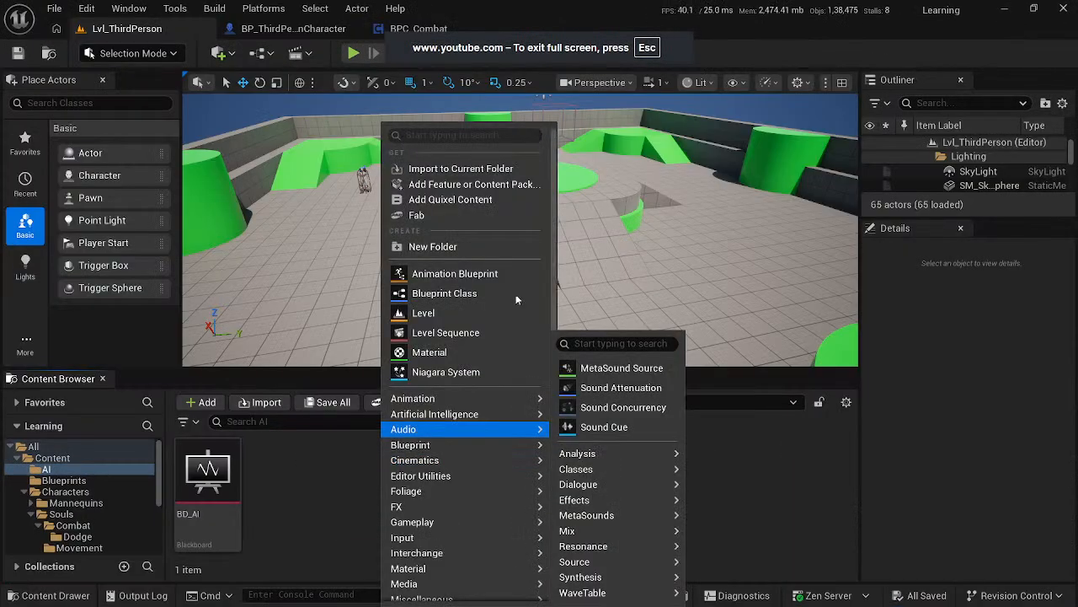
{"action": "mouse_move", "coordinate": [506, 413]}
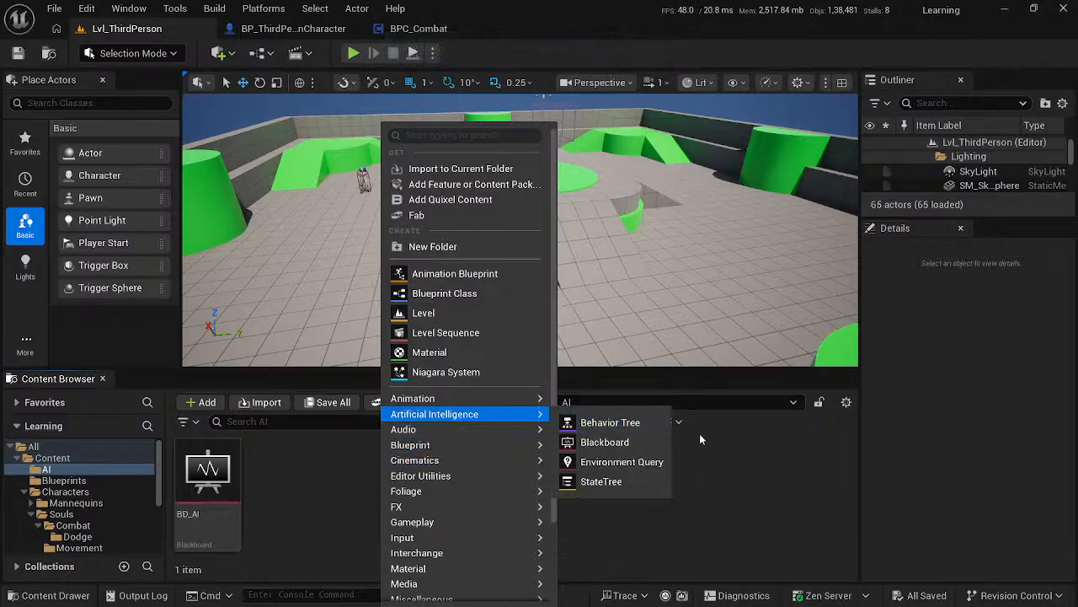
{"action": "left_click", "coordinate": [639, 438]}
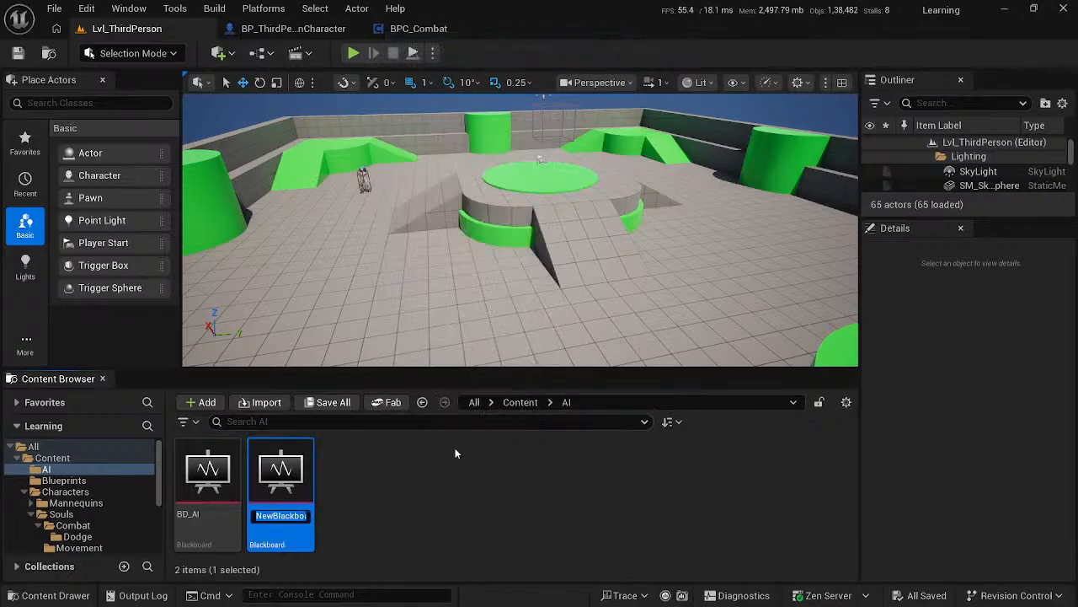
{"action": "key", "text": "BackSpace"}
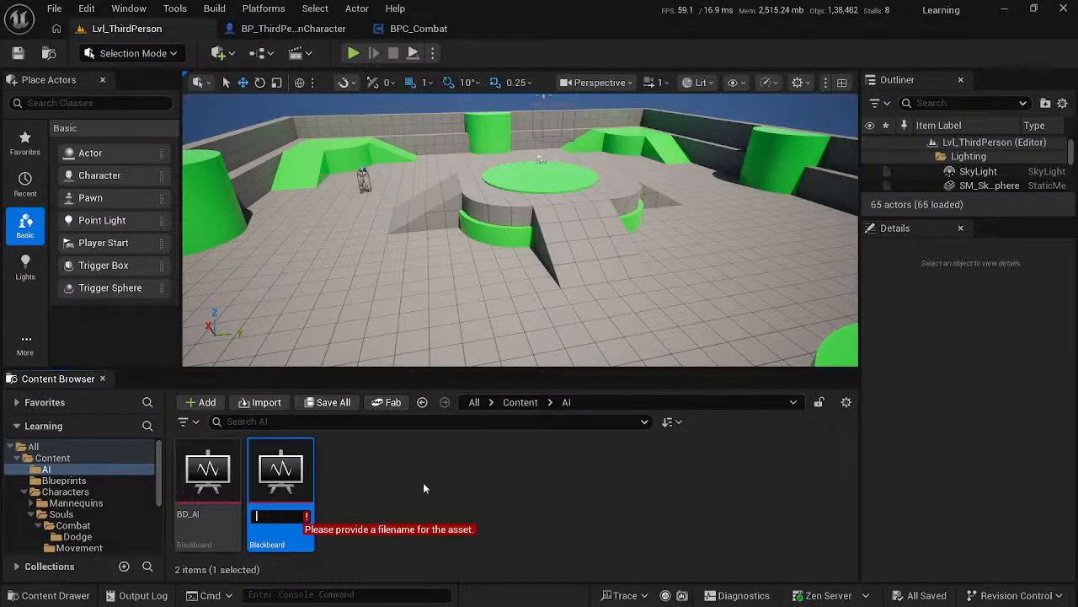
{"action": "key", "text": "Escape"}
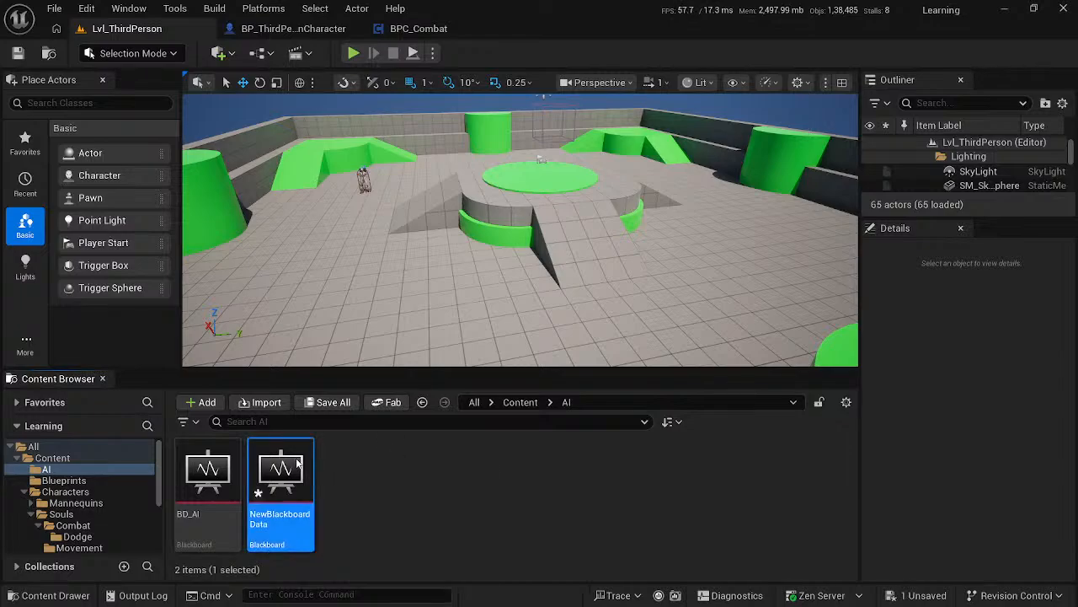
{"action": "key", "text": "Delete"}
{"action": "left_click", "coordinate": [438, 536]}
- Create a Behavior Tree asset in the AI folder and name it BD_Enemy
{"action": "right_click", "coordinate": [385, 506]}
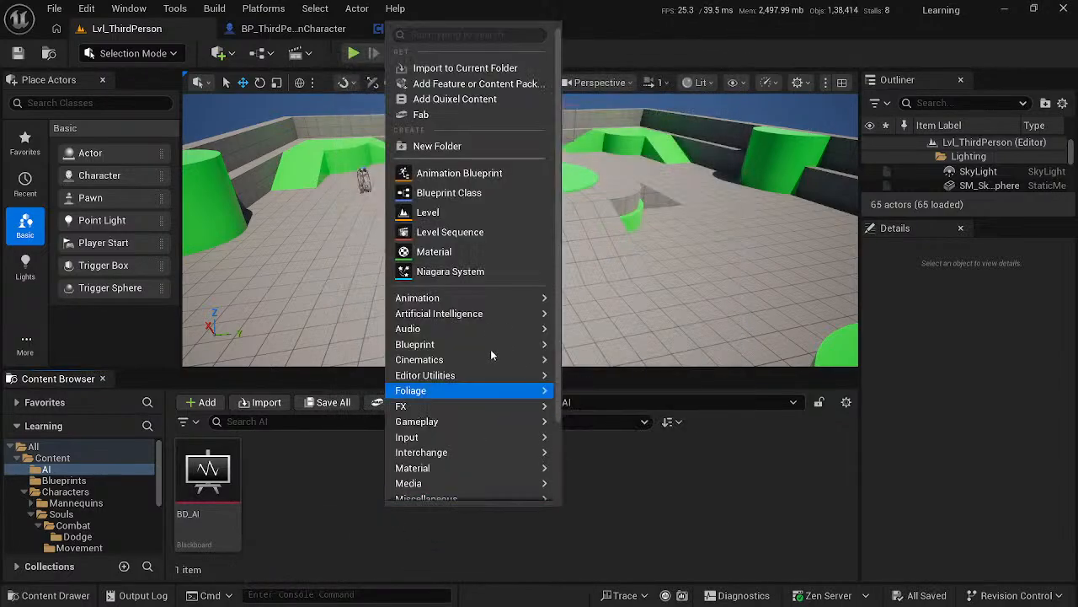
{"action": "mouse_move", "coordinate": [438, 328]}
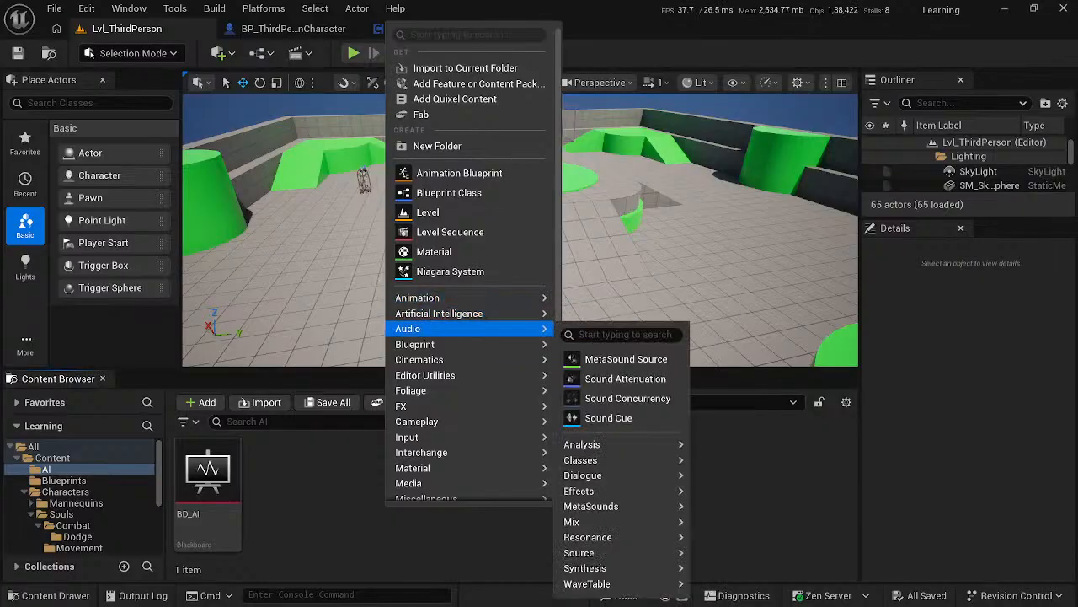
{"action": "mouse_move", "coordinate": [546, 314]}
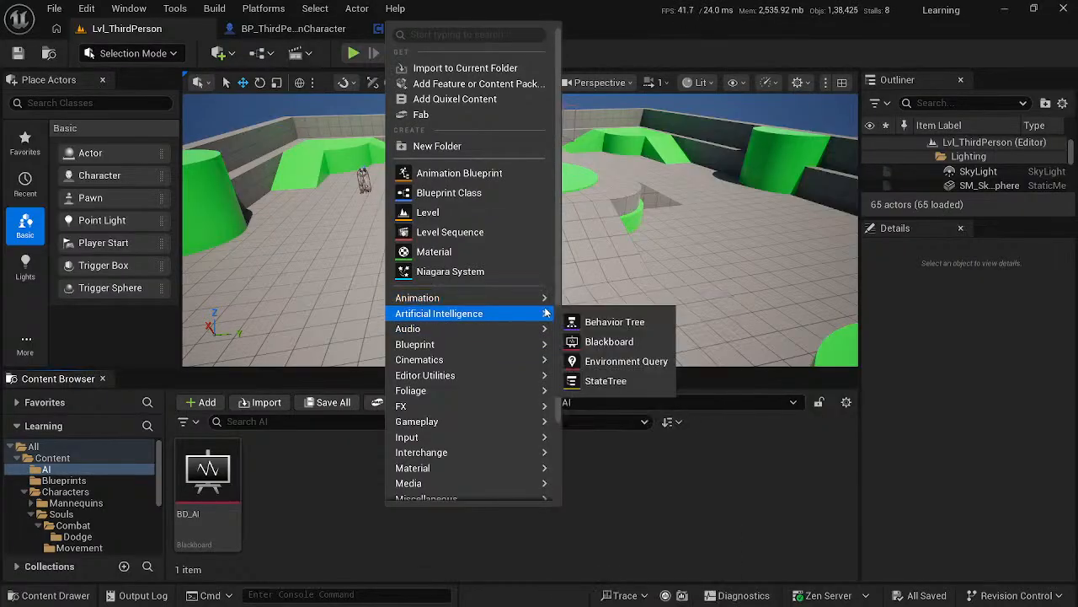
{"action": "left_click", "coordinate": [598, 327]}
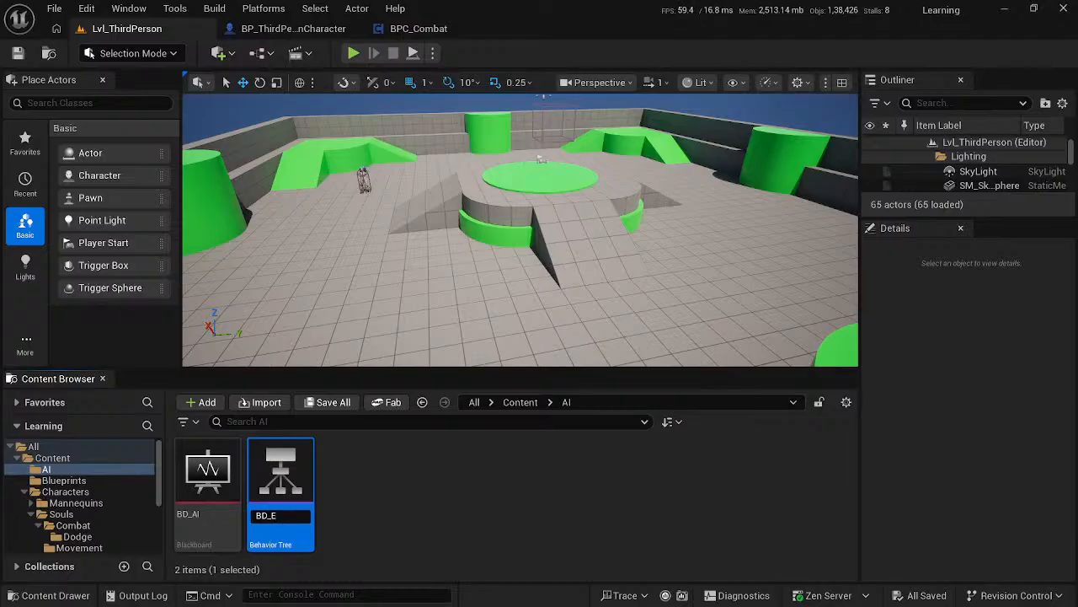
{"action": "type", "text": "BD_Enemy"}
{"action": "key", "text": "Return"}
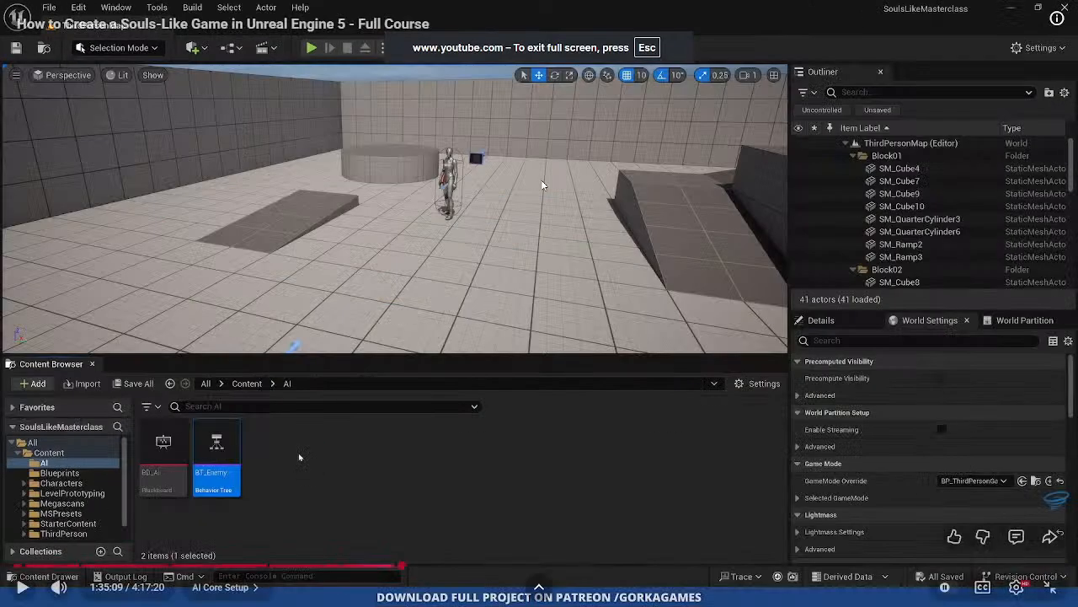
- Open the BD_Enemy Behavior Tree, dock its editor in the main window, and expand its Behavior Tree details
{"action": "left_click", "coordinate": [541, 177]}
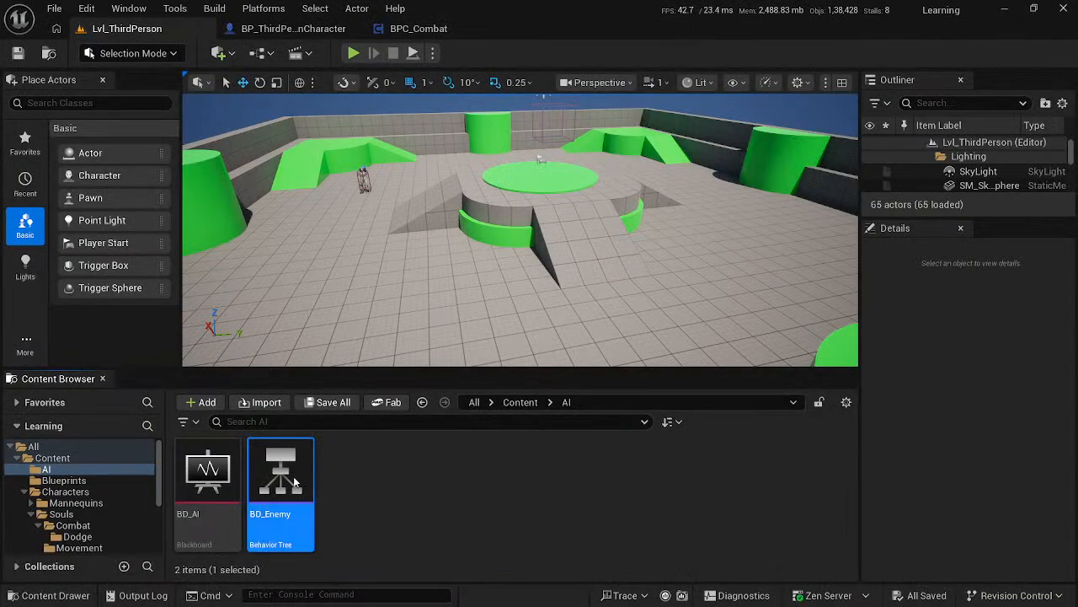
{"action": "double_click", "coordinate": [293, 476]}
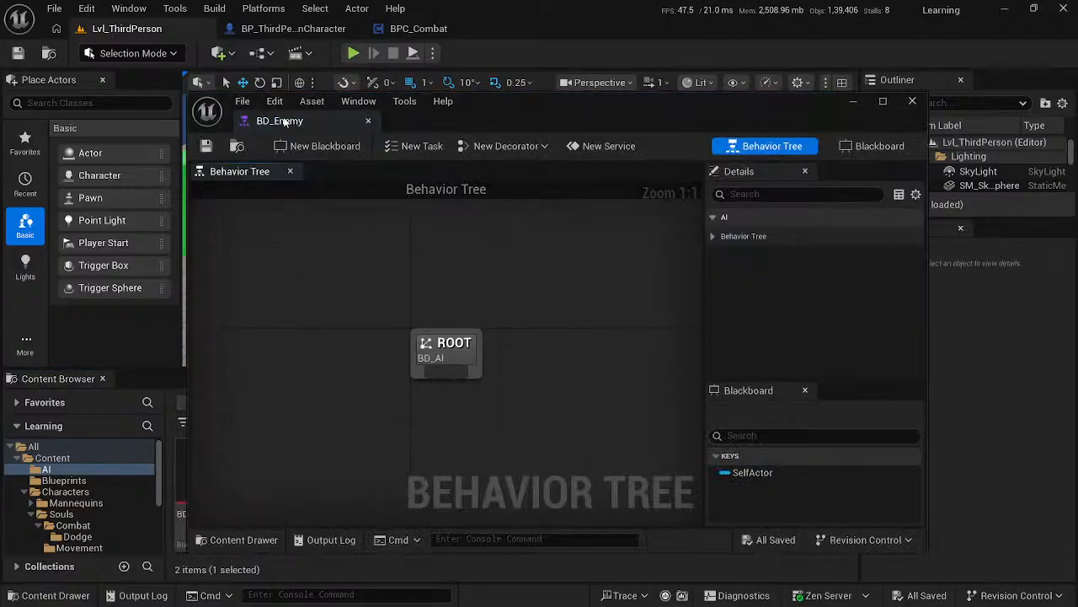
{"action": "left_click_drag", "start_coordinate": [284, 122], "coordinate": [266, 28]}
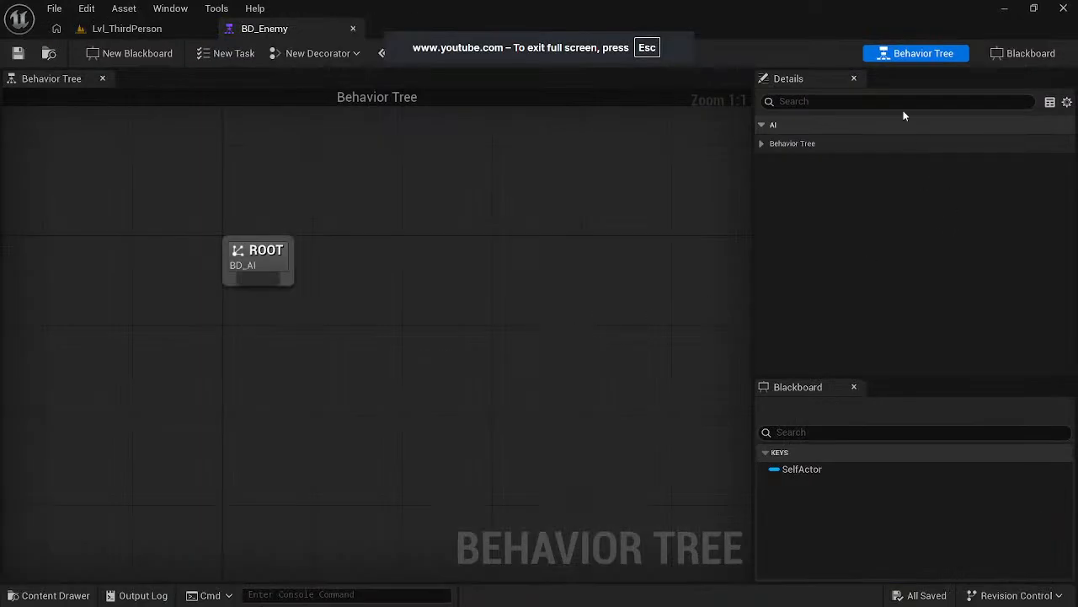
{"action": "left_click", "coordinate": [773, 143]}
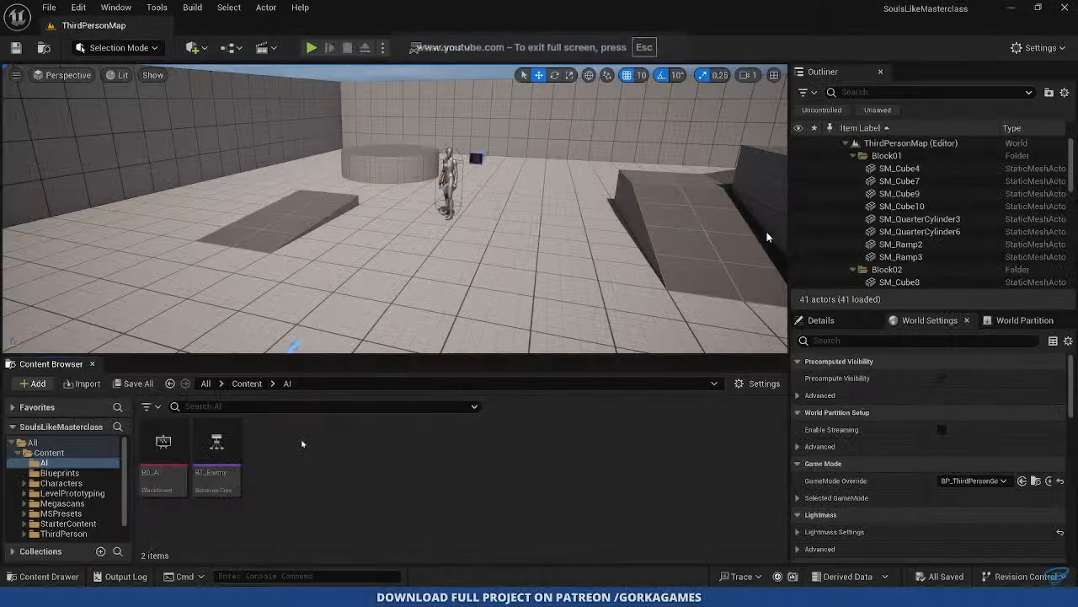
- Exit full screen in the course video, watch the AIController Blueprint class being created, and pause it
{"action": "left_click", "coordinate": [609, 281]}
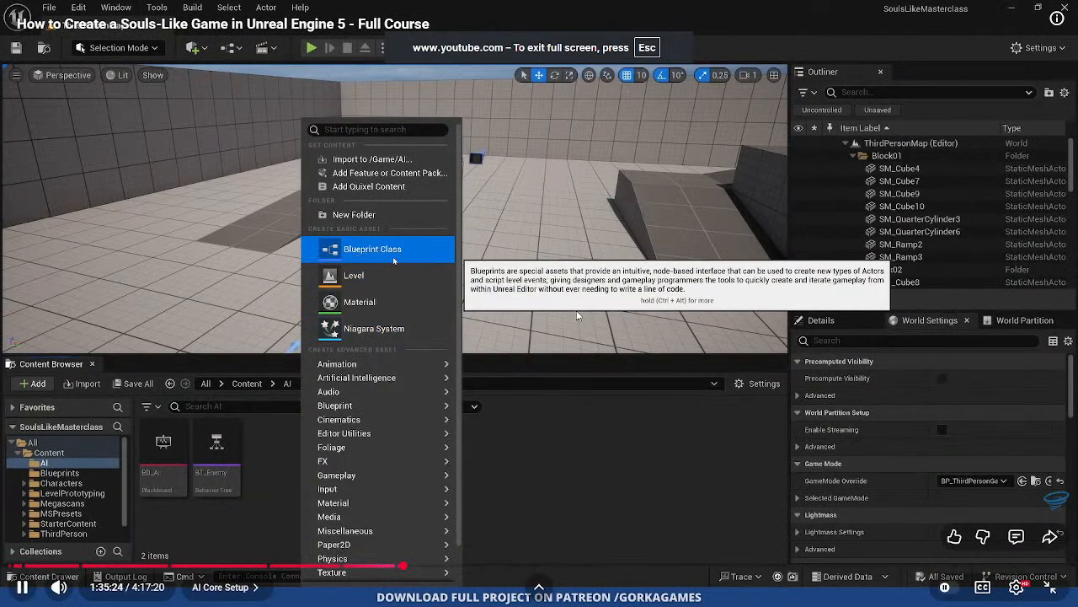
{"action": "key", "text": "Escape"}
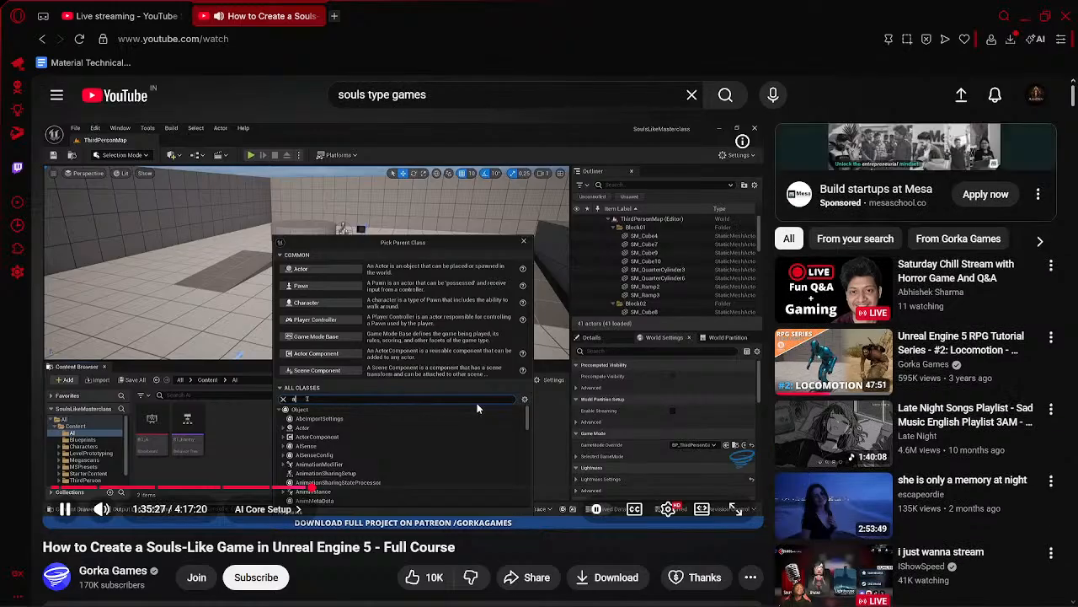
{"action": "left_click", "coordinate": [479, 359]}
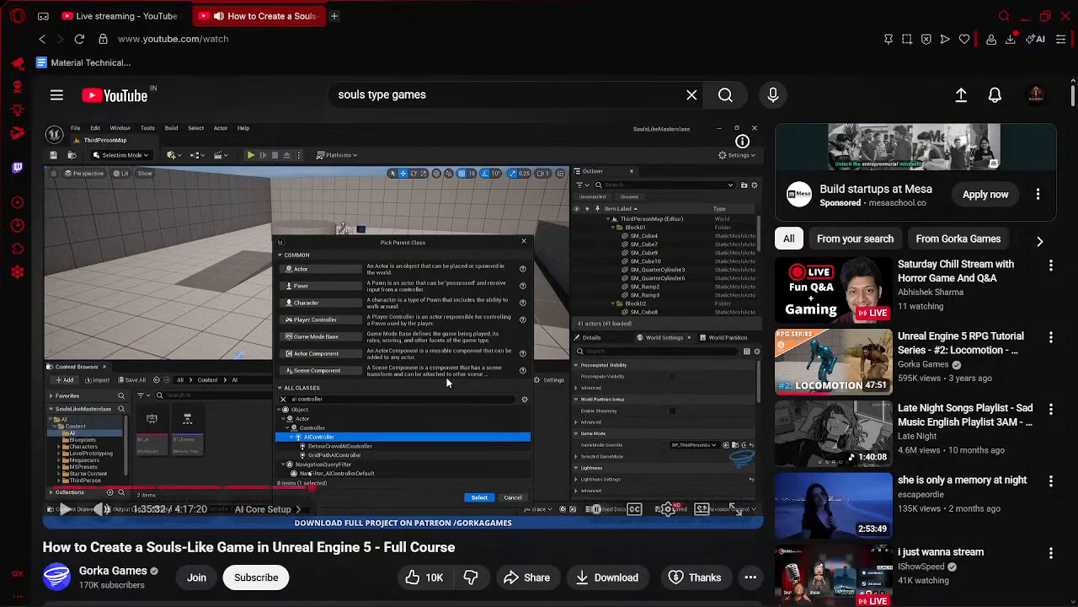
{"action": "left_click", "coordinate": [446, 382]}
{"action": "left_click", "coordinate": [445, 374]}
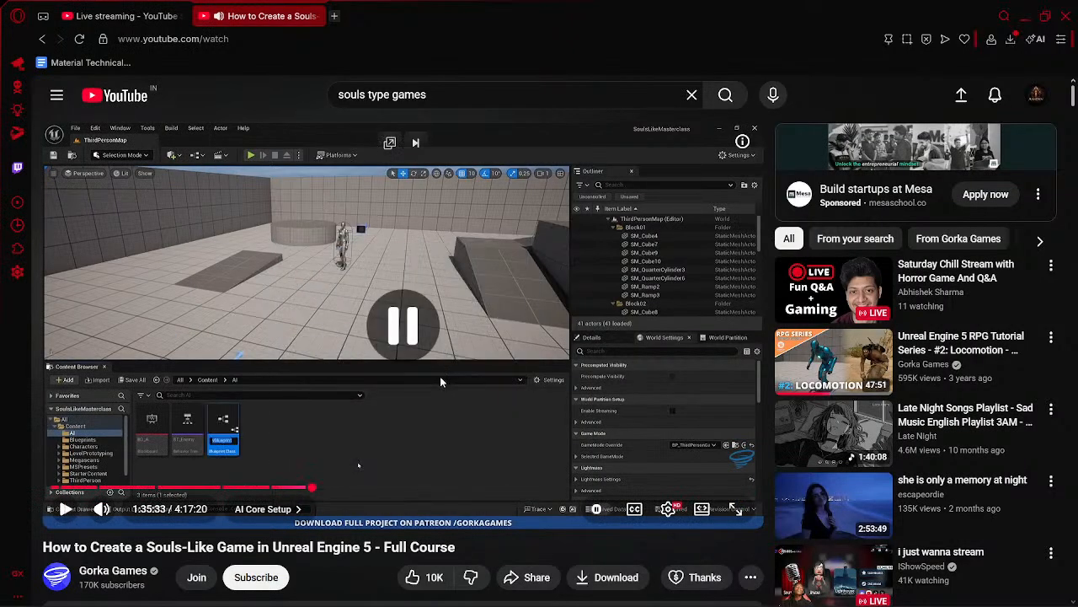
- In Unreal Editor, create a Blueprint class in the AI folder with AIController as its parent, and return to the course video
{"action": "key", "text": "alt+Tab"}
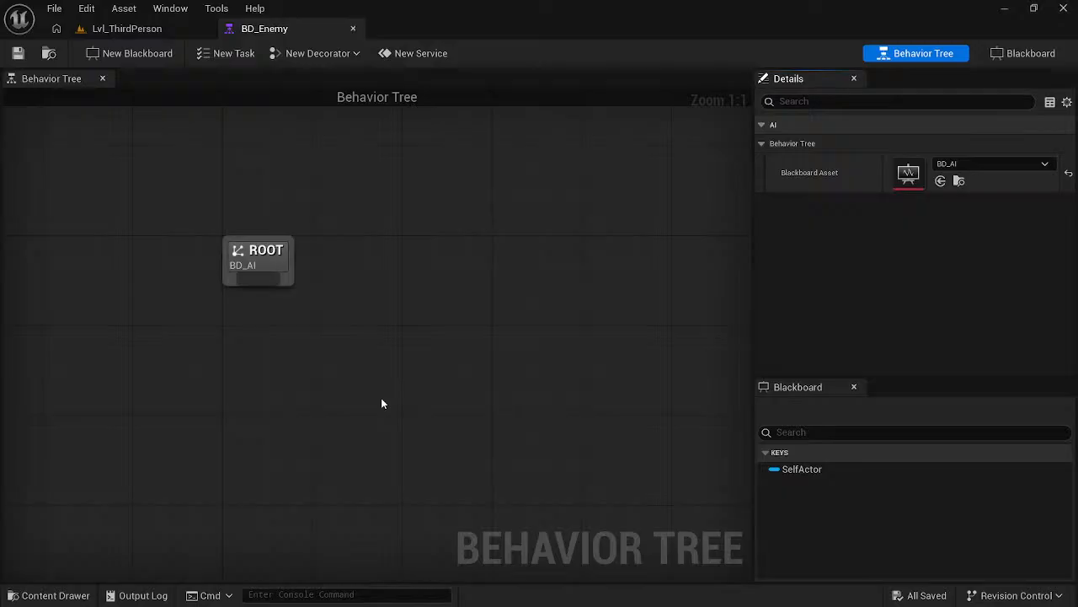
{"action": "left_click", "coordinate": [126, 27]}
{"action": "right_click", "coordinate": [423, 470]}
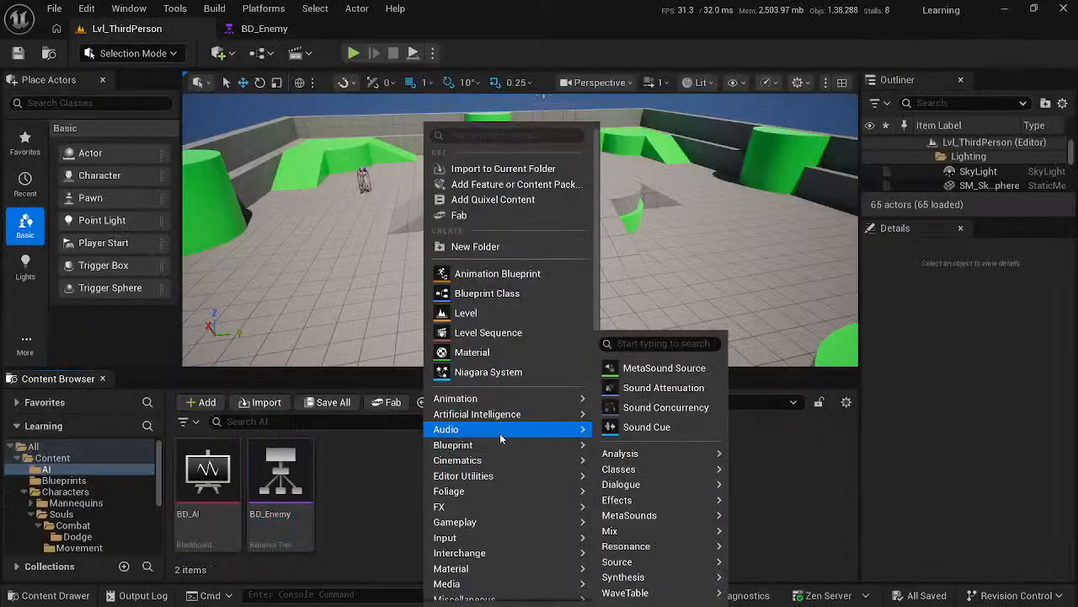
{"action": "mouse_move", "coordinate": [505, 445]}
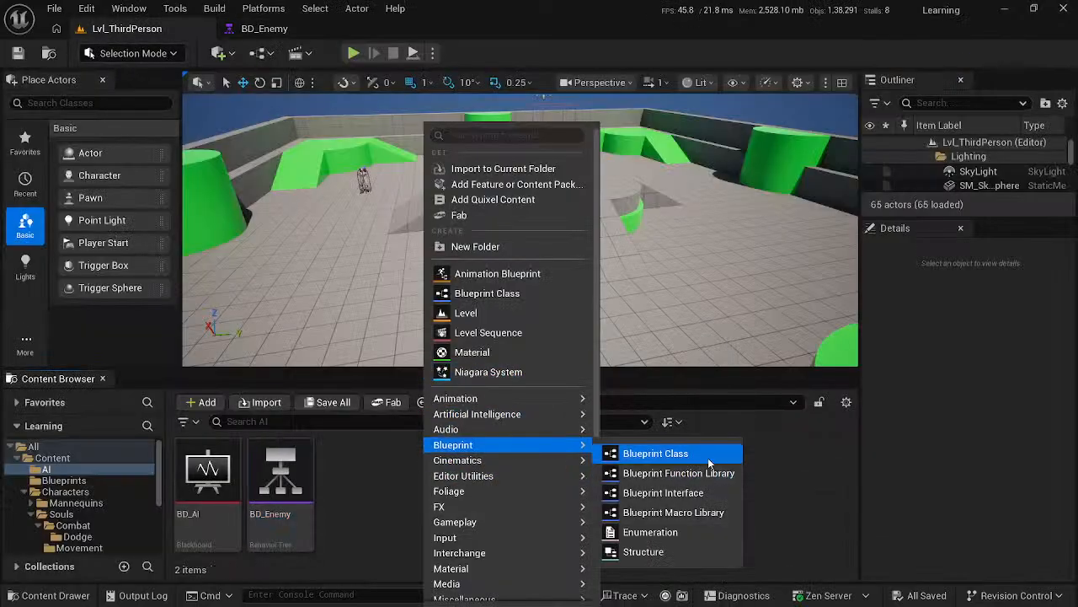
{"action": "left_click", "coordinate": [708, 456]}
{"action": "type", "text": "a"}
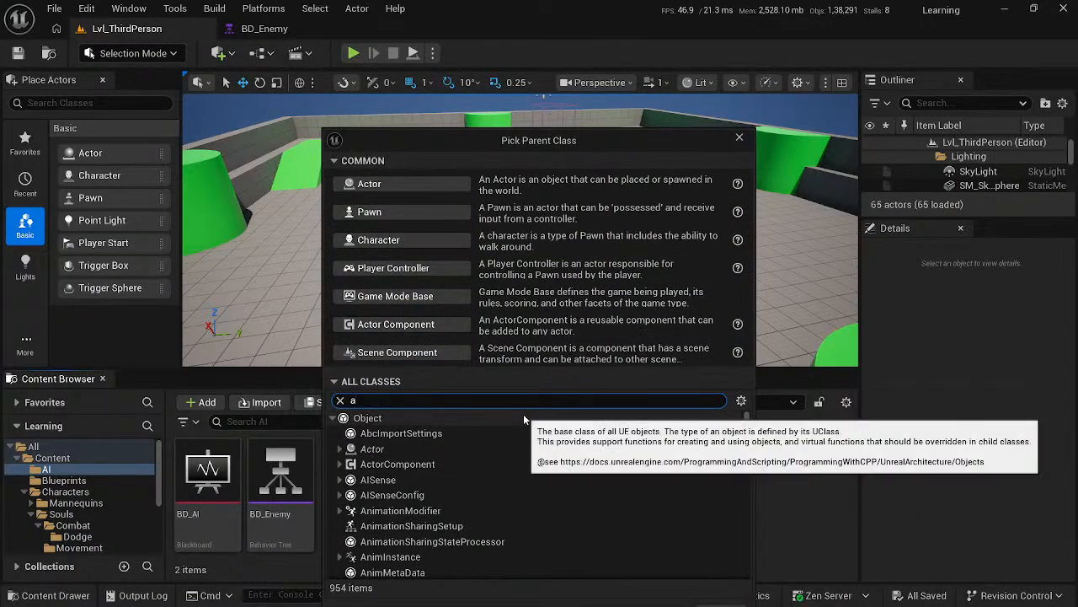
{"action": "type", "text": "i controller"}
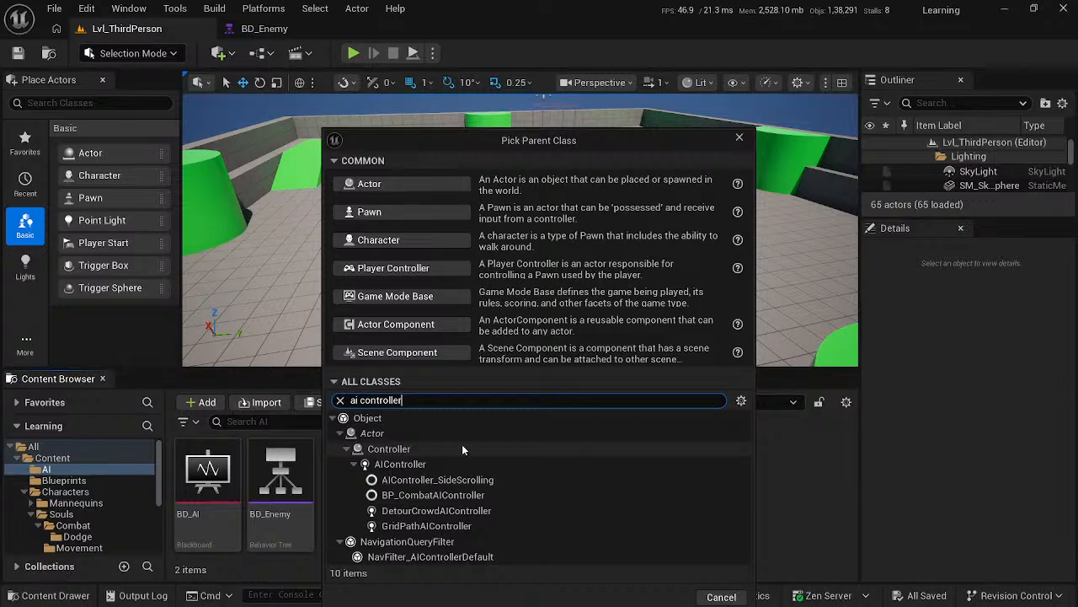
{"action": "left_click", "coordinate": [400, 463]}
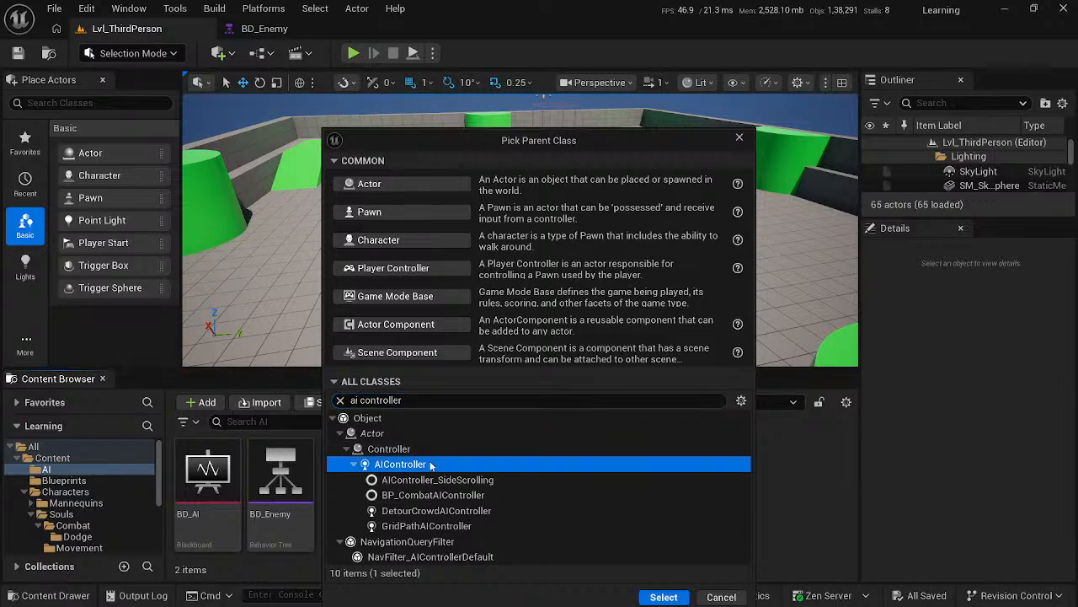
{"action": "left_click", "coordinate": [666, 596]}
{"action": "key", "text": "alt+Tab"}
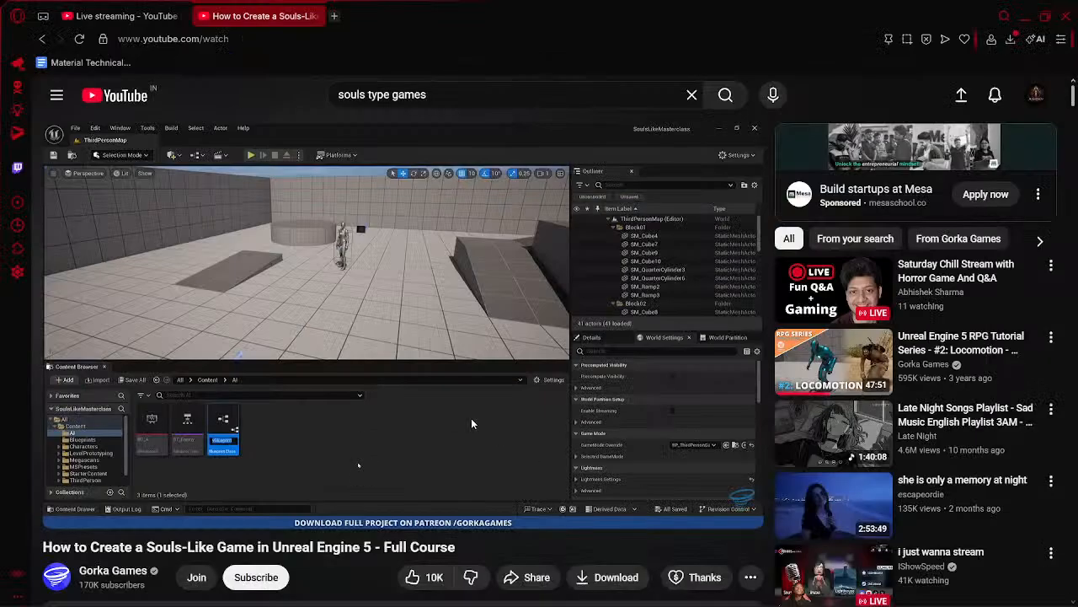
- In Unreal Editor, rename the new AIController Blueprint in the AI folder as BP_AI_Enemy
{"action": "left_click", "coordinate": [431, 395]}
{"action": "key", "text": "alt+Tab"}
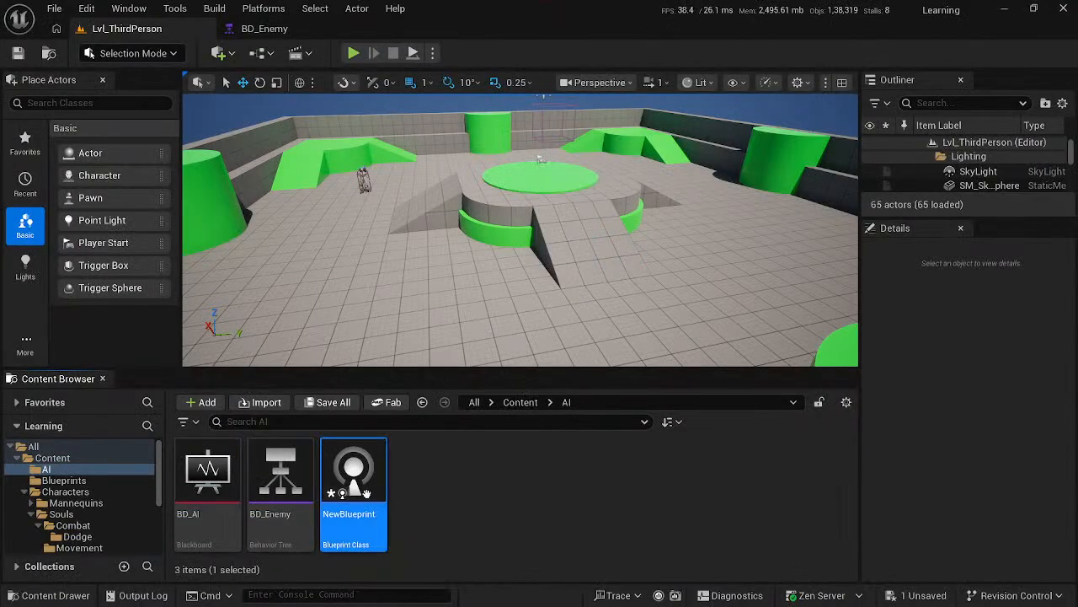
{"action": "right_click", "coordinate": [375, 496]}
{"action": "left_click", "coordinate": [420, 124]}
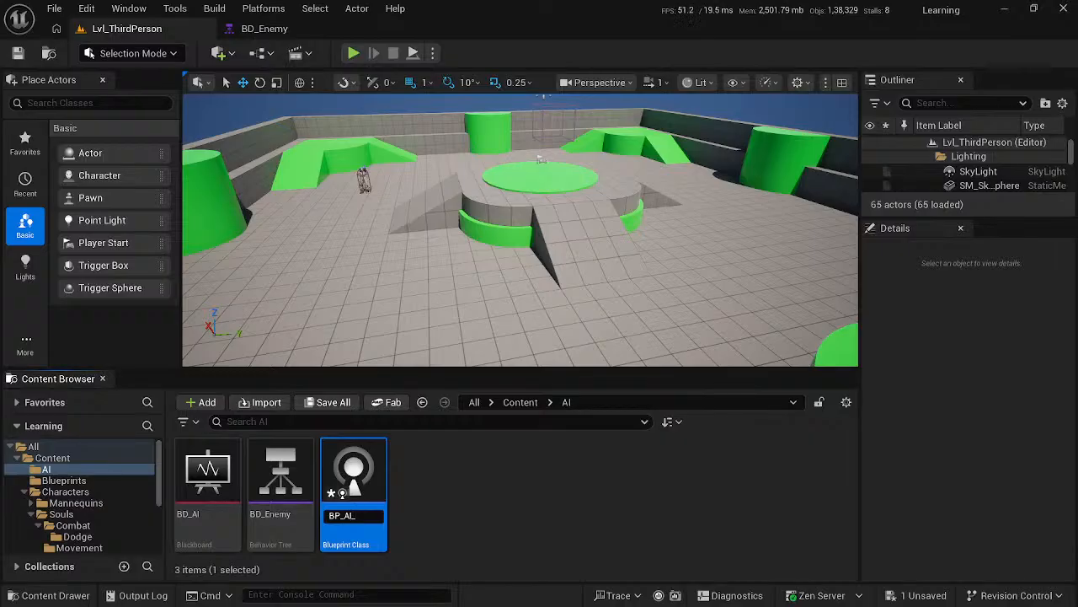
{"action": "type", "text": "neme"}
{"action": "type", "text": "y"}
{"action": "key", "text": "Return"}
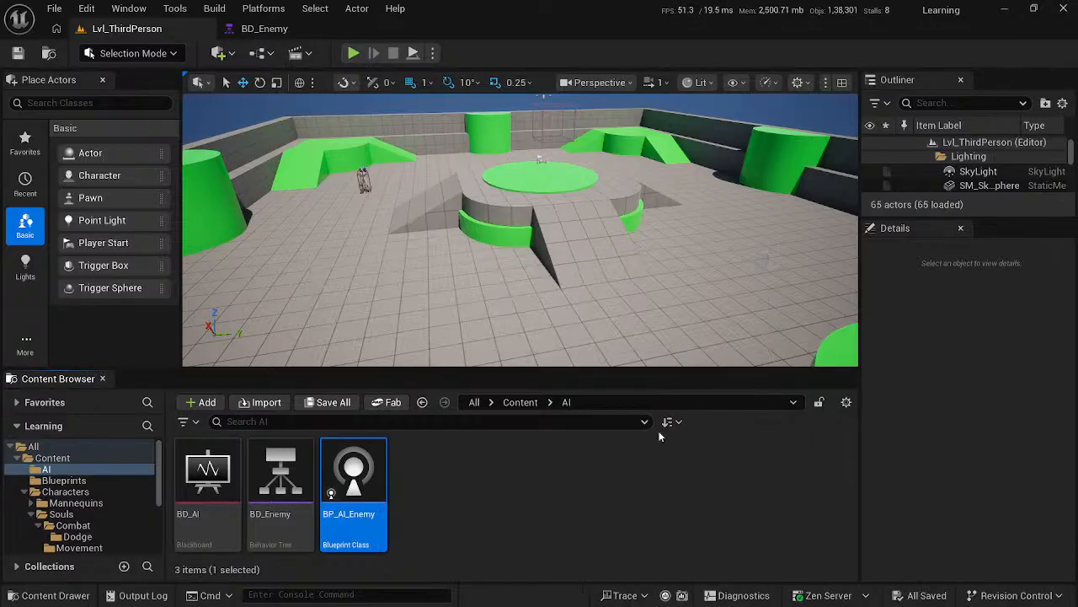
- Open the Event Graph of BP_AI_Enemy, and watch the Run Behavior Tree node being added in the course video
{"action": "key", "text": "alt+Tab"}
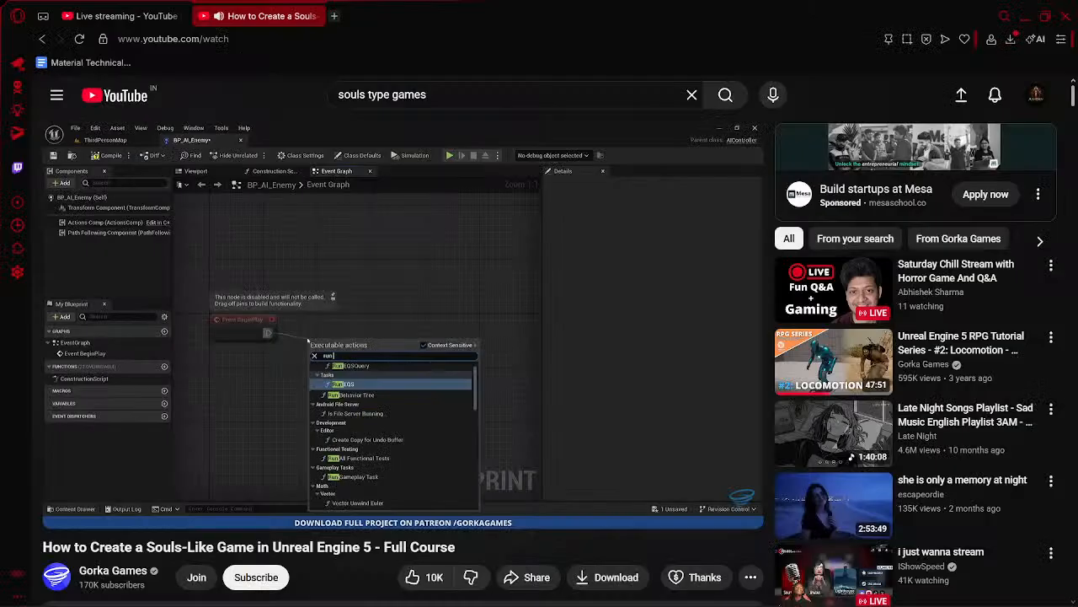
{"action": "key", "text": "alt+Tab"}
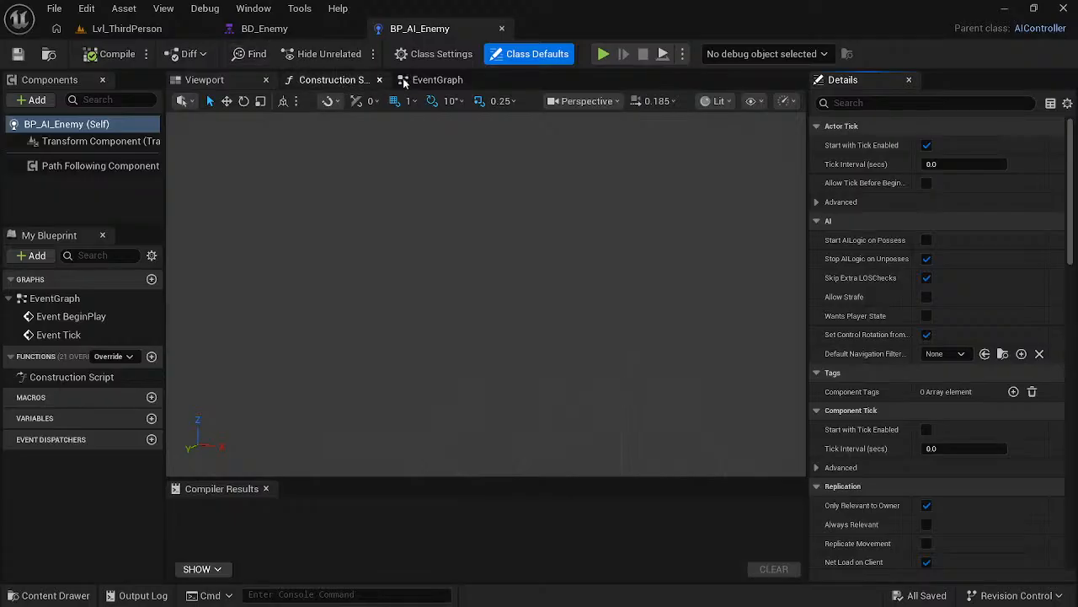
{"action": "left_click", "coordinate": [437, 79]}
{"action": "key", "text": "alt+Tab"}
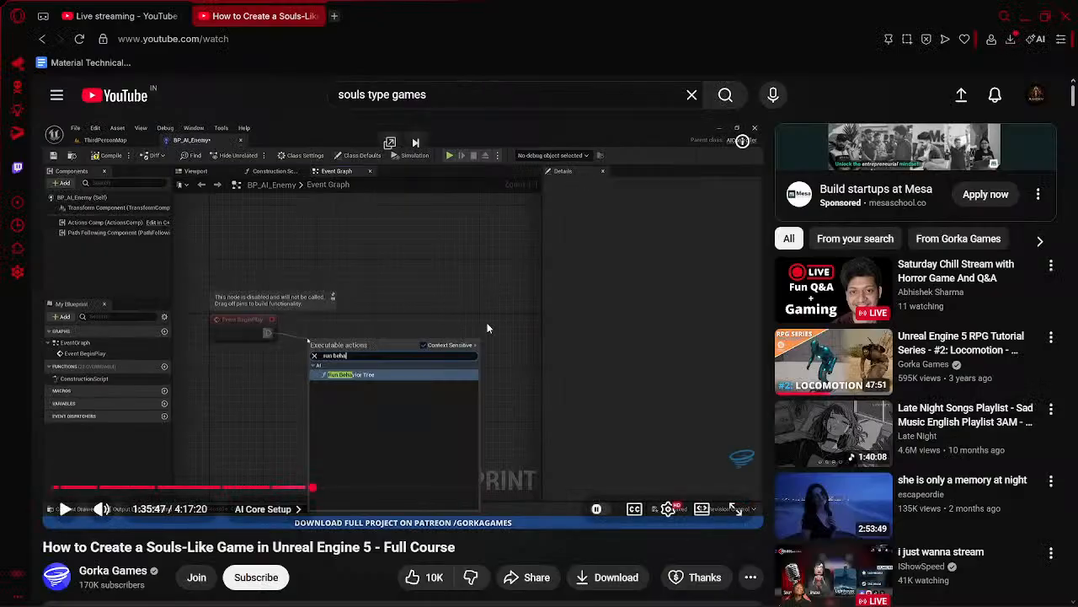
{"action": "left_click", "coordinate": [369, 325]}
{"action": "left_click", "coordinate": [451, 259]}
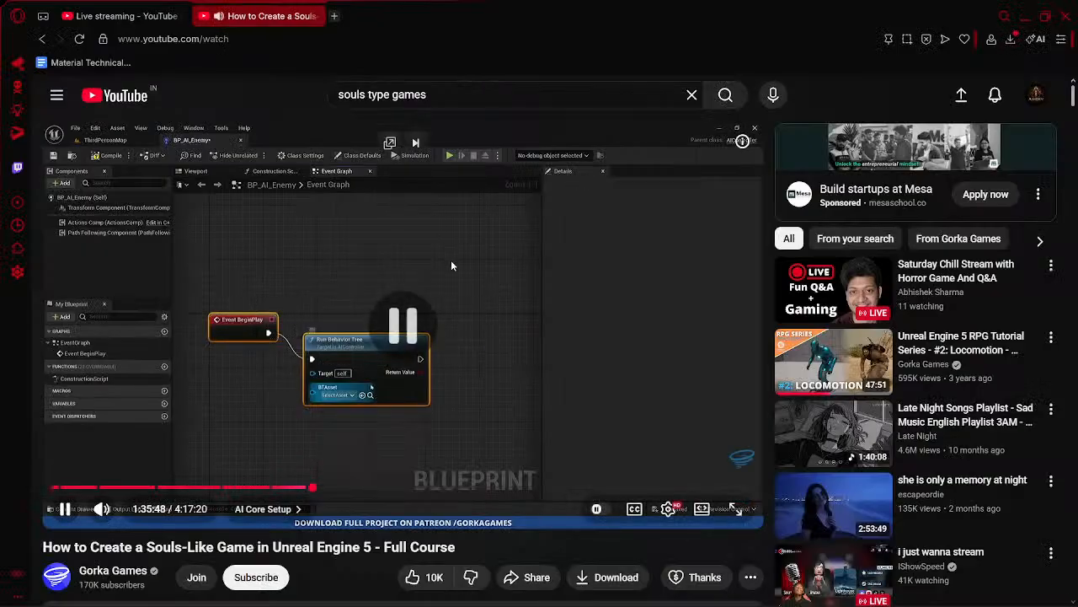
- In Unreal Editor, add a Run Behavior Tree node connected to the execution output of Event BeginPlay
{"action": "key", "text": "alt+Tab"}
{"action": "left_click_drag", "start_coordinate": [528, 208], "coordinate": [598, 215]}
{"action": "type", "text": "ru"}
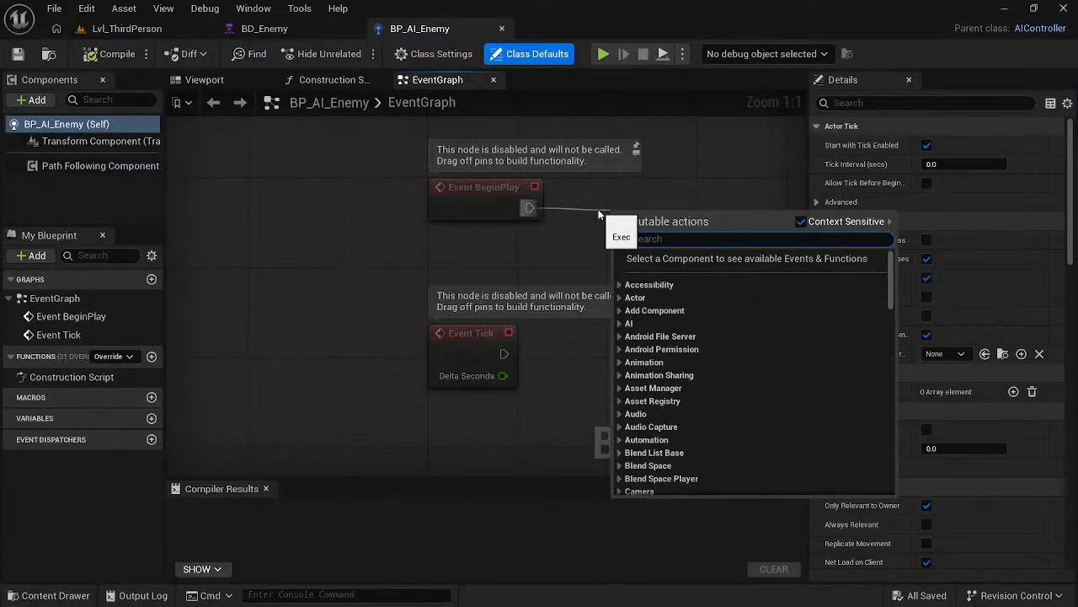
{"action": "type", "text": " be"}
{"action": "key", "text": "Return"}
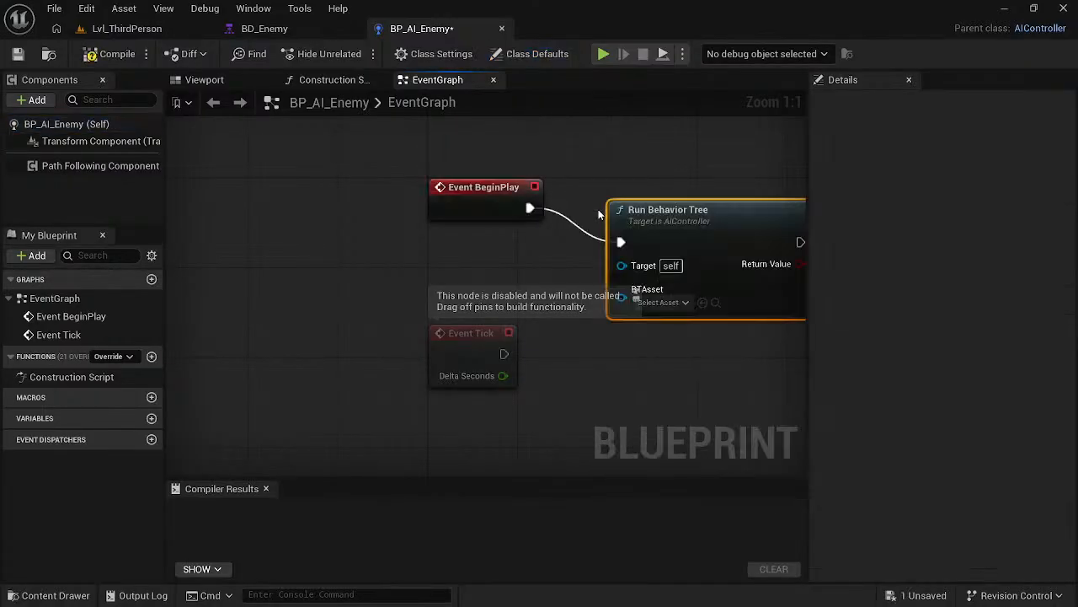
- Move the Run Behavior Tree node up beside Event BeginPlay and set its BTAsset to BD_Enemy
{"action": "key", "text": "alt+Tab"}
{"action": "left_click", "coordinate": [596, 386]}
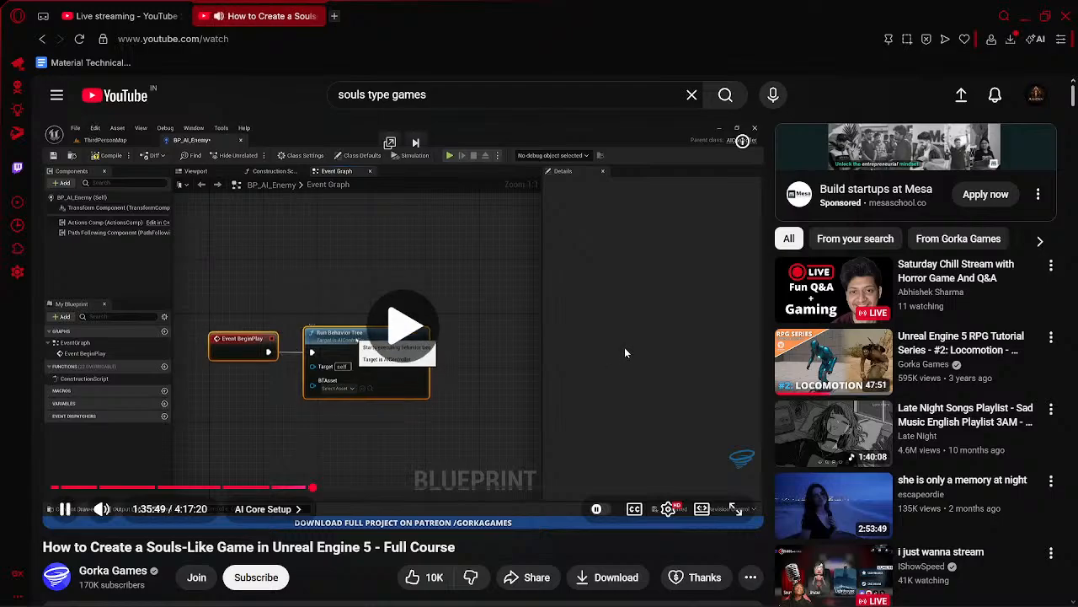
{"action": "key", "text": "alt+Tab"}
{"action": "left_click_drag", "start_coordinate": [662, 214], "coordinate": [674, 170]}
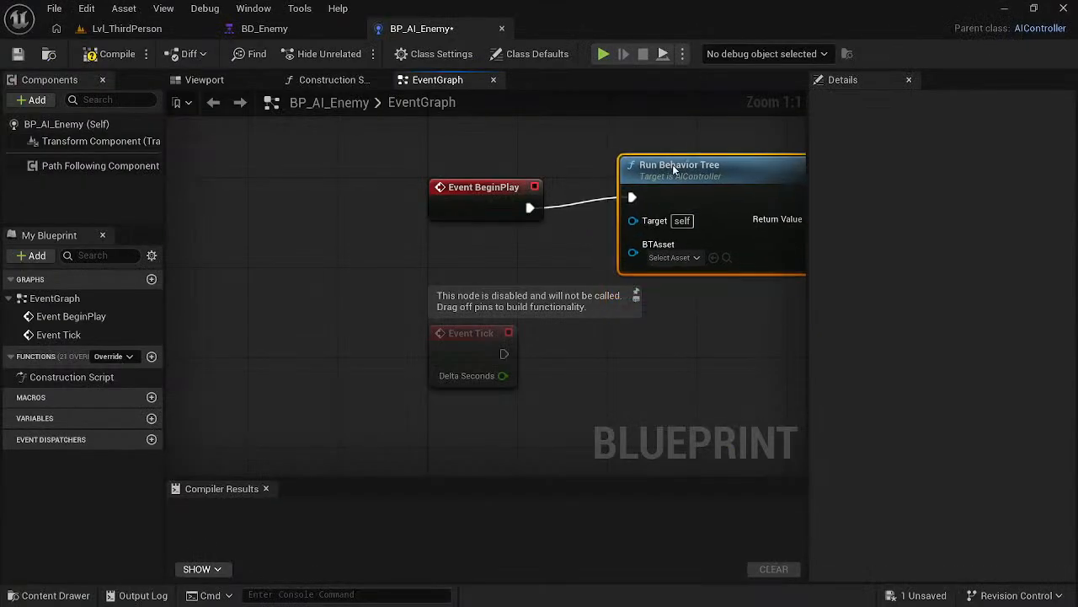
{"action": "left_click", "coordinate": [668, 257]}
{"action": "left_click", "coordinate": [716, 348]}
- Compile and save the BP_AI_Enemy Blueprint while following the same step in the course video
{"action": "key", "text": "alt+Tab"}
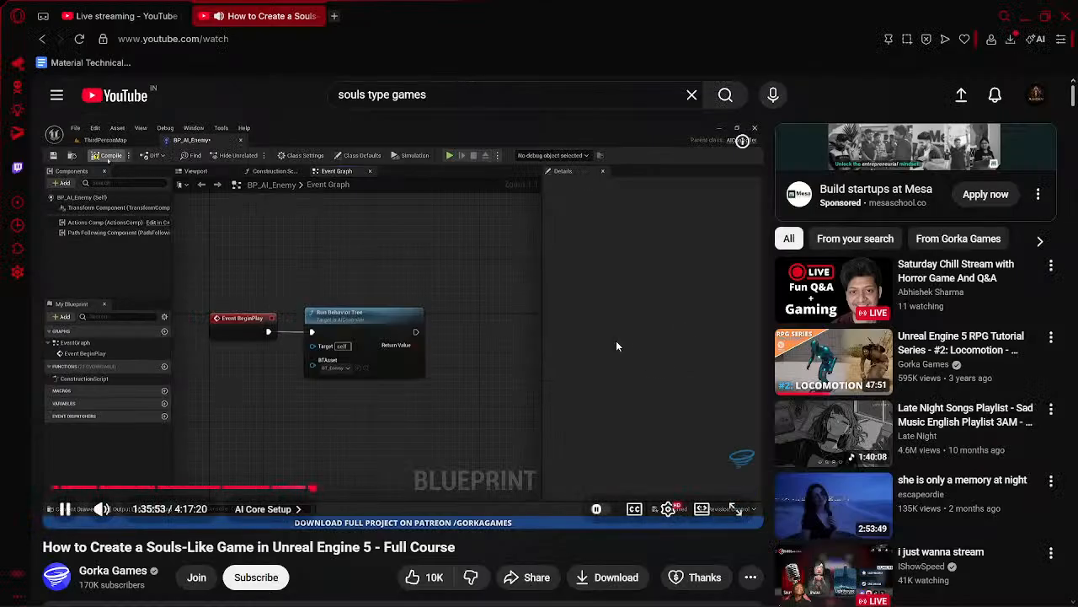
{"action": "key", "text": "alt+Tab"}
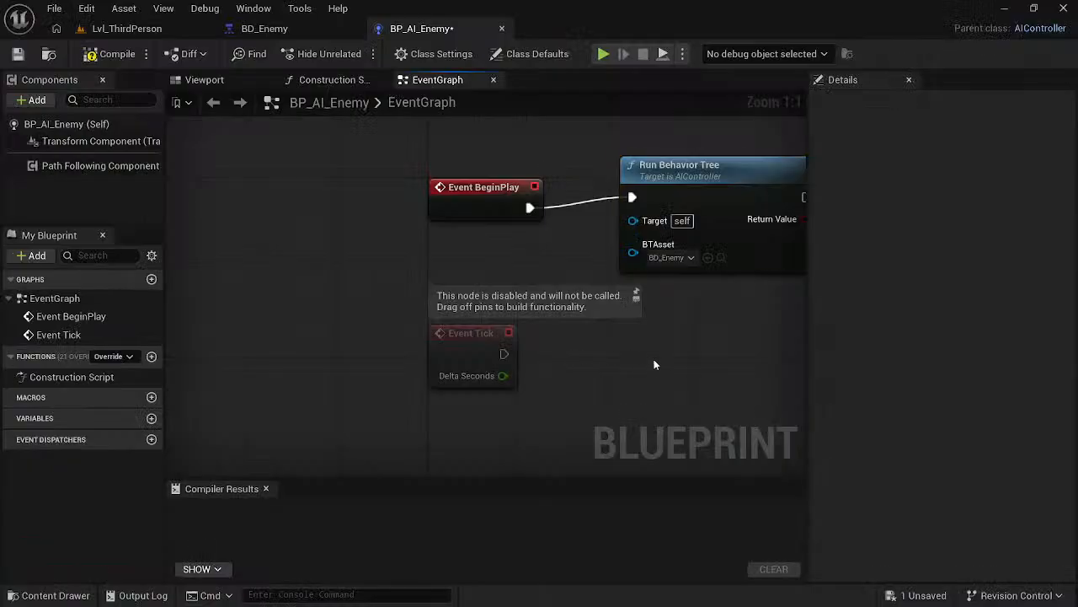
{"action": "key", "text": "alt+Tab"}
{"action": "key", "text": "alt+Tab"}
{"action": "key", "text": "alt+Tab"}
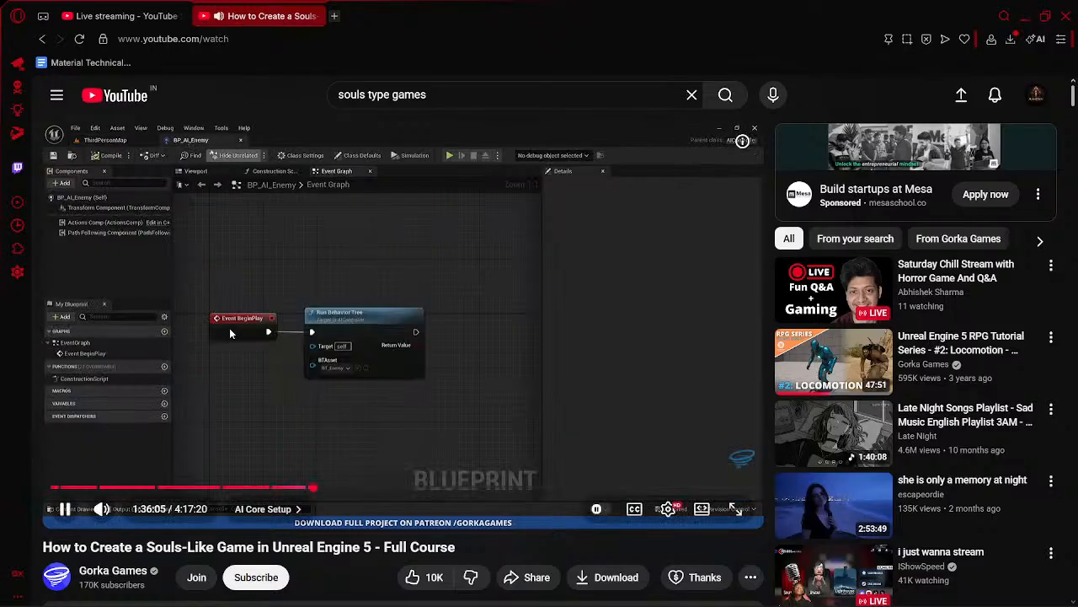
- Pause the course video and check the live chat and stream analytics in YouTube Studio
{"action": "left_click", "coordinate": [229, 328]}
{"action": "left_click", "coordinate": [126, 8]}
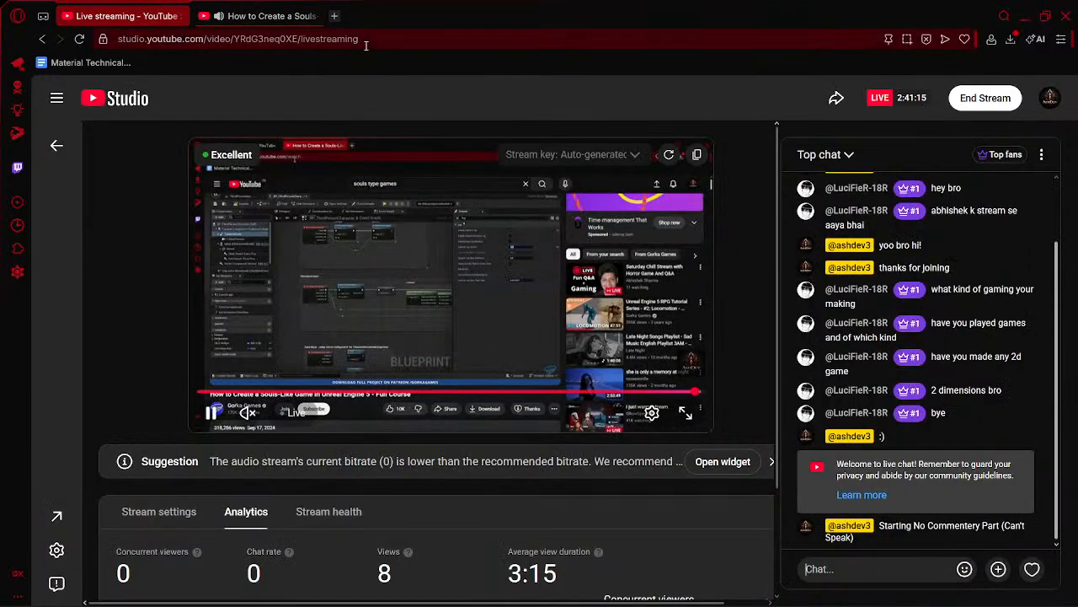
{"action": "scroll", "coordinate": [867, 339], "scroll_direction": "up", "scroll_amount": 2}
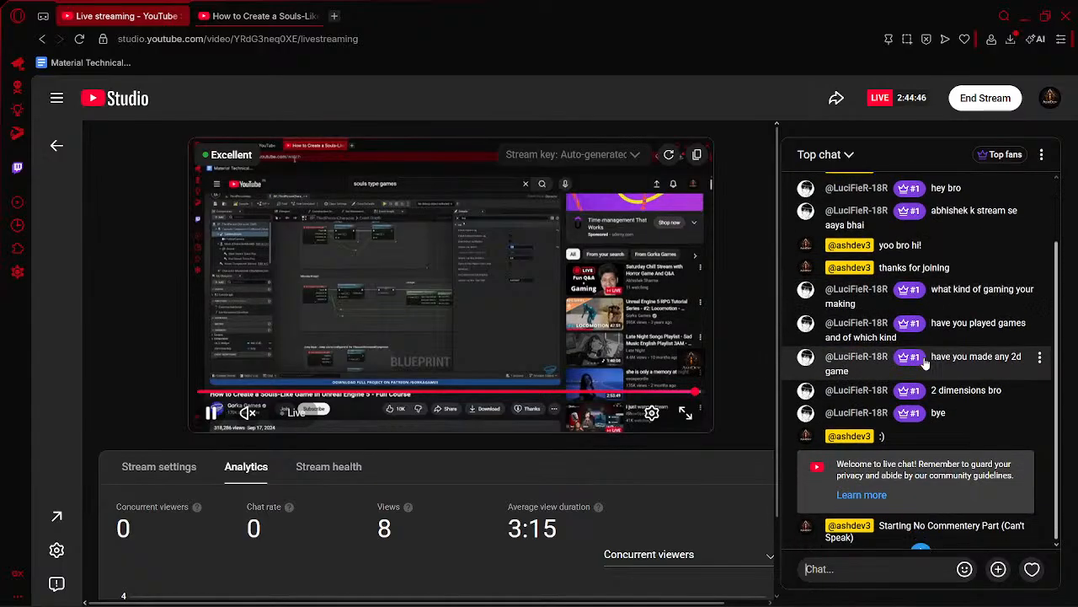
{"action": "scroll", "coordinate": [942, 368], "scroll_direction": "up", "scroll_amount": 2}
{"action": "scroll", "coordinate": [940, 364], "scroll_direction": "down", "scroll_amount": 2}
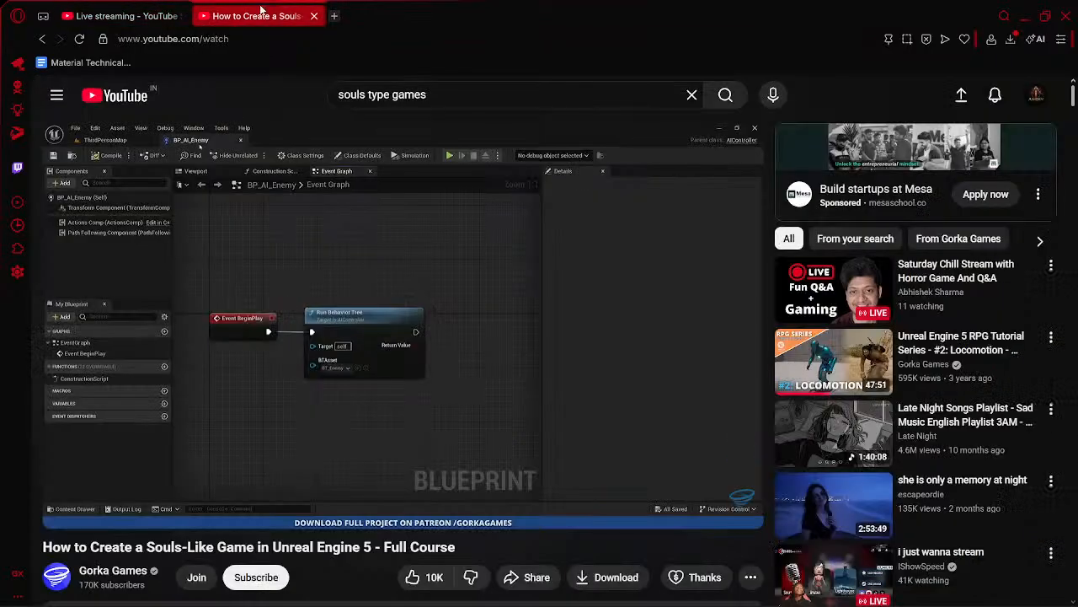
- Return to the course video and watch it up to the choice of Character as the new Blueprint's parent class
{"action": "left_click", "coordinate": [265, 15]}
{"action": "left_click", "coordinate": [403, 319]}
{"action": "left_click", "coordinate": [403, 318]}
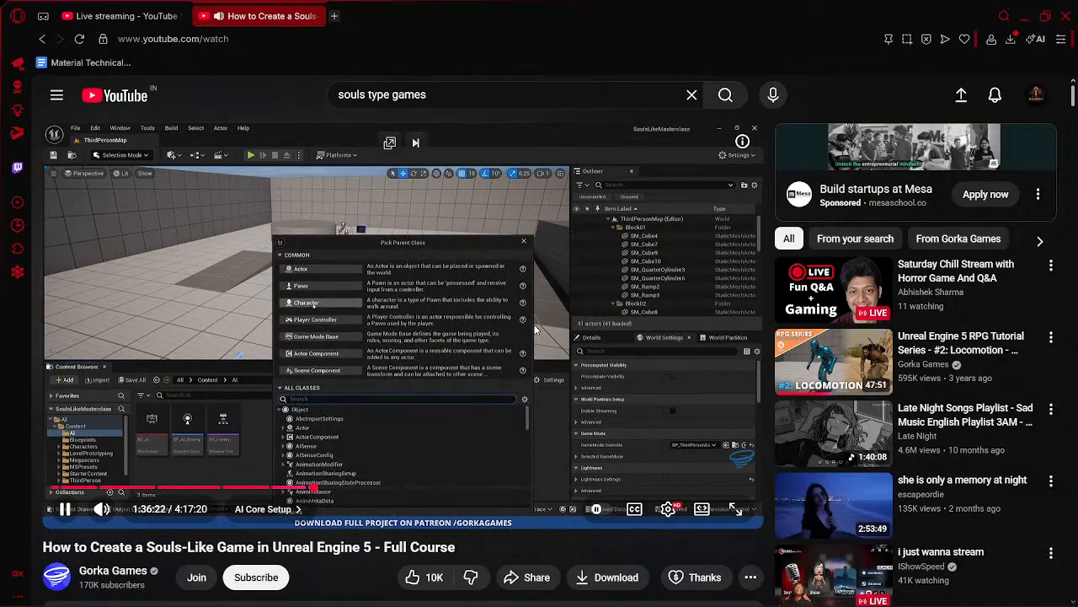
- In Unreal Editor, create a Blueprint class with Character as its parent in the AI folder and name it BP_Enemy
{"action": "key", "text": "alt+Tab"}
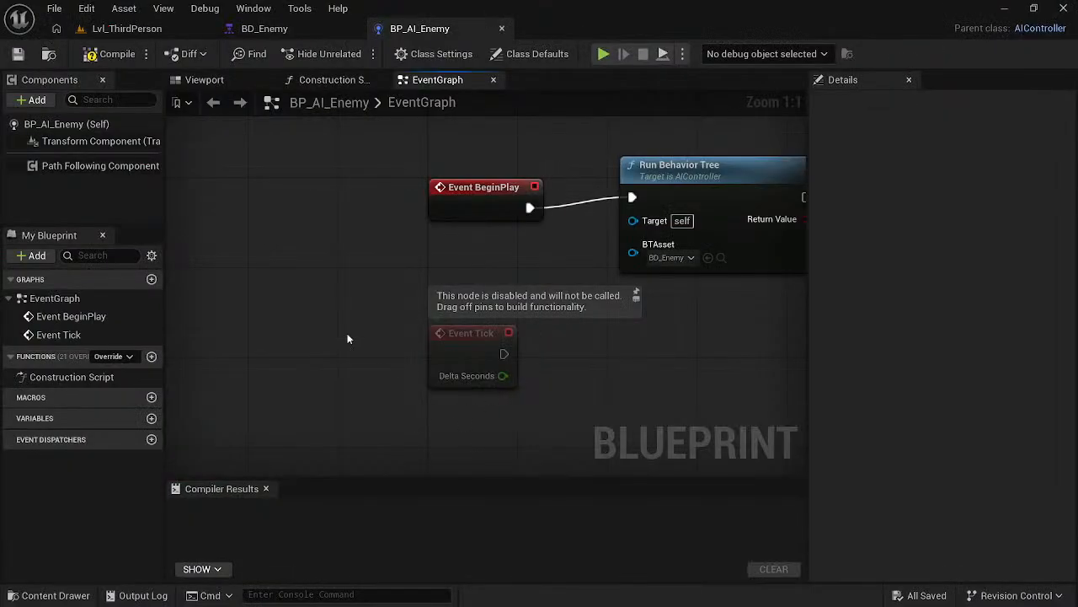
{"action": "left_click", "coordinate": [122, 28]}
{"action": "left_click", "coordinate": [255, 28]}
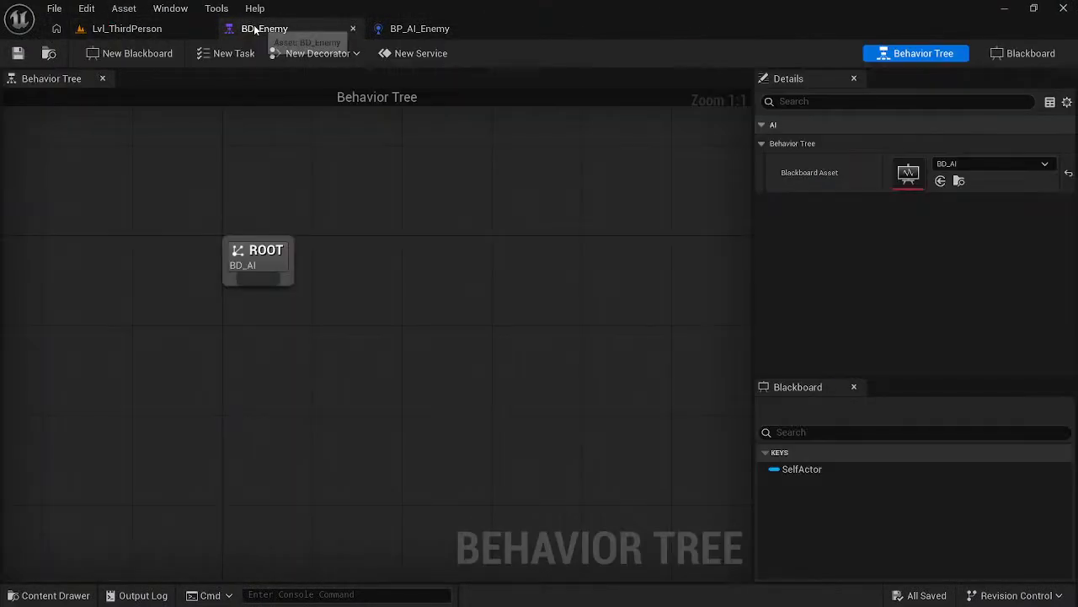
{"action": "left_click", "coordinate": [122, 29]}
{"action": "right_click", "coordinate": [464, 521]}
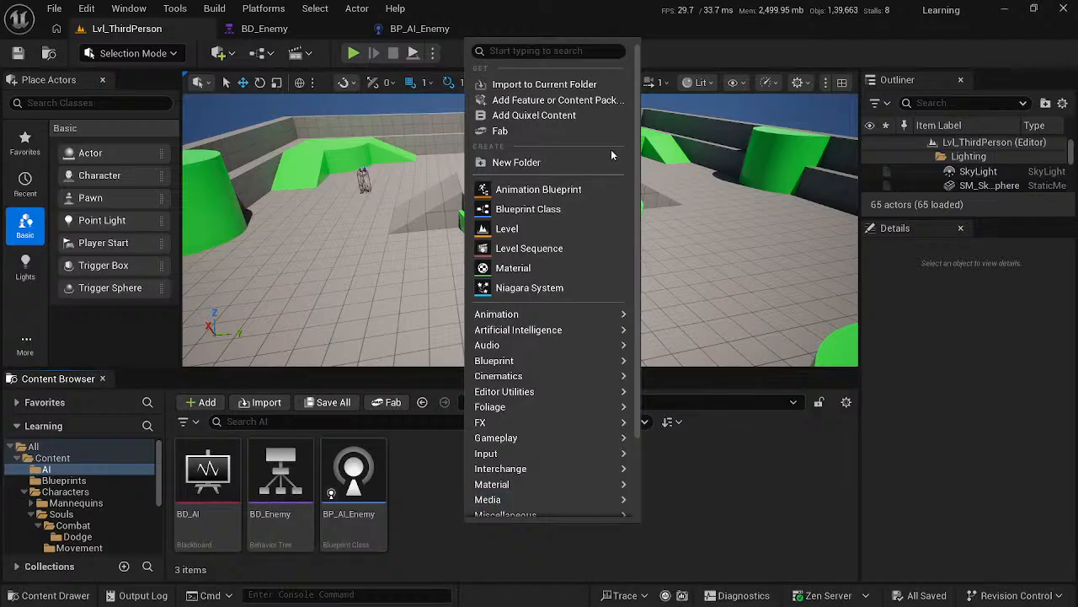
{"action": "left_click", "coordinate": [522, 208]}
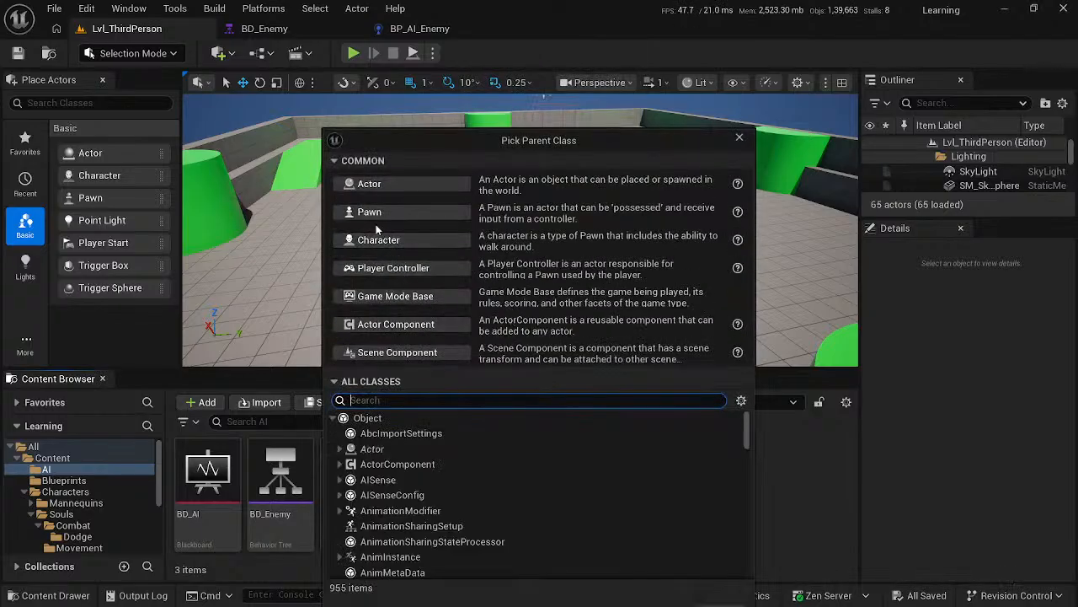
{"action": "left_click", "coordinate": [379, 240]}
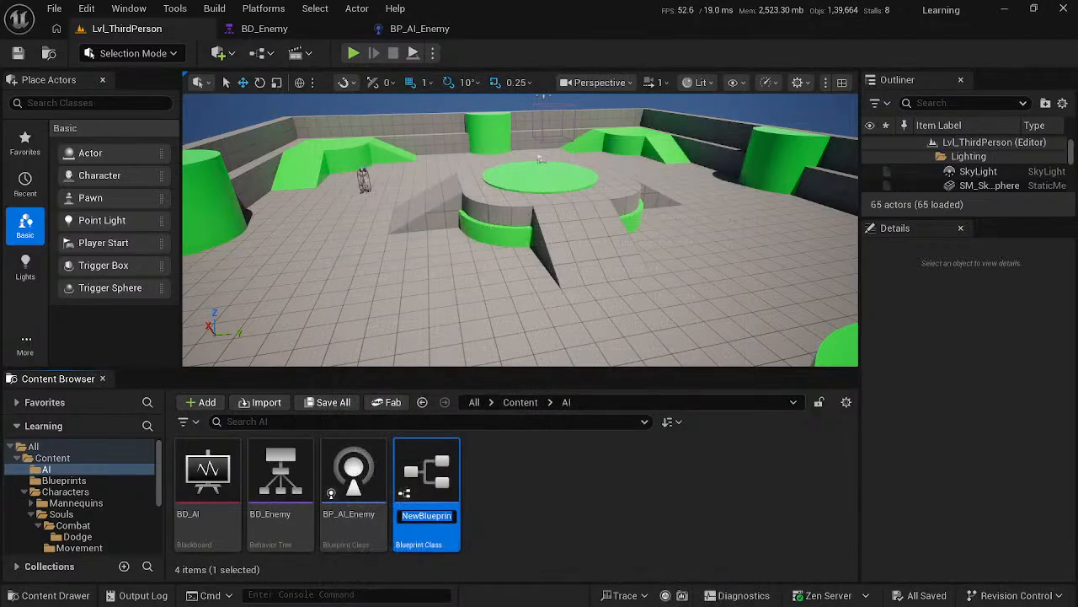
{"action": "type", "text": "BP_"}
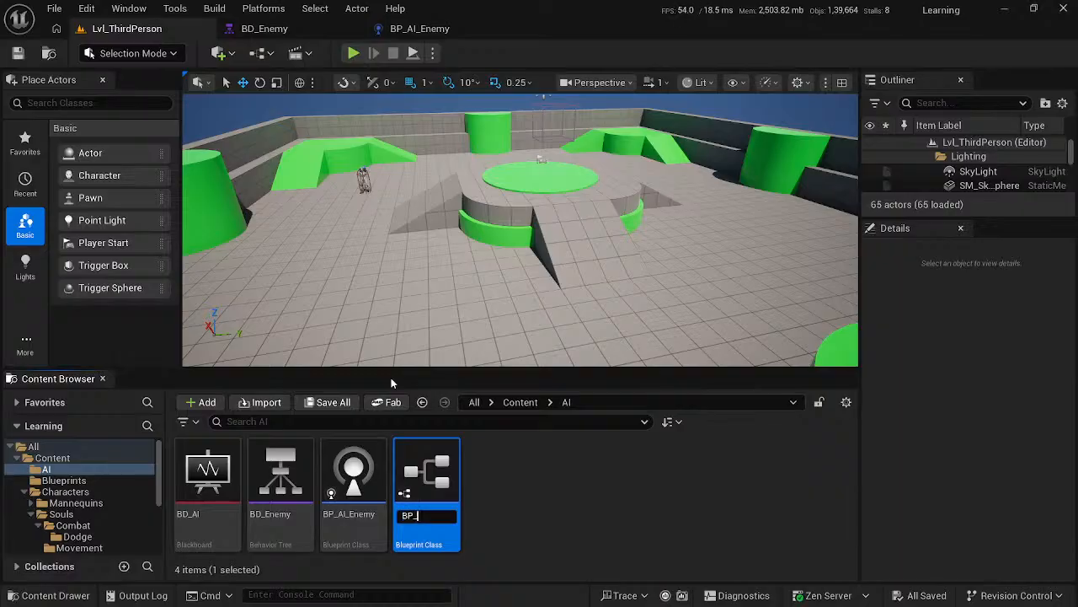
{"action": "type", "text": "Enemy"}
{"action": "key", "text": "Return"}
- Watch how the enemy's mesh is positioned and rotated in the course video, and pause it
{"action": "key", "text": "alt+Tab"}
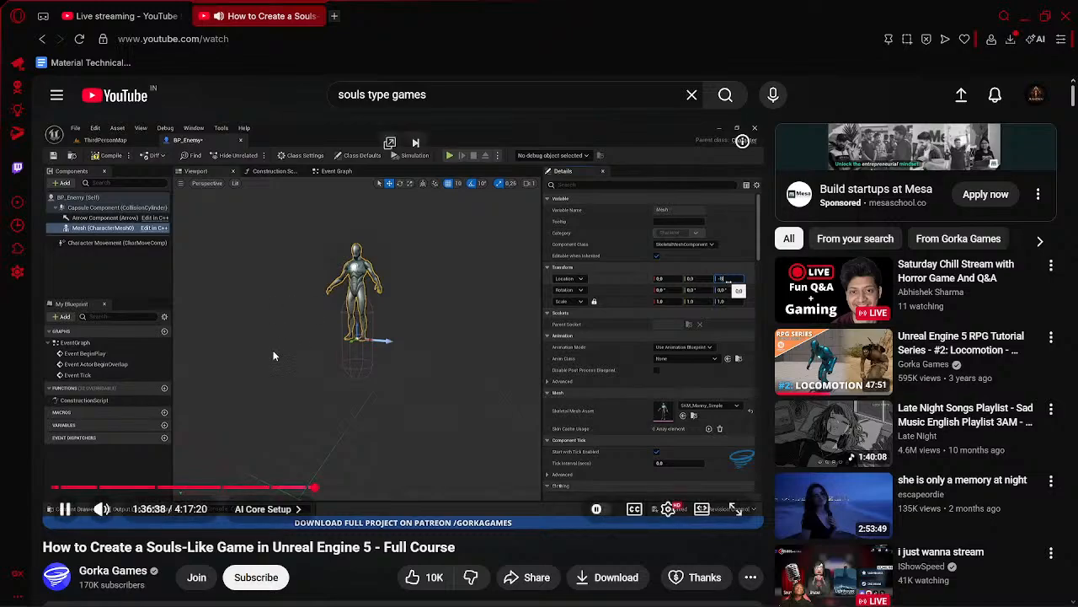
{"action": "left_click", "coordinate": [315, 326]}
{"action": "left_click", "coordinate": [449, 340]}
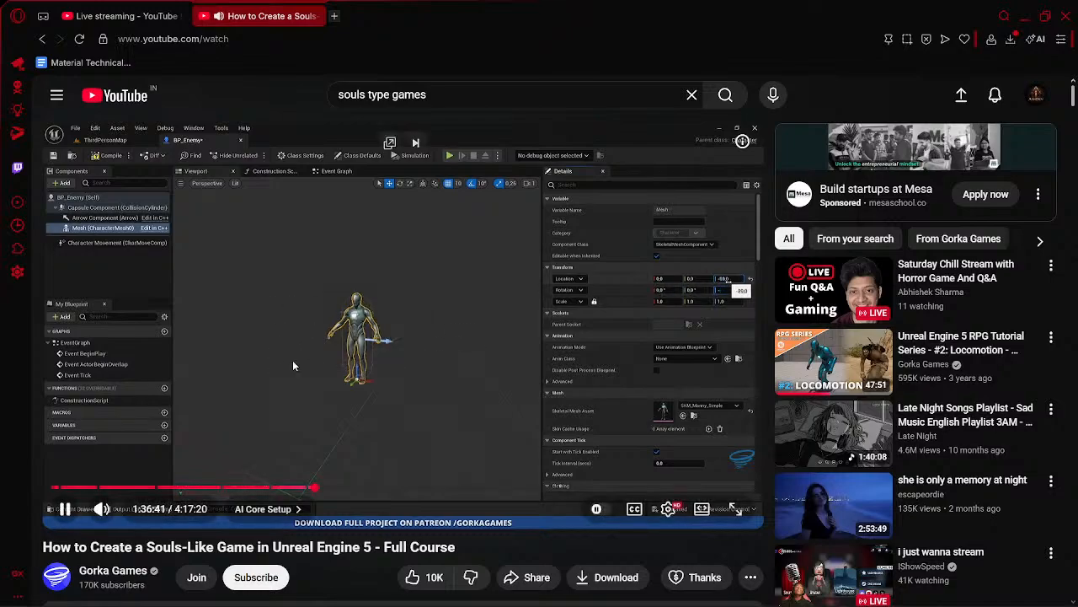
{"action": "left_click", "coordinate": [325, 331]}
- In Unreal Editor's BP_Enemy Blueprint, set the Skeletal Mesh Asset to SKM_Manny_Simple
{"action": "key", "text": "alt+Tab"}
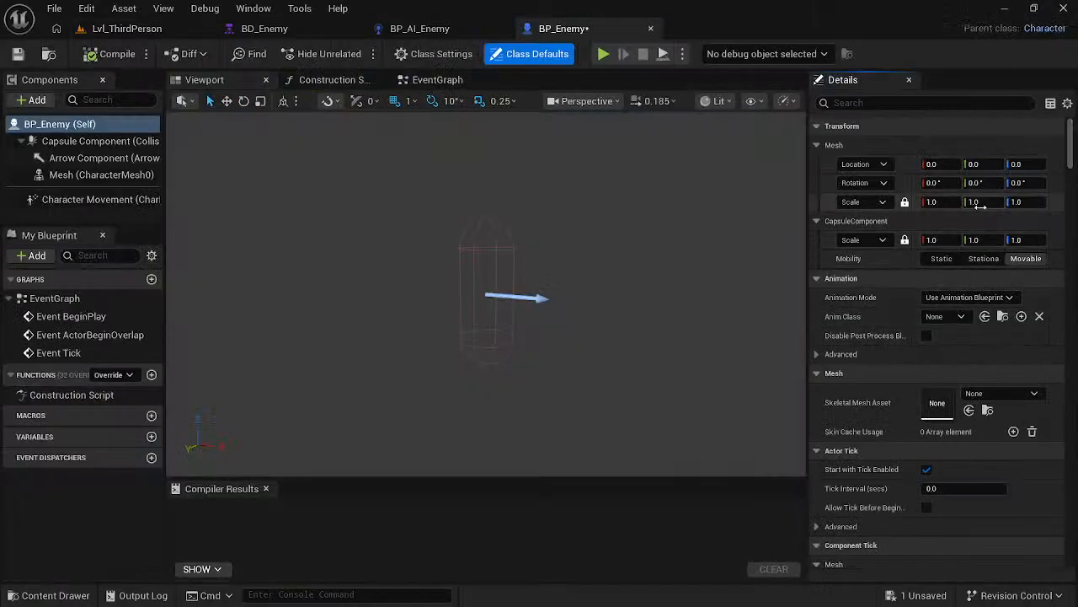
{"action": "left_click", "coordinate": [987, 393]}
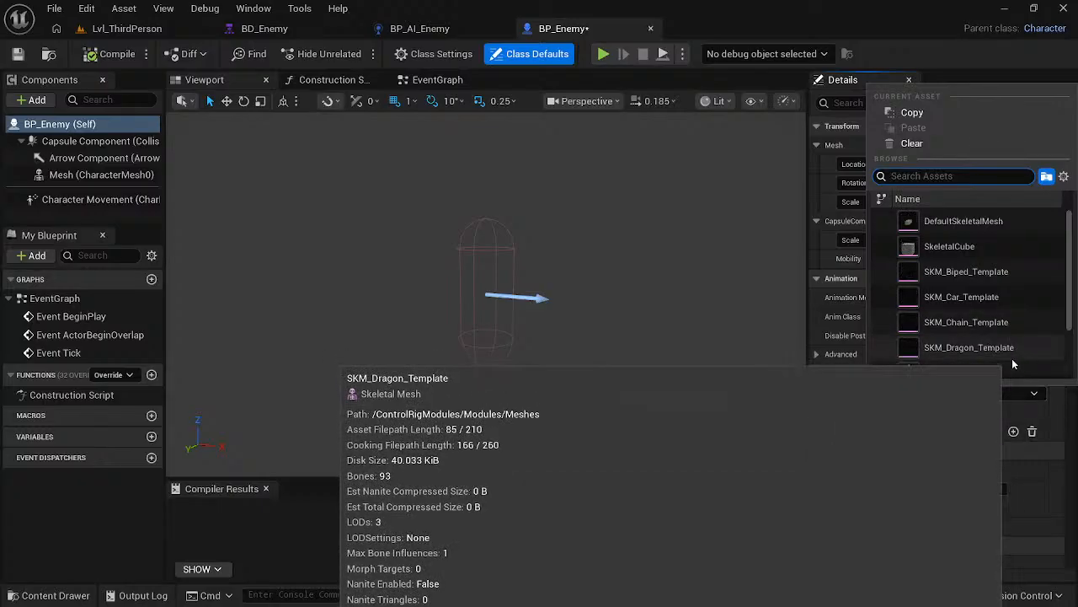
{"action": "left_click", "coordinate": [1011, 372]}
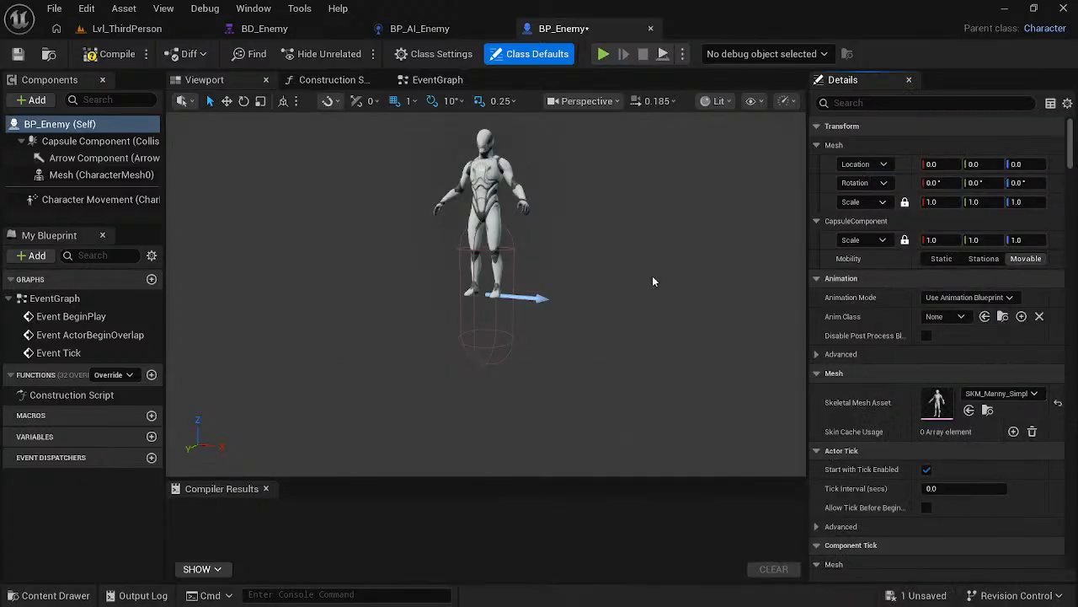
- Check the mesh transform in the course video, and set BP_Enemy's mesh Z location to -89 and yaw to 90°
{"action": "key", "text": "alt+Tab"}
{"action": "key", "text": "alt+Tab"}
{"action": "key", "text": "alt+Tab"}
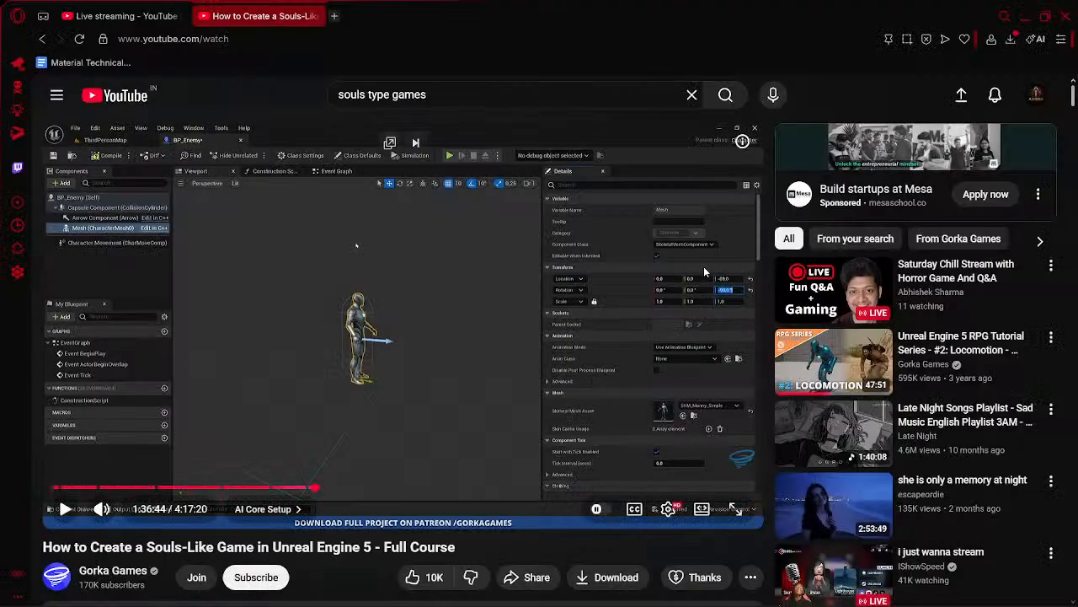
{"action": "key", "text": "alt+Tab"}
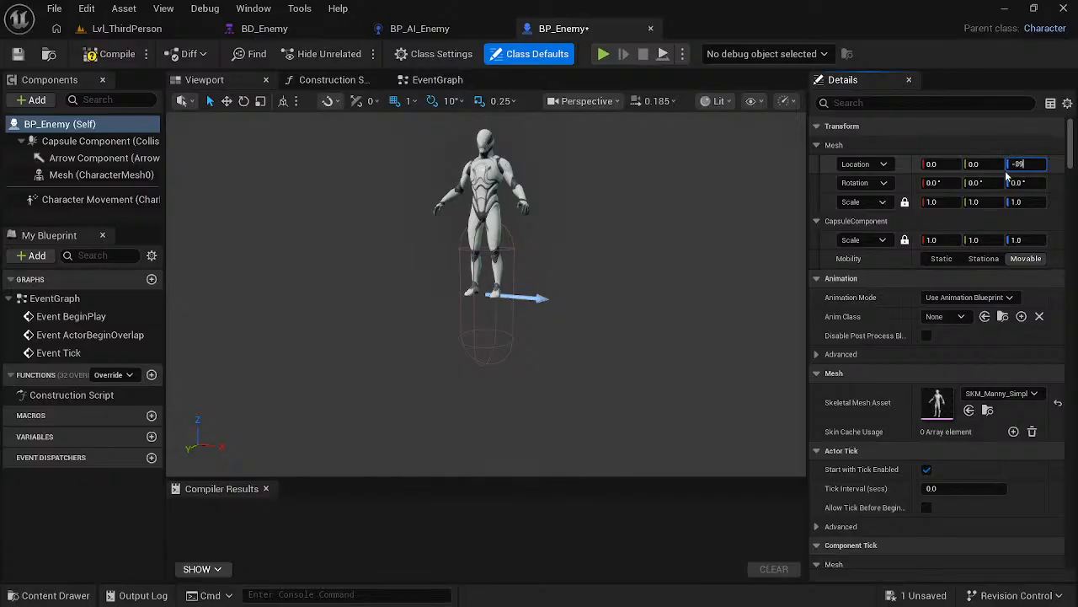
{"action": "key", "text": "Return"}
{"action": "left_click", "coordinate": [1019, 182]}
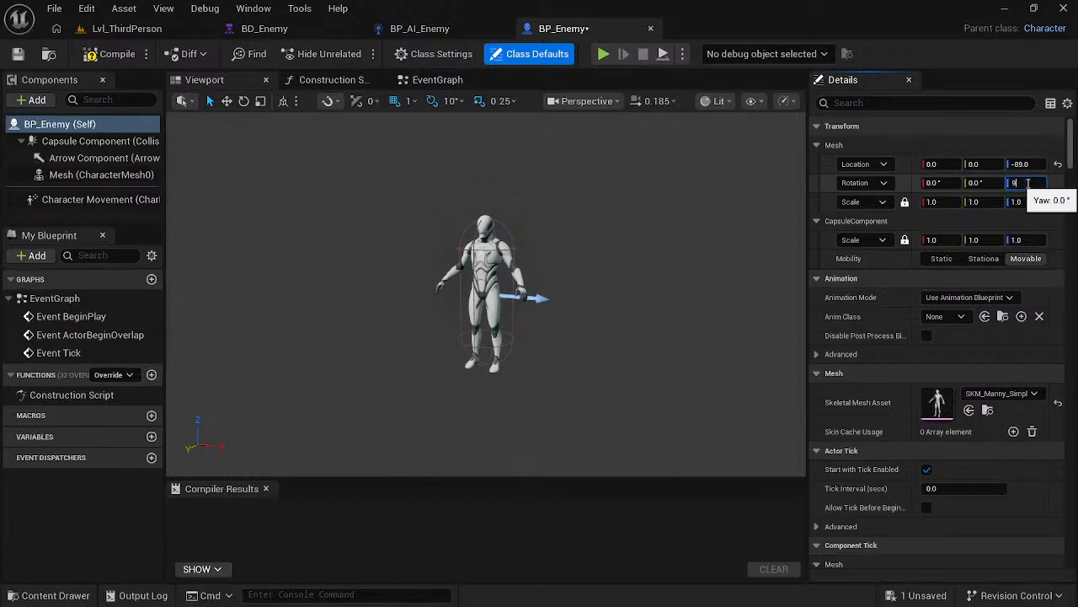
{"action": "key", "text": "Return"}
- Resume the course video, and in Unreal Editor set the yaw of BP_Enemy's mesh to -90°
{"action": "key", "text": "alt+Tab"}
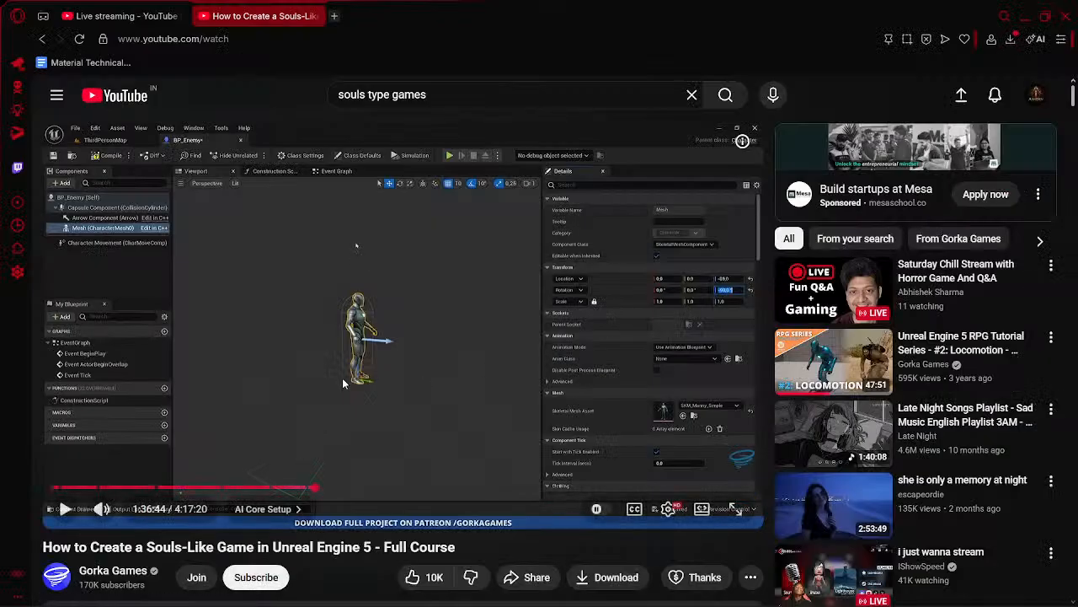
{"action": "left_click", "coordinate": [391, 346]}
{"action": "key", "text": "alt+Tab"}
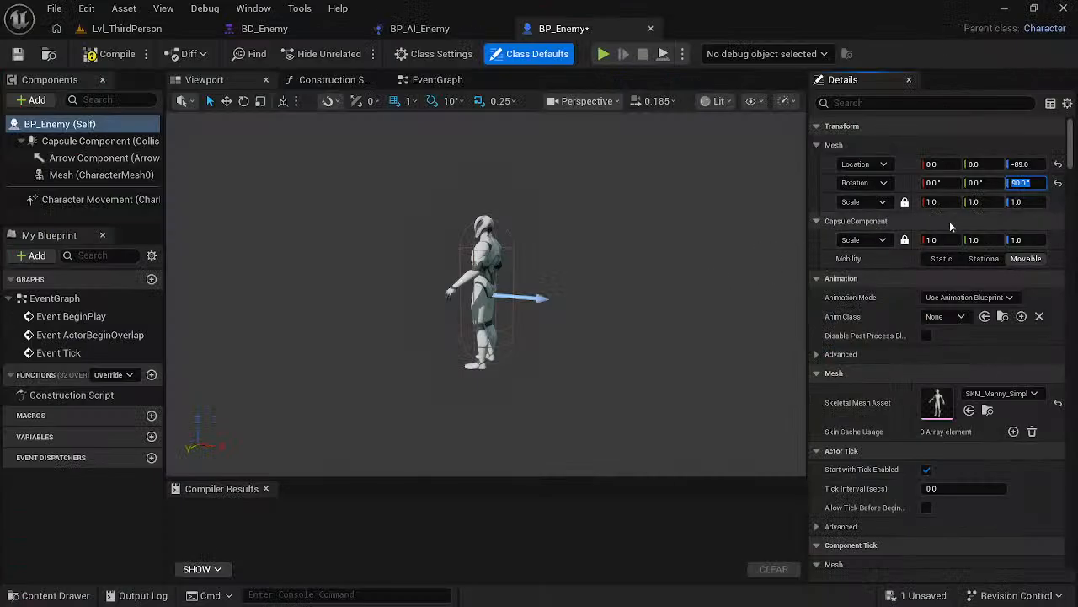
{"action": "left_click", "coordinate": [1020, 182]}
{"action": "left_click", "coordinate": [1020, 183]}
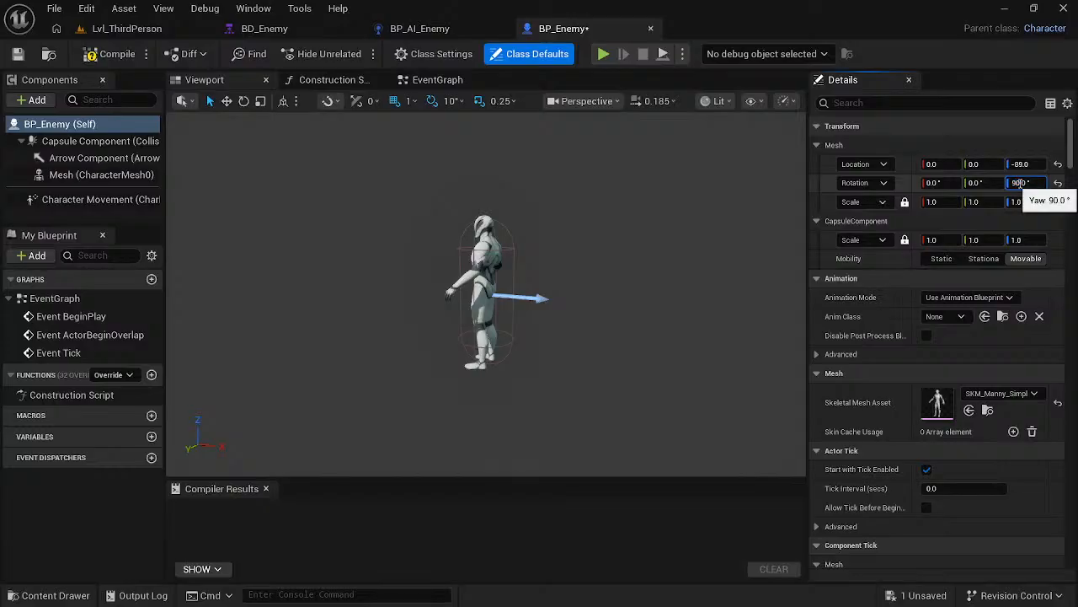
{"action": "key", "text": "Return"}
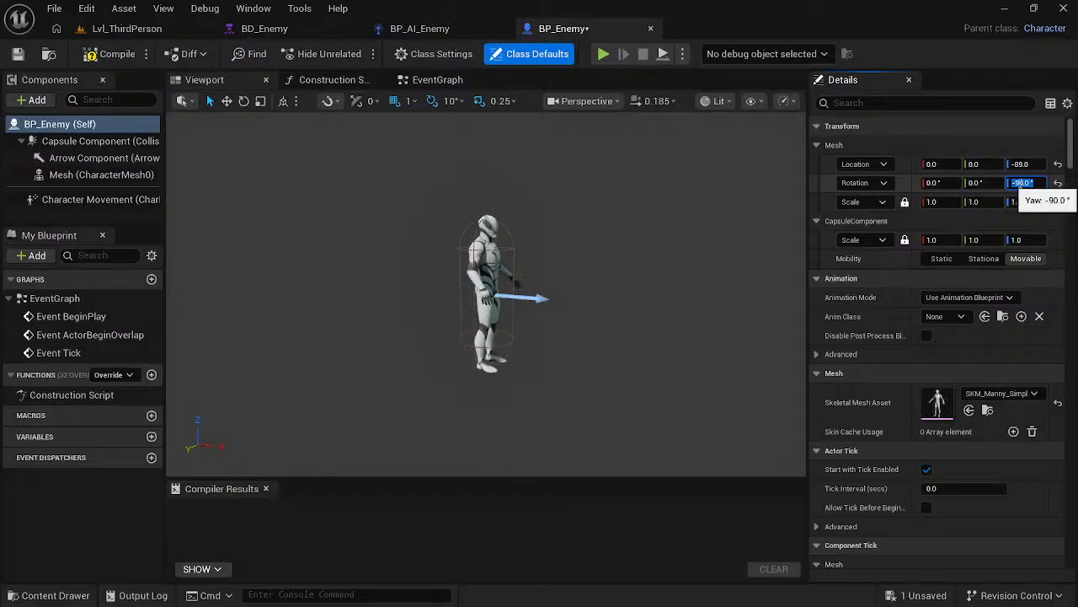
{"action": "left_click", "coordinate": [633, 285]}
- Pause the course video, and in Unreal Editor filter the properties of BP_Enemy (Self) by "ai"
{"action": "key", "text": "alt+Tab"}
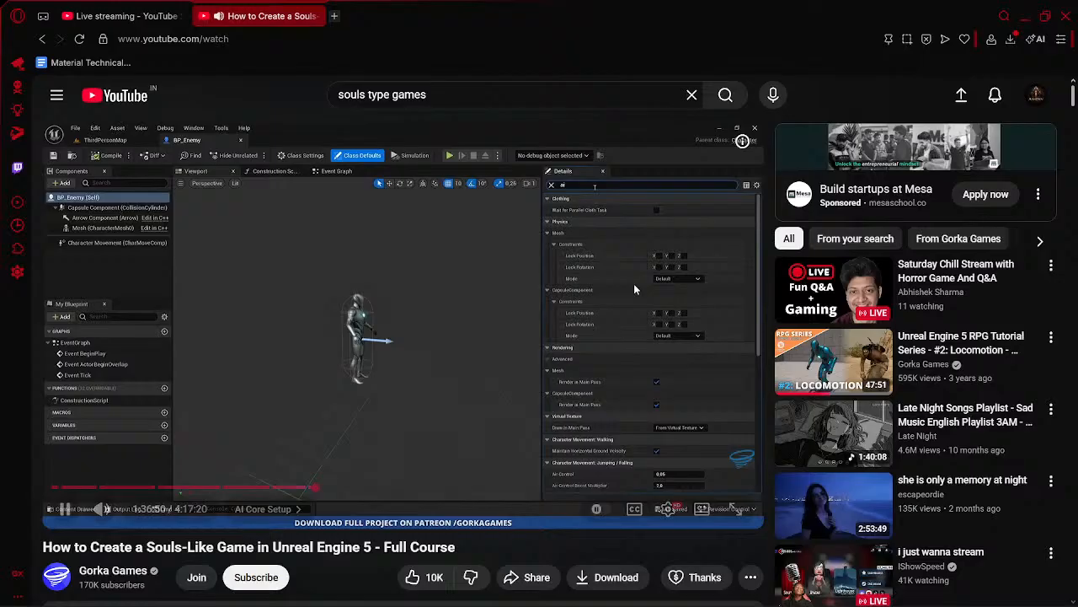
{"action": "left_click", "coordinate": [453, 340]}
{"action": "key", "text": "alt+Tab"}
{"action": "left_click", "coordinate": [879, 79]}
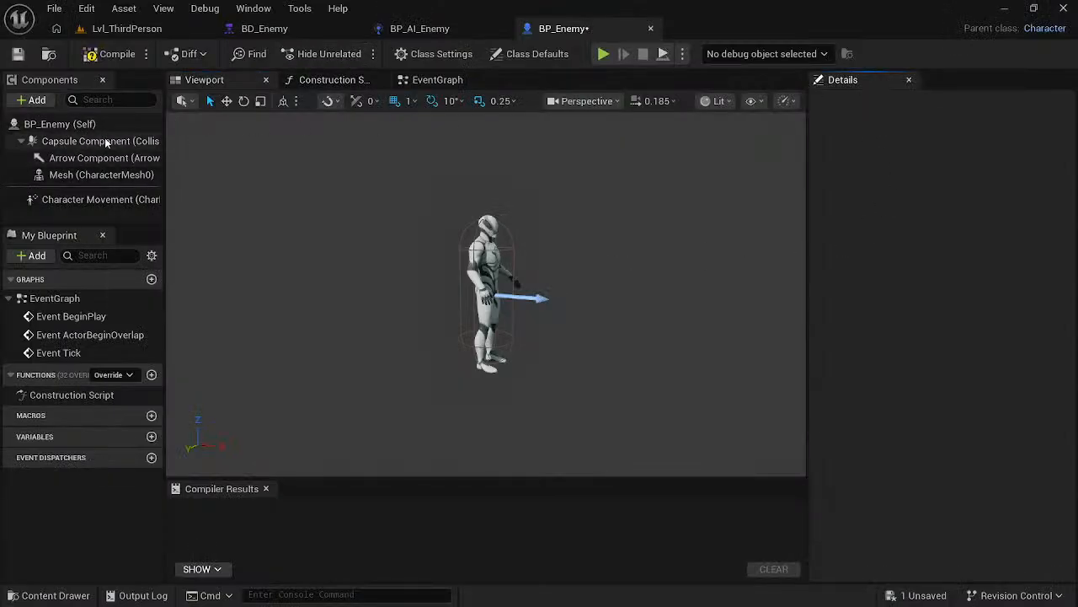
{"action": "left_click", "coordinate": [102, 126]}
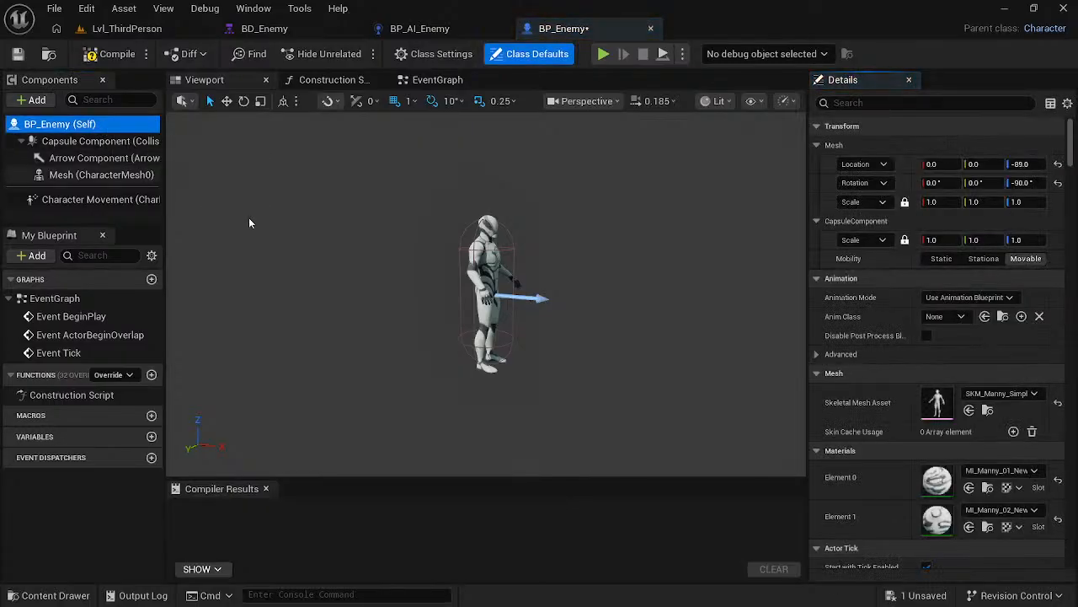
{"action": "key", "text": "alt+Tab"}
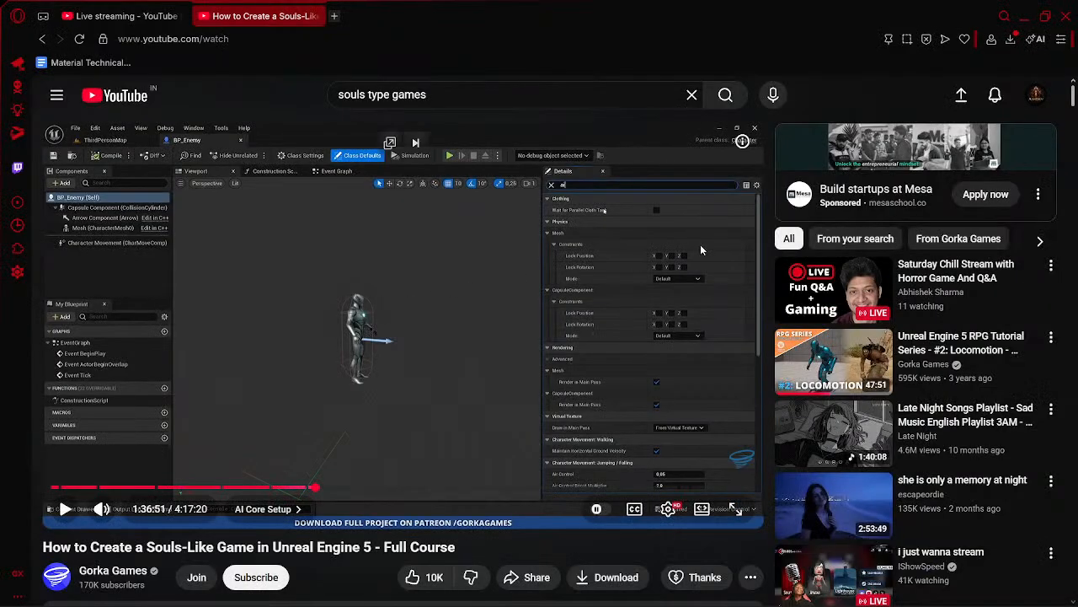
{"action": "key", "text": "alt+Tab"}
{"action": "left_click", "coordinate": [925, 104]}
{"action": "type", "text": "a"}
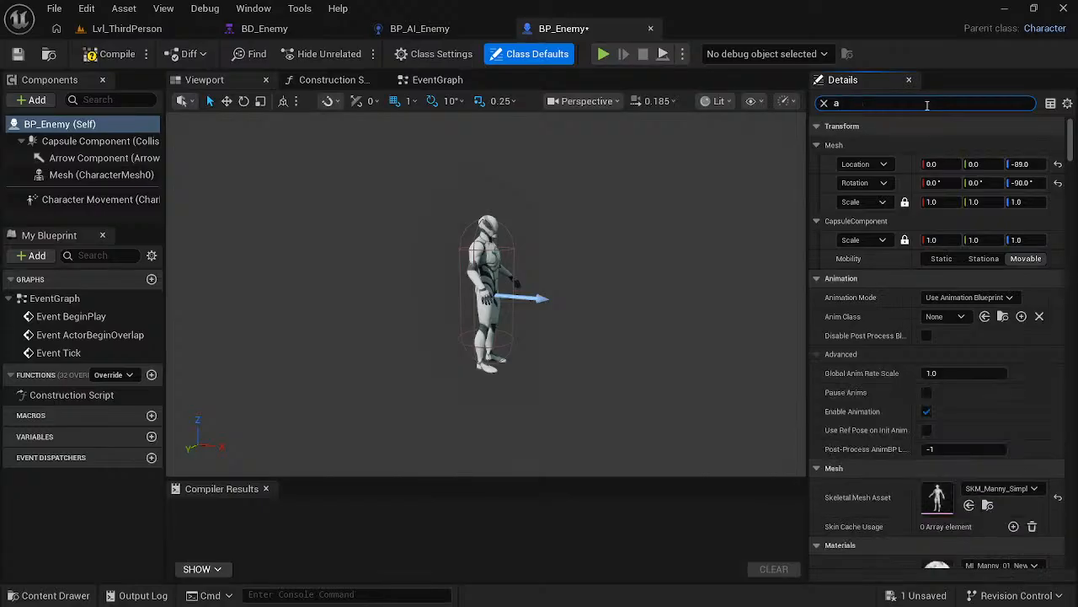
{"action": "type", "text": "i"}
- Resume the course video, and in Unreal Editor set BP_Enemy's AI Controller Class to BP_AI_Enemy
{"action": "key", "text": "alt+Tab"}
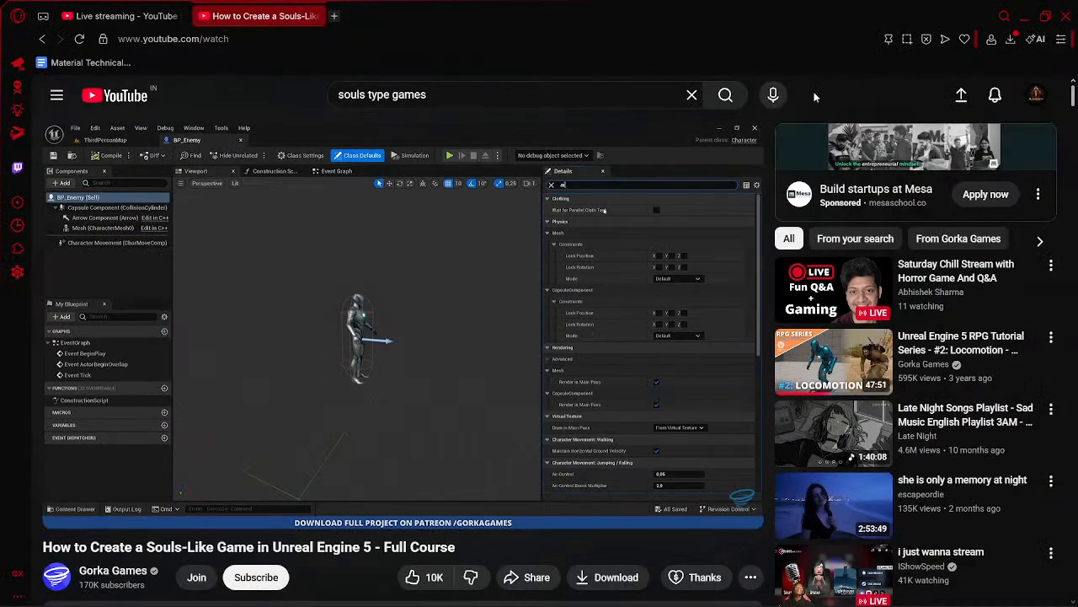
{"action": "left_click", "coordinate": [501, 292]}
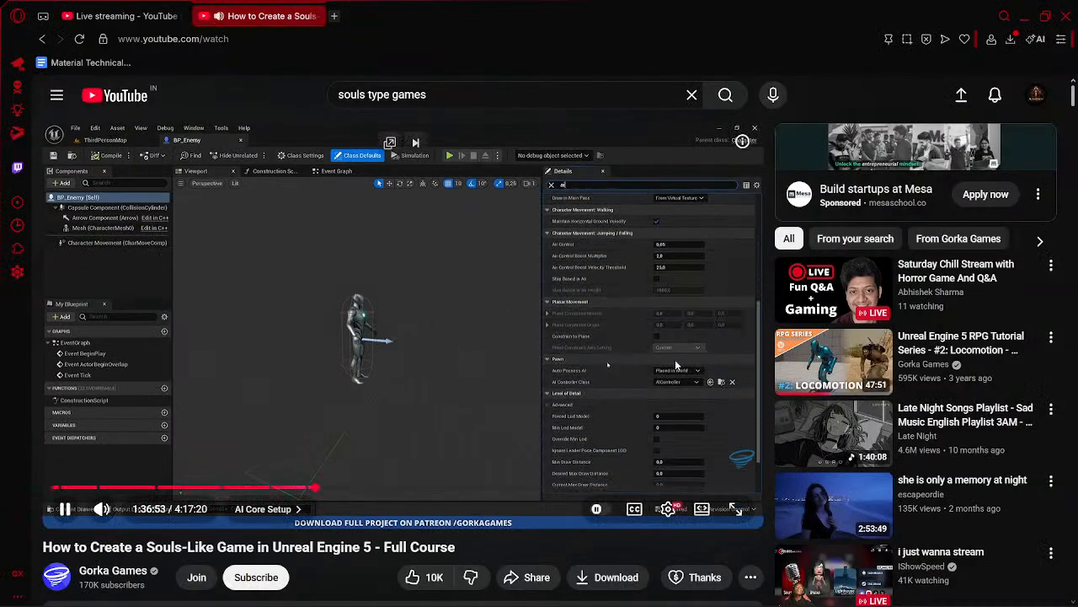
{"action": "key", "text": "alt+Tab"}
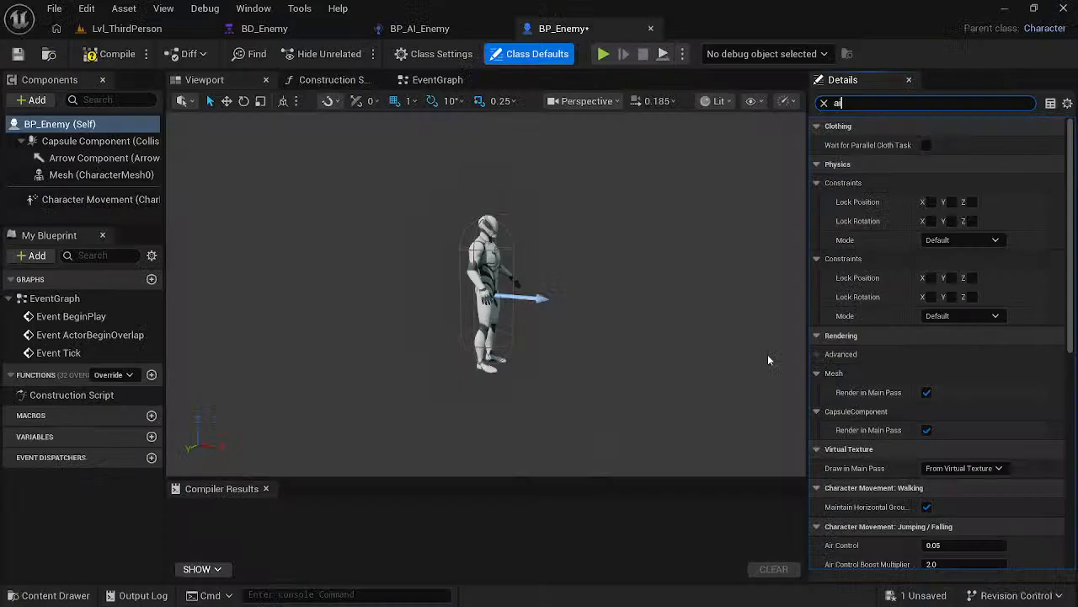
{"action": "scroll", "coordinate": [1005, 380], "scroll_direction": "down", "scroll_amount": 8}
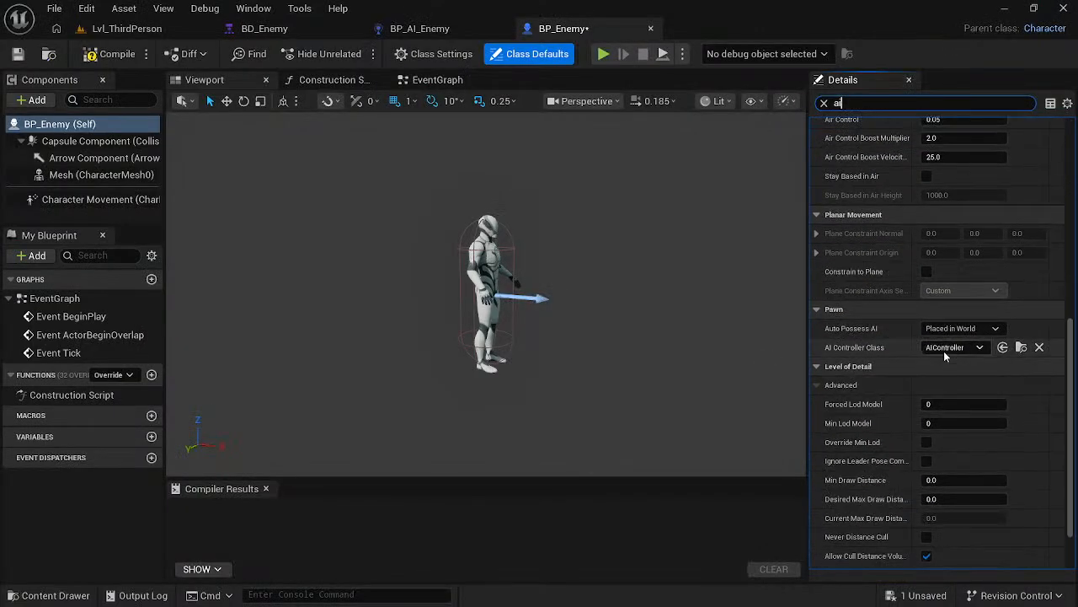
{"action": "left_click", "coordinate": [945, 348]}
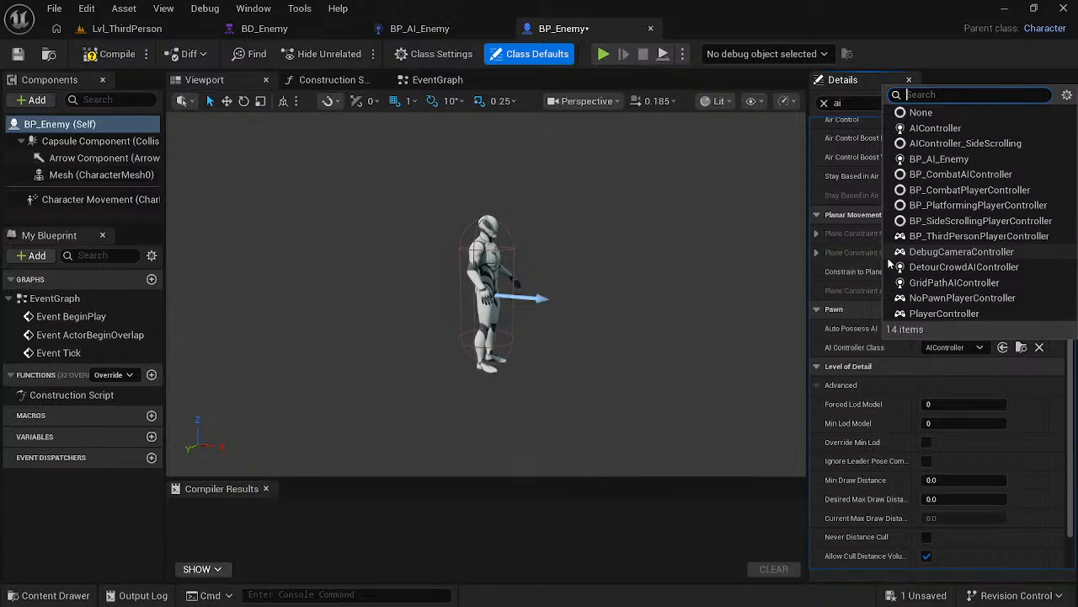
{"action": "left_click", "coordinate": [927, 158]}
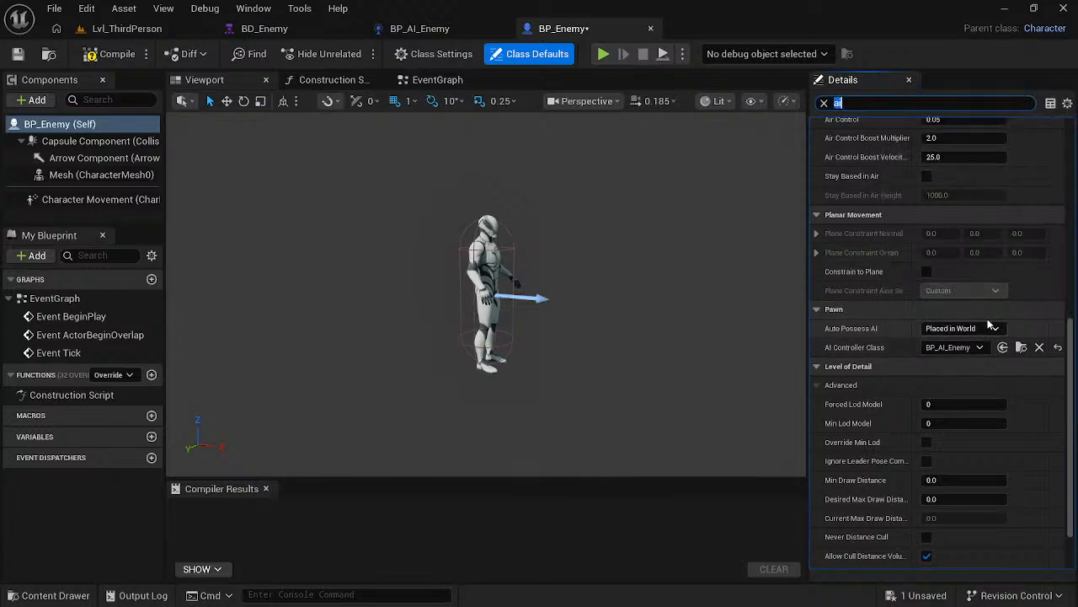
- Check the possession setting in the course video, and in Unreal Editor set BP_Enemy's Auto Possess AI to Placed in World or Spawned
{"action": "key", "text": "alt+Tab"}
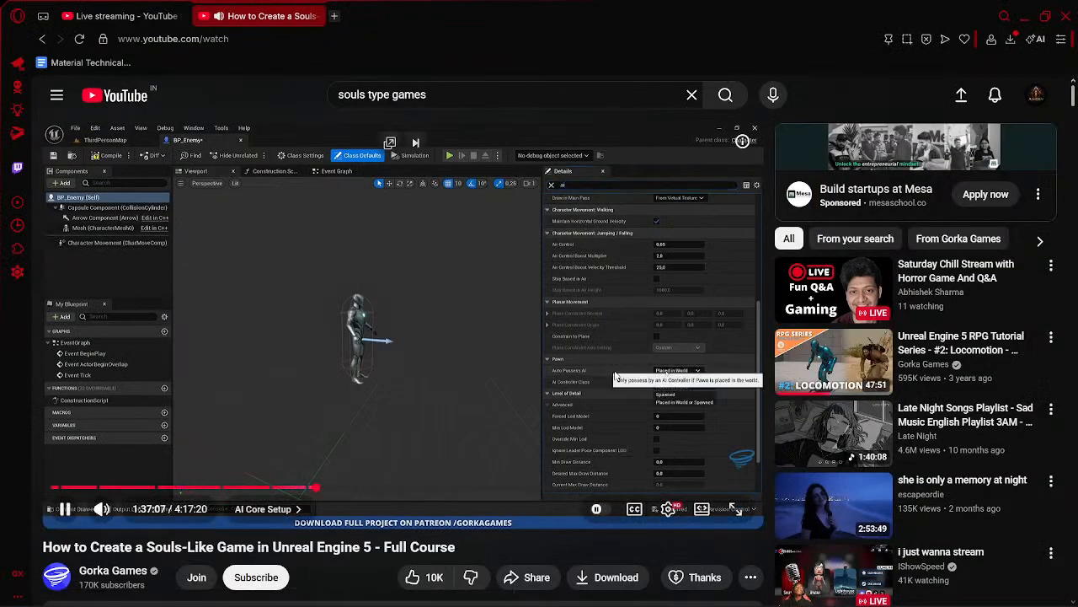
{"action": "key", "text": "alt+Tab"}
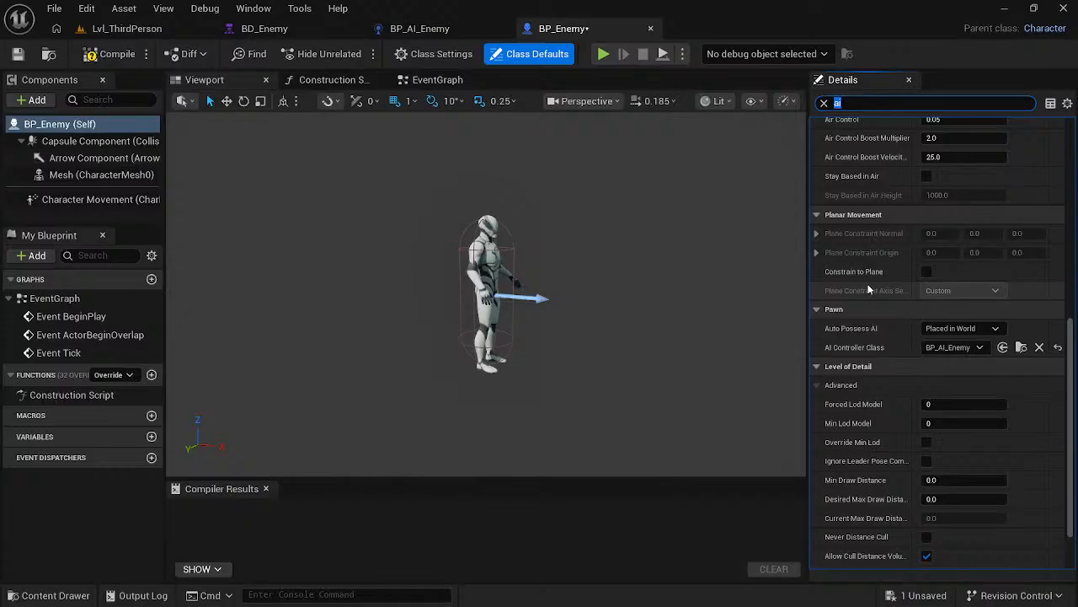
{"action": "left_click", "coordinate": [960, 328]}
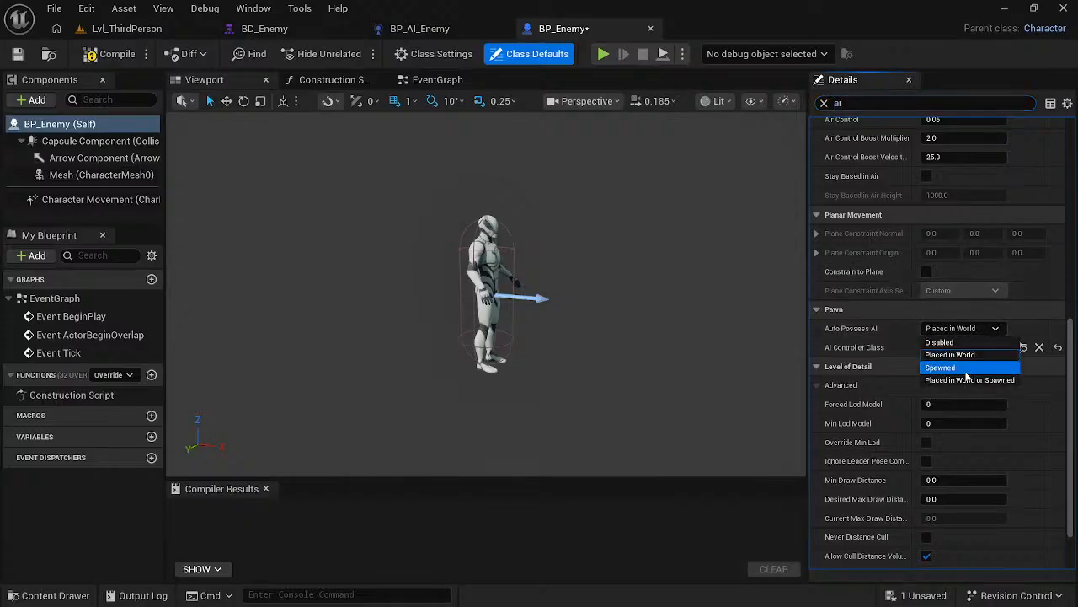
{"action": "left_click", "coordinate": [969, 379]}
{"action": "left_click", "coordinate": [635, 321]}
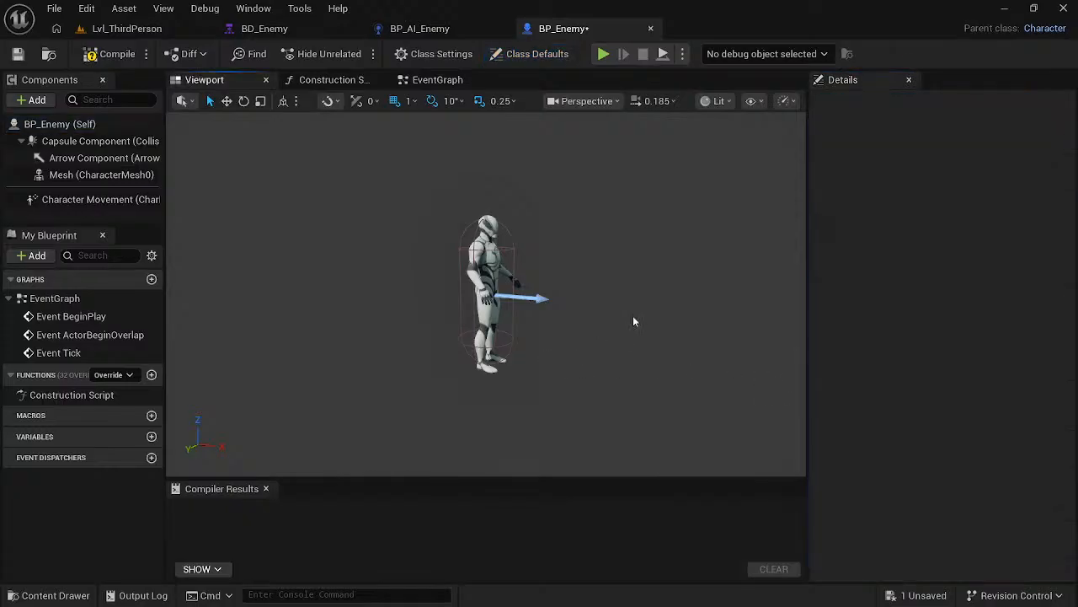
- Check the course video, and in Unreal Editor filter BP_Enemy's properties by "yaw" and disable Use Controller Rotation Yaw
{"action": "key", "text": "alt+Tab"}
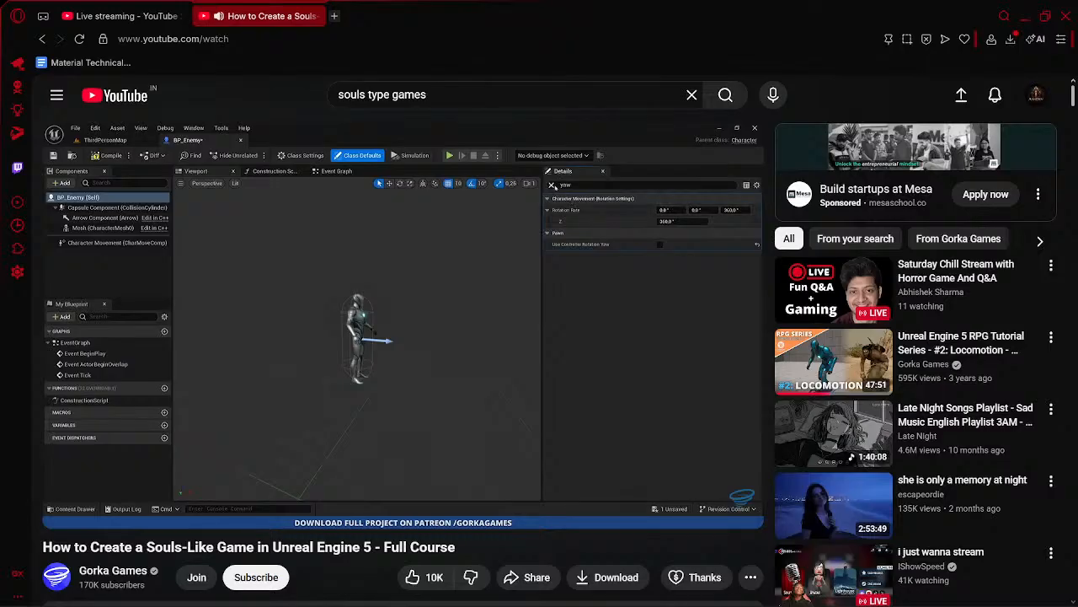
{"action": "key", "text": "alt+Tab"}
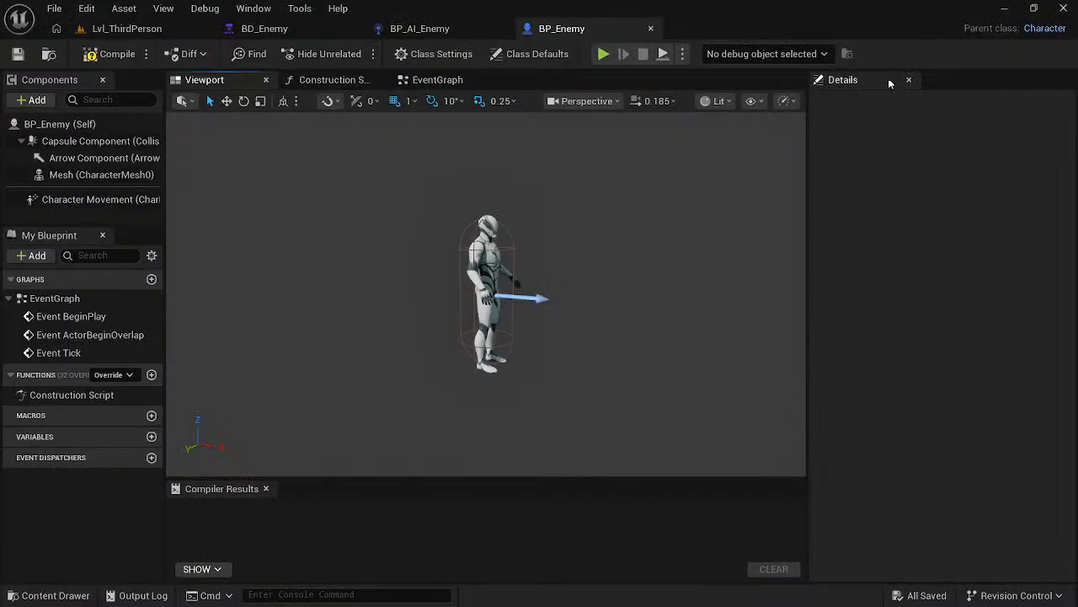
{"action": "left_click", "coordinate": [59, 124]}
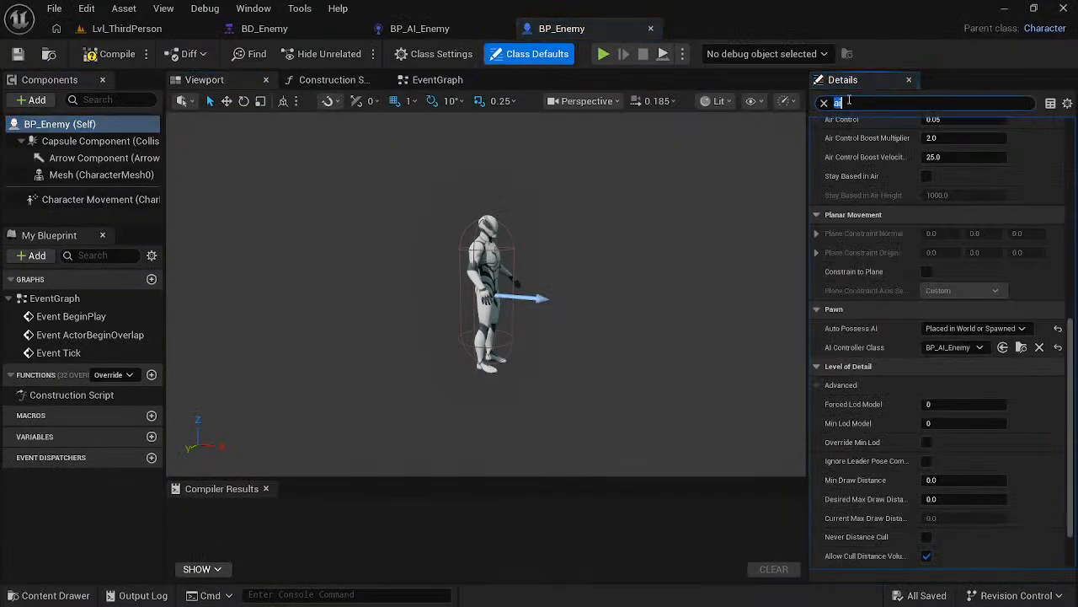
{"action": "type", "text": "yaw"}
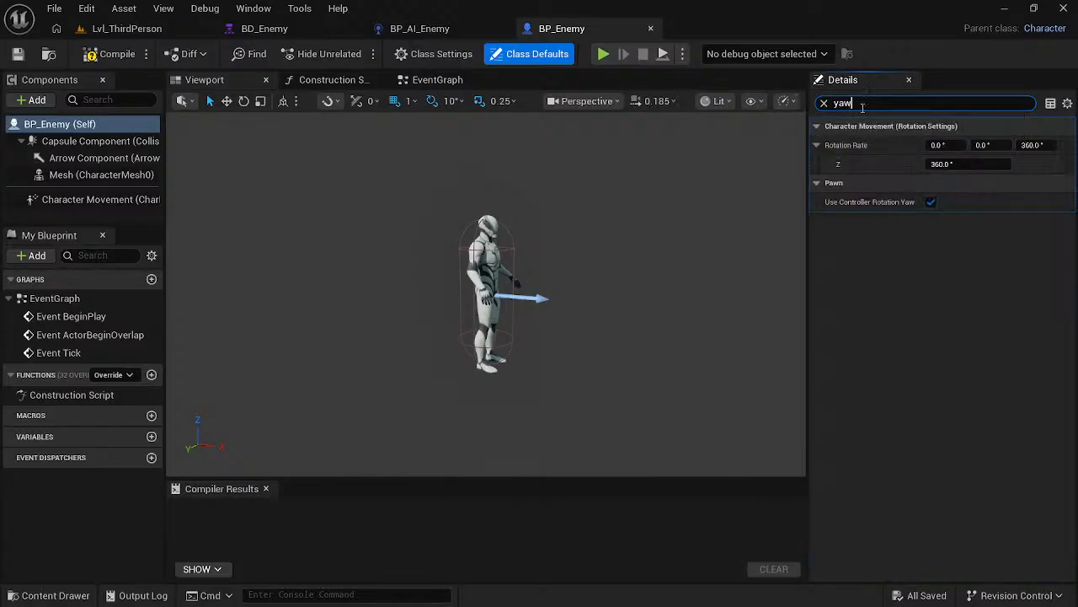
{"action": "left_click", "coordinate": [932, 202]}
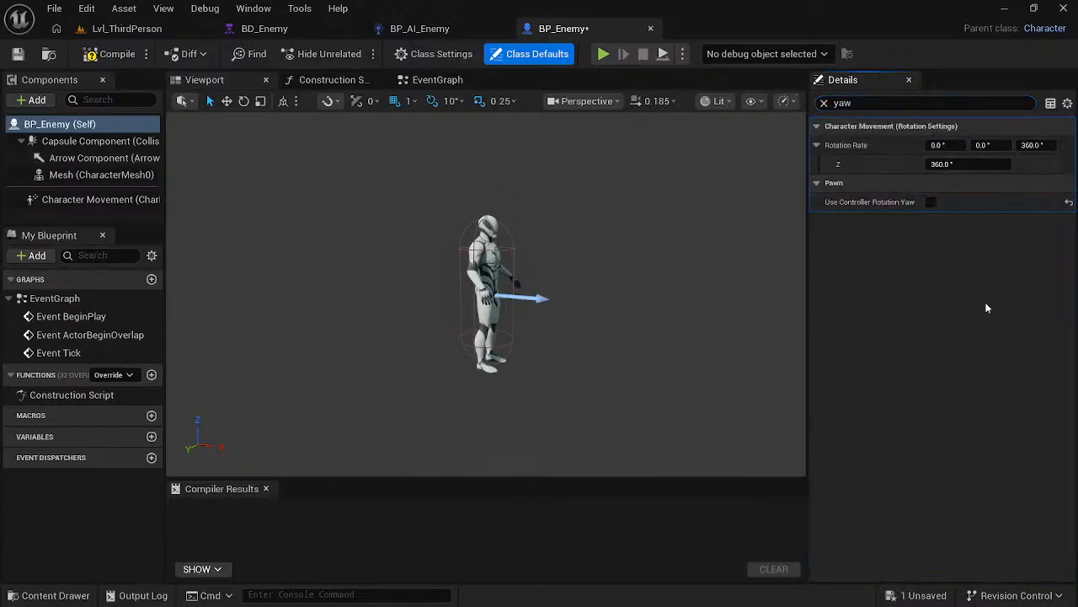
{"action": "left_click", "coordinate": [985, 283]}
- Check the Character Movement settings in the course video, and in Unreal Editor enable Orient Rotation to Movement on BP_Enemy's Character Movement component
{"action": "key", "text": "alt+Tab"}
{"action": "left_click", "coordinate": [408, 345]}
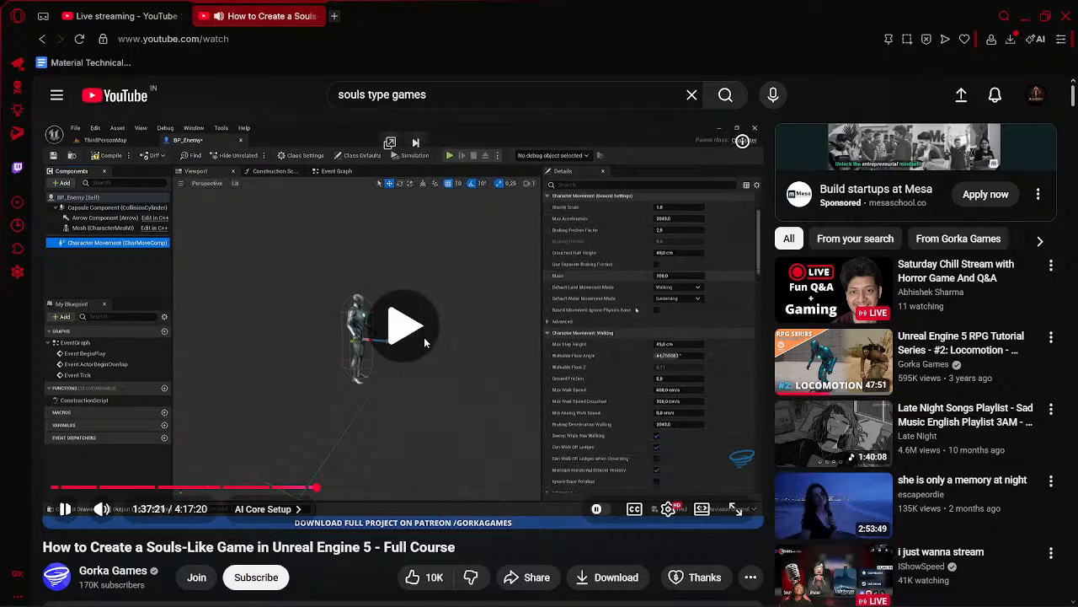
{"action": "key", "text": "alt+Tab"}
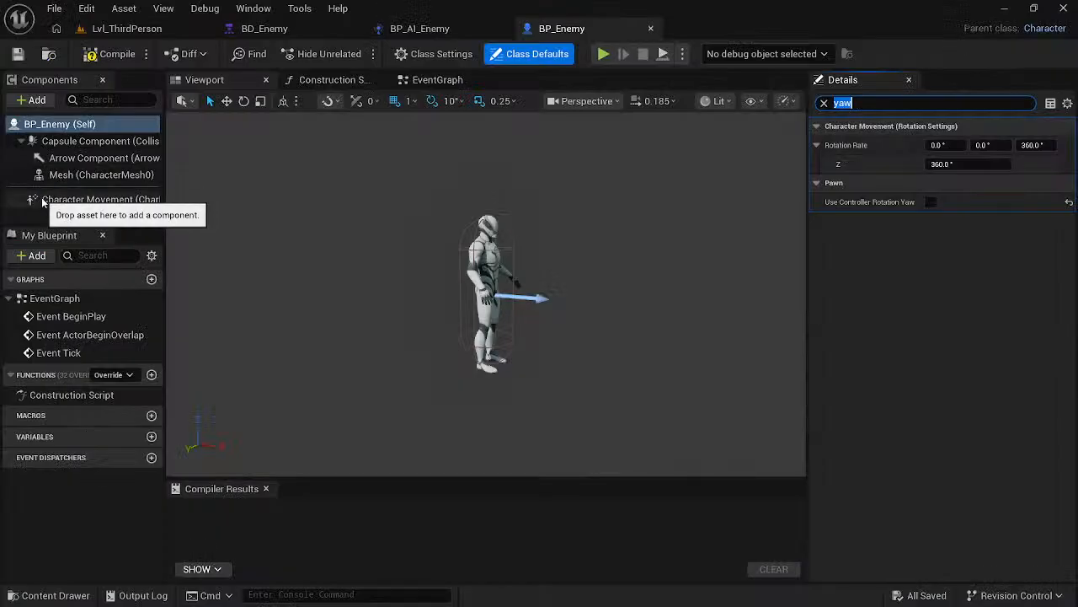
{"action": "left_click", "coordinate": [92, 199]}
{"action": "key", "text": "alt+Tab"}
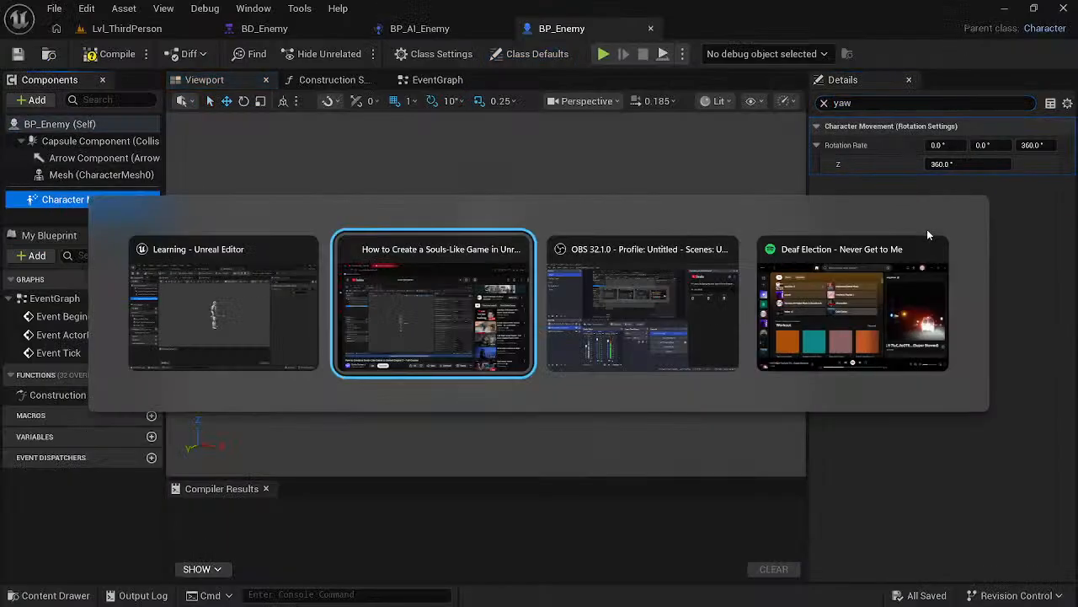
{"action": "left_click", "coordinate": [639, 310]}
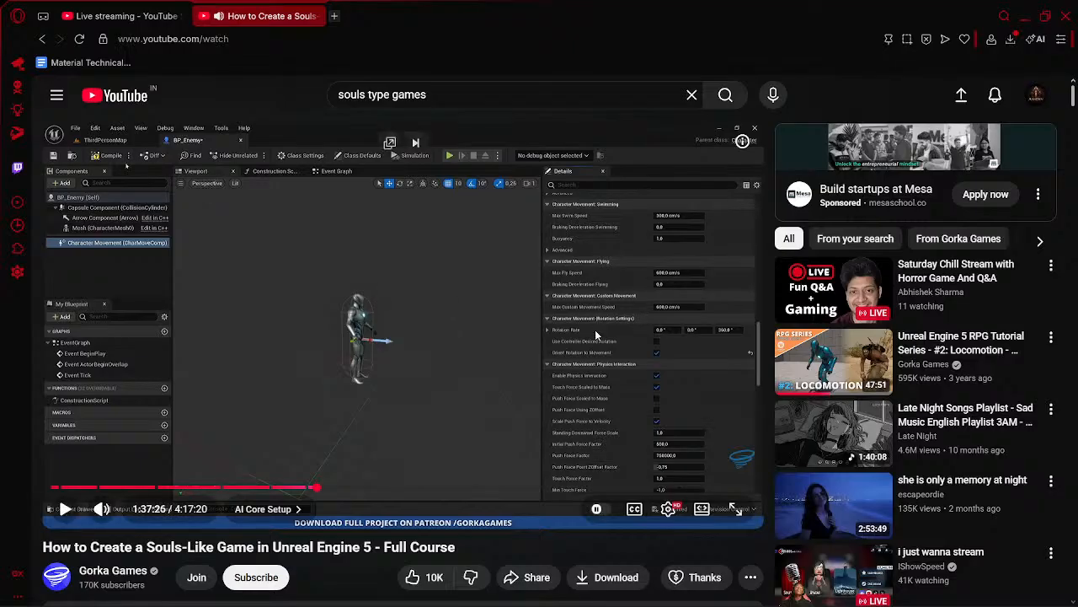
{"action": "key", "text": "alt+Tab"}
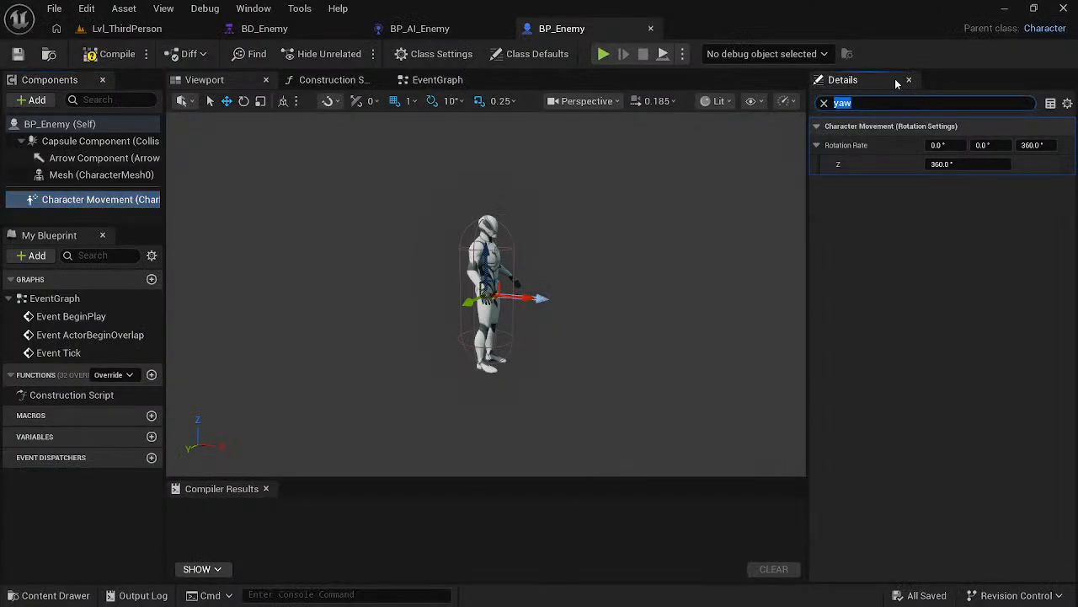
{"action": "type", "text": "orient"}
{"action": "left_click", "coordinate": [931, 144]}
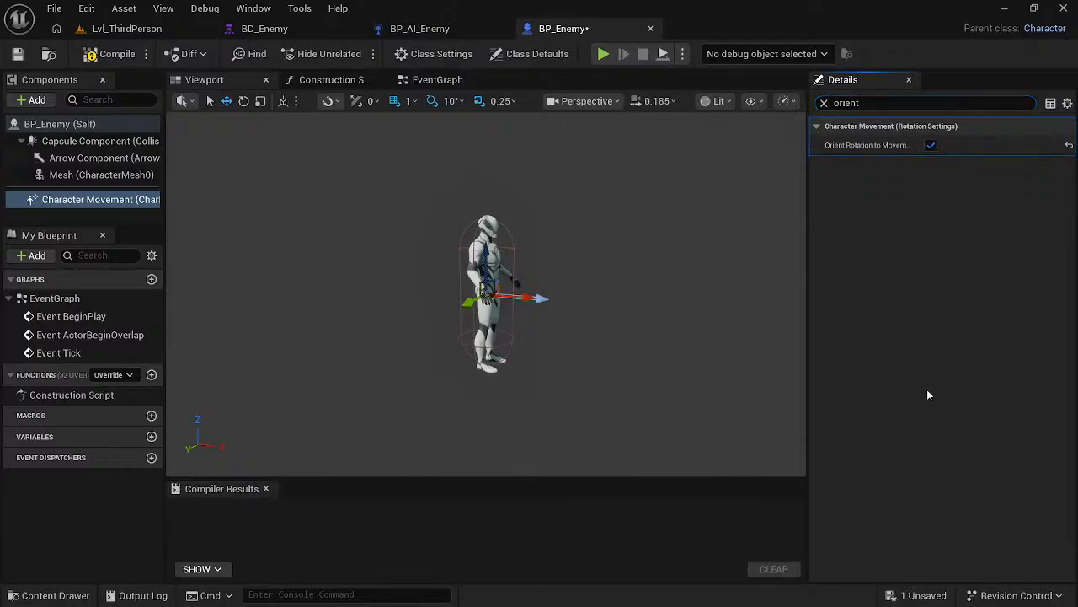
- Resume the course video, clear the "orient" property filter in Unreal Editor, and pause the video where BP_Enemy is placed in the level
{"action": "key", "text": "alt+Tab"}
{"action": "key", "text": "space"}
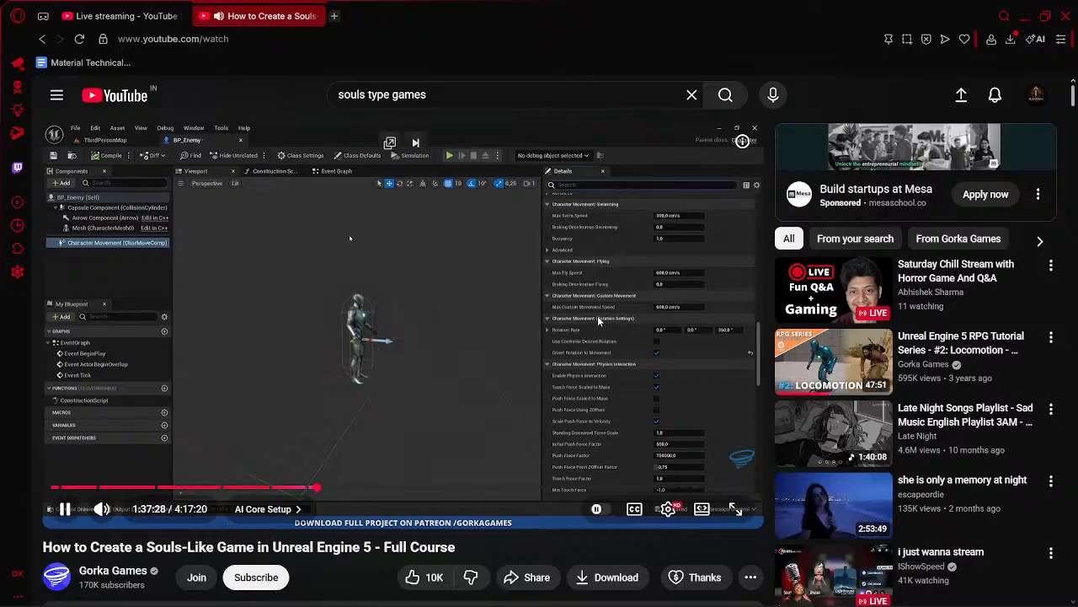
{"action": "key", "text": "alt+Tab"}
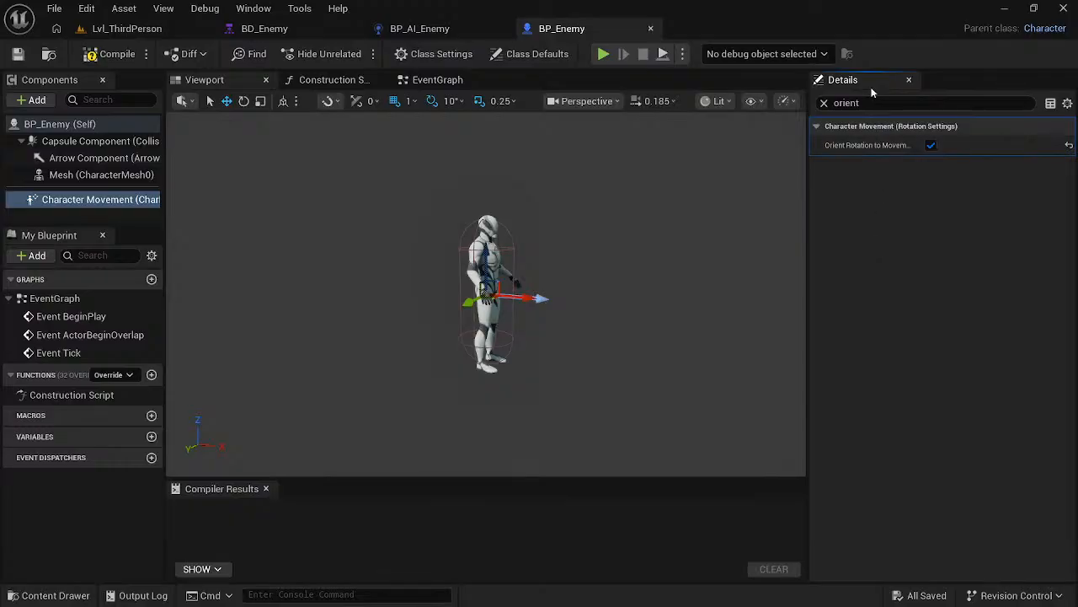
{"action": "left_click", "coordinate": [824, 104]}
{"action": "left_click", "coordinate": [649, 284]}
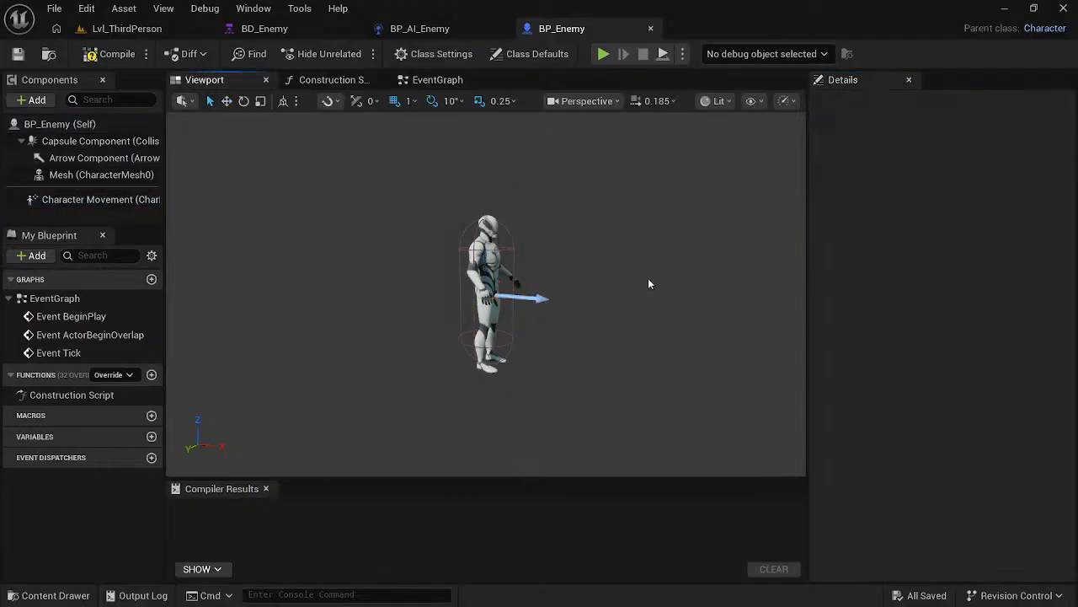
{"action": "key", "text": "alt+Tab"}
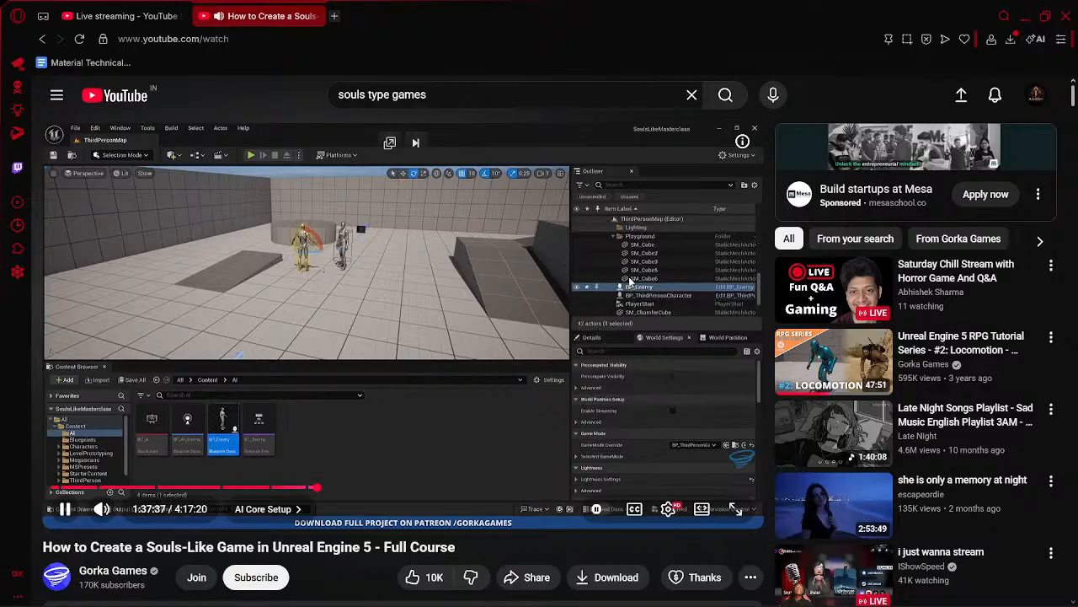
{"action": "left_click", "coordinate": [449, 298]}
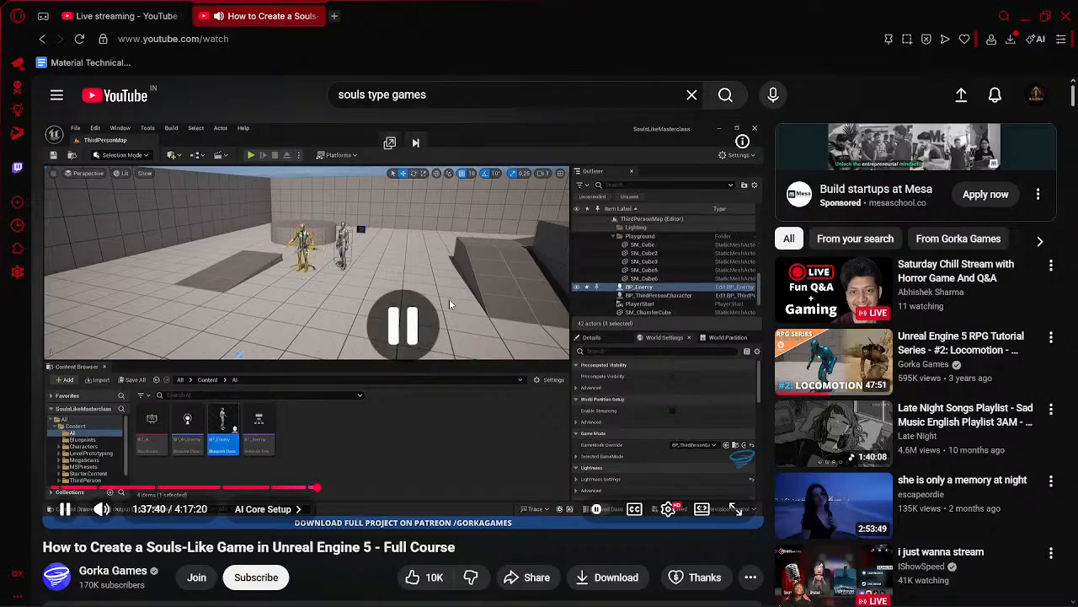
- Switch to Unreal Editor and place BP_Enemy in the Lvl_ThirdPerson level beside the existing player character
{"action": "key", "text": "alt+Tab"}
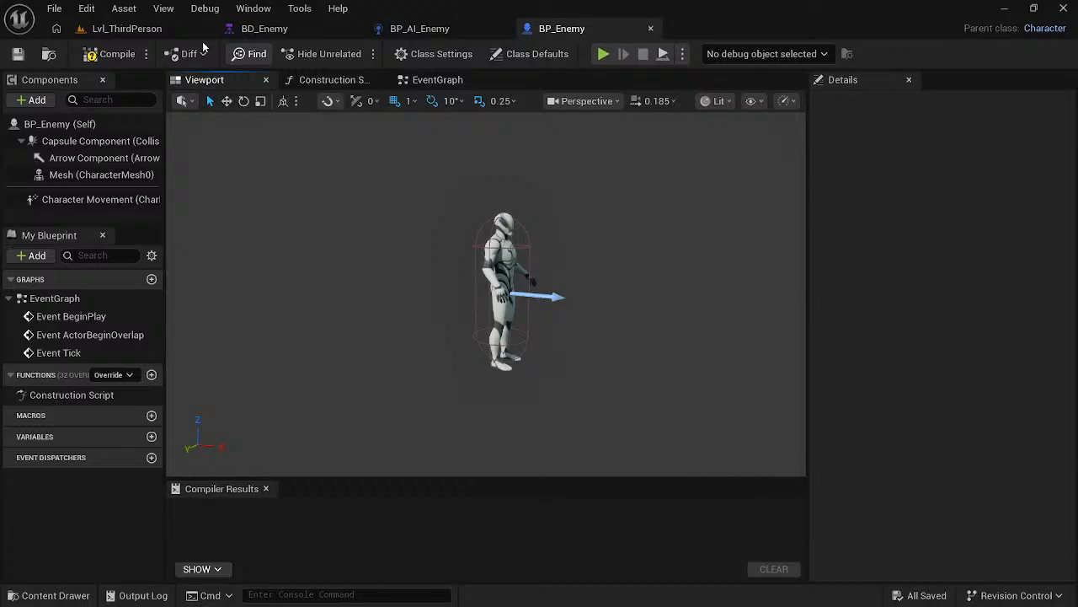
{"action": "left_click", "coordinate": [145, 30]}
{"action": "left_click_drag", "start_coordinate": [319, 208], "coordinate": [342, 170]}
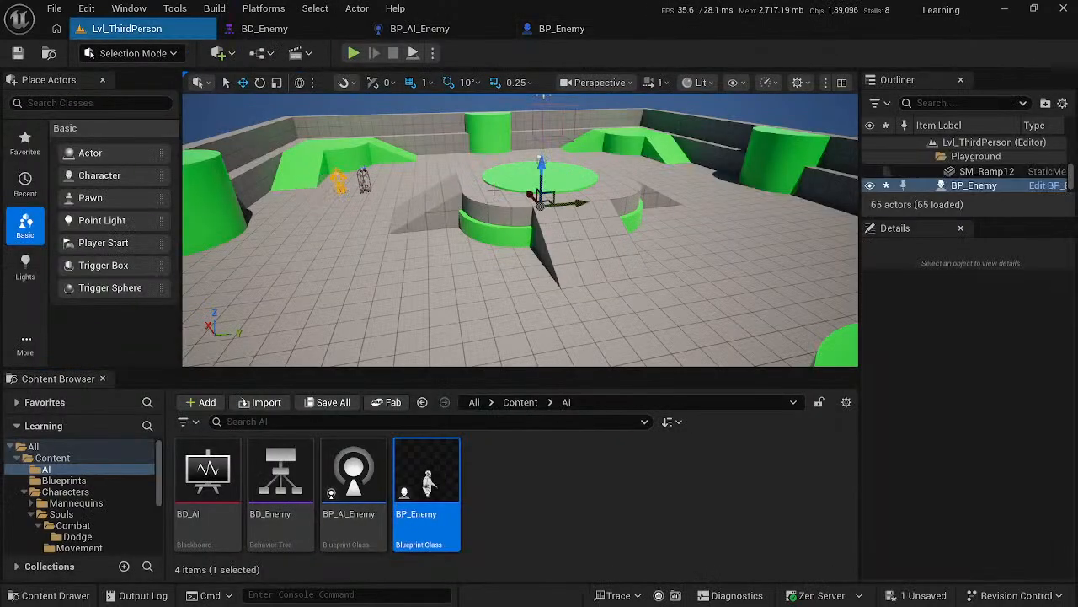
{"action": "right_click_drag", "start_coordinate": [341, 170], "coordinate": [300, 94]}
{"action": "key", "text": "w"}
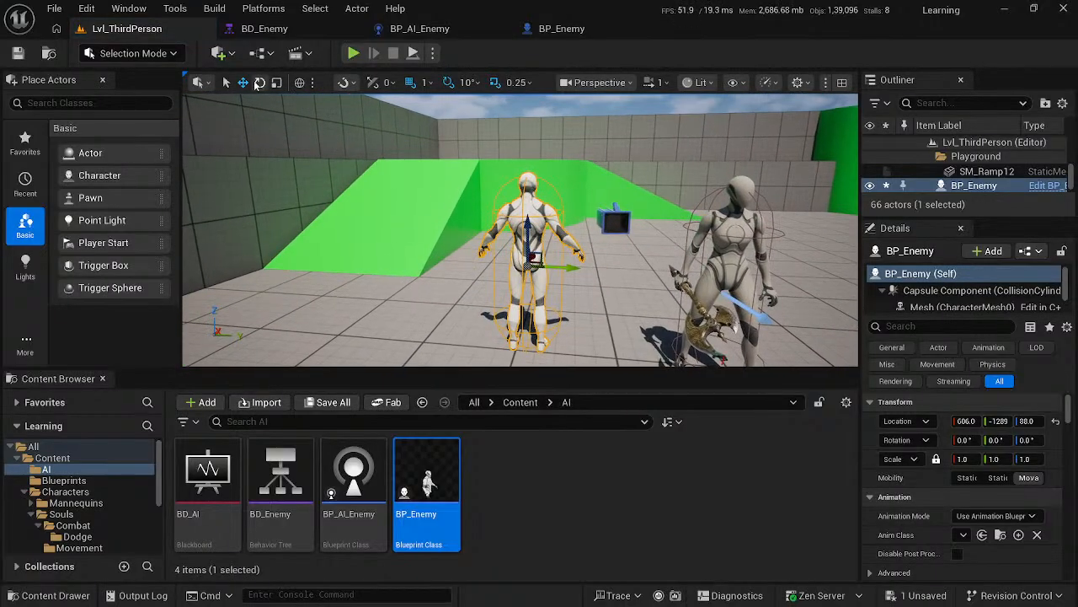
- Rotate the placed BP_Enemy about its vertical axis so that it faces the camera
{"action": "left_click", "coordinate": [260, 81]}
{"action": "left_click_drag", "start_coordinate": [476, 270], "coordinate": [615, 278]}
{"action": "right_click", "coordinate": [614, 196]}
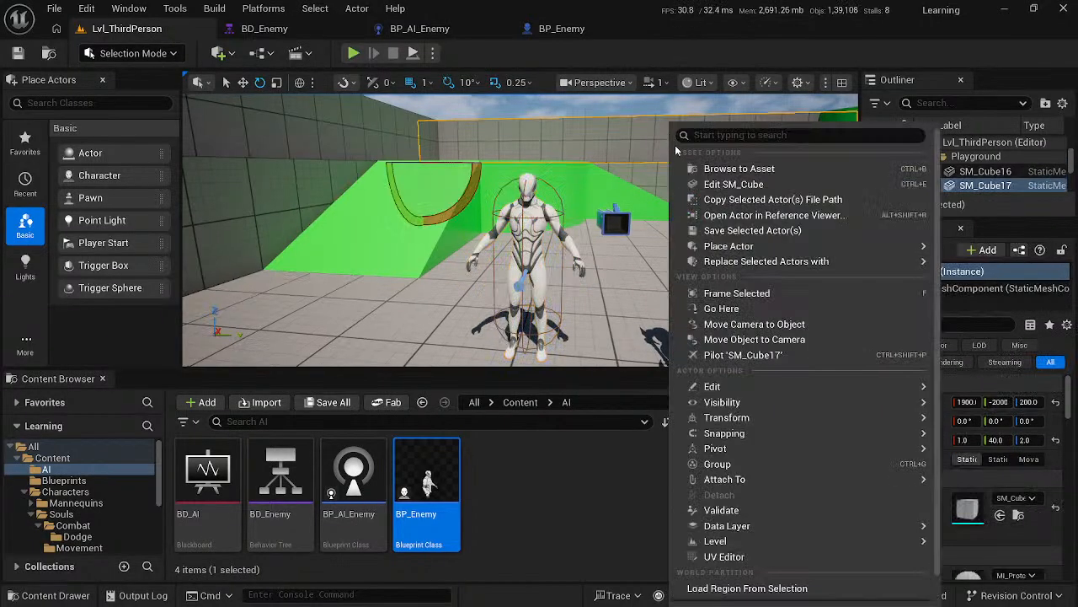
{"action": "right_click_drag", "start_coordinate": [614, 196], "coordinate": [614, 160]}
{"action": "right_click_drag", "start_coordinate": [494, 292], "coordinate": [494, 358]}
- Resume the course video in full screen and watch until the AI Chase State chapter opens the behavior tree
{"action": "key", "text": "alt+Tab"}
{"action": "double_click", "coordinate": [493, 293]}
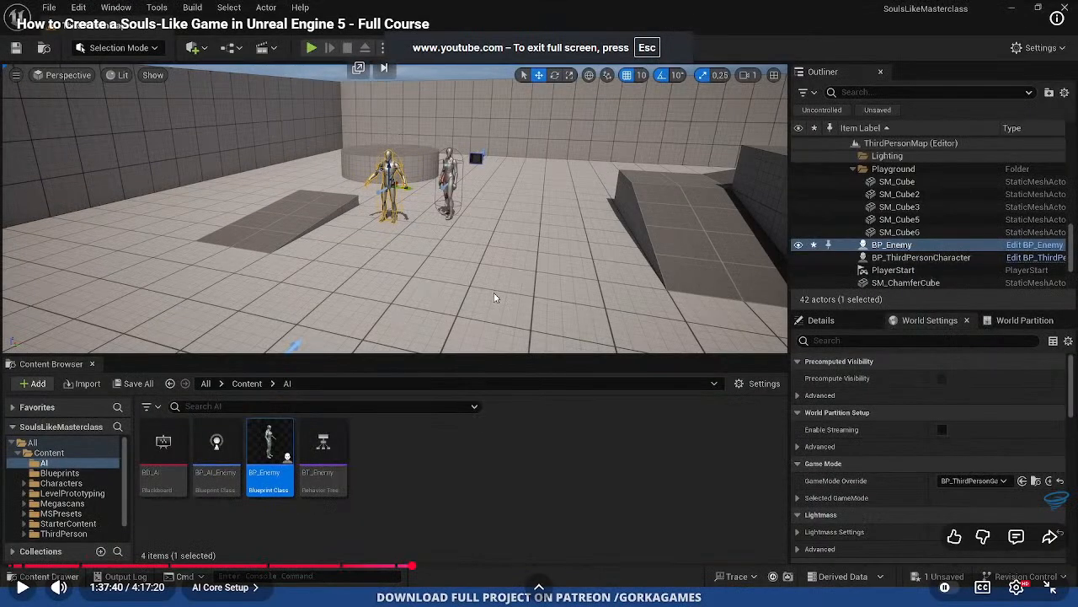
{"action": "left_click", "coordinate": [453, 323]}
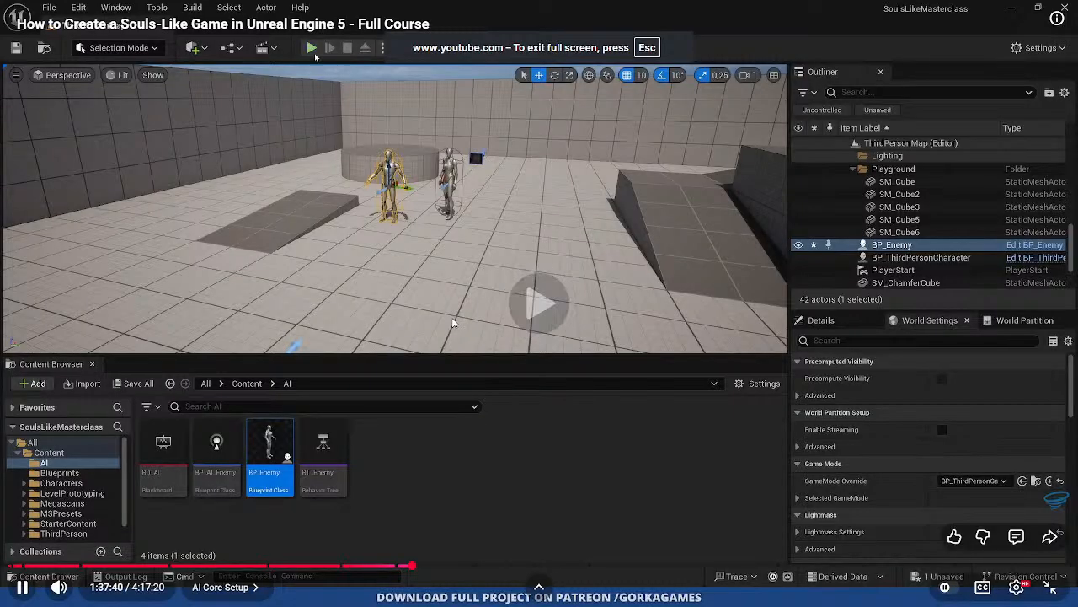
{"action": "key", "text": "Escape"}
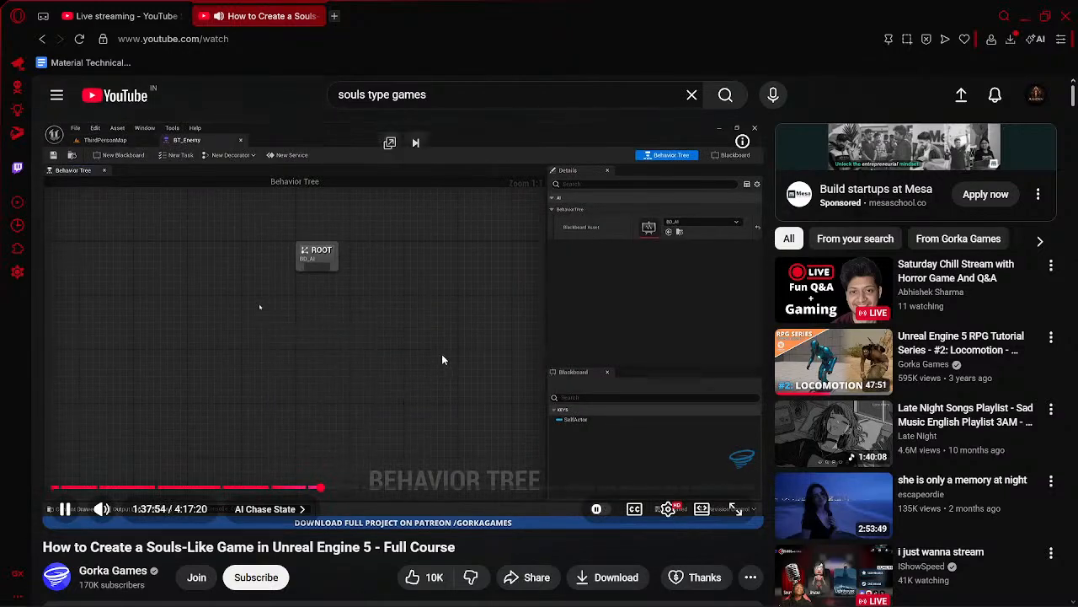
- In Unreal Editor, close the BP_AI_Enemy and BP_Enemy editors and show the BD_Enemy behavior tree
{"action": "key", "text": "alt+Tab"}
{"action": "left_click", "coordinate": [503, 31]}
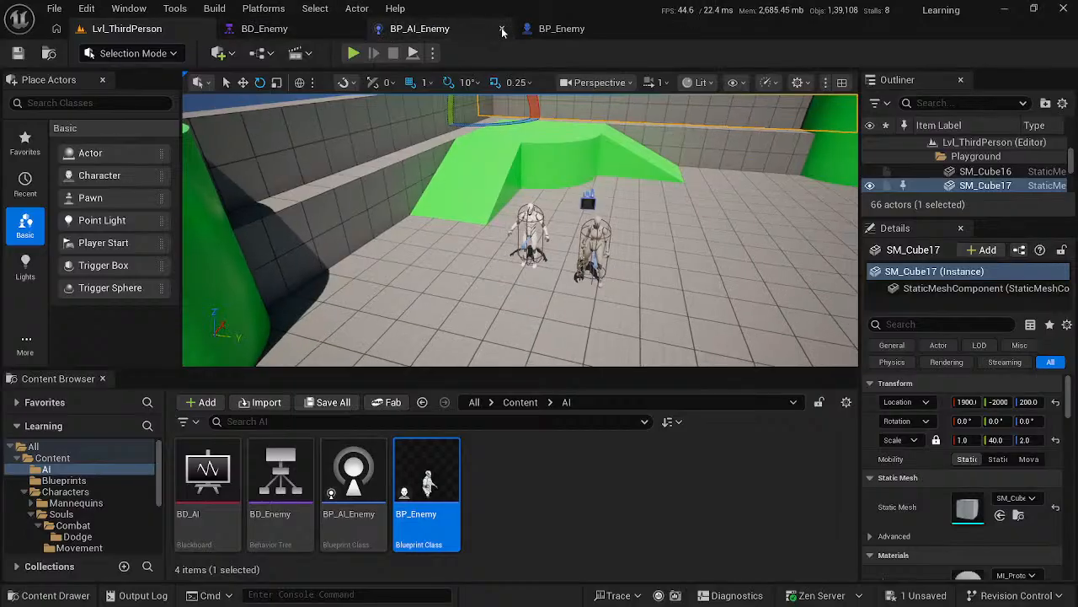
{"action": "left_click", "coordinate": [503, 30]}
{"action": "left_click", "coordinate": [252, 29]}
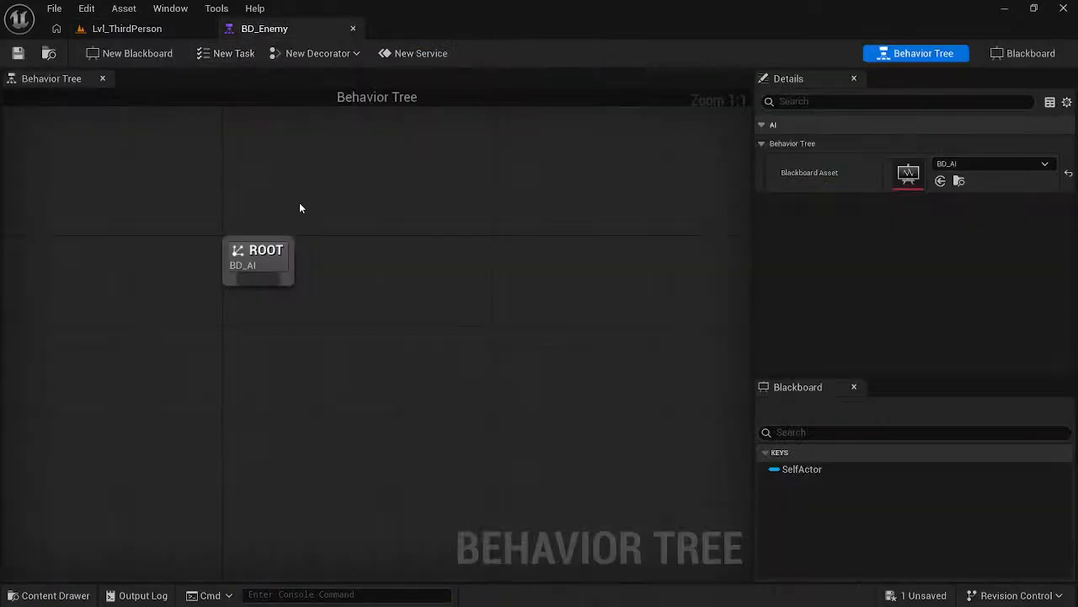
- Skip ahead in the course video, and in Unreal Editor add a Selector node beneath ROOT in BD_Enemy
{"action": "key", "text": "alt+Tab"}
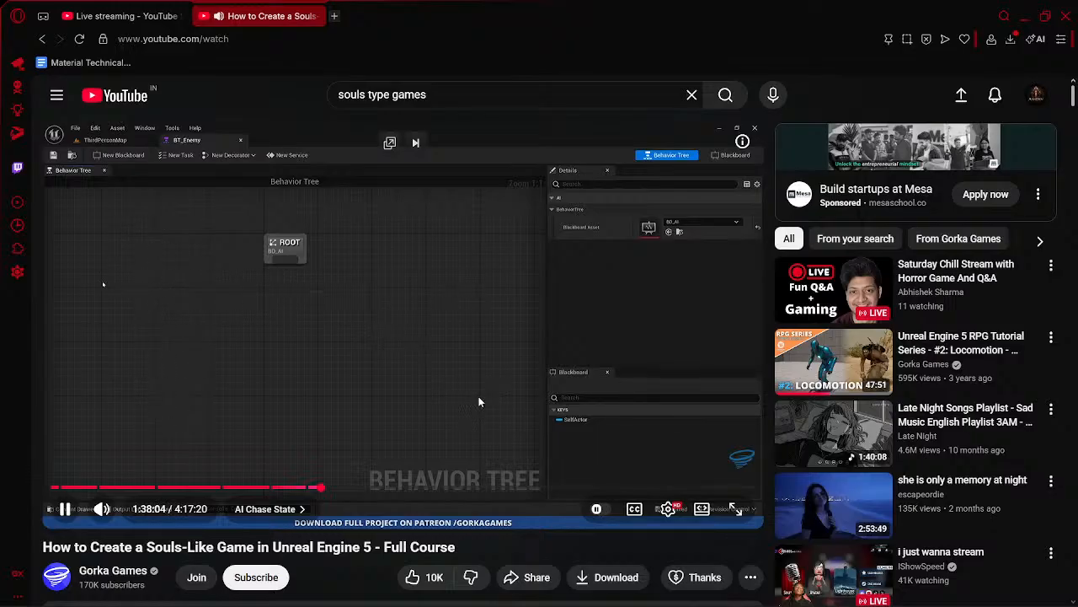
{"action": "key", "text": "Right"}
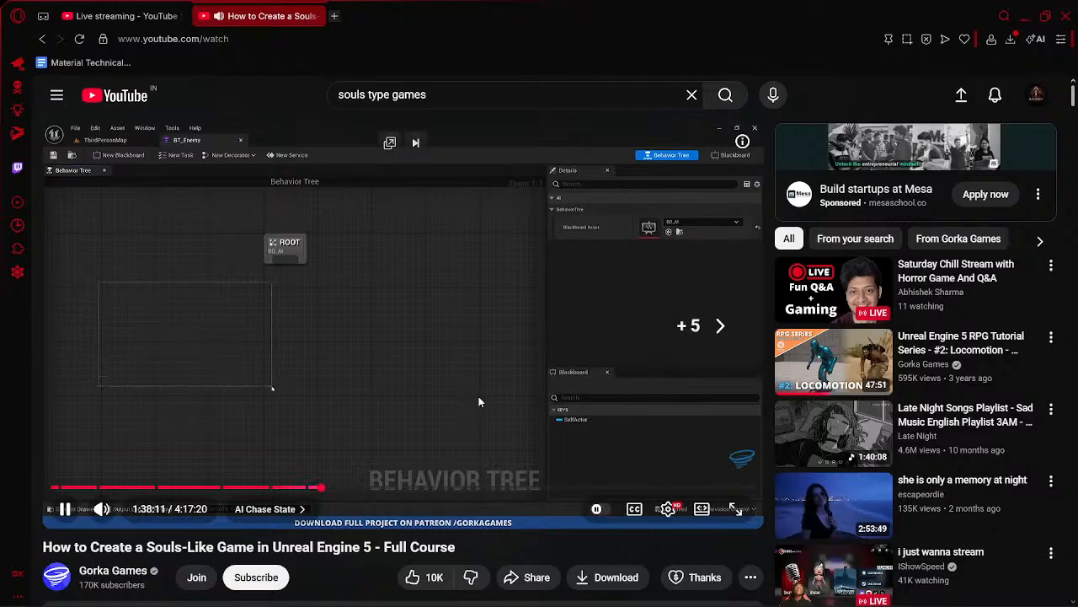
{"action": "key", "text": "Right"}
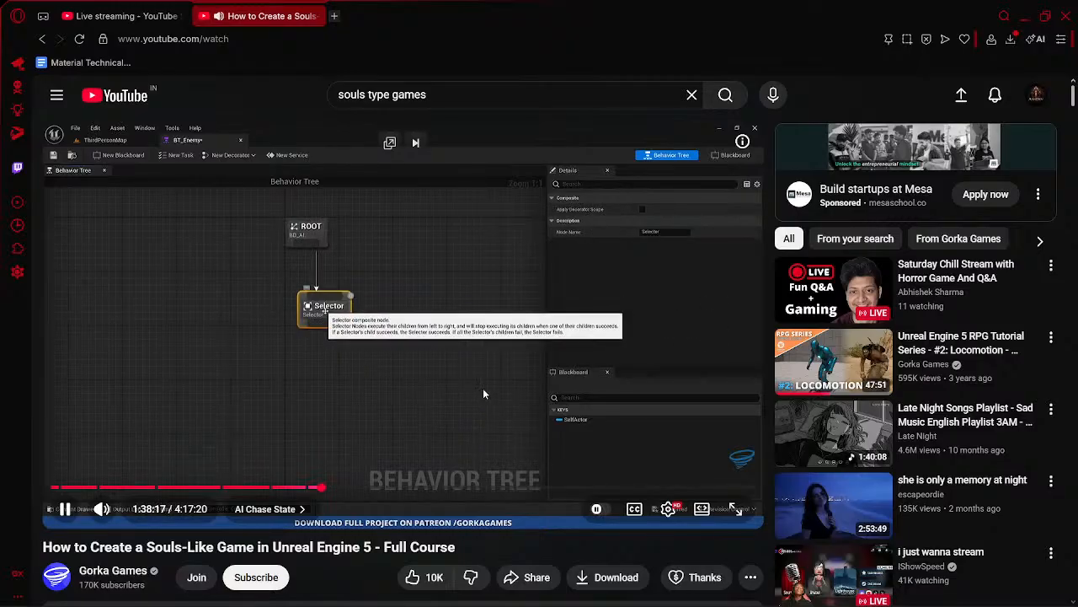
{"action": "key", "text": "alt+Tab"}
{"action": "left_click_drag", "start_coordinate": [274, 280], "coordinate": [255, 371]}
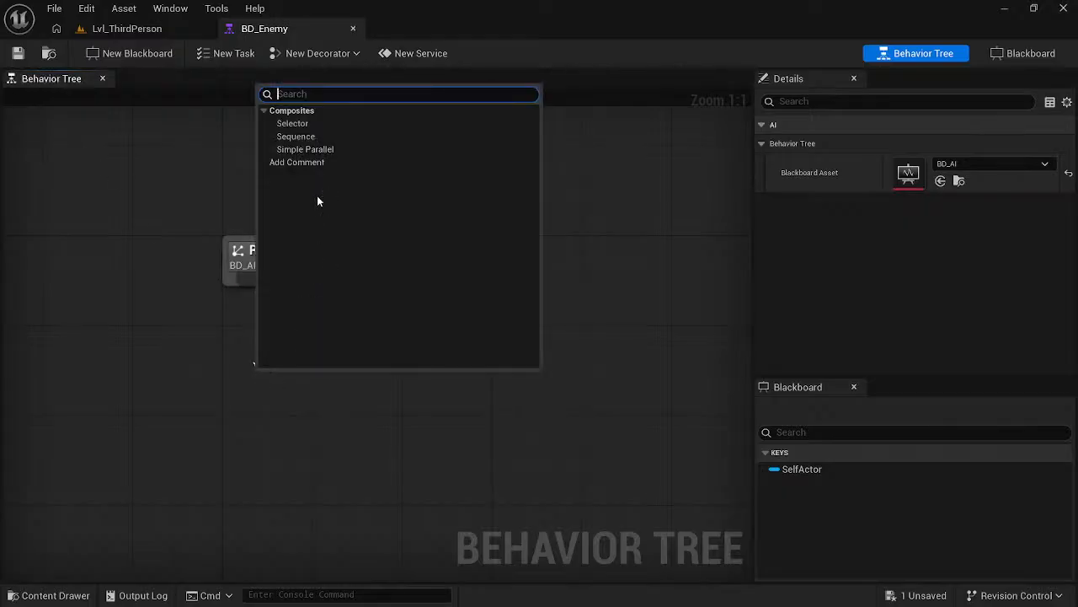
{"action": "left_click", "coordinate": [292, 123]}
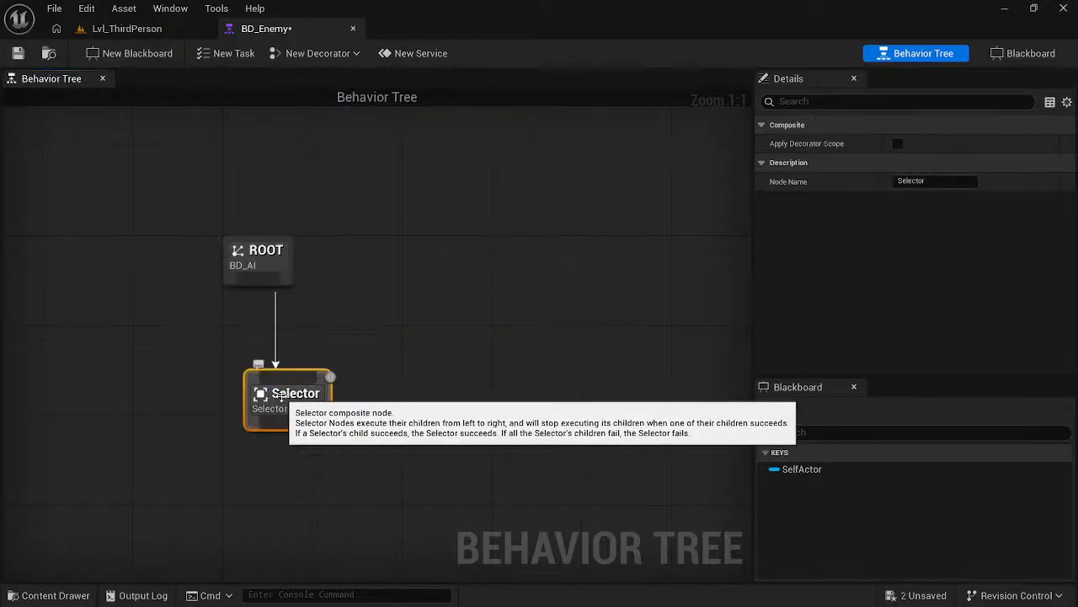
{"action": "left_click_drag", "start_coordinate": [281, 396], "coordinate": [257, 407]}
- Check the node's name in the course video, and in Unreal Editor rename the Selector node as State Selector
{"action": "key", "text": "alt+Tab"}
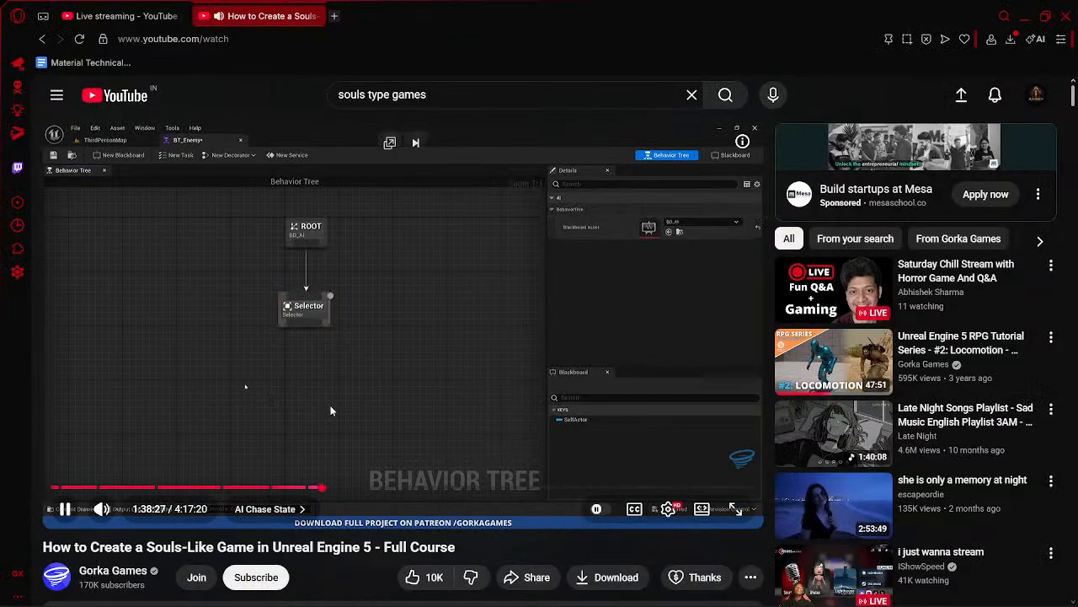
{"action": "key", "text": "alt+Tab"}
{"action": "key", "text": "alt+Tab"}
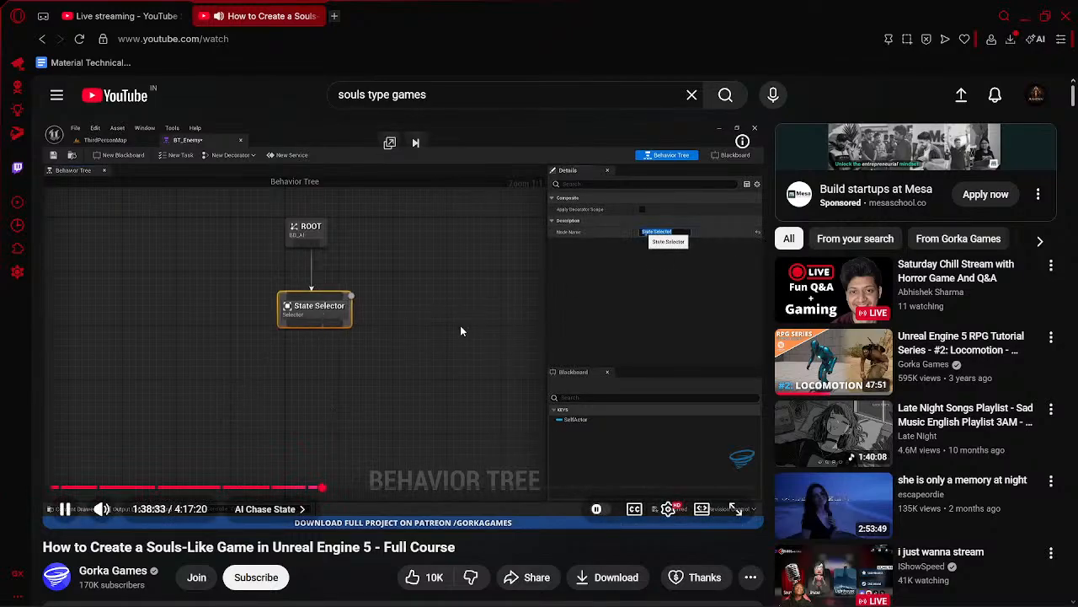
{"action": "key", "text": "alt+Tab"}
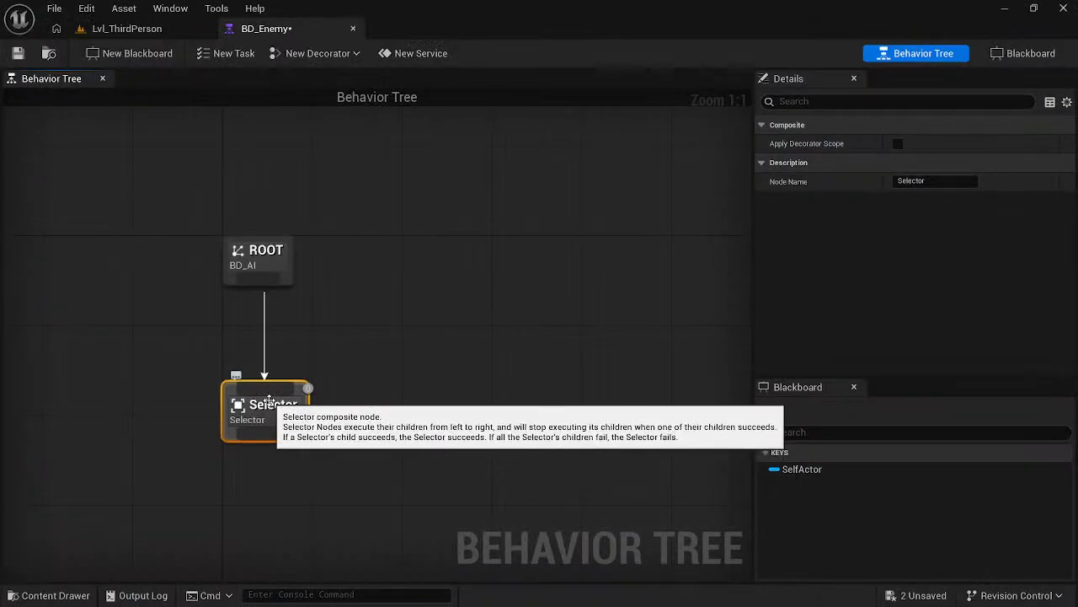
{"action": "left_click_drag", "start_coordinate": [267, 409], "coordinate": [258, 412]}
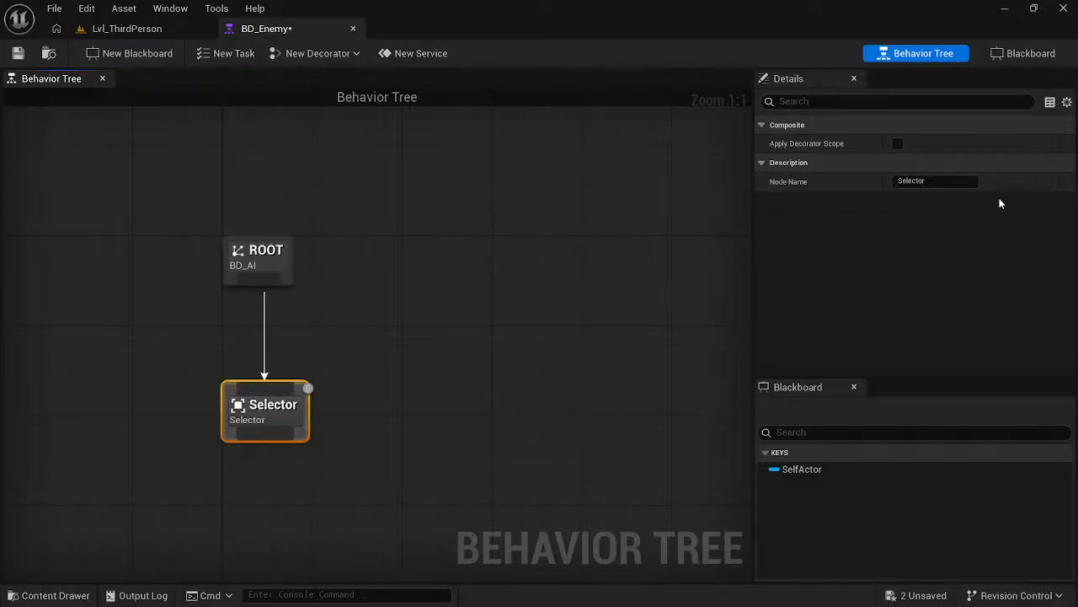
{"action": "left_click", "coordinate": [895, 180]}
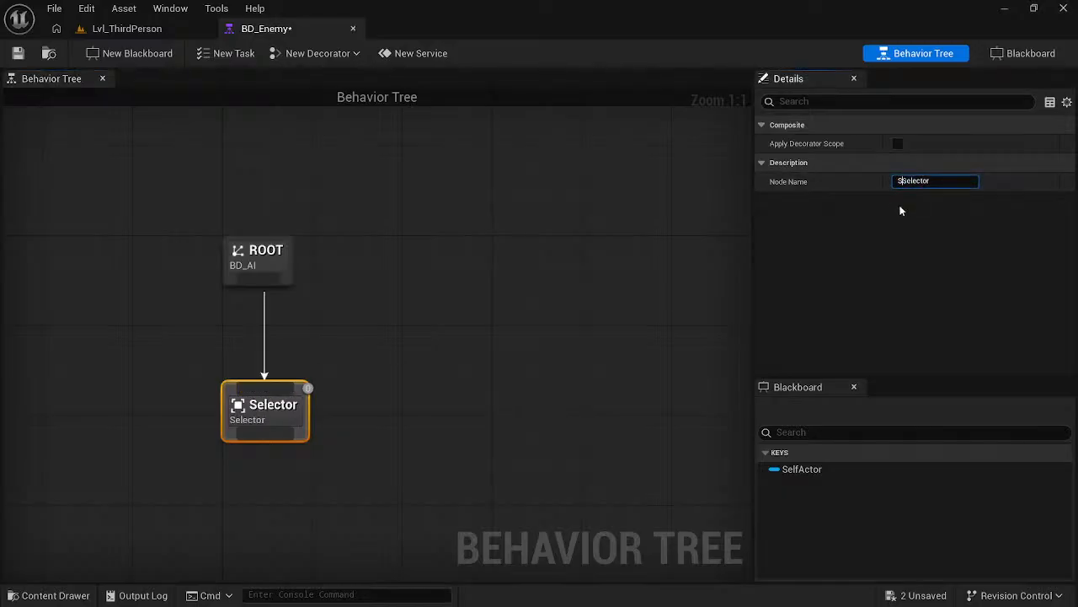
{"action": "key", "text": "Return"}
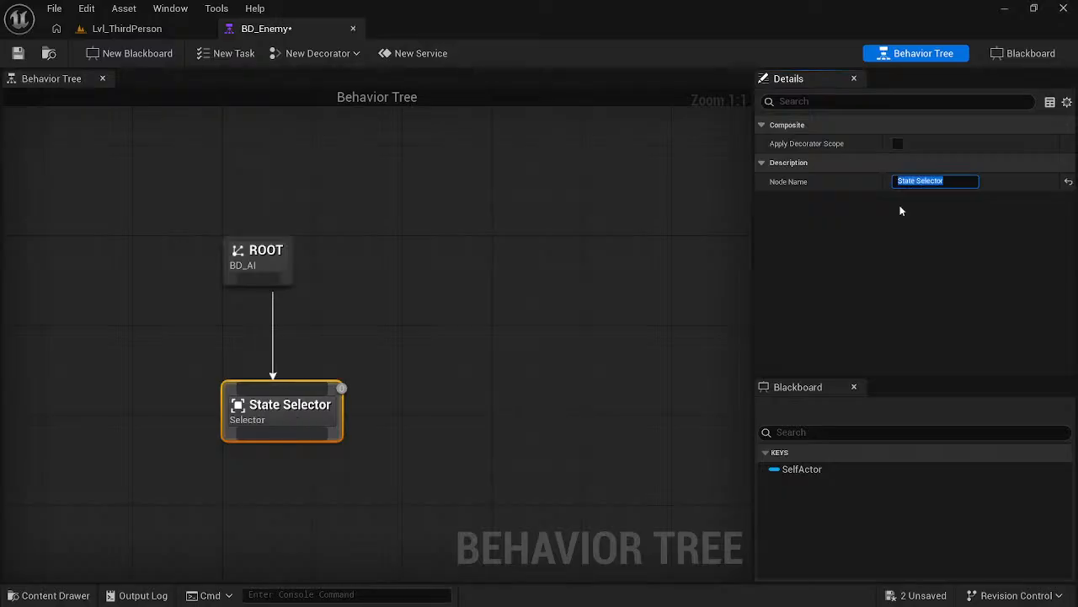
- Check the course video, and in Unreal Editor add a Sequence node beneath State Selector and name it Idle Sequence
{"action": "key", "text": "super"}
{"action": "key", "text": "alt+Tab"}
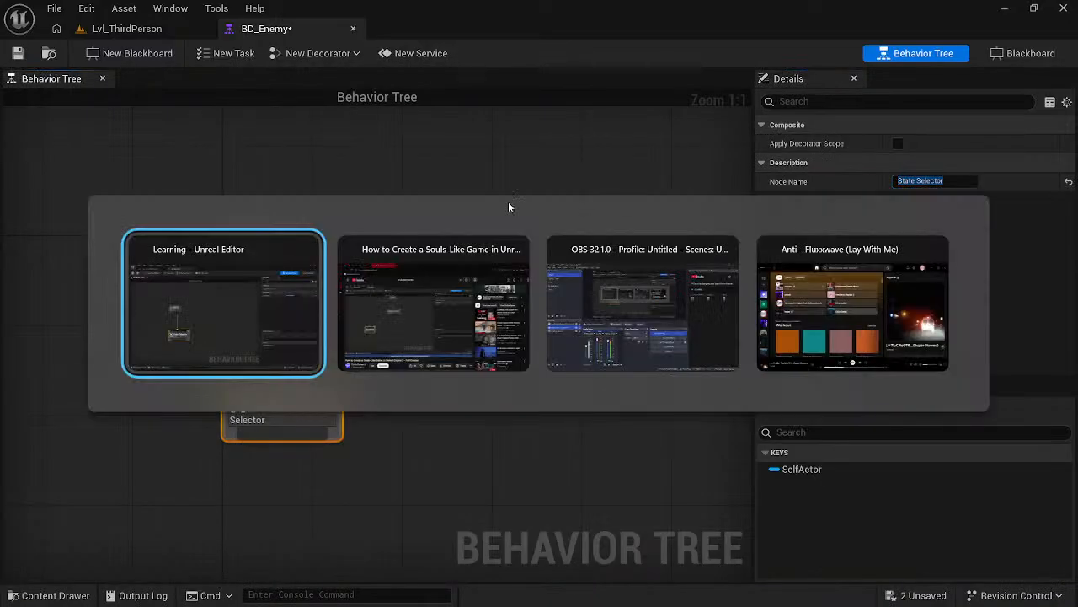
{"action": "left_click", "coordinate": [516, 231]}
{"action": "key", "text": "alt+Tab"}
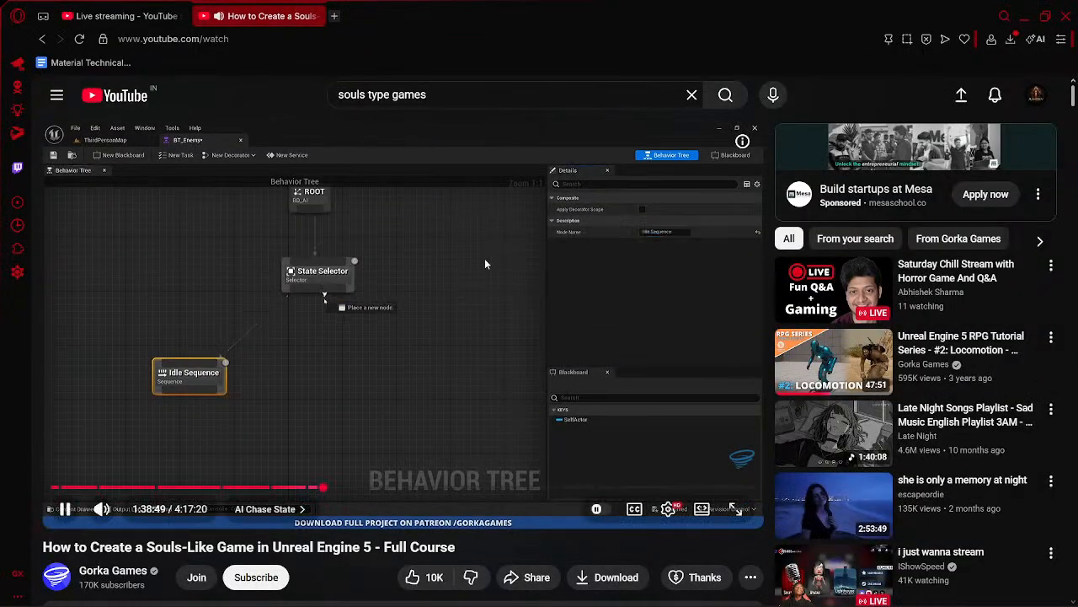
{"action": "key", "text": "j"}
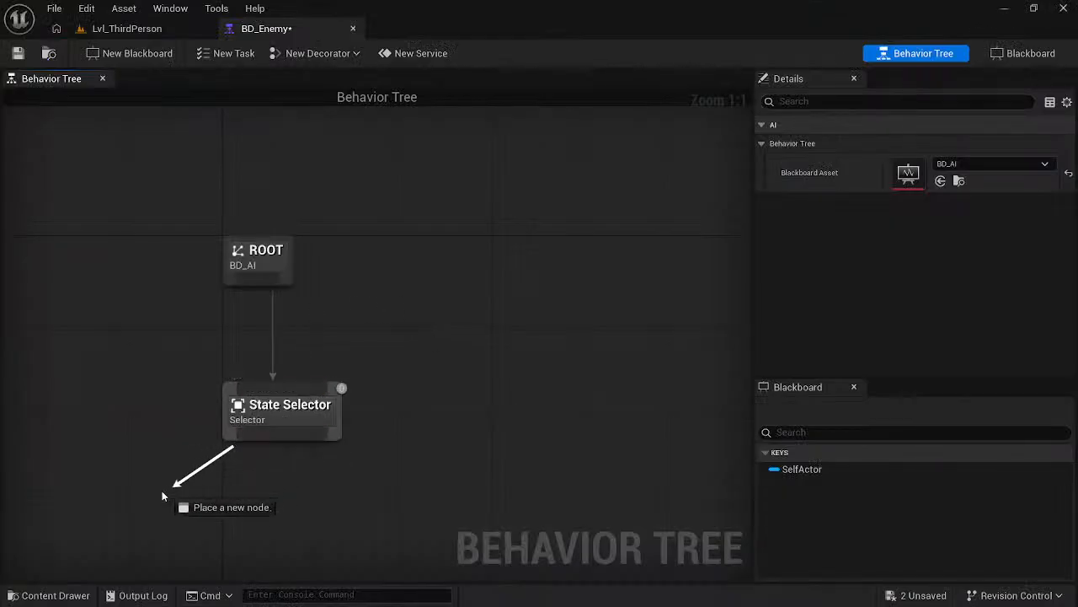
{"action": "left_click_drag", "start_coordinate": [132, 519], "coordinate": [131, 519]}
{"action": "left_click", "coordinate": [245, 286]}
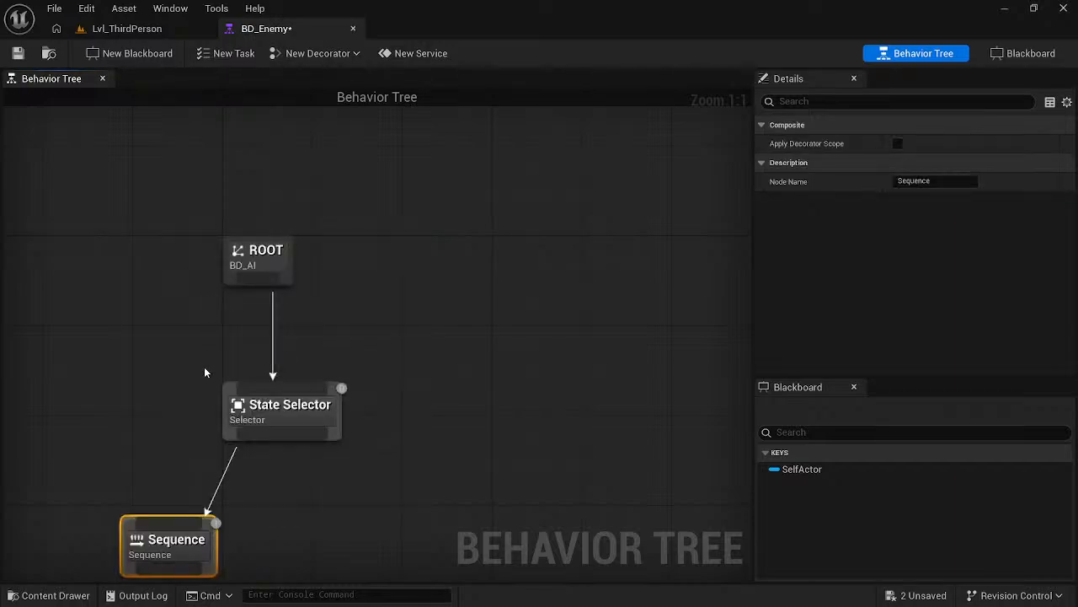
{"action": "left_click", "coordinate": [903, 182]}
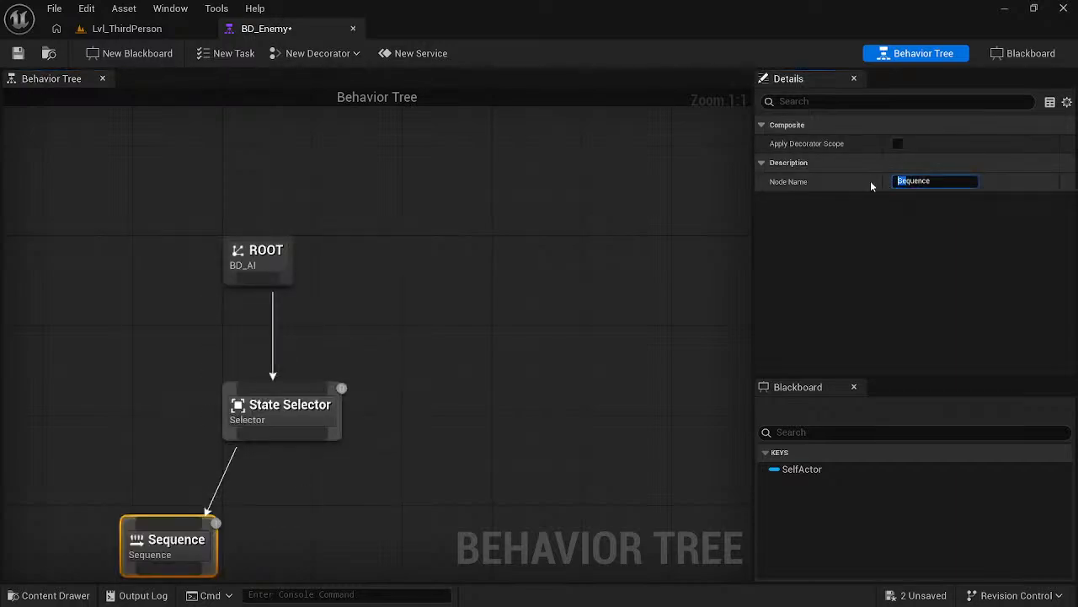
{"action": "type", "text": "Idle"}
{"action": "key", "text": "Return"}
- Add a second Sequence node beneath State Selector and name it Chase Sequence
{"action": "left_click_drag", "start_coordinate": [288, 437], "coordinate": [368, 509]}
{"action": "left_click", "coordinate": [426, 279]}
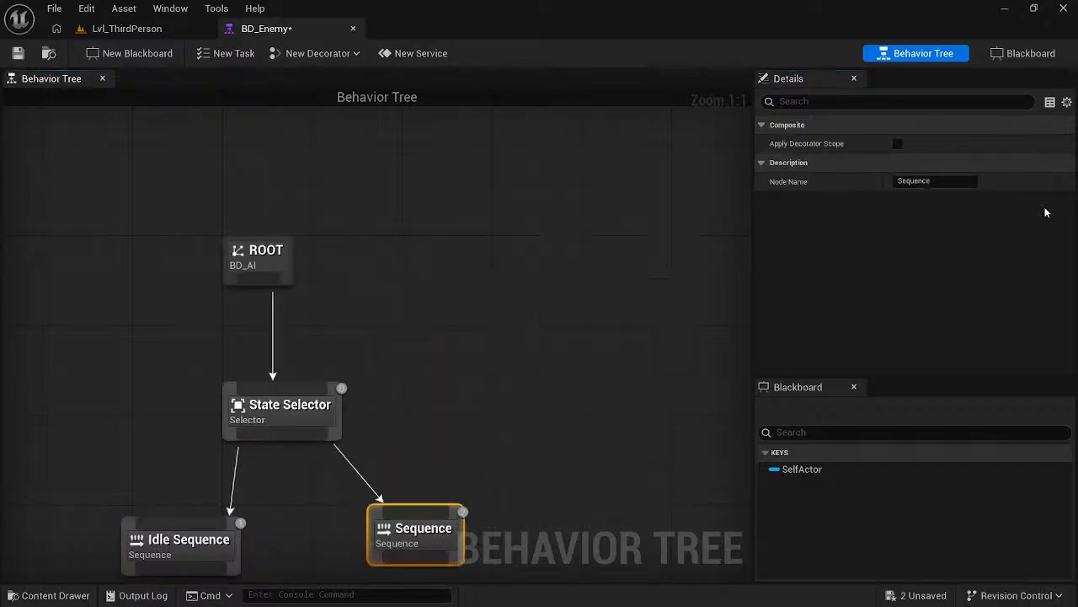
{"action": "left_click", "coordinate": [946, 184]}
{"action": "key", "text": "Home"}
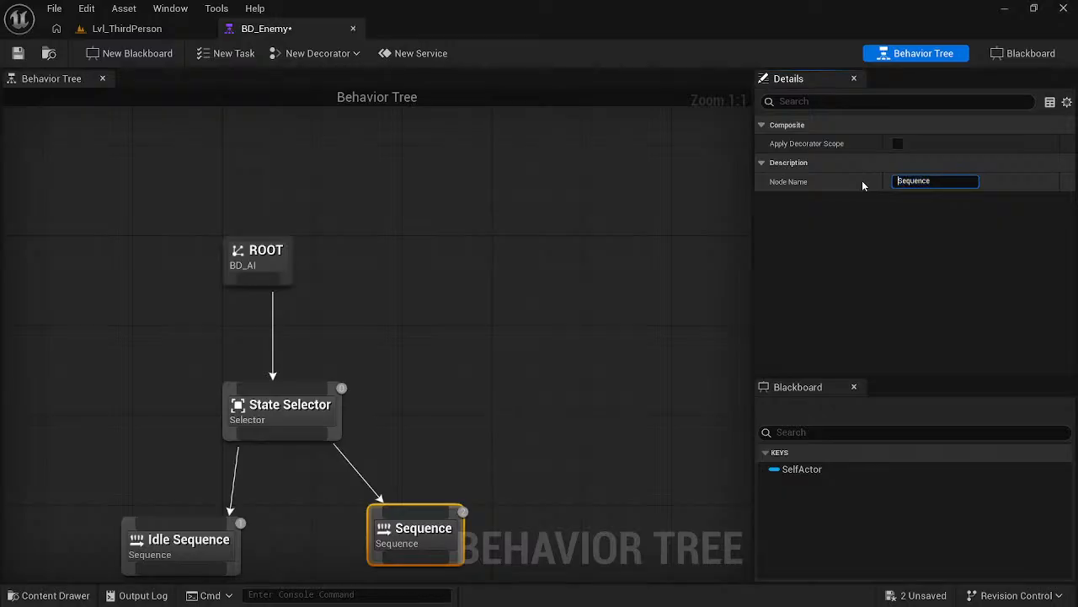
{"action": "type", "text": "CHa"}
{"action": "key", "text": "BackSpace"}
{"action": "key", "text": "BackSpace"}
{"action": "type", "text": "hase"}
{"action": "key", "text": "Return"}
{"action": "left_click", "coordinate": [572, 289]}
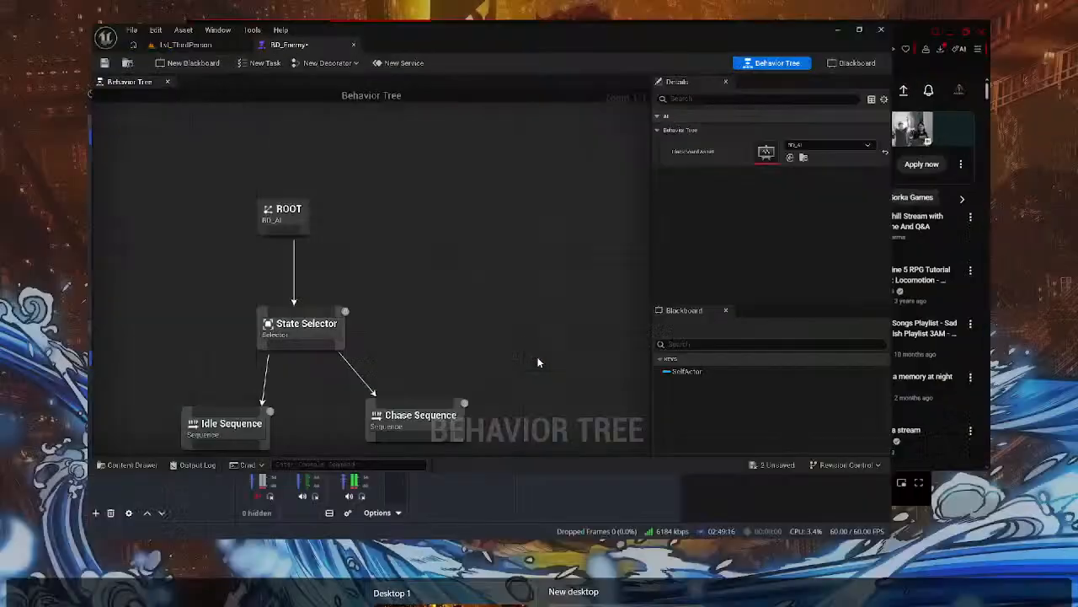
- Check the course video, and in Unreal Editor move Chase Sequence closer to Idle Sequence and center ROOT above State Selector
{"action": "key", "text": "super"}
{"action": "left_click", "coordinate": [171, 253]}
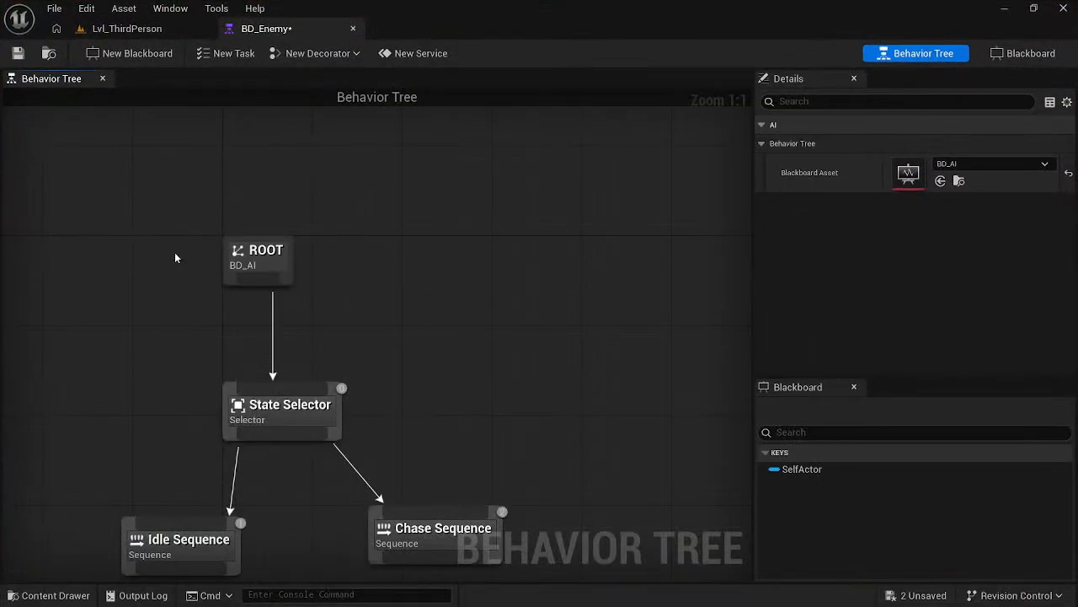
{"action": "key", "text": "alt+Tab"}
{"action": "key", "text": "alt+Tab"}
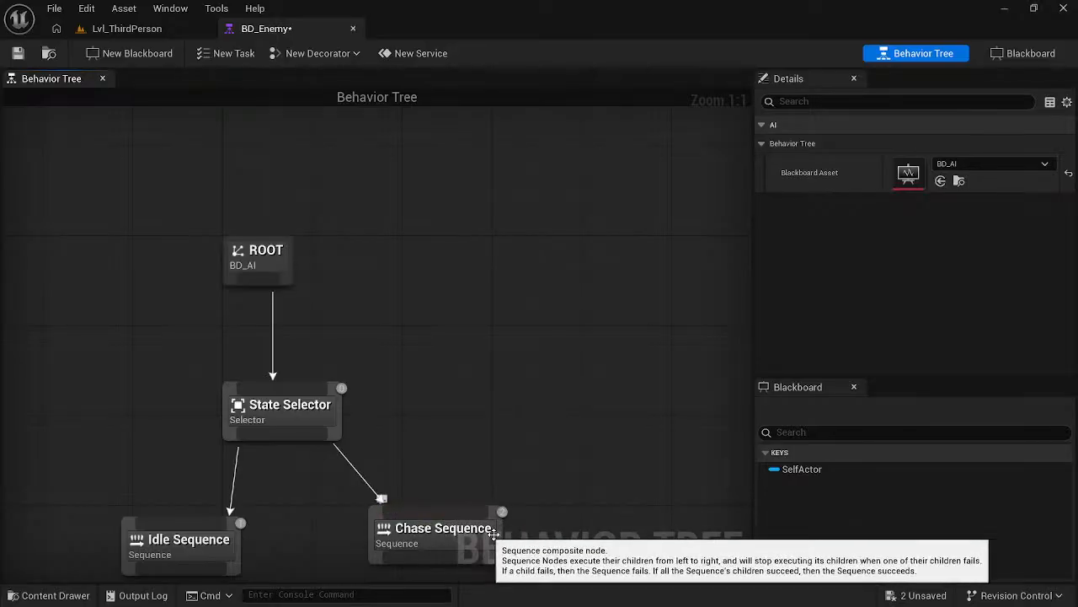
{"action": "left_click", "coordinate": [496, 540]}
{"action": "left_click_drag", "start_coordinate": [496, 540], "coordinate": [449, 545]}
{"action": "left_click", "coordinate": [454, 444]}
{"action": "right_click_drag", "start_coordinate": [454, 450], "coordinate": [473, 411]}
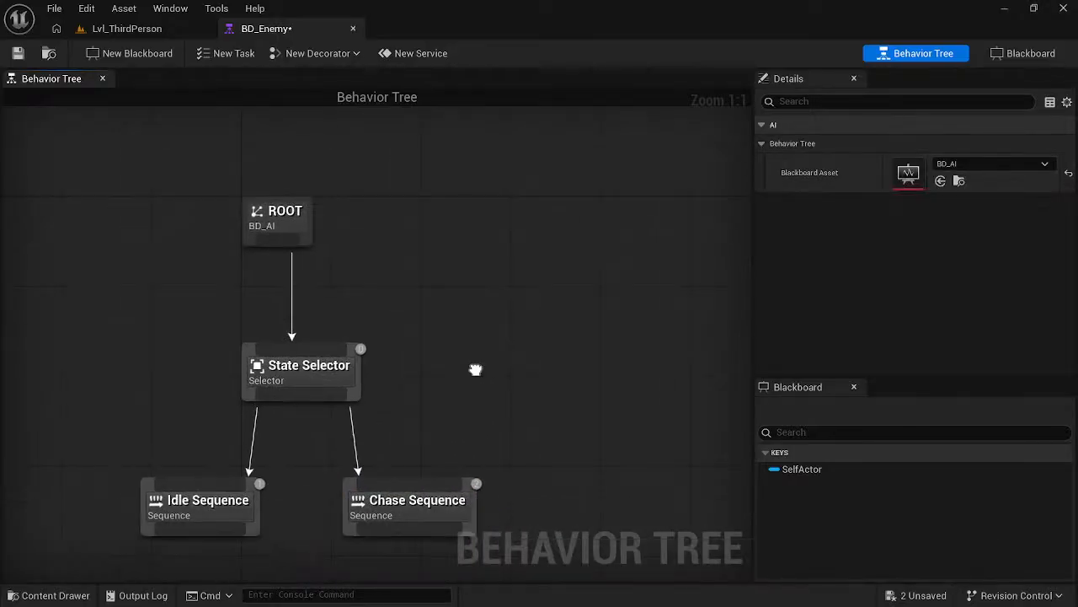
{"action": "left_click_drag", "start_coordinate": [289, 206], "coordinate": [315, 202]}
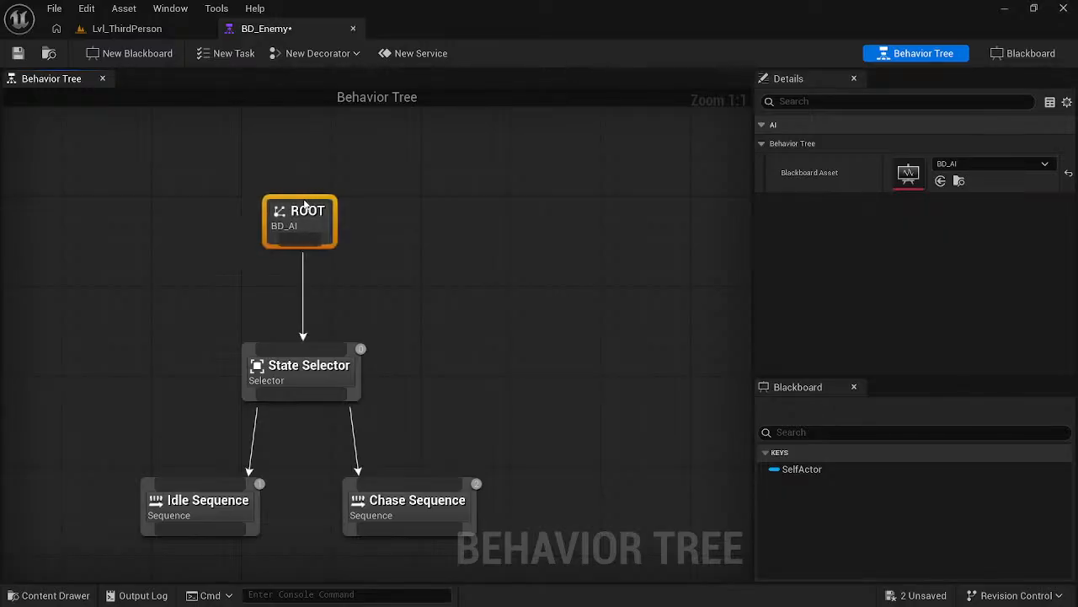
{"action": "left_click", "coordinate": [487, 316]}
{"action": "right_click_drag", "start_coordinate": [487, 316], "coordinate": [513, 152]}
- Compare the behavior tree with the course video and pause the video where the new task's save folder is created
{"action": "key", "text": "alt+Tab"}
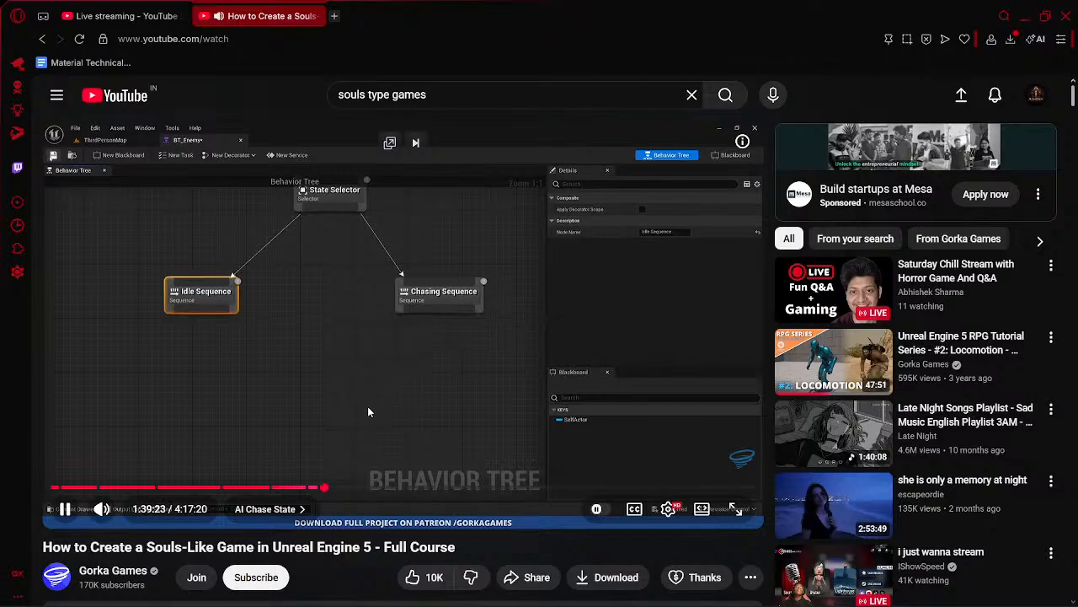
{"action": "key", "text": "alt+Tab"}
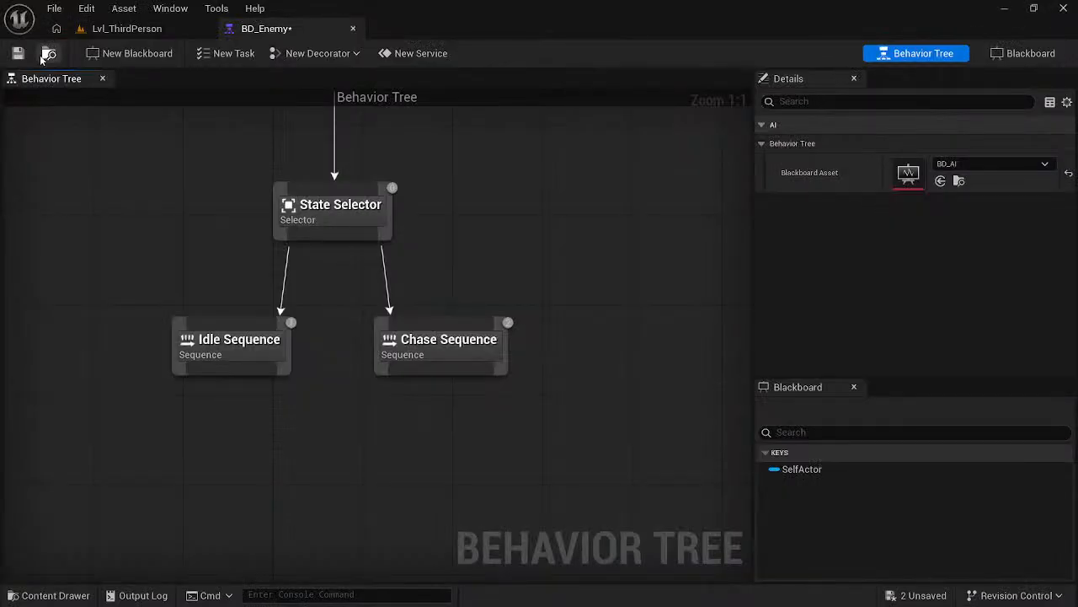
{"action": "key", "text": "alt+Tab"}
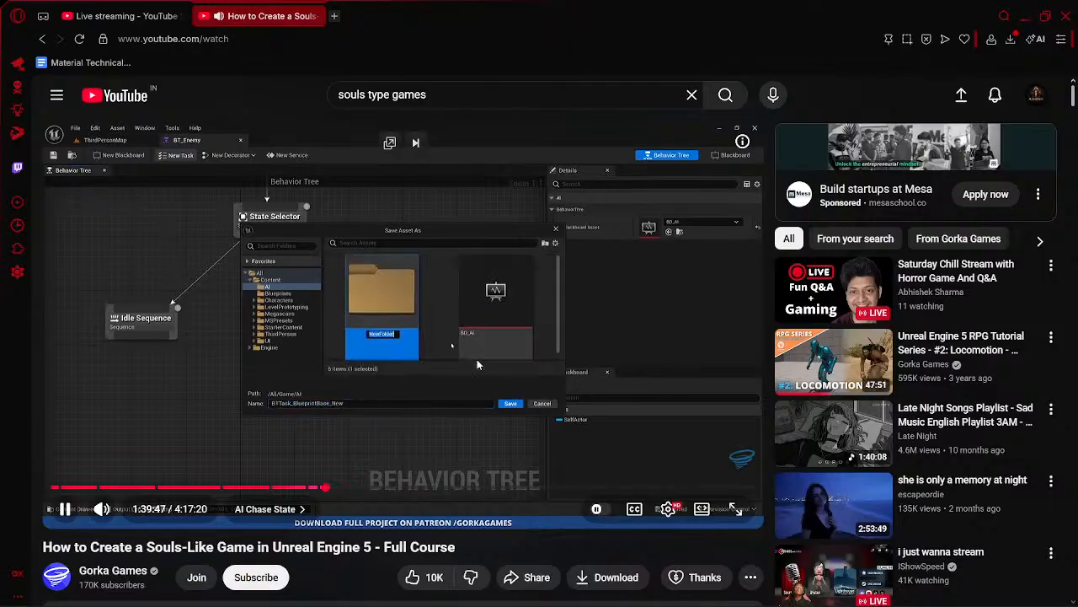
{"action": "left_click", "coordinate": [319, 273]}
{"action": "left_click", "coordinate": [319, 273]}
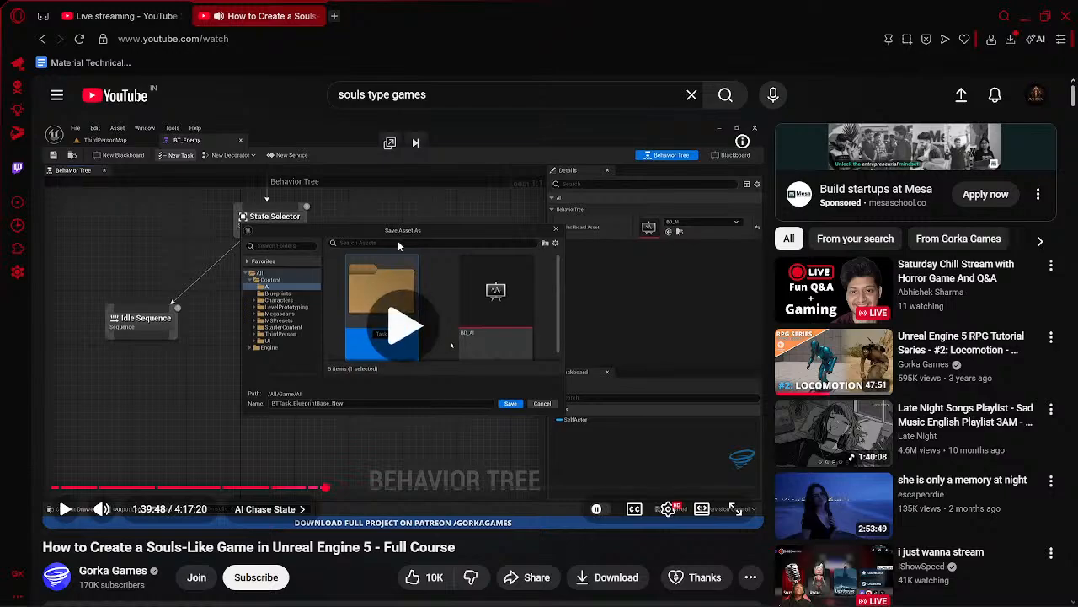
- In Unreal Editor, start a new behavior tree task and create and open a Tasks folder inside Content/AI to save it in
{"action": "key", "text": "alt+Tab"}
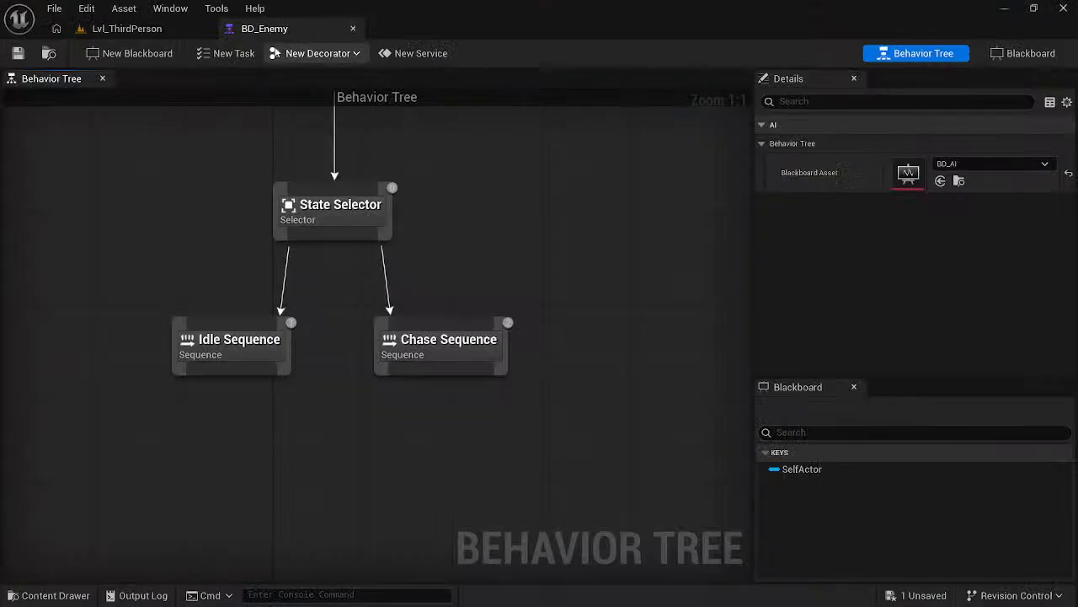
{"action": "left_click", "coordinate": [234, 52]}
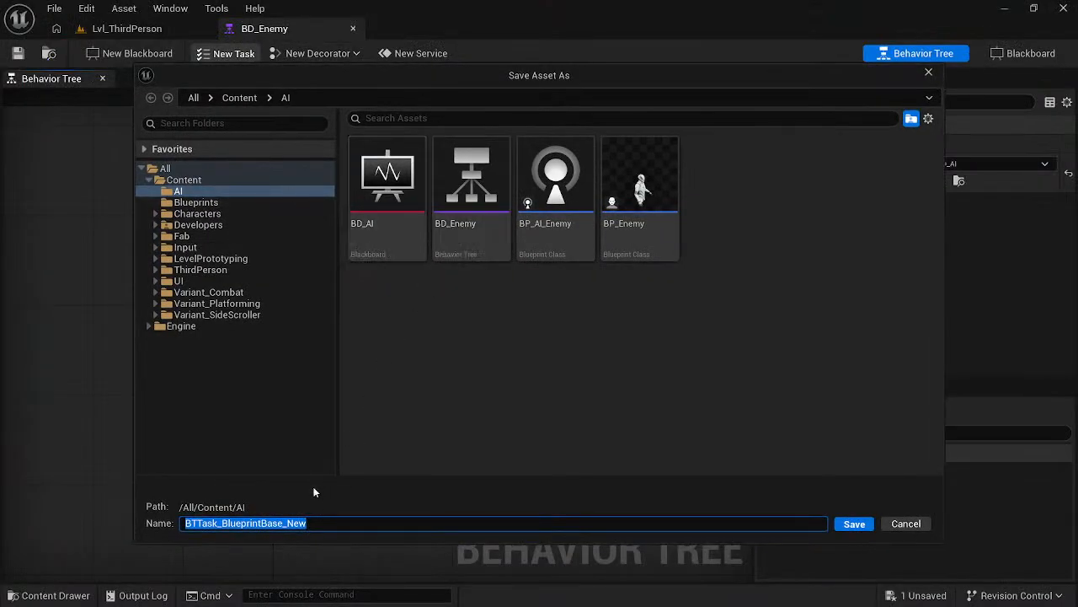
{"action": "right_click", "coordinate": [513, 320]}
{"action": "left_click", "coordinate": [563, 354]}
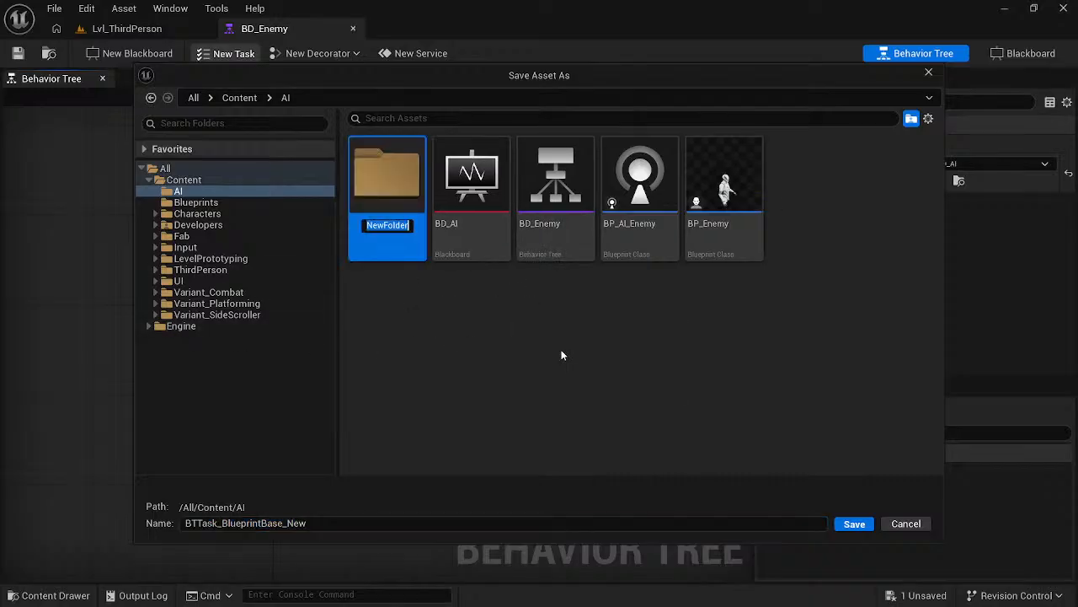
{"action": "type", "text": "Tasks"}
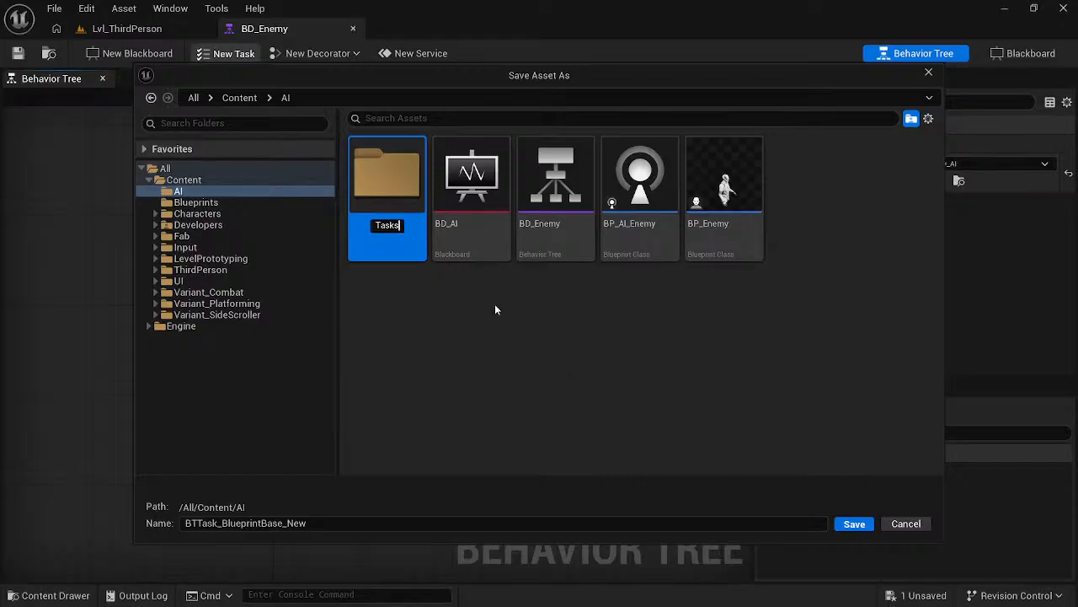
{"action": "key", "text": "Return"}
{"action": "double_click", "coordinate": [404, 231]}
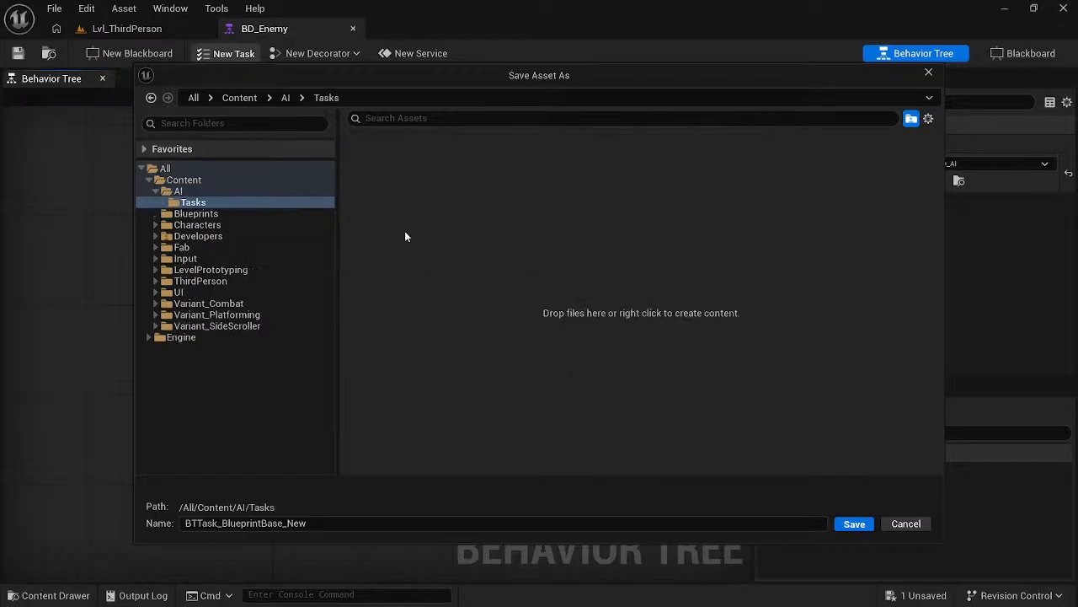
- Check the course video, and in Unreal Editor save the new task in the Tasks folder as Task_ChaseTarget
{"action": "key", "text": "alt+Tab"}
{"action": "key", "text": "Tab"}
{"action": "left_click", "coordinate": [429, 335]}
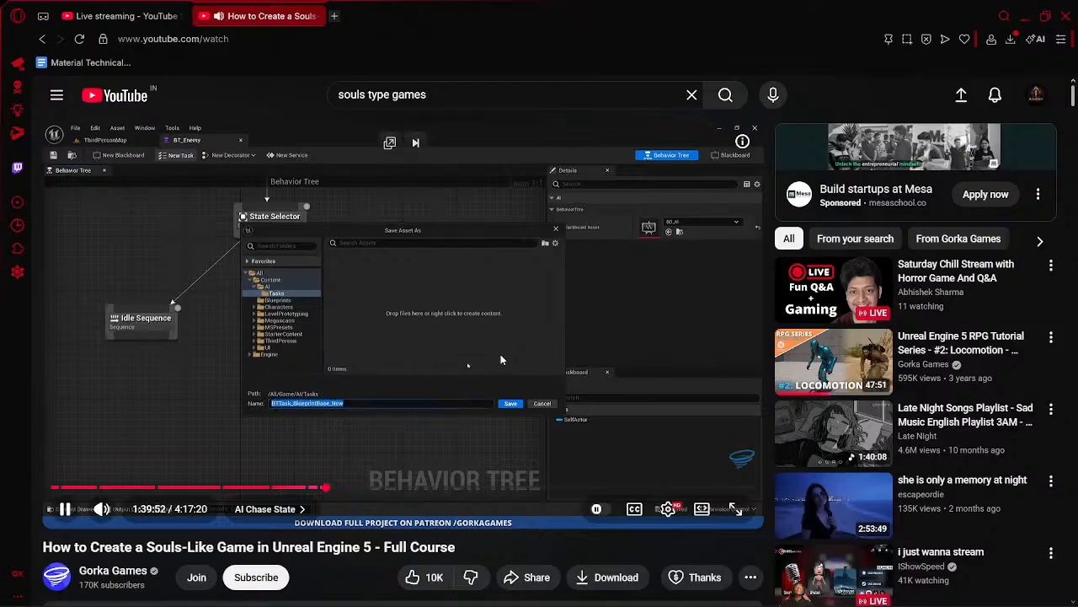
{"action": "key", "text": "alt+Tab"}
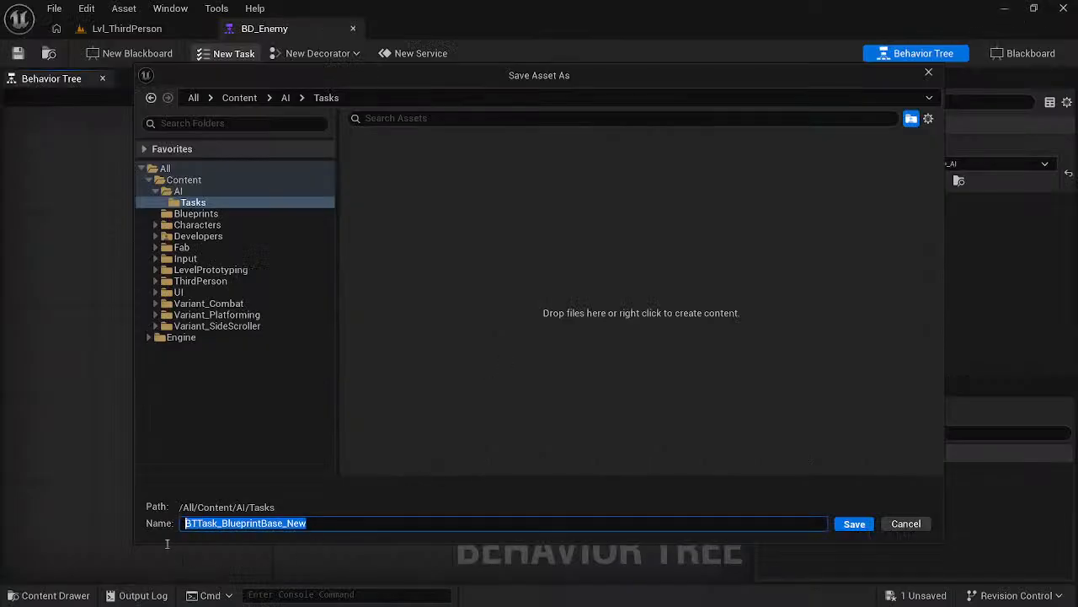
{"action": "type", "text": "T"}
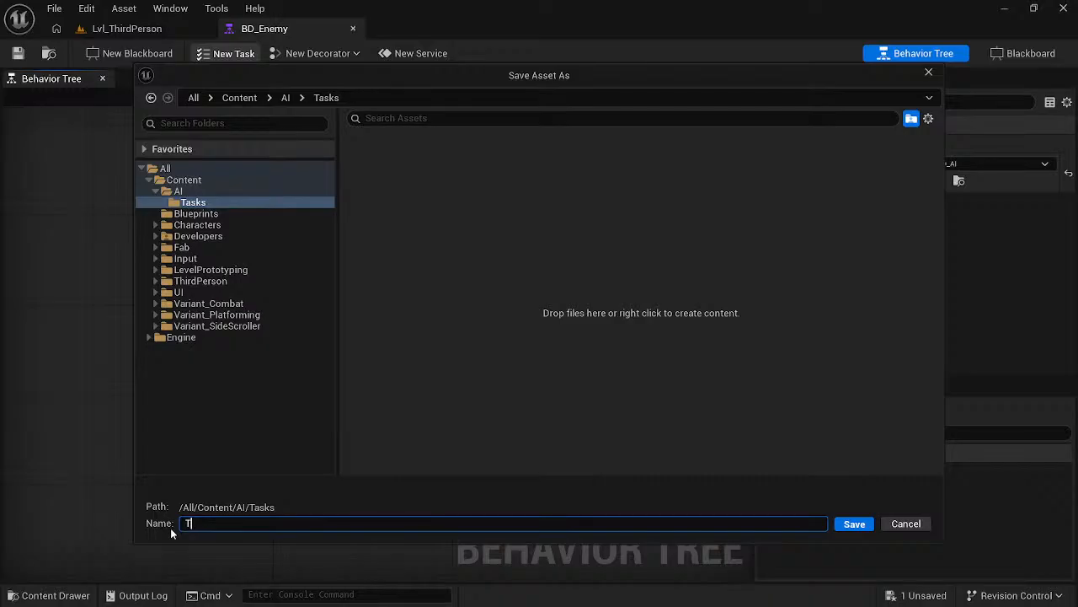
{"action": "type", "text": "ask_CHa"}
{"action": "key", "text": "BackSpace"}
{"action": "key", "text": "BackSpace"}
{"action": "type", "text": "haseTrge"}
{"action": "key", "text": "BackSpace"}
{"action": "key", "text": "BackSpace"}
{"action": "key", "text": "BackSpace"}
{"action": "type", "text": "arget"}
{"action": "key", "text": "Return"}
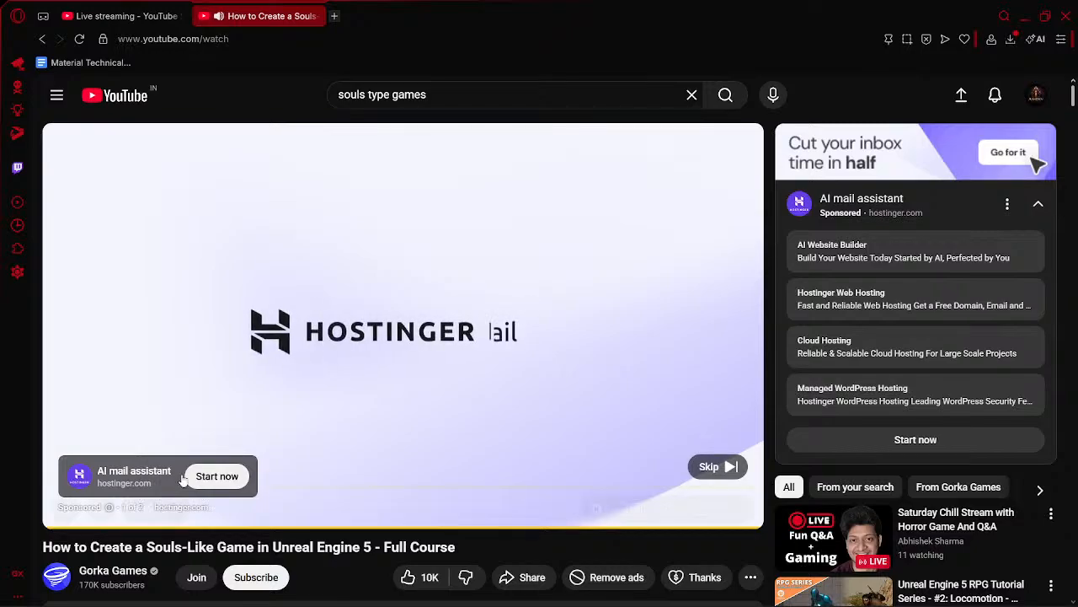
- Skip the course video's ad, and check the livestream dashboard in YouTube Studio and the new task's blueprint in Unreal Editor
{"action": "left_click", "coordinate": [718, 467]}
{"action": "left_click", "coordinate": [118, 16]}
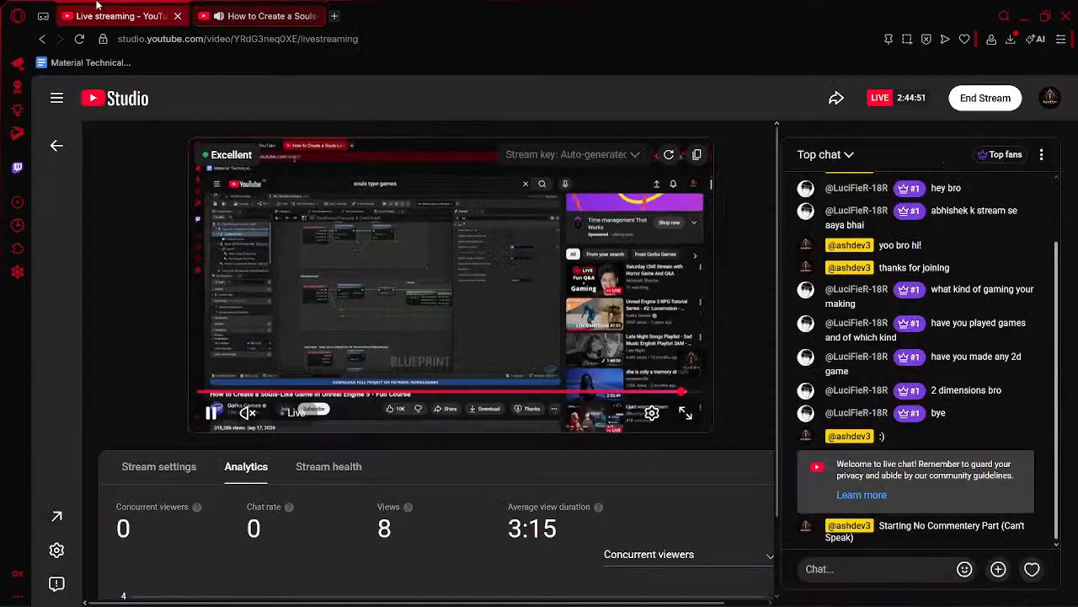
{"action": "left_click", "coordinate": [243, 12]}
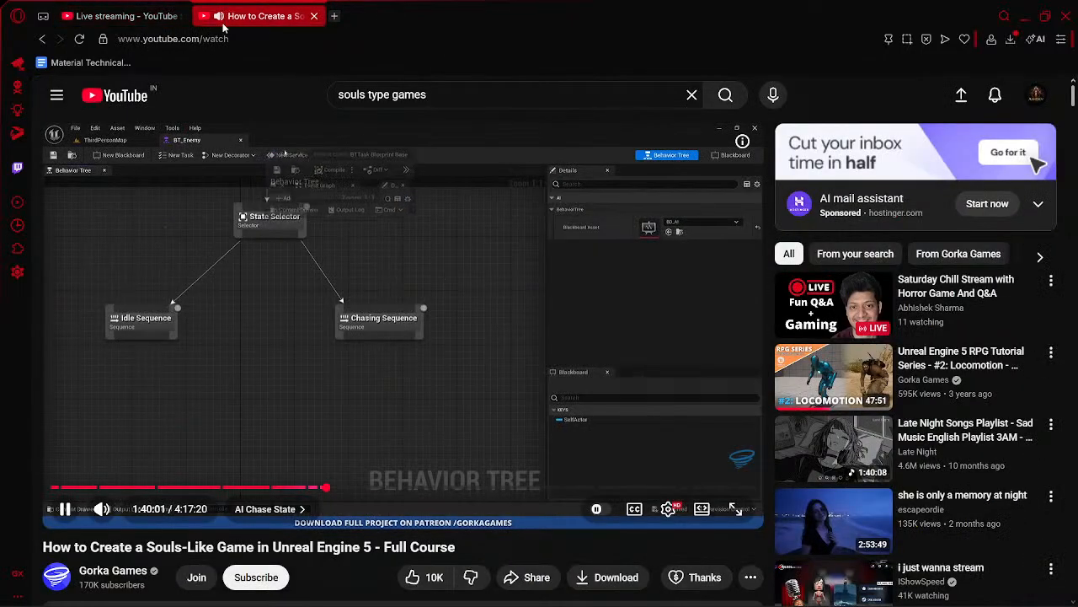
{"action": "left_click", "coordinate": [426, 325]}
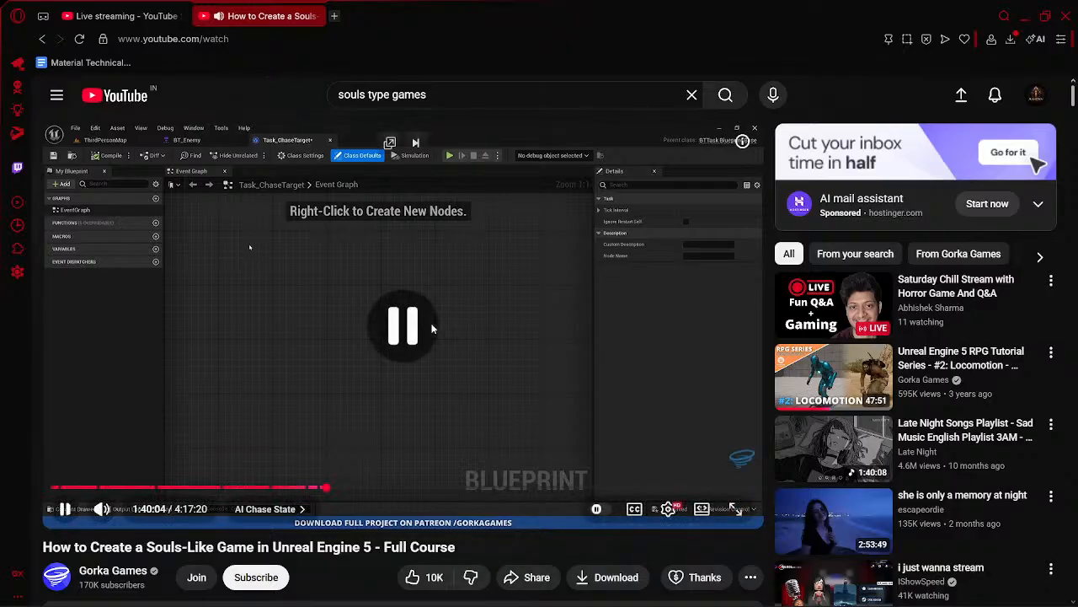
{"action": "left_click", "coordinate": [127, 16]}
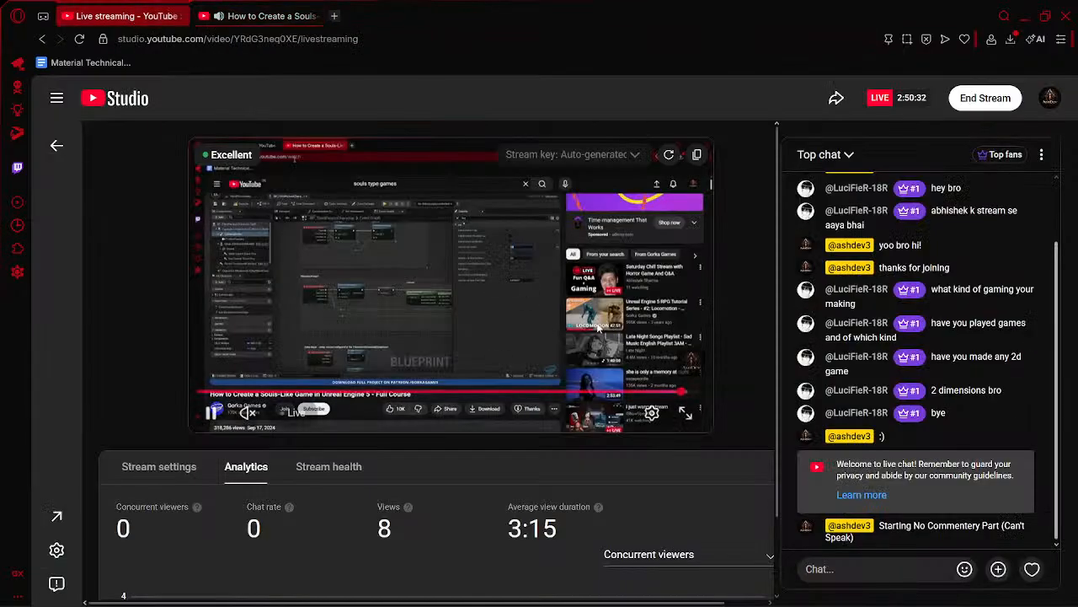
{"action": "key", "text": "alt+Tab"}
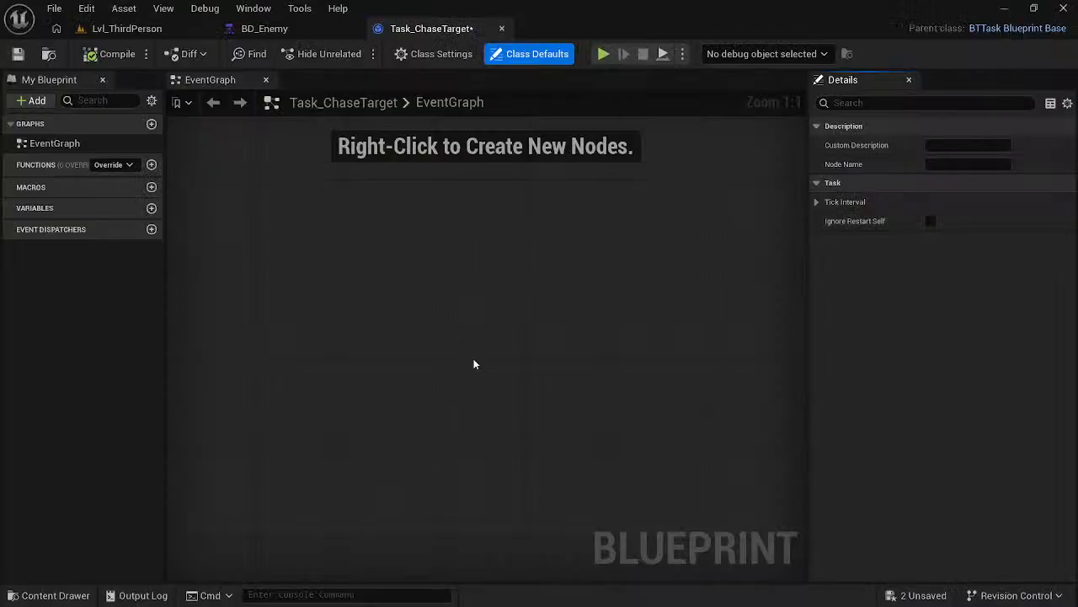
{"action": "key", "text": "alt+Tab"}
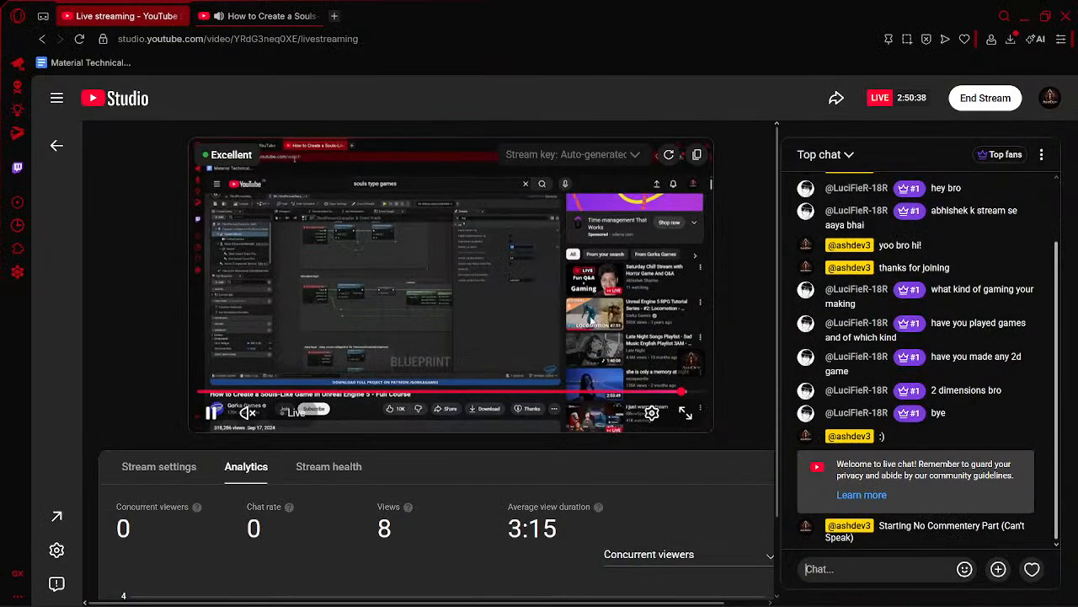
- Return to the course video and rewind it to replay the part where the Task_ChaseTarget blueprint is opened
{"action": "left_click", "coordinate": [262, 16]}
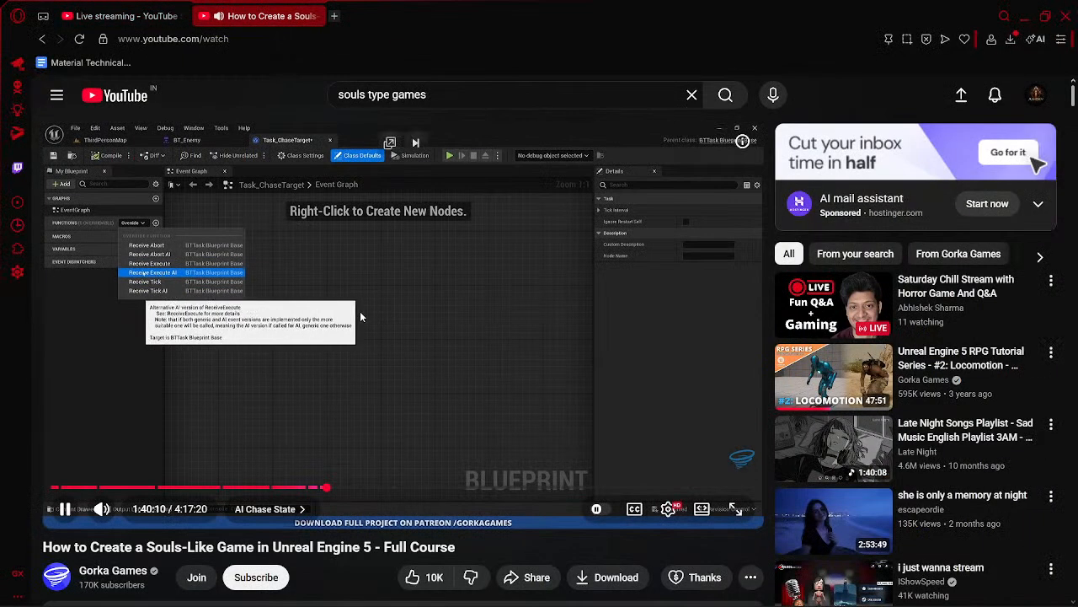
{"action": "left_click", "coordinate": [362, 311]}
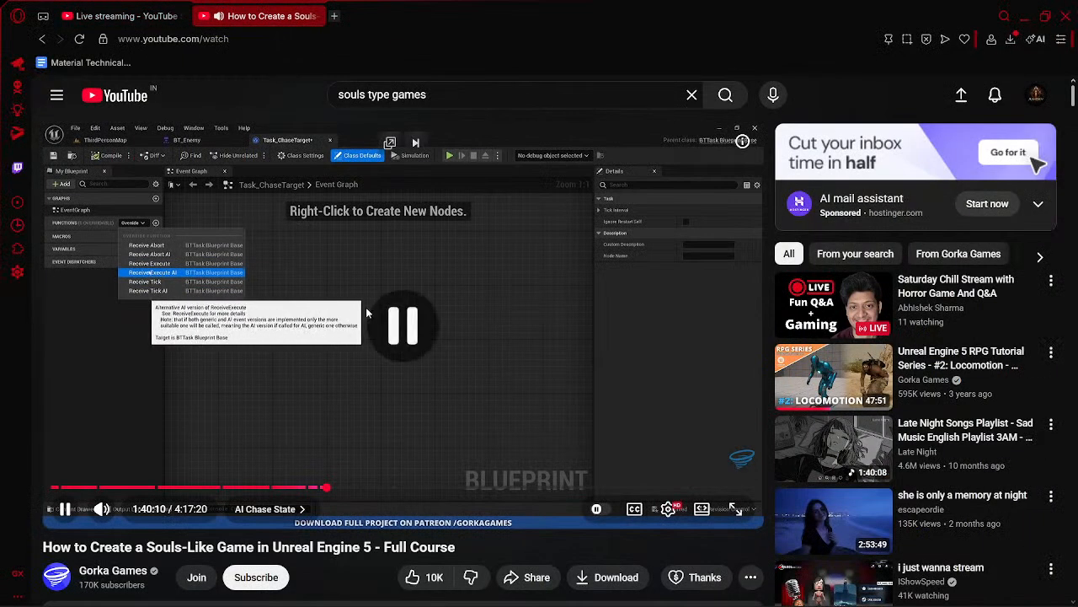
{"action": "key", "text": "Left"}
{"action": "key", "text": "Left"}
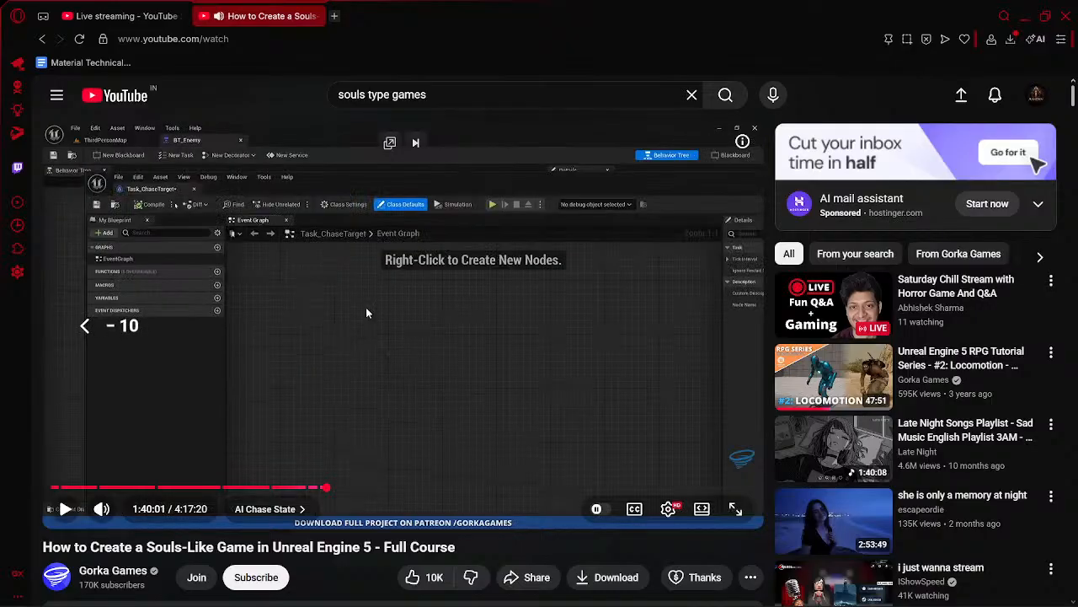
{"action": "left_click", "coordinate": [269, 258]}
{"action": "key", "text": "Left"}
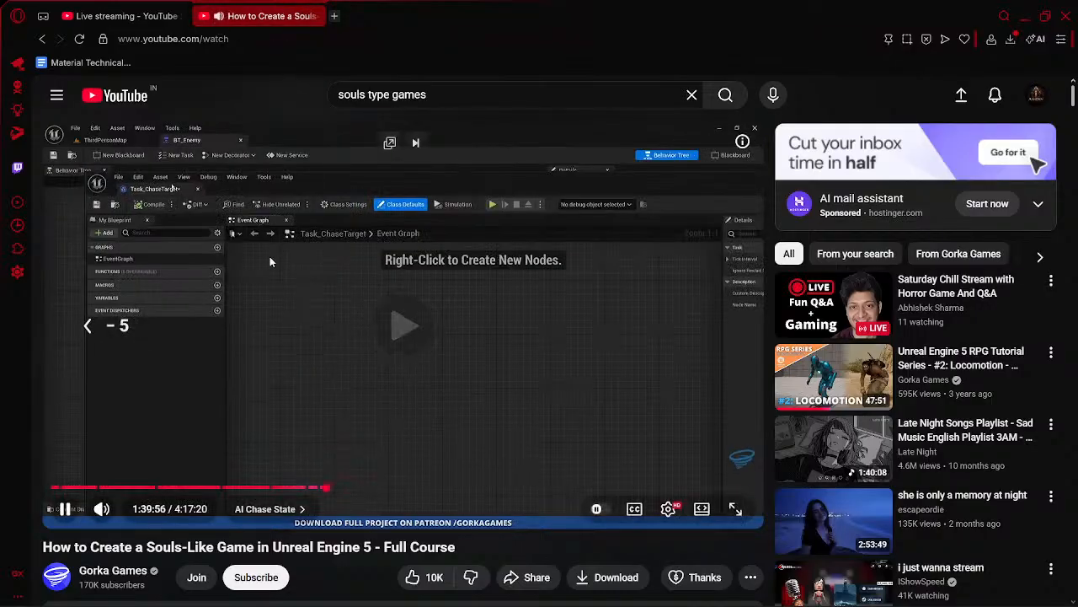
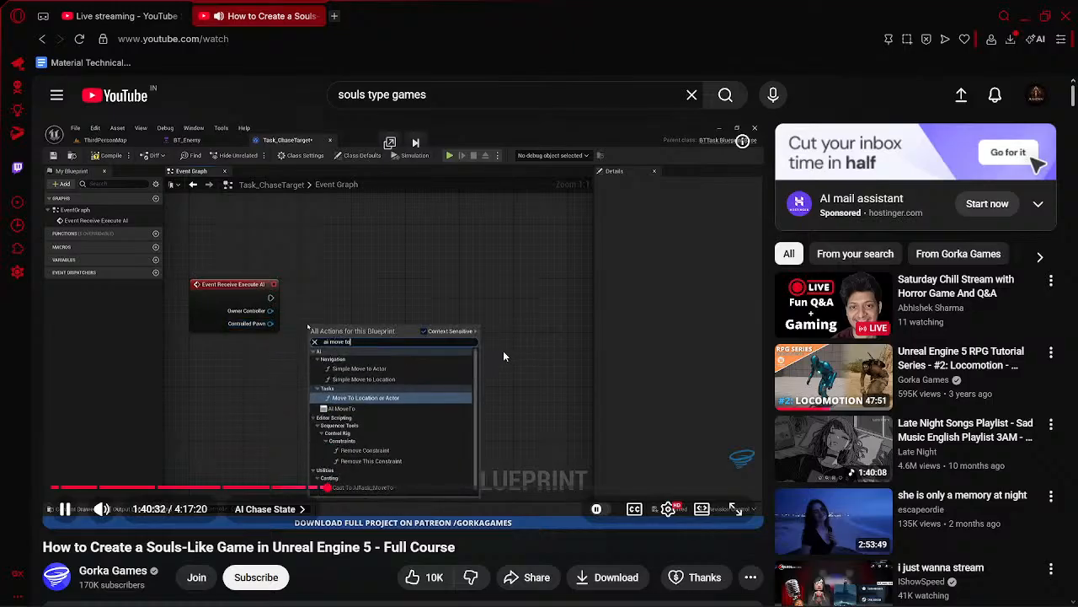
- In Unreal Editor, add an AI MoveTo node to Task_ChaseTarget and connect Event Receive Execute AI's execution output to it
{"action": "key", "text": "alt+Tab"}
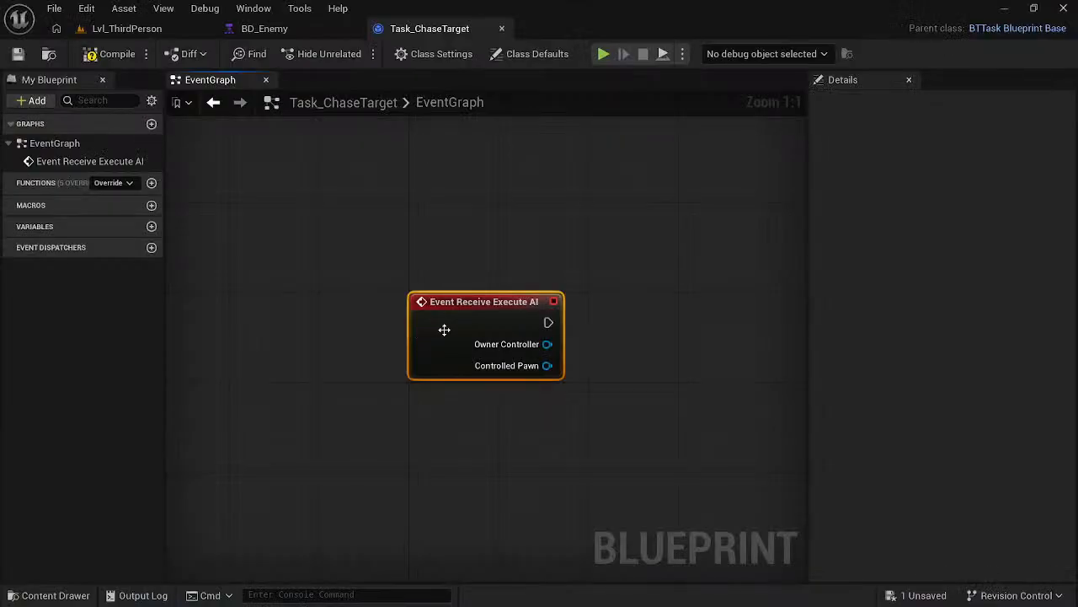
{"action": "right_click", "coordinate": [654, 332]}
{"action": "type", "text": "ai mov"}
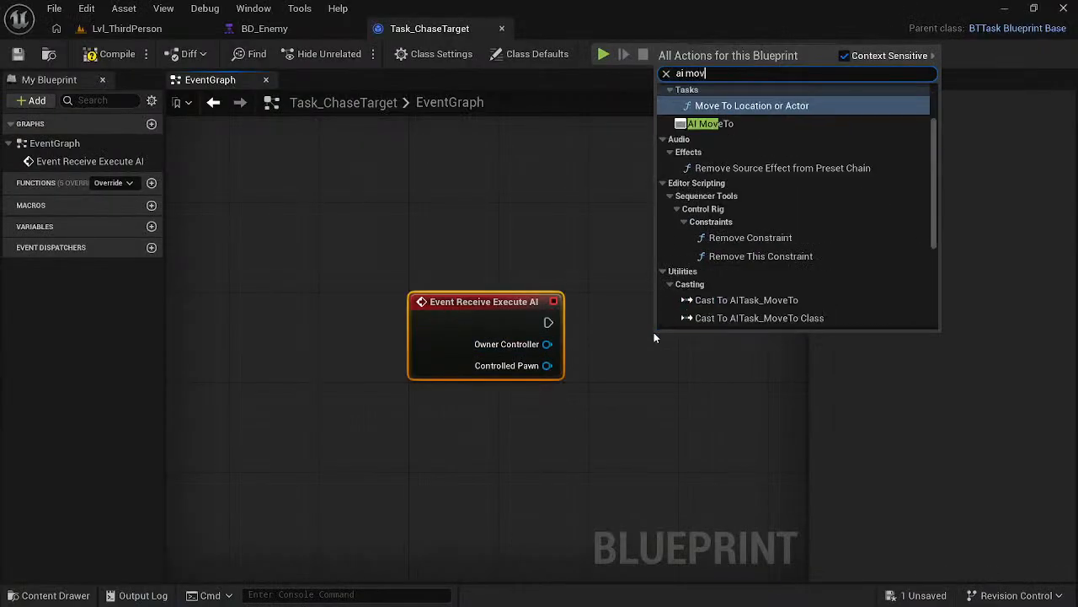
{"action": "type", "text": "e t"}
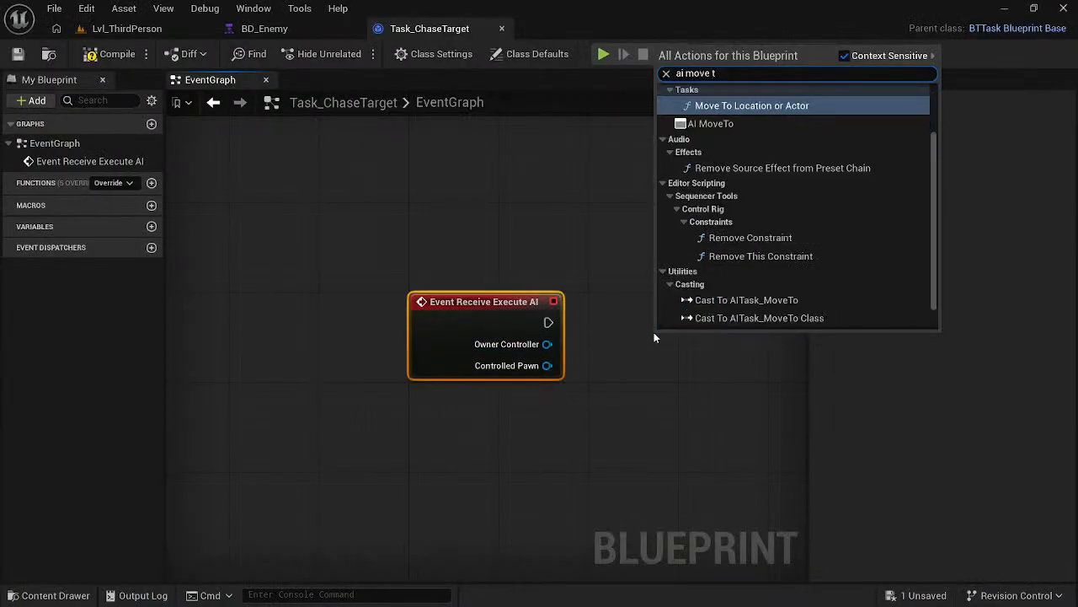
{"action": "left_click", "coordinate": [716, 122]}
{"action": "left_click_drag", "start_coordinate": [672, 346], "coordinate": [661, 302]}
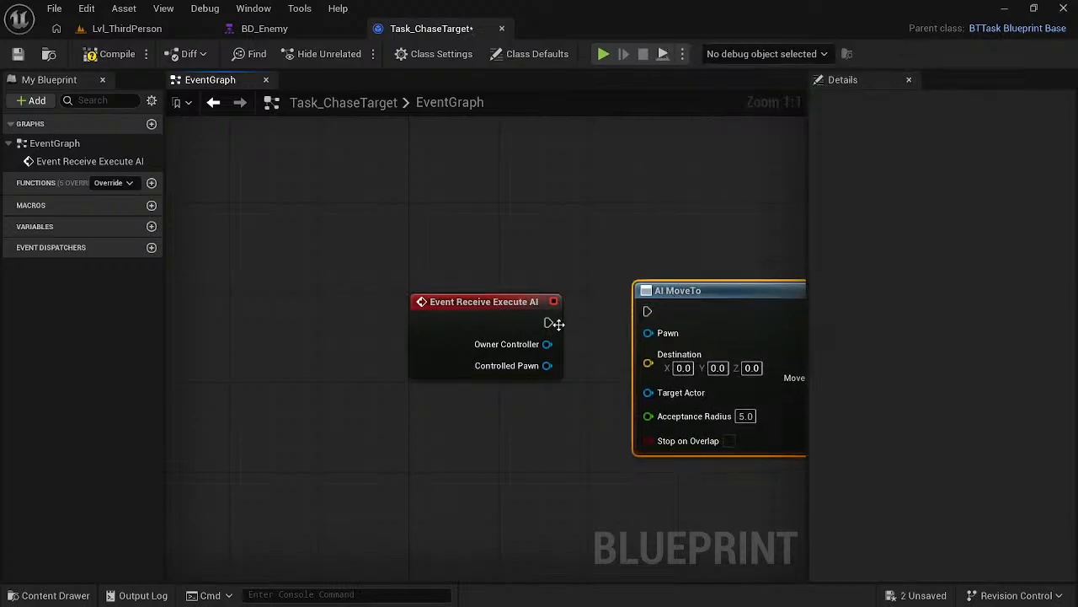
{"action": "left_click_drag", "start_coordinate": [555, 324], "coordinate": [647, 313]}
- Check the course video, and in Unreal Editor connect the event's Controlled Pawn to AI MoveTo's Pawn input
{"action": "key", "text": "alt+Tab"}
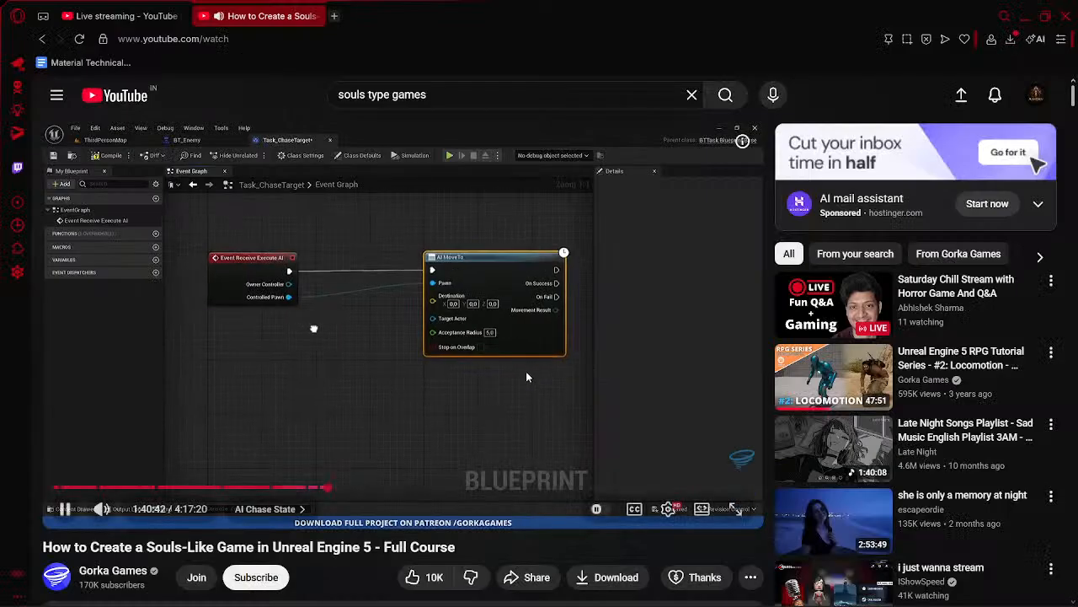
{"action": "left_click", "coordinate": [458, 367]}
{"action": "key", "text": "alt+Tab"}
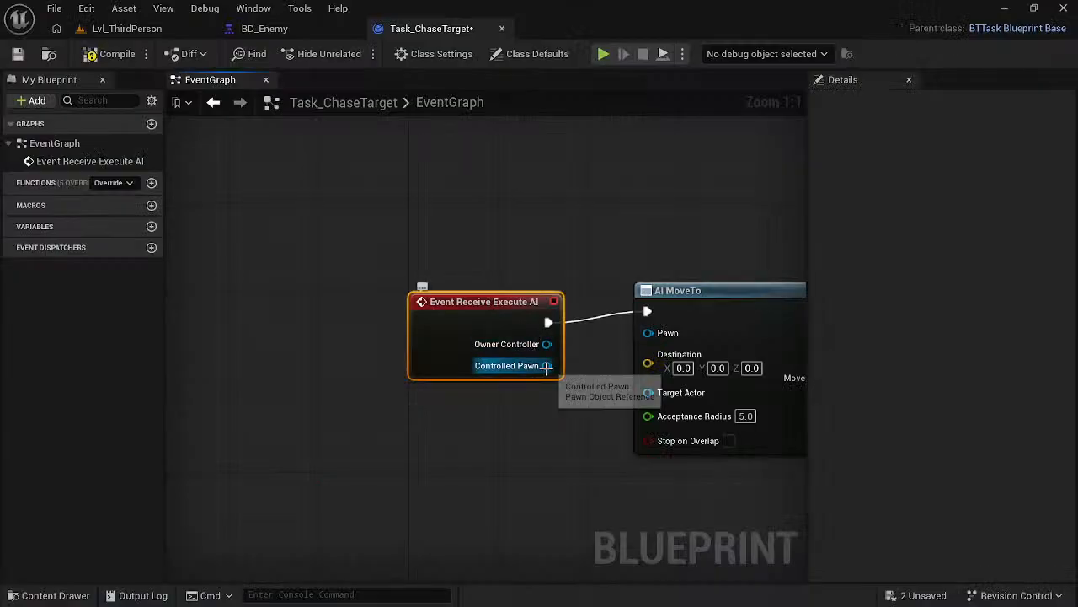
{"action": "left_click_drag", "start_coordinate": [547, 366], "coordinate": [648, 333]}
- Watch the course video's next part, and in Unreal Editor connect a new Get Player Character node to AI MoveTo's Target Actor
{"action": "key", "text": "alt+Tab"}
{"action": "left_click", "coordinate": [474, 349]}
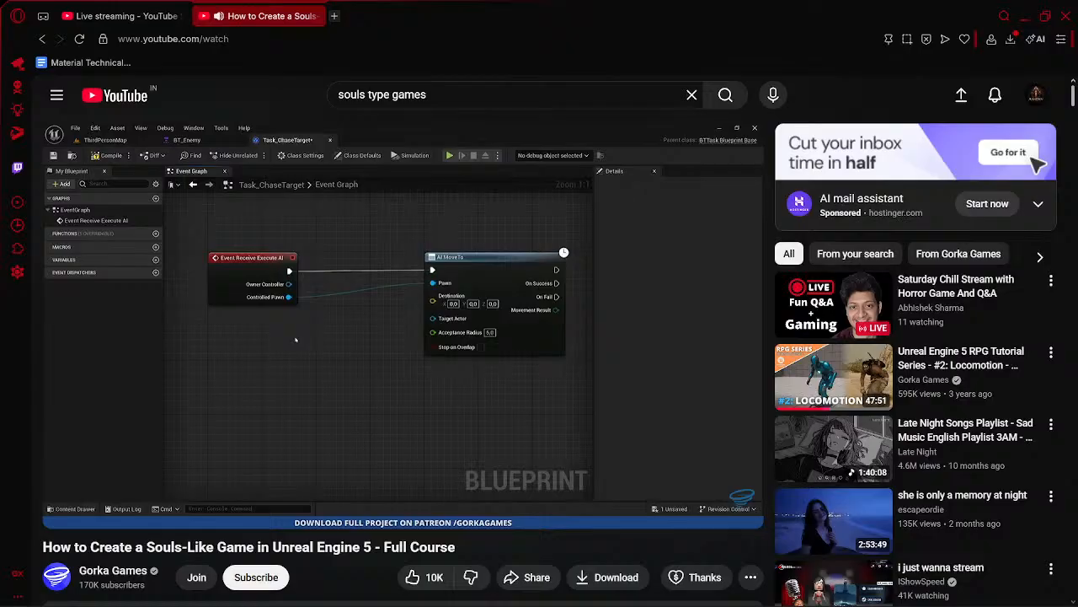
{"action": "left_click", "coordinate": [479, 333]}
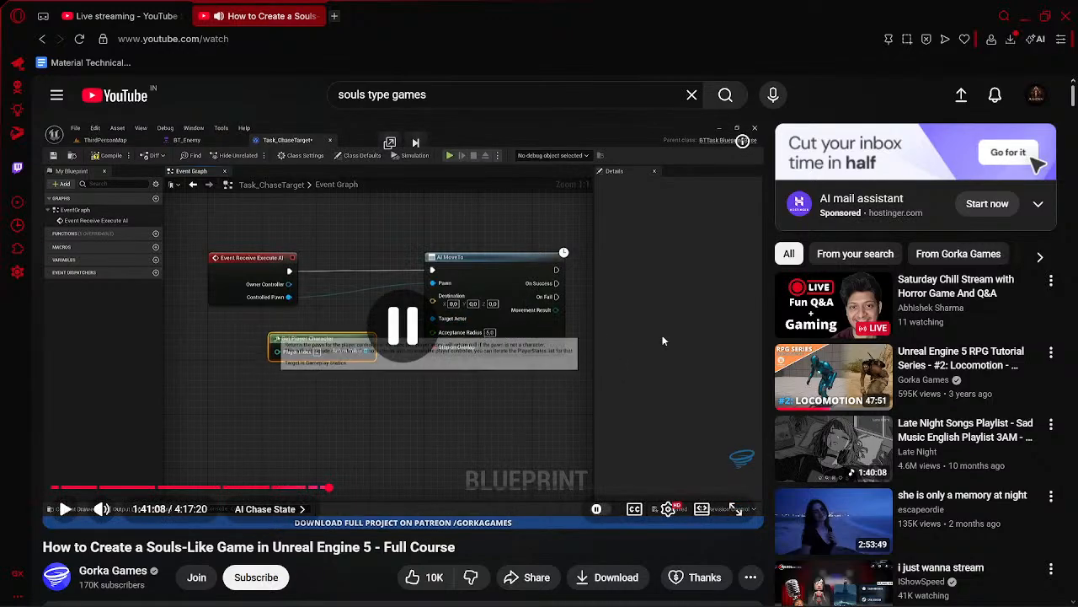
{"action": "key", "text": "alt+Tab"}
{"action": "left_click_drag", "start_coordinate": [648, 393], "coordinate": [550, 440]}
{"action": "type", "text": "pla"}
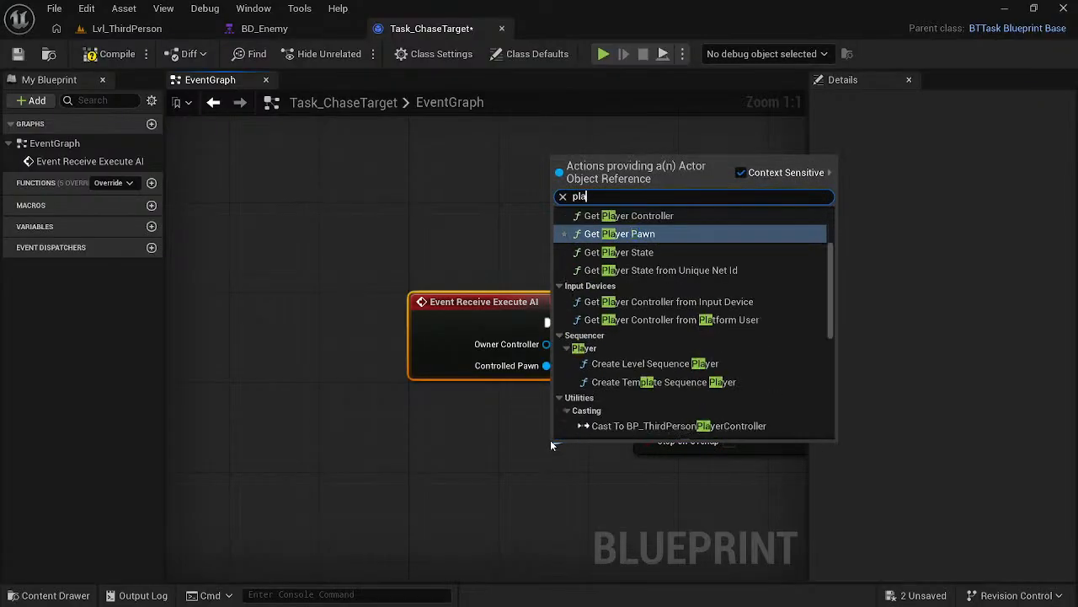
{"action": "type", "text": "yer cha"}
{"action": "key", "text": "Return"}
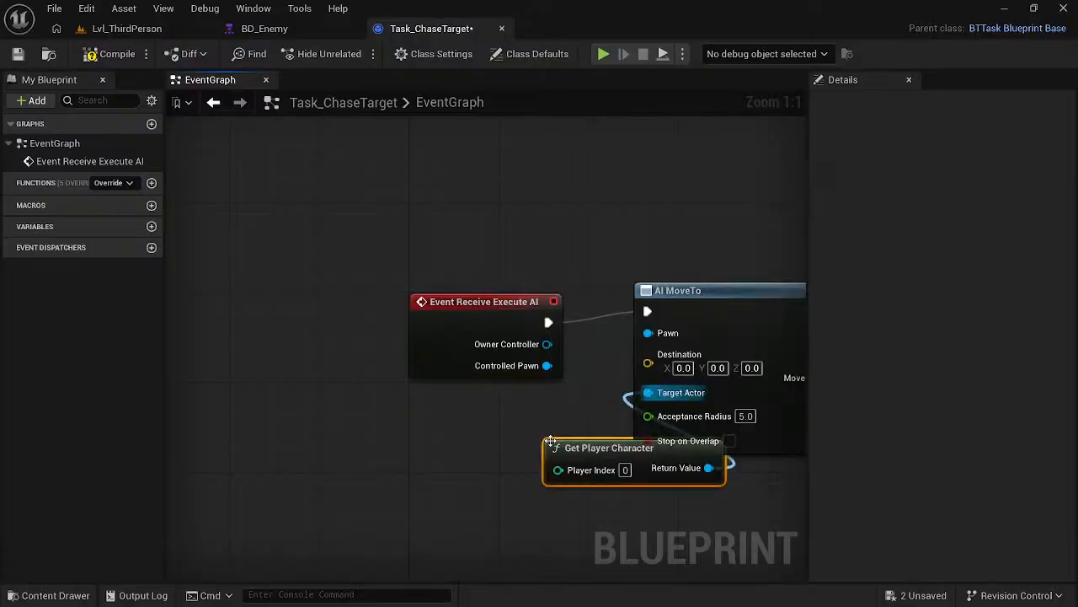
{"action": "left_click_drag", "start_coordinate": [596, 446], "coordinate": [434, 436]}
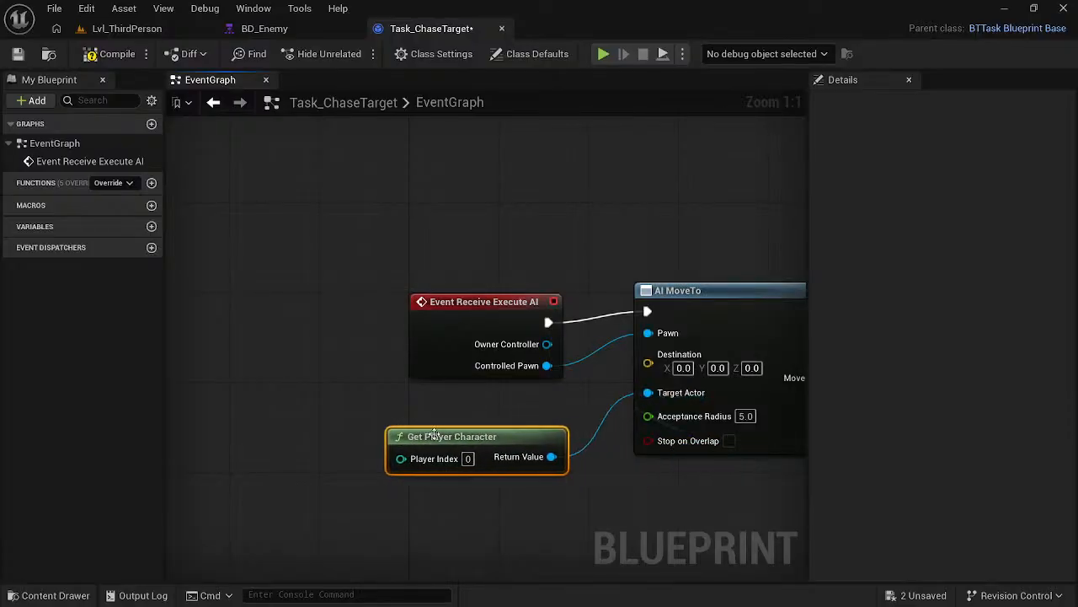
- Resume the course video, and in Unreal Editor compile and save Task_ChaseTarget
{"action": "key", "text": "alt+Tab"}
{"action": "left_click", "coordinate": [442, 373]}
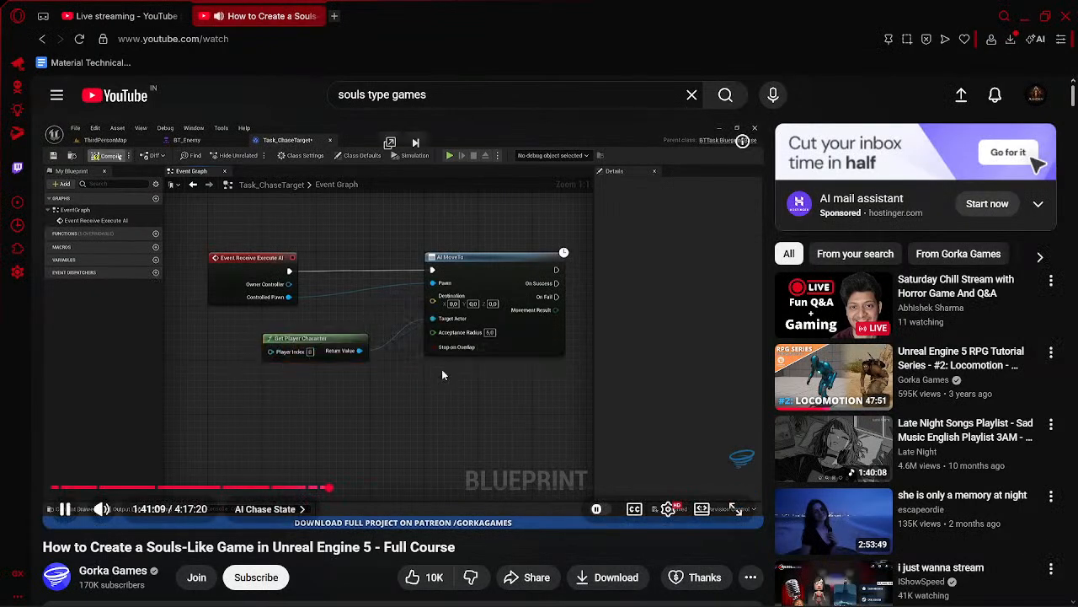
{"action": "key", "text": "alt+Tab"}
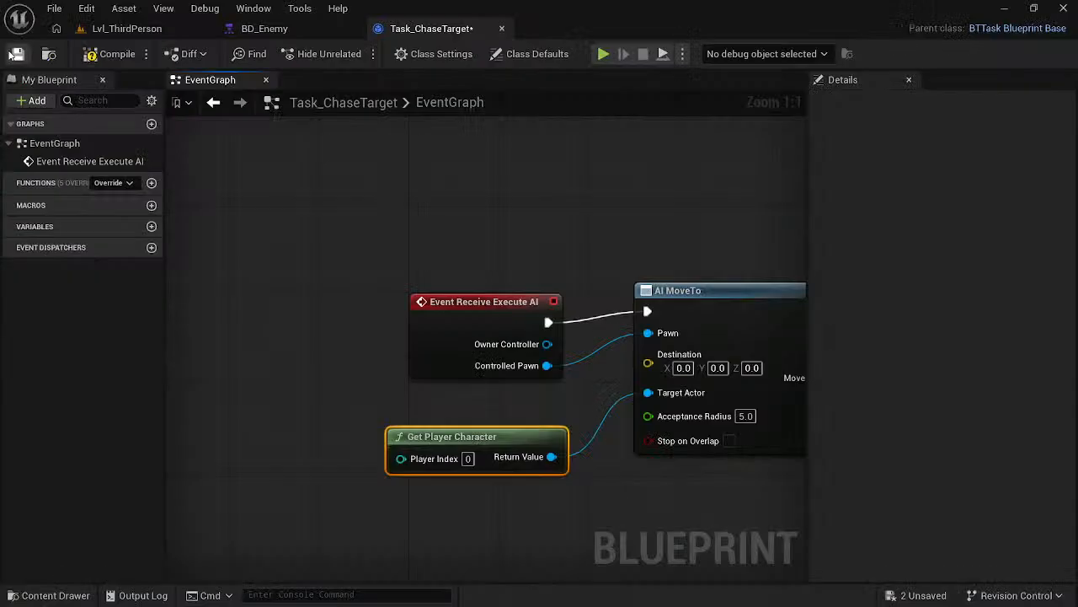
{"action": "left_click", "coordinate": [82, 56]}
- Check the value in the course video, and in Unreal Editor set AI MoveTo's Acceptance Radius to 120
{"action": "key", "text": "alt+Tab"}
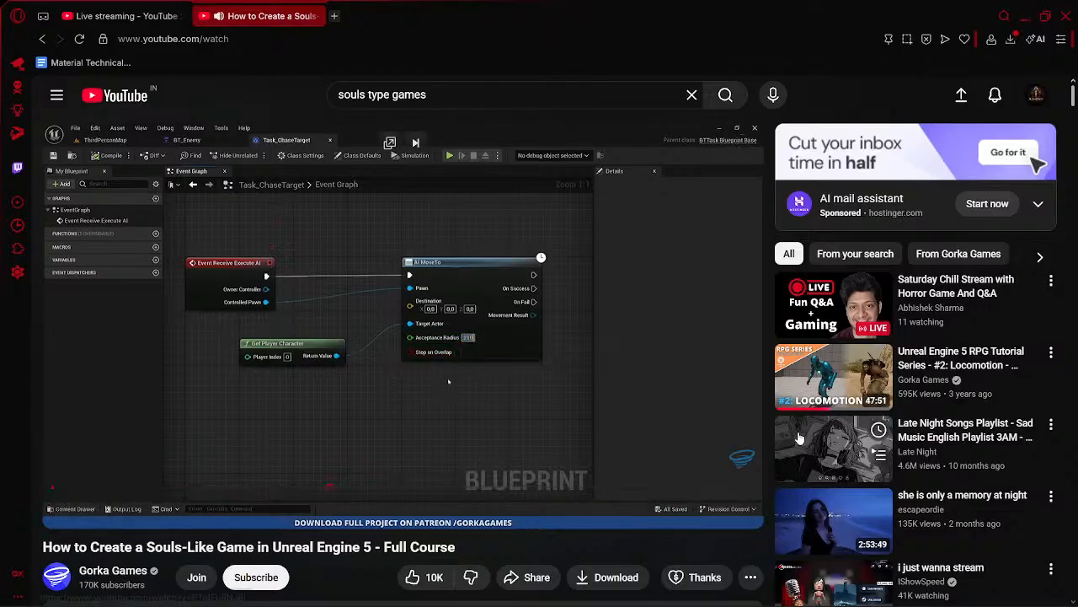
{"action": "key", "text": "alt+Tab"}
{"action": "key", "text": "alt+Tab"}
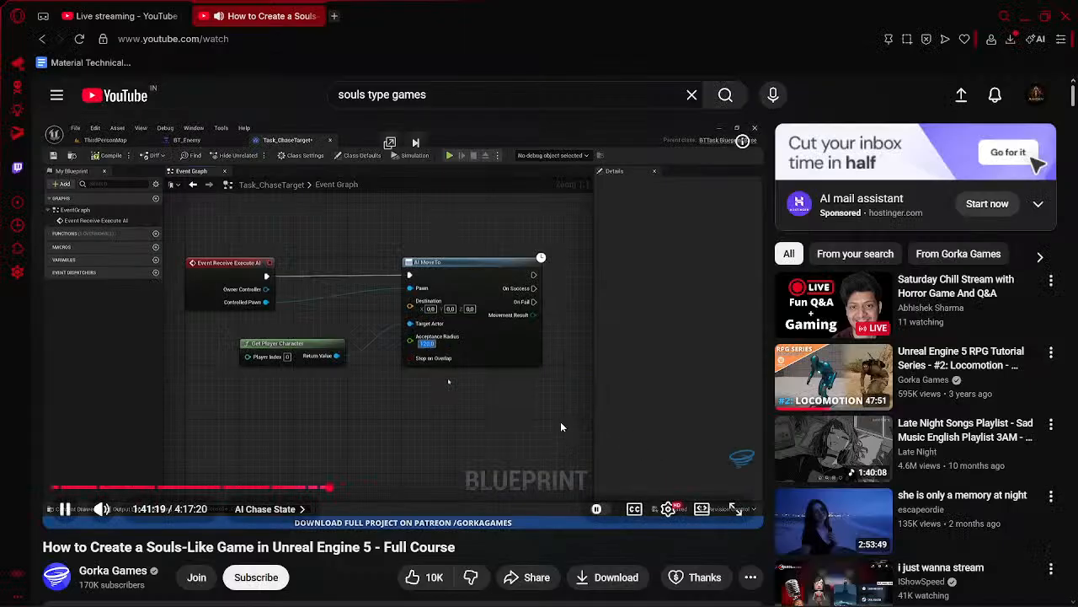
{"action": "key", "text": "alt+Tab"}
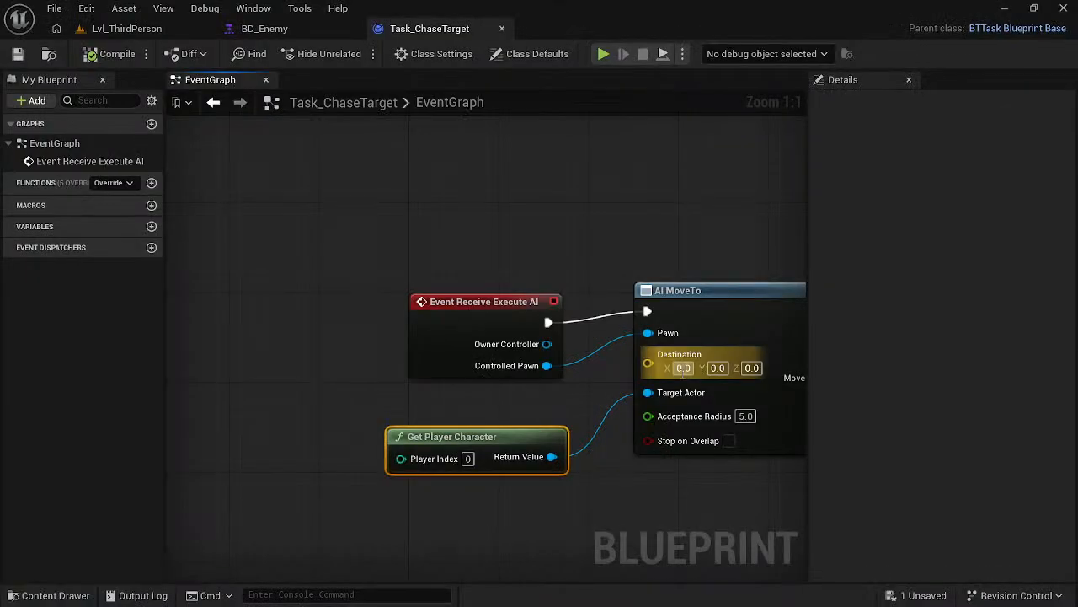
{"action": "key", "text": "alt+Tab"}
{"action": "key", "text": "alt+Tab"}
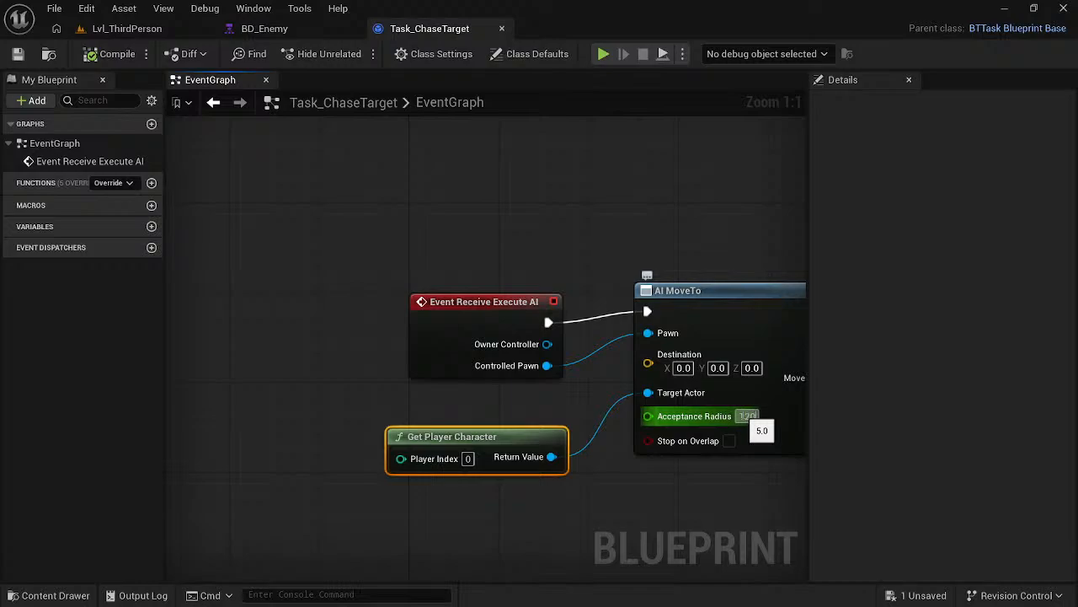
- Pause the course video, and in Unreal Editor add a Finish Execute node from AI MoveTo's On Success with Success enabled
{"action": "right_click_drag", "start_coordinate": [632, 513], "coordinate": [270, 474]}
{"action": "key", "text": "alt+Tab"}
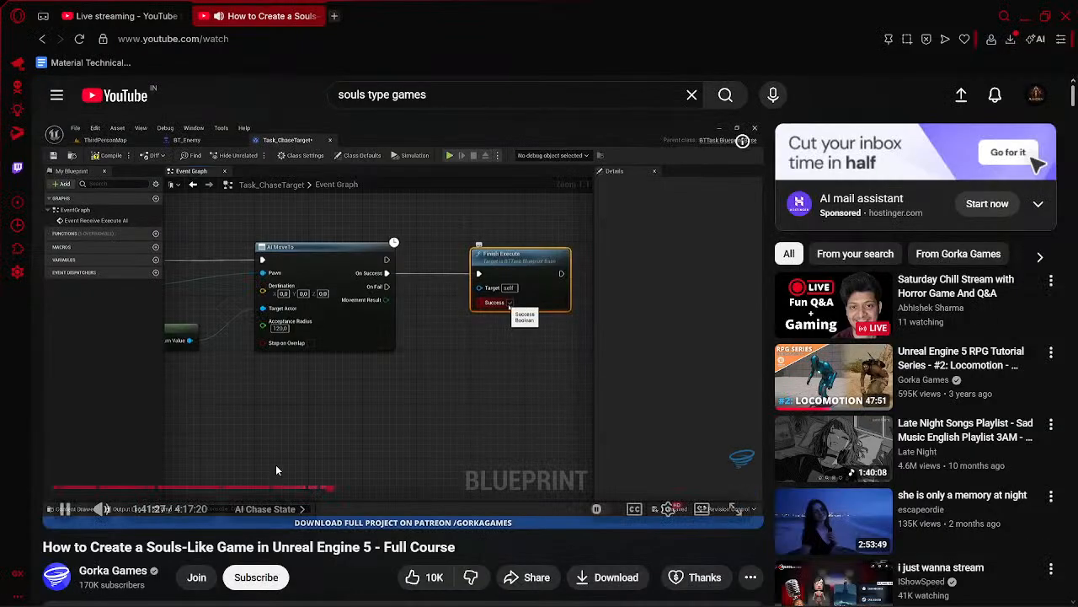
{"action": "left_click", "coordinate": [362, 375]}
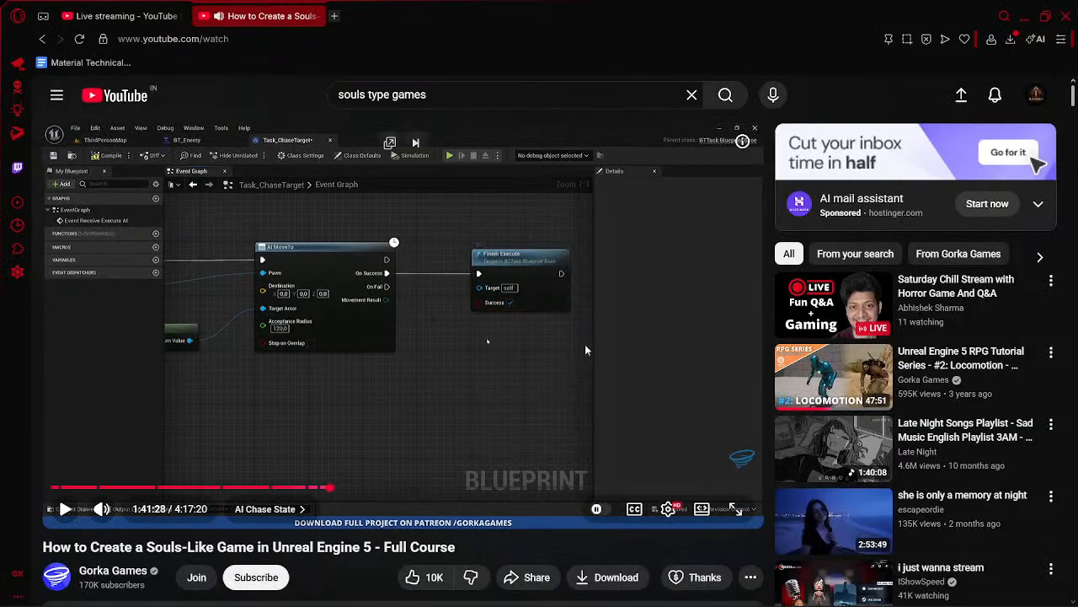
{"action": "key", "text": "alt+Tab"}
{"action": "left_click_drag", "start_coordinate": [502, 313], "coordinate": [632, 309]}
{"action": "type", "text": "finish"}
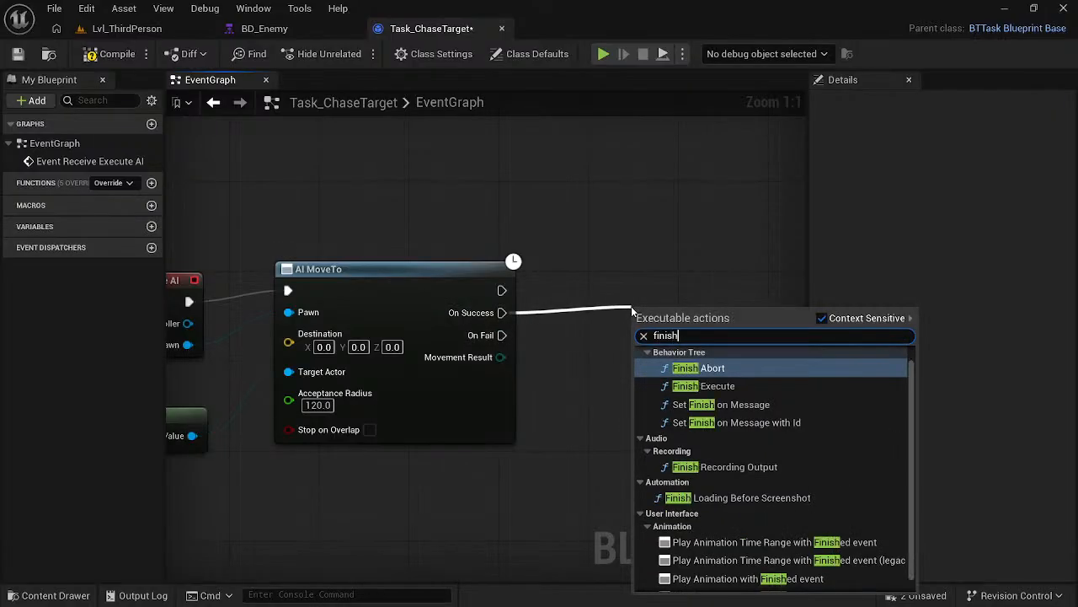
{"action": "key", "text": "Down"}
{"action": "key", "text": "Return"}
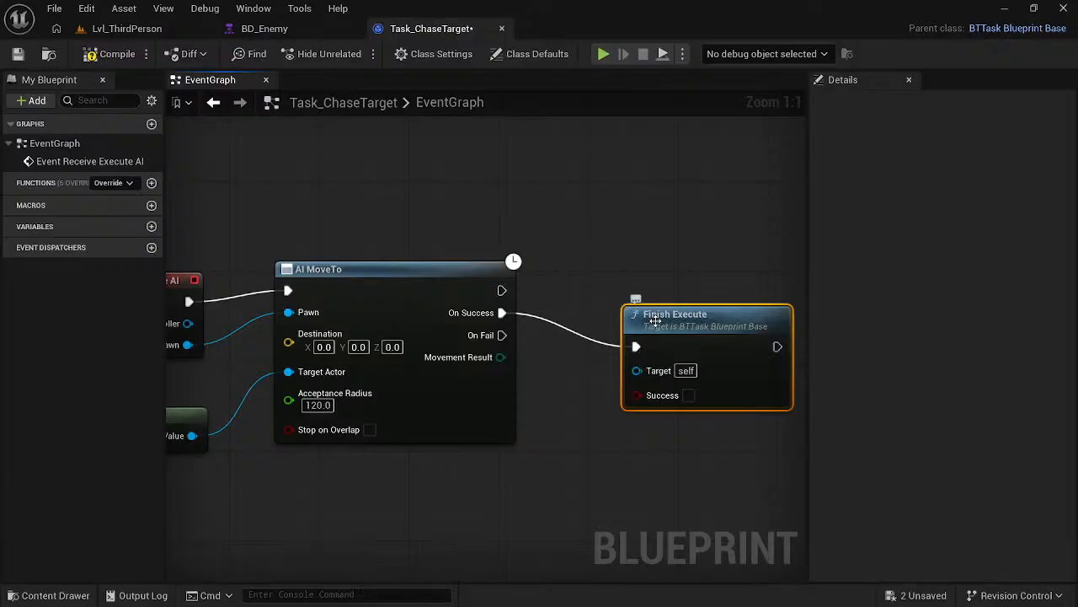
{"action": "left_click_drag", "start_coordinate": [656, 320], "coordinate": [662, 296]}
- Check the course video, and in Unreal Editor duplicate Finish Execute, connect the copy to AI MoveTo's On Fail, and disable its Success option
{"action": "key", "text": "alt+Tab"}
{"action": "left_click", "coordinate": [571, 358]}
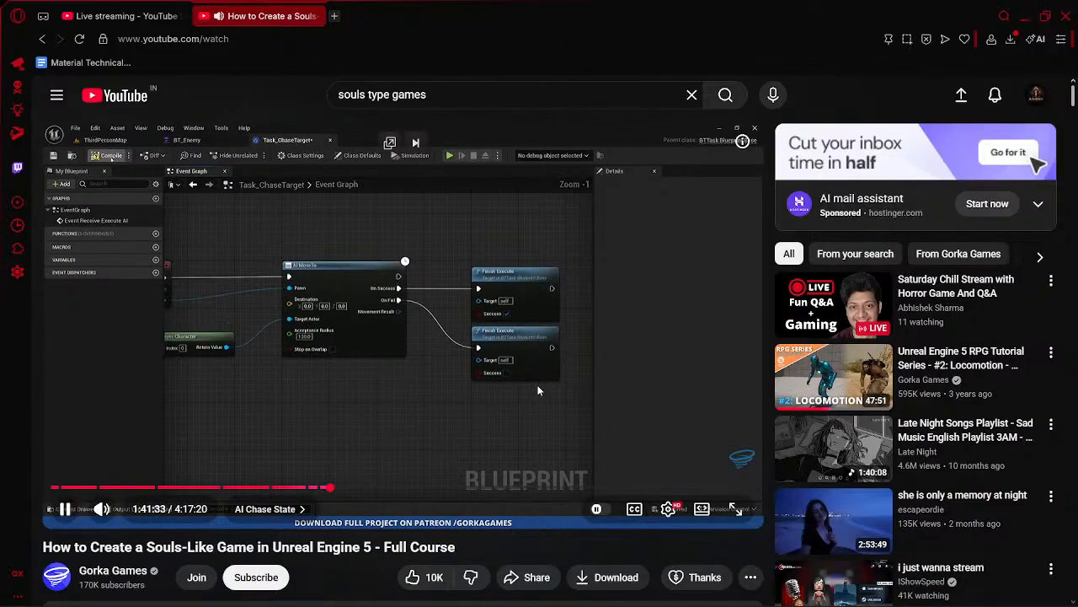
{"action": "left_click", "coordinate": [538, 390]}
{"action": "key", "text": "alt+Tab"}
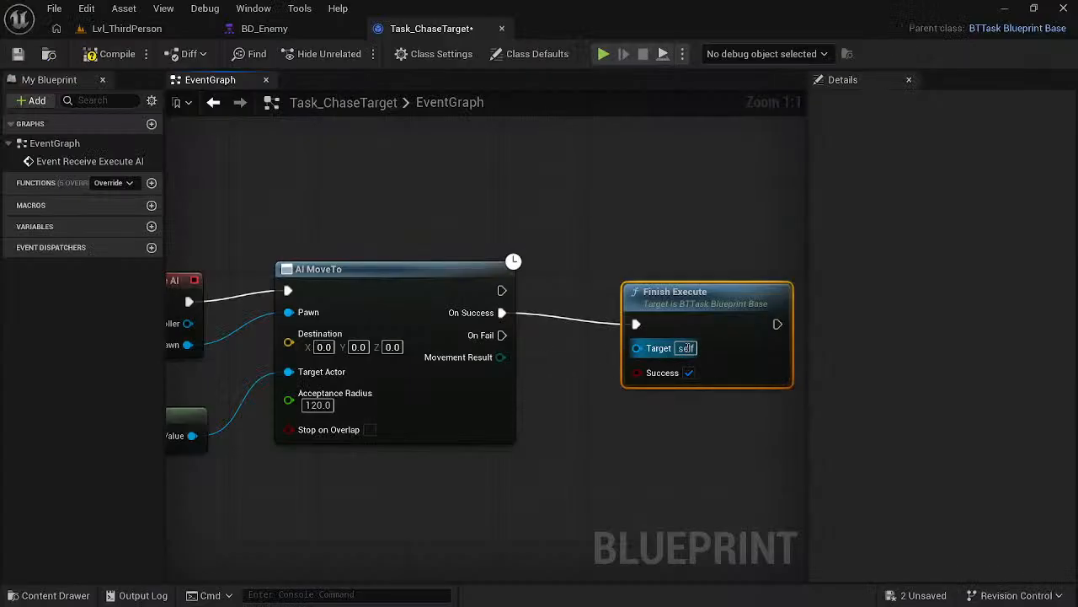
{"action": "left_click", "coordinate": [652, 422]}
{"action": "key", "text": "ctrl+v"}
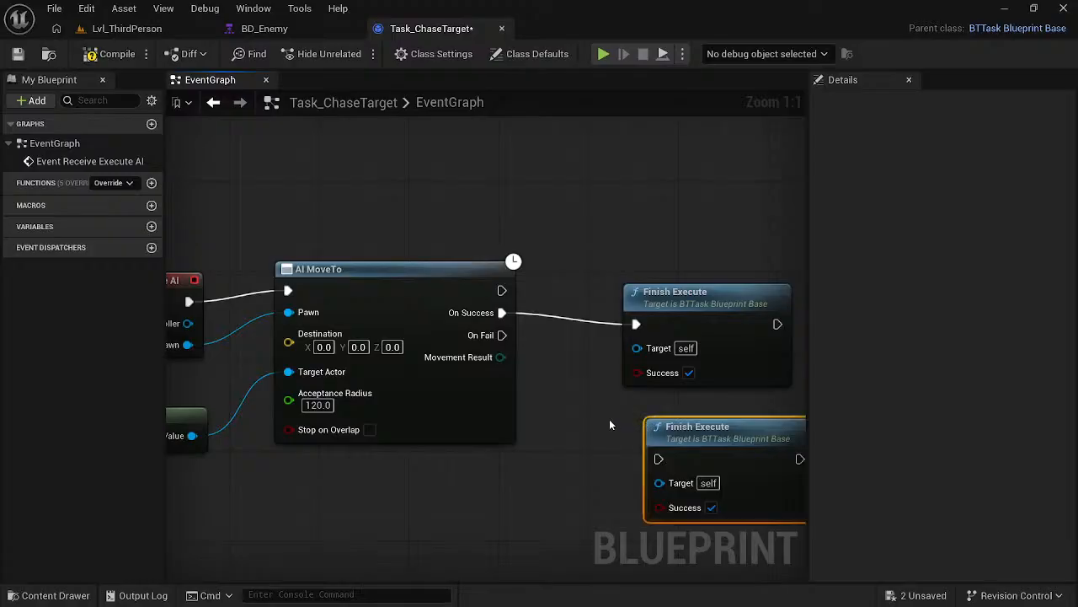
{"action": "left_click_drag", "start_coordinate": [507, 338], "coordinate": [658, 459]}
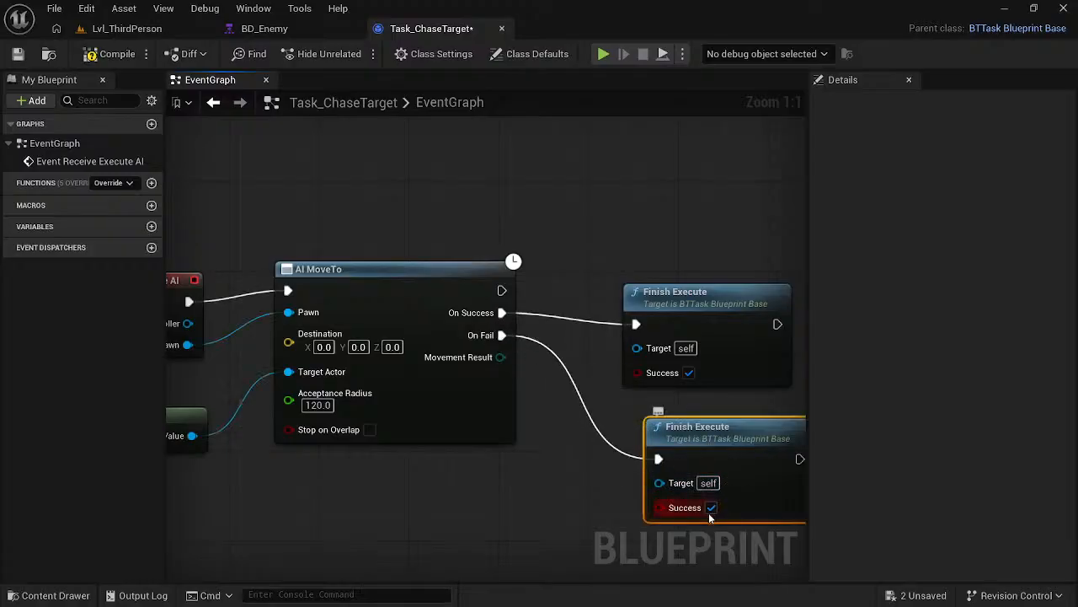
{"action": "left_click", "coordinate": [711, 508]}
{"action": "left_click", "coordinate": [486, 500]}
- Save Task_ChaseTarget and the unsaved BP_Enemy level actor
{"action": "key", "text": "ctrl+s"}
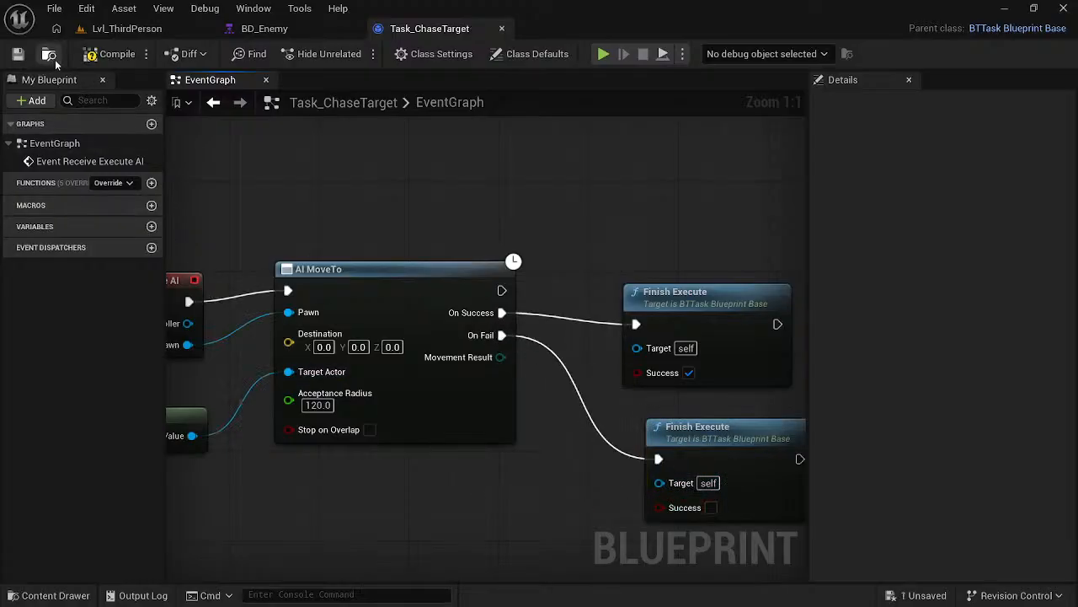
{"action": "left_click", "coordinate": [895, 598]}
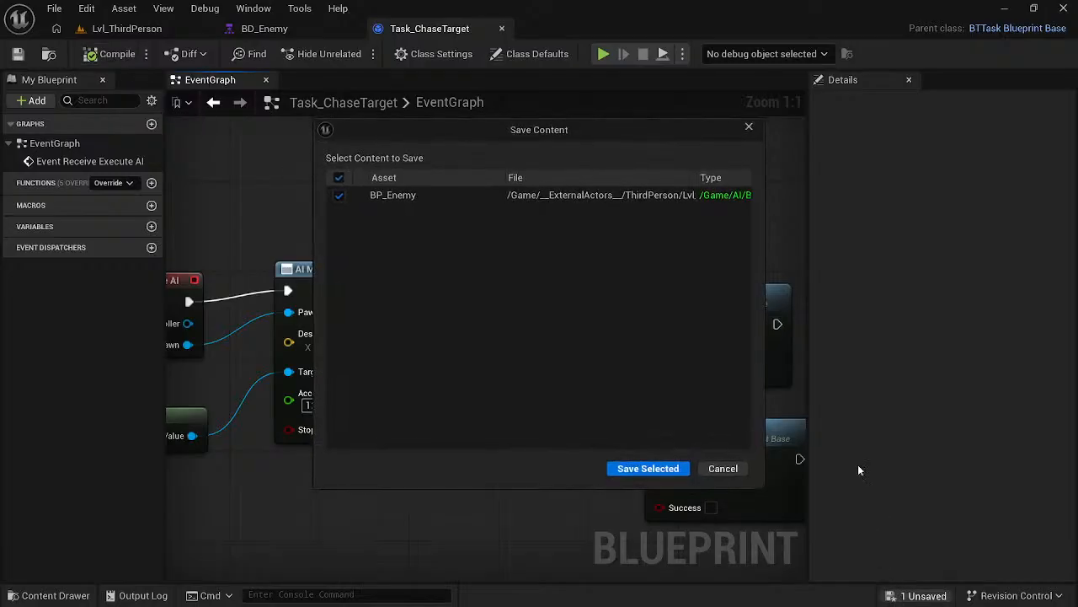
{"action": "left_click", "coordinate": [649, 469]}
- Resume the course video, and in Unreal Editor return to the BD_Enemy behavior tree to view its nodes from the root
{"action": "key", "text": "alt+Tab"}
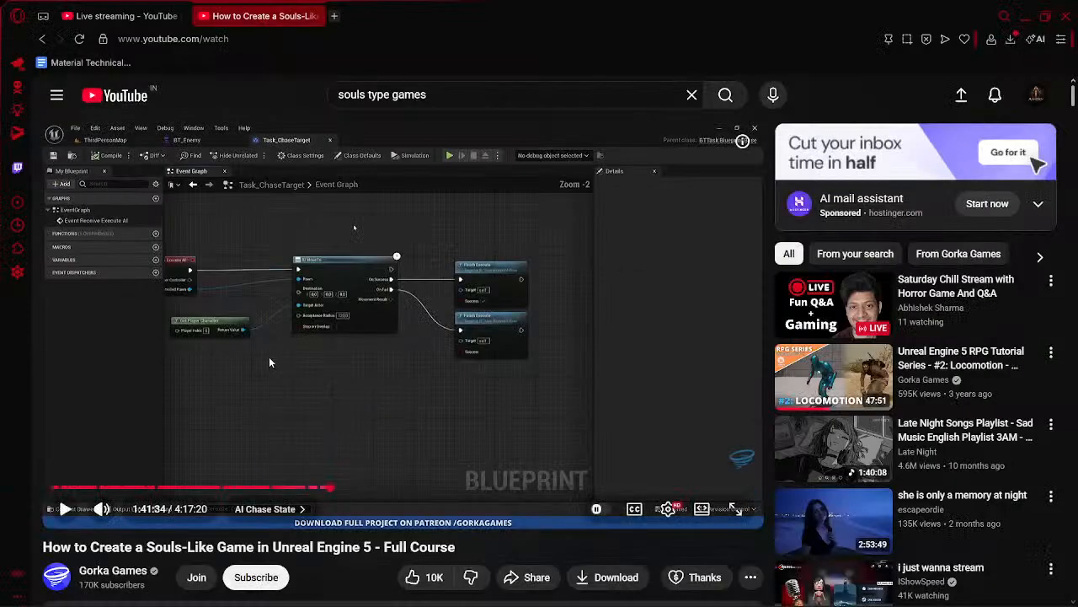
{"action": "left_click", "coordinate": [270, 354]}
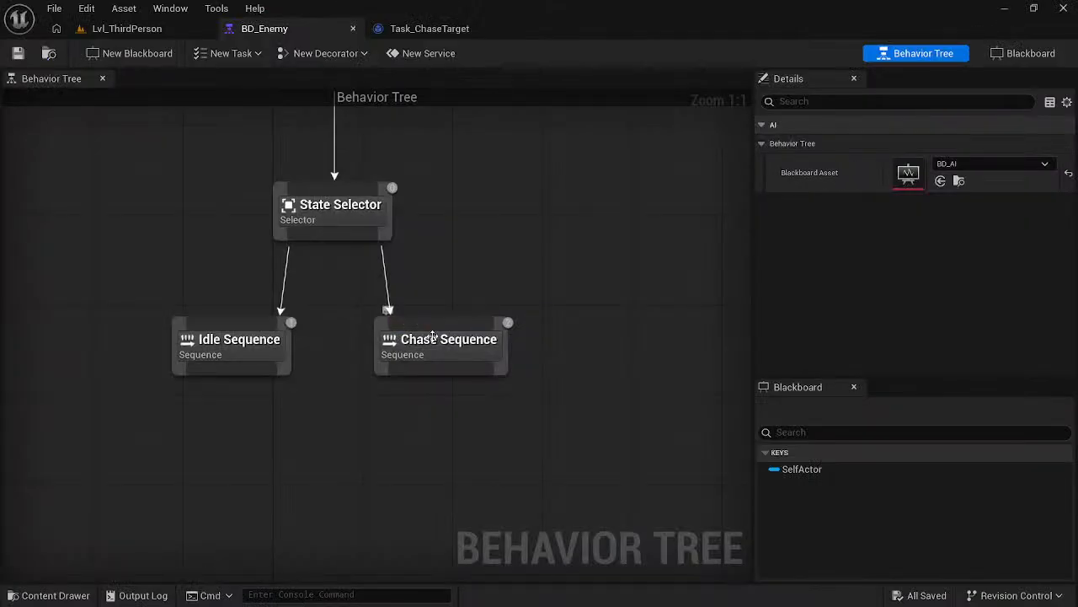
{"action": "right_click_drag", "start_coordinate": [556, 232], "coordinate": [545, 343]}
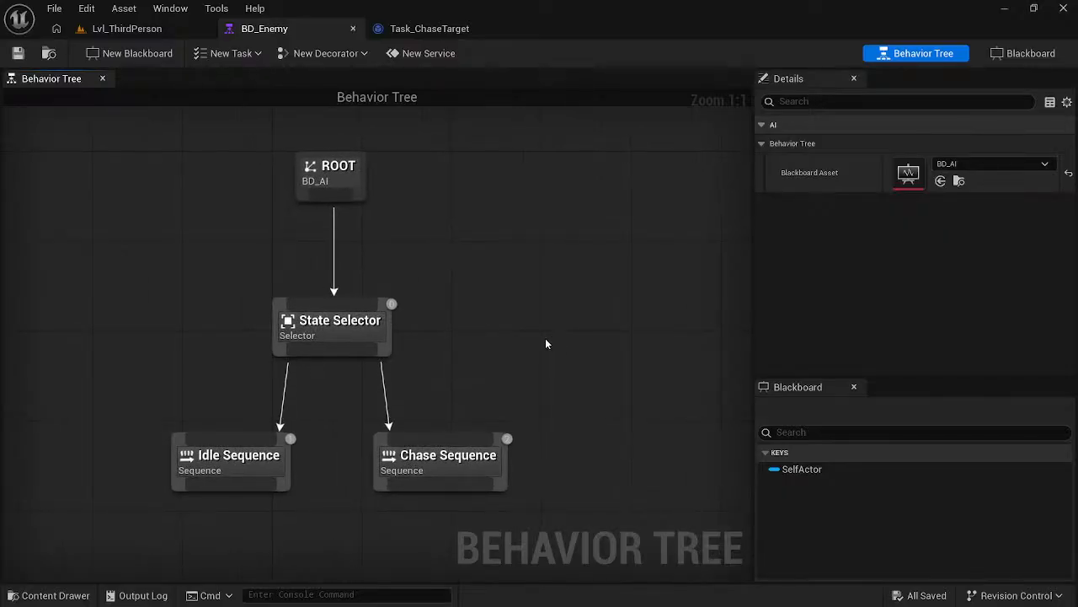
- Browse to the Content/AI folder and open the BD_Enemy behavior tree for editing from there
{"action": "right_click", "coordinate": [262, 34]}
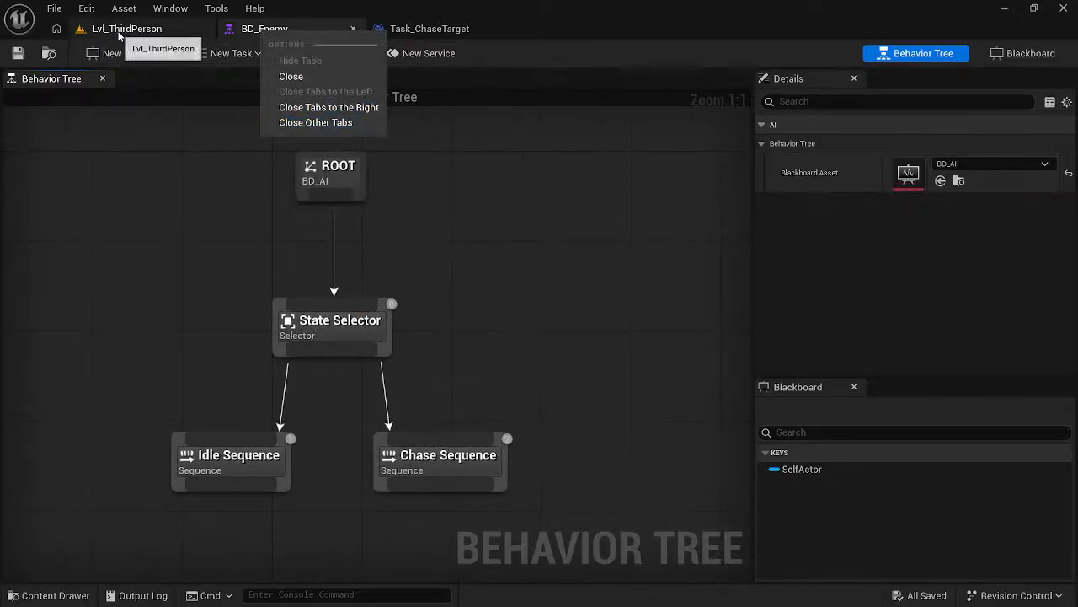
{"action": "left_click", "coordinate": [52, 596]}
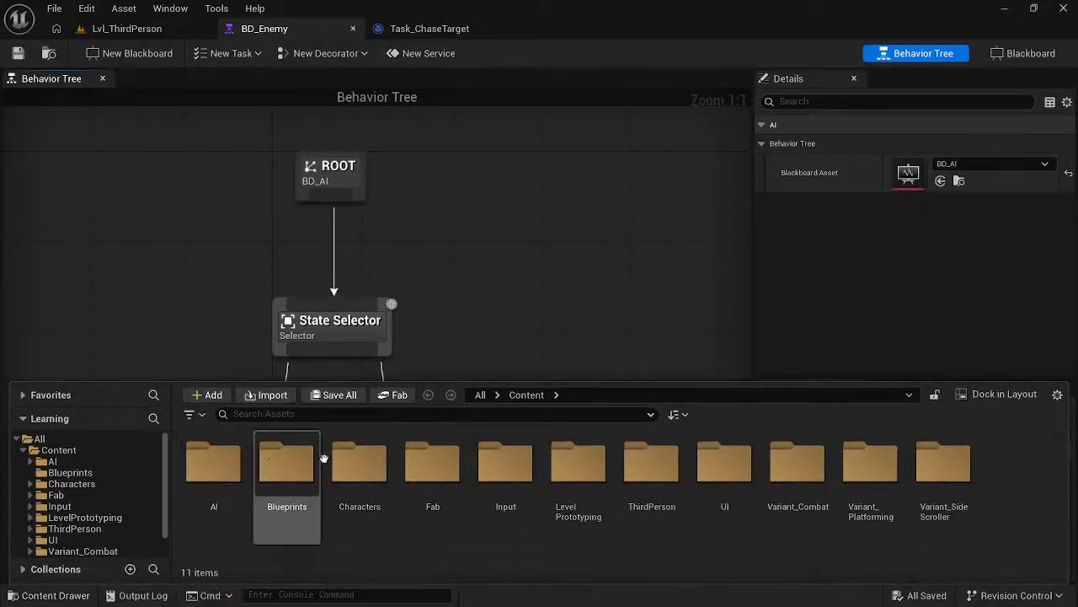
{"action": "left_click", "coordinate": [52, 461]}
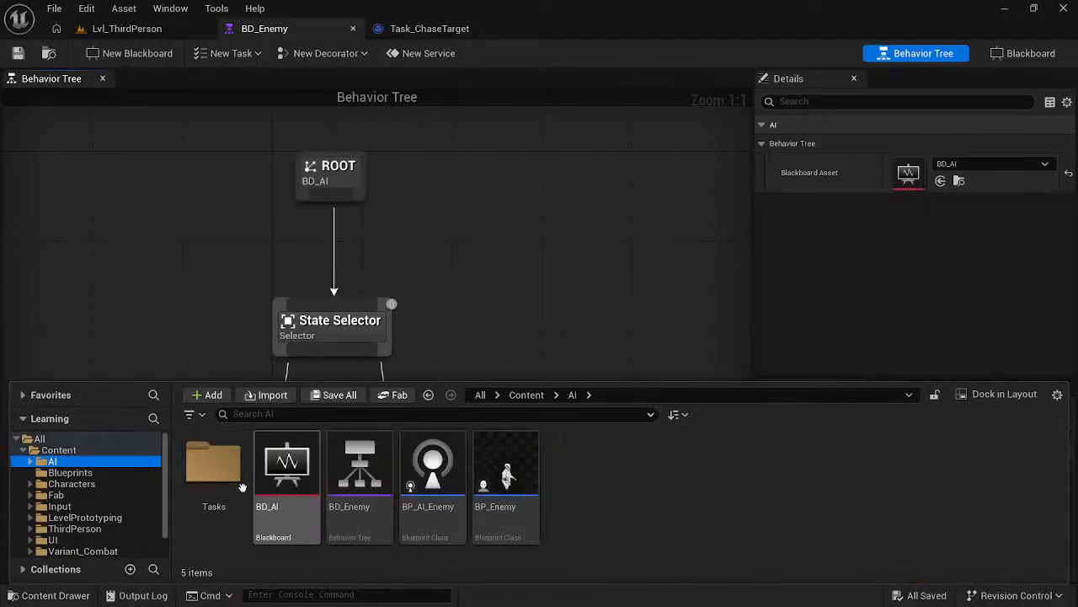
{"action": "right_click", "coordinate": [355, 480]}
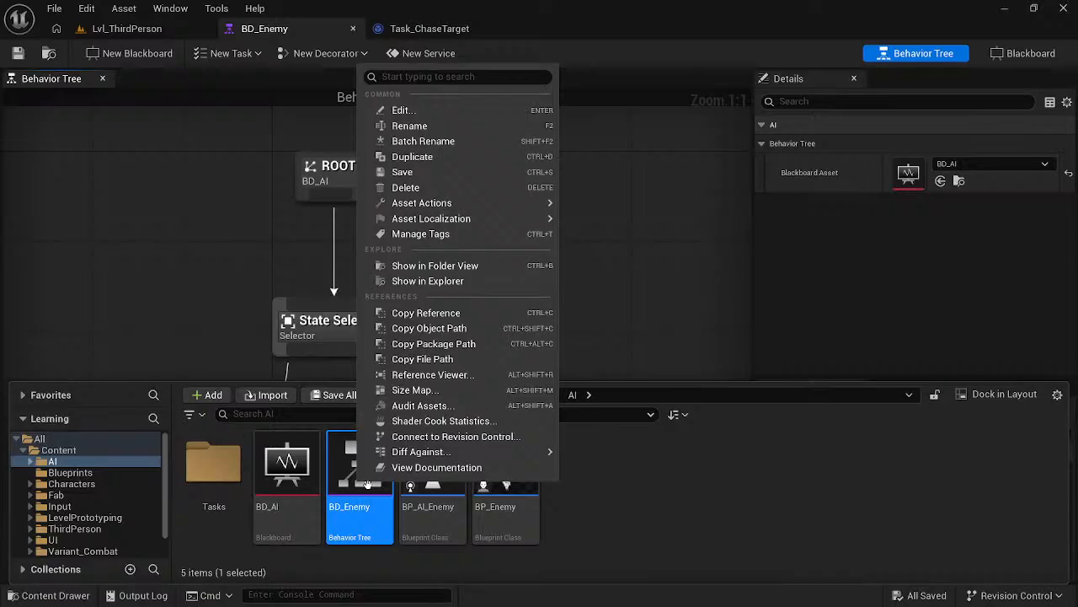
{"action": "left_click", "coordinate": [397, 110]}
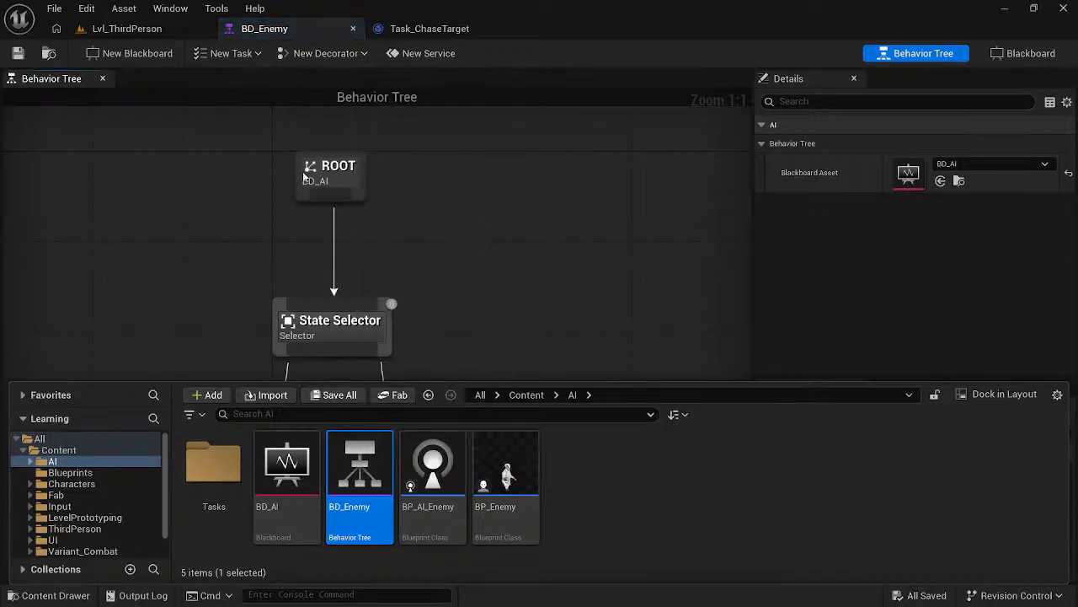
- Rename the BD_Enemy behavior tree asset to BT_Enemy
{"action": "right_click", "coordinate": [368, 482]}
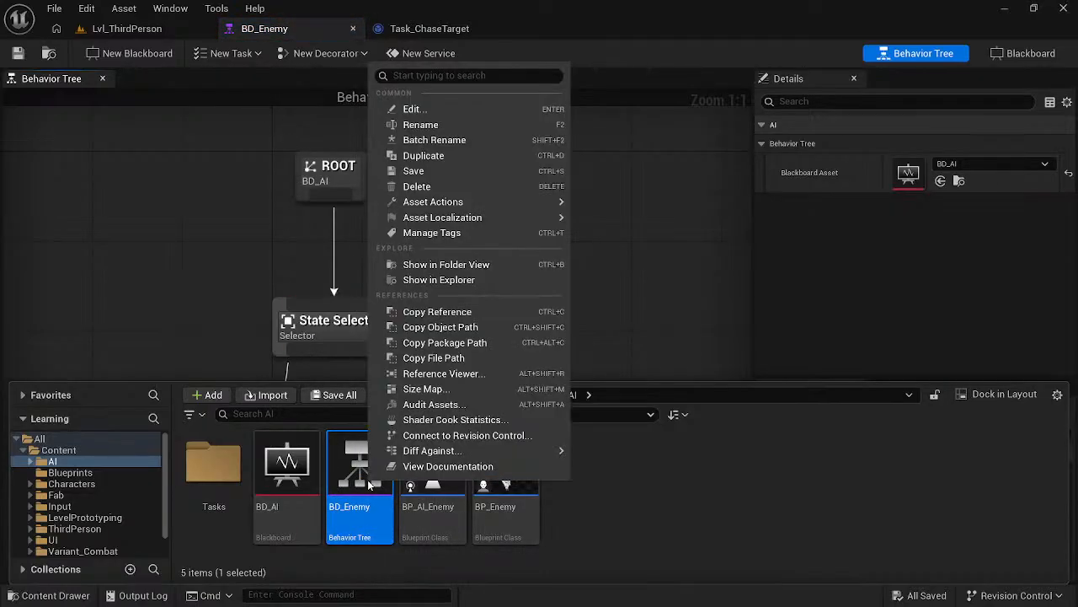
{"action": "left_click", "coordinate": [436, 126]}
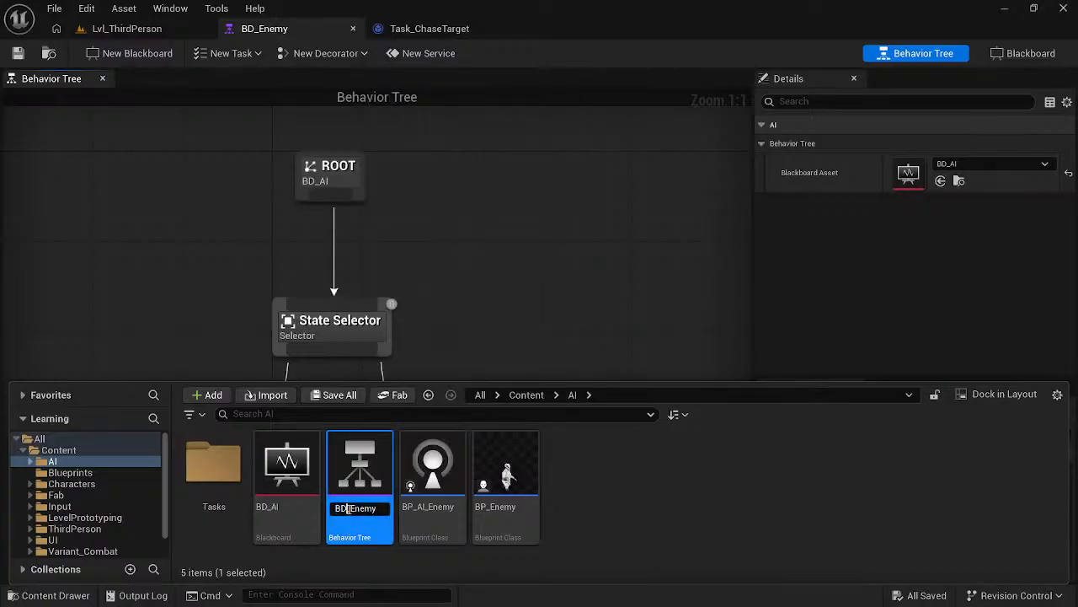
{"action": "type", "text": "T"}
{"action": "key", "text": "Return"}
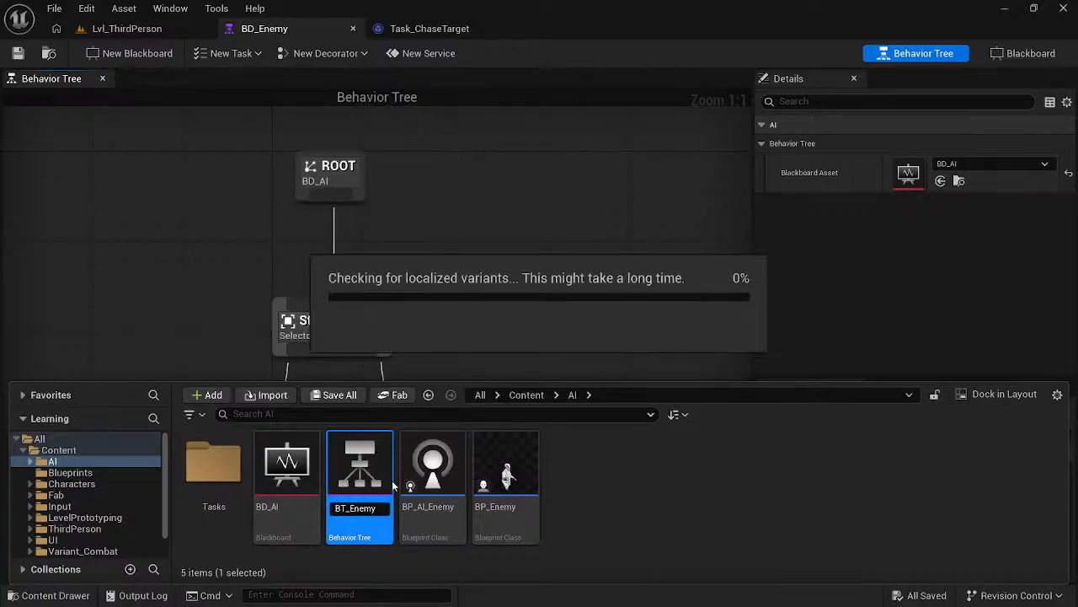
{"action": "left_click", "coordinate": [600, 505]}
- Switch to the course video in the browser, rewind it by 15 seconds, and rewatch the passage after the behavior tree setup
{"action": "key", "text": "alt+Tab"}
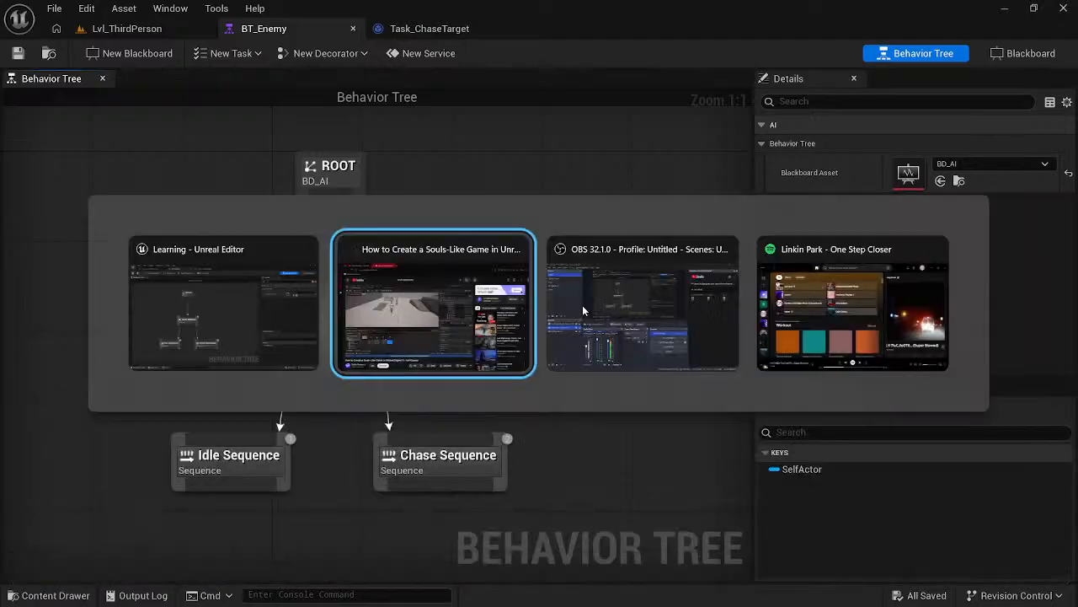
{"action": "left_click", "coordinate": [481, 366]}
{"action": "key", "text": "Left"}
{"action": "key", "text": "Left"}
{"action": "key", "text": "Left"}
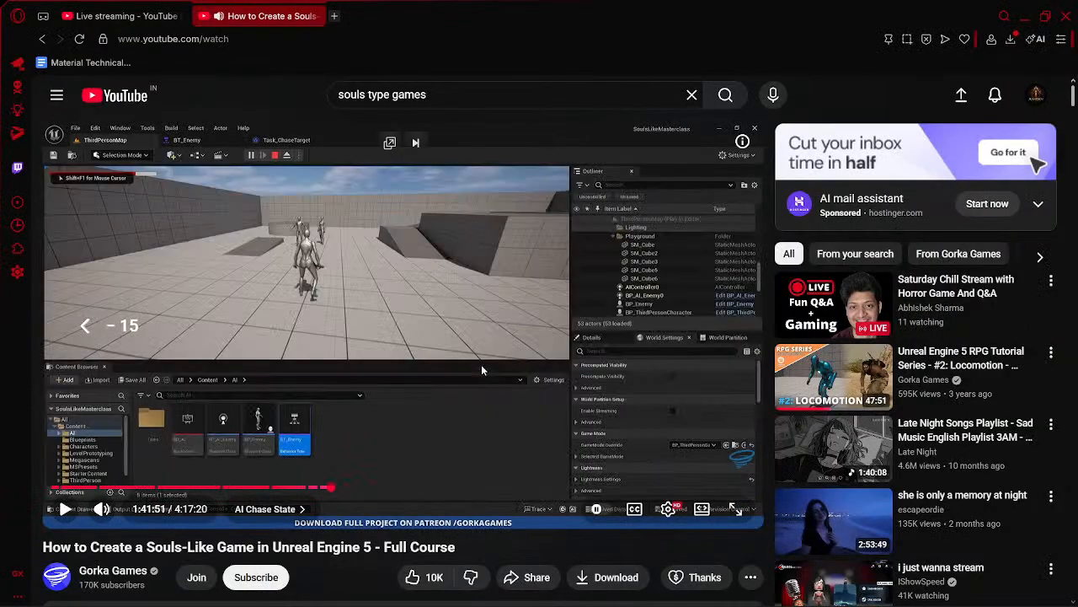
{"action": "left_click", "coordinate": [482, 363]}
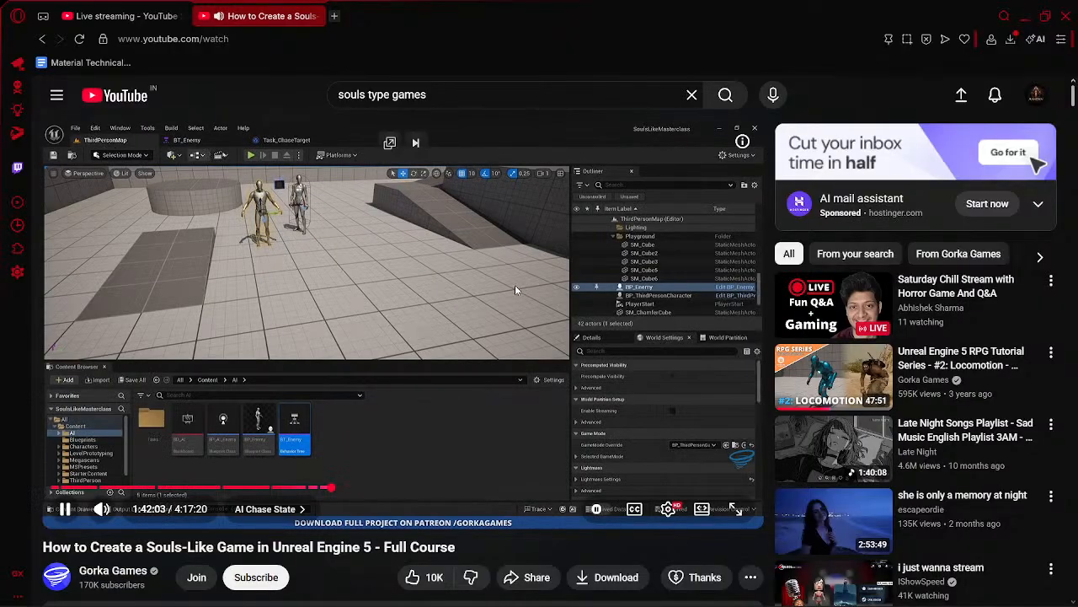
{"action": "left_click", "coordinate": [396, 305]}
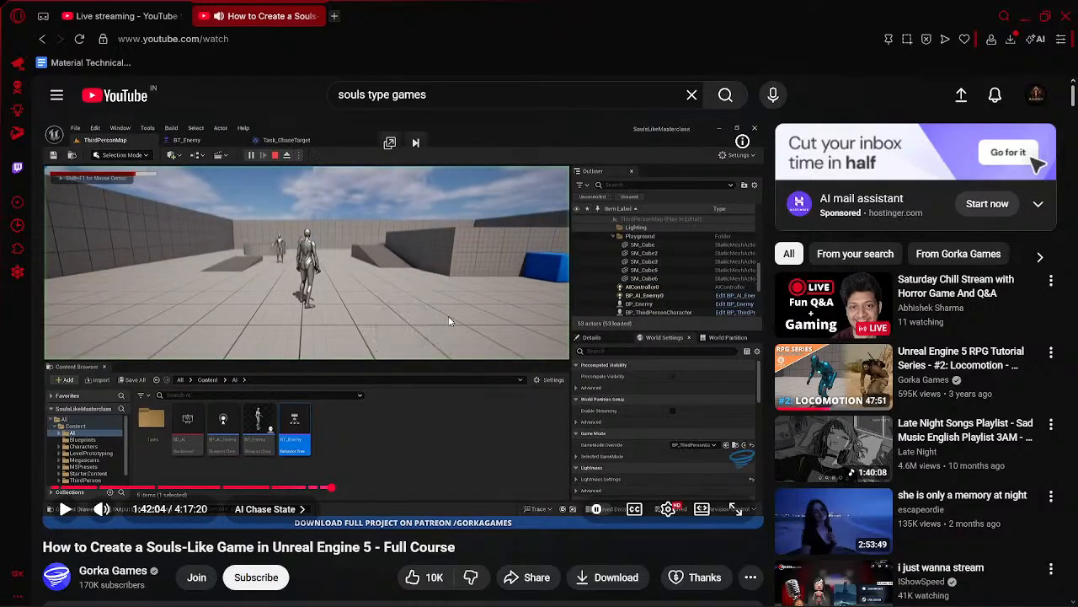
- In Unreal Editor, add the Task Chase Target task under Chase Sequence in the BT_Enemy behavior tree
{"action": "key", "text": "alt+Tab"}
{"action": "left_click_drag", "start_coordinate": [439, 485], "coordinate": [424, 534]}
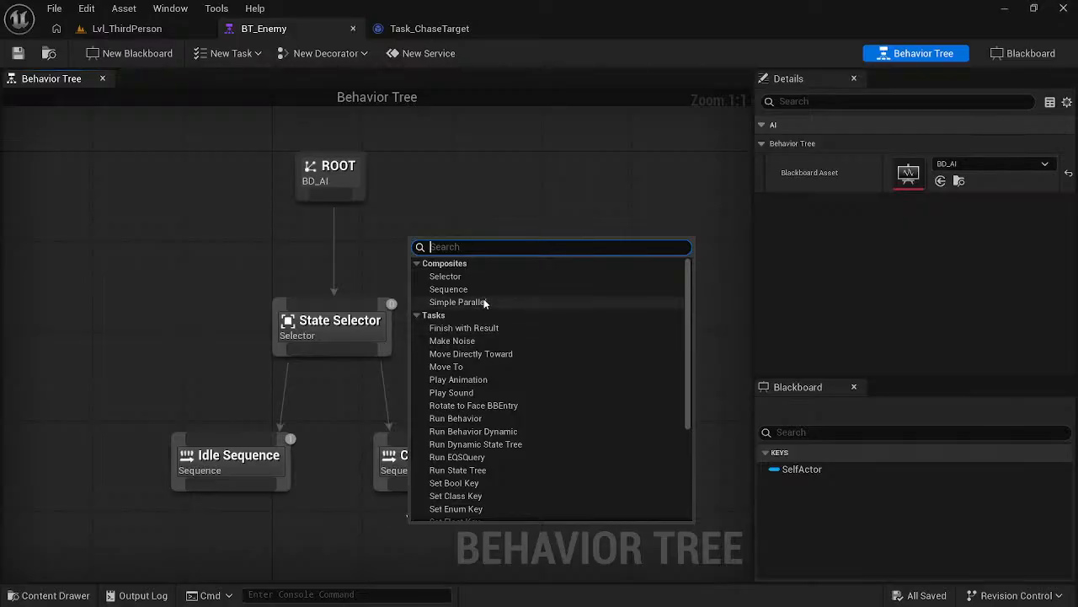
{"action": "scroll", "coordinate": [492, 438], "scroll_direction": "down", "scroll_amount": 5}
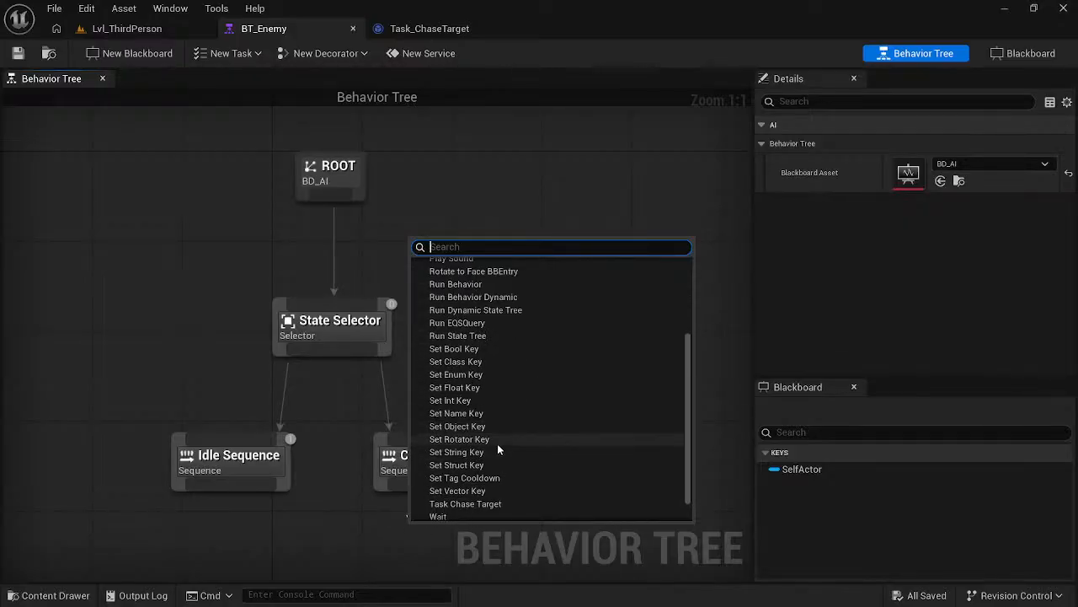
{"action": "left_click", "coordinate": [475, 475]}
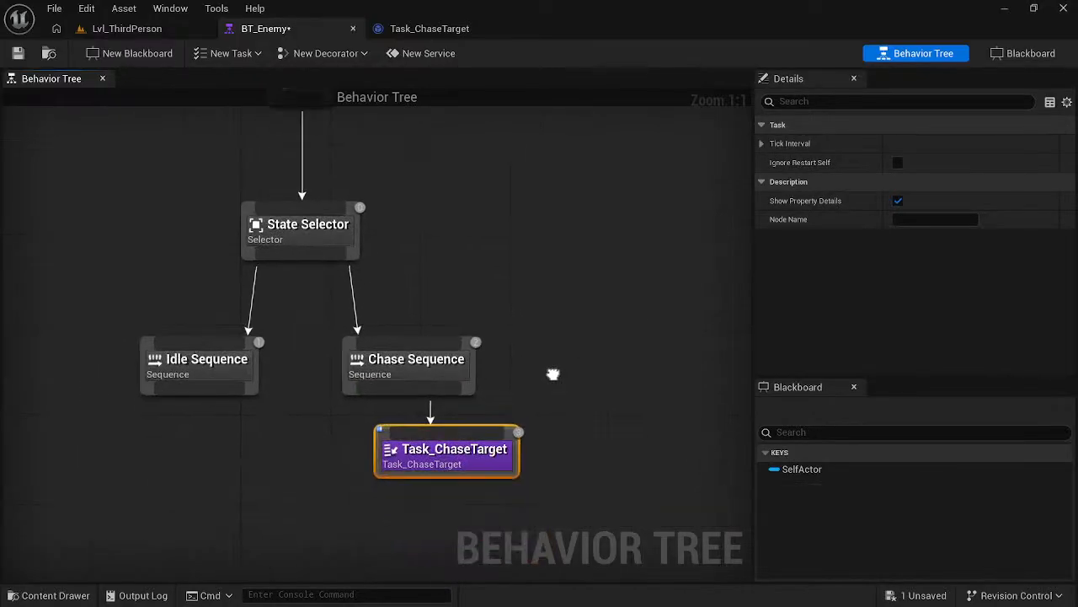
- Return to the course video and watch how the NavMeshBoundsVolume is added and scaled over the level
{"action": "key", "text": "alt+Tab"}
{"action": "left_click", "coordinate": [408, 346]}
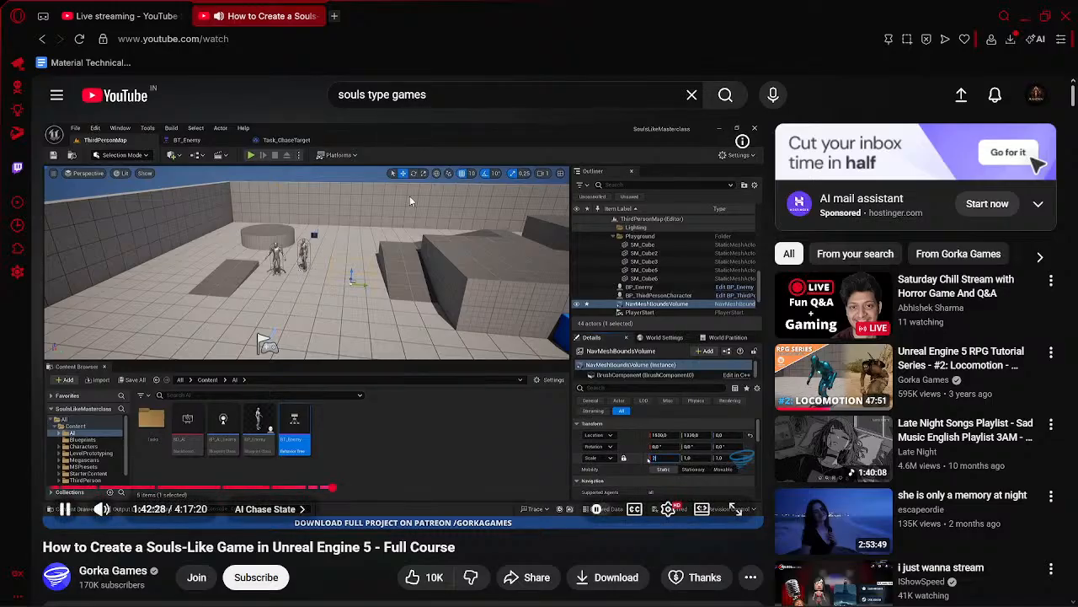
{"action": "left_click", "coordinate": [422, 367]}
{"action": "left_click", "coordinate": [422, 367]}
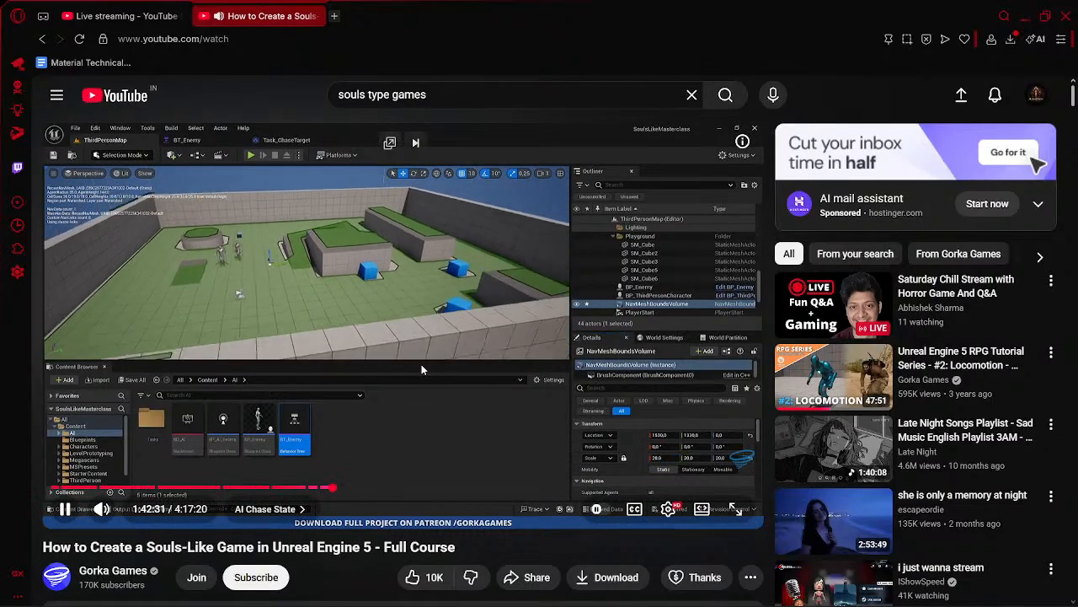
{"action": "left_click", "coordinate": [289, 317]}
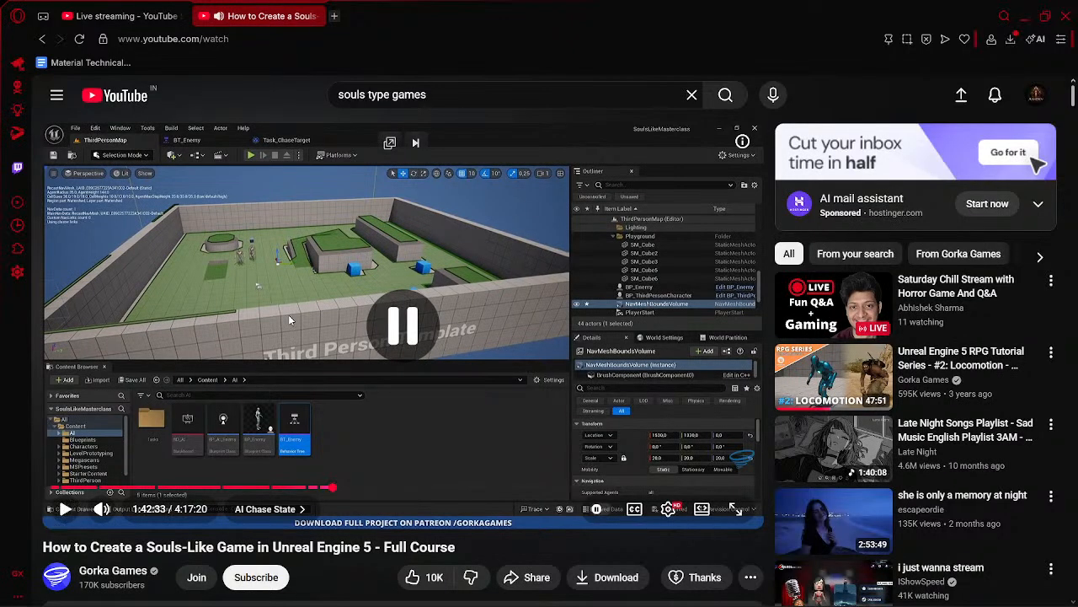
{"action": "left_click", "coordinate": [289, 317]}
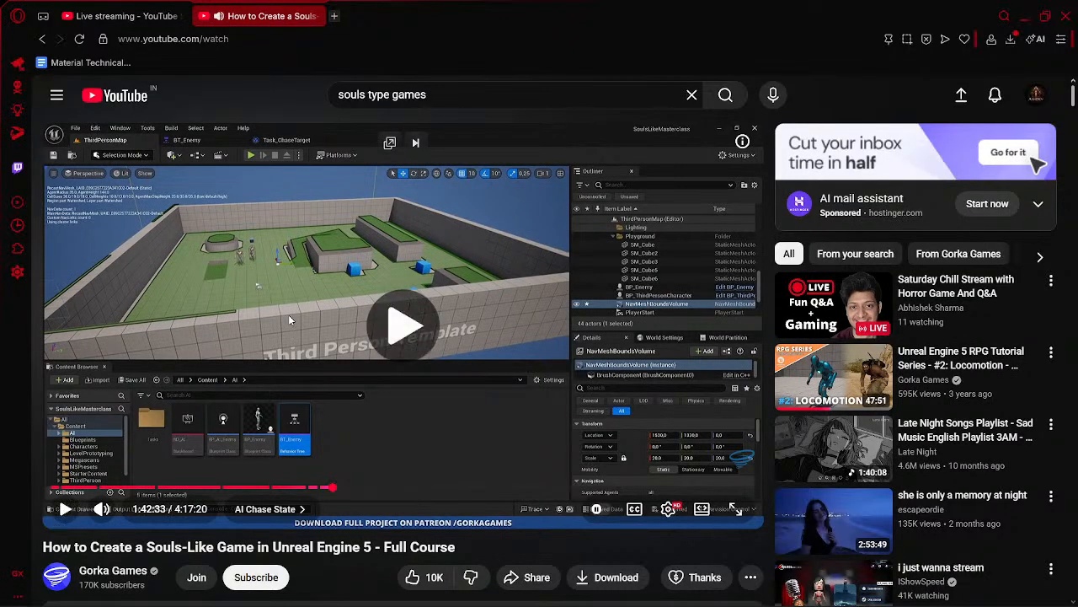
{"action": "left_click", "coordinate": [372, 281]}
- In Unreal Editor, add a Nav Mesh Bounds Volume to Lvl_ThirdPerson and scale it to 20 on all axes
{"action": "key", "text": "alt+Tab"}
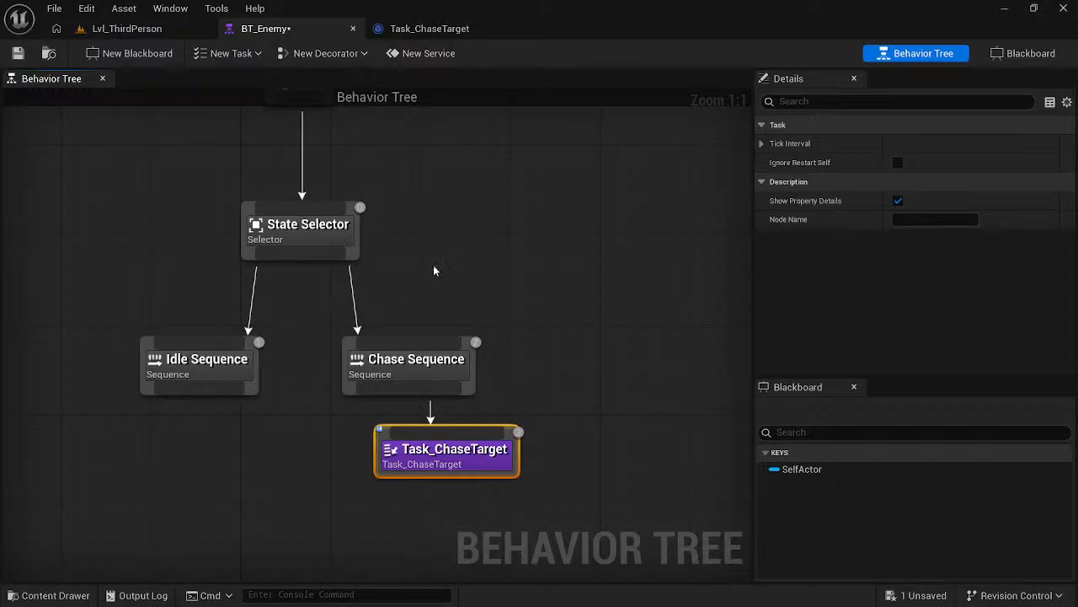
{"action": "left_click", "coordinate": [128, 29]}
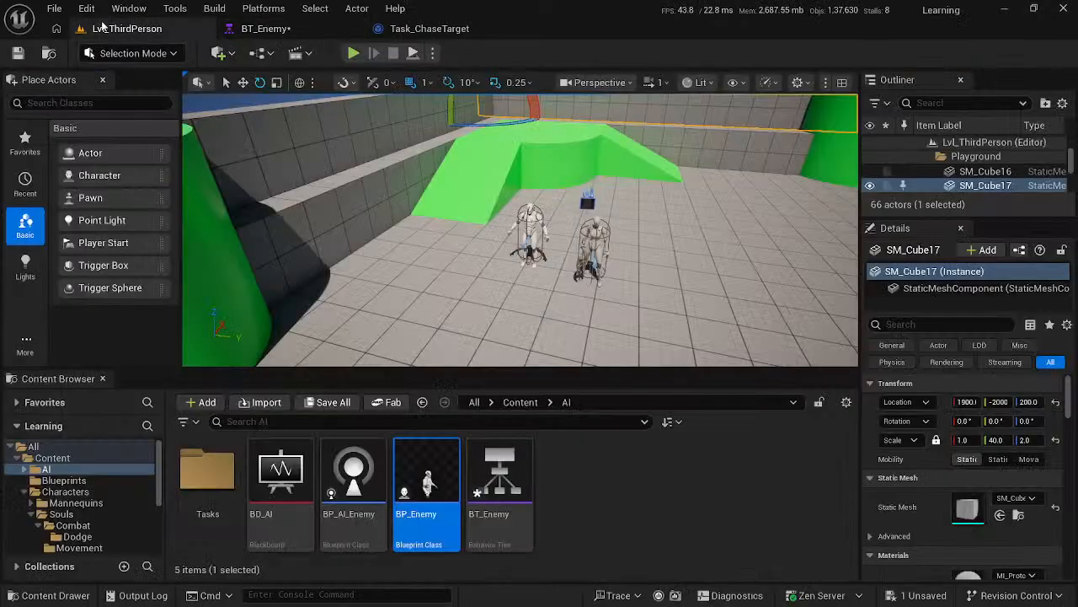
{"action": "left_click", "coordinate": [219, 52]}
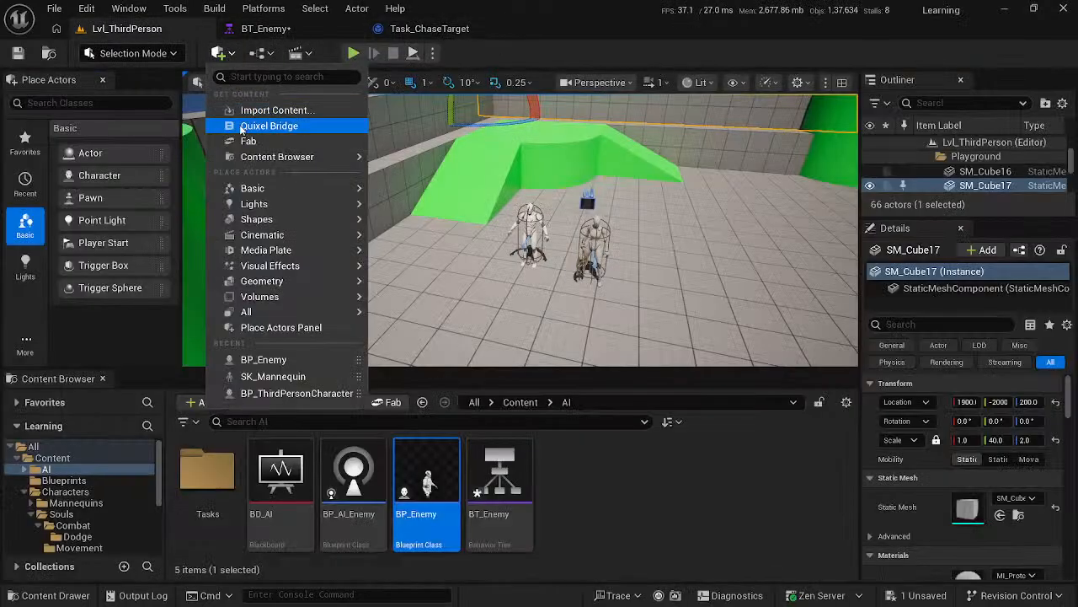
{"action": "left_click", "coordinate": [220, 53]}
{"action": "left_click", "coordinate": [220, 53]}
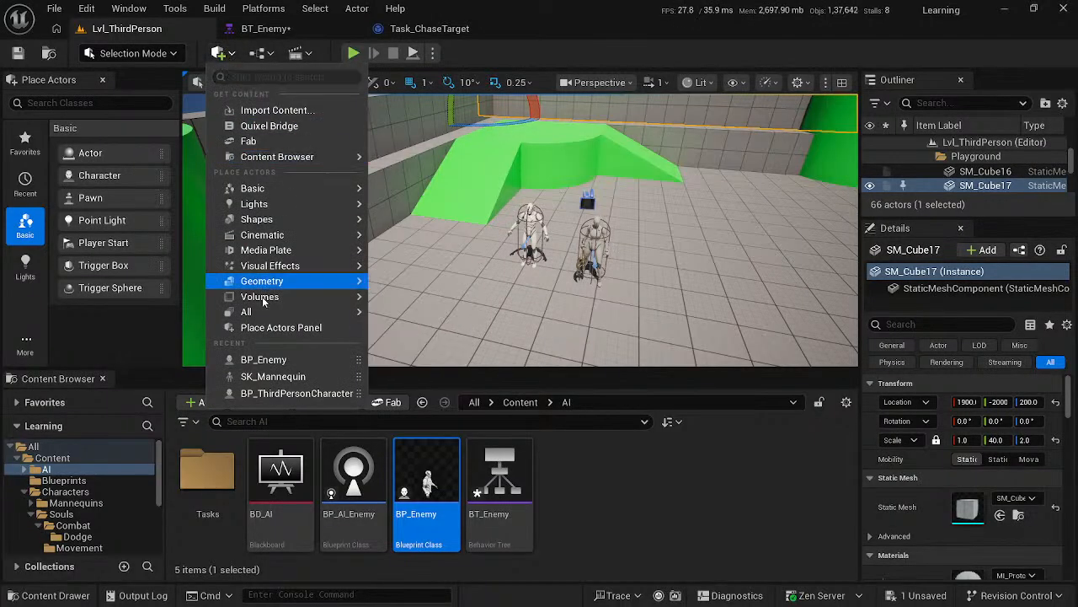
{"action": "mouse_move", "coordinate": [270, 297]}
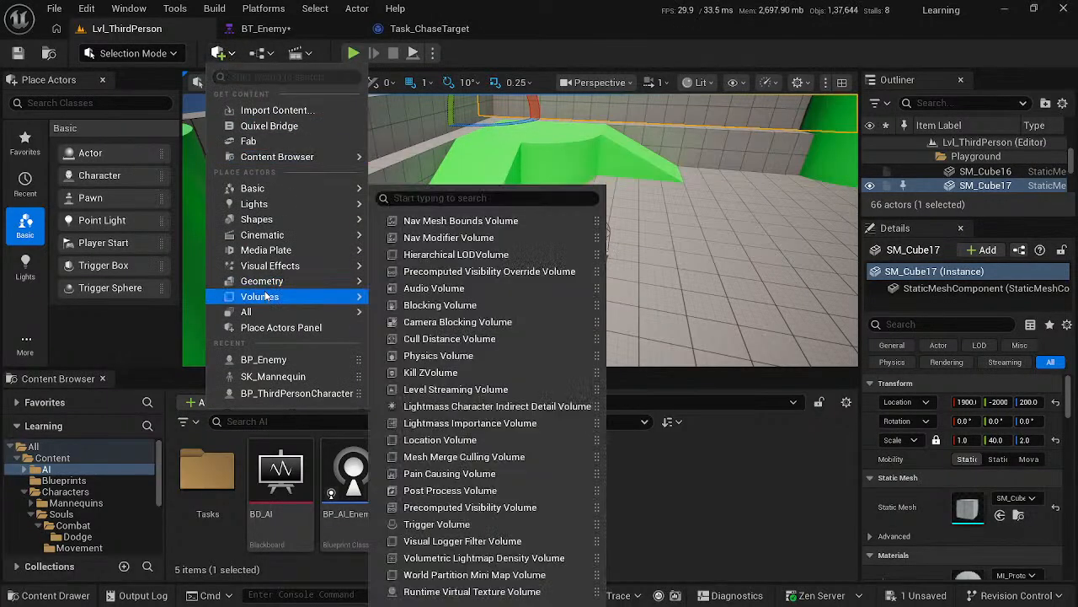
{"action": "left_click", "coordinate": [513, 221]}
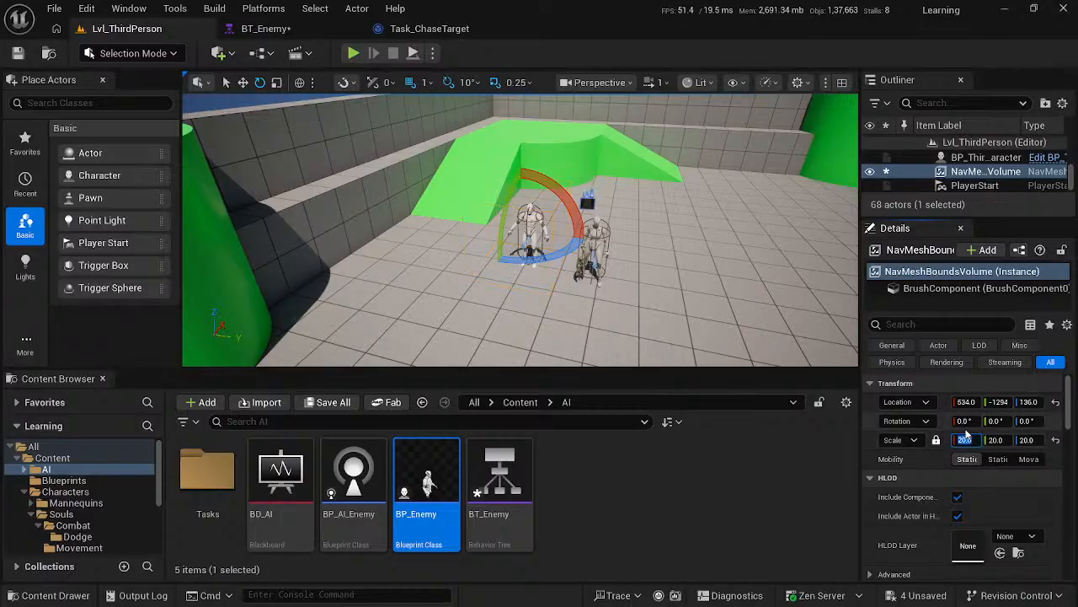
- Move the NavMeshBoundsVolume over the centre of the arena, to about X 38 and Y -100
{"action": "scroll", "coordinate": [592, 171], "scroll_direction": "down", "scroll_amount": 15}
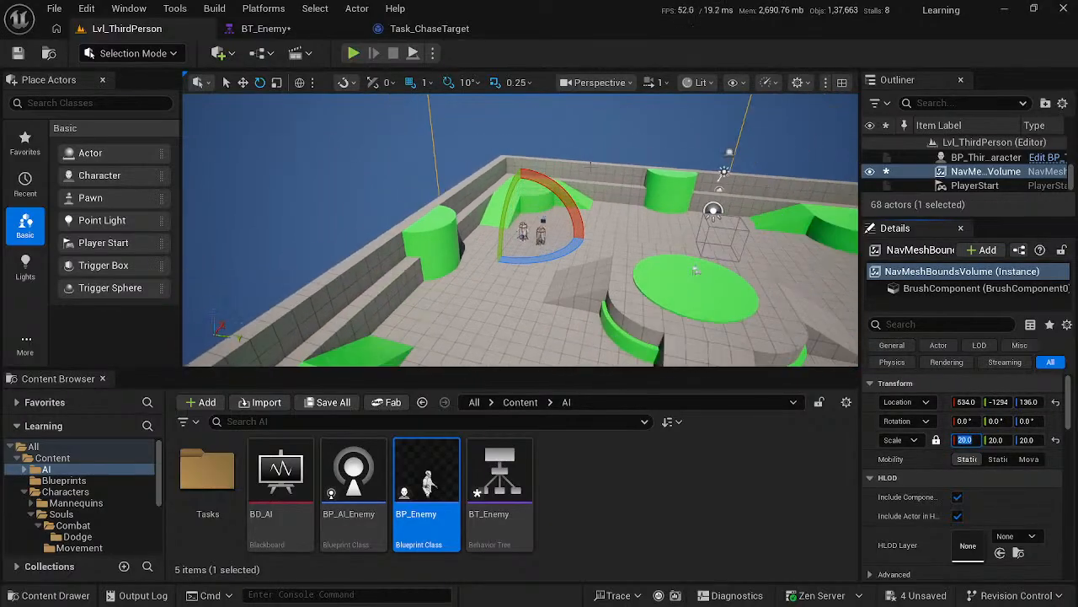
{"action": "scroll", "coordinate": [593, 177], "scroll_direction": "down", "scroll_amount": 15}
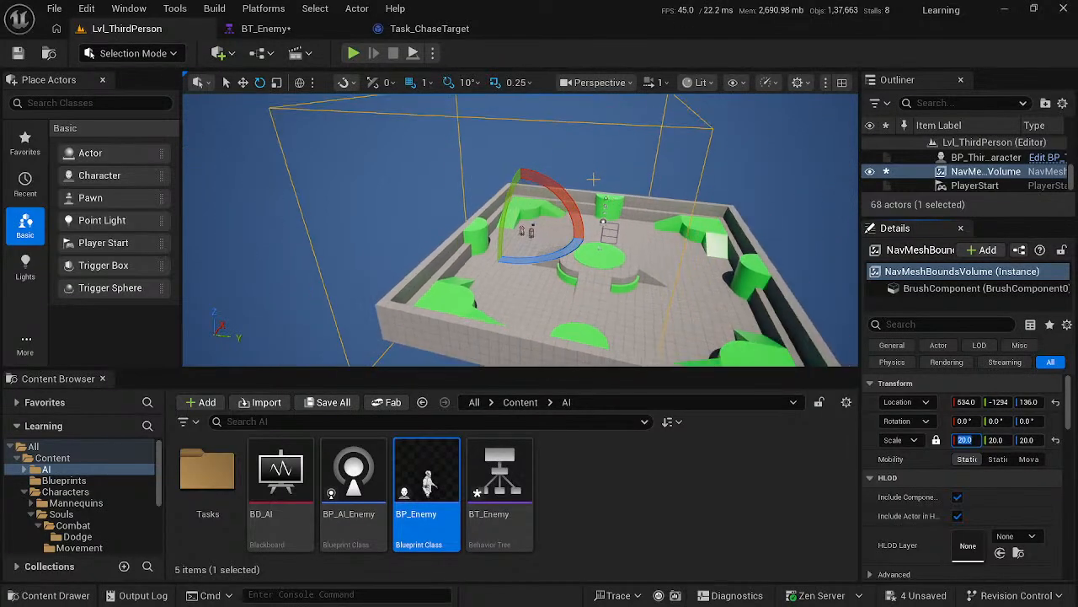
{"action": "scroll", "coordinate": [593, 182], "scroll_direction": "down", "scroll_amount": 4}
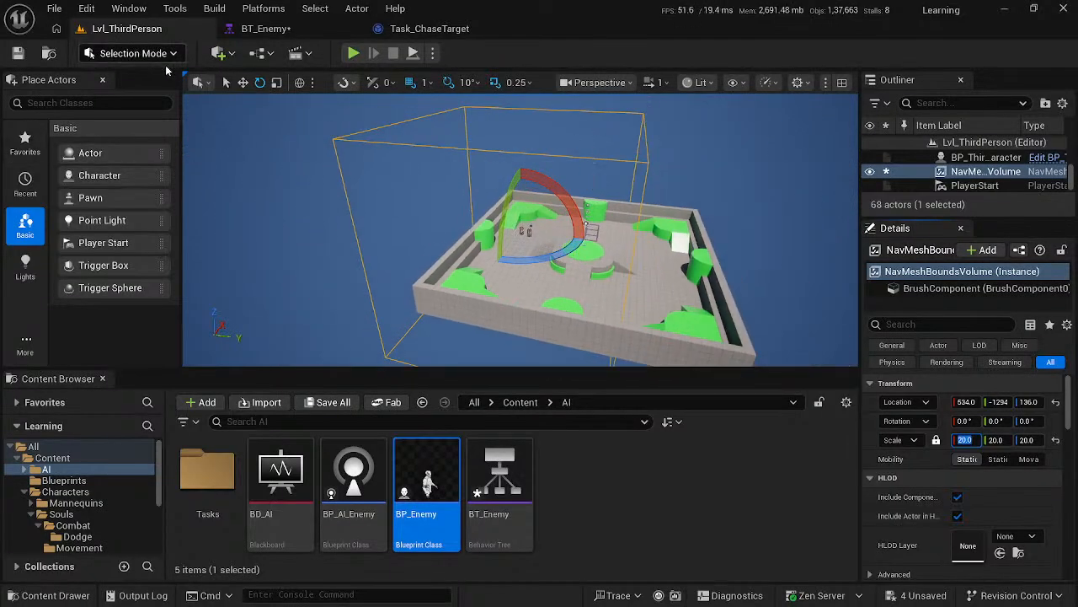
{"action": "left_click", "coordinate": [243, 82]}
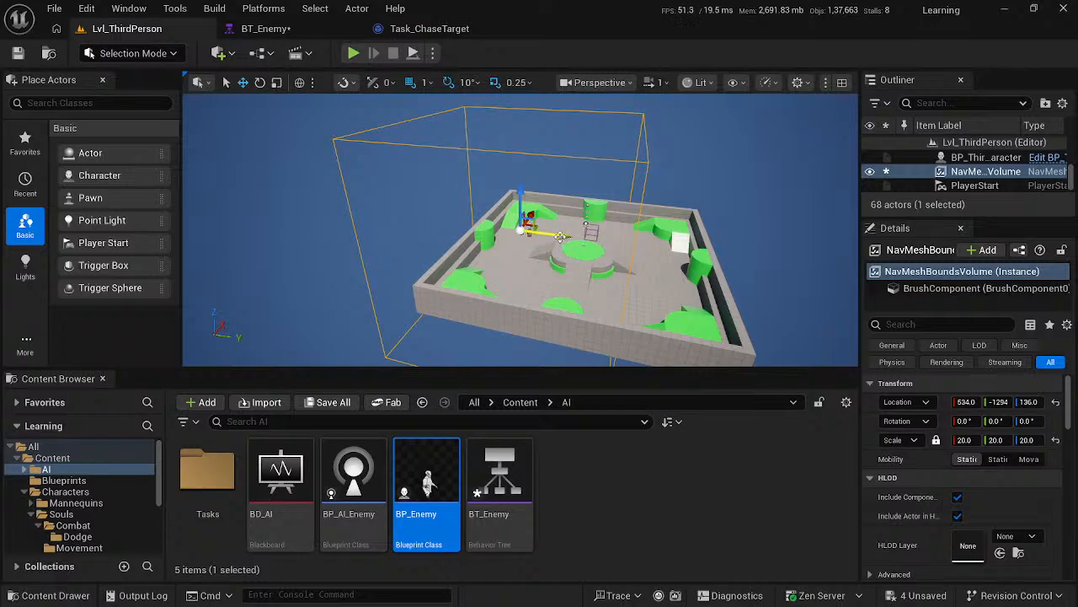
{"action": "left_click_drag", "start_coordinate": [560, 235], "coordinate": [621, 268]}
{"action": "right_click_drag", "start_coordinate": [621, 268], "coordinate": [396, 281]}
{"action": "key", "text": "d"}
{"action": "right_click_drag", "start_coordinate": [605, 220], "coordinate": [623, 219]}
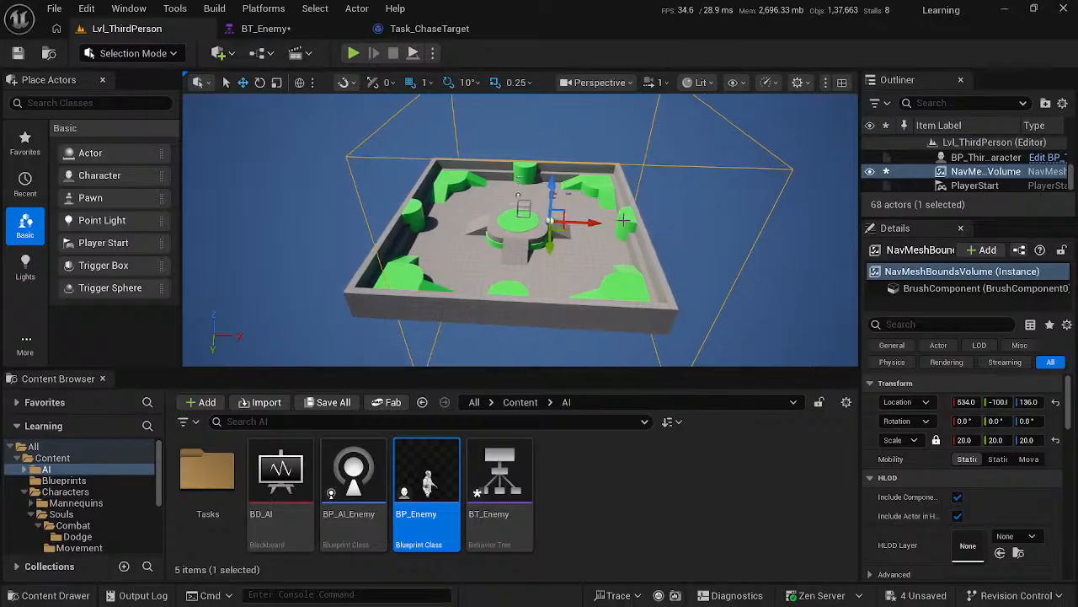
{"action": "left_click_drag", "start_coordinate": [590, 221], "coordinate": [560, 232]}
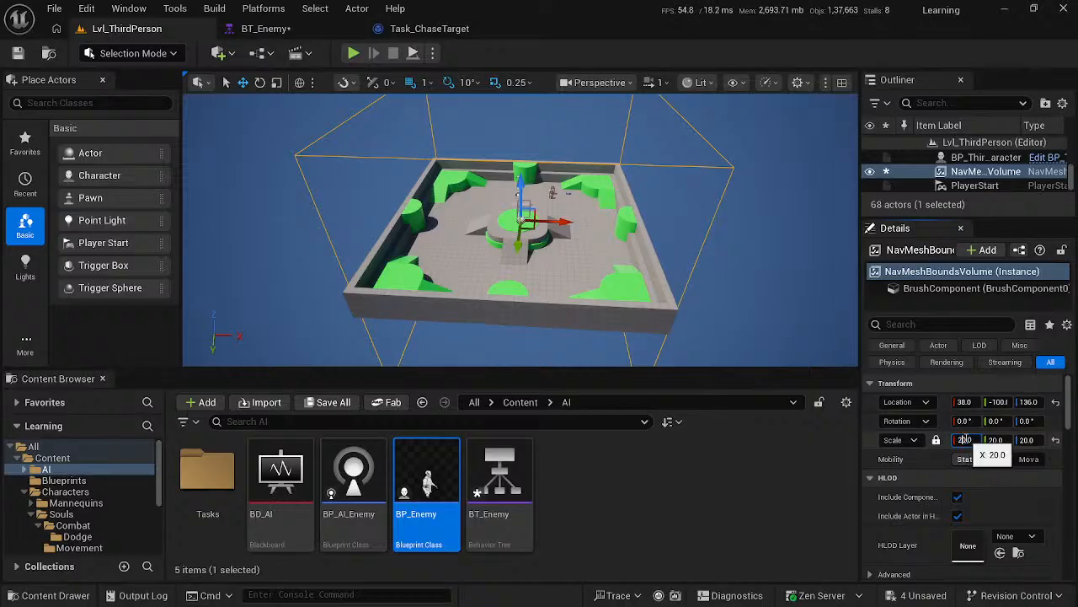
- Set the NavMeshBoundsVolume's scale to 21 on all axes
{"action": "key", "text": "BackSpace"}
{"action": "type", "text": "1"}
{"action": "key", "text": "Return"}
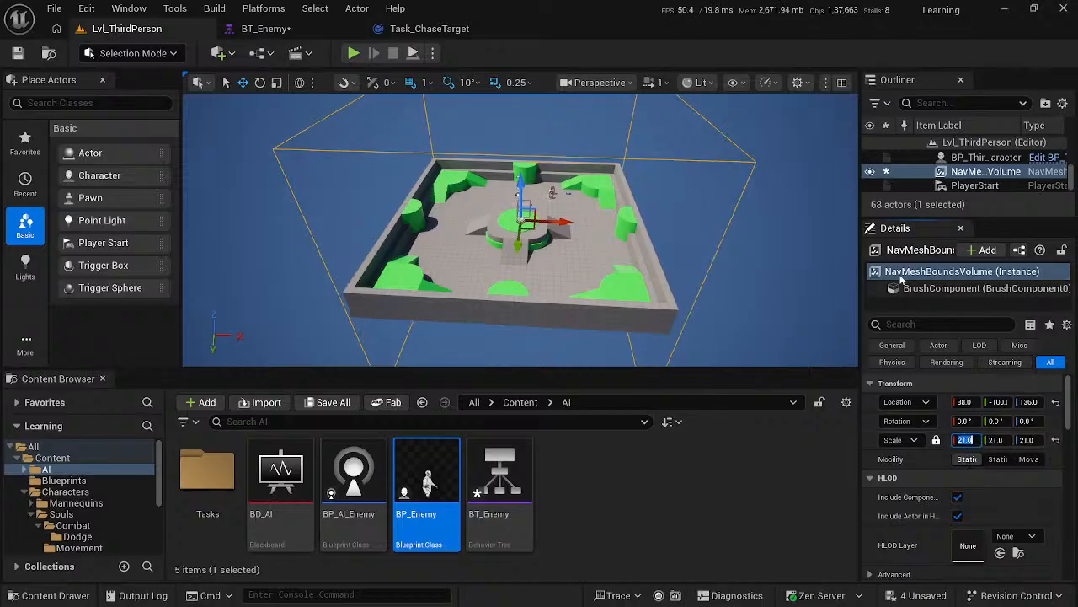
- Toggle the navigation mesh display in the level viewport and inspect its coverage across the arena
{"action": "left_click", "coordinate": [748, 240]}
{"action": "key", "text": "w"}
{"action": "mouse_move", "coordinate": [748, 240]}
{"action": "right_mouse_down"}
{"action": "mouse_move", "coordinate": [772, 238]}
{"action": "mouse_move", "coordinate": [756, 232]}
{"action": "mouse_move", "coordinate": [762, 202]}
{"action": "mouse_move", "coordinate": [704, 244]}
{"action": "mouse_move", "coordinate": [746, 243]}
{"action": "mouse_move", "coordinate": [716, 239]}
{"action": "mouse_move", "coordinate": [731, 239]}
{"action": "right_mouse_up"}
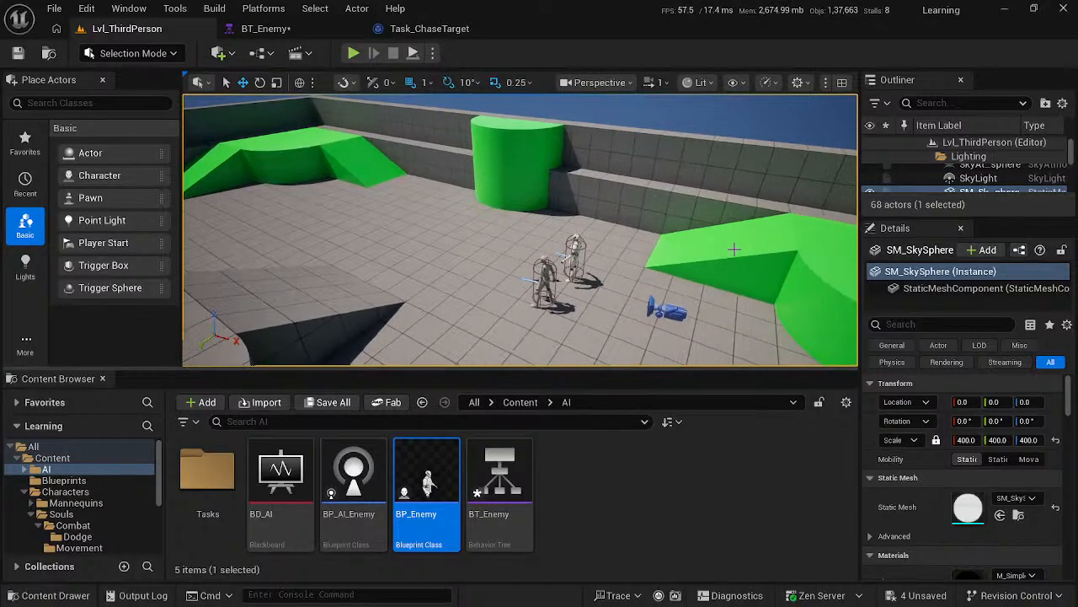
{"action": "key", "text": "p"}
{"action": "right_click_drag", "start_coordinate": [667, 166], "coordinate": [637, 157]}
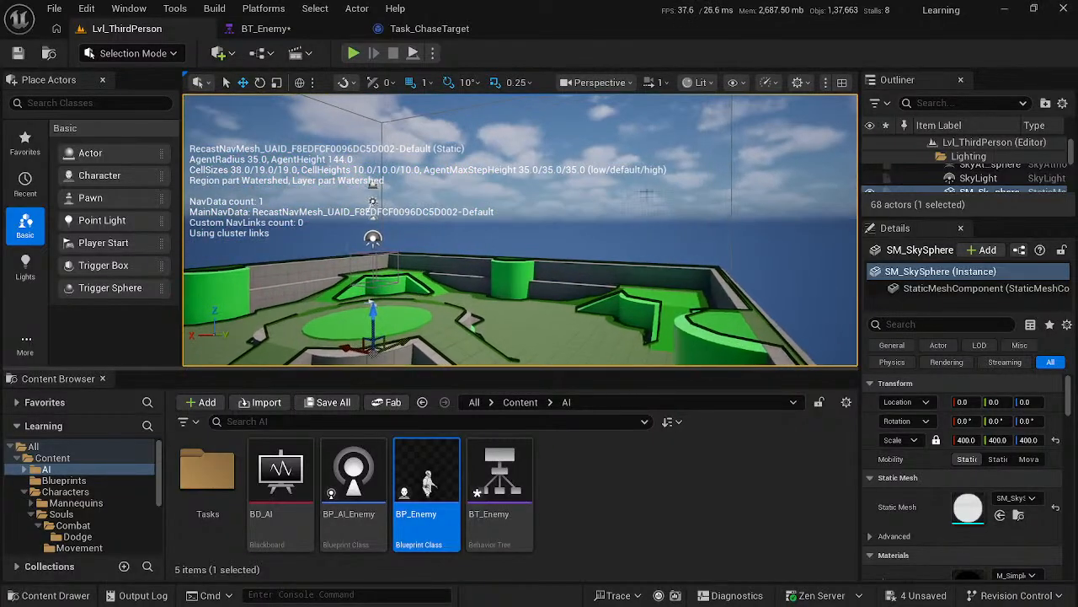
{"action": "key", "text": "p"}
{"action": "right_click_drag", "start_coordinate": [632, 205], "coordinate": [630, 188]}
{"action": "right_click", "coordinate": [624, 216]}
{"action": "left_click", "coordinate": [583, 198]}
{"action": "right_click_drag", "start_coordinate": [561, 202], "coordinate": [533, 232]}
- Resume the course video in the browser and watch how Max Walk Speed is changed in BP_Enemy's Character Movement
{"action": "key", "text": "alt+Tab"}
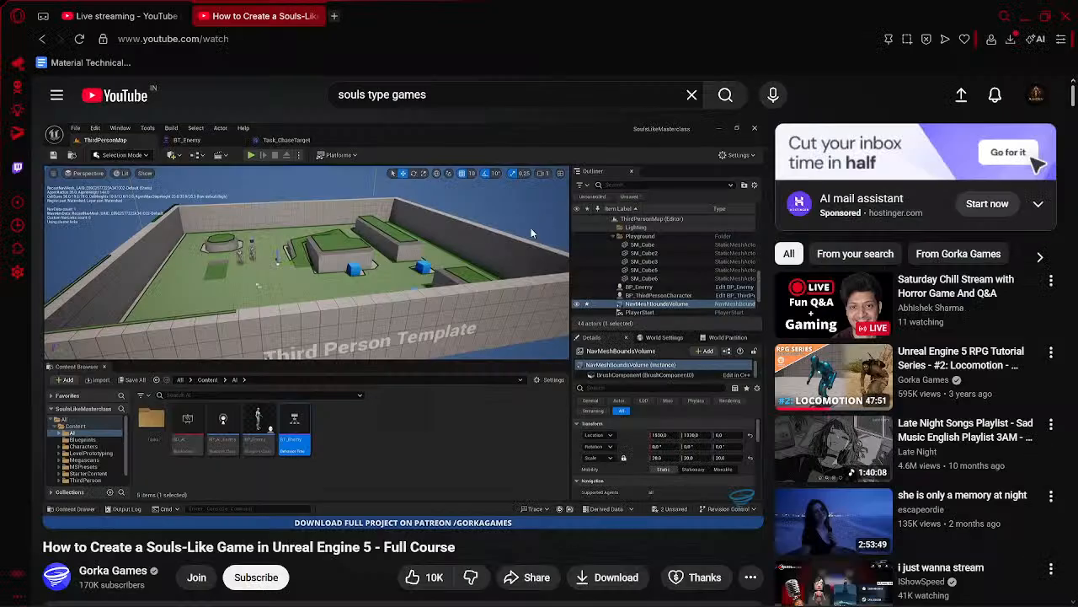
{"action": "left_click", "coordinate": [486, 257]}
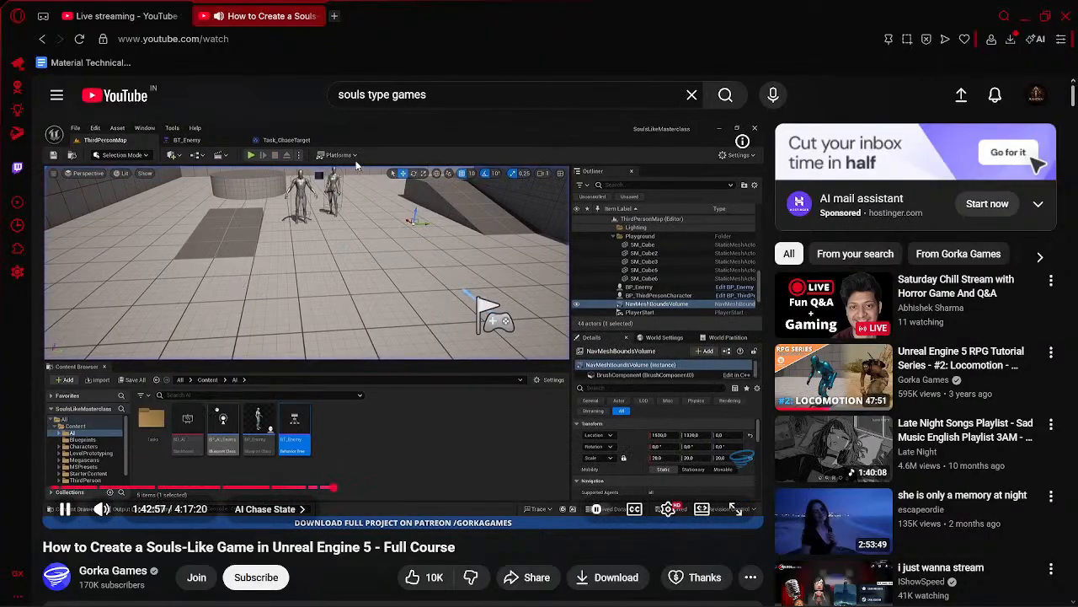
{"action": "left_click", "coordinate": [357, 167]}
{"action": "left_click", "coordinate": [359, 166]}
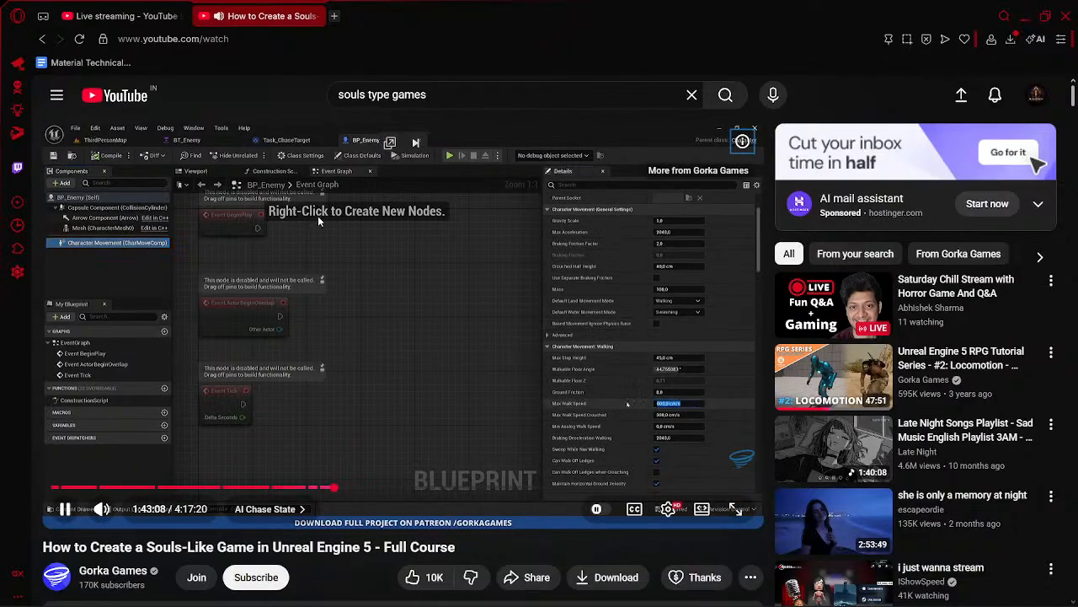
{"action": "left_click", "coordinate": [317, 215]}
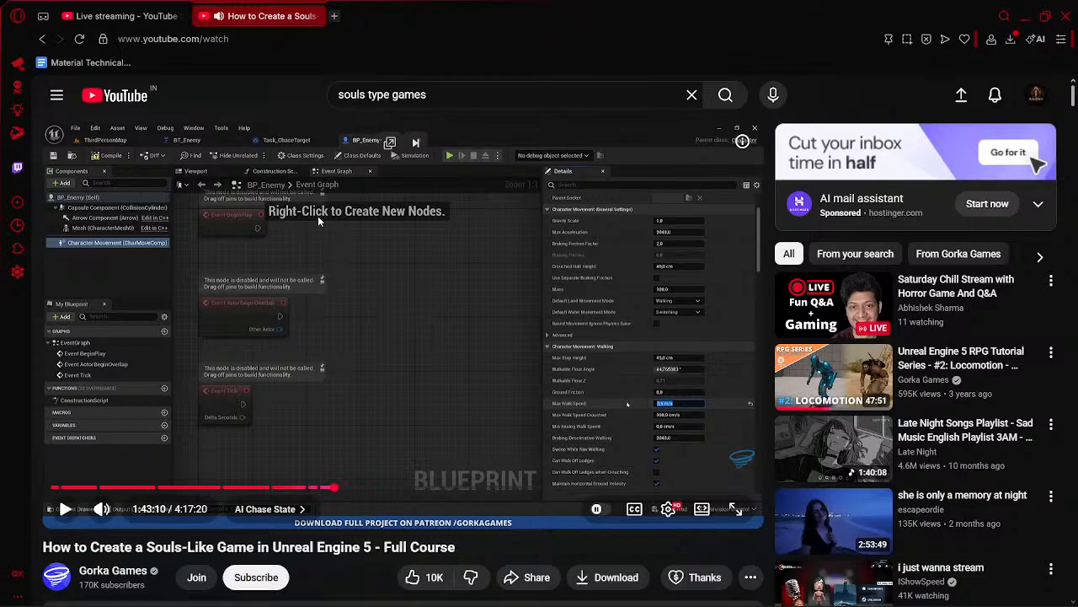
{"action": "left_click", "coordinate": [318, 216]}
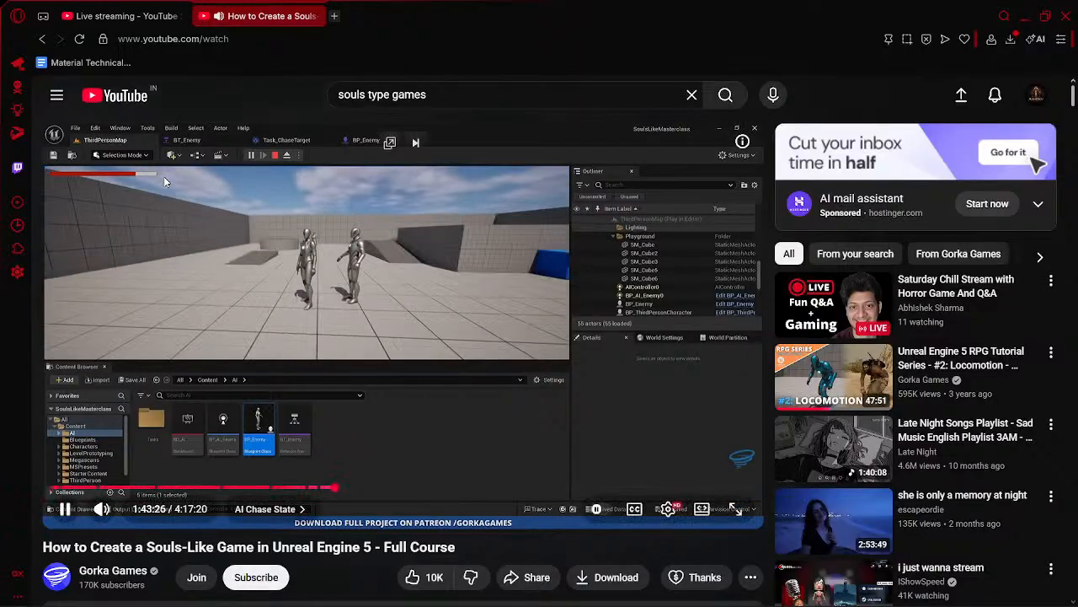
{"action": "left_click", "coordinate": [240, 242]}
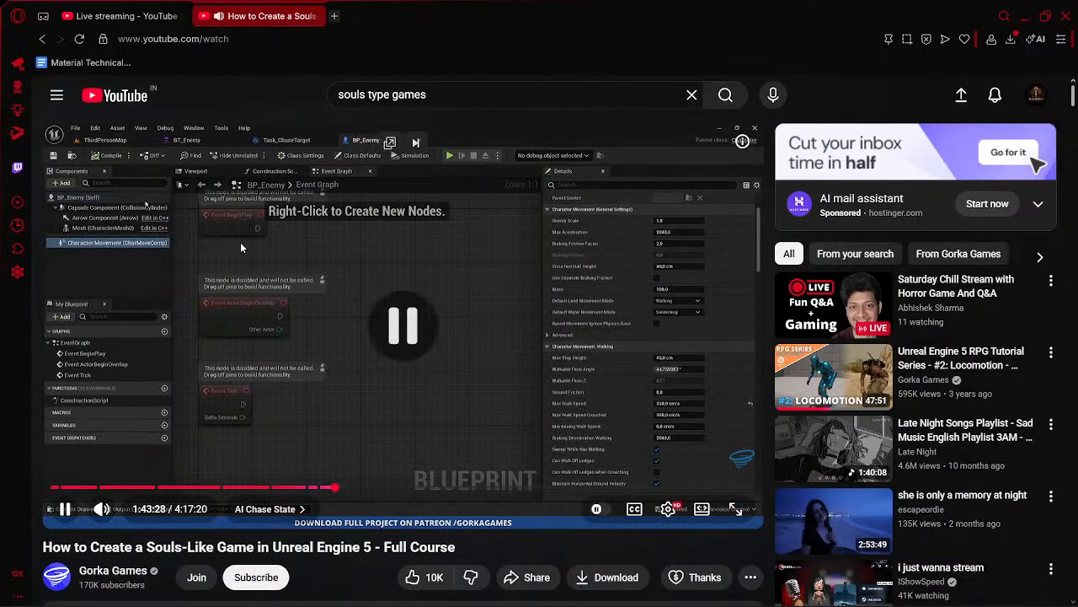
- Switch to Unreal Editor and open BP_Enemy in the full Blueprint editor
{"action": "key", "text": "alt+Tab"}
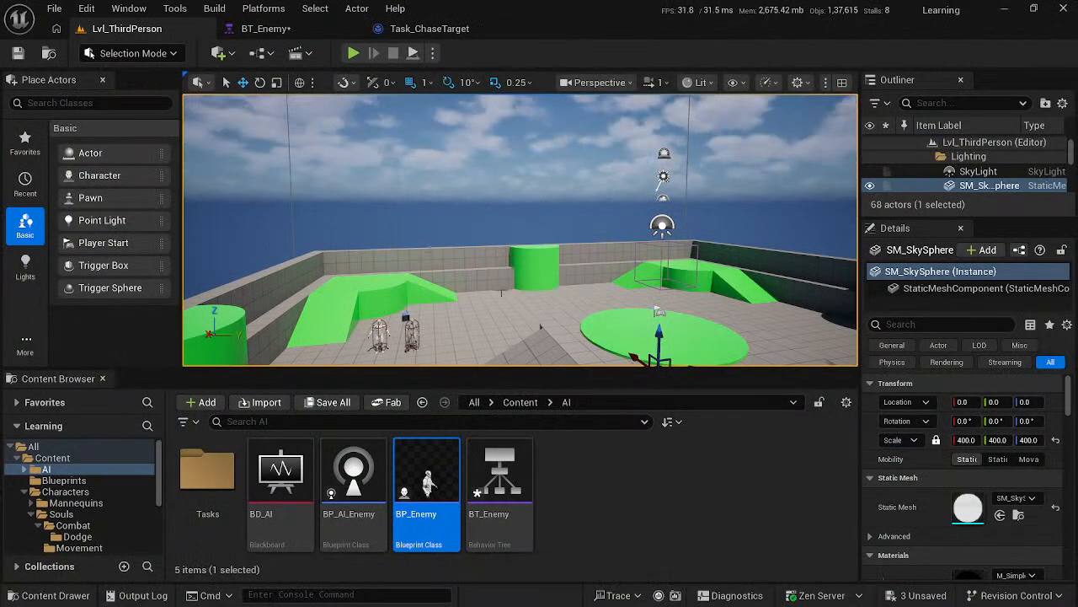
{"action": "double_click", "coordinate": [440, 497]}
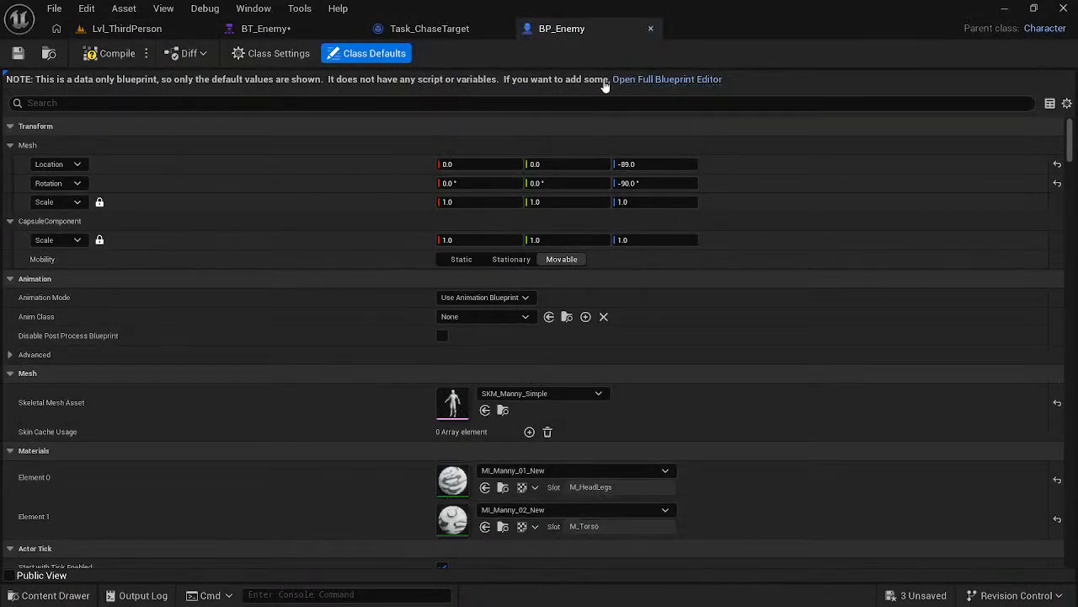
{"action": "left_click", "coordinate": [637, 79]}
- Set BP_Enemy's Max Walk Speed to 350 cm/s in the Character Movement walking settings and save the blueprint
{"action": "scroll", "coordinate": [980, 460], "scroll_direction": "down", "scroll_amount": 5}
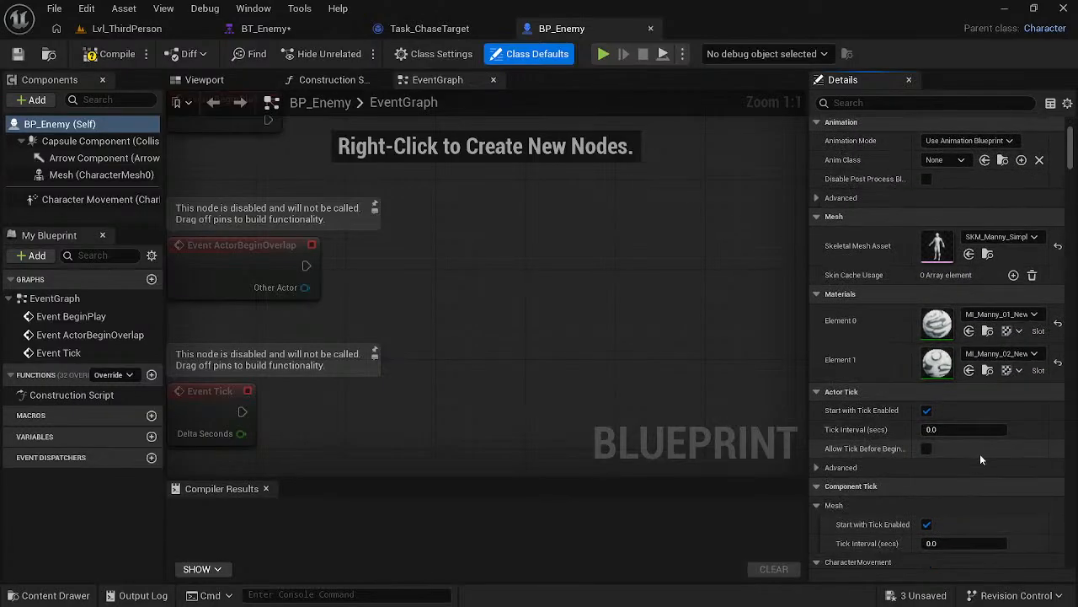
{"action": "scroll", "coordinate": [980, 459], "scroll_direction": "down", "scroll_amount": 15}
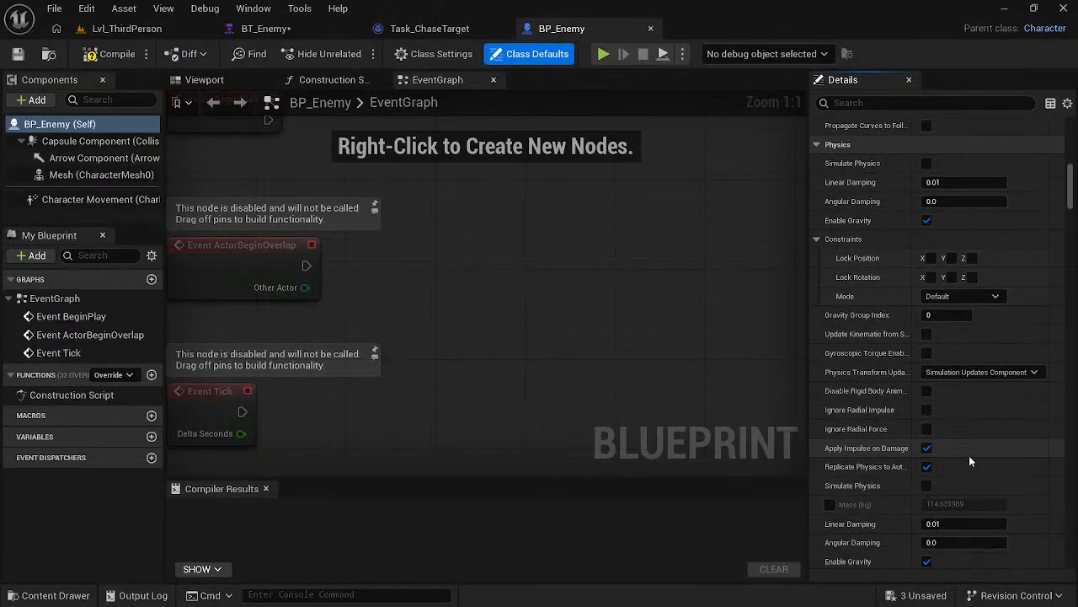
{"action": "scroll", "coordinate": [969, 459], "scroll_direction": "down", "scroll_amount": 8}
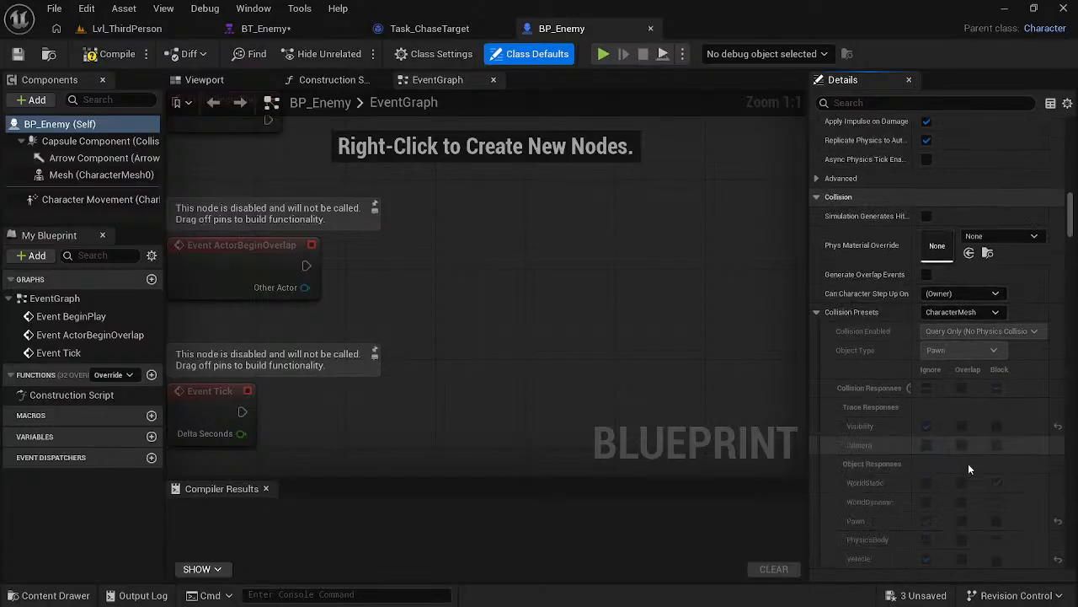
{"action": "scroll", "coordinate": [969, 465], "scroll_direction": "down", "scroll_amount": 8}
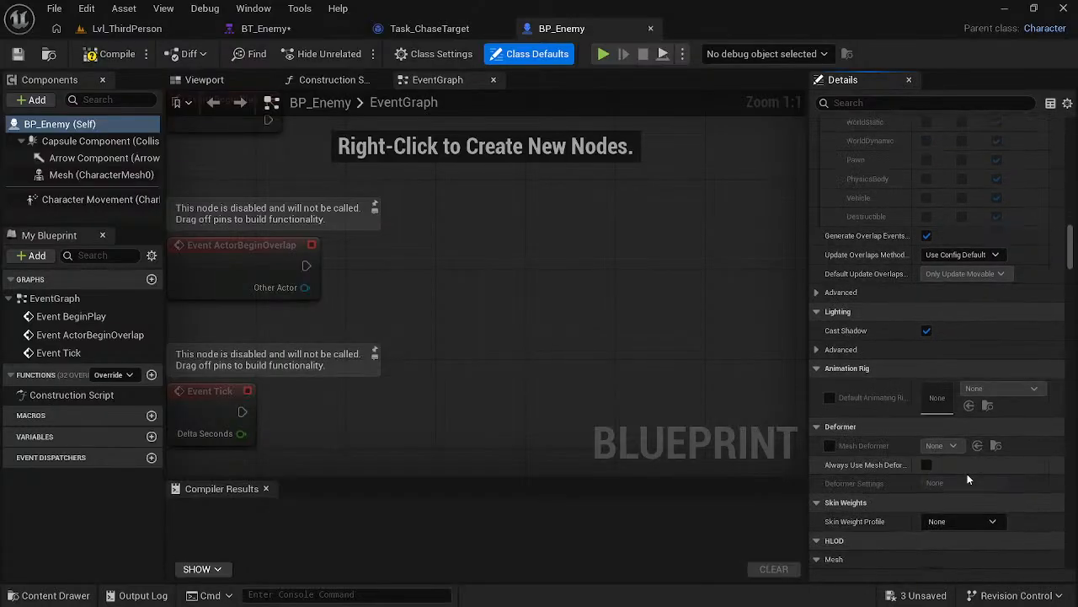
{"action": "scroll", "coordinate": [967, 478], "scroll_direction": "down", "scroll_amount": 10}
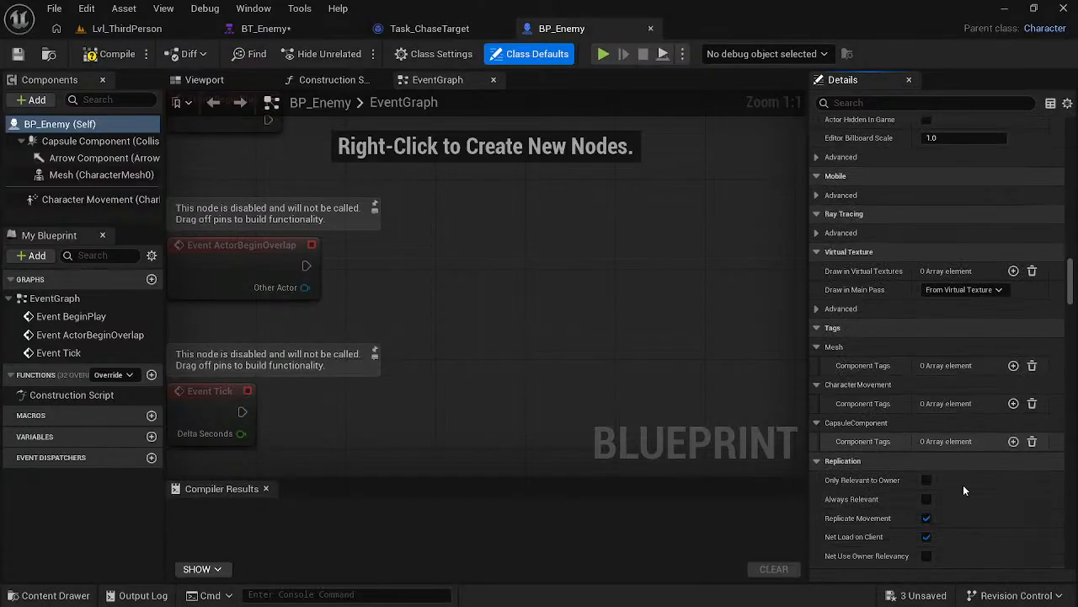
{"action": "scroll", "coordinate": [963, 485], "scroll_direction": "down", "scroll_amount": 10}
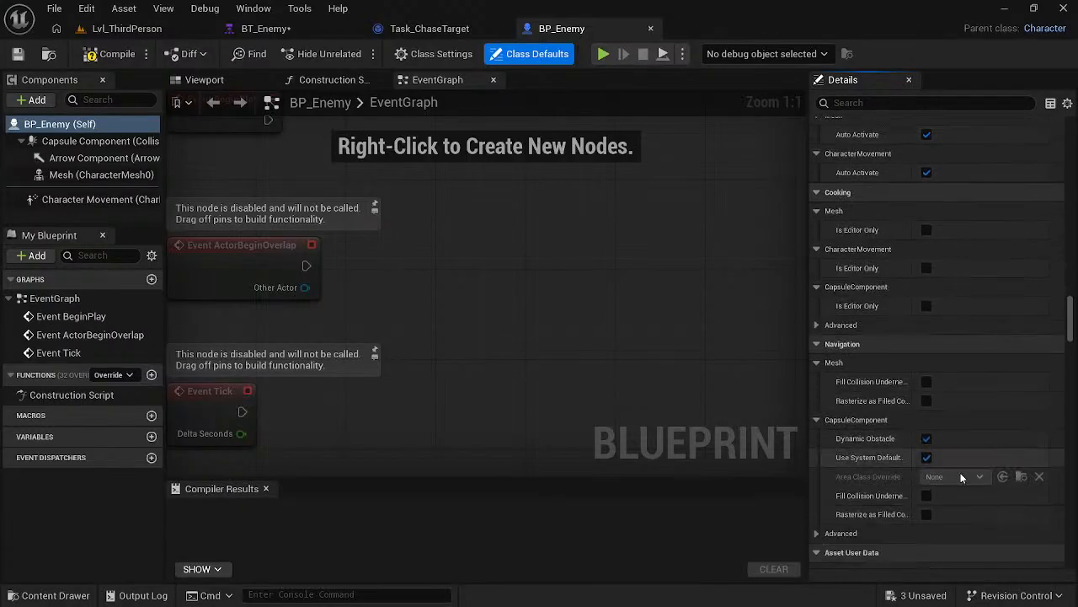
{"action": "scroll", "coordinate": [961, 472], "scroll_direction": "down", "scroll_amount": 10}
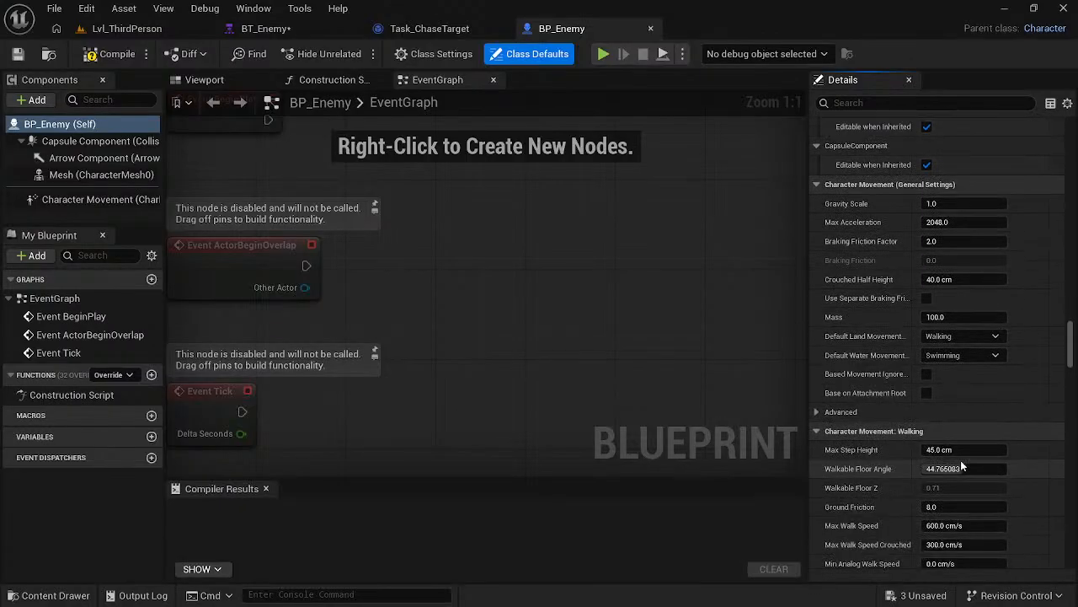
{"action": "scroll", "coordinate": [960, 459], "scroll_direction": "down", "scroll_amount": 3}
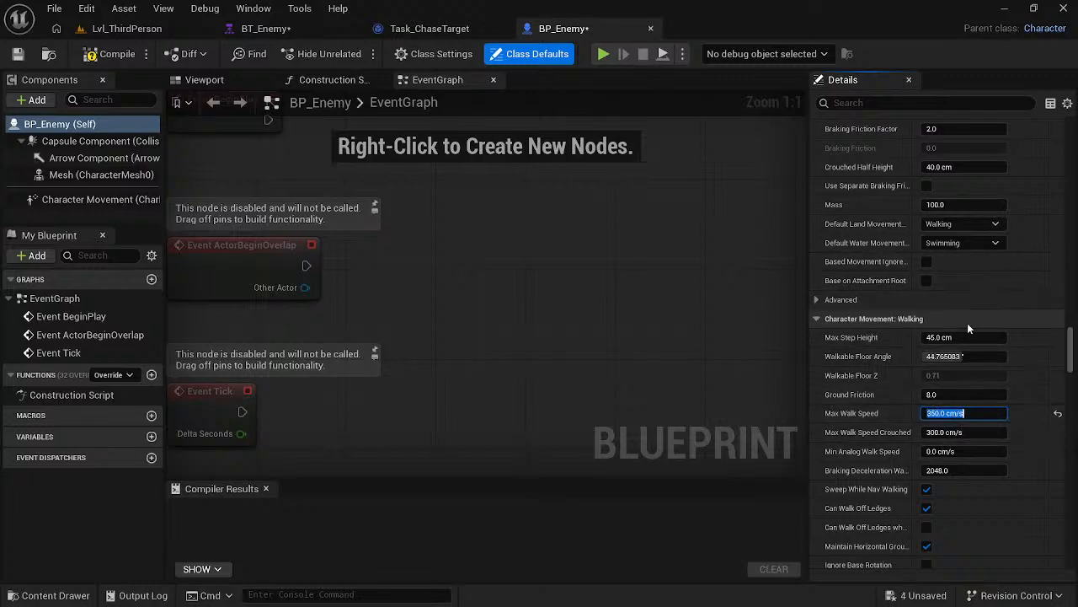
{"action": "key", "text": "ctrl+s"}
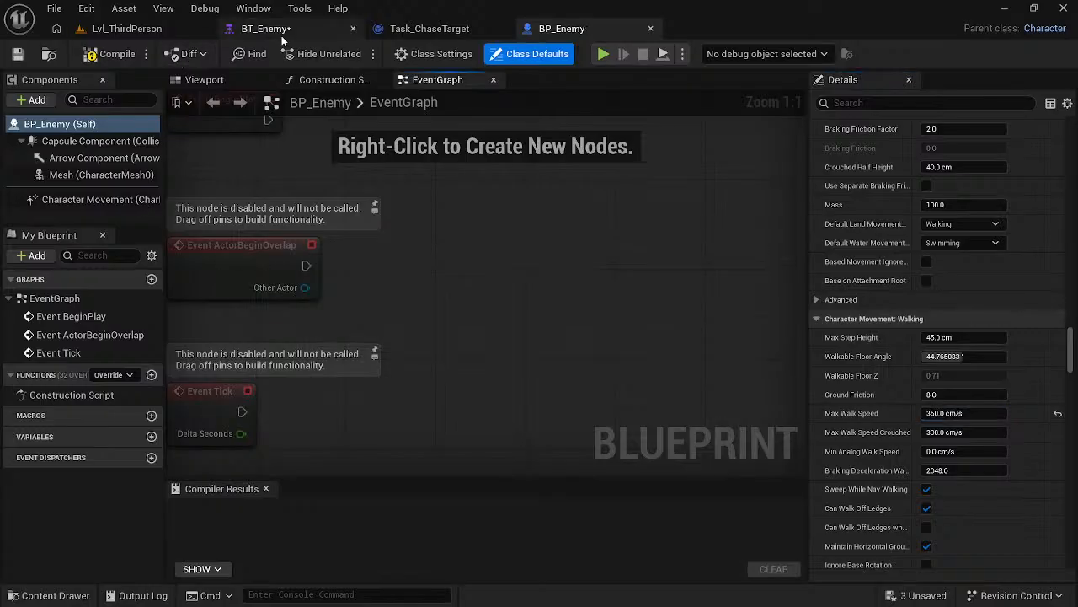
- In BT_Enemy, move the Idle Sequence node to the right of Chase Sequence and save the behavior tree
{"action": "left_click", "coordinate": [276, 33]}
{"action": "left_click", "coordinate": [529, 250]}
{"action": "key", "text": "ctrl+s"}
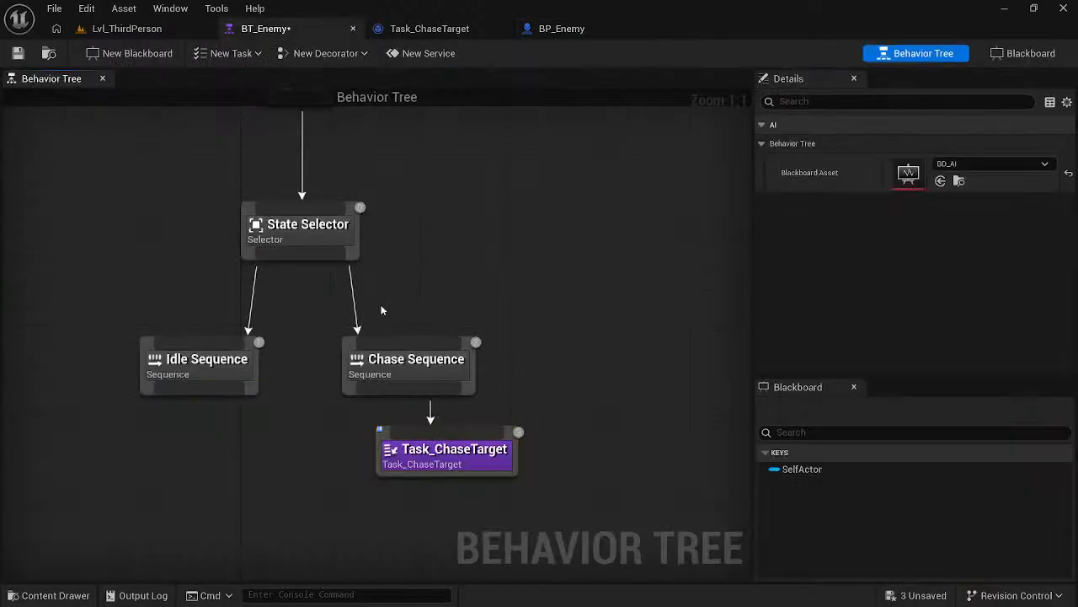
{"action": "left_click_drag", "start_coordinate": [144, 344], "coordinate": [527, 332]}
{"action": "left_click", "coordinate": [559, 233]}
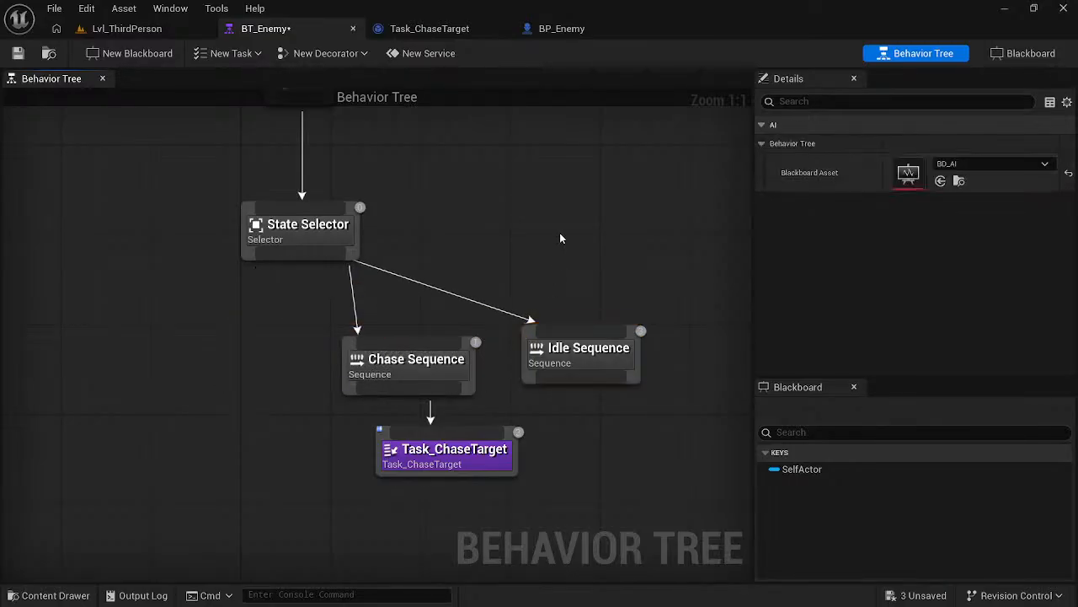
- Play-test Lvl_ThirdPerson, running and dodging around the arena and over the ramps to check how the enemies chase, and end the session
{"action": "left_click", "coordinate": [123, 29]}
{"action": "left_click", "coordinate": [354, 53]}
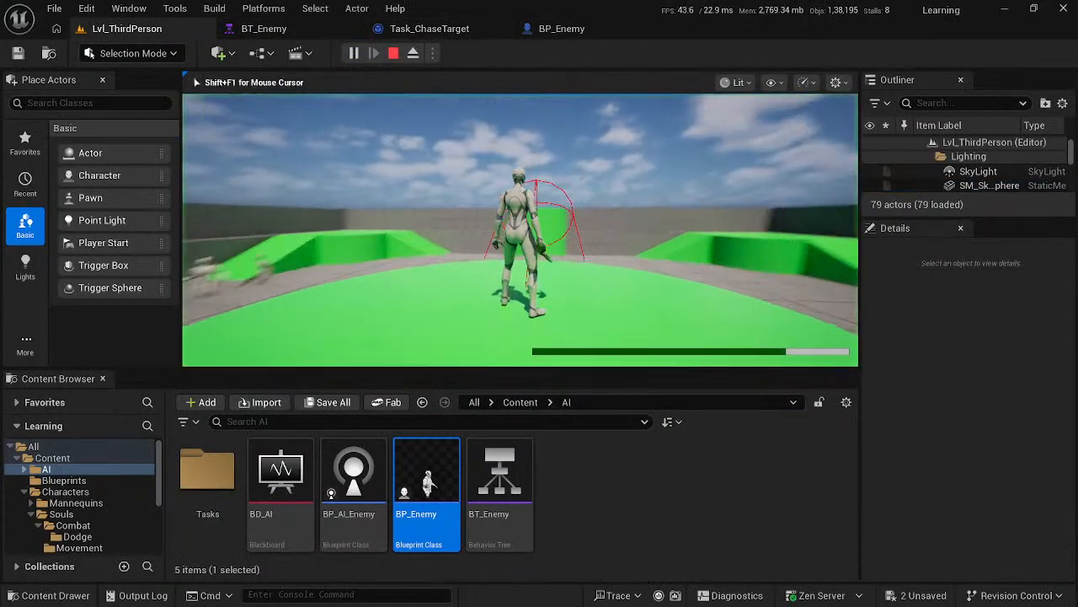
{"action": "key", "text": "w"}
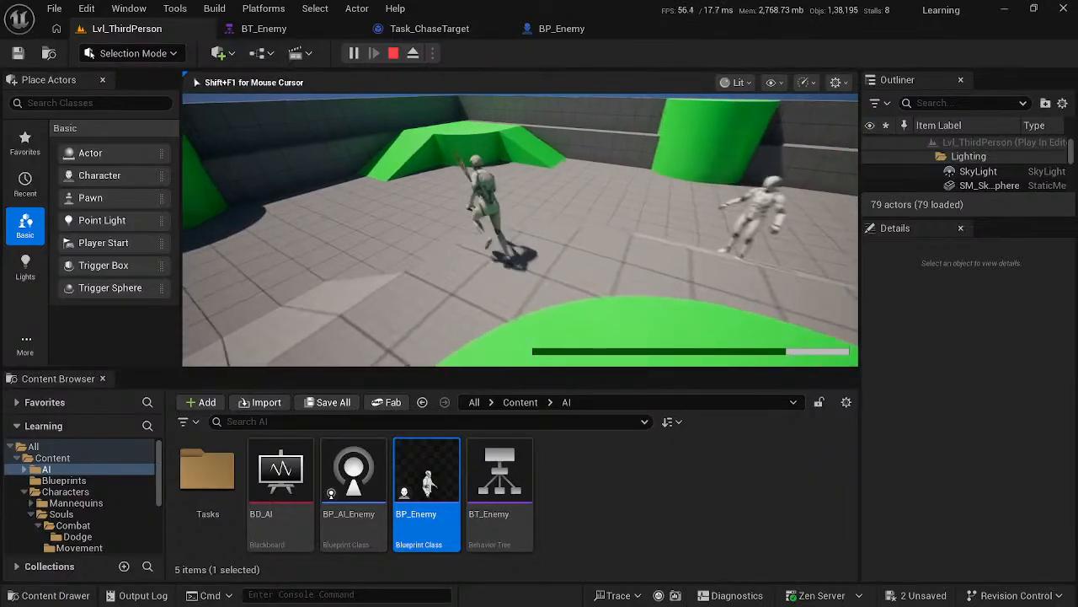
{"action": "key", "text": "s"}
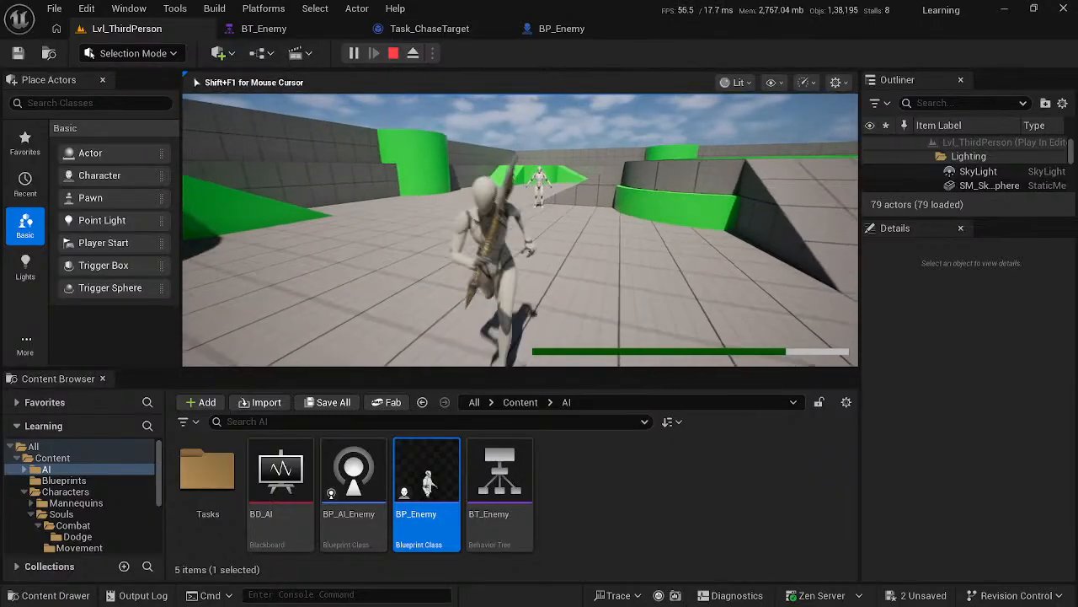
{"action": "key", "text": "d"}
{"action": "key", "text": "w"}
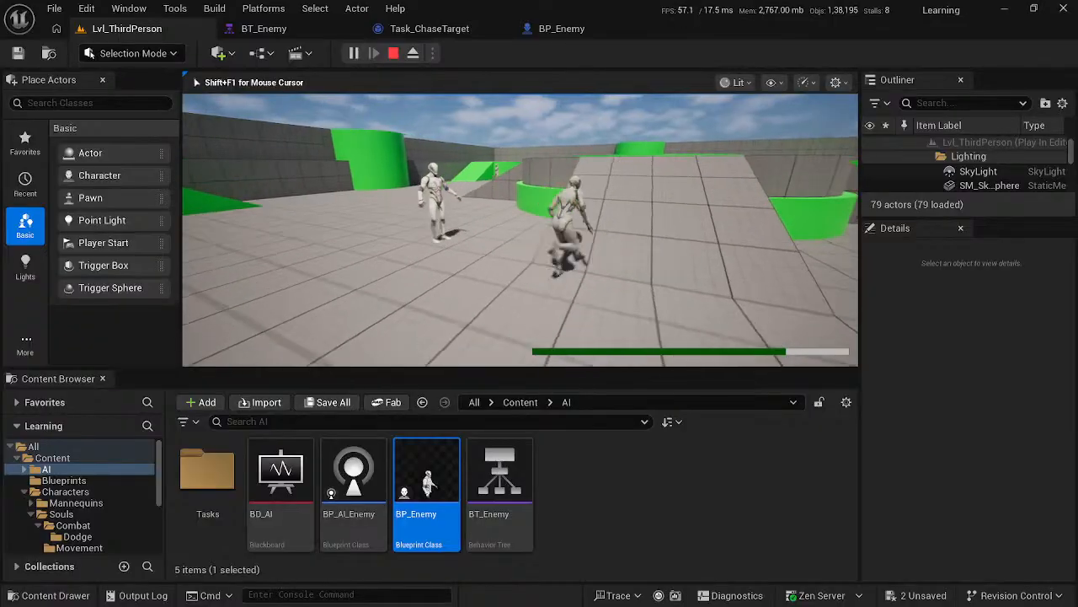
{"action": "key", "text": "w"}
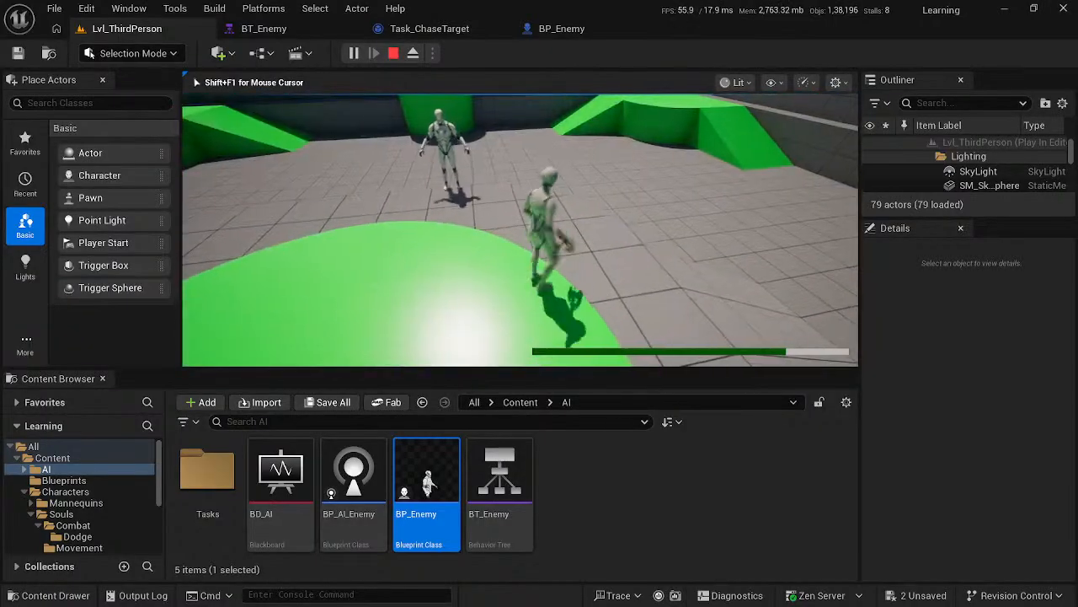
{"action": "key", "text": "w"}
{"action": "key", "text": "space"}
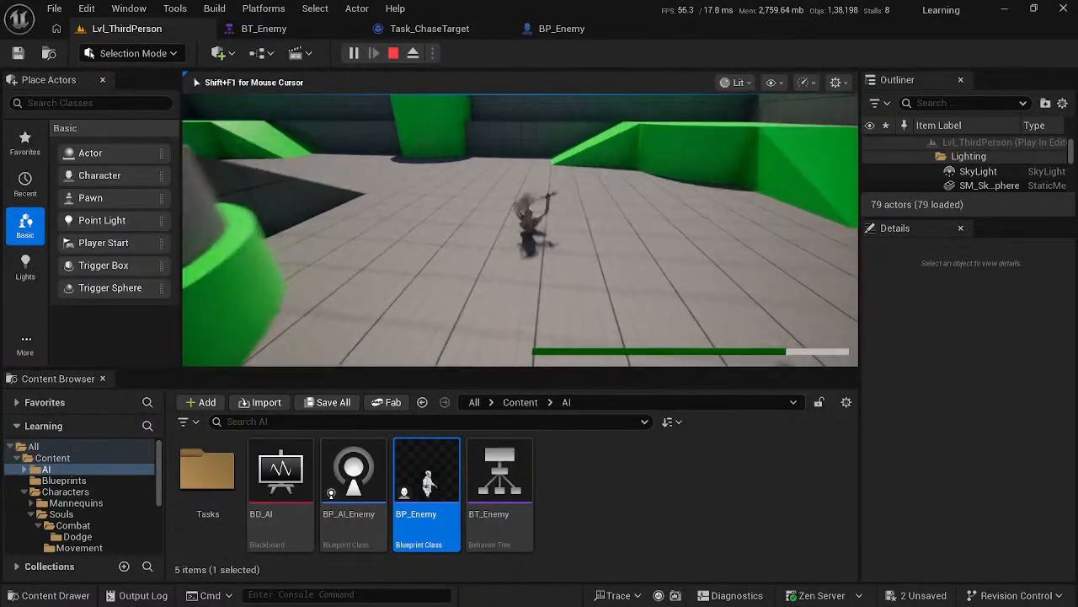
{"action": "key", "text": "w"}
{"action": "key", "text": "s"}
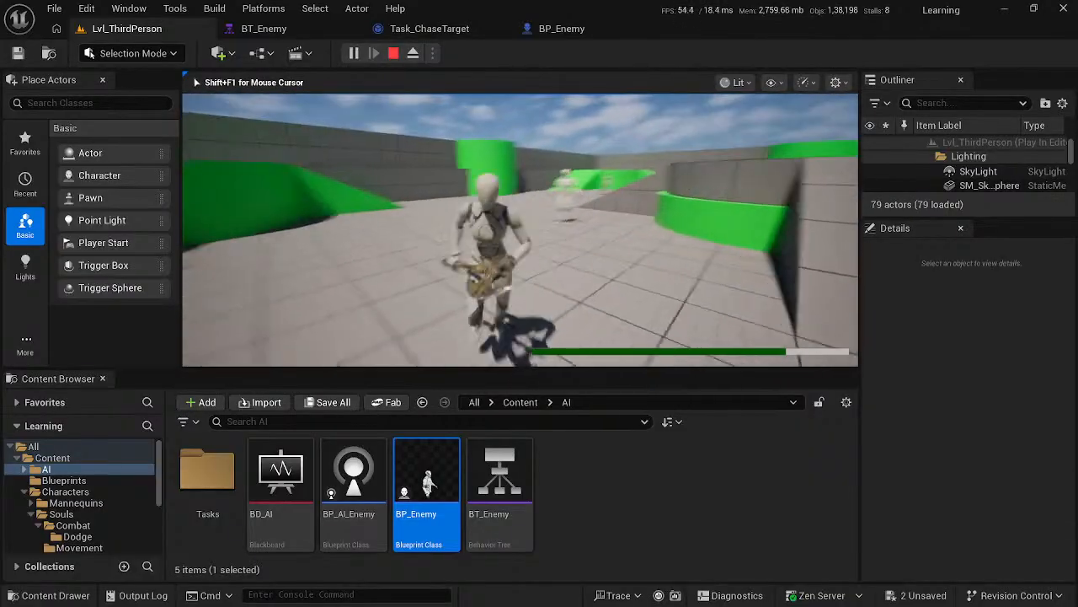
{"action": "key", "text": "d"}
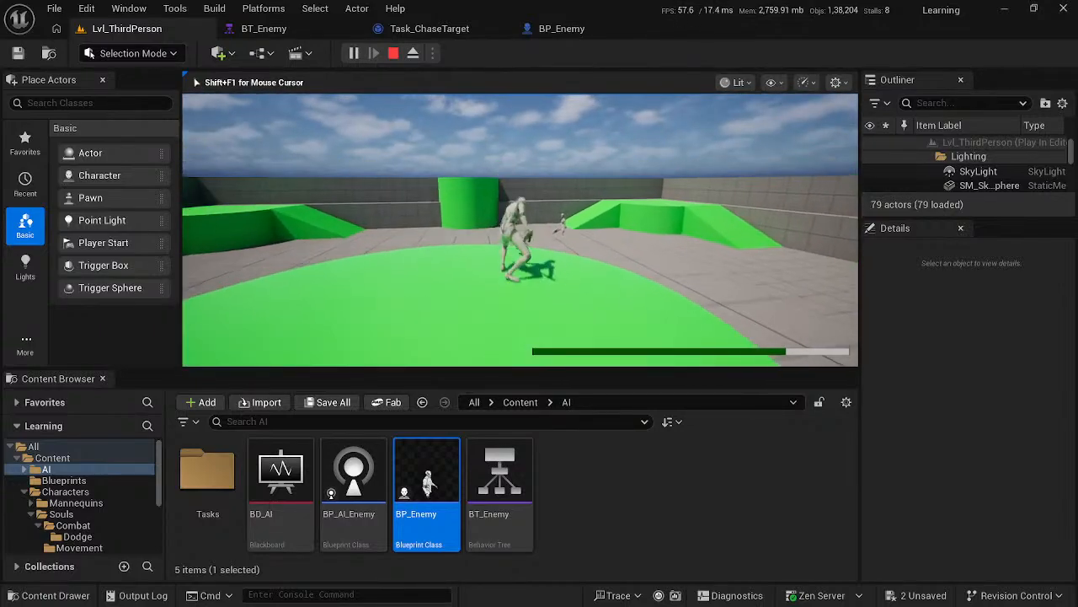
{"action": "key", "text": "space"}
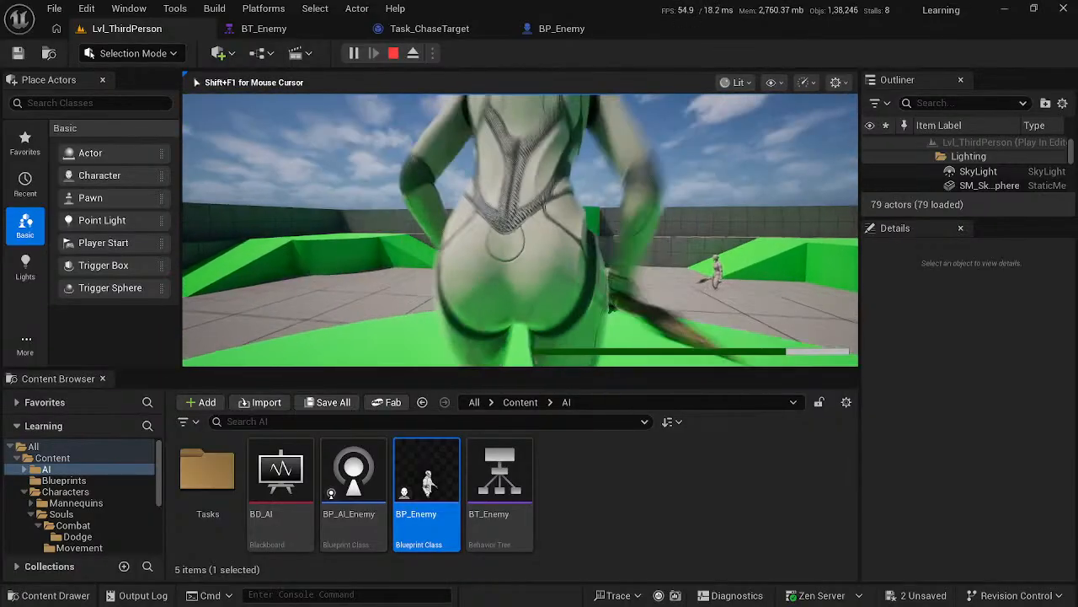
{"action": "key", "text": "space"}
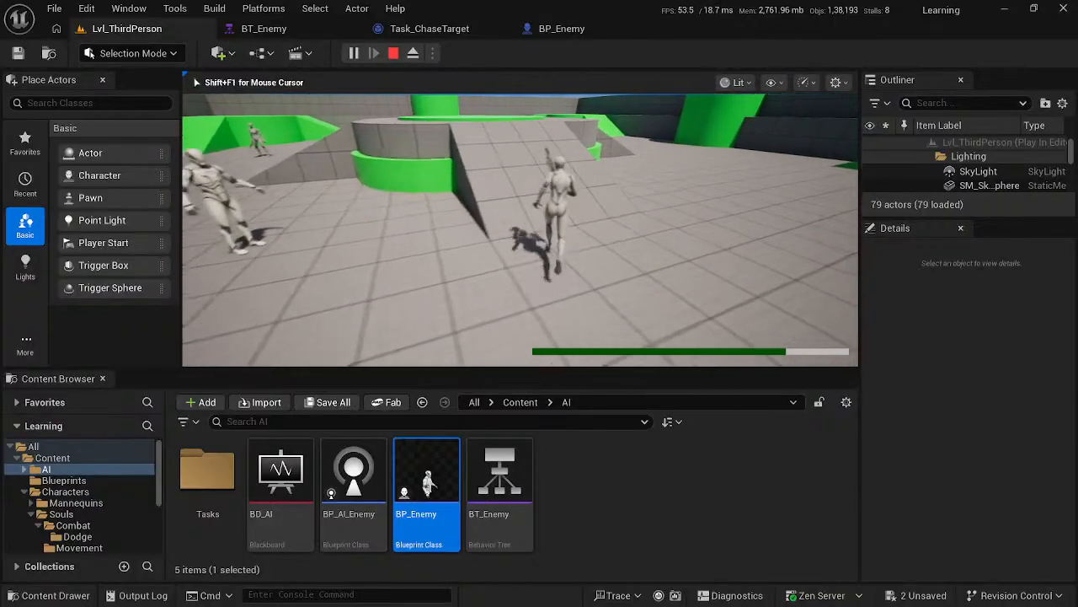
{"action": "key", "text": "w"}
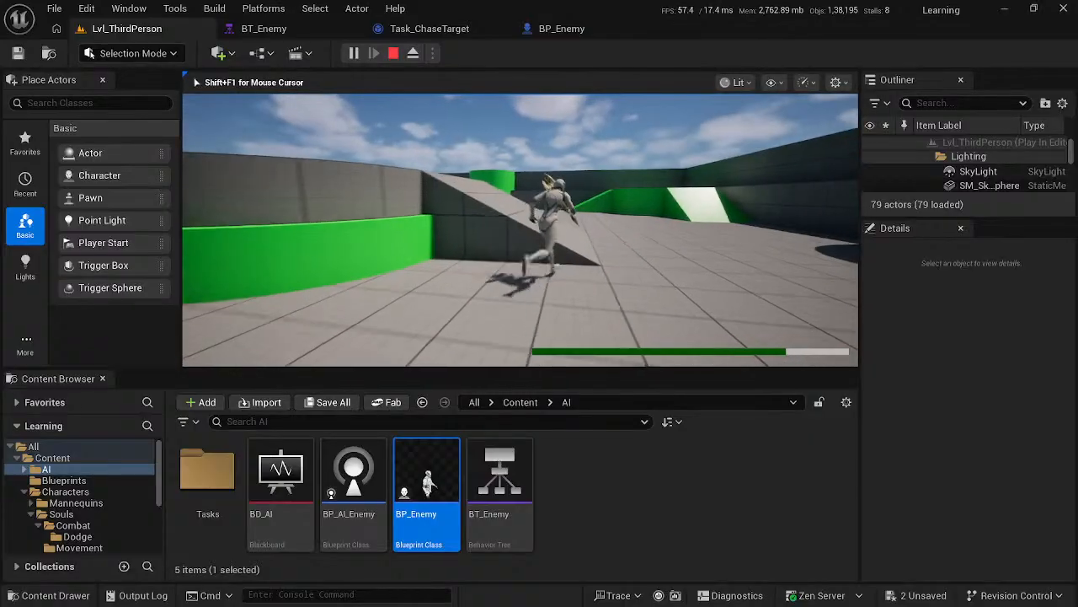
{"action": "key", "text": "w"}
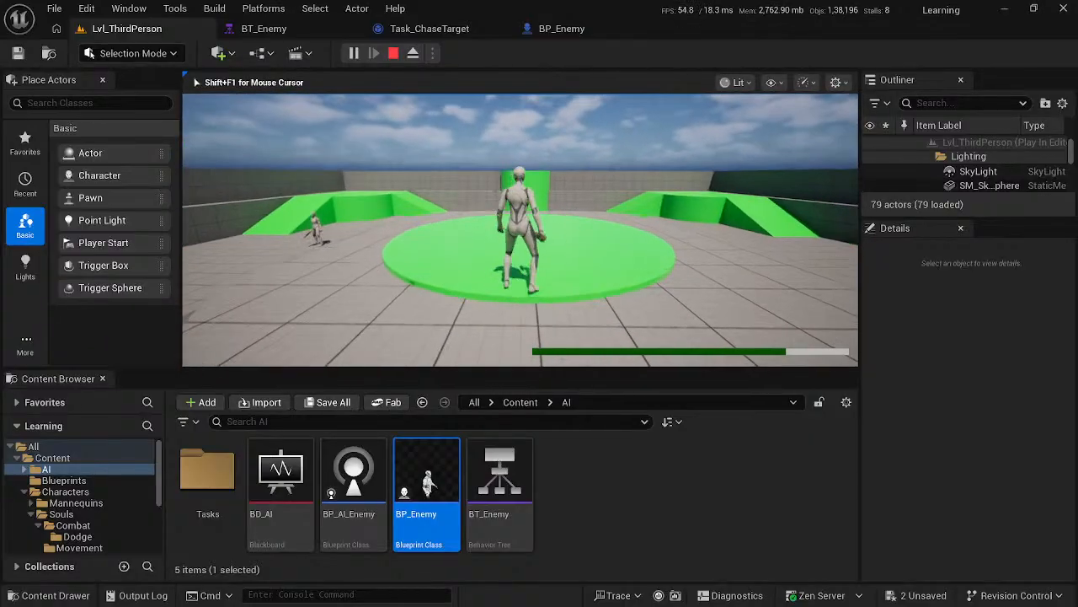
{"action": "key", "text": "w"}
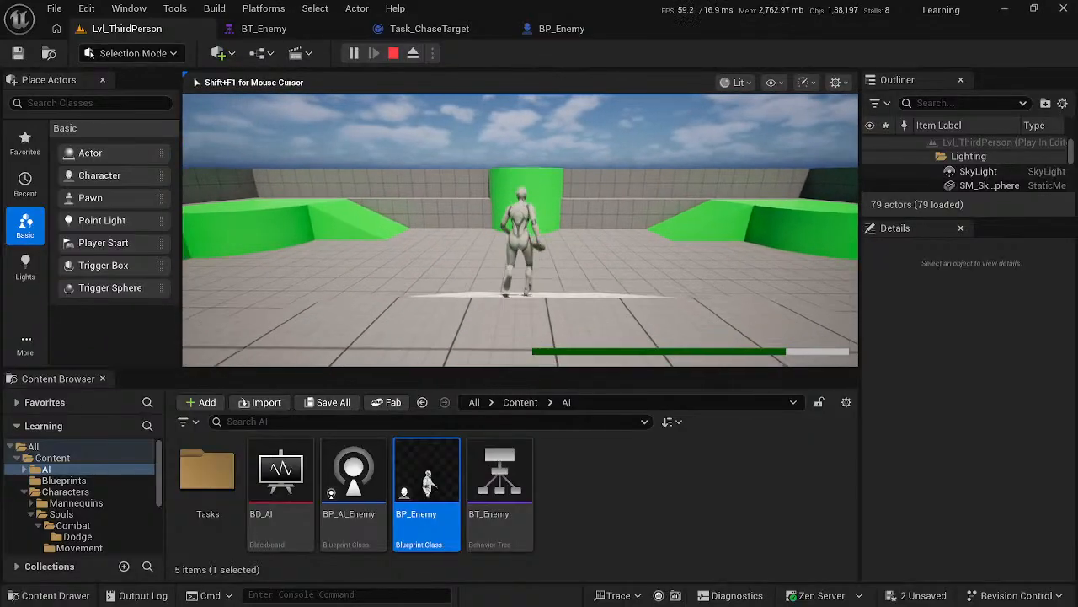
{"action": "key", "text": "w"}
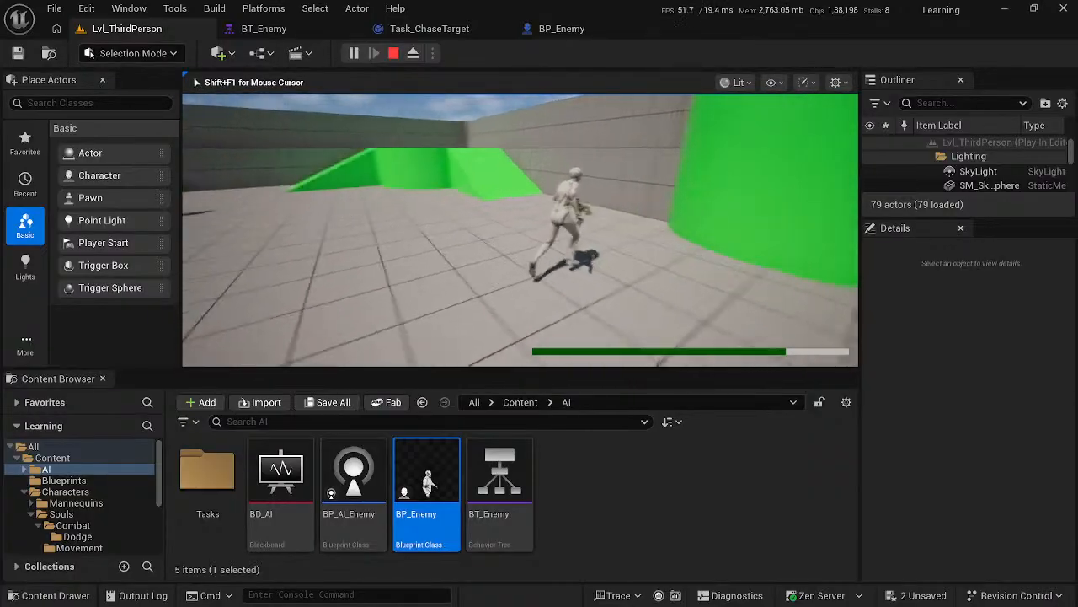
{"action": "key", "text": "w"}
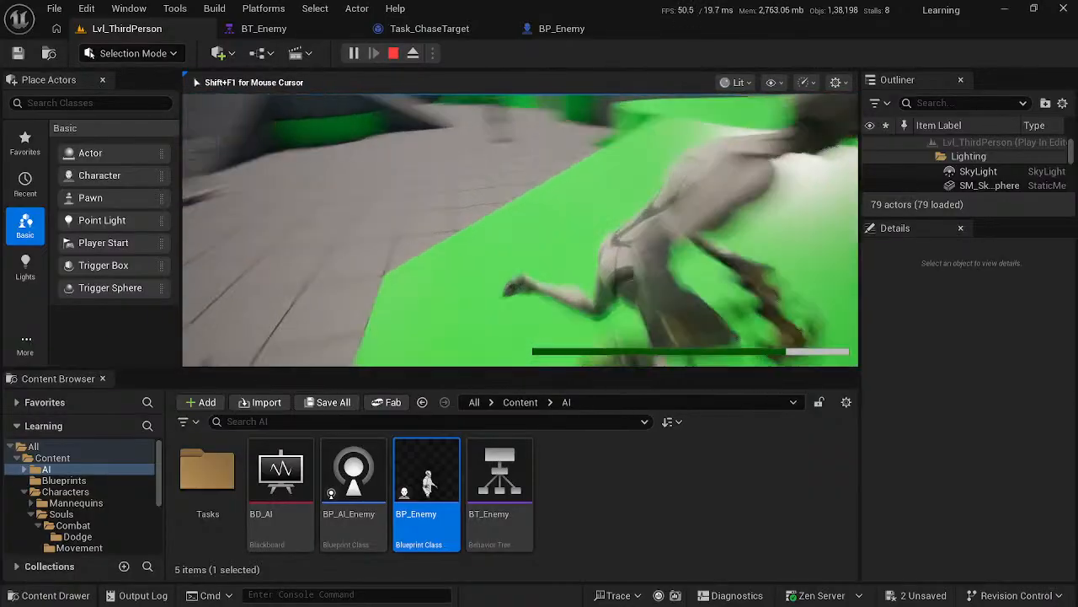
{"action": "key", "text": "w"}
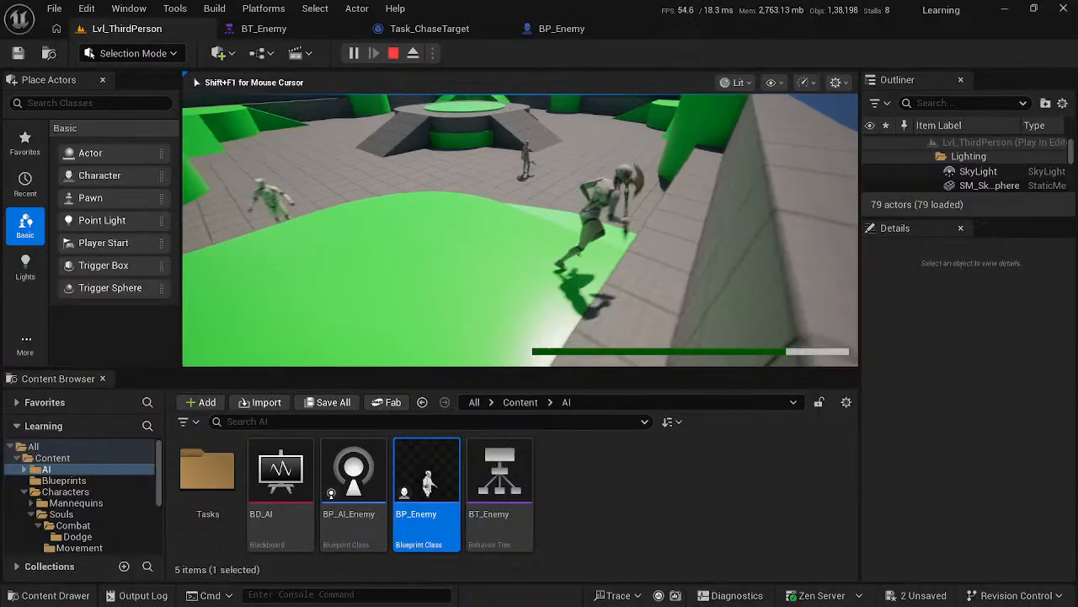
{"action": "key", "text": "d"}
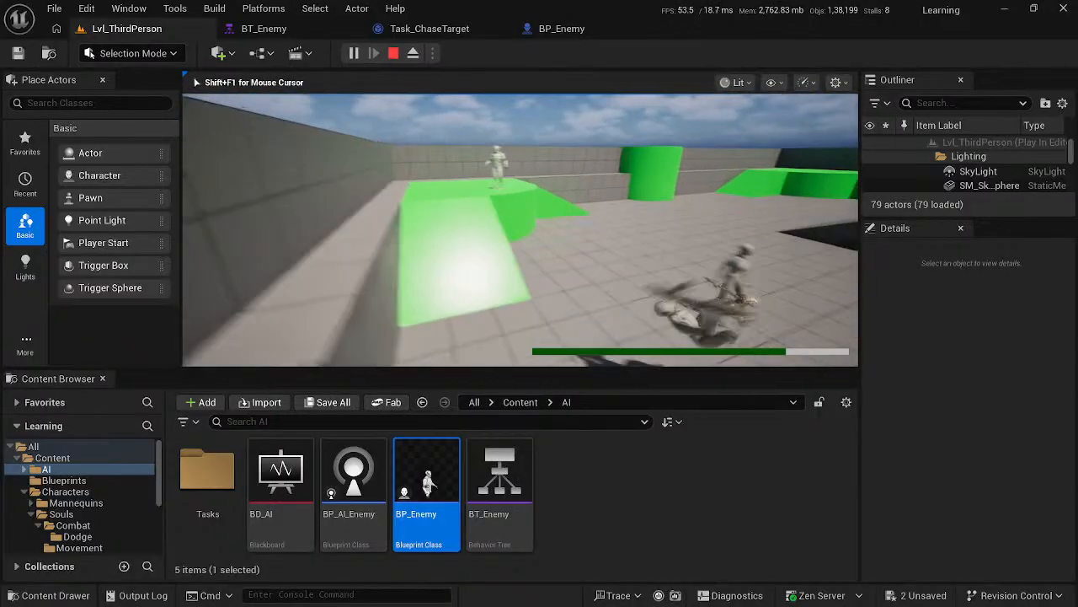
{"action": "key", "text": "Escape"}
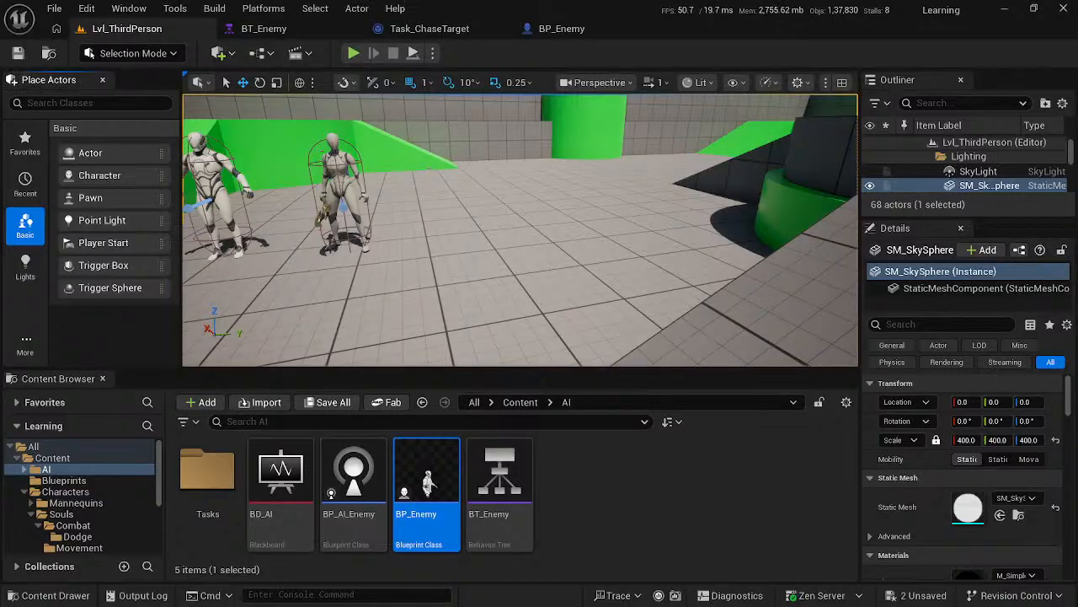
- Switch to the browser and watch the course video on BP_Enemy's mesh collision presets, checking the live stream dashboard in between
{"action": "right_click_drag", "start_coordinate": [556, 240], "coordinate": [497, 160]}
{"action": "key", "text": "alt+Tab"}
{"action": "left_click", "coordinate": [609, 241]}
{"action": "left_click", "coordinate": [610, 243]}
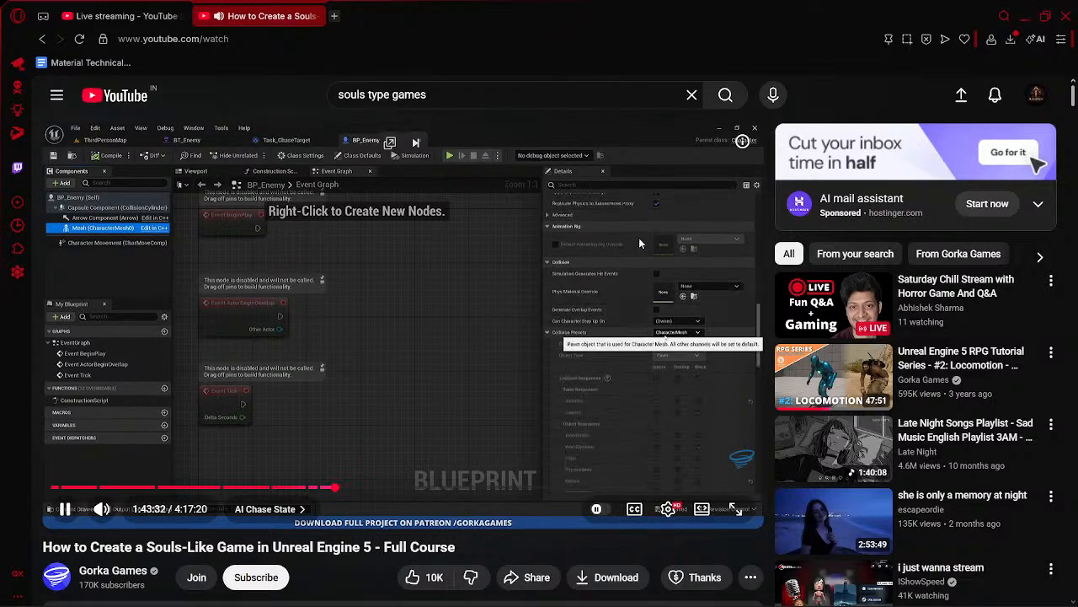
{"action": "left_click", "coordinate": [352, 249]}
{"action": "left_click", "coordinate": [122, 16]}
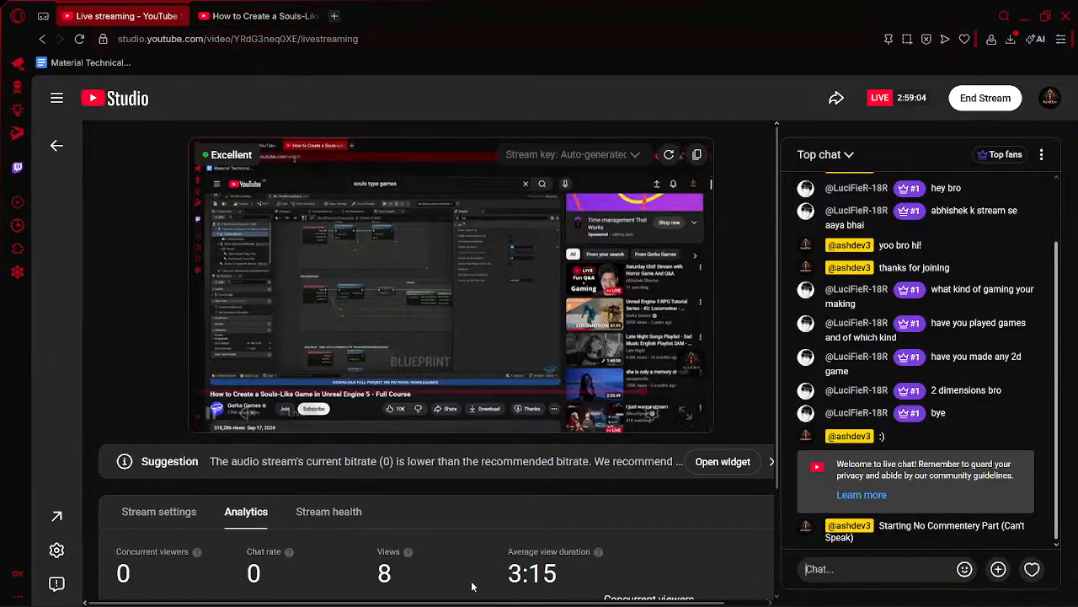
{"action": "left_click", "coordinate": [252, 8]}
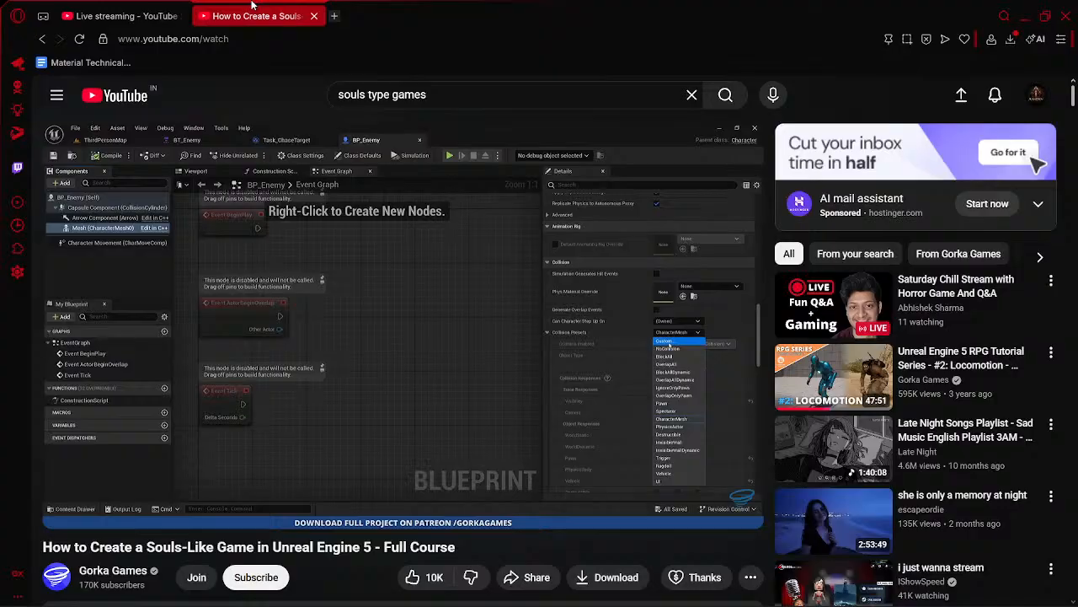
{"action": "left_click", "coordinate": [434, 352]}
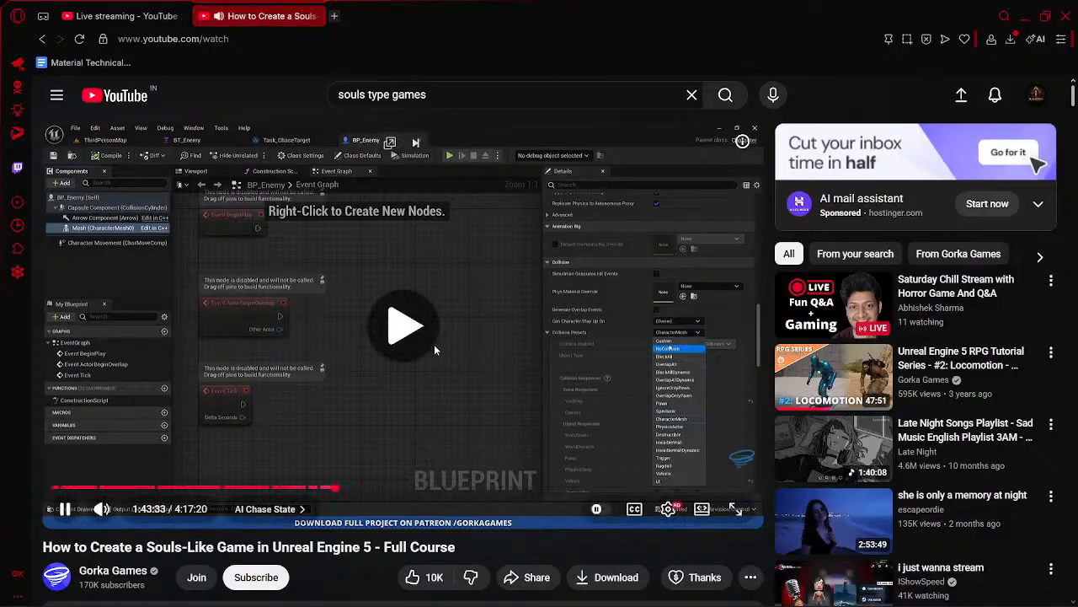
- Watch the course video's next seconds on setting the Camera collision response of BP_Enemy's mesh and pause it
{"action": "left_click", "coordinate": [469, 269]}
{"action": "left_click", "coordinate": [505, 249]}
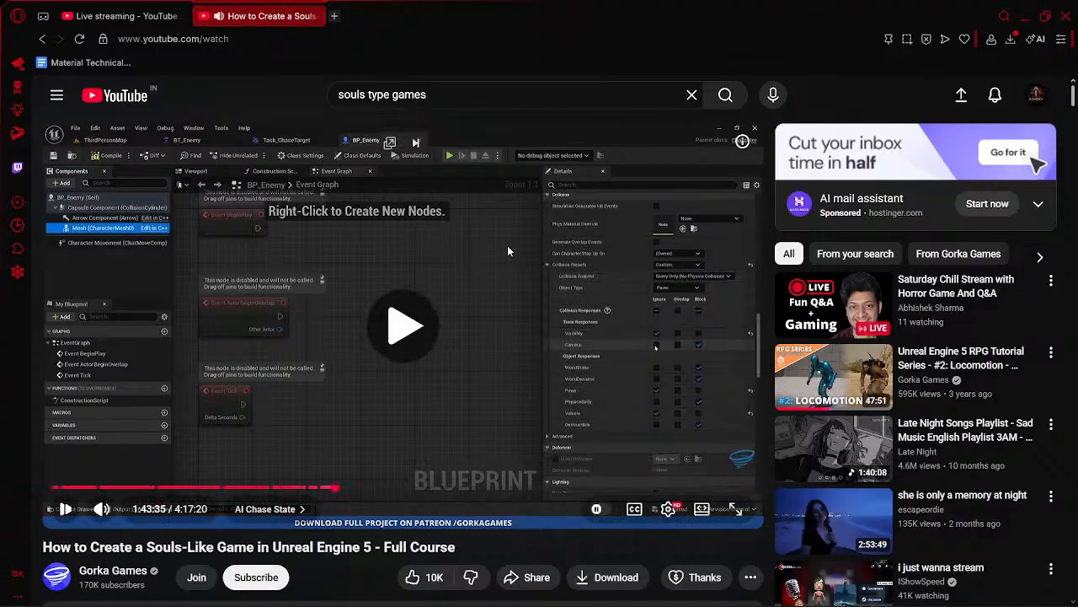
{"action": "left_click", "coordinate": [525, 249]}
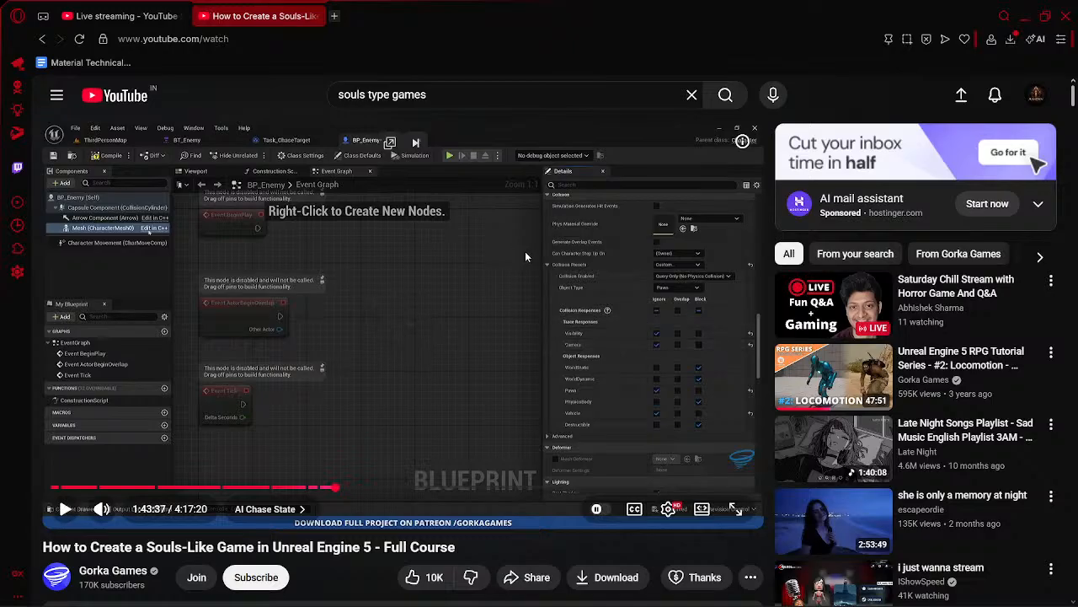
- Switch to Unreal Engine and filter BP_Enemy's details by "collision"
{"action": "key", "text": "alt+Tab"}
{"action": "left_click", "coordinate": [548, 30]}
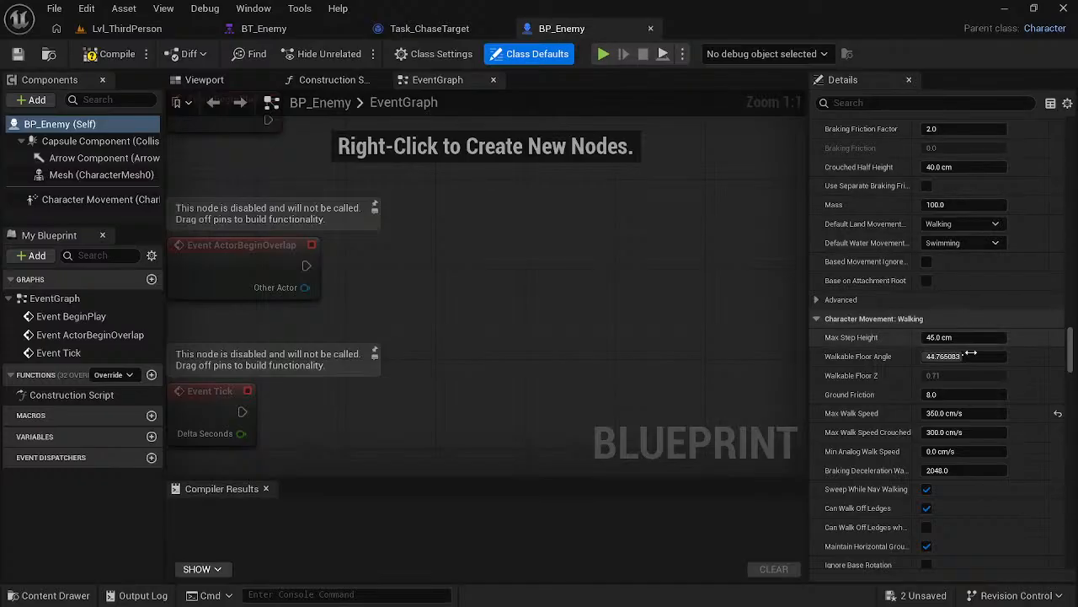
{"action": "left_click", "coordinate": [886, 104]}
{"action": "type", "text": "c"}
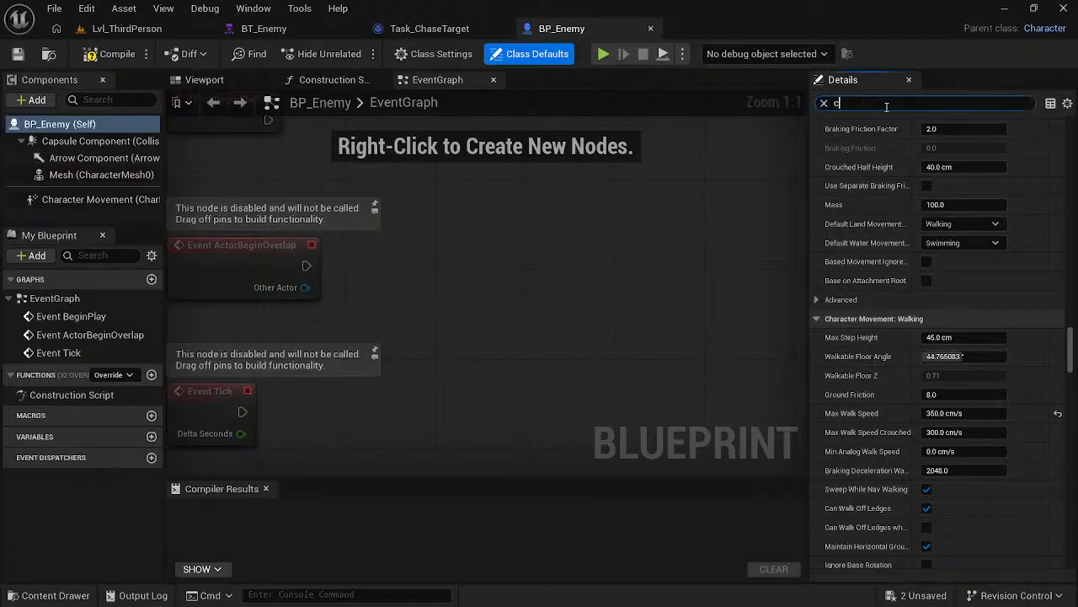
{"action": "type", "text": "ollisiom"}
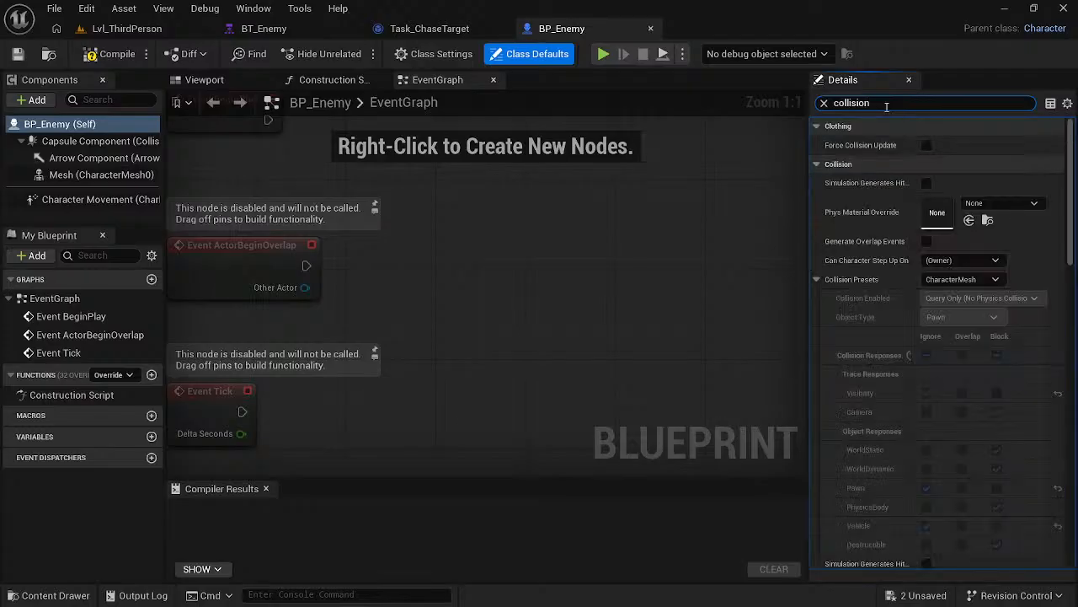
- Set the collision preset in BP_Enemy's class defaults to Custom, set its Camera response to Ignore, and save the blueprint
{"action": "left_click", "coordinate": [957, 280]}
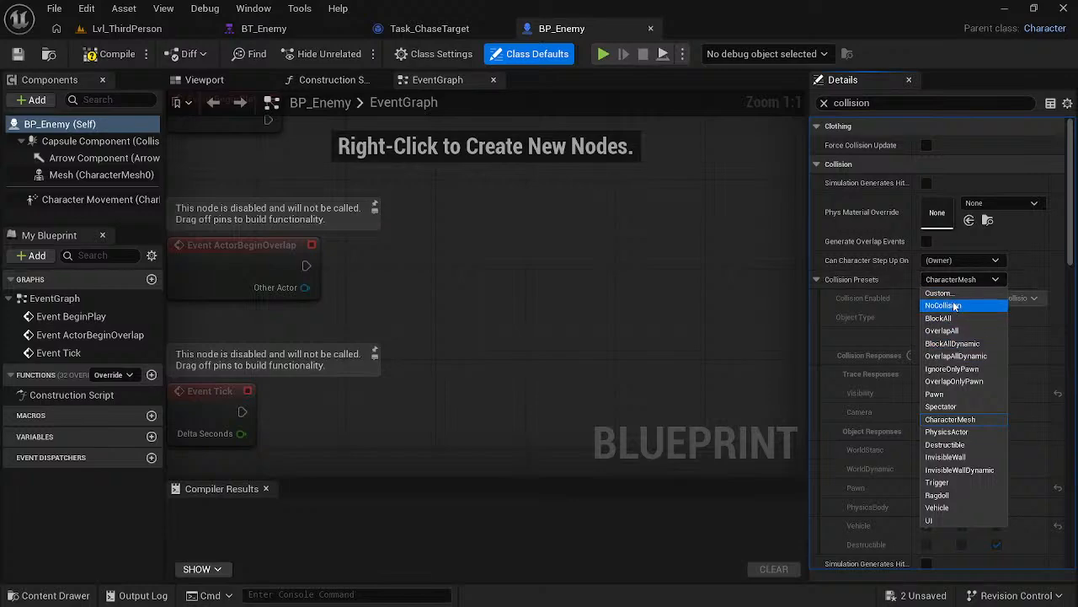
{"action": "left_click", "coordinate": [948, 292]}
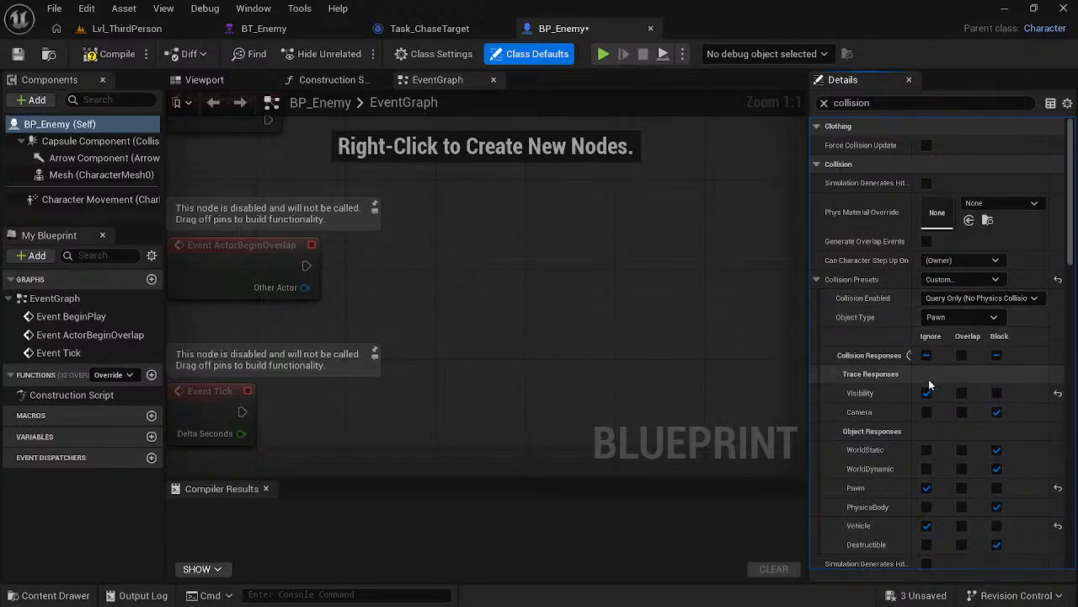
{"action": "left_click", "coordinate": [926, 411]}
{"action": "left_click", "coordinate": [582, 316]}
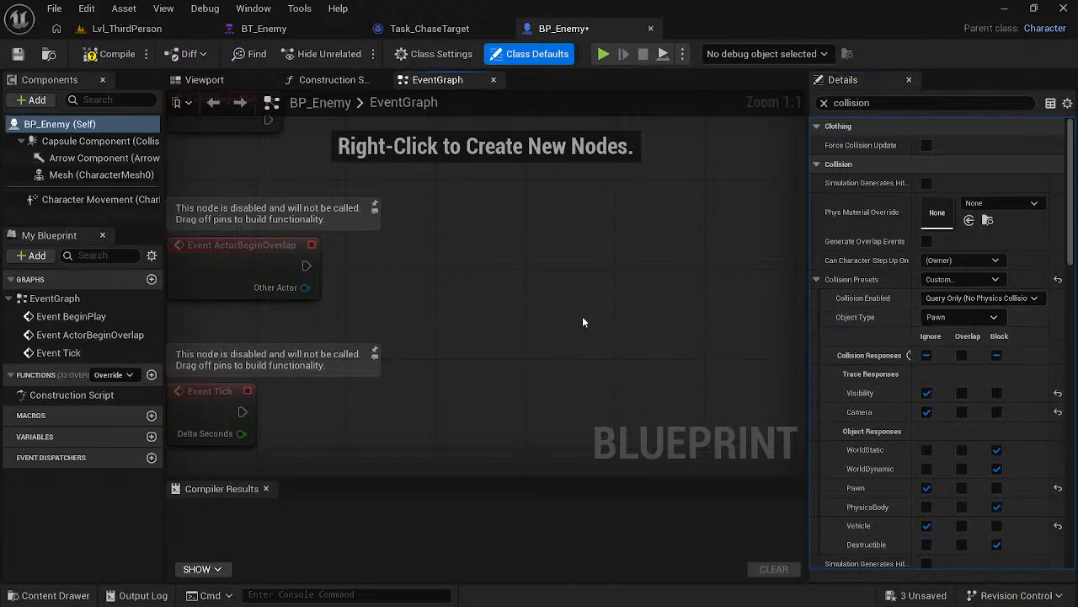
{"action": "key", "text": "ctrl+s"}
- Play-test Lvl_ThirdPerson to check the camera with the enemies' collision setting, and end the session
{"action": "left_click", "coordinate": [177, 27]}
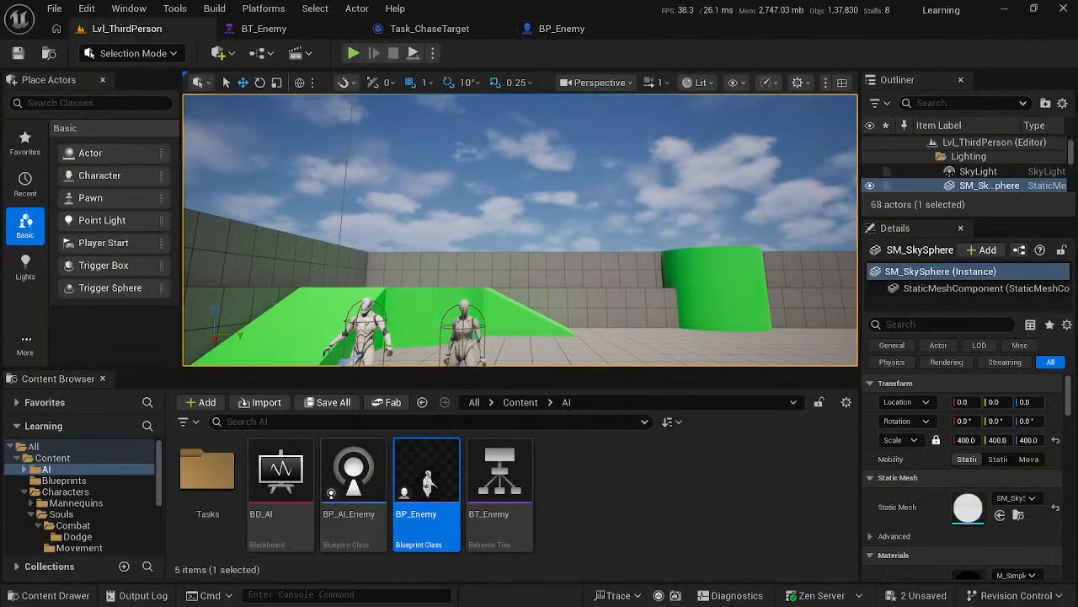
{"action": "left_click", "coordinate": [353, 53]}
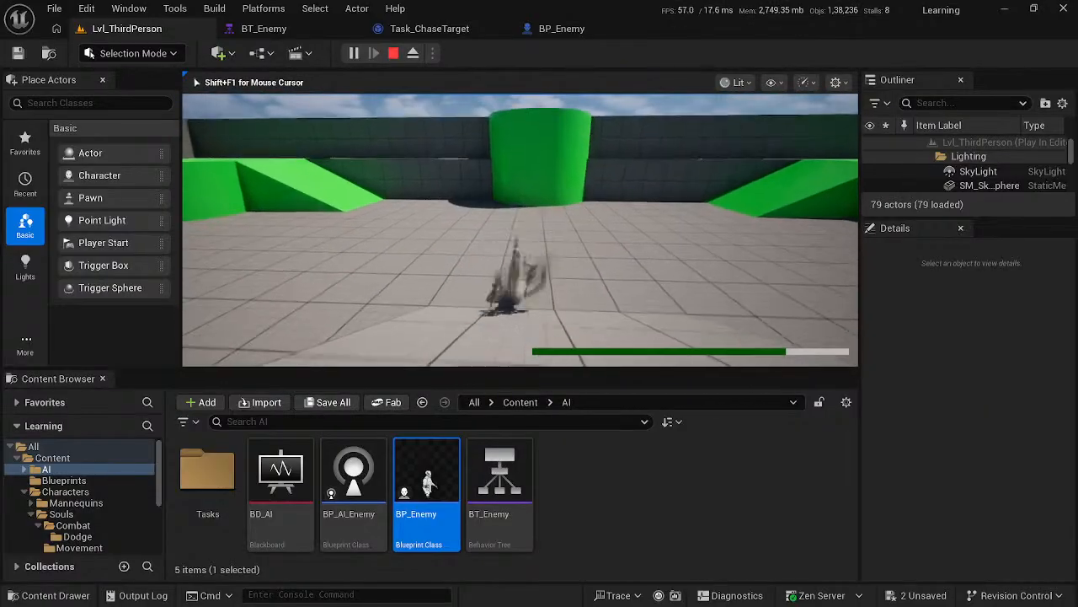
{"action": "key", "text": "Escape"}
- Switch to the browser and rewatch the course video's part on BP_Enemy's mesh and capsule collision presets, pausing at 1:43:31
{"action": "key", "text": "alt+Tab"}
{"action": "left_click", "coordinate": [322, 224]}
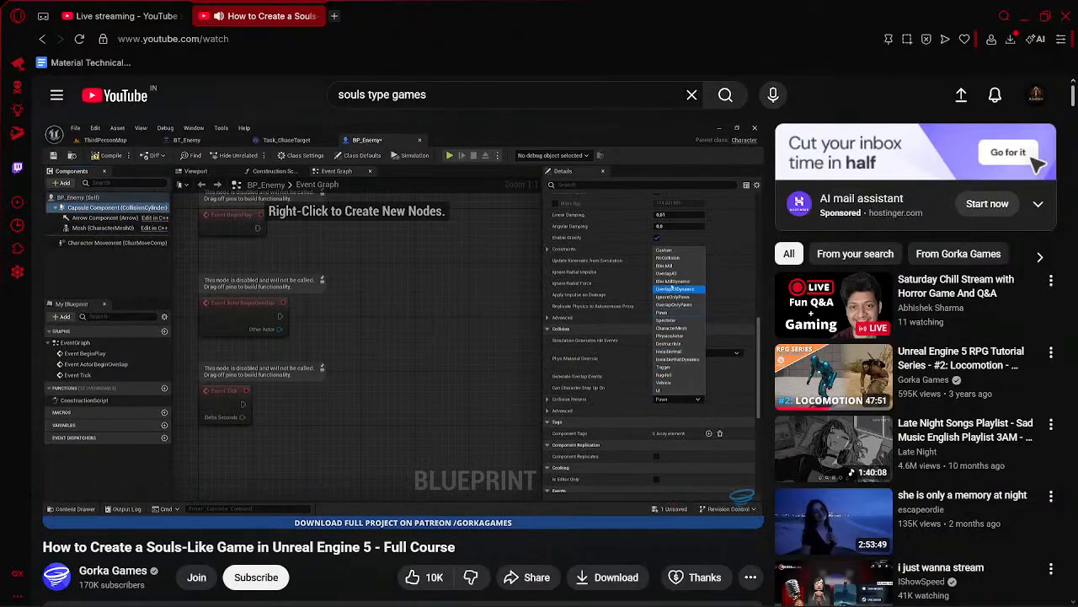
{"action": "left_click", "coordinate": [121, 213]}
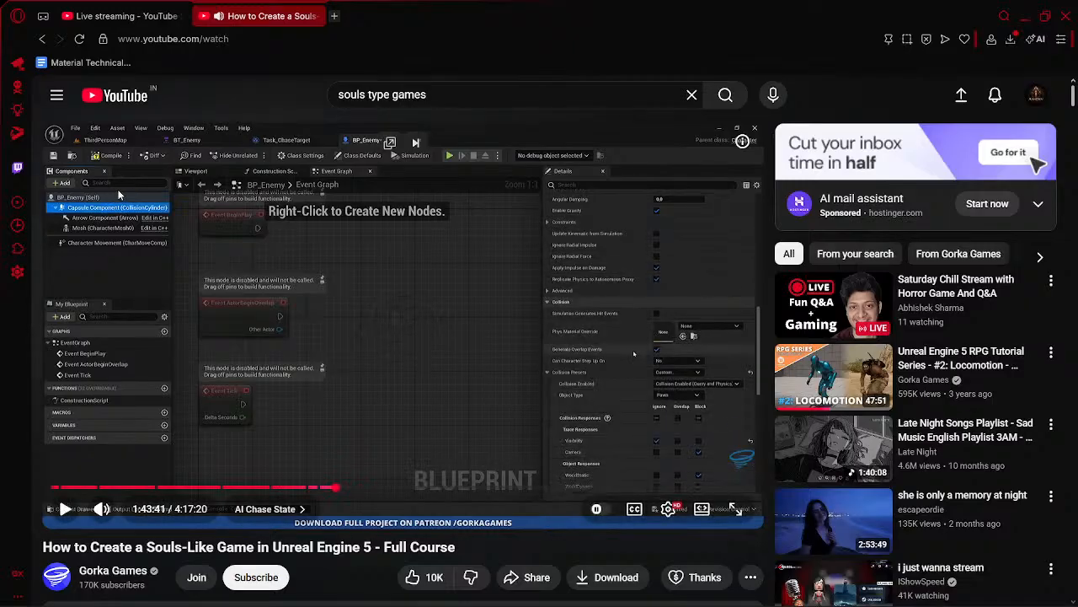
{"action": "key", "text": "Left"}
{"action": "key", "text": "Left"}
{"action": "key", "text": "Left"}
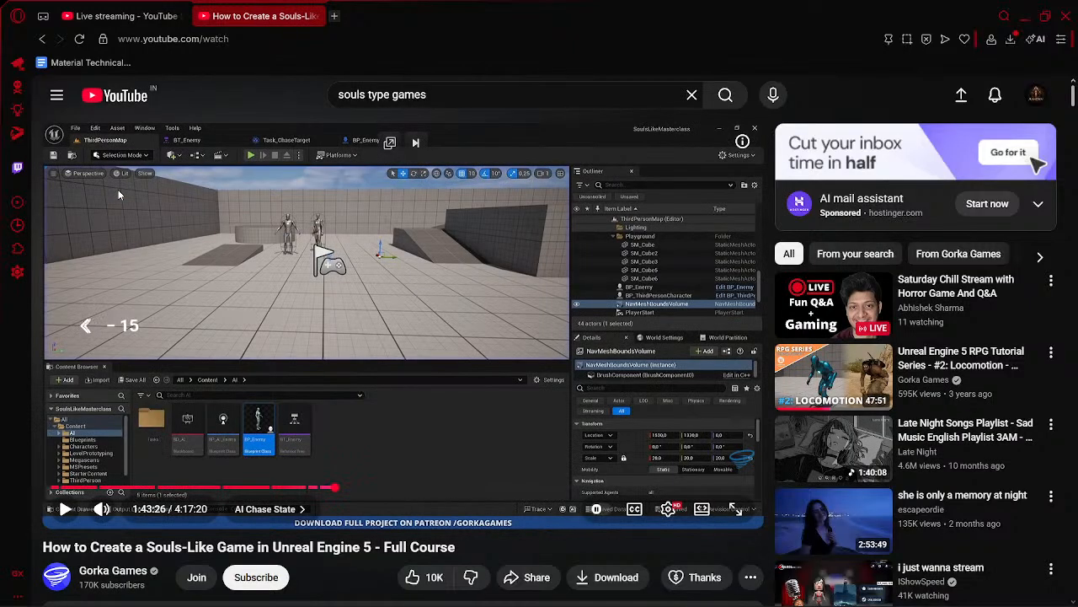
{"action": "key", "text": "Right"}
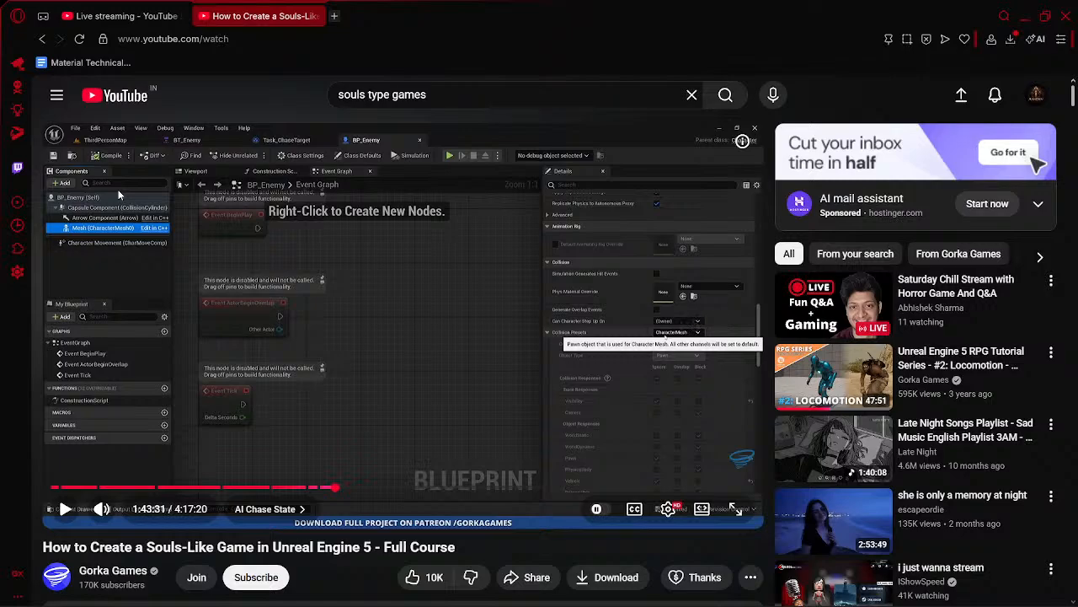
- Switch back to Unreal Engine and undo the Camera response and collision preset changes in BP_Enemy
{"action": "key", "text": "alt+Tab"}
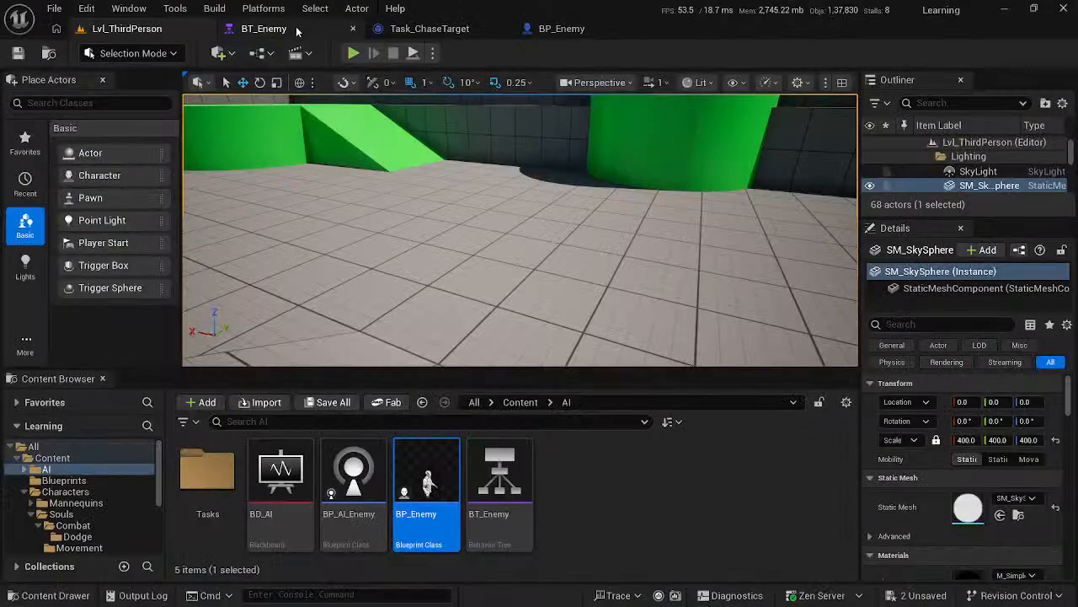
{"action": "left_click", "coordinate": [557, 32]}
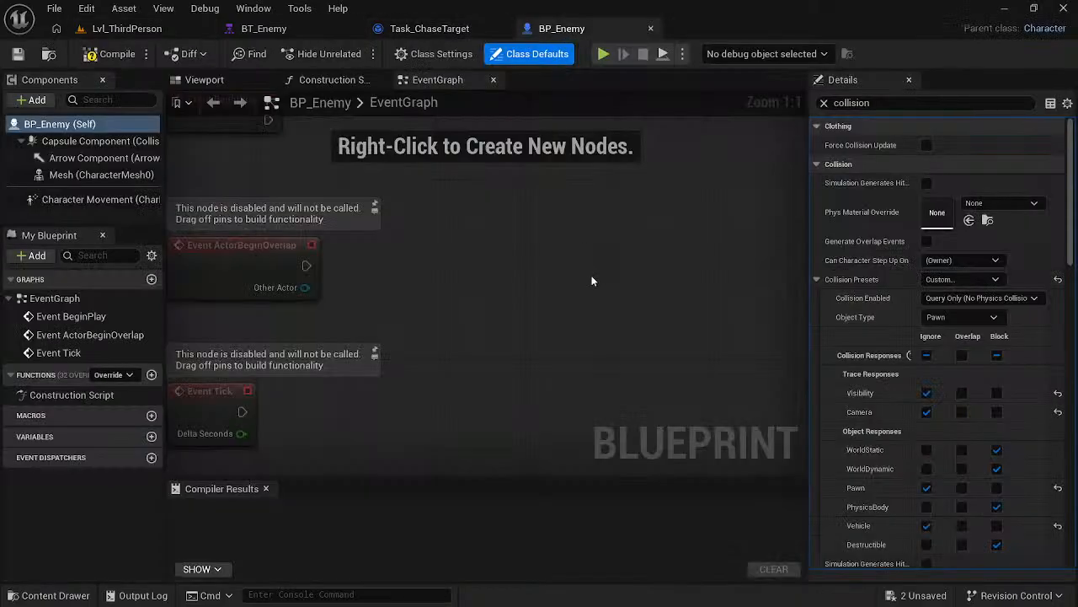
{"action": "key", "text": "ctrl+z"}
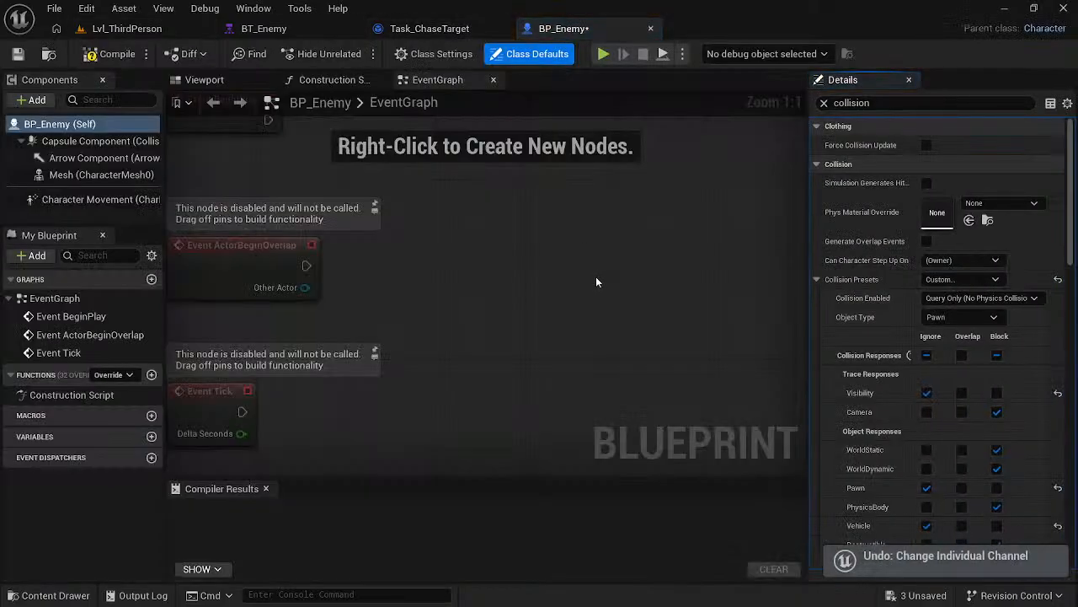
{"action": "key", "text": "ctrl+z"}
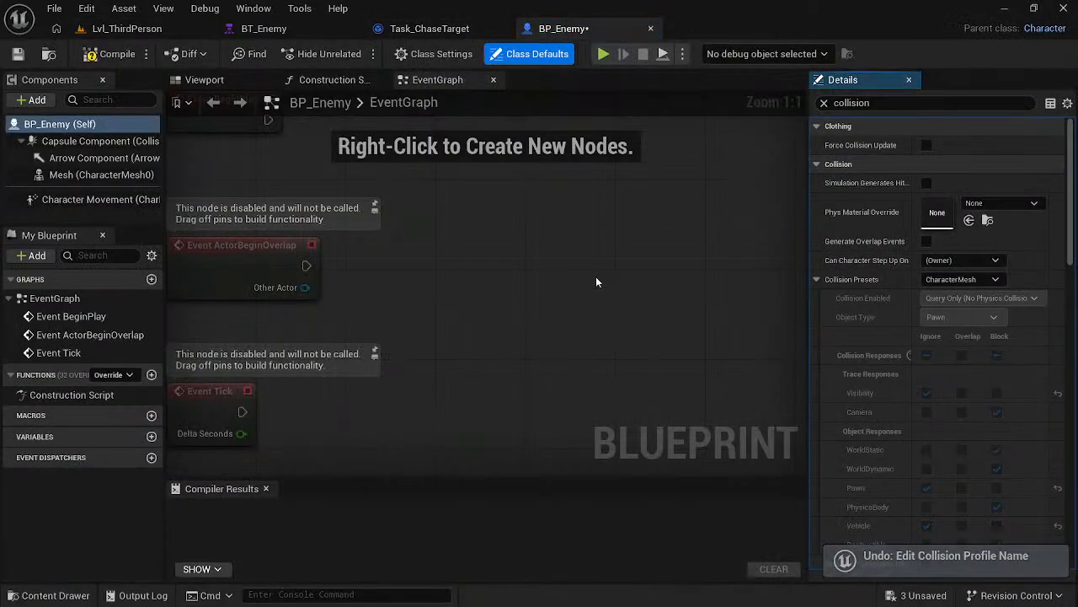
- View the Capsule Component's collision settings, compare the selected component with the course video, and select BP_Enemy's Mesh component
{"action": "left_click", "coordinate": [57, 142]}
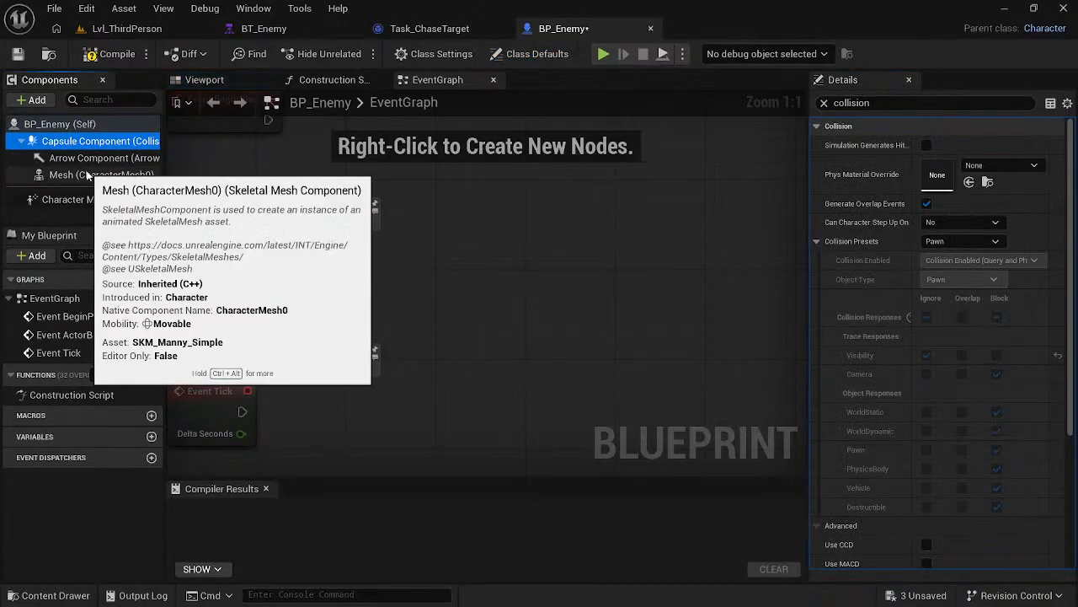
{"action": "key", "text": "alt+Tab"}
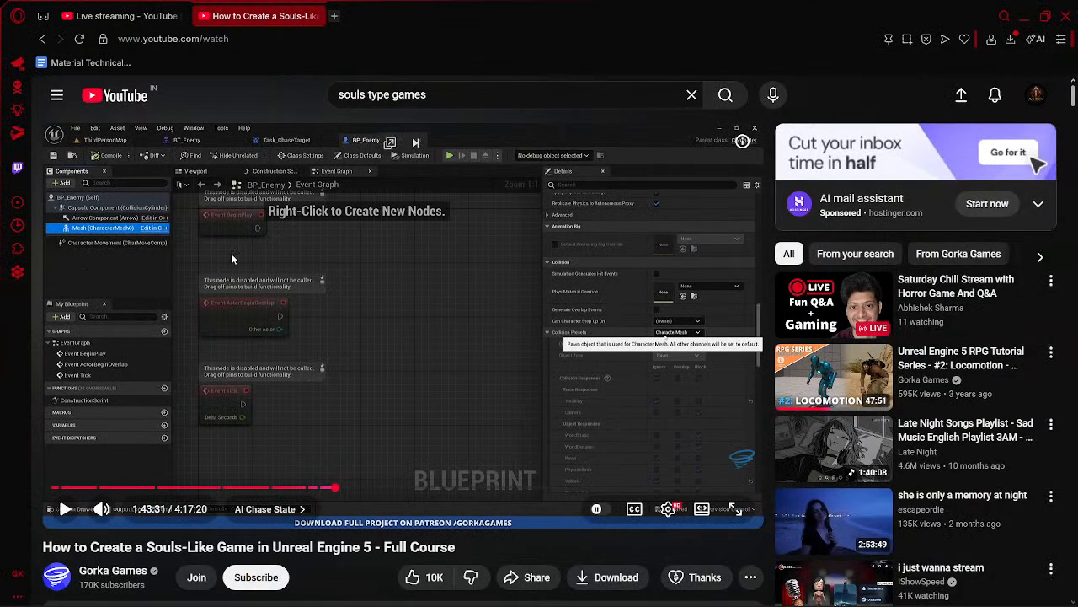
{"action": "key", "text": "alt+Tab"}
{"action": "left_click", "coordinate": [92, 175]}
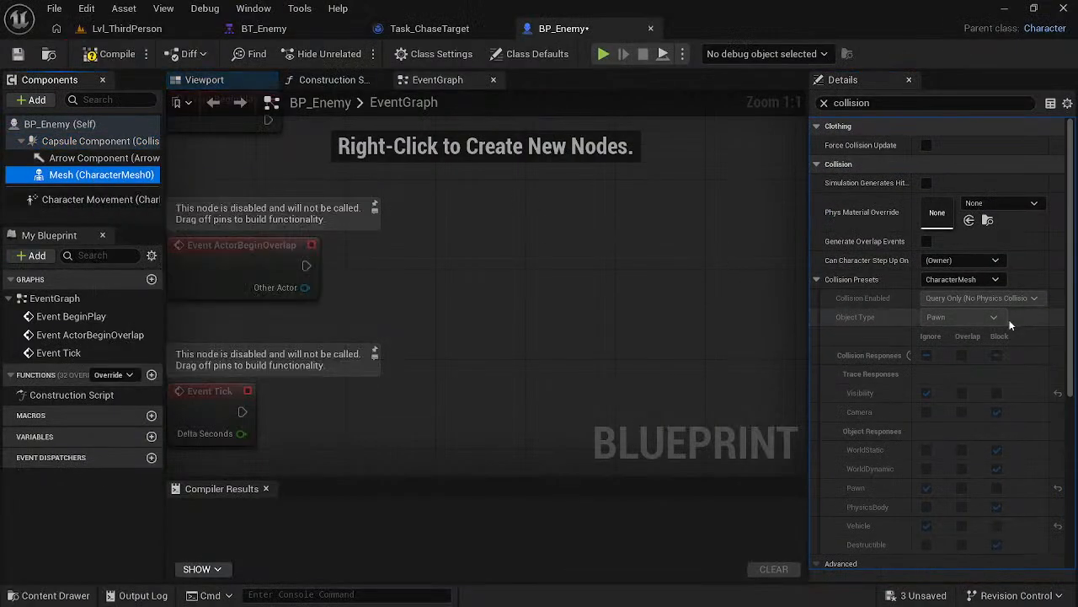
{"action": "left_click", "coordinate": [952, 280]}
{"action": "left_click", "coordinate": [951, 304]}
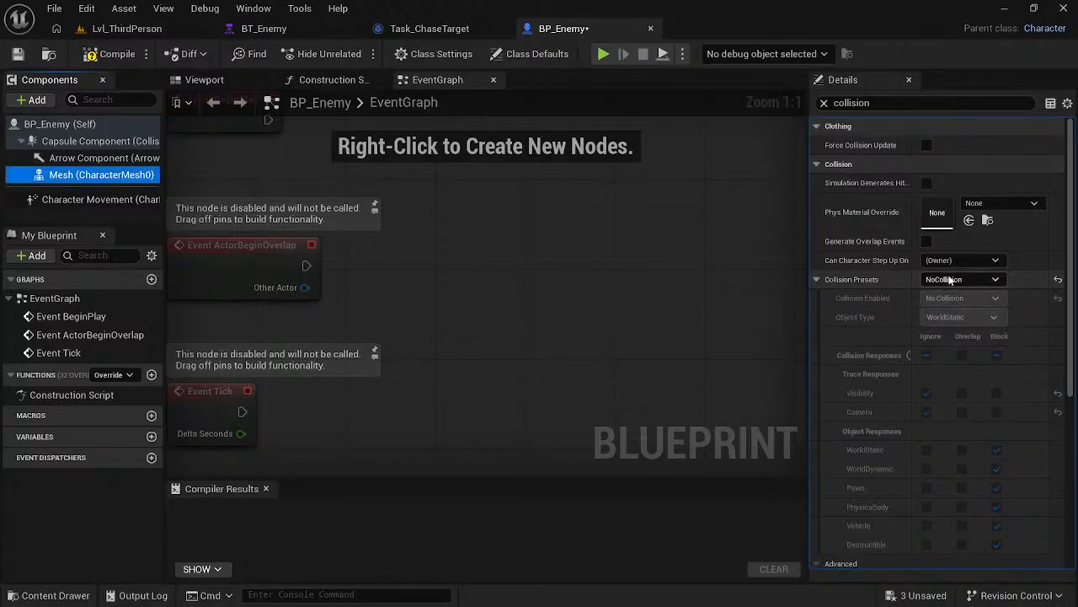
{"action": "left_click", "coordinate": [944, 280]}
{"action": "left_click", "coordinate": [940, 292]}
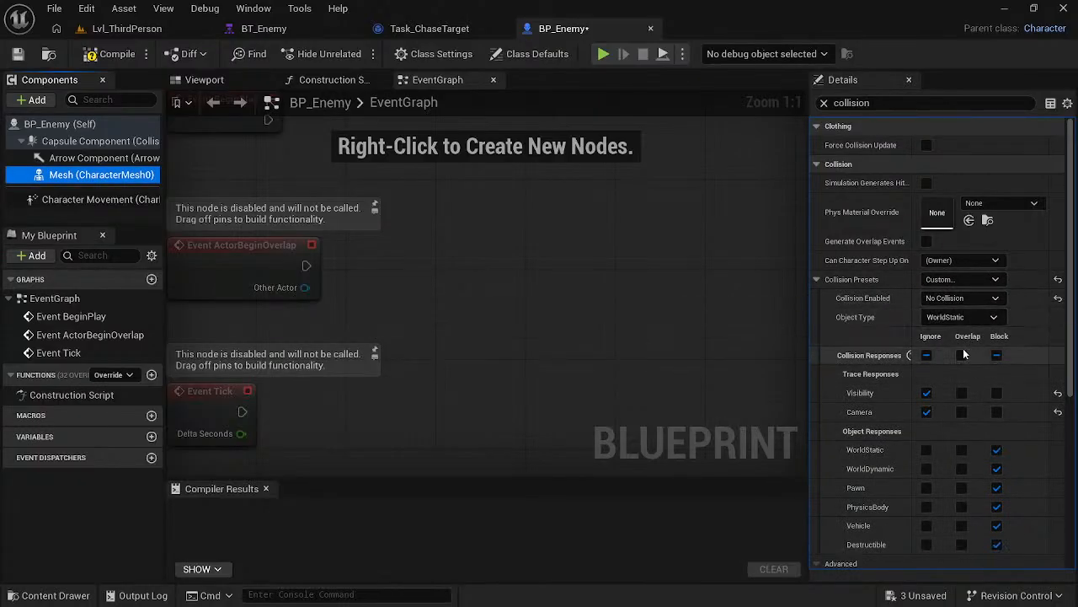
{"action": "key", "text": "ctrl+z"}
{"action": "key", "text": "ctrl+z"}
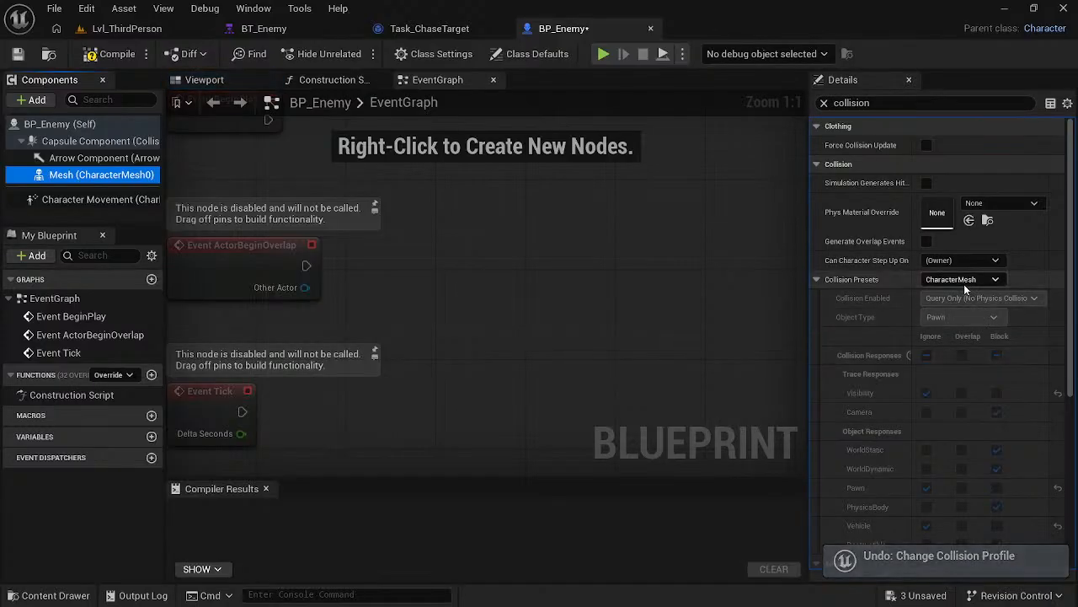
- Set the Mesh component's collision preset to Custom with the Camera response on Ignore, and save BP_Enemy
{"action": "left_click", "coordinate": [966, 283]}
{"action": "left_click", "coordinate": [952, 292]}
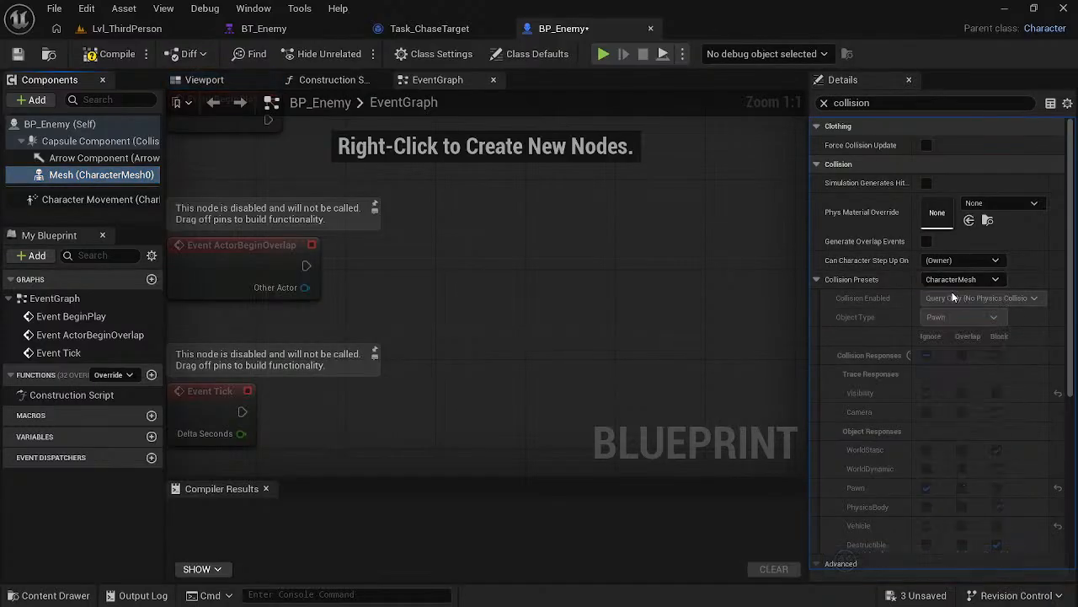
{"action": "left_click", "coordinate": [927, 412]}
{"action": "left_click", "coordinate": [499, 332]}
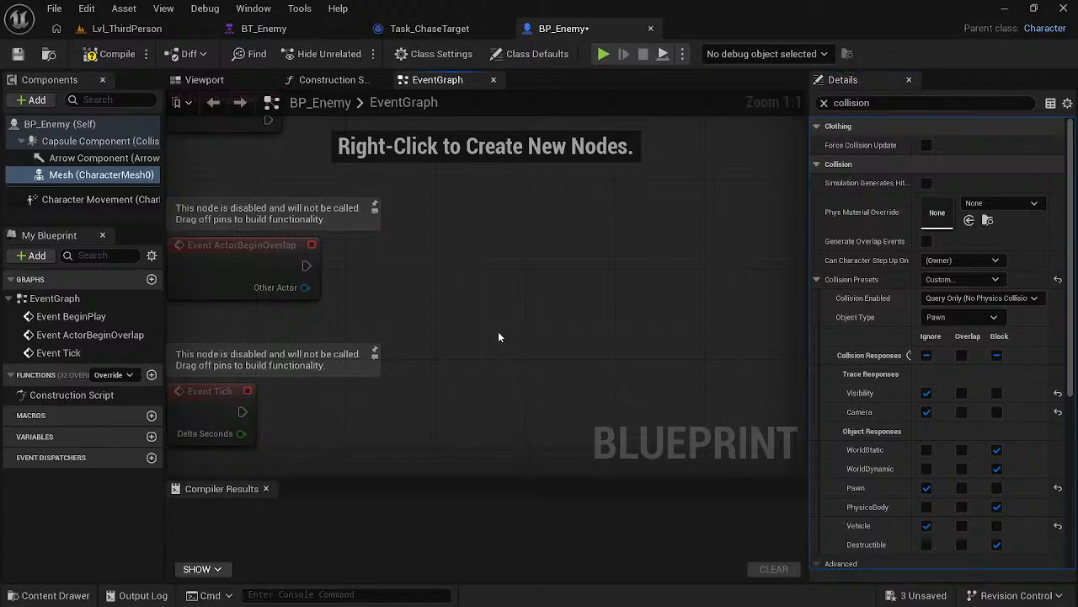
- Set the Capsule Component's collision preset to Custom with the Camera response on Ignore, and save BP_Enemy
{"action": "left_click", "coordinate": [100, 140]}
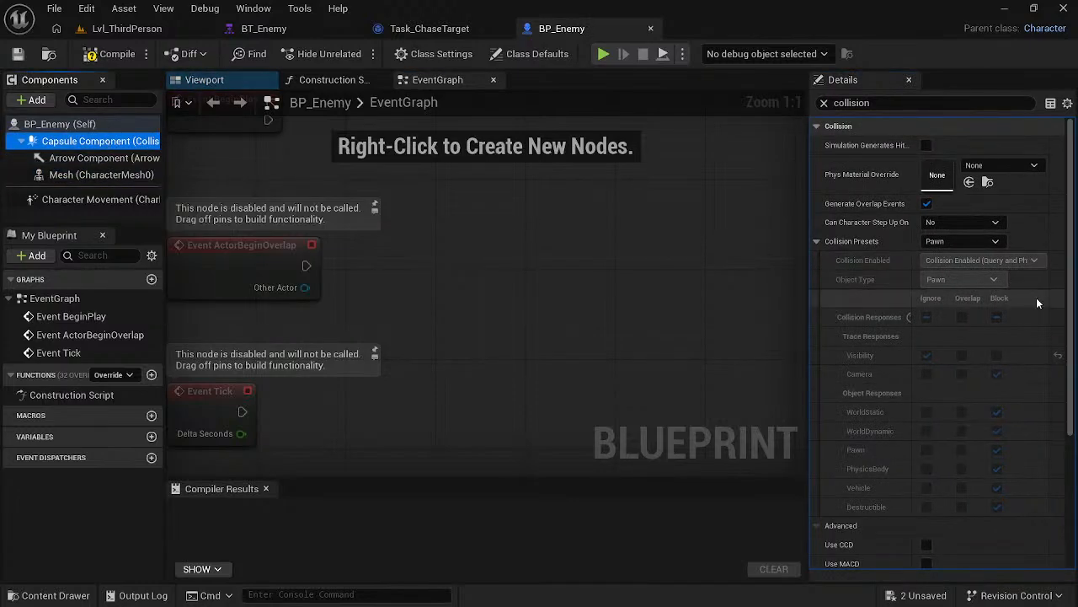
{"action": "left_click", "coordinate": [932, 242]}
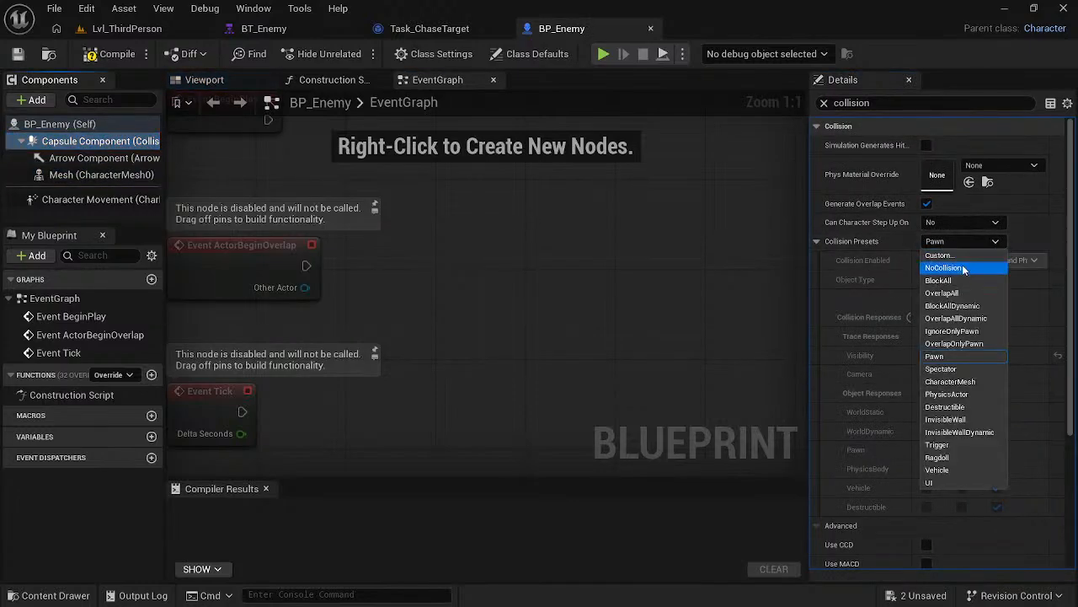
{"action": "left_click", "coordinate": [965, 263]}
{"action": "left_click", "coordinate": [927, 373]}
{"action": "left_click", "coordinate": [566, 324]}
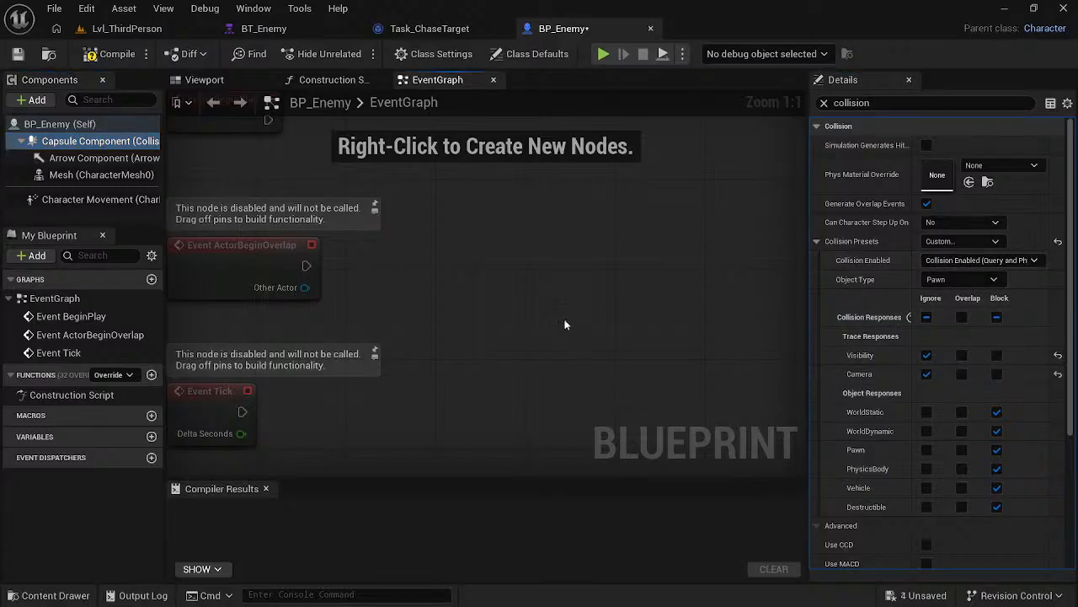
{"action": "key", "text": "ctrl+s"}
- Playtest Lvl_ThirdPerson, running the character around the chasing enemy to check the camera behaviour, and stop the session
{"action": "left_click", "coordinate": [127, 27]}
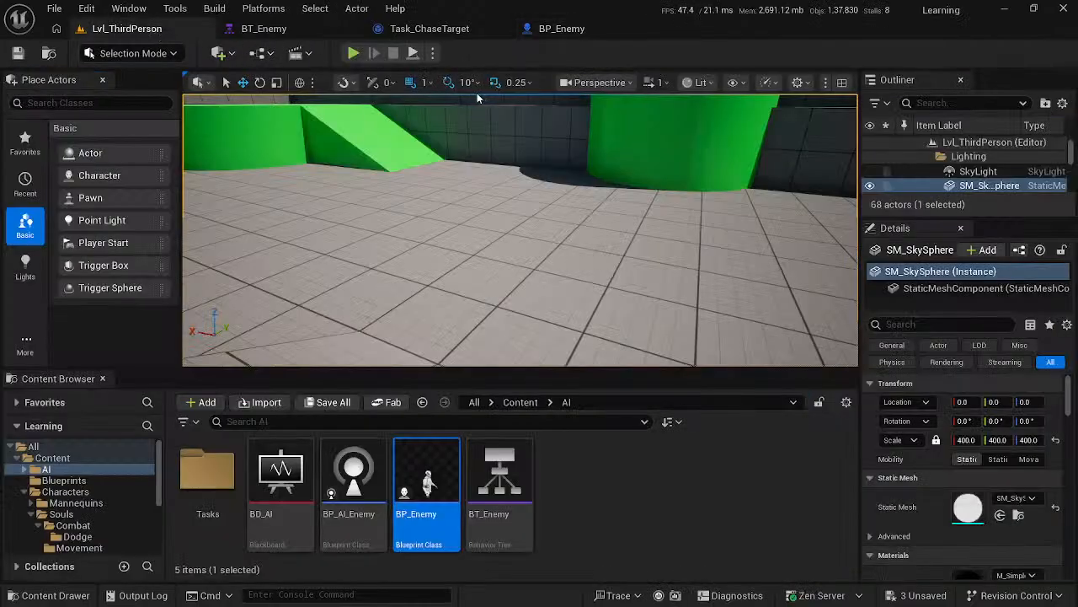
{"action": "left_click", "coordinate": [353, 53]}
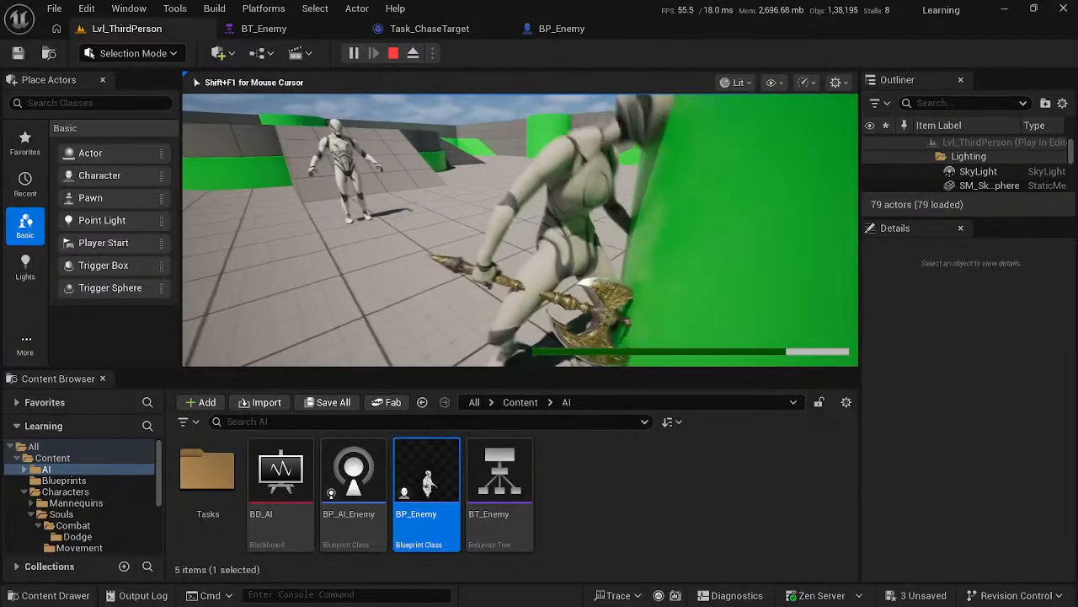
{"action": "key", "text": "w"}
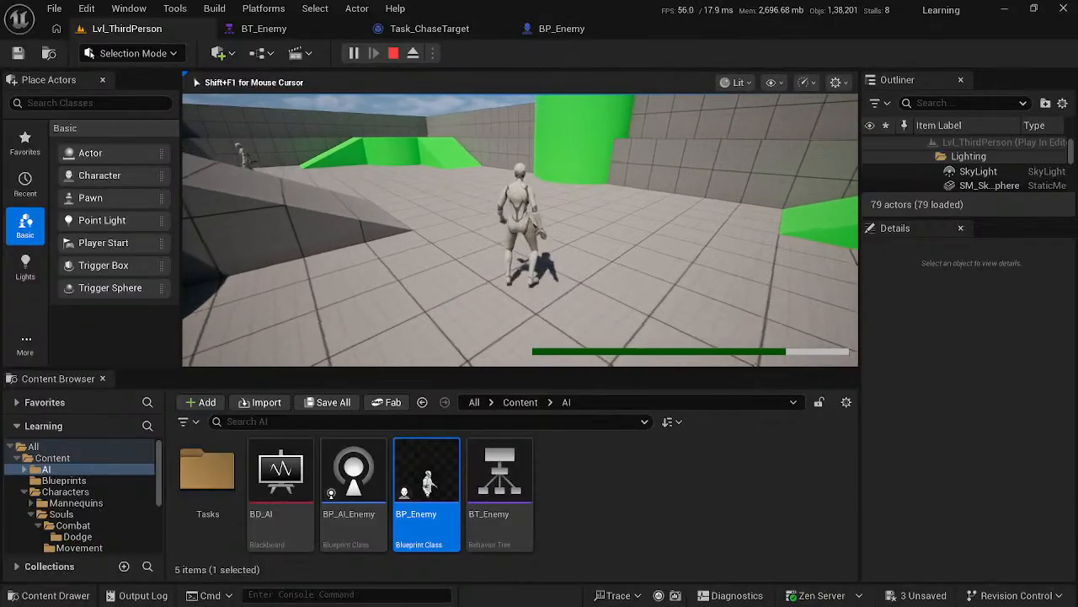
{"action": "key", "text": "d"}
{"action": "key", "text": "w"}
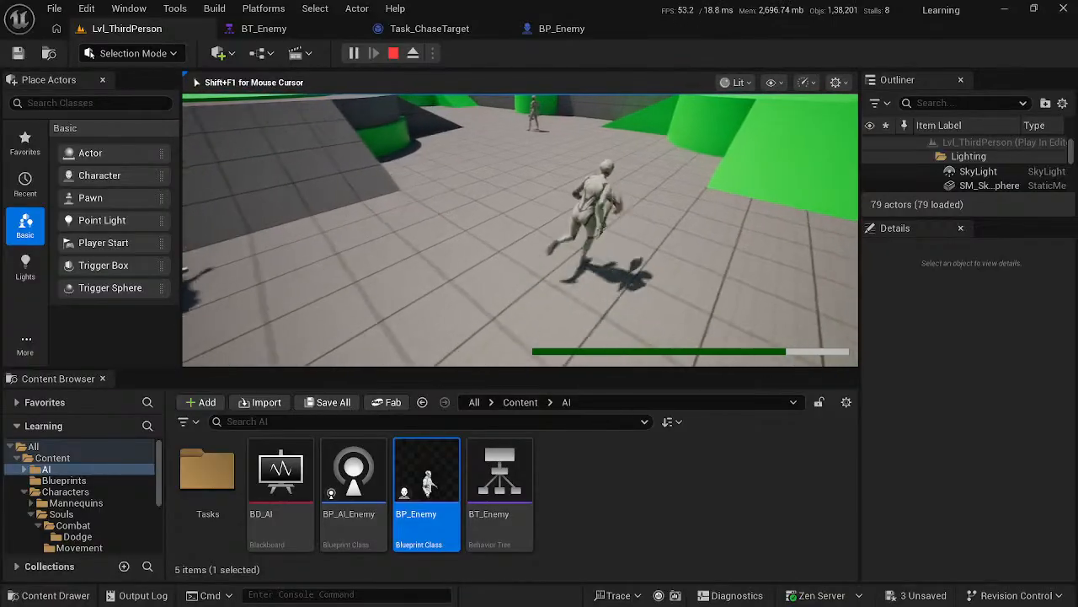
{"action": "key", "text": "w"}
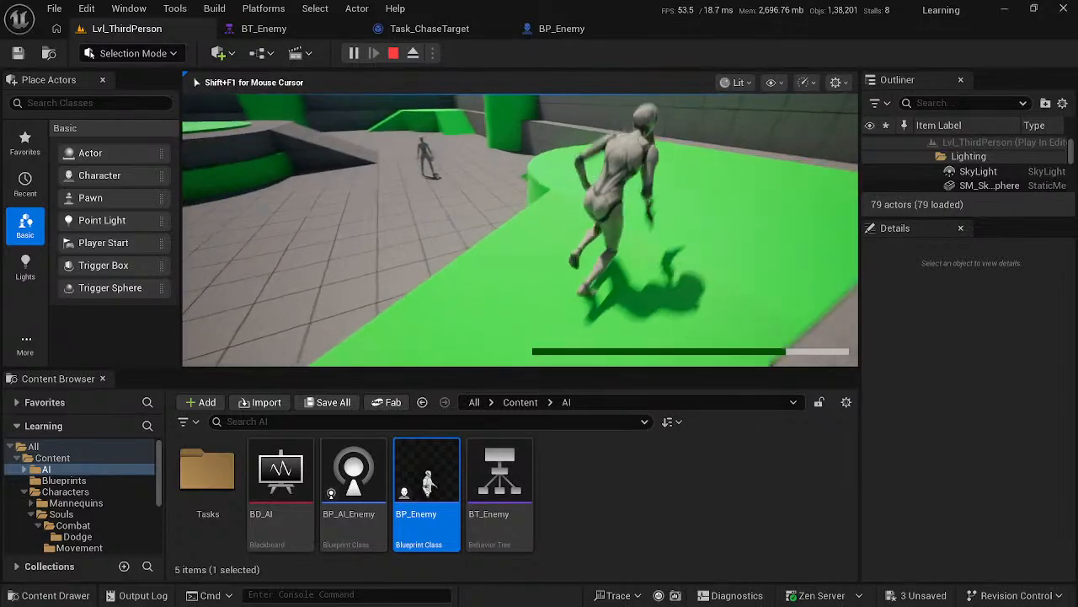
{"action": "key", "text": "w"}
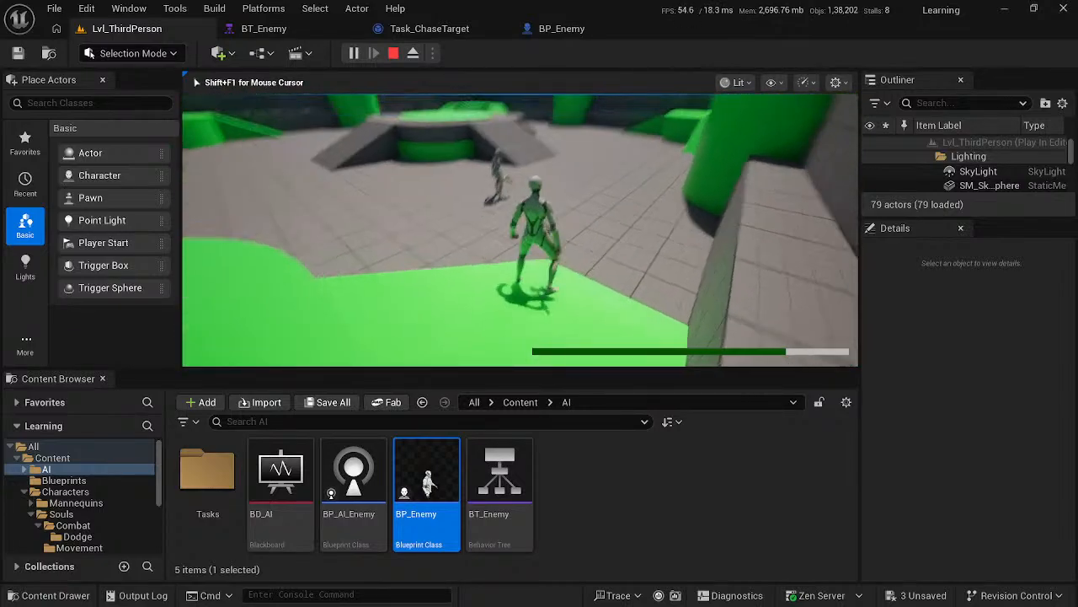
{"action": "key", "text": "w"}
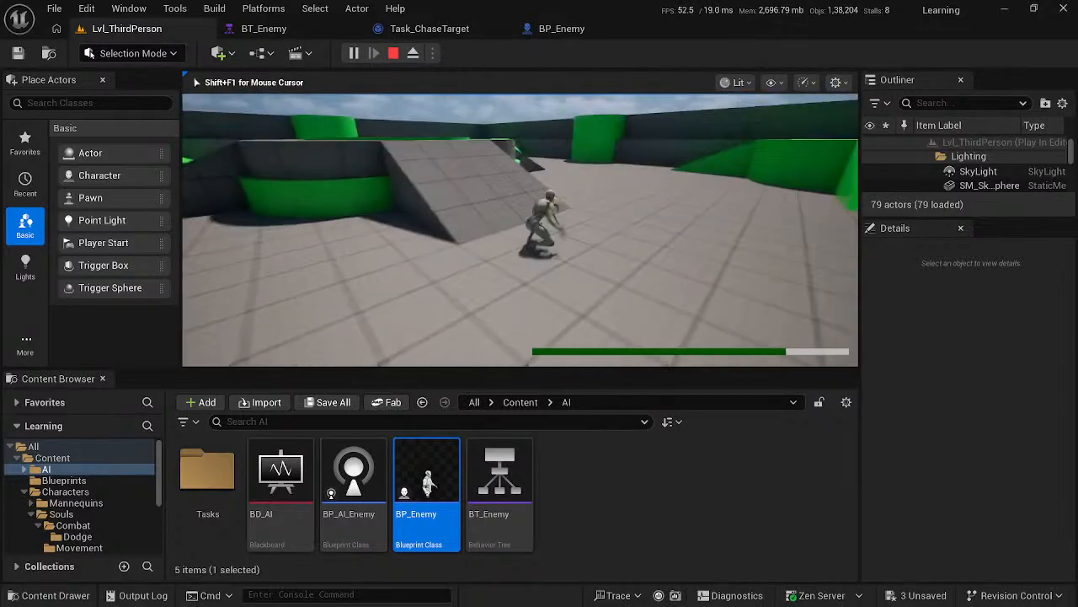
{"action": "key", "text": "w"}
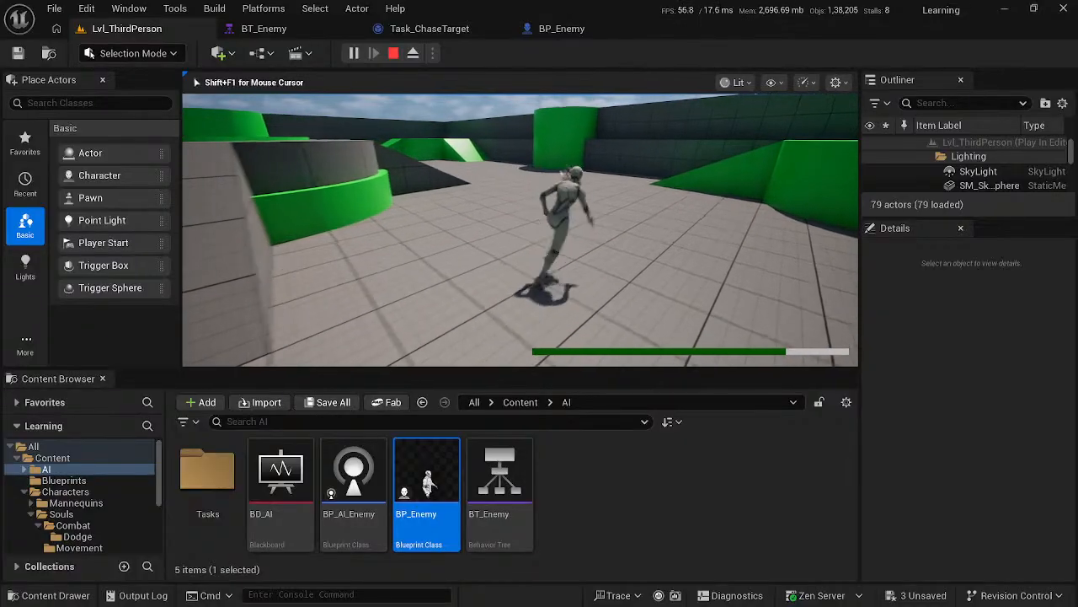
{"action": "key", "text": "Escape"}
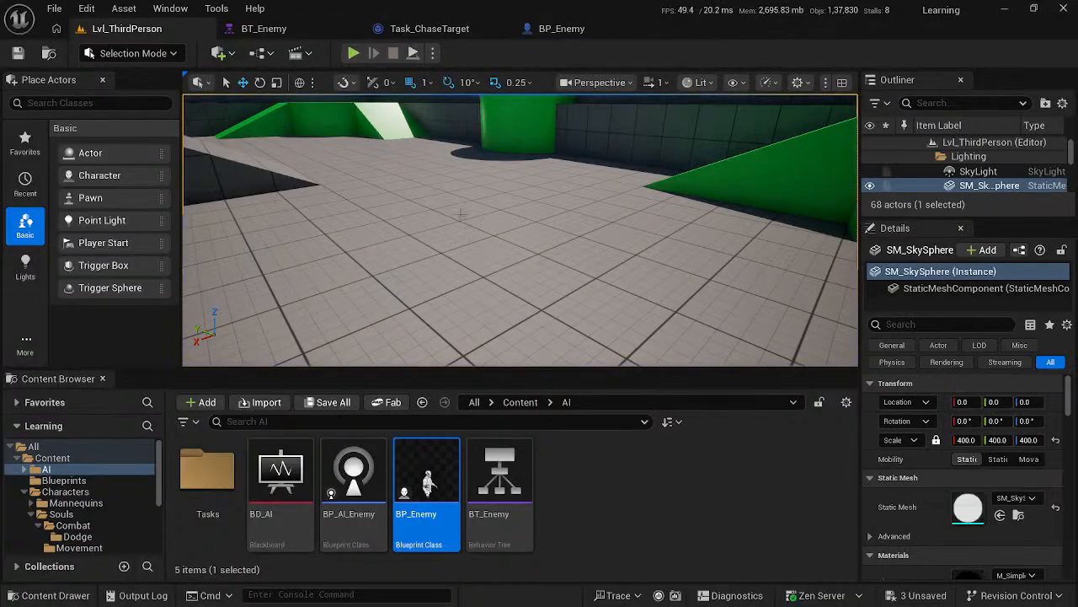
- Continue the Souls-like course video in the browser, return to Unreal Engine, and open the BP_AI_Enemy blueprint from the AI folder
{"action": "key", "text": "alt+Tab"}
{"action": "left_click", "coordinate": [460, 265]}
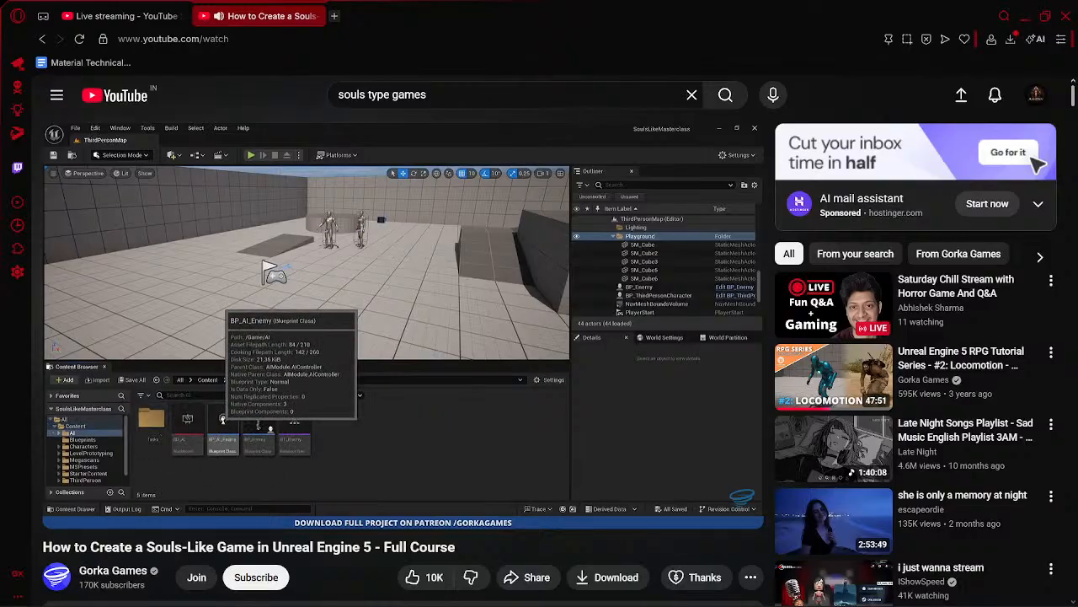
{"action": "key", "text": "space"}
{"action": "key", "text": "alt+Tab"}
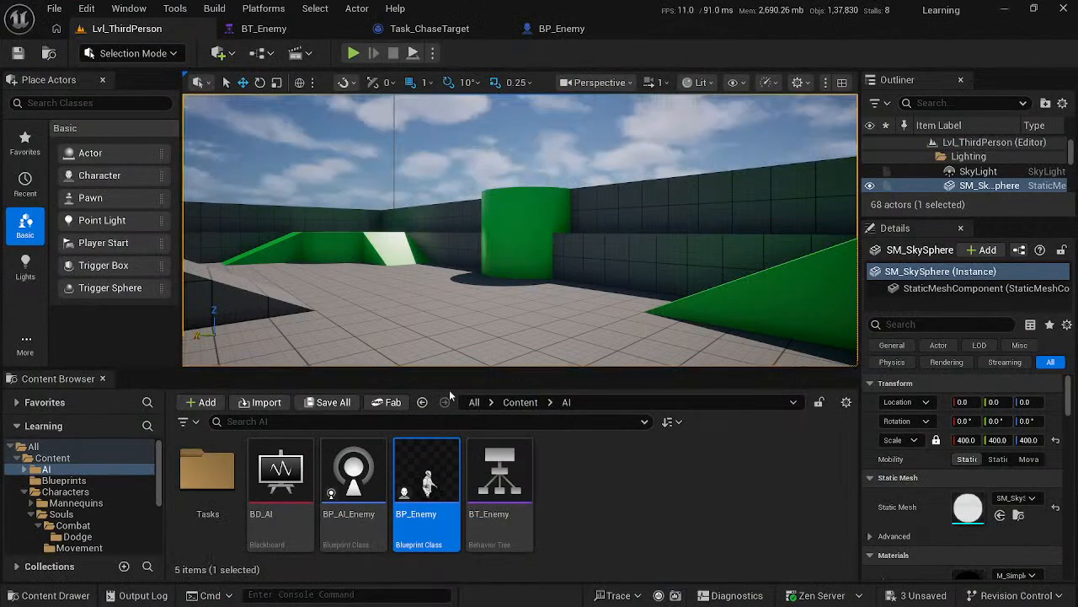
{"action": "left_click", "coordinate": [335, 472]}
{"action": "double_click", "coordinate": [335, 475]}
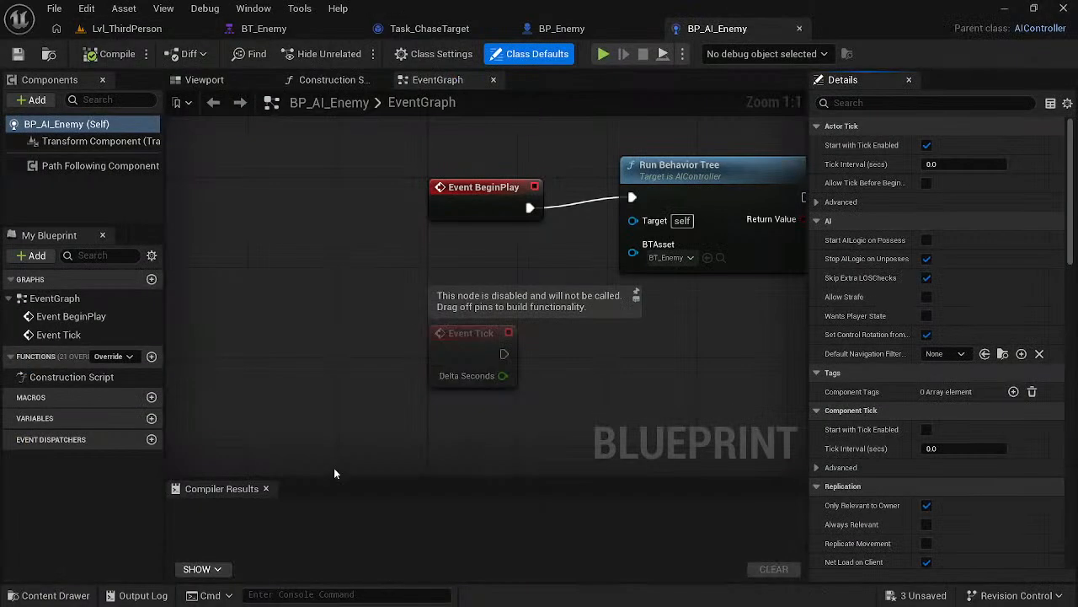
- Check the course video and add a Pawn Sensing component to BP_AI_Enemy
{"action": "key", "text": "alt+Tab"}
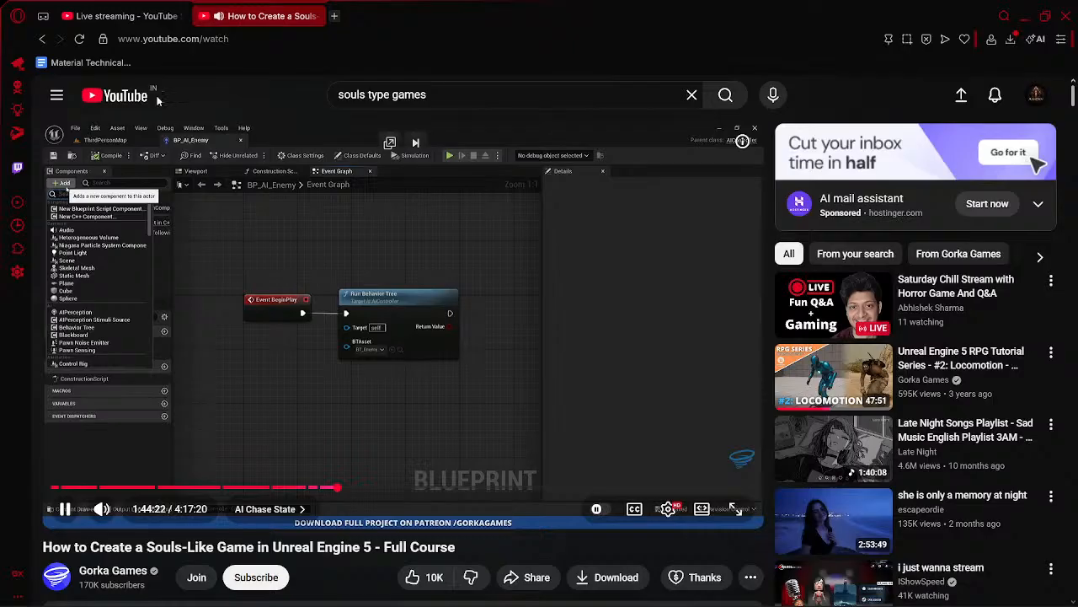
{"action": "key", "text": "alt+Tab"}
{"action": "left_click", "coordinate": [32, 100]}
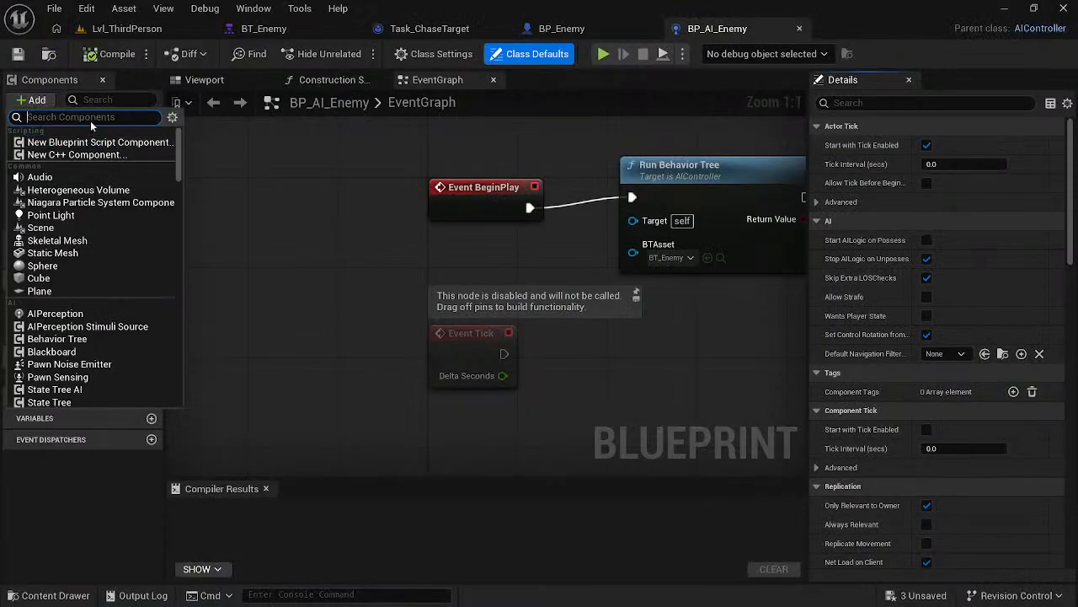
{"action": "type", "text": "pawm"}
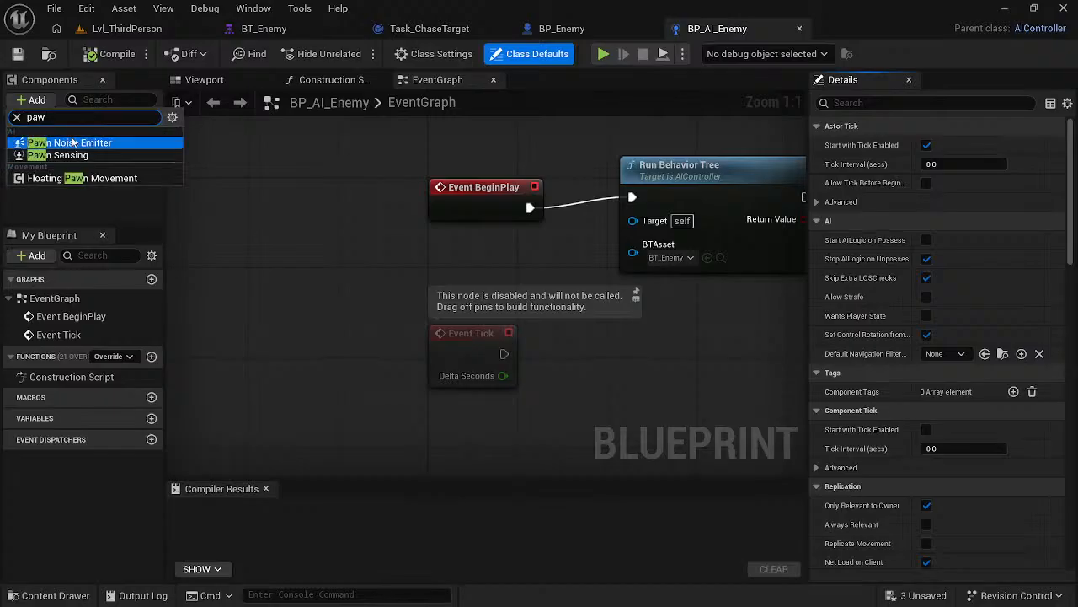
{"action": "left_click", "coordinate": [61, 155]}
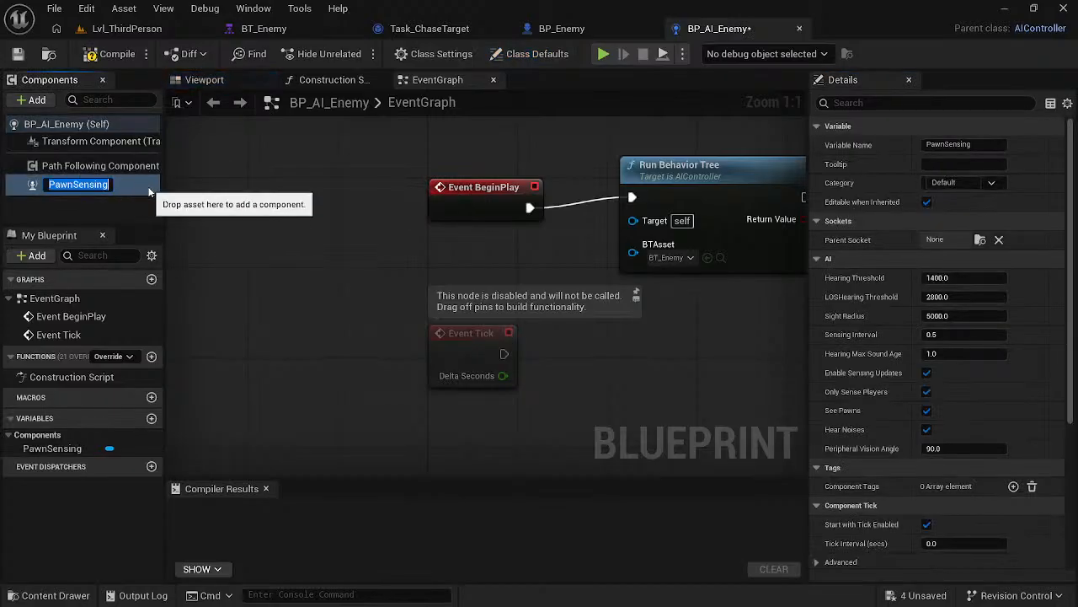
- Display the PawnSensing component in BP_AI_Enemy's viewport and compare its view and settings with the replayed section of the course video
{"action": "key", "text": "alt+Tab"}
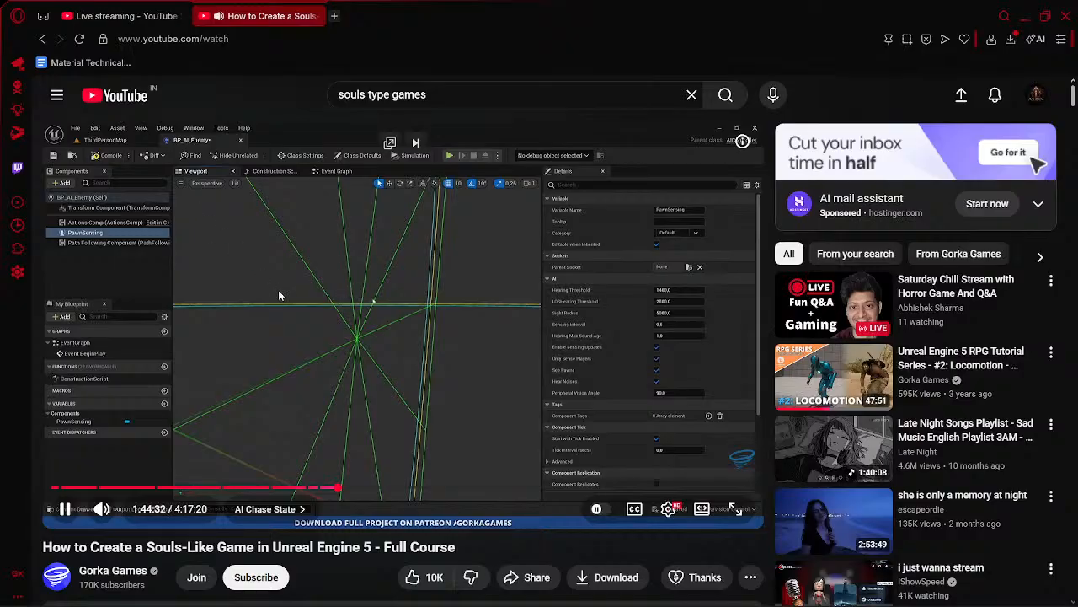
{"action": "key", "text": "alt+Tab"}
{"action": "left_click", "coordinate": [47, 183]}
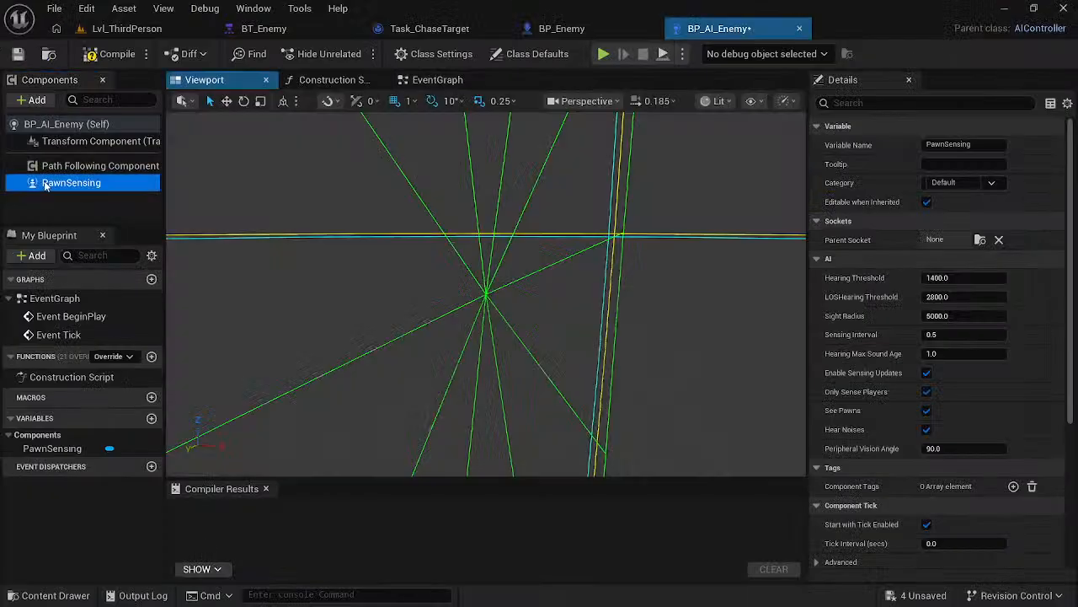
{"action": "key", "text": "alt+Tab"}
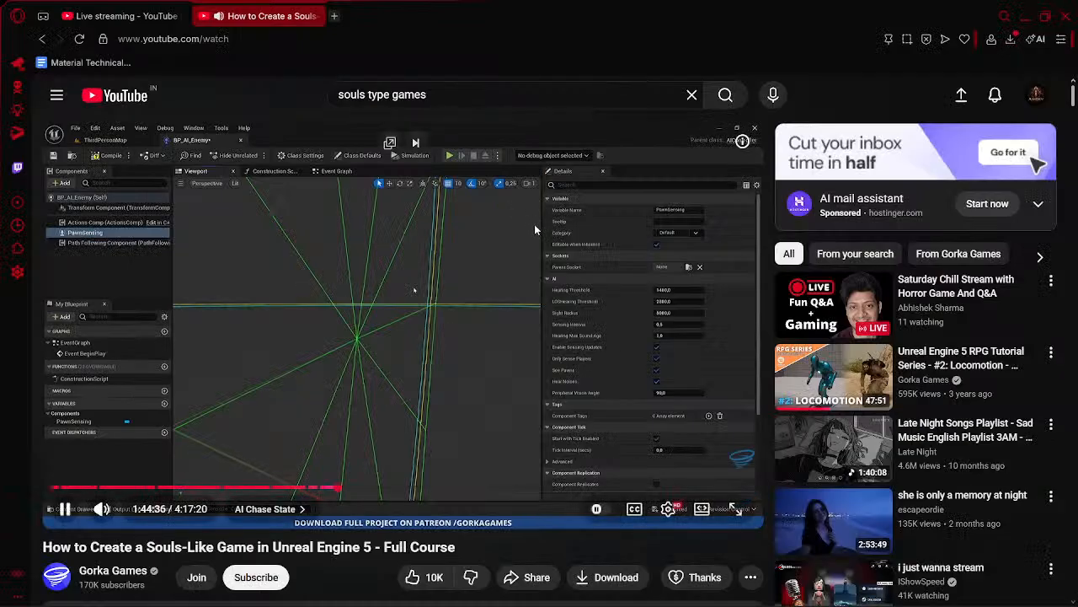
{"action": "key", "text": "alt+Tab"}
{"action": "key", "text": "alt+Tab"}
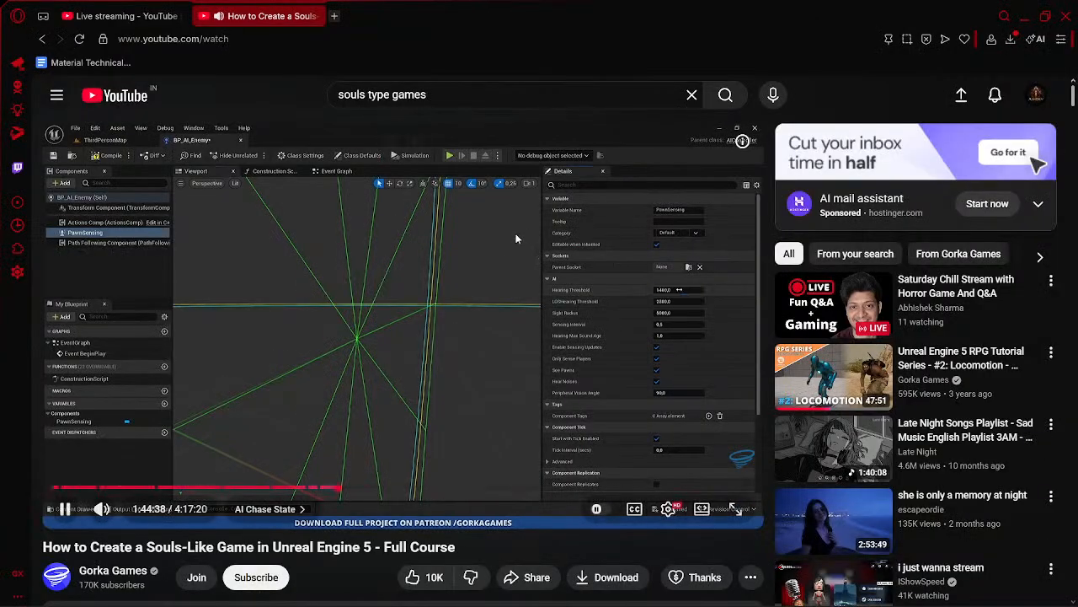
{"action": "key", "text": "alt+Tab"}
{"action": "key", "text": "alt+Tab"}
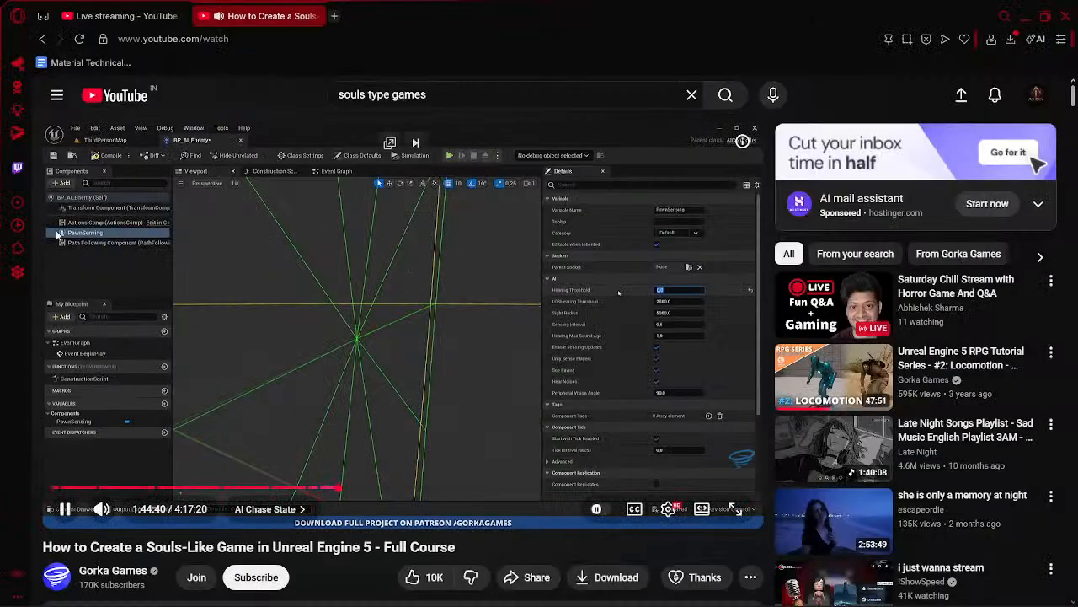
{"action": "left_click", "coordinate": [317, 283]}
{"action": "key", "text": "Left"}
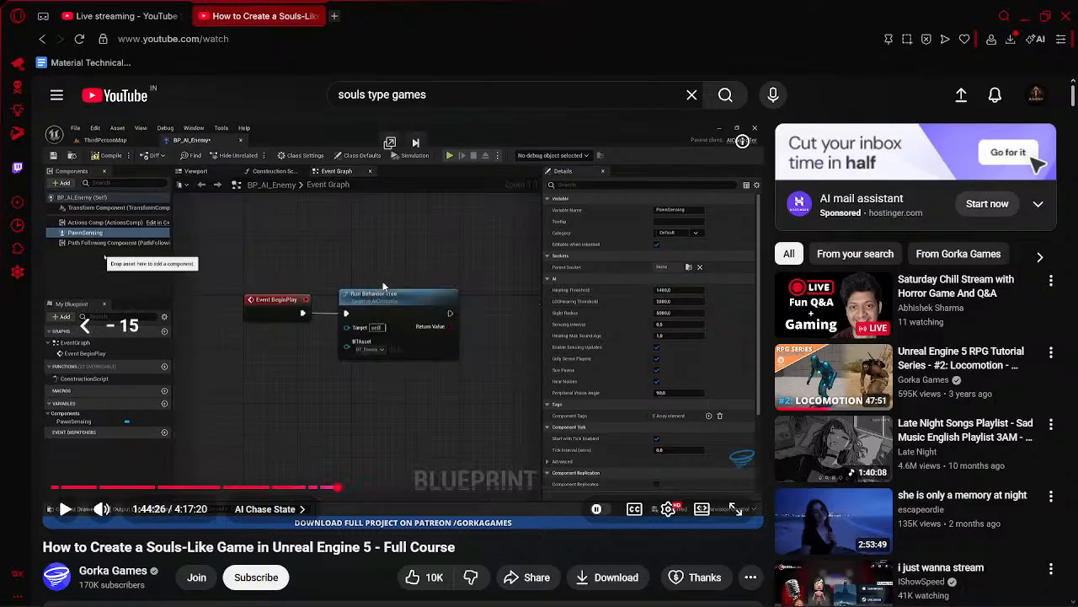
{"action": "key", "text": "Right"}
{"action": "key", "text": "Right"}
{"action": "key", "text": "Right"}
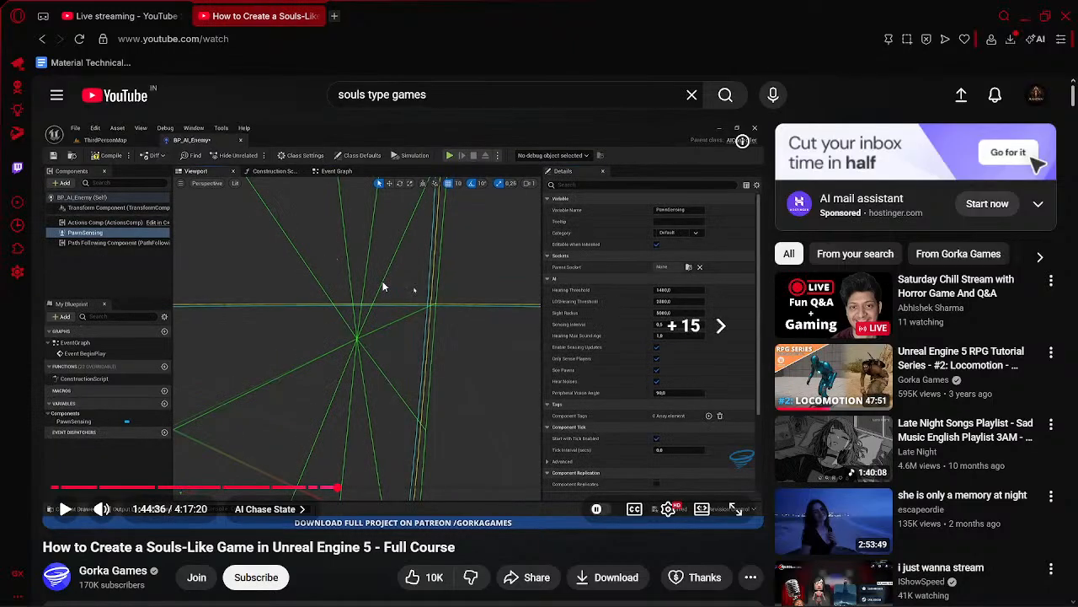
{"action": "key", "text": "k"}
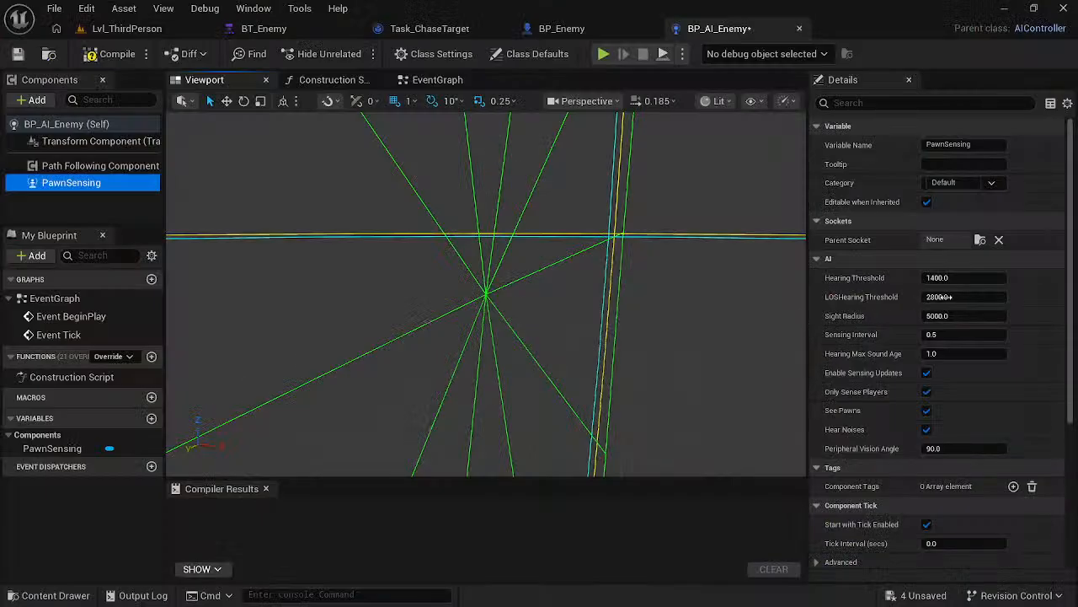
- Set PawnSensing's Hearing Threshold and LOSHearing Threshold to 0 in BP_AI_Enemy
{"action": "left_click", "coordinate": [973, 278]}
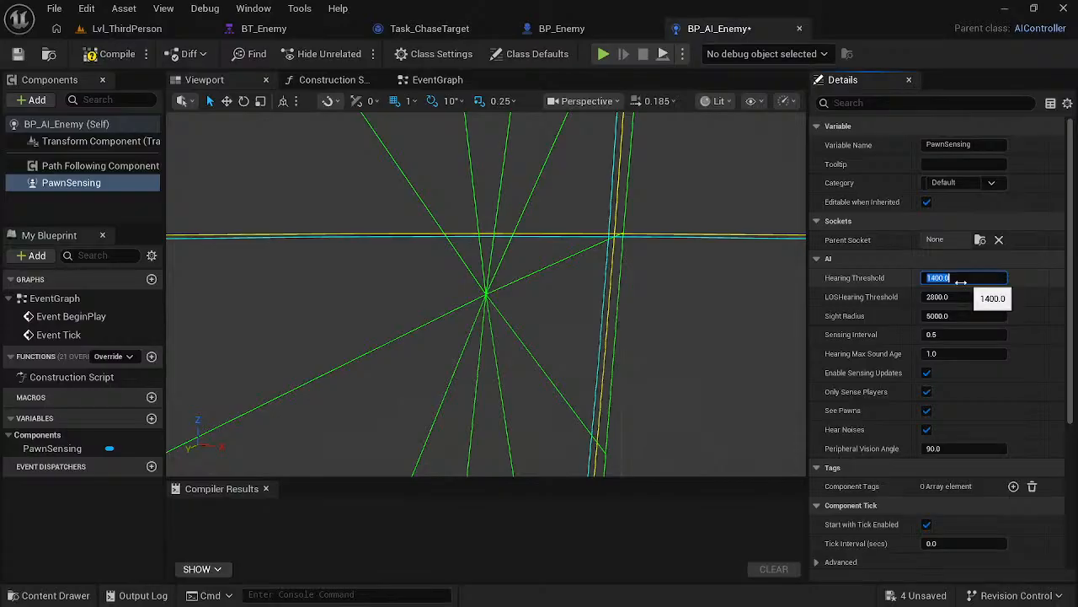
{"action": "type", "text": "0"}
{"action": "key", "text": "Return"}
{"action": "type", "text": "0"}
- Set PawnSensing's Sight Radius to 2000 and inspect the component's sensing lines in the viewport
{"action": "left_click", "coordinate": [961, 316]}
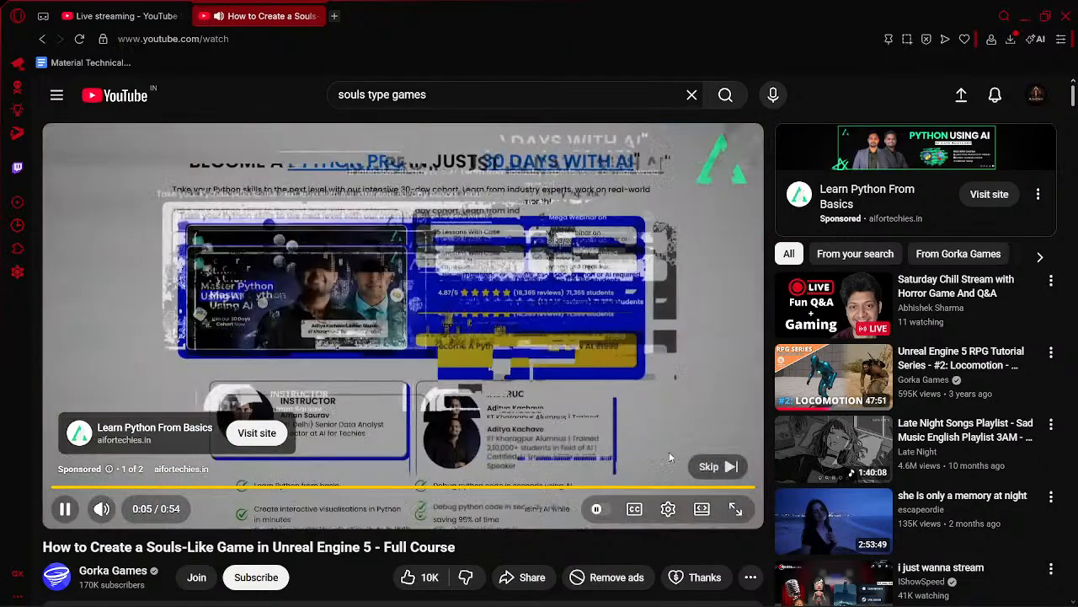
{"action": "left_click", "coordinate": [710, 466]}
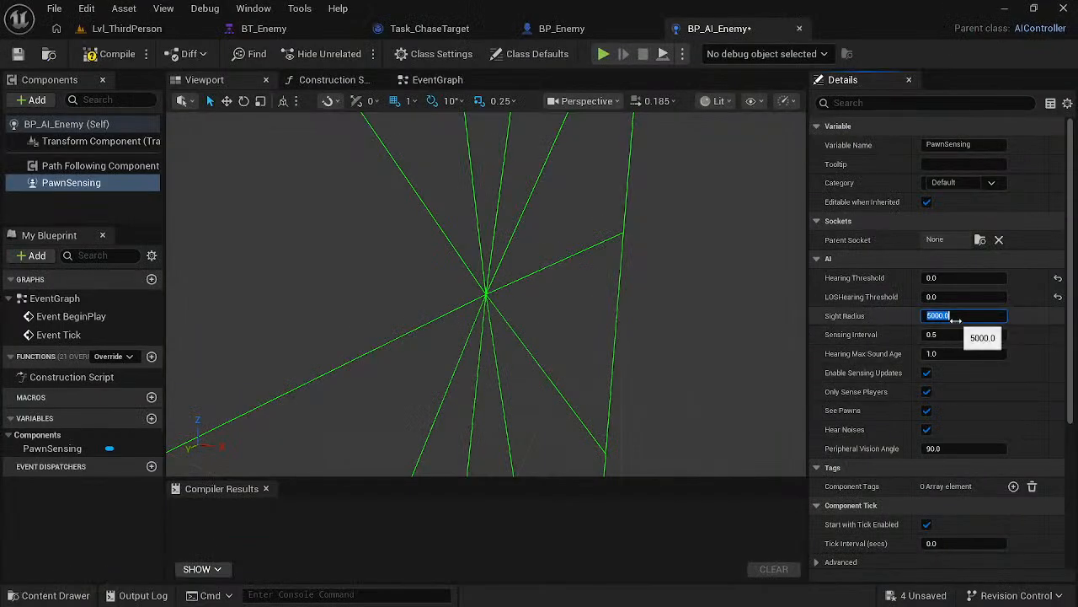
{"action": "key", "text": "Return"}
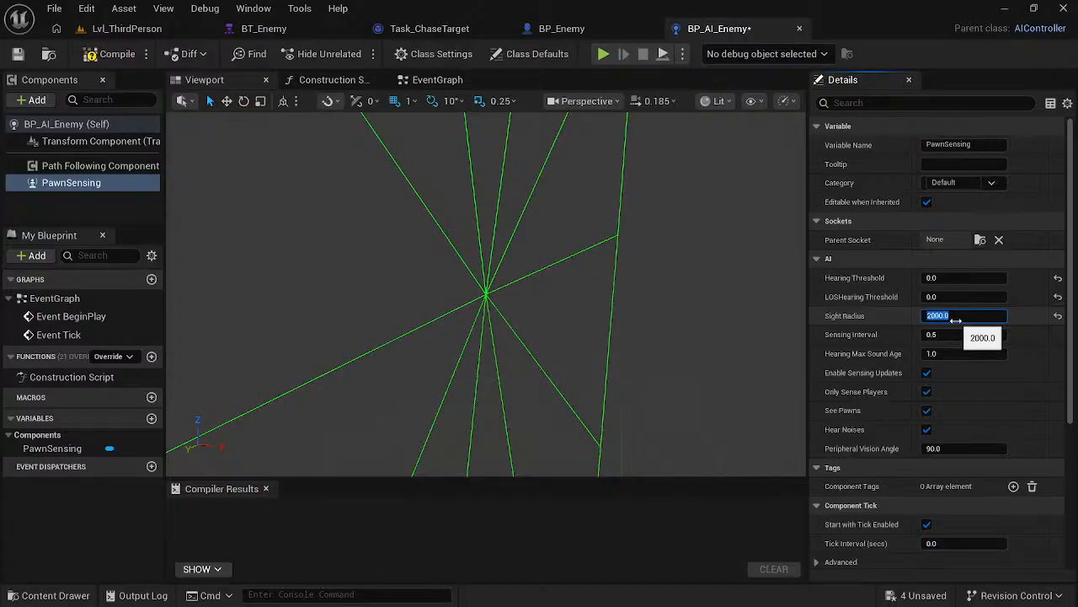
{"action": "left_click", "coordinate": [671, 291]}
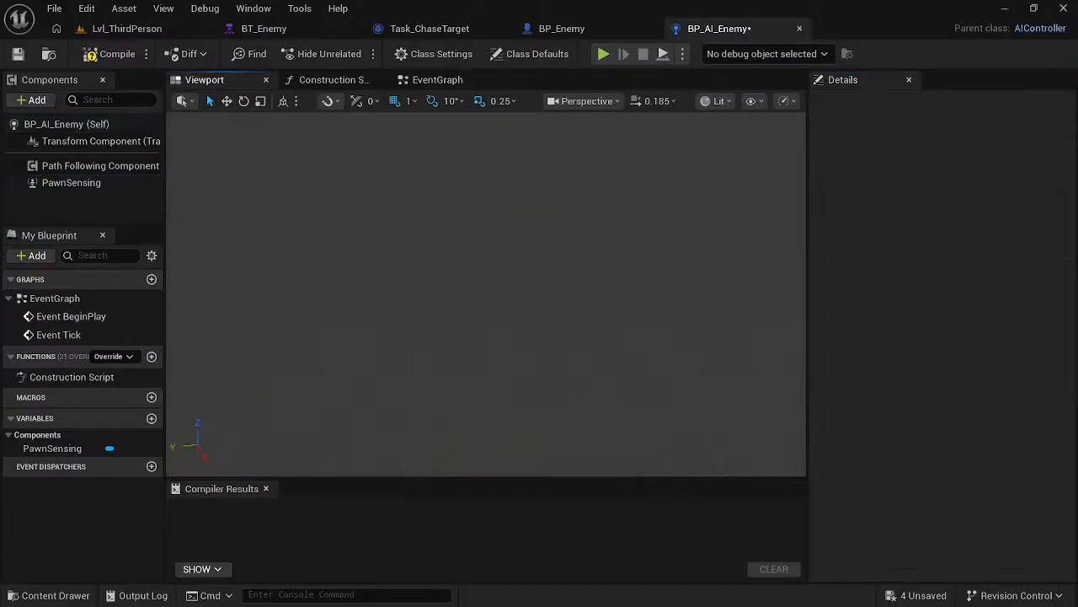
{"action": "left_click", "coordinate": [84, 182]}
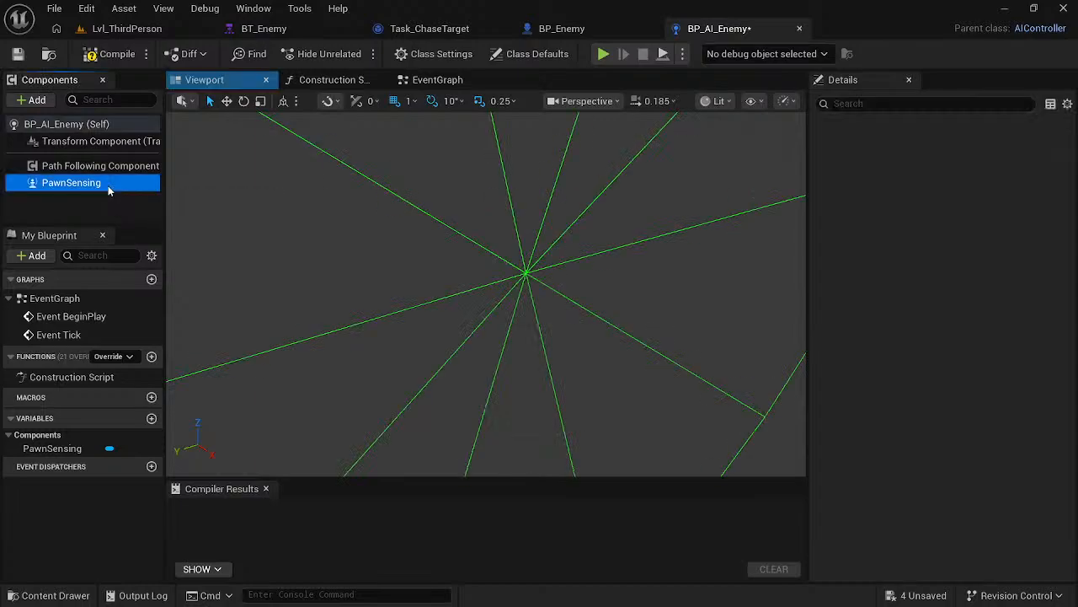
{"action": "right_click_drag", "start_coordinate": [486, 294], "coordinate": [494, 172]}
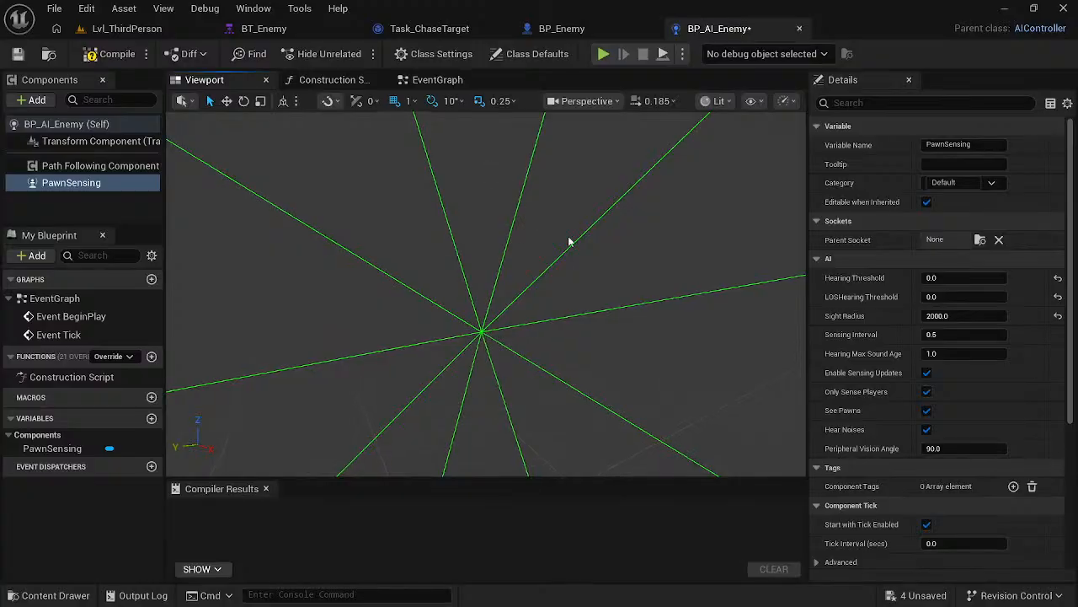
- Set PawnSensing's Hearing Max Sound Age to 0 as in the course video, and return to the video
{"action": "key", "text": "alt+Tab"}
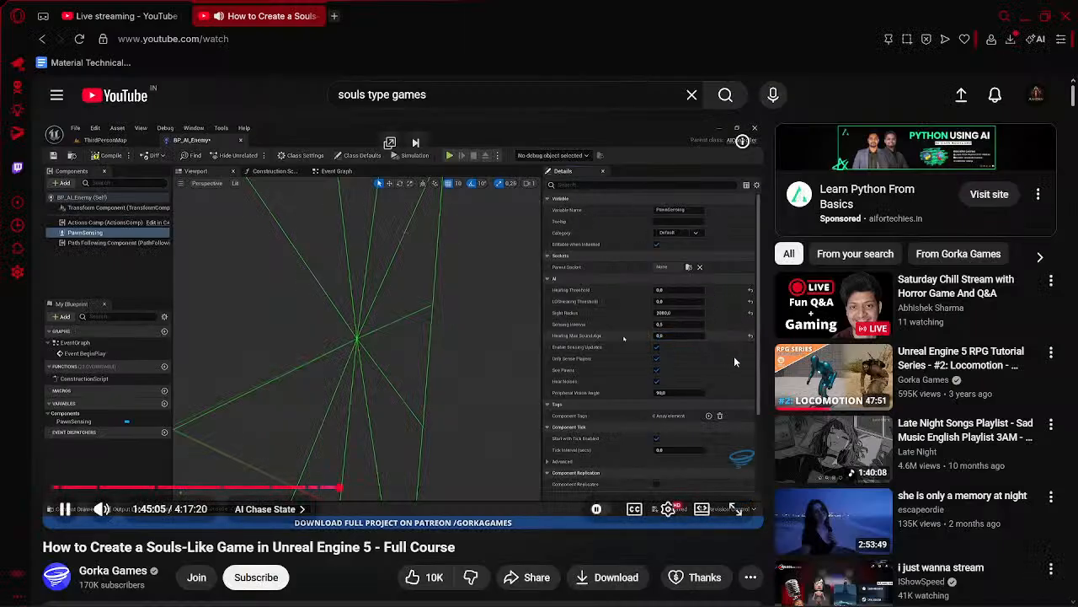
{"action": "key", "text": "alt+Tab"}
{"action": "left_click", "coordinate": [931, 353]}
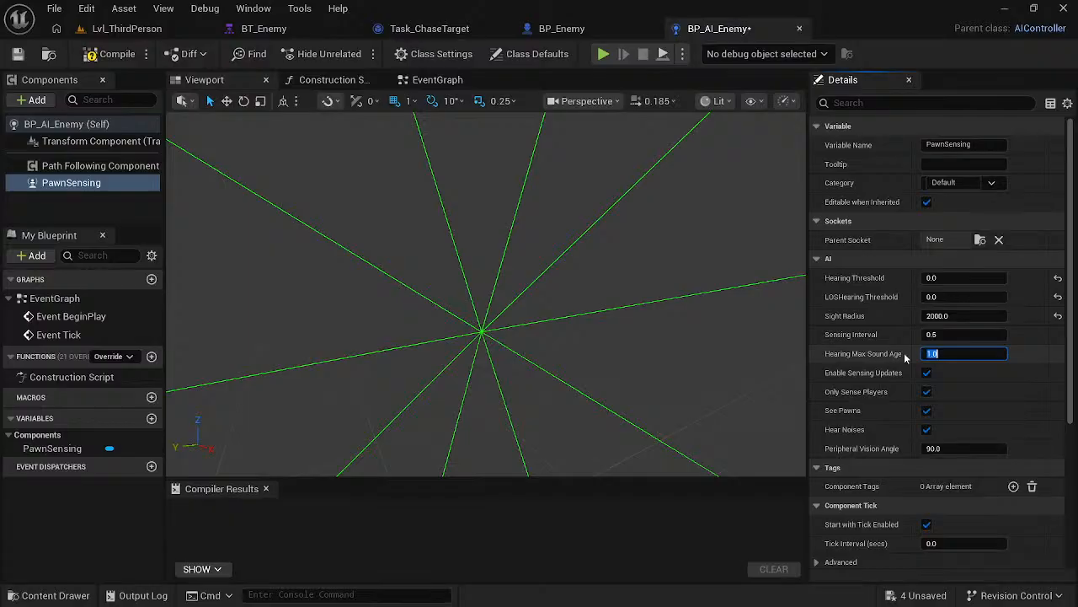
{"action": "type", "text": "0"}
{"action": "key", "text": "Return"}
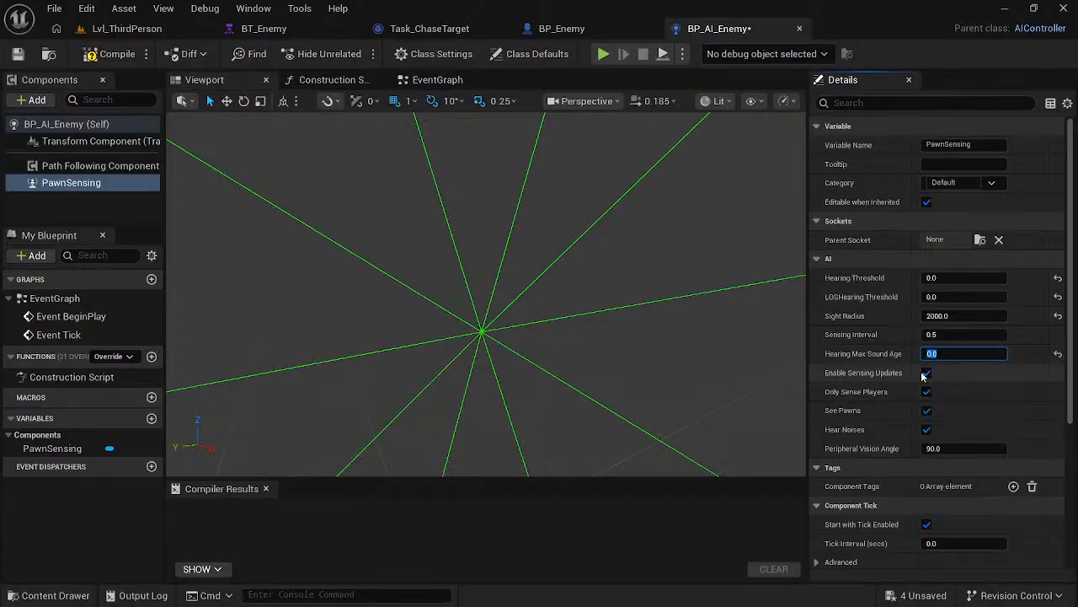
{"action": "key", "text": "alt+Tab"}
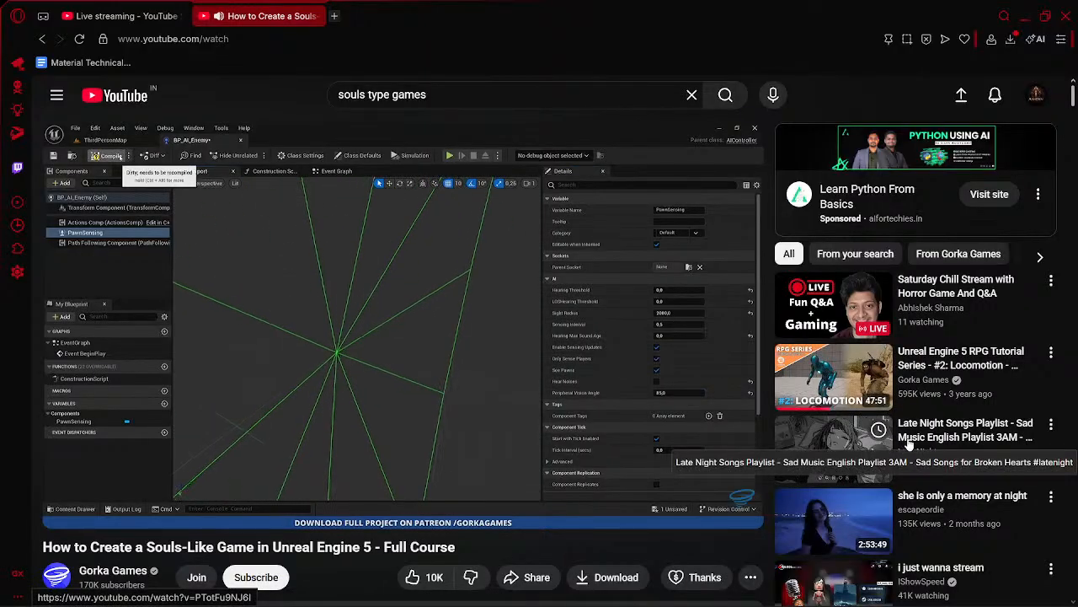
- Set PawnSensing's Peripheral Vision Angle to 85 and inspect the sensing lines in the viewport
{"action": "key", "text": "alt+Tab"}
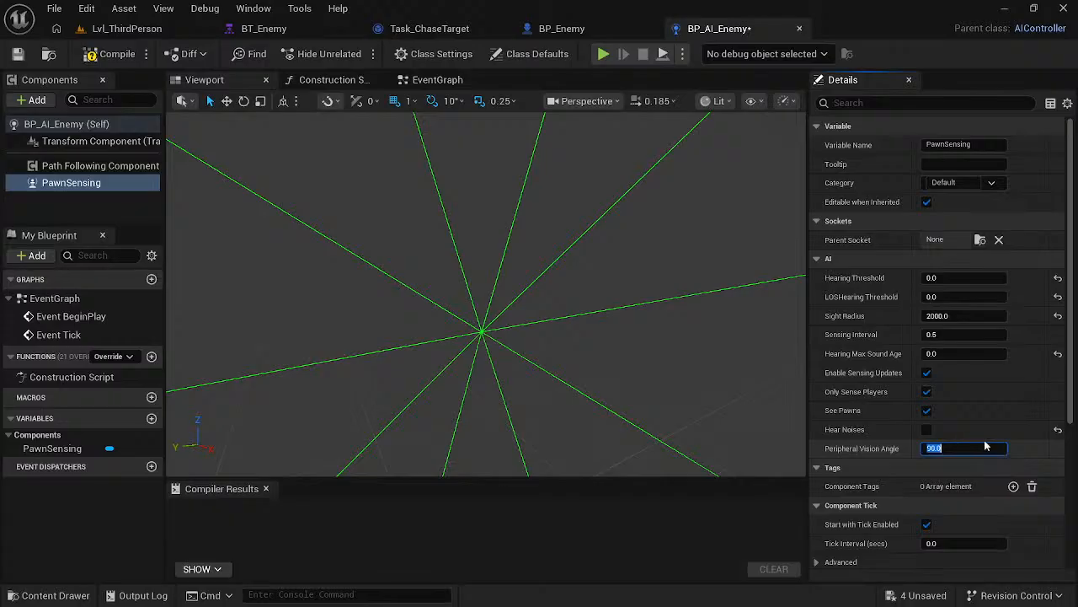
{"action": "type", "text": "85"}
{"action": "key", "text": "Return"}
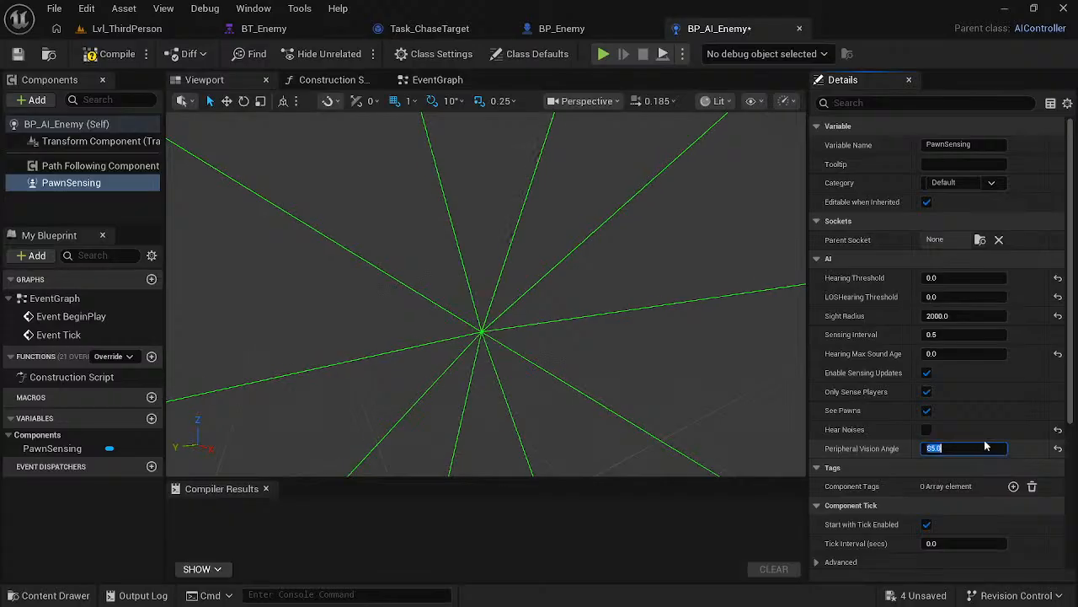
{"action": "right_click_drag", "start_coordinate": [650, 288], "coordinate": [604, 272]}
- Following the course video, add an On See Pawn event for PawnSensing to BP_AI_Enemy's event graph
{"action": "key", "text": "alt+Tab"}
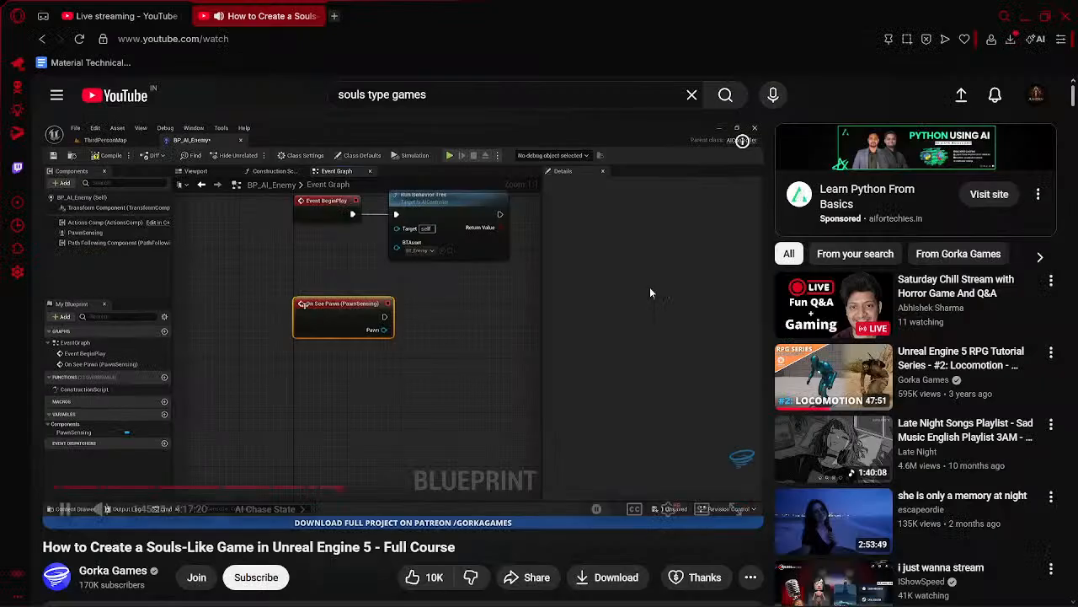
{"action": "left_click", "coordinate": [534, 288]}
{"action": "key", "text": "alt+Tab"}
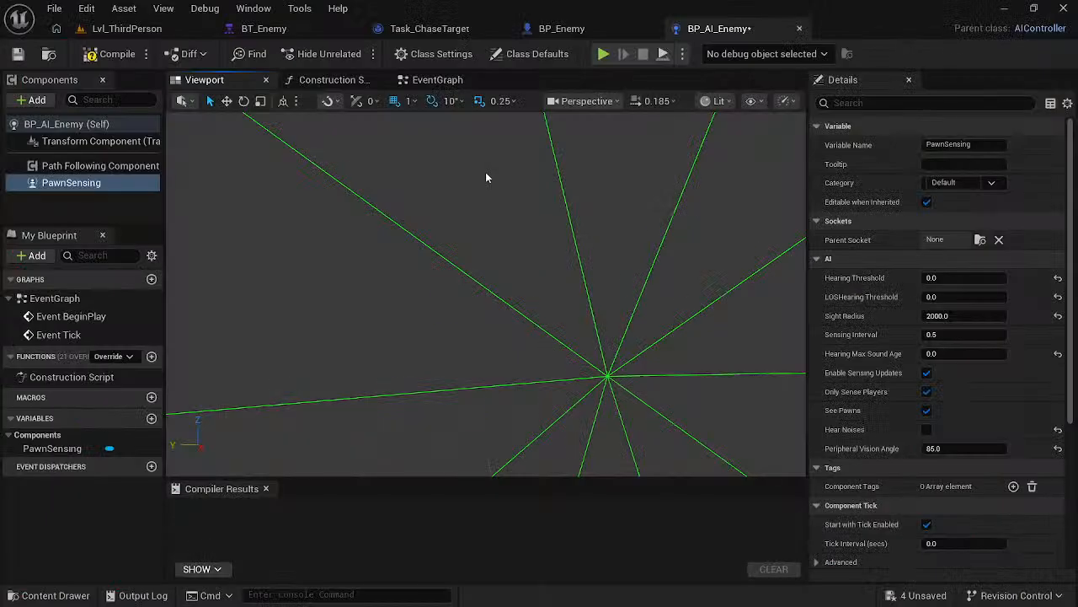
{"action": "left_click", "coordinate": [459, 79]}
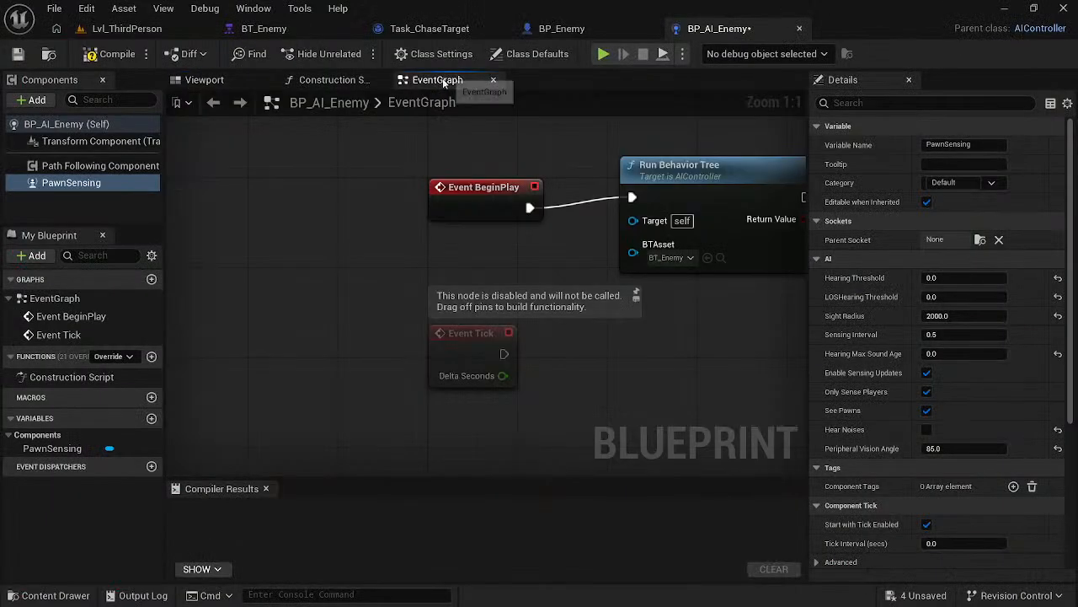
{"action": "right_click", "coordinate": [587, 363]}
{"action": "type", "text": "on s"}
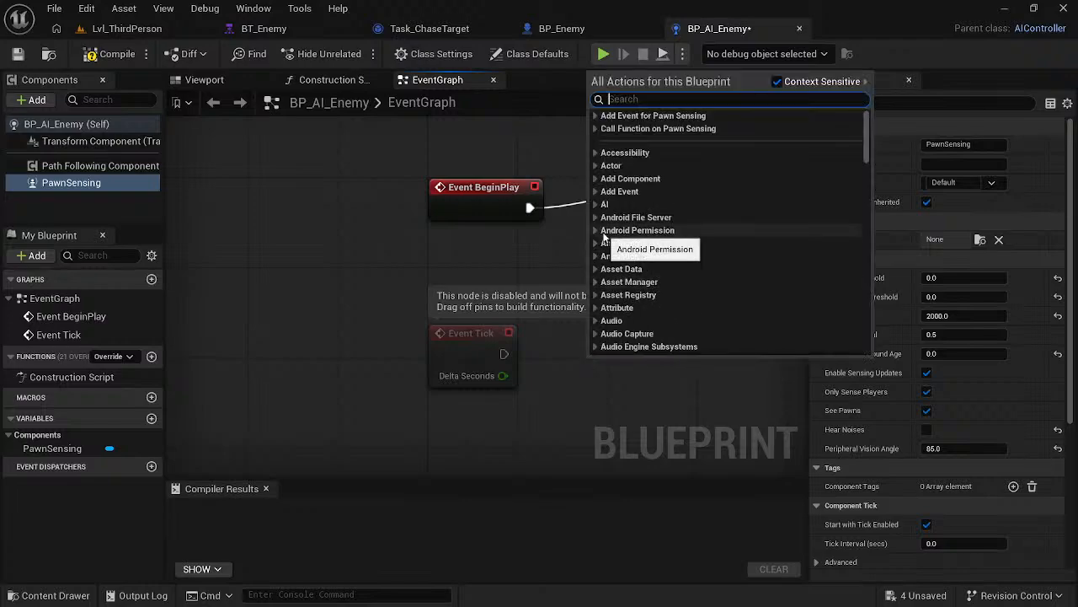
{"action": "type", "text": "s"}
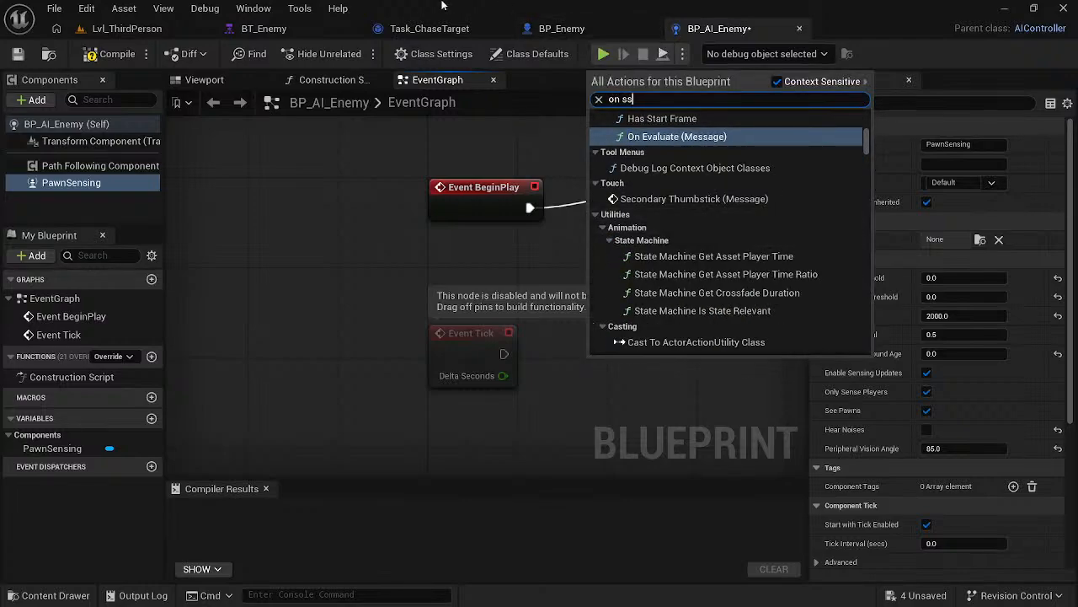
{"action": "key", "text": "BackSpace"}
{"action": "type", "text": "ee"}
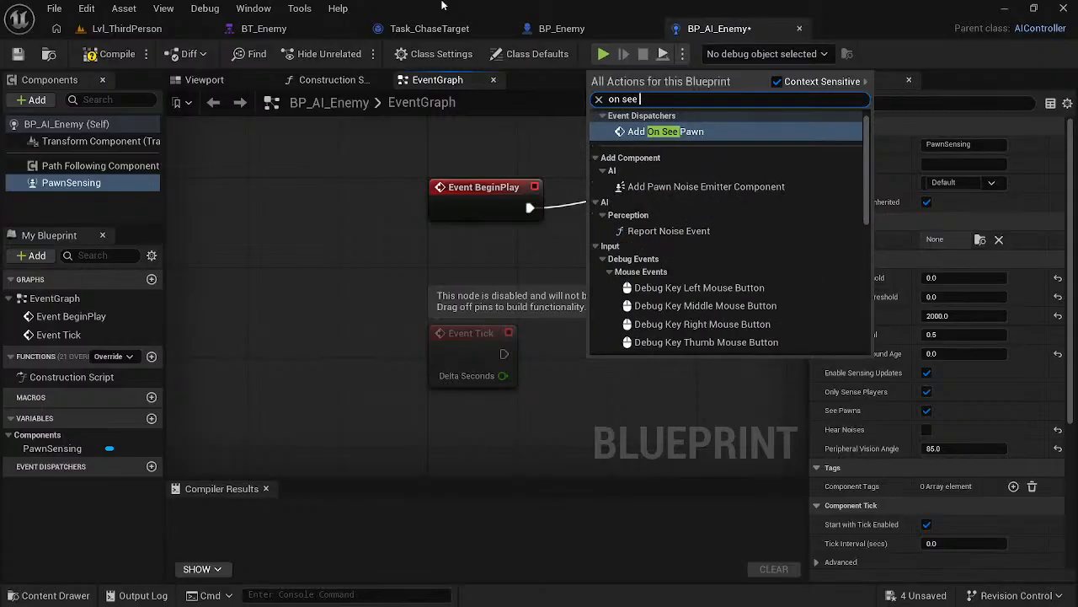
{"action": "key", "text": "Return"}
- Delete the disabled Event Tick node and place the On See Pawn event below Event BeginPlay
{"action": "key", "text": "alt+Tab"}
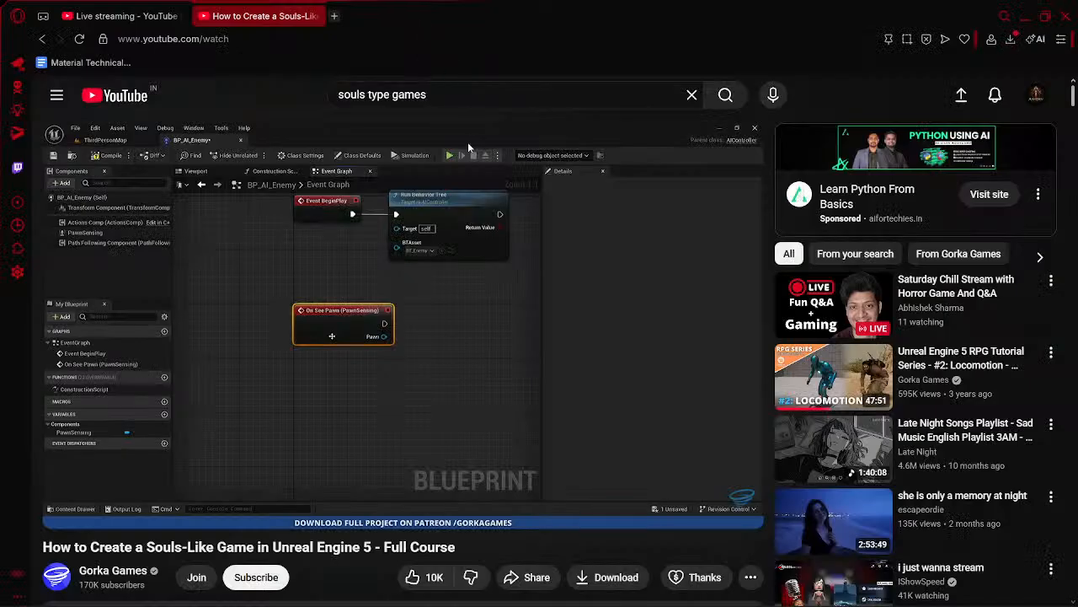
{"action": "left_click", "coordinate": [468, 211]}
{"action": "key", "text": "alt+Tab"}
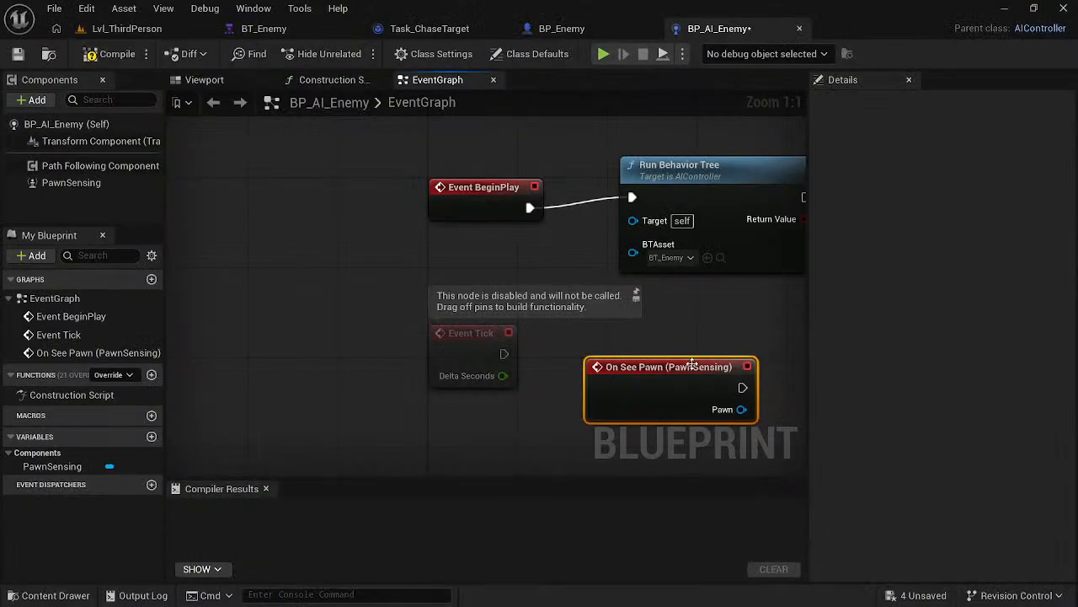
{"action": "left_click_drag", "start_coordinate": [692, 364], "coordinate": [648, 362]}
{"action": "left_click_drag", "start_coordinate": [399, 326], "coordinate": [513, 404]}
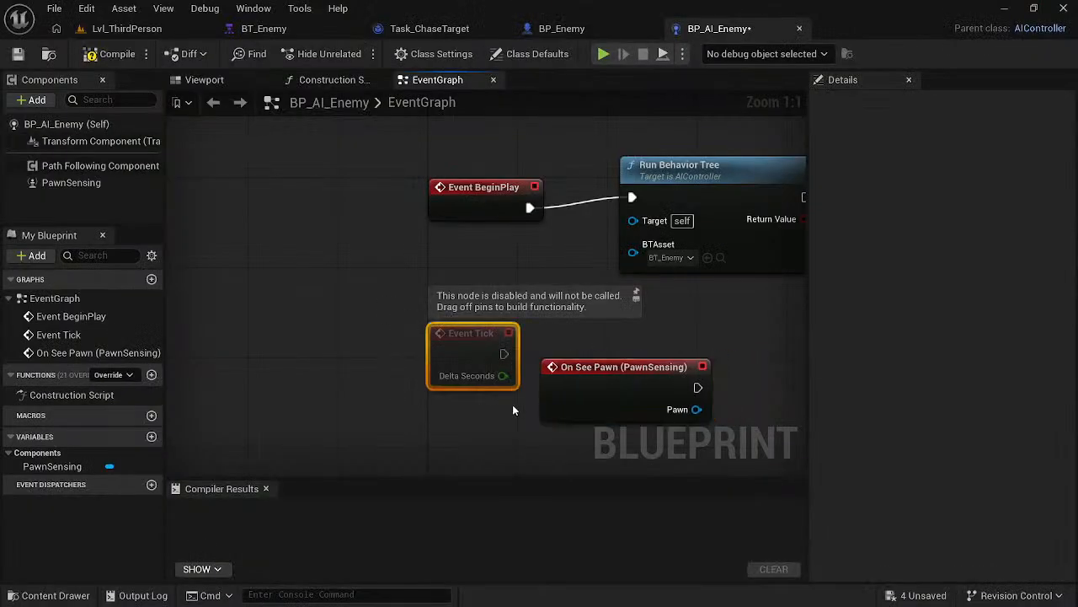
{"action": "key", "text": "Delete"}
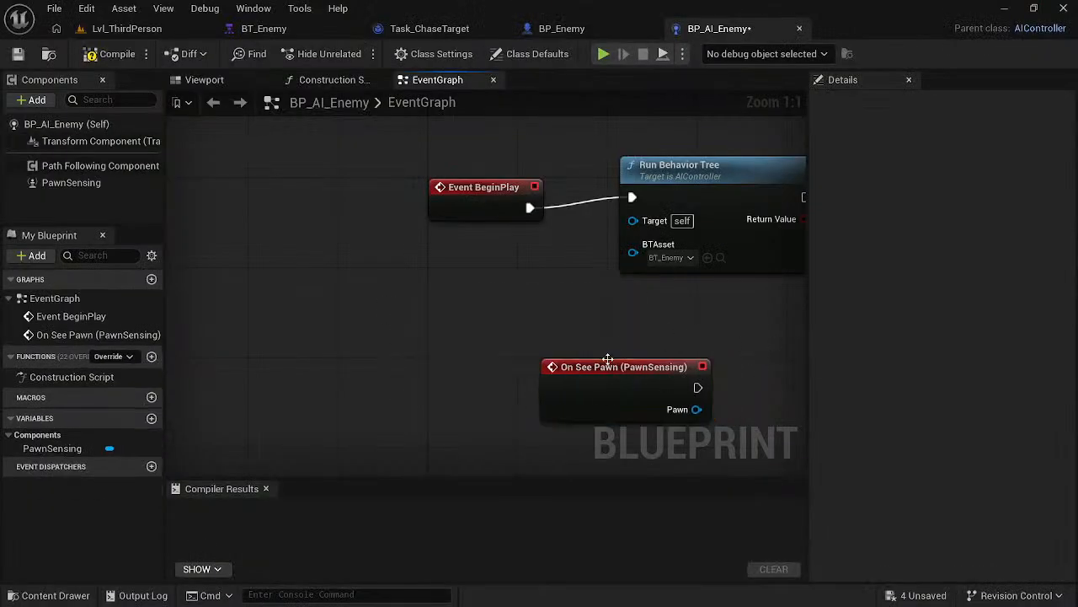
{"action": "left_click_drag", "start_coordinate": [608, 360], "coordinate": [446, 360]}
- Watch the course video's blackboard section, checking the live stream dashboard in YouTube Studio along the way
{"action": "key", "text": "alt+Tab"}
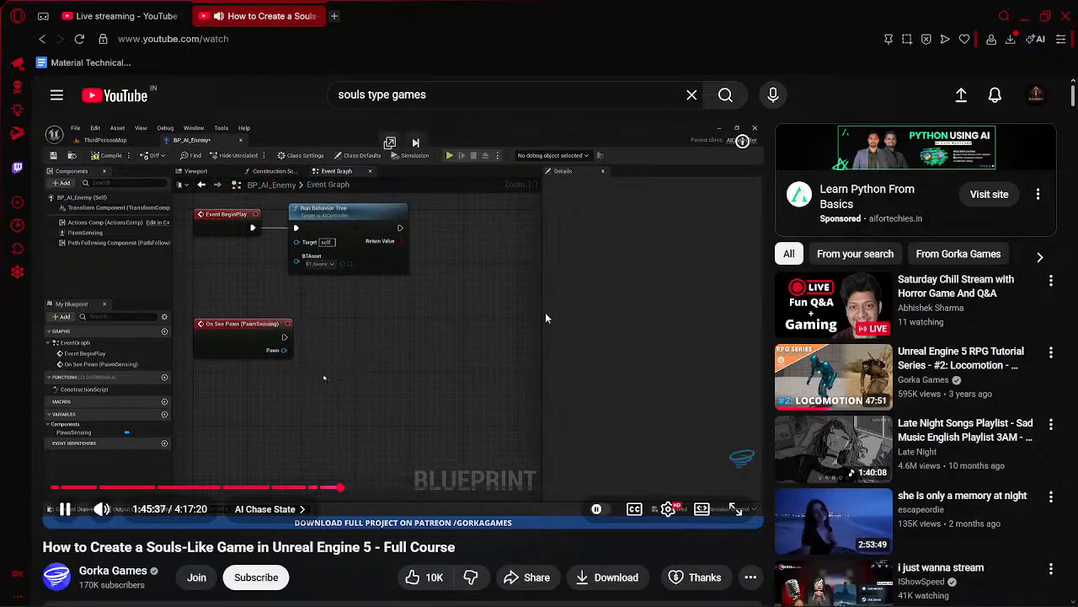
{"action": "left_click", "coordinate": [125, 16]}
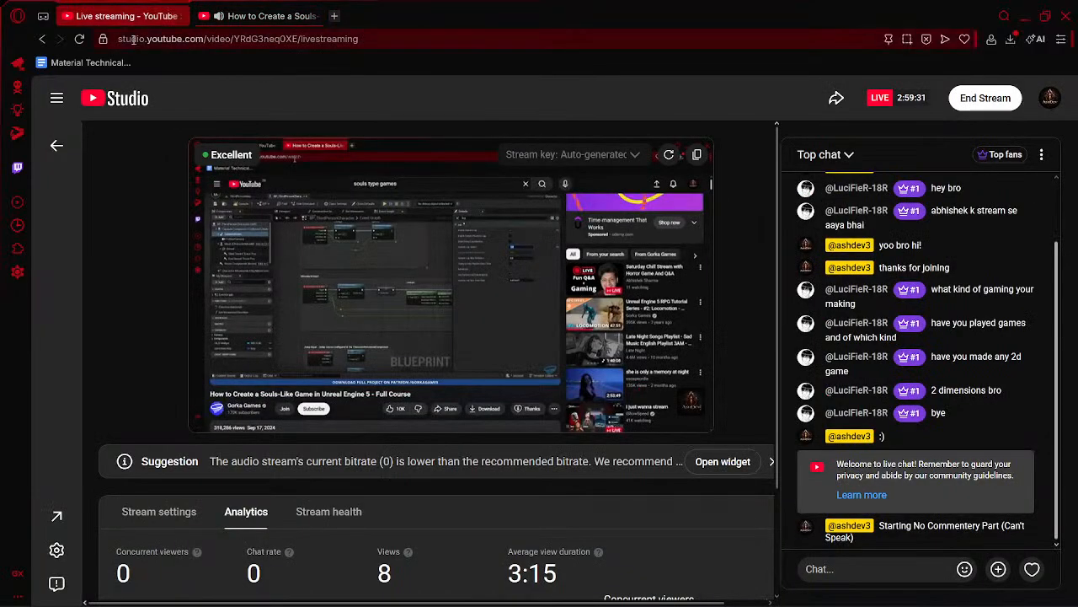
{"action": "left_click", "coordinate": [291, 8]}
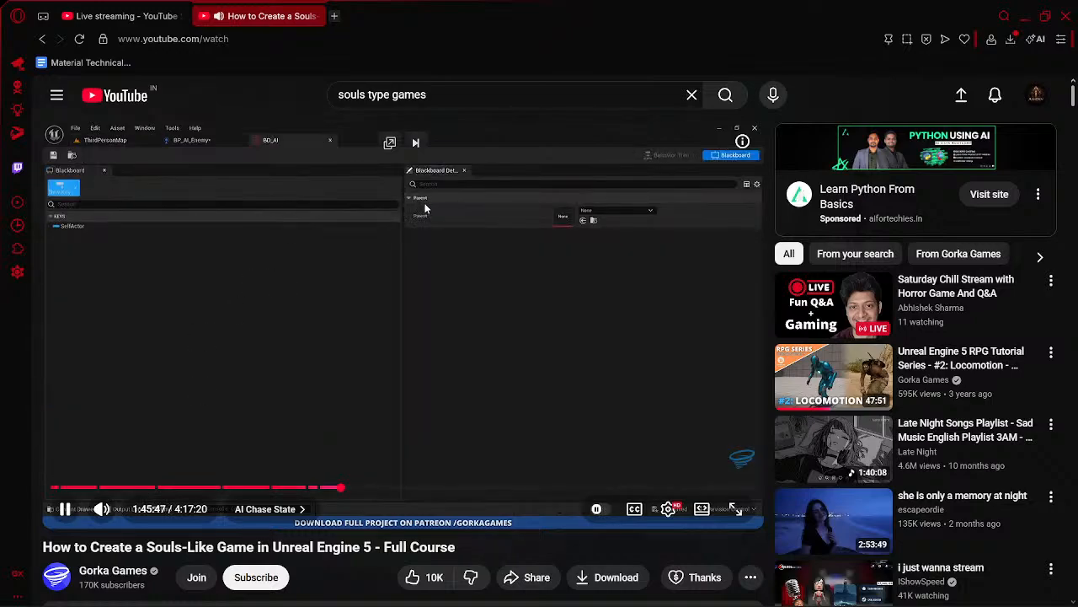
{"action": "left_click", "coordinate": [423, 202]}
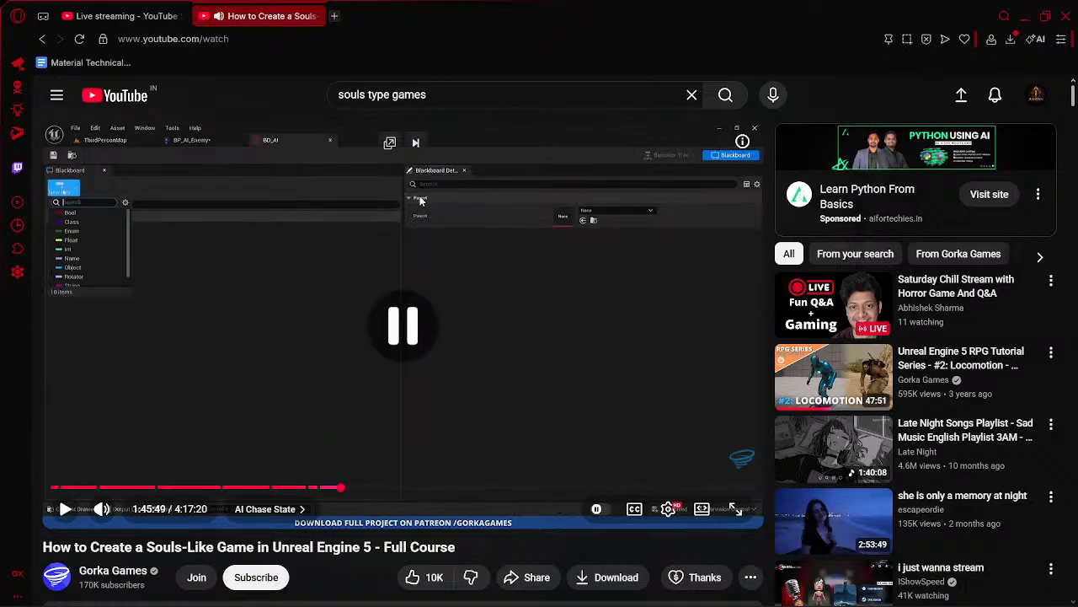
- Open the BD_AI blackboard asset from the project's AI content folder in Unreal Engine
{"action": "key", "text": "alt+Tab"}
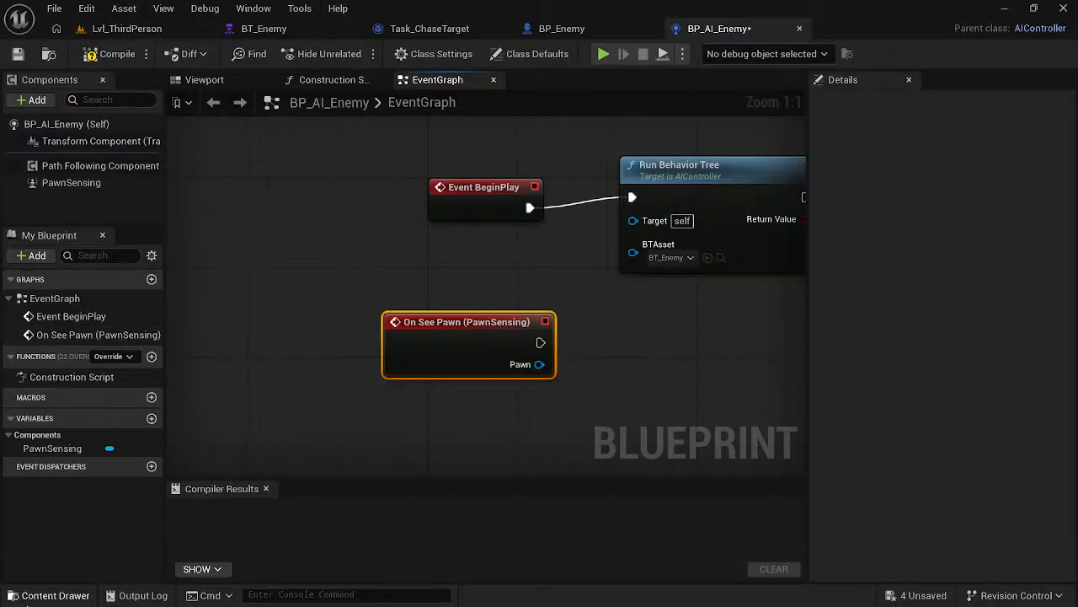
{"action": "left_click", "coordinate": [30, 593]}
{"action": "left_click", "coordinate": [266, 492]}
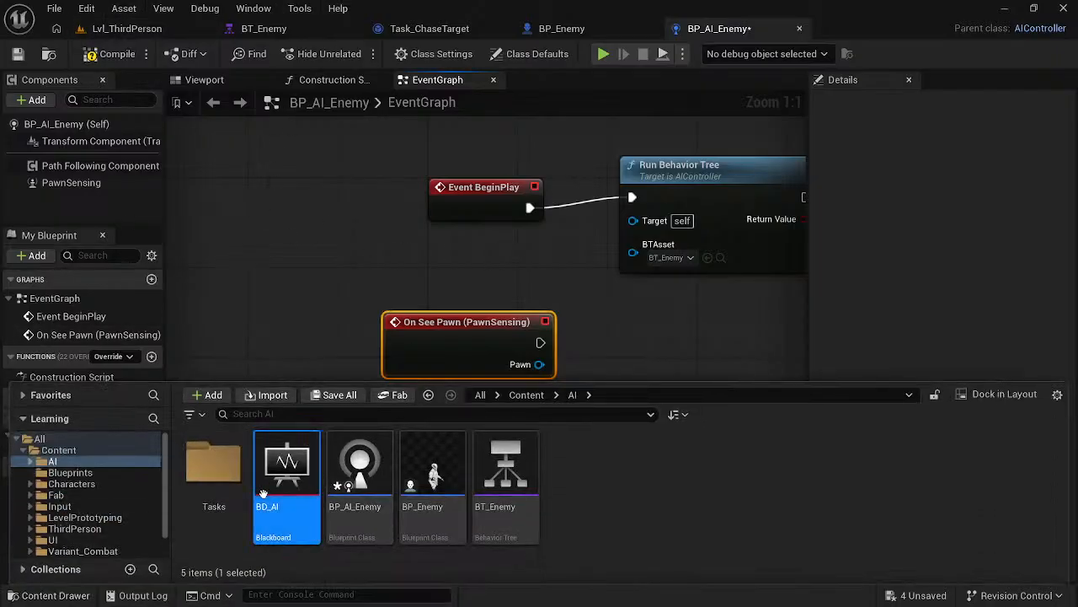
{"action": "double_click", "coordinate": [264, 472]}
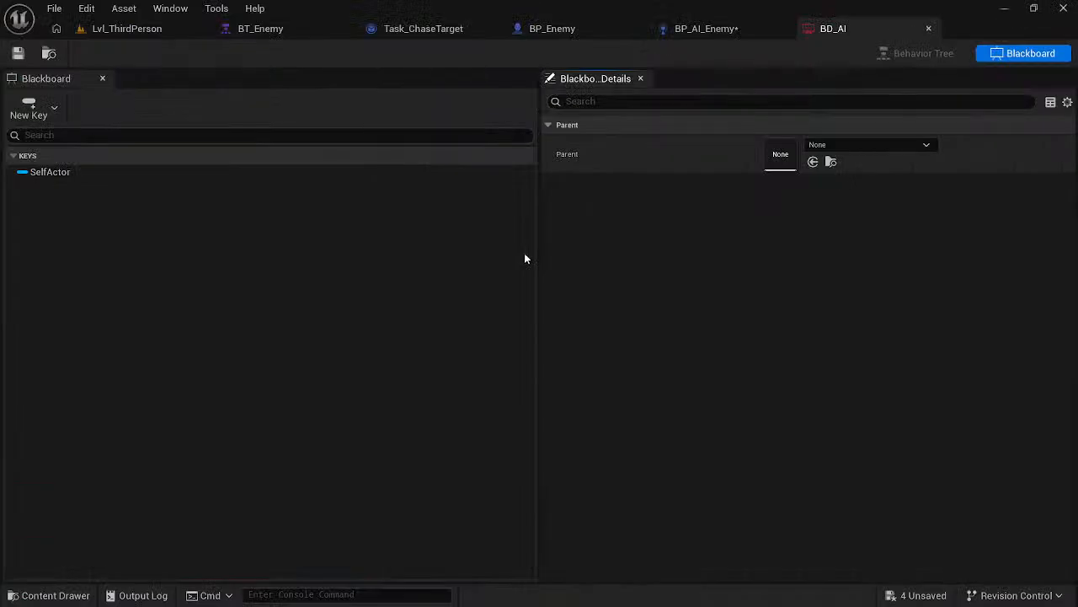
- Add a Bool key named seeingTarget to the BD_AI blackboard, as in the course video
{"action": "key", "text": "alt+Tab"}
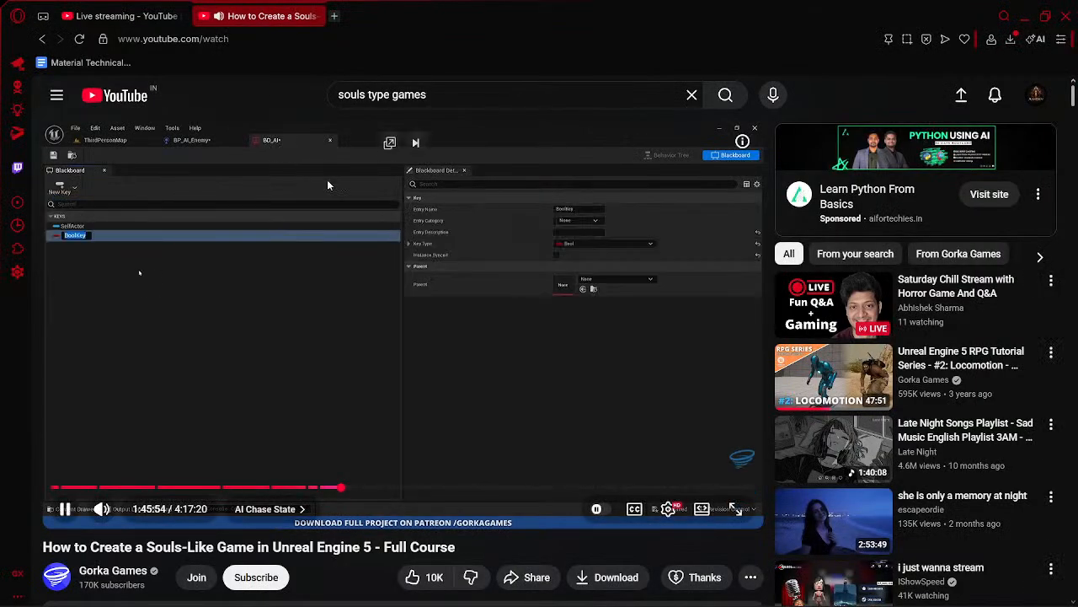
{"action": "key", "text": "alt+Tab"}
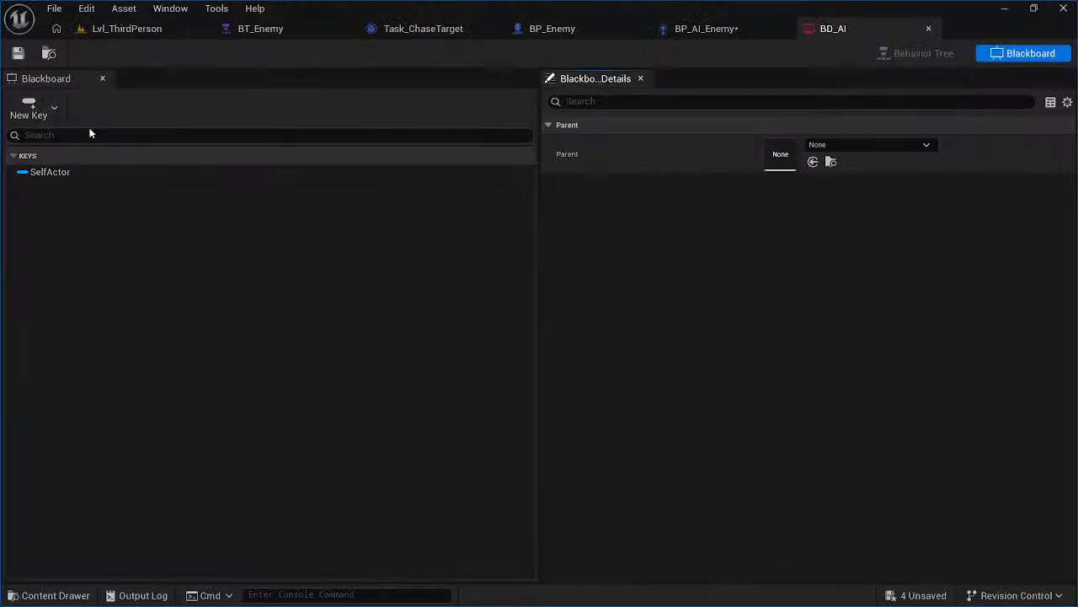
{"action": "left_click", "coordinate": [38, 108]}
{"action": "left_click", "coordinate": [62, 147]}
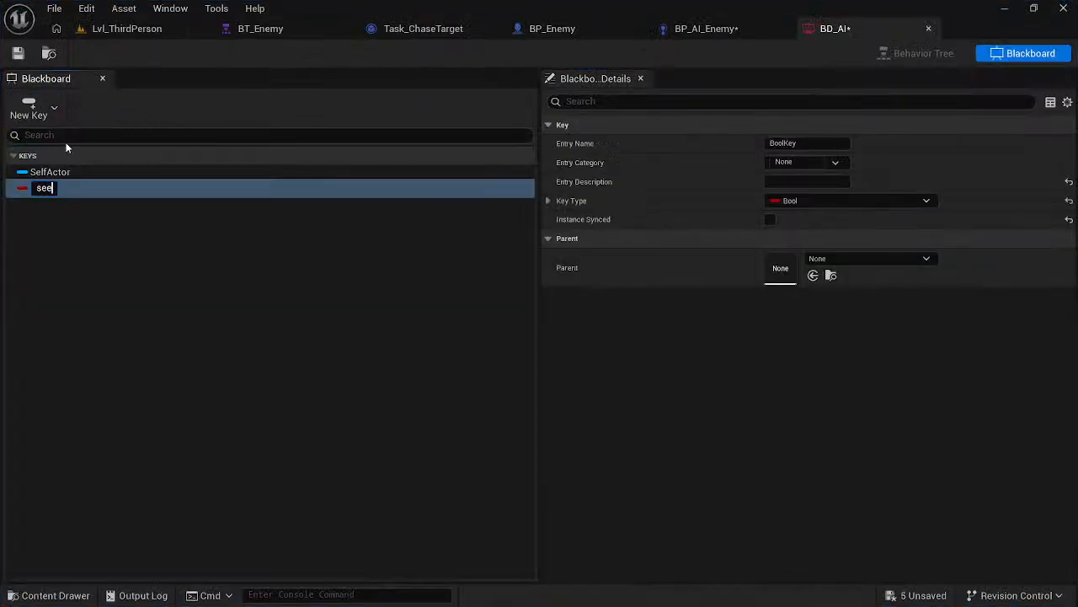
{"action": "type", "text": "seeingTrget"}
{"action": "key", "text": "BackSpace"}
{"action": "key", "text": "BackSpace"}
{"action": "key", "text": "BackSpace"}
{"action": "key", "text": "BackSpace"}
{"action": "type", "text": "arget"}
{"action": "key", "text": "Return"}
- Compare the entry name of BD_AI's new Bool key with the one in the course video
{"action": "key", "text": "alt+Tab"}
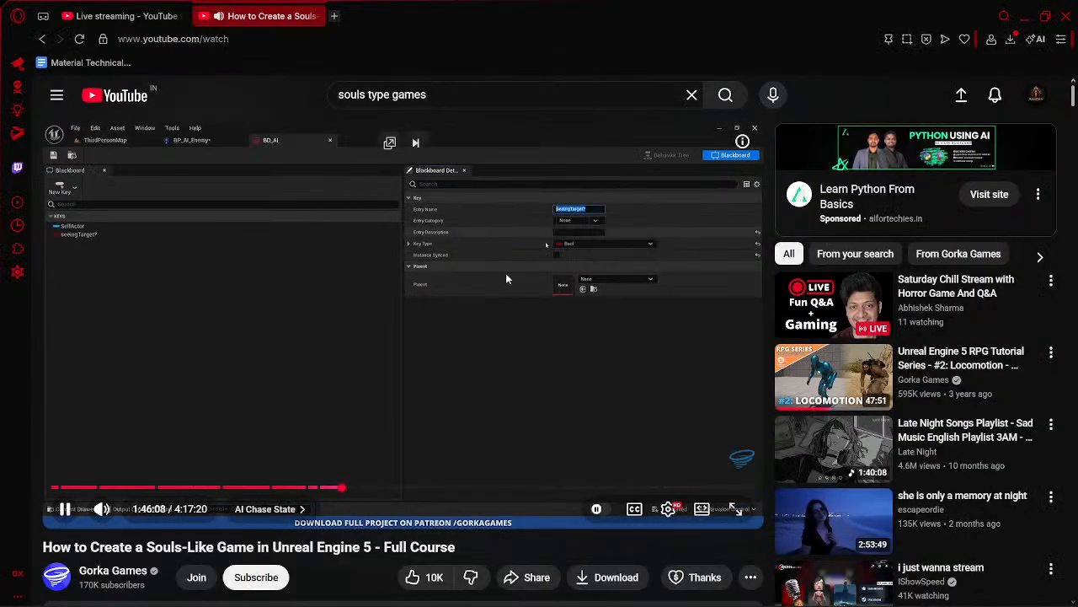
{"action": "left_click", "coordinate": [509, 273]}
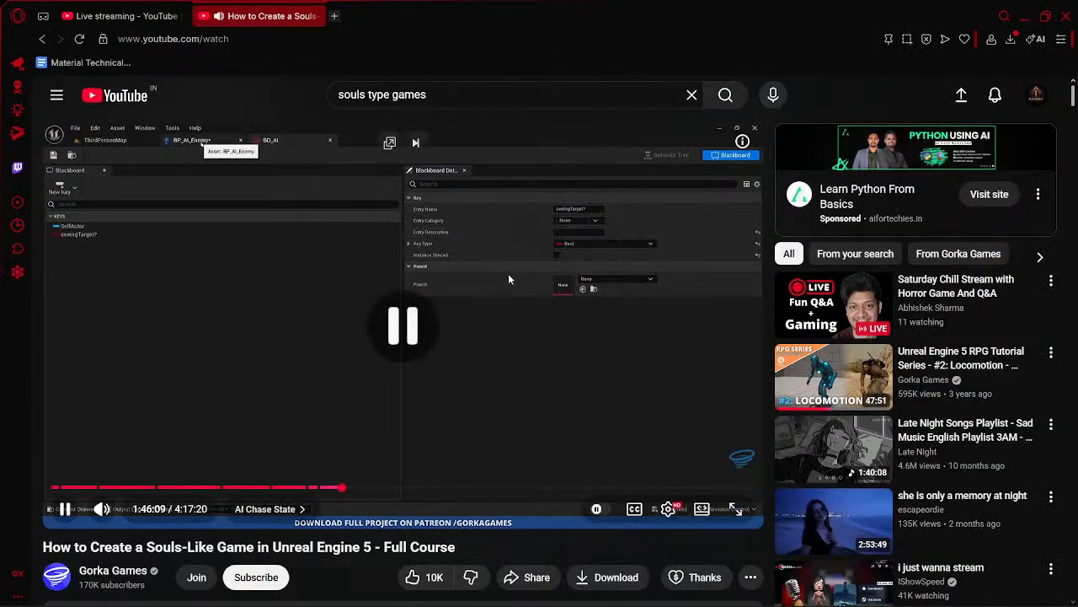
{"action": "key", "text": "Left"}
{"action": "left_click", "coordinate": [464, 272]}
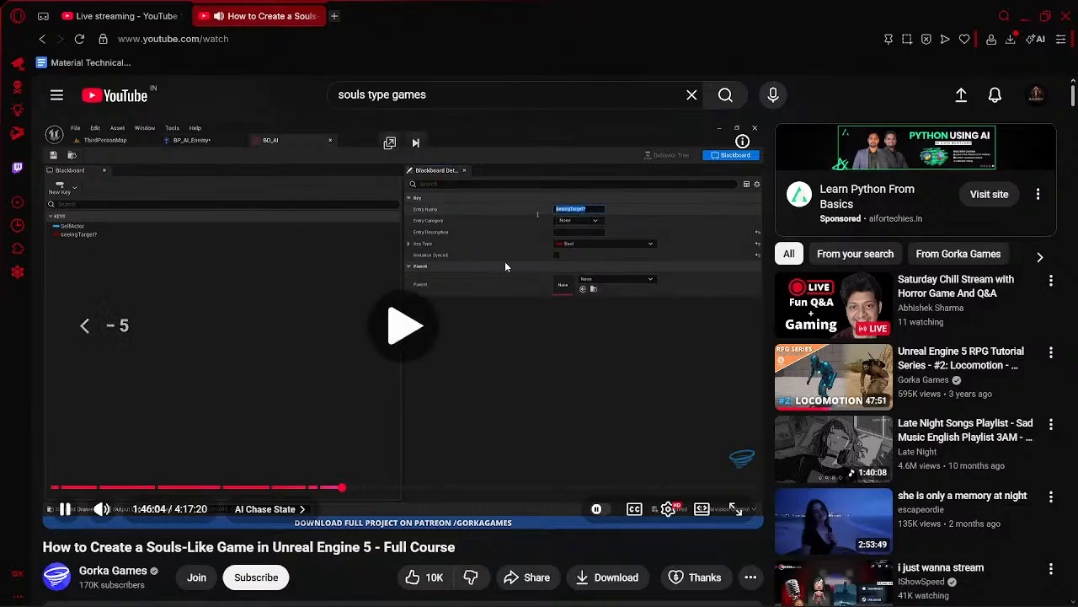
{"action": "key", "text": "alt+Tab"}
{"action": "left_click", "coordinate": [805, 142]}
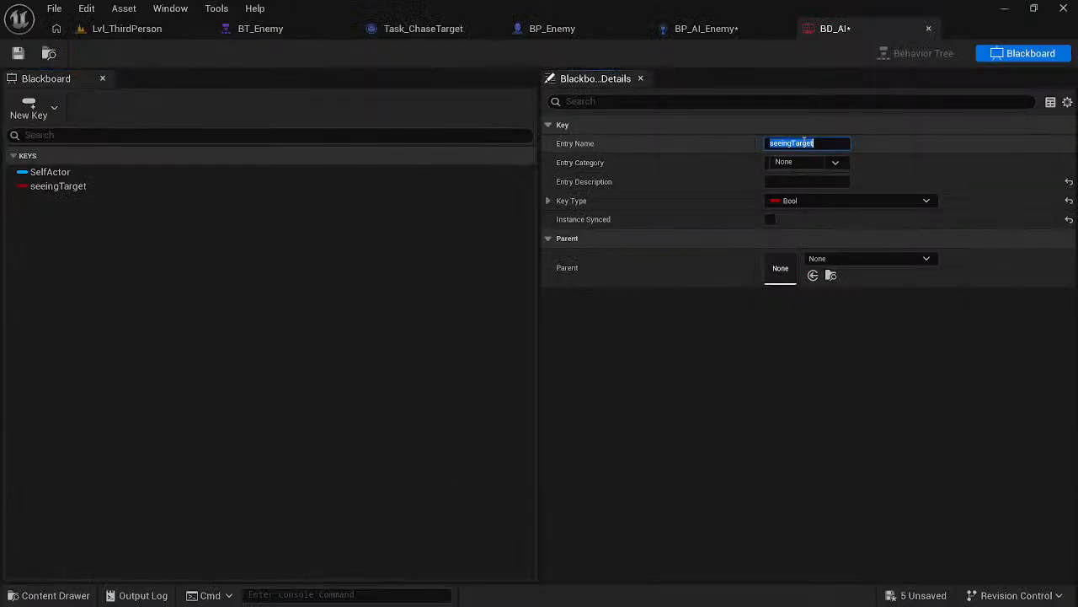
{"action": "left_click", "coordinate": [708, 361]}
{"action": "key", "text": "alt+Tab"}
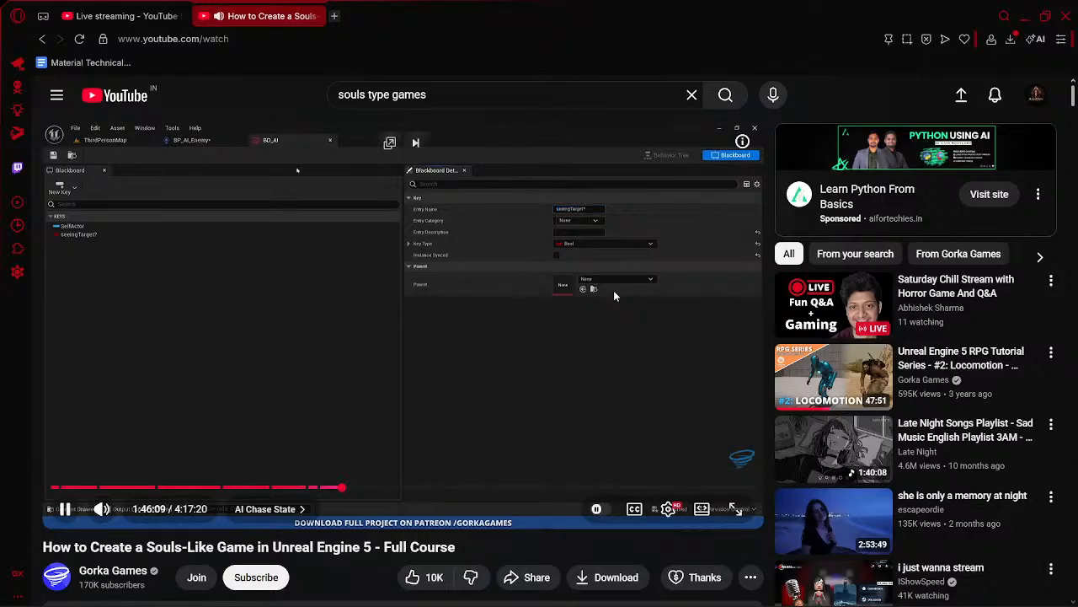
{"action": "key", "text": "alt+Tab"}
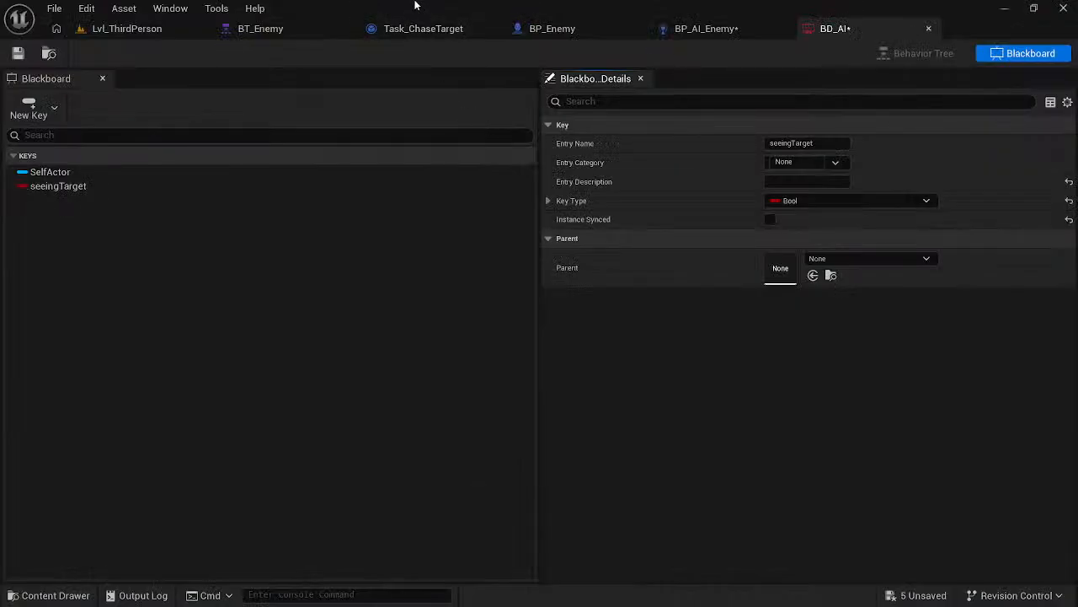
- Add a Get Blackboard node below On See Pawn in BP_AI_Enemy's event graph
{"action": "left_click", "coordinate": [712, 26]}
{"action": "key", "text": "alt+Tab"}
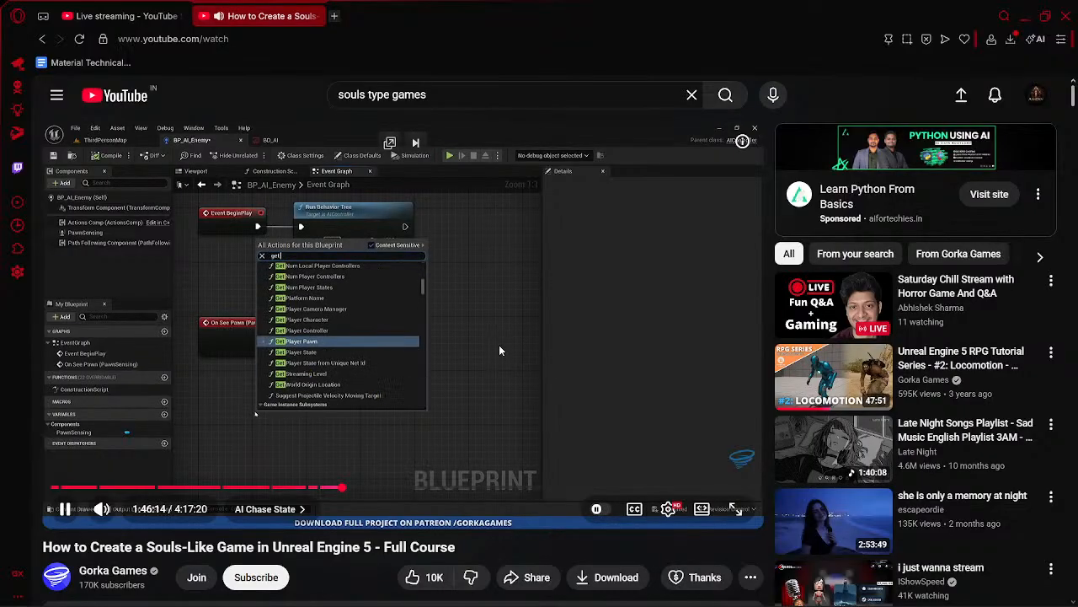
{"action": "key", "text": "alt+Tab"}
{"action": "right_click", "coordinate": [478, 414]}
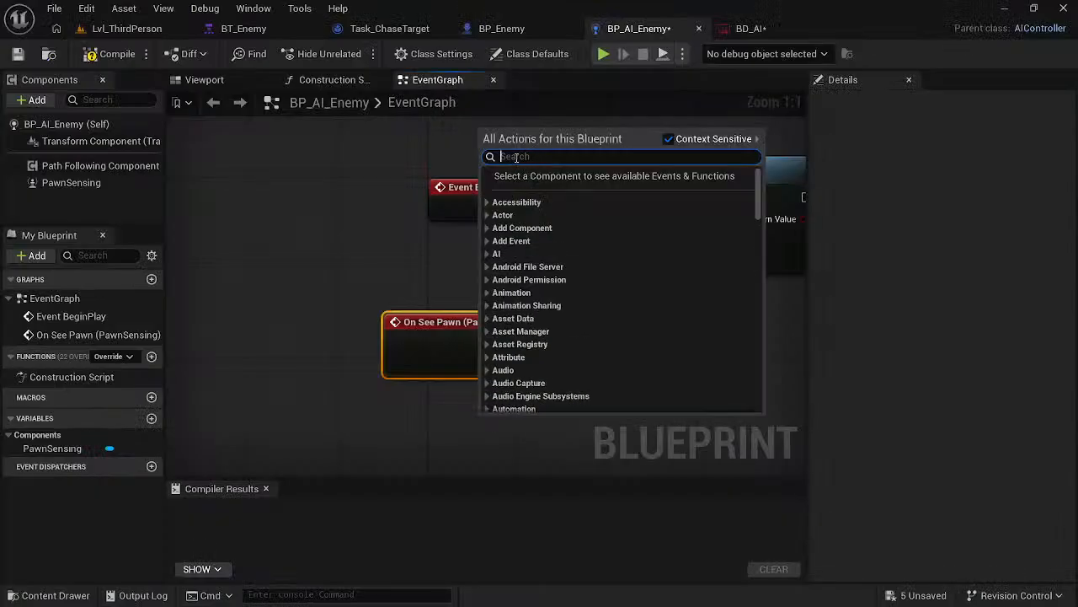
{"action": "type", "text": "get"}
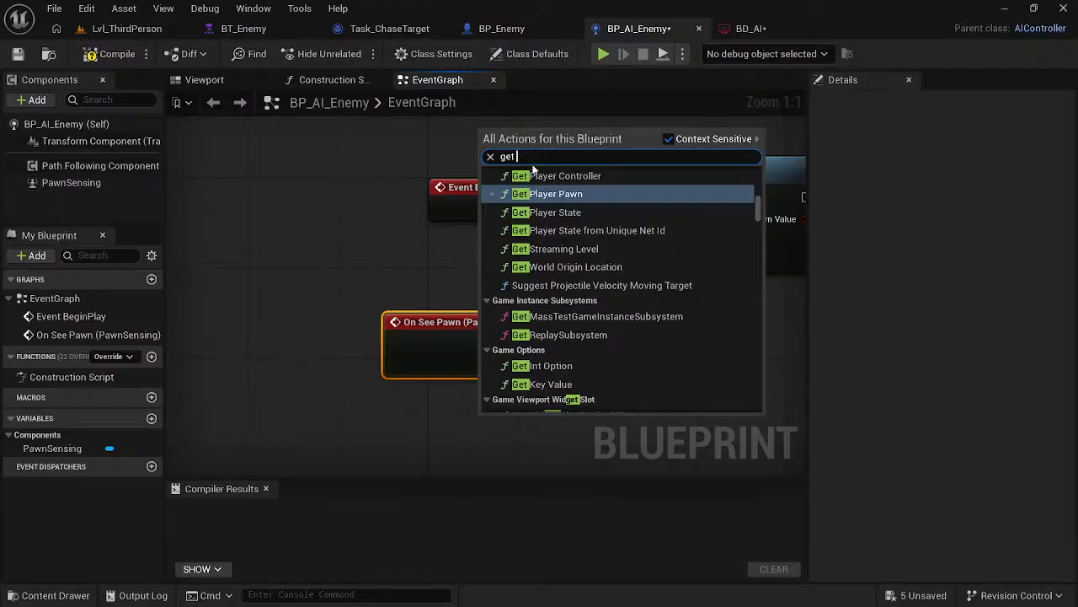
{"action": "type", "text": " black"}
{"action": "key", "text": "Return"}
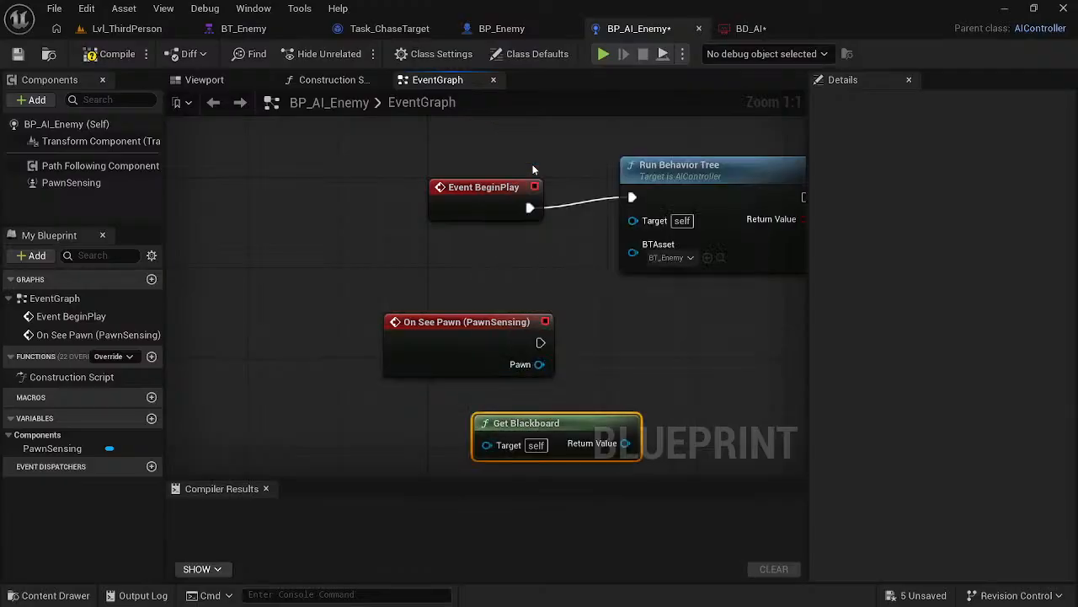
- Add a Set Value as Bool node from Get Blackboard's Return Value in BP_AI_Enemy's event graph
{"action": "key", "text": "Escape"}
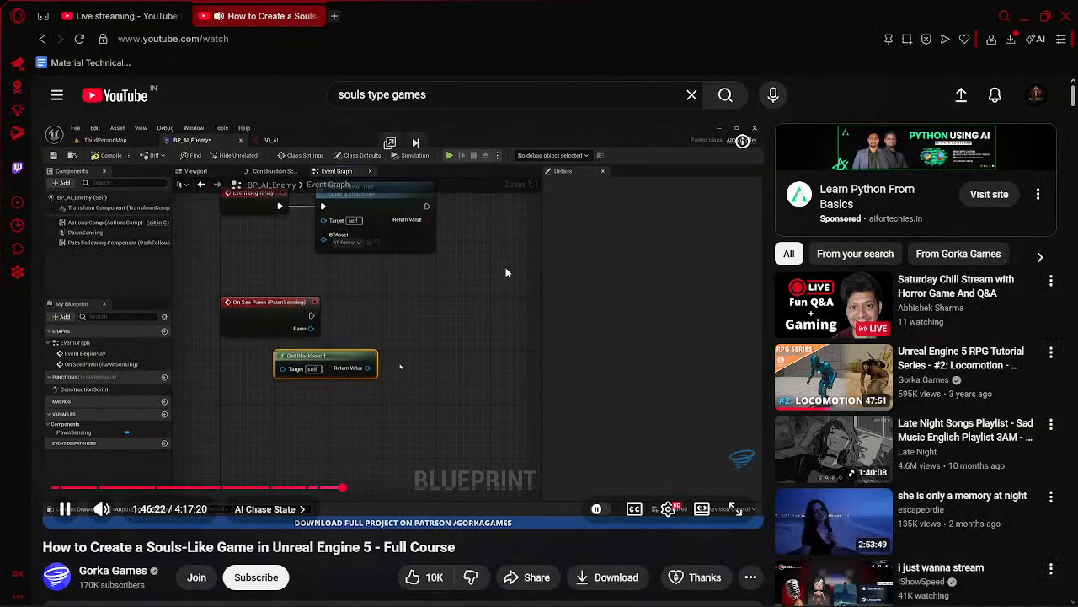
{"action": "key", "text": "f"}
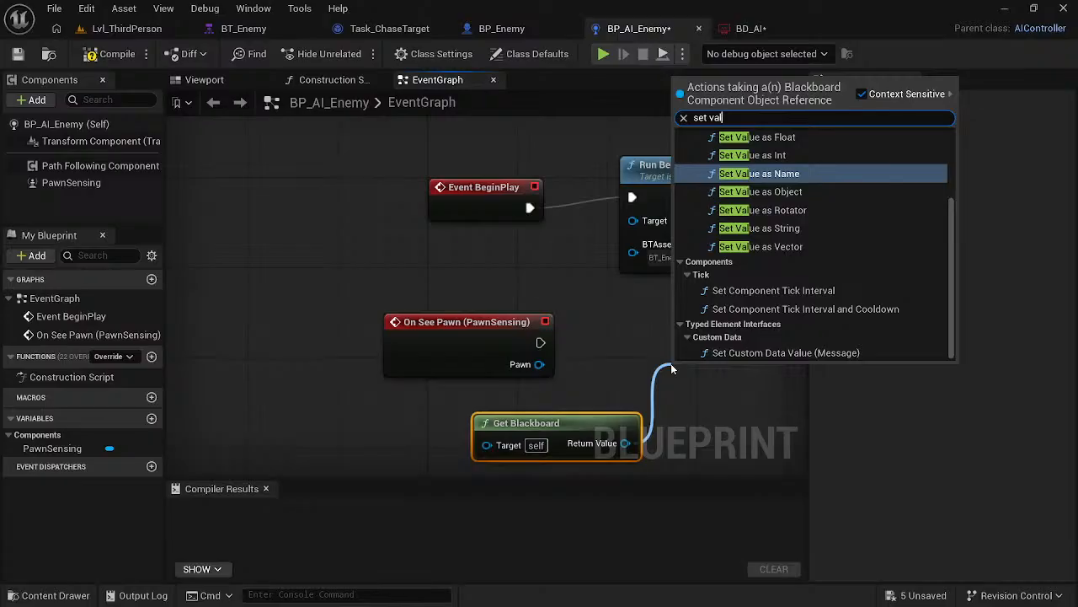
{"action": "key", "text": "Down"}
{"action": "key", "text": "Down"}
{"action": "key", "text": "Down"}
{"action": "key", "text": "Down"}
{"action": "key", "text": "Down"}
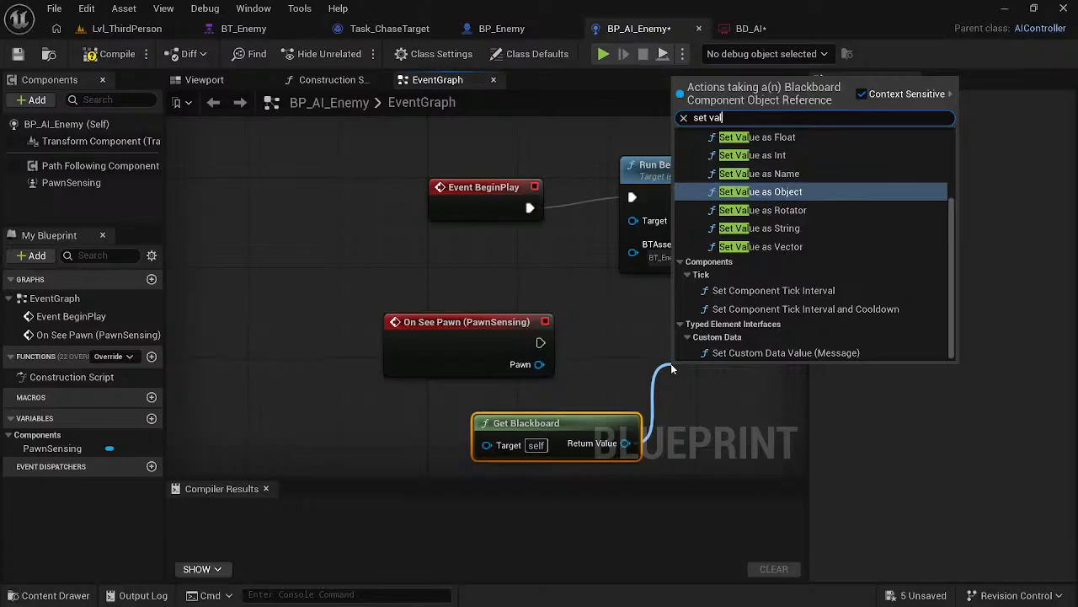
{"action": "key", "text": "Down"}
{"action": "key", "text": "Down"}
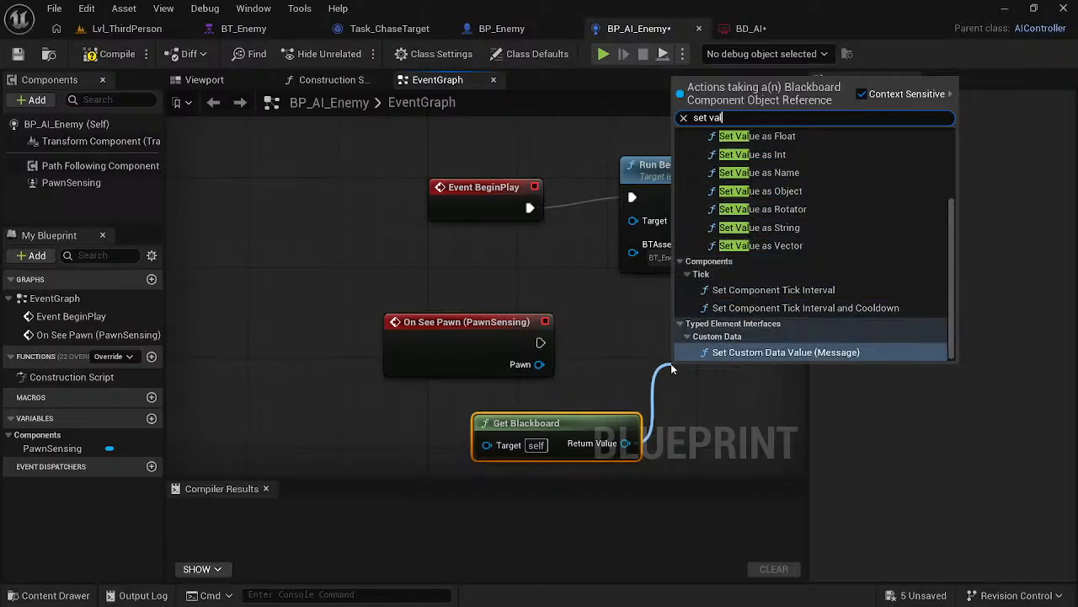
{"action": "key", "text": "Up"}
{"action": "key", "text": "Up"}
{"action": "key", "text": "Up"}
{"action": "key", "text": "Up"}
{"action": "key", "text": "Up"}
{"action": "key", "text": "Up"}
{"action": "key", "text": "Up"}
{"action": "key", "text": "Up"}
{"action": "key", "text": "Up"}
{"action": "key", "text": "Up"}
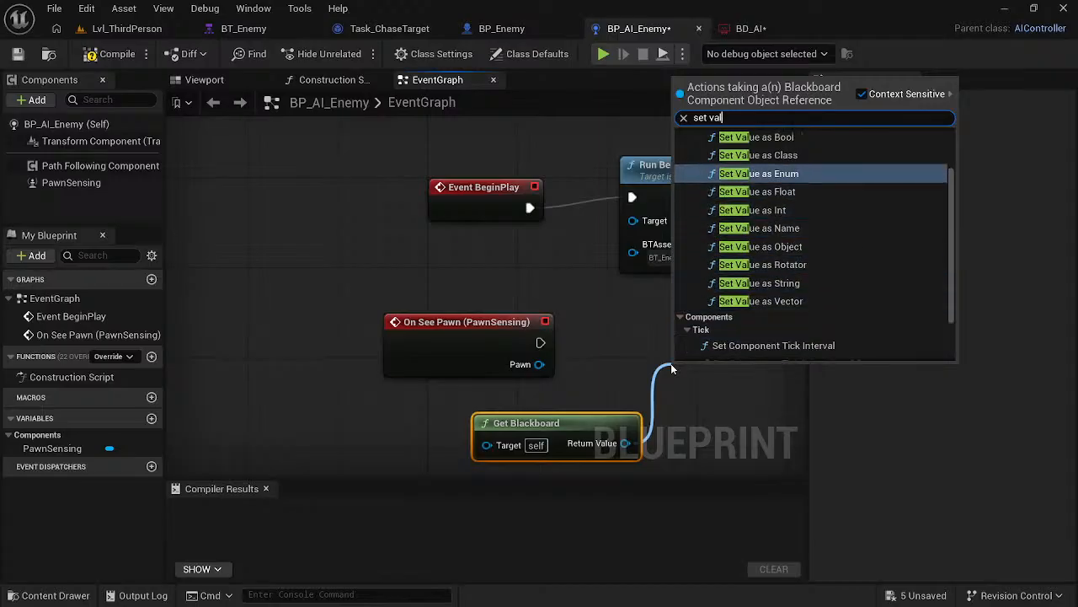
{"action": "key", "text": "Up"}
{"action": "key", "text": "Up"}
{"action": "key", "text": "Return"}
{"action": "right_click", "coordinate": [670, 363]}
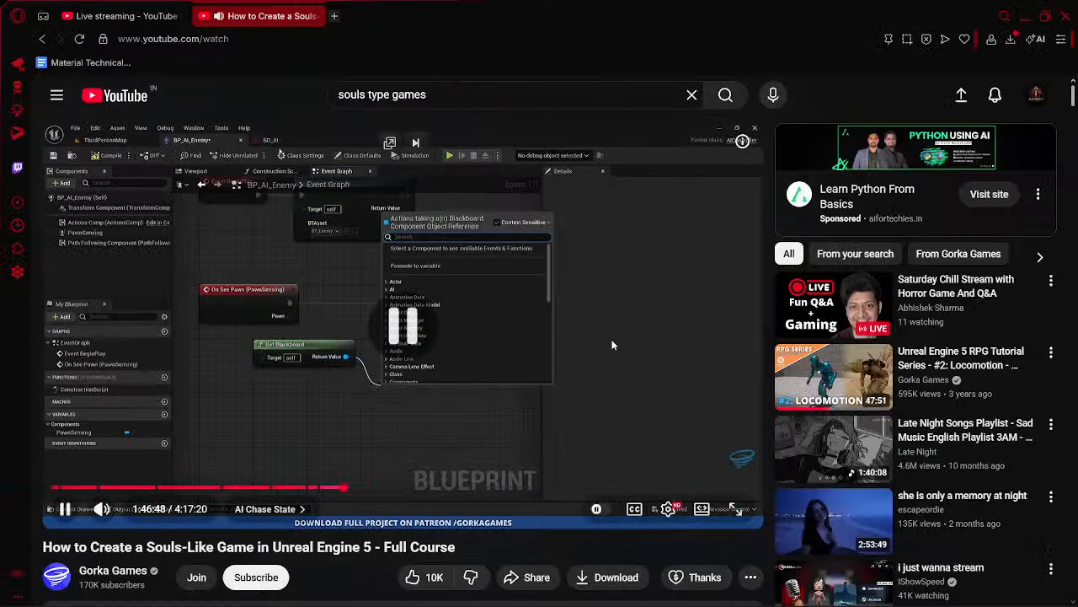
- Place Set Value as Bool beside On See Pawn and connect the event's execution output to it, as in the course video
{"action": "key", "text": "space"}
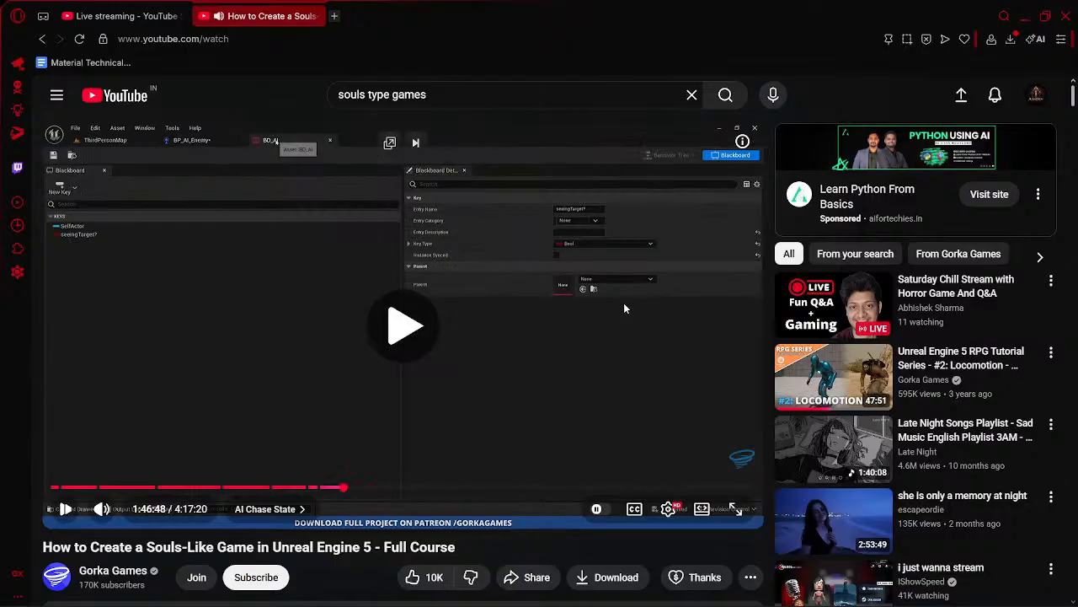
{"action": "key", "text": "Left"}
{"action": "left_click", "coordinate": [570, 293]}
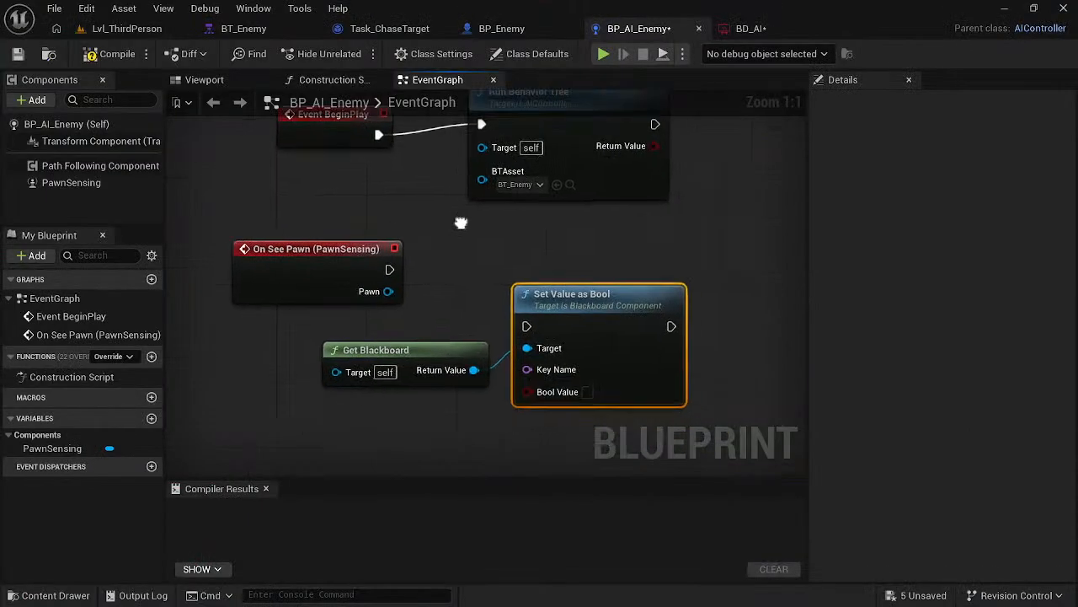
{"action": "right_click_drag", "start_coordinate": [461, 222], "coordinate": [457, 221]}
{"action": "left_click_drag", "start_coordinate": [558, 294], "coordinate": [603, 238]}
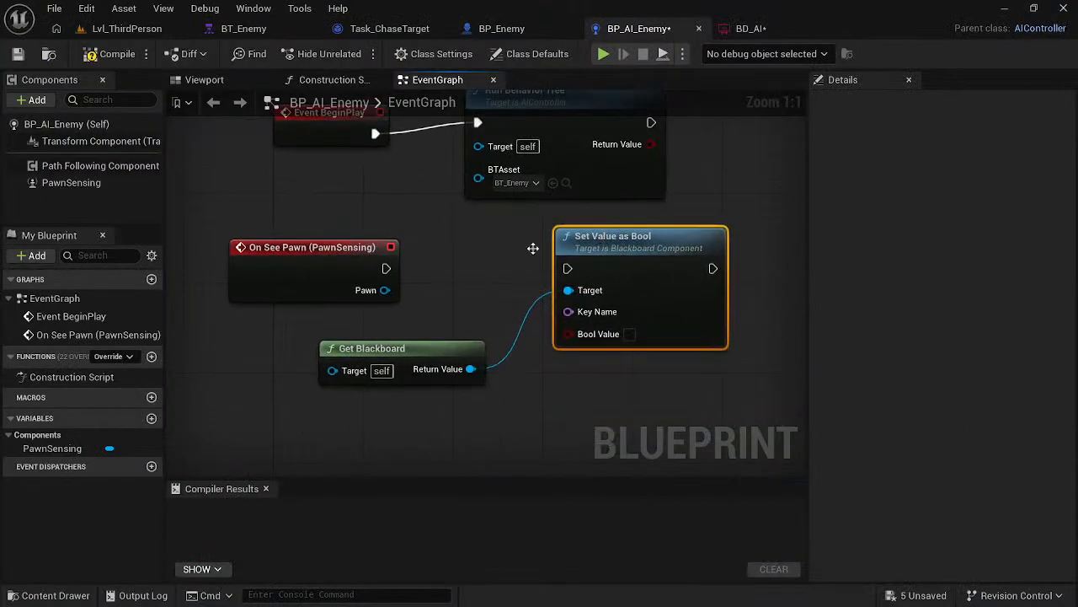
{"action": "left_click_drag", "start_coordinate": [384, 267], "coordinate": [568, 268]}
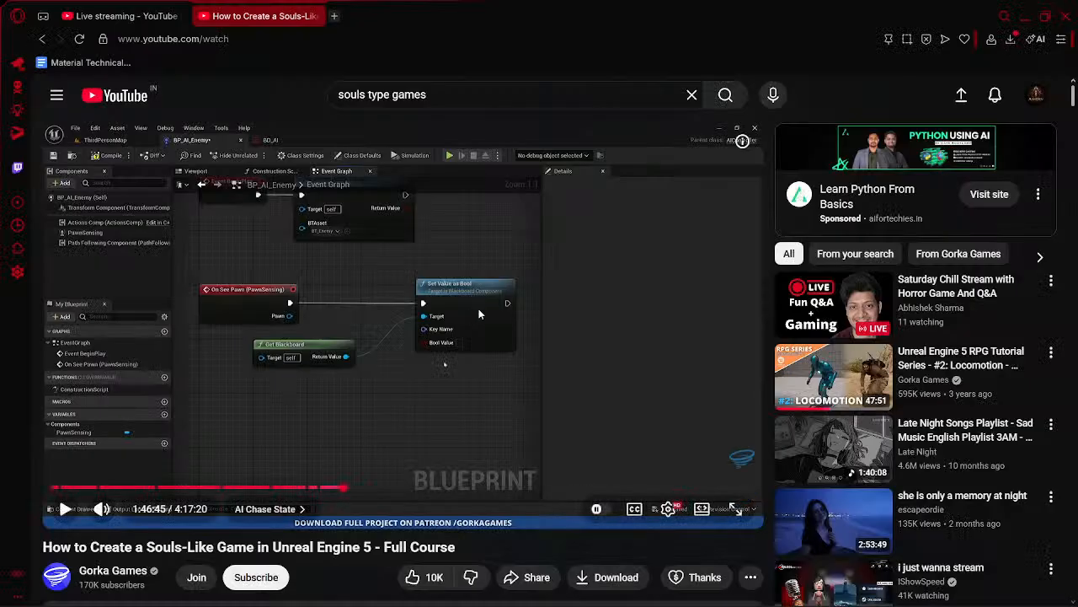
- Feed Set Value as Bool's Key Name from a new Make Literal Name node with value seeingTarget, placed below Get Blackboard
{"action": "left_click", "coordinate": [478, 314]}
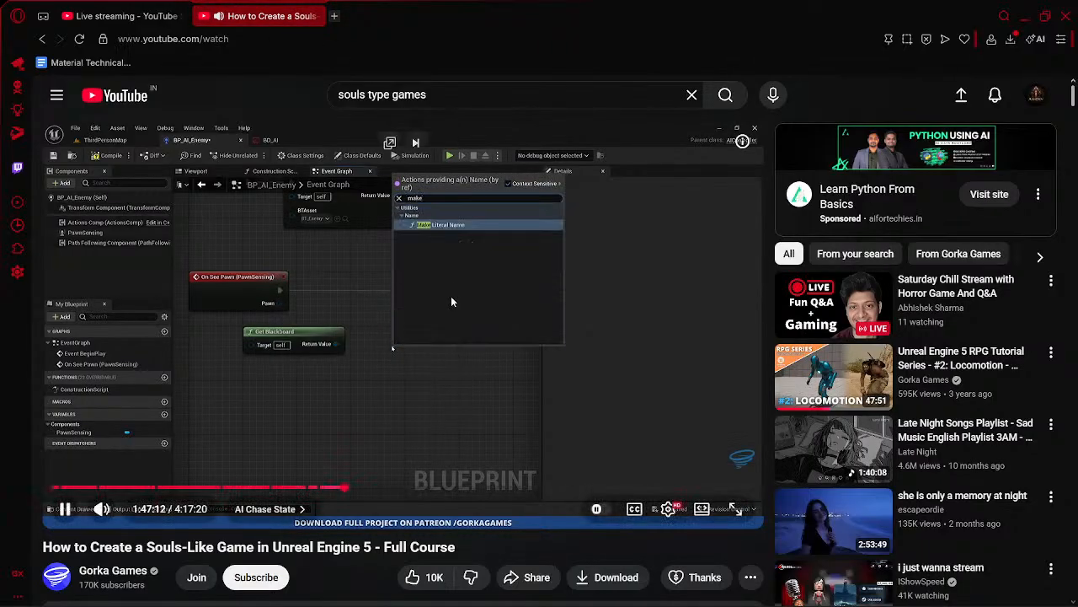
{"action": "left_click", "coordinate": [456, 302]}
{"action": "left_click", "coordinate": [456, 300]}
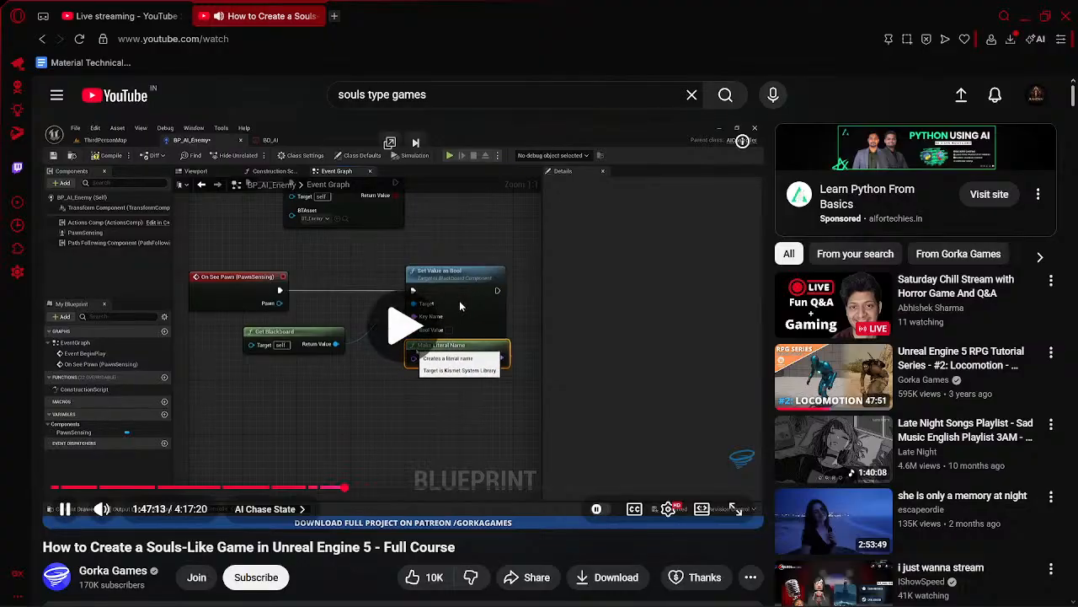
{"action": "left_click", "coordinate": [463, 299]}
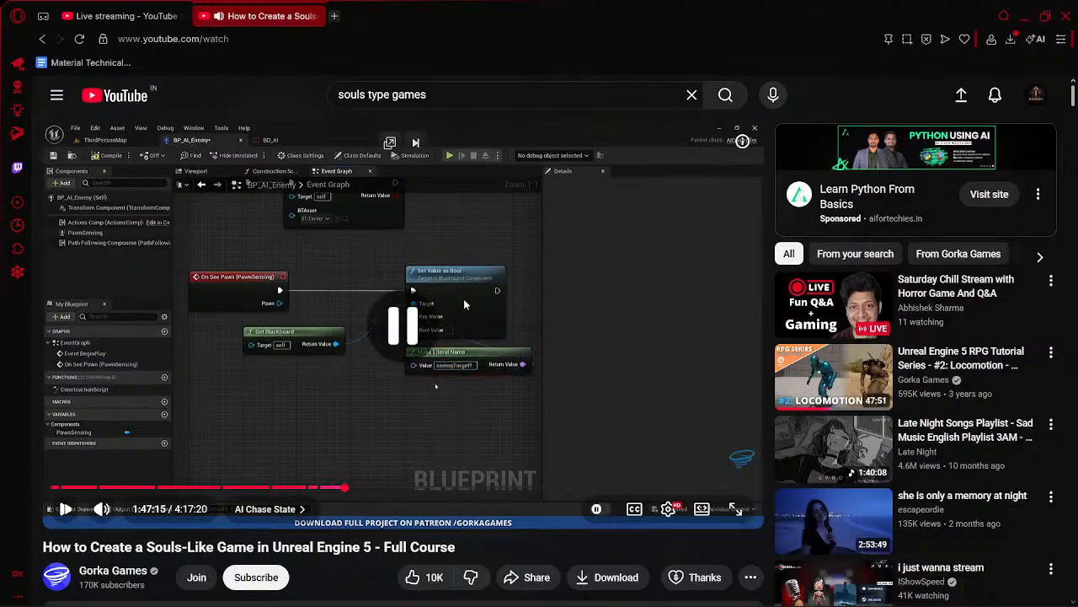
{"action": "key", "text": "alt+Tab"}
{"action": "left_click_drag", "start_coordinate": [568, 308], "coordinate": [513, 382]}
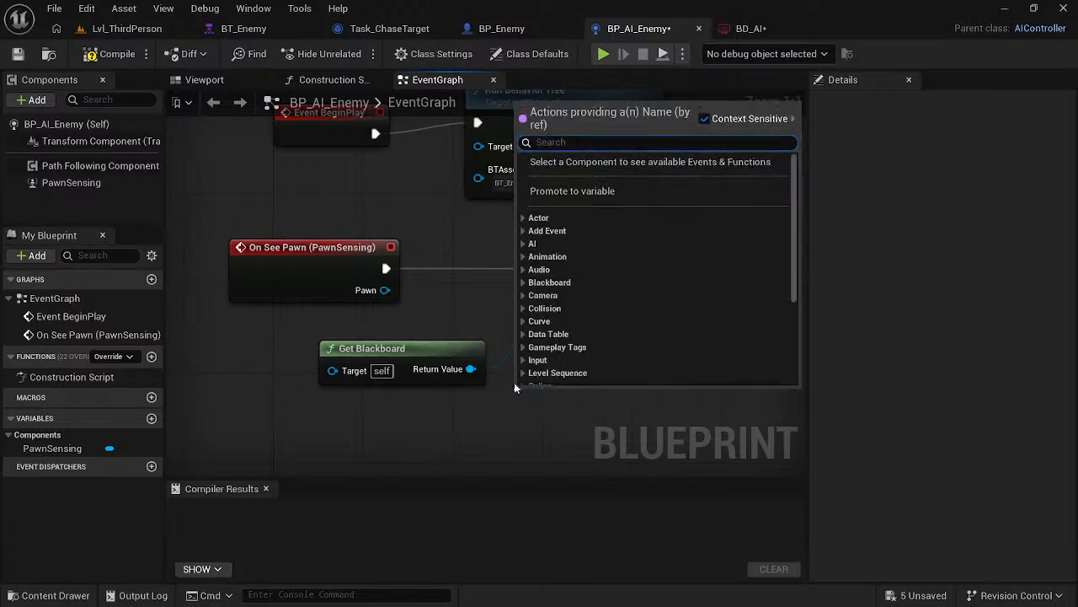
{"action": "type", "text": "make"}
{"action": "key", "text": "Return"}
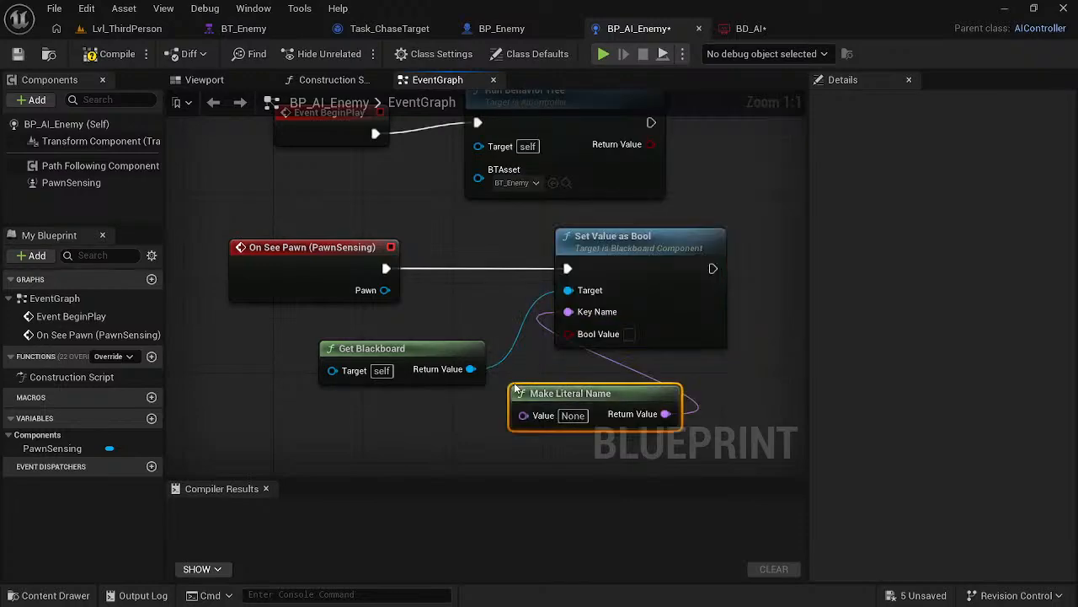
{"action": "left_click", "coordinate": [581, 417]}
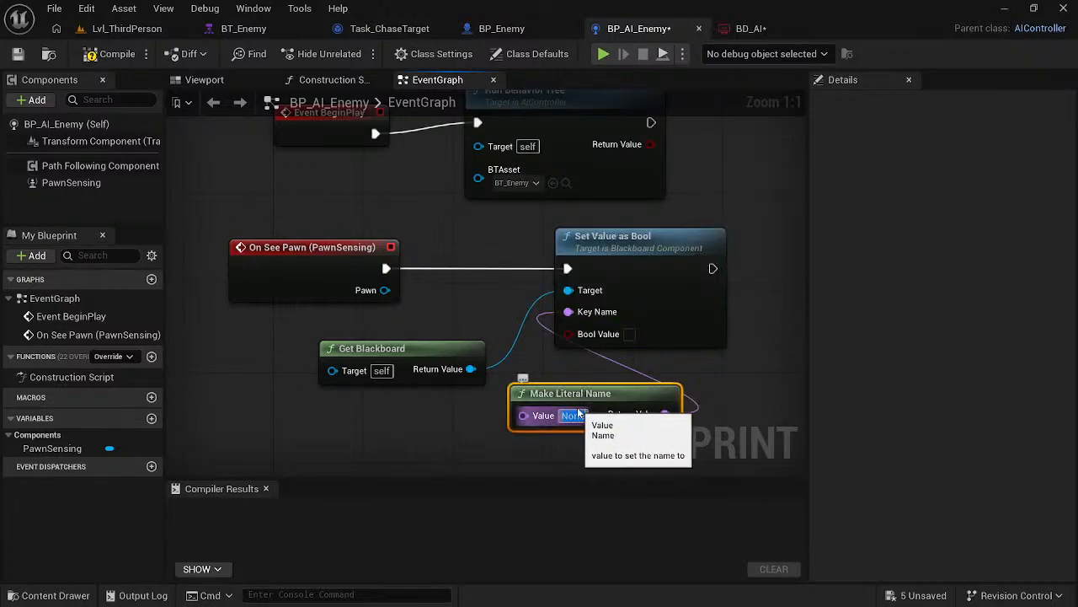
{"action": "type", "text": "seeingTarget"}
{"action": "key", "text": "Return"}
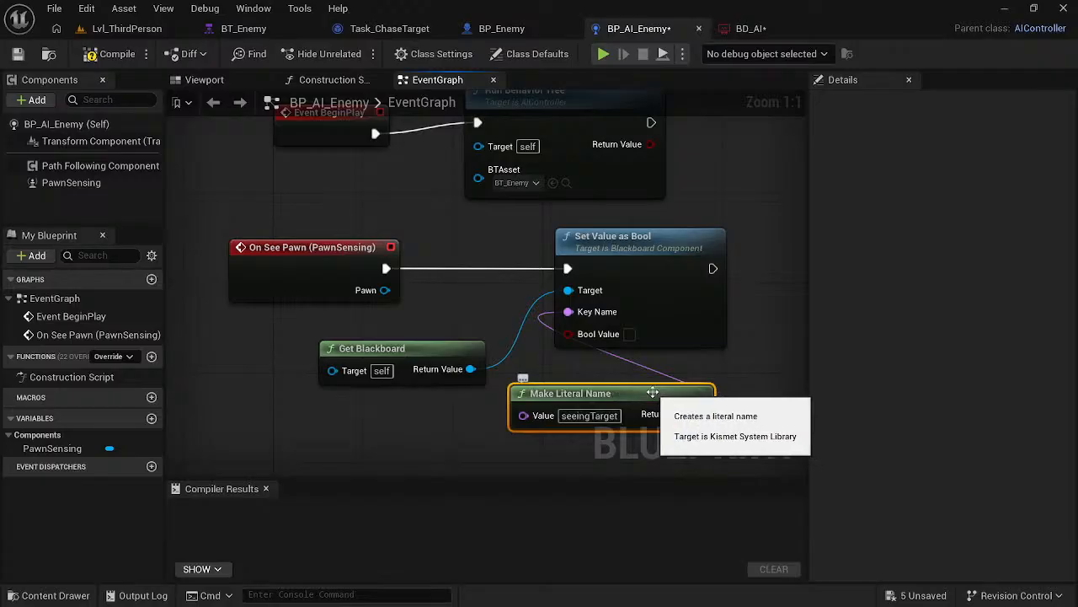
{"action": "left_click_drag", "start_coordinate": [657, 399], "coordinate": [432, 426]}
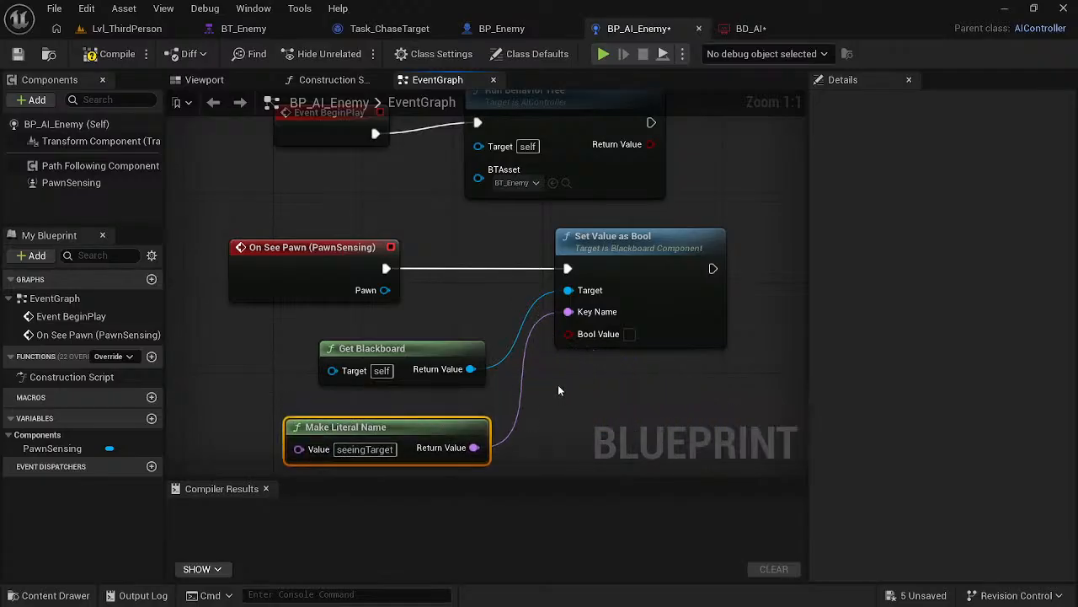
- Compile and save BP_AI_Enemy, and save all remaining unsaved assets, including BD_AI and BP_Enemy
{"action": "key", "text": "alt+Tab"}
{"action": "key", "text": "space"}
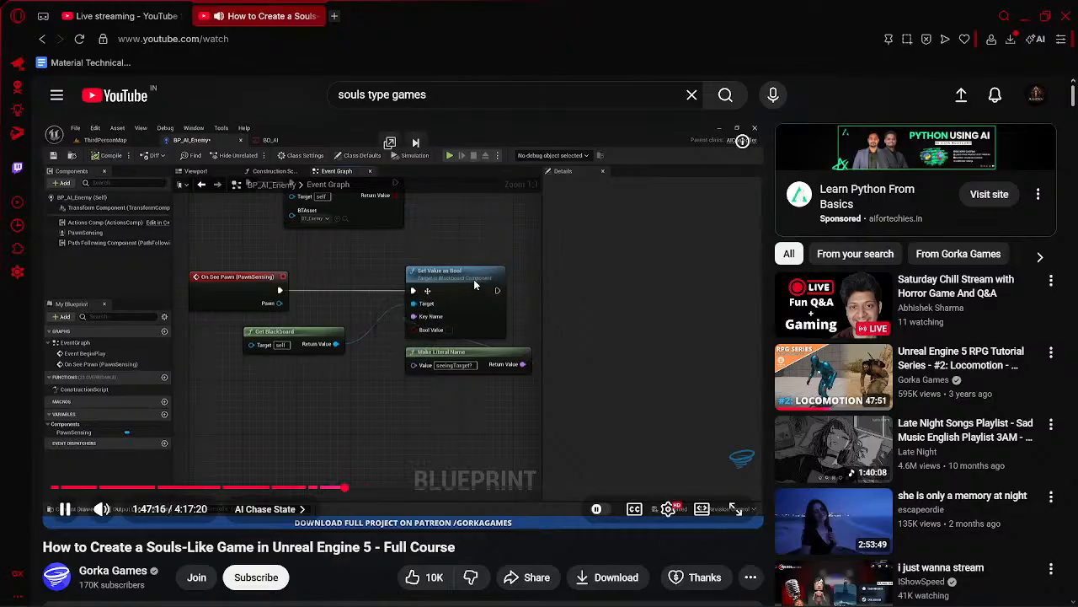
{"action": "key", "text": "alt+Tab"}
{"action": "left_click", "coordinate": [110, 53]}
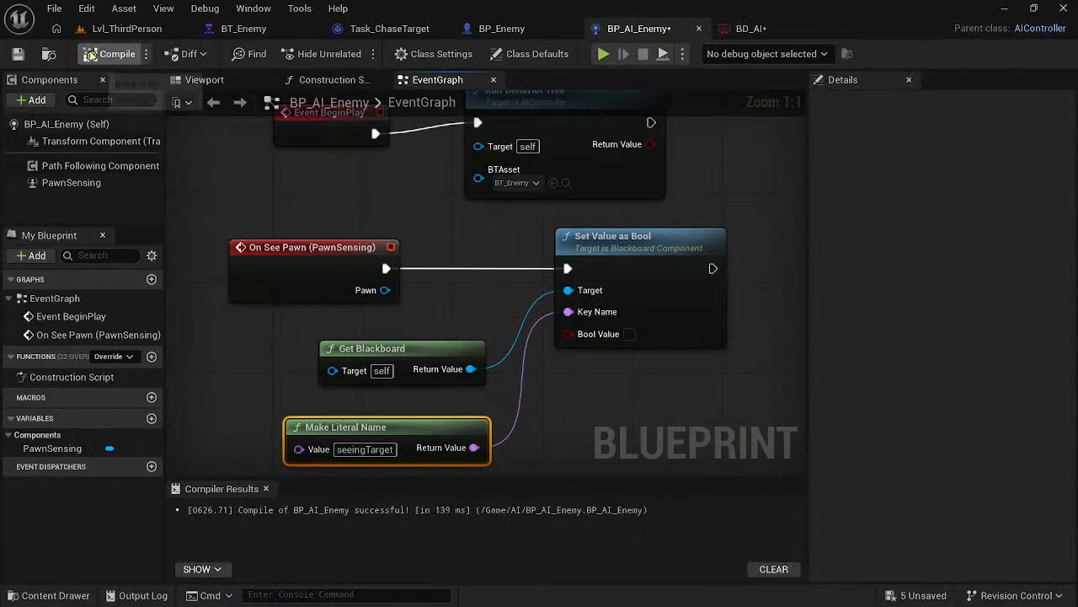
{"action": "left_click", "coordinate": [17, 53]}
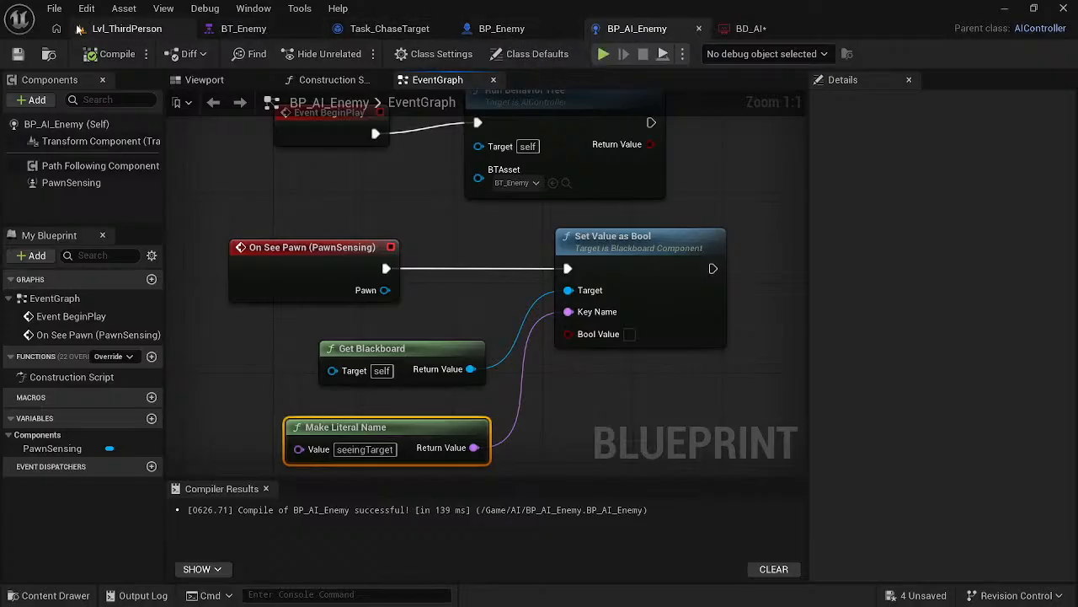
{"action": "left_click", "coordinate": [912, 589]}
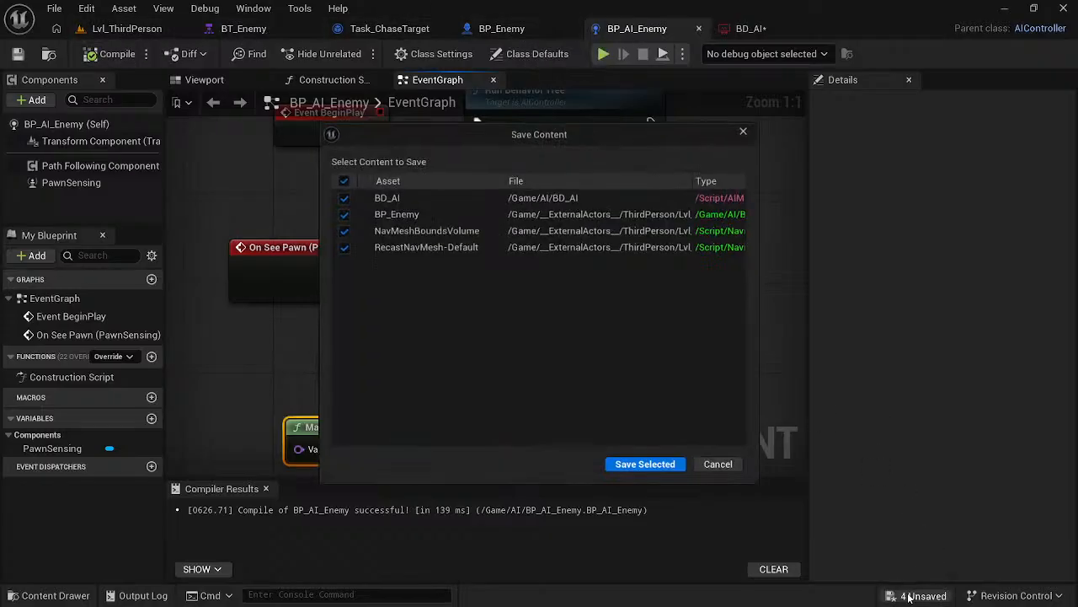
{"action": "left_click", "coordinate": [669, 470]}
- Enable Bool Value on the Set Value as Bool node as the course video shows, and save BP_AI_Enemy
{"action": "key", "text": "alt+Tab"}
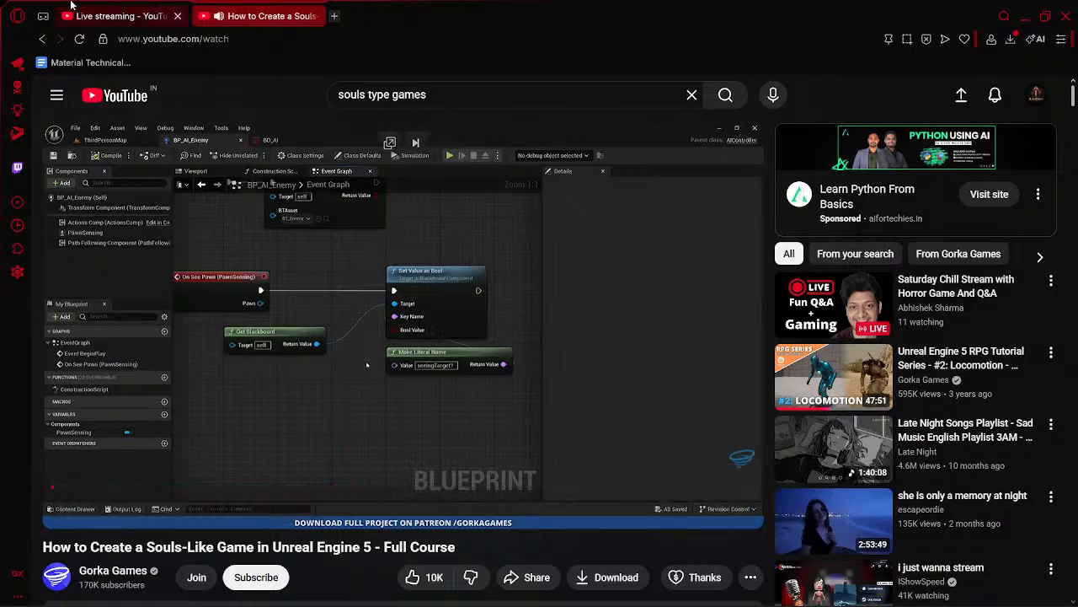
{"action": "left_click", "coordinate": [127, 16]}
{"action": "left_click", "coordinate": [266, 13]}
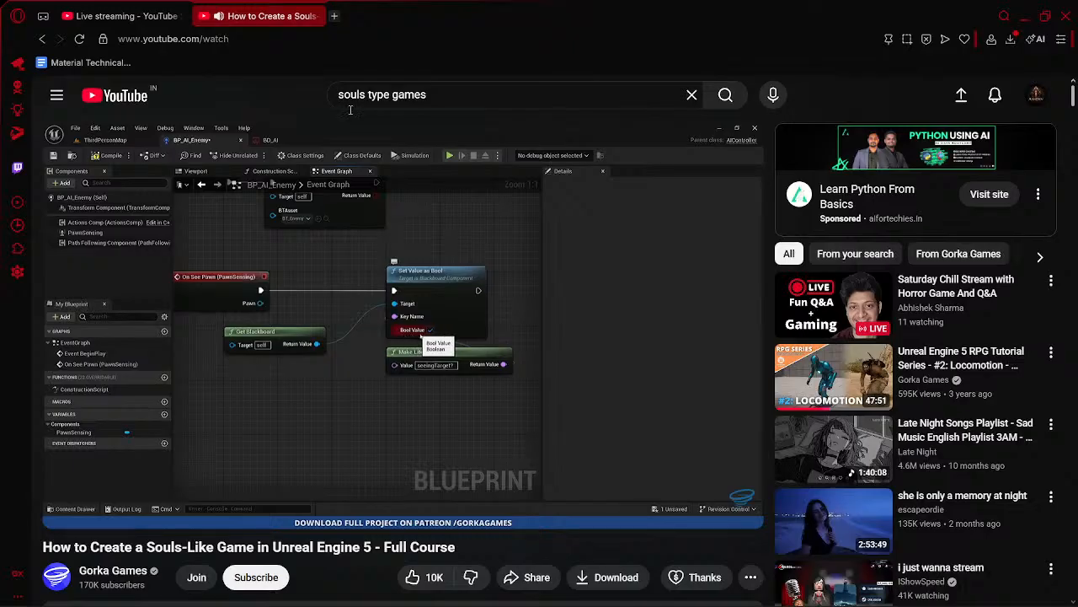
{"action": "key", "text": "alt+Tab"}
{"action": "left_click", "coordinate": [629, 337]}
{"action": "key", "text": "alt+Tab"}
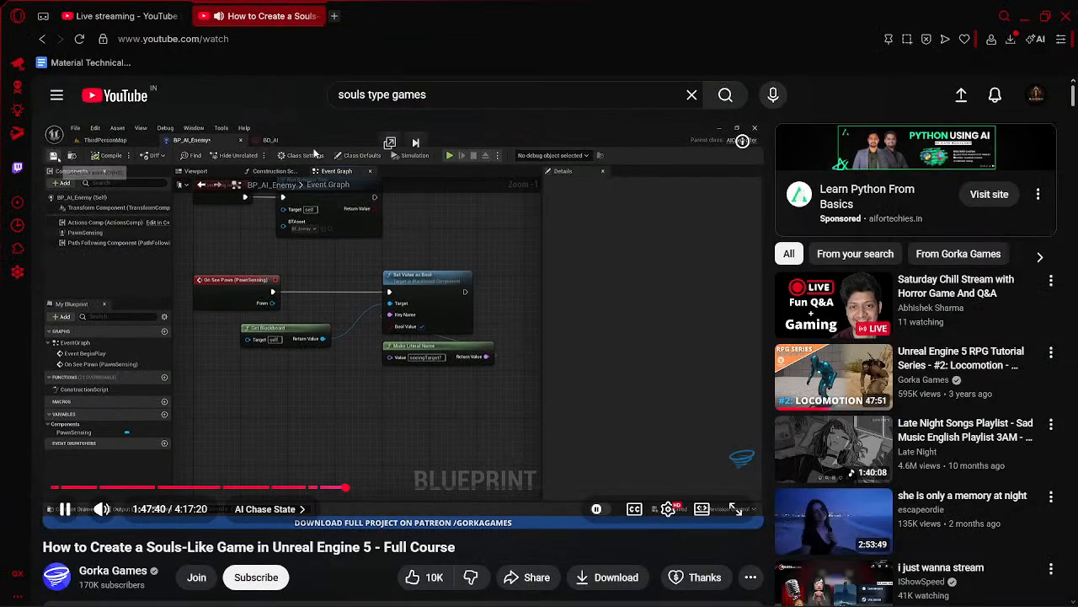
{"action": "key", "text": "alt+Tab"}
{"action": "left_click", "coordinate": [19, 54]}
{"action": "key", "text": "alt+Tab"}
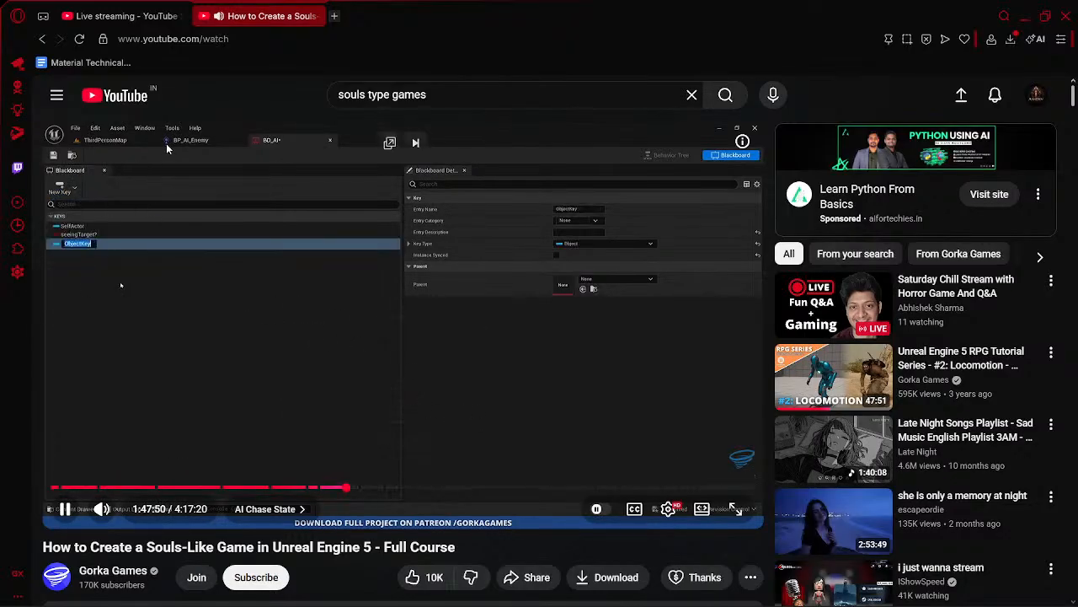
- Add an Object key named target, in lowercase, to the BD_AI blackboard
{"action": "key", "text": "alt+Tab"}
{"action": "left_click", "coordinate": [829, 27]}
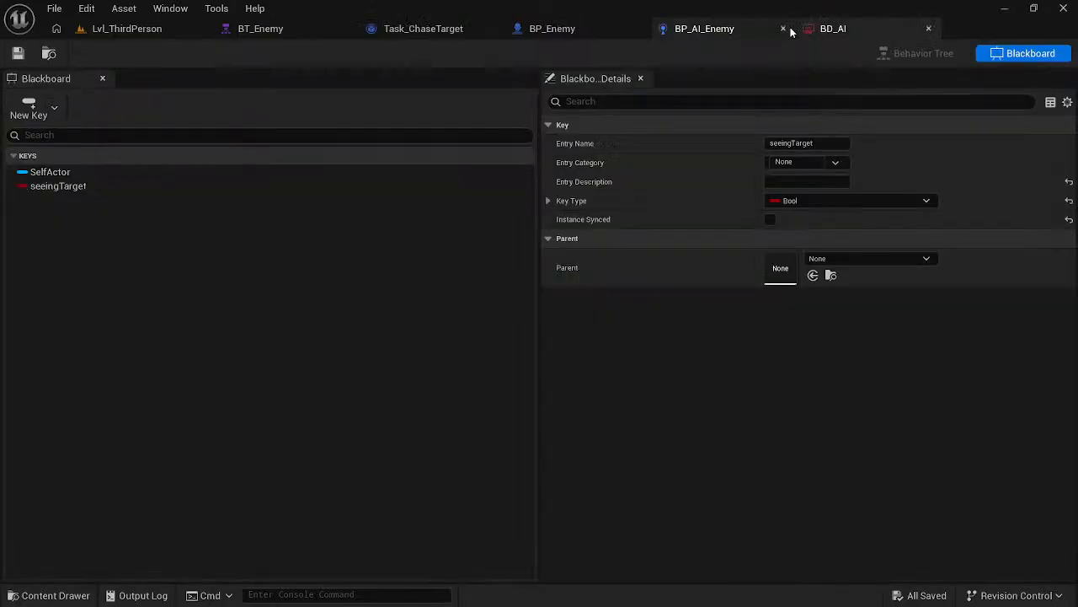
{"action": "left_click", "coordinate": [26, 110]}
{"action": "left_click", "coordinate": [75, 239]}
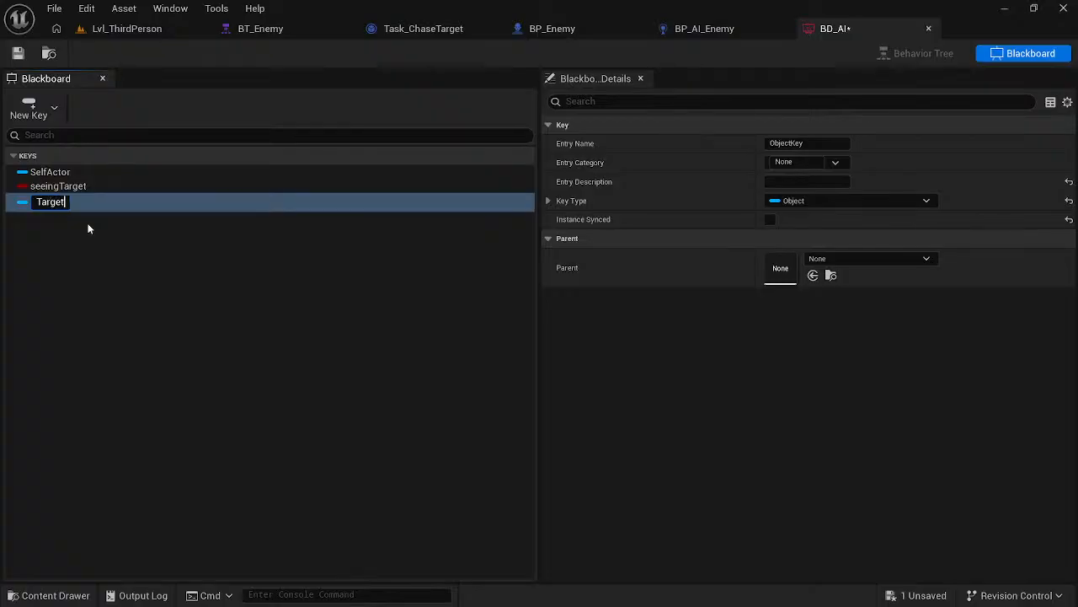
{"action": "left_click", "coordinate": [88, 228]}
{"action": "key", "text": "alt+Tab"}
{"action": "key", "text": "alt+Tab"}
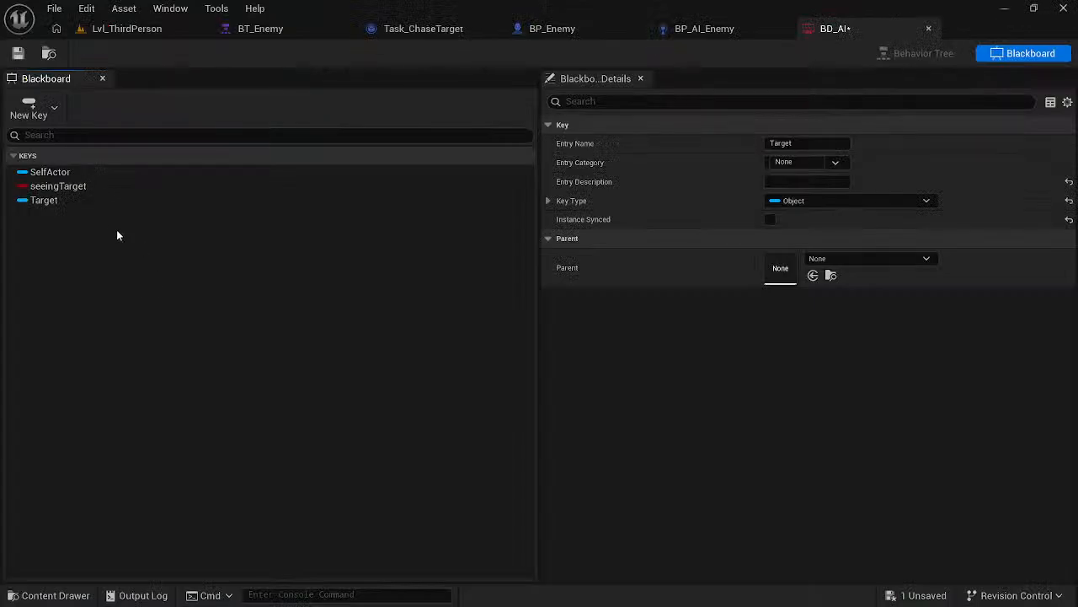
{"action": "left_click", "coordinate": [787, 145]}
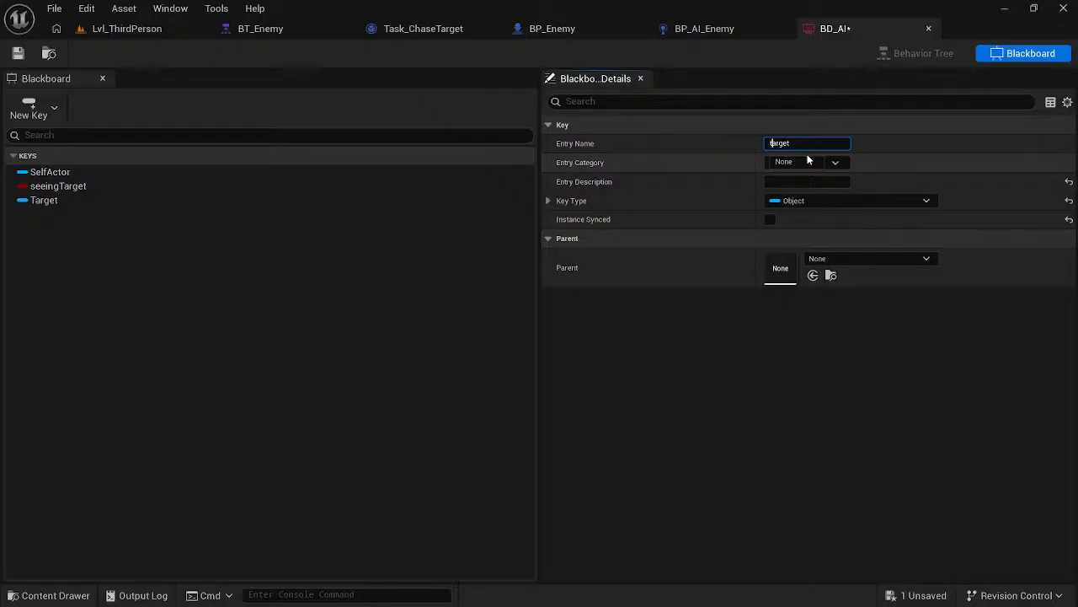
{"action": "left_click", "coordinate": [687, 451]}
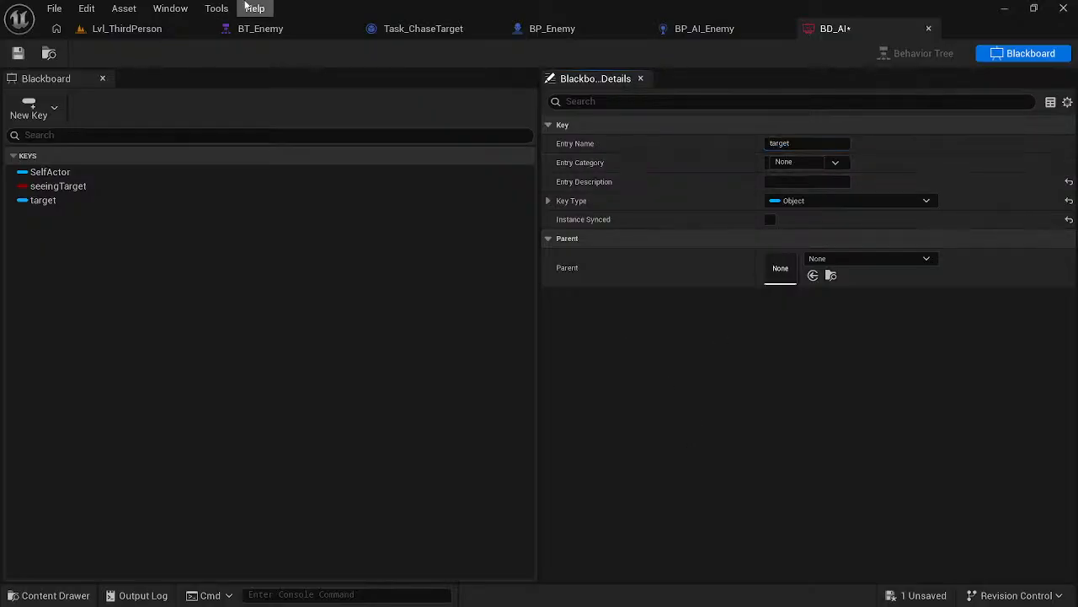
- Switch to BP_AI_Enemy's event graph and rewind the course video 10 seconds to review the lead-up to Set Value as Object
{"action": "left_click", "coordinate": [704, 29]}
{"action": "key", "text": "alt+Tab"}
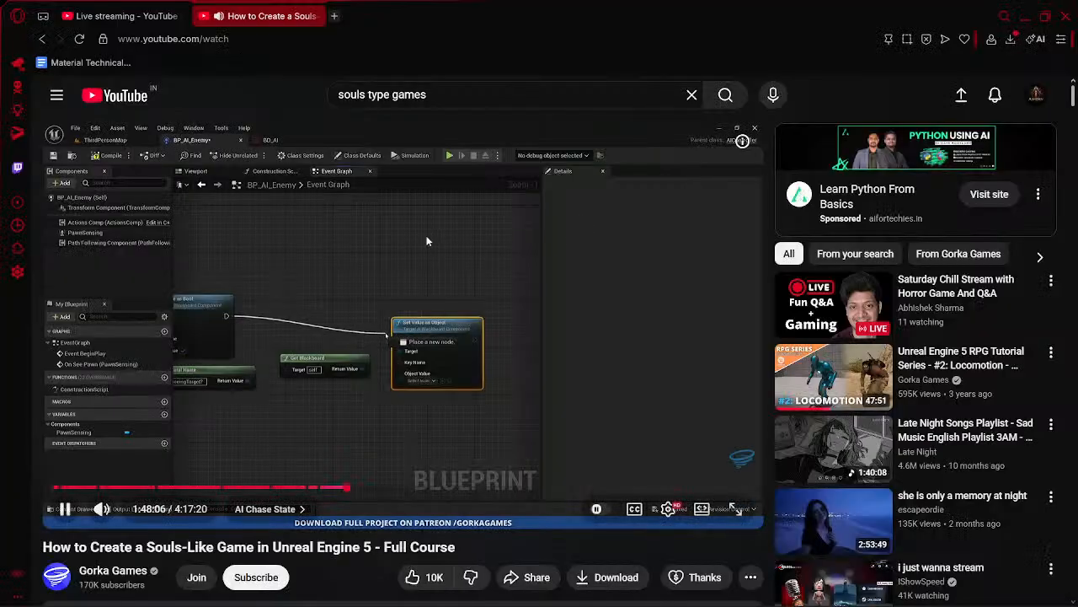
{"action": "left_click", "coordinate": [426, 238]}
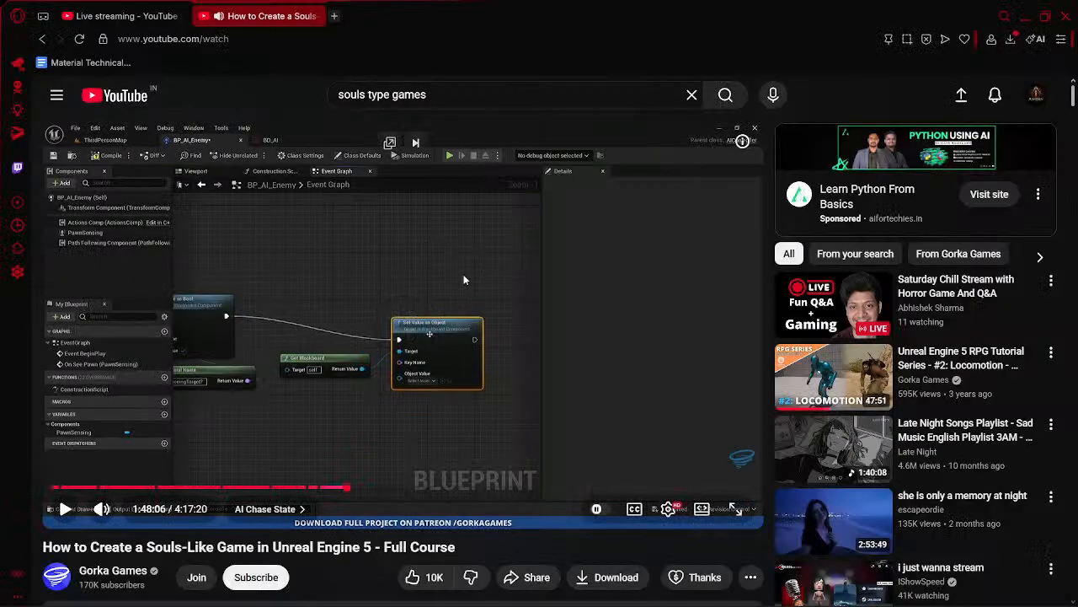
{"action": "key", "text": "Left"}
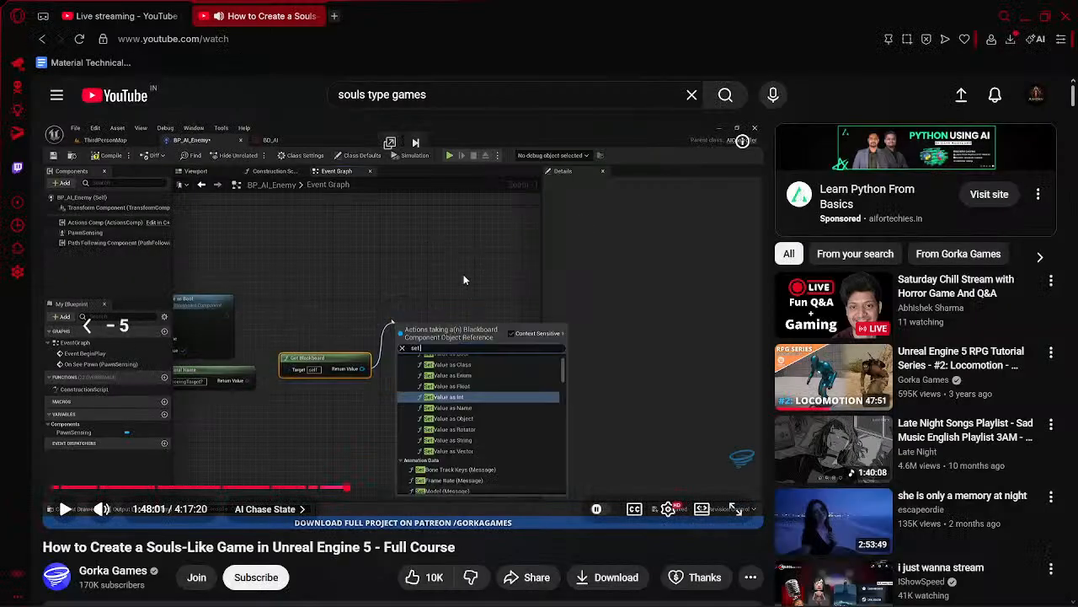
{"action": "key", "text": "Left"}
{"action": "left_click", "coordinate": [494, 249]}
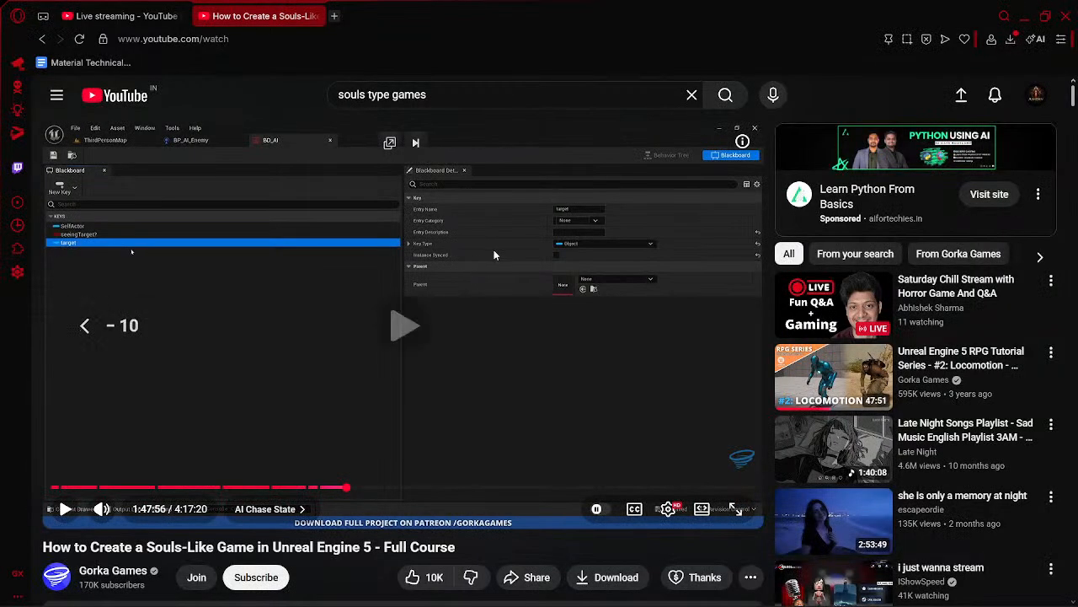
{"action": "key", "text": "alt+Tab"}
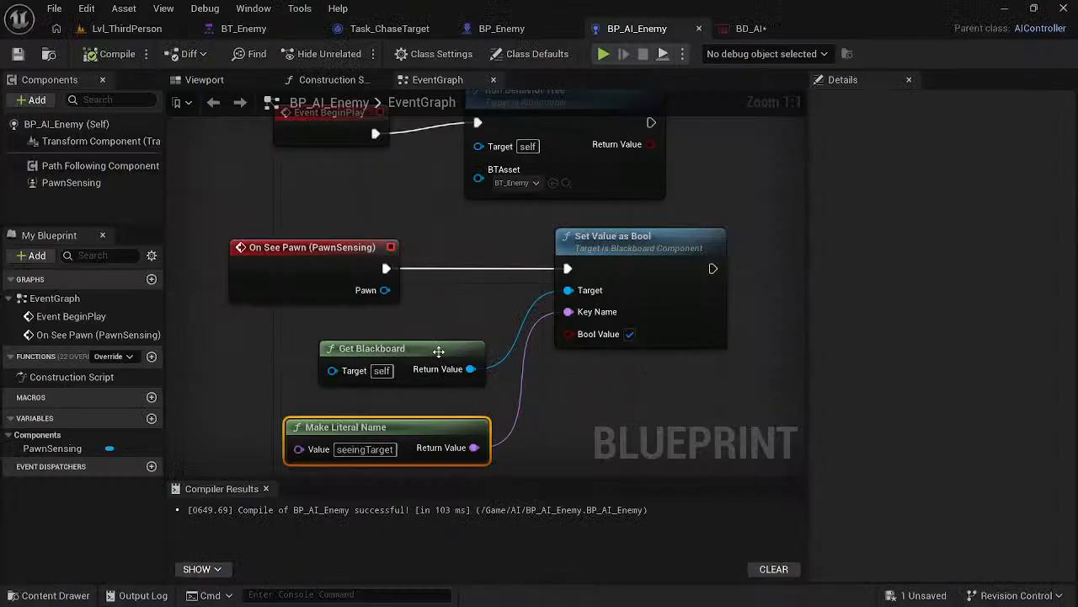
- Add a second Get Blackboard node in BP_AI_Enemy's event graph and place it below Set Value as Bool
{"action": "right_click_drag", "start_coordinate": [708, 415], "coordinate": [470, 330]}
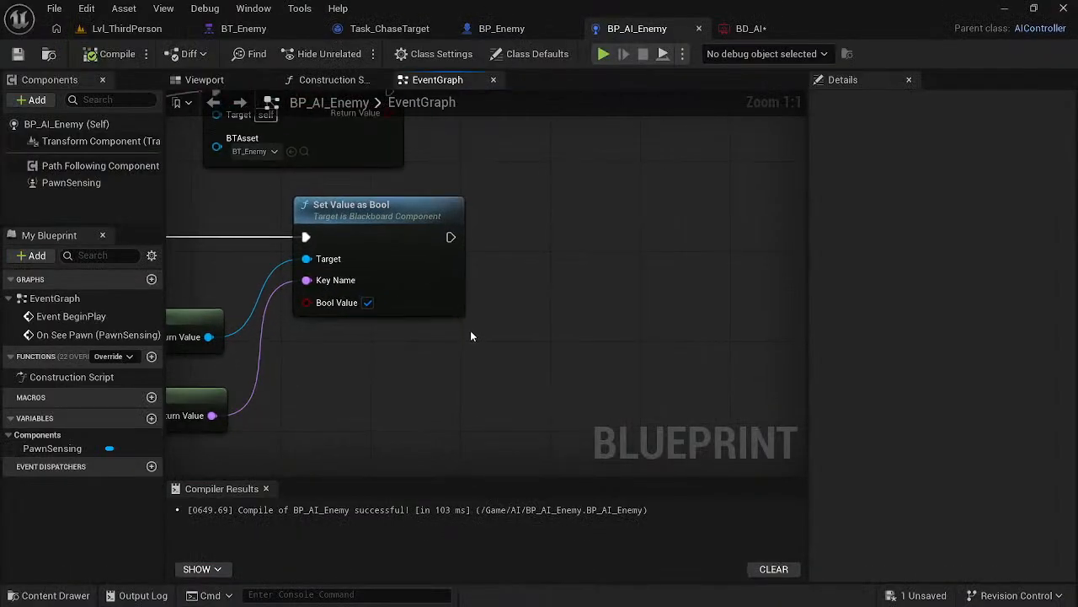
{"action": "right_click", "coordinate": [636, 251]}
{"action": "type", "text": "get bla"}
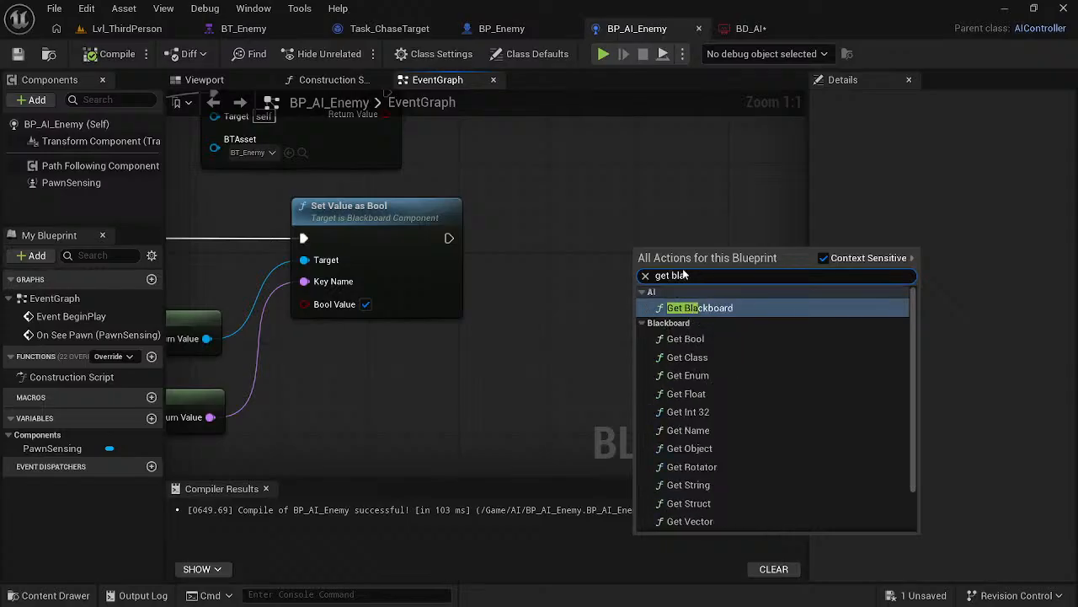
{"action": "key", "text": "Return"}
{"action": "left_click_drag", "start_coordinate": [686, 238], "coordinate": [346, 368]}
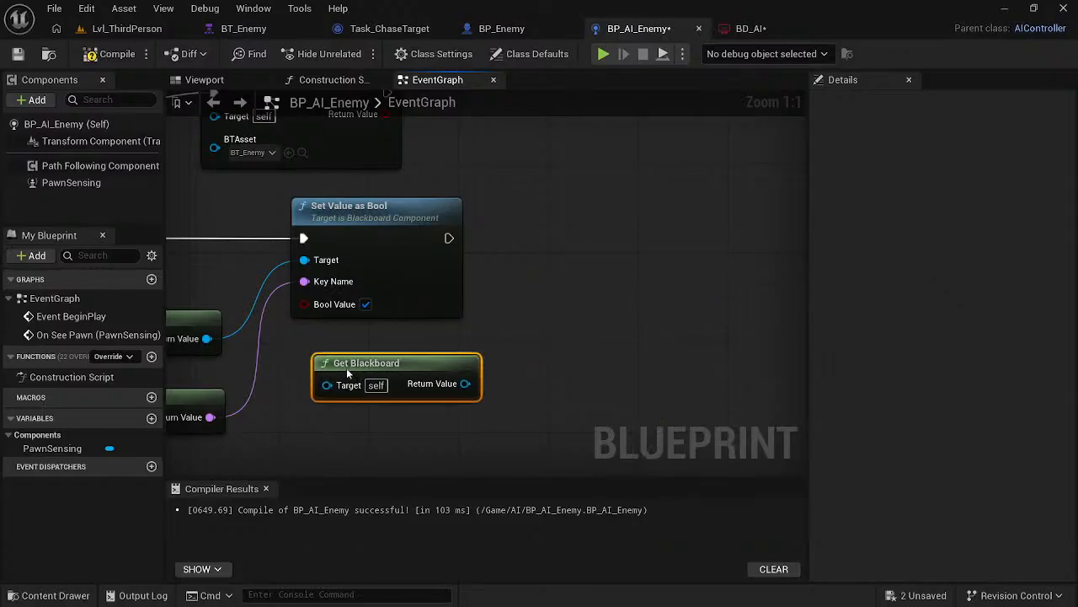
- Create a Set Value as Object node from the new Get Blackboard's return value and place it beyond Set Value as Bool
{"action": "left_click_drag", "start_coordinate": [443, 394], "coordinate": [579, 336]}
{"action": "type", "text": "s"}
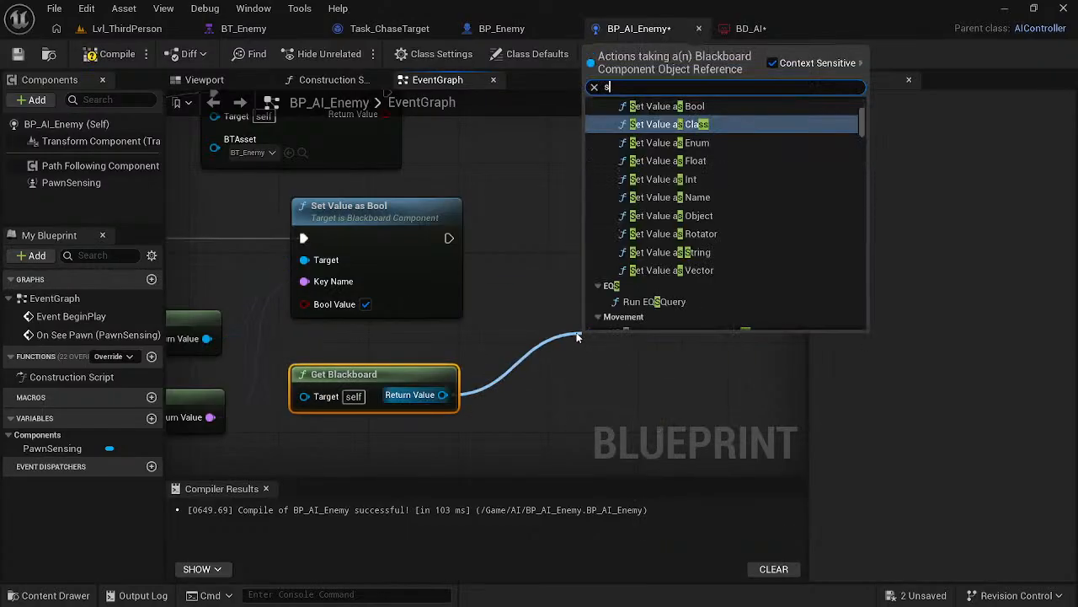
{"action": "type", "text": "et val"}
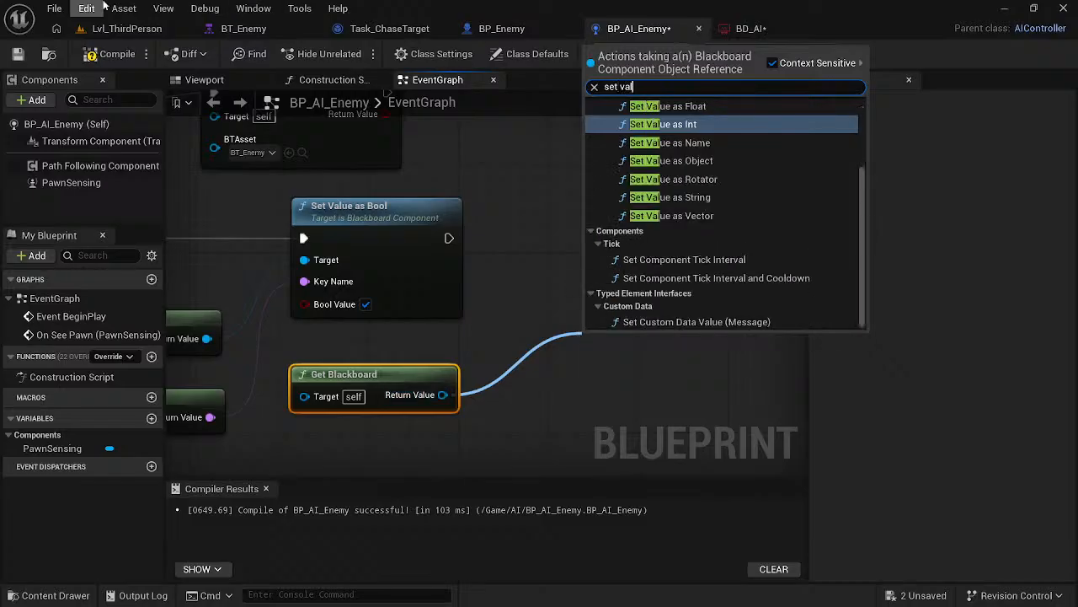
{"action": "left_click", "coordinate": [670, 160]}
{"action": "left_click_drag", "start_coordinate": [666, 345], "coordinate": [666, 257]}
- Feed Set Value as Object's Key Name from a Make Literal Name node with value target, placed beneath the new Get Blackboard
{"action": "left_click_drag", "start_coordinate": [585, 326], "coordinate": [520, 426]}
{"action": "type", "text": "make"}
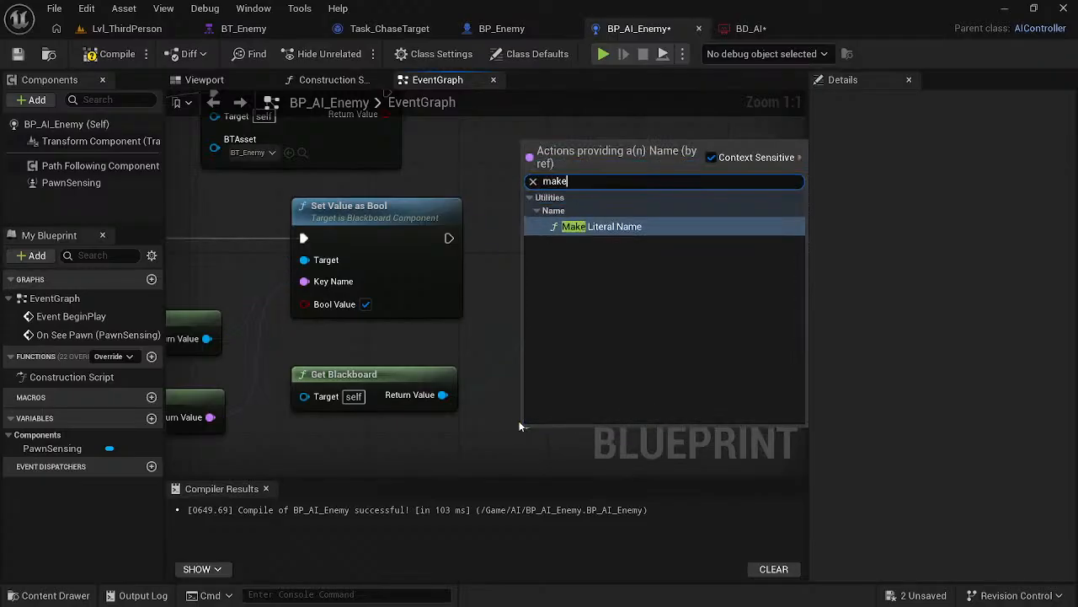
{"action": "key", "text": "Return"}
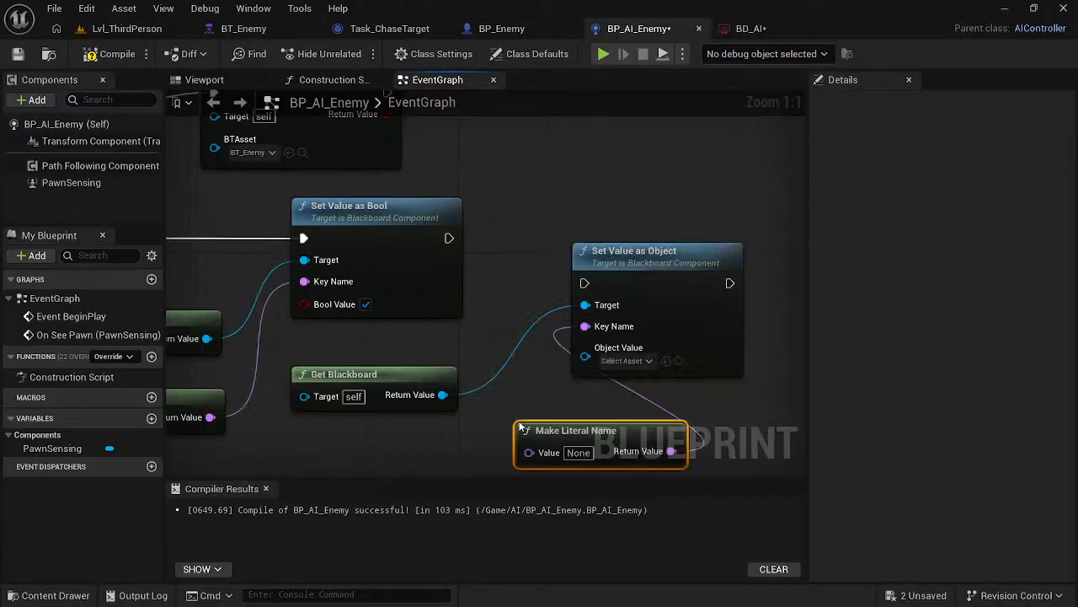
{"action": "left_click", "coordinate": [578, 463]}
{"action": "left_click", "coordinate": [578, 442]}
{"action": "type", "text": "target"}
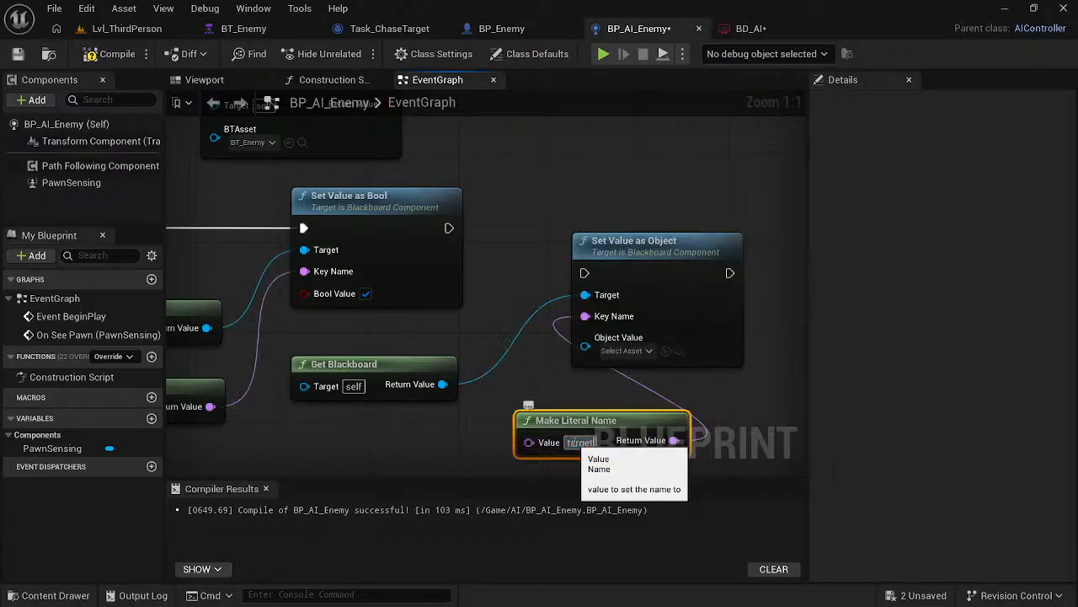
{"action": "key", "text": "Return"}
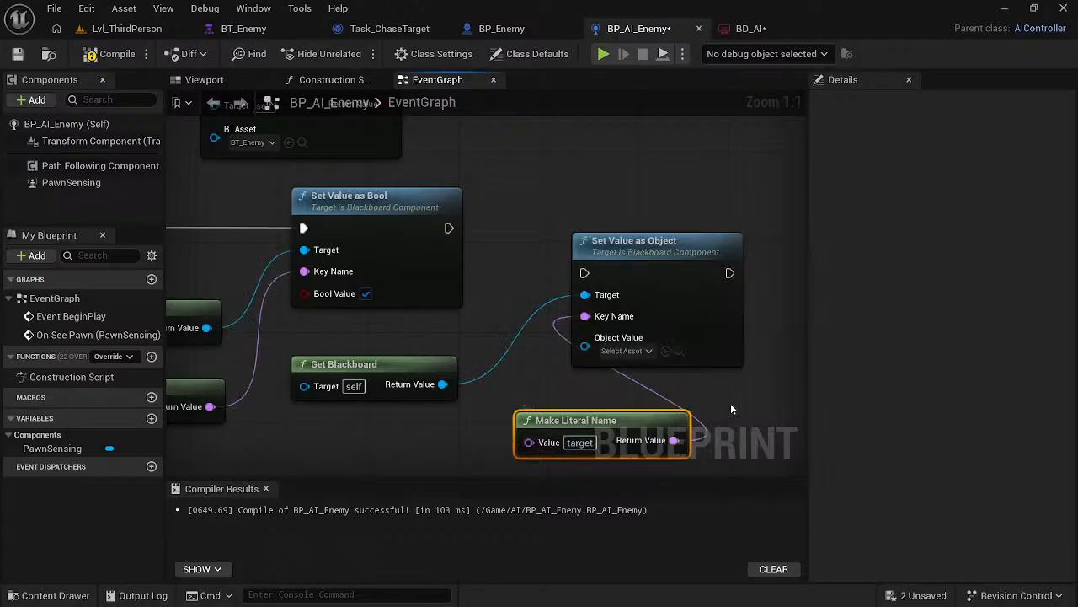
{"action": "left_click", "coordinate": [731, 409]}
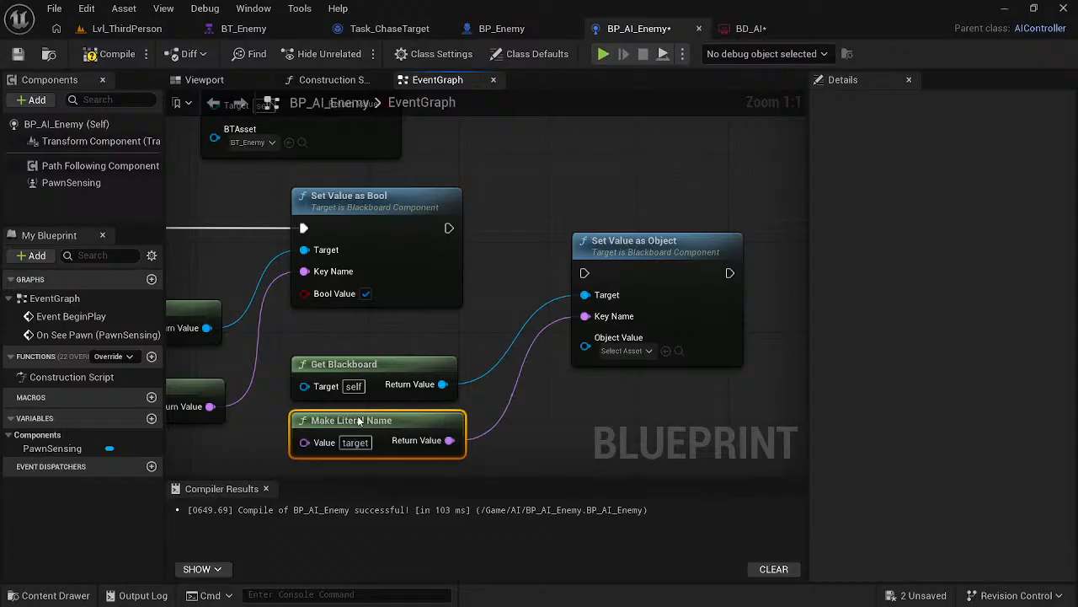
- Following the course video, connect On See Pawn's Pawn output to Set Value as Object's Object Value and space out both setter nodes
{"action": "key", "text": "alt+Tab"}
{"action": "left_click", "coordinate": [449, 376]}
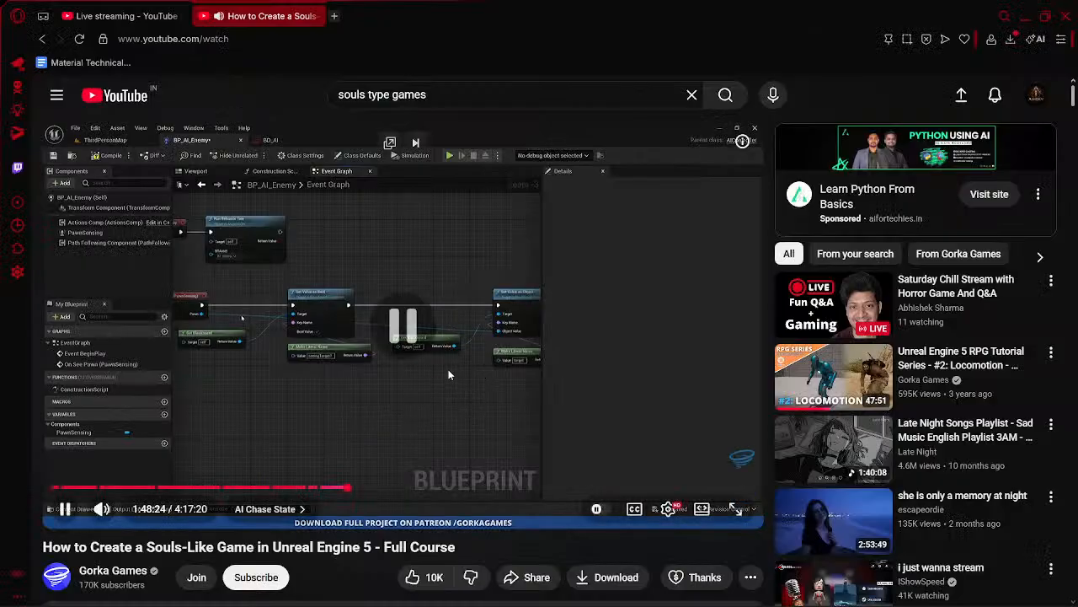
{"action": "key", "text": "alt+Tab"}
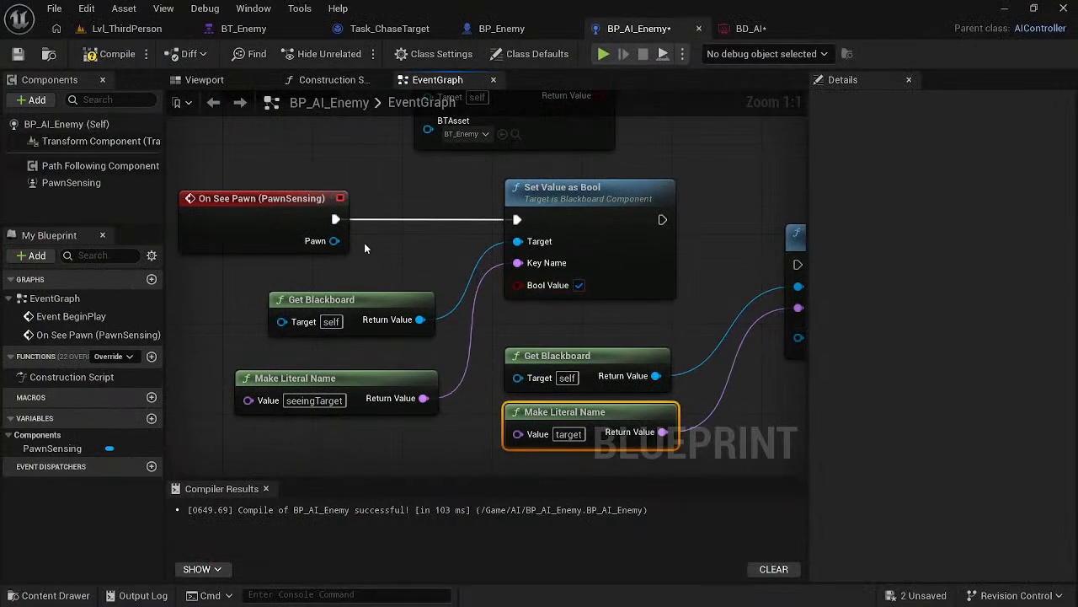
{"action": "left_click_drag", "start_coordinate": [335, 242], "coordinate": [695, 348]}
{"action": "left_click_drag", "start_coordinate": [482, 187], "coordinate": [559, 167]}
{"action": "left_click_drag", "start_coordinate": [743, 236], "coordinate": [785, 243]}
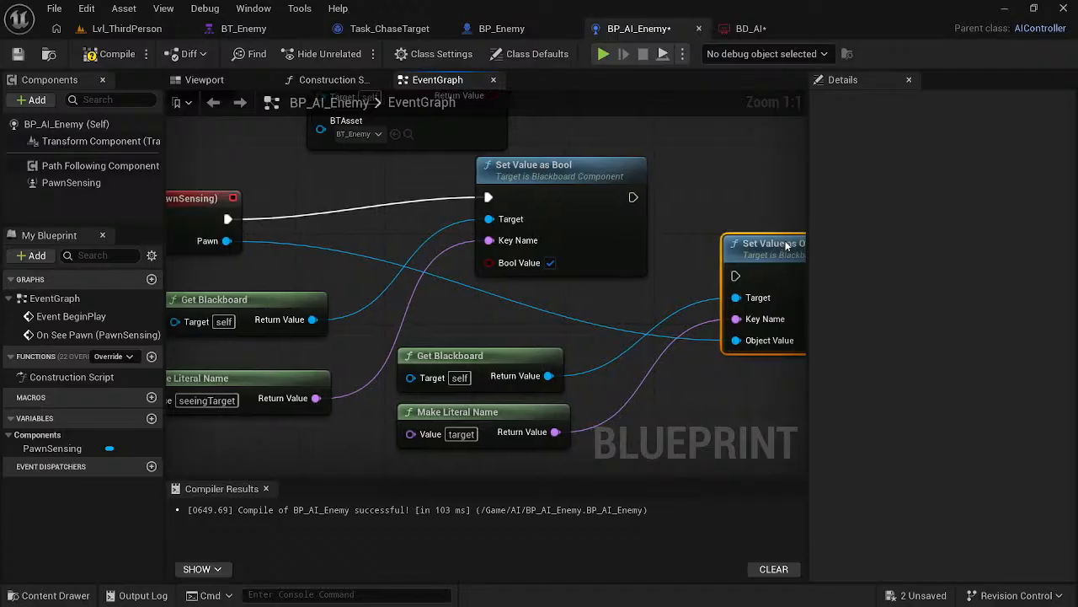
- Check the course video and connect Set Value as Bool's execution output to Set Value as Object
{"action": "key", "text": "alt+Tab"}
{"action": "left_click", "coordinate": [433, 278]}
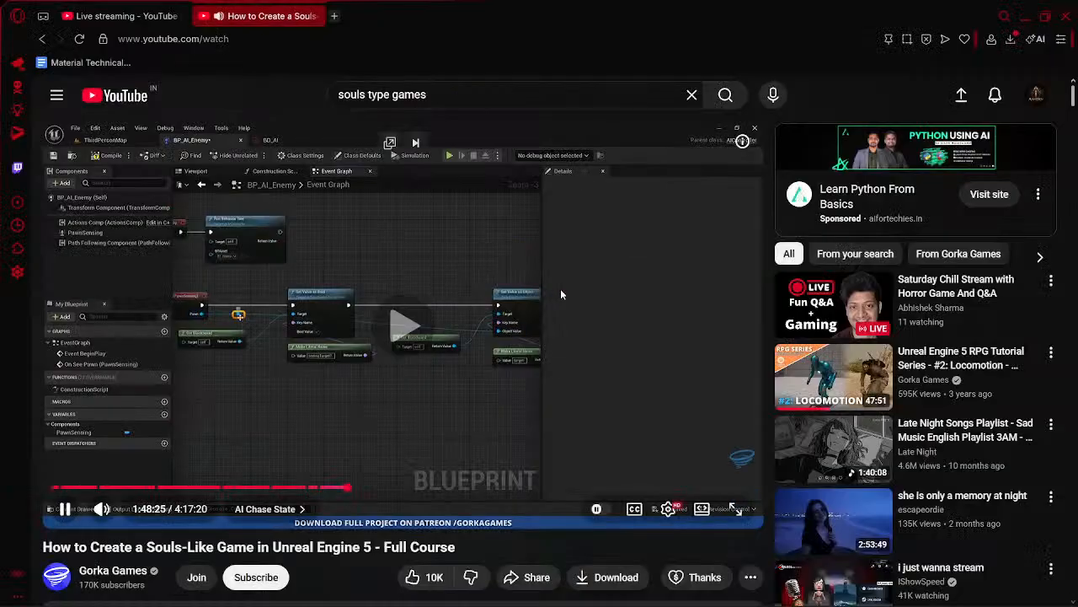
{"action": "key", "text": "alt+Tab"}
{"action": "left_click_drag", "start_coordinate": [634, 197], "coordinate": [733, 275]}
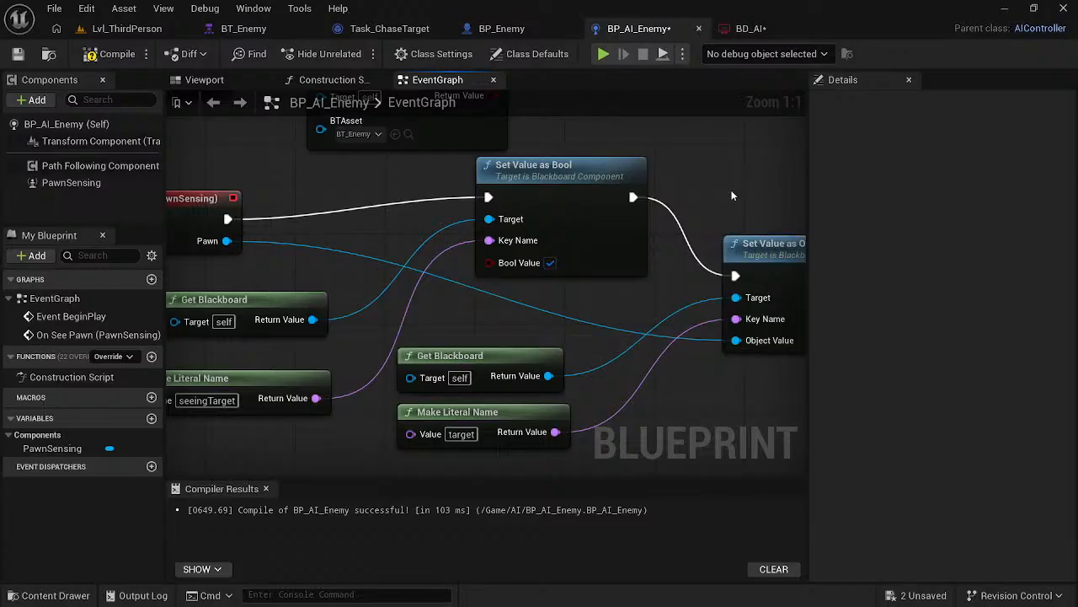
- Following the course video, open BT_Enemy and move the Idle Sequence node to the left of Chase Sequence
{"action": "key", "text": "alt+Tab"}
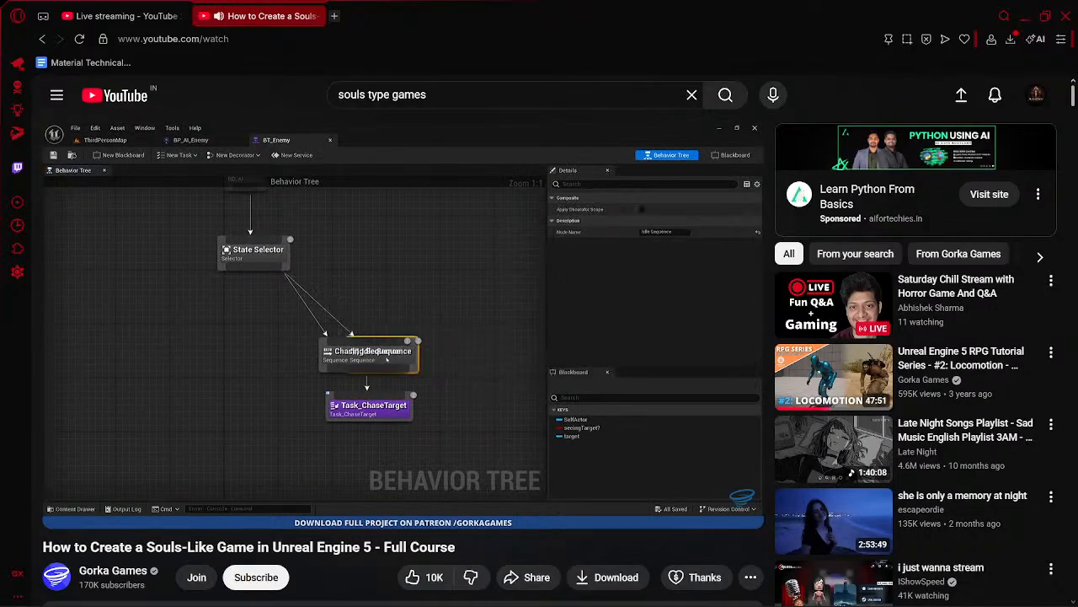
{"action": "key", "text": "alt+Tab"}
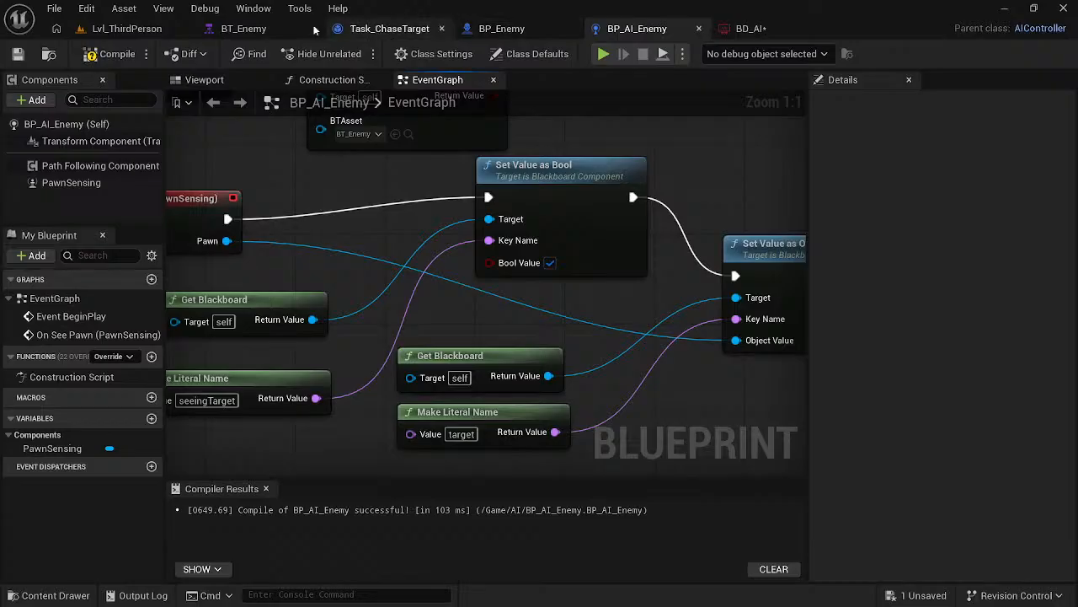
{"action": "left_click", "coordinate": [278, 29]}
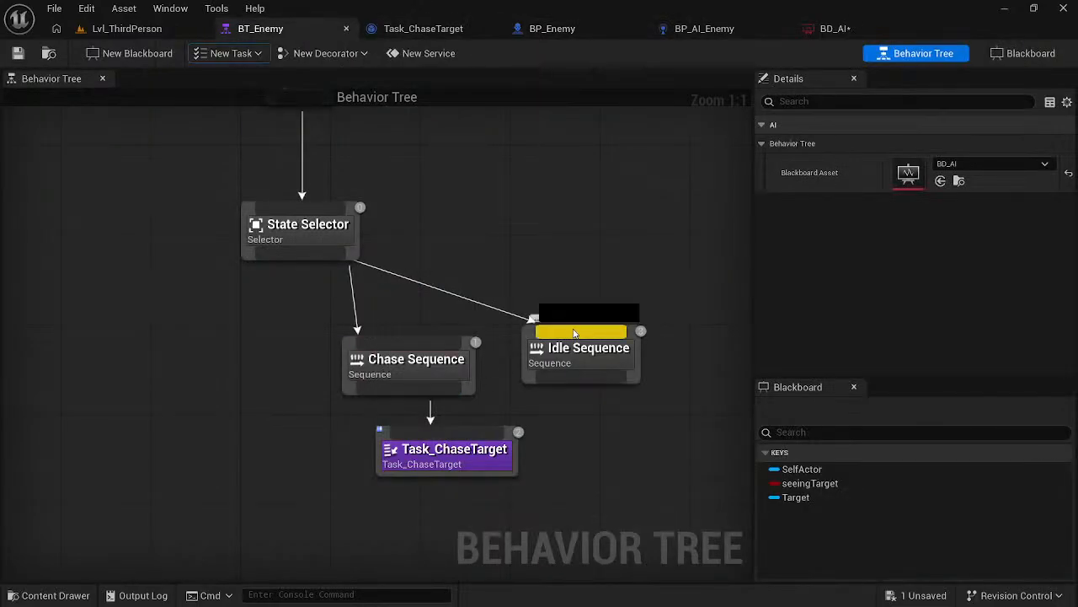
{"action": "left_click_drag", "start_coordinate": [573, 332], "coordinate": [506, 329]}
{"action": "left_click", "coordinate": [678, 394]}
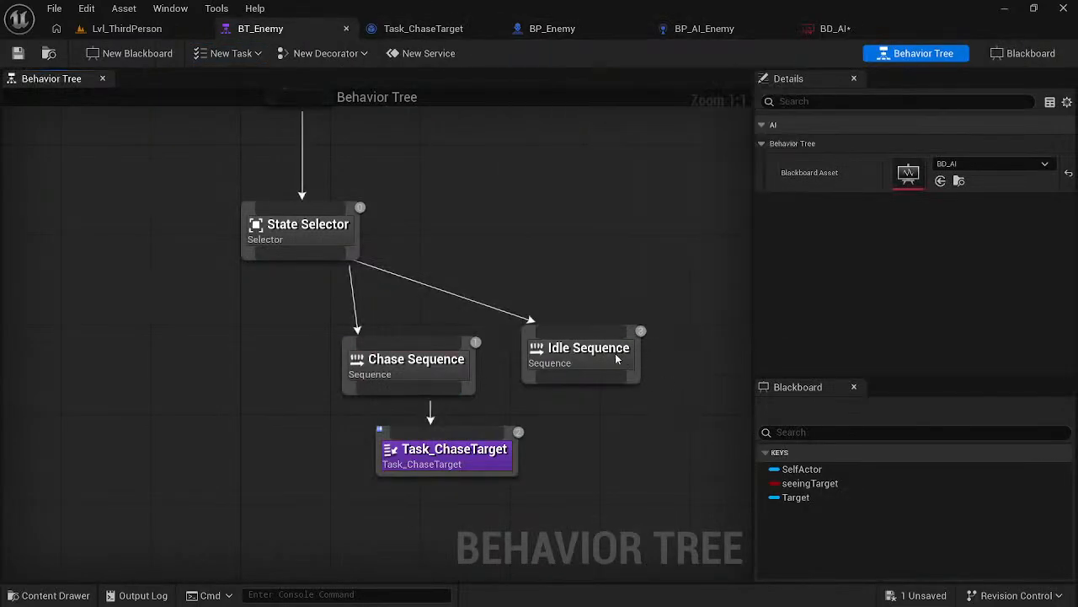
{"action": "left_click_drag", "start_coordinate": [615, 359], "coordinate": [226, 366]}
- Switch to the course video and review the AI Chase State part on the behavior tree's Idle and Chasing Sequence order
{"action": "key", "text": "alt+Tab"}
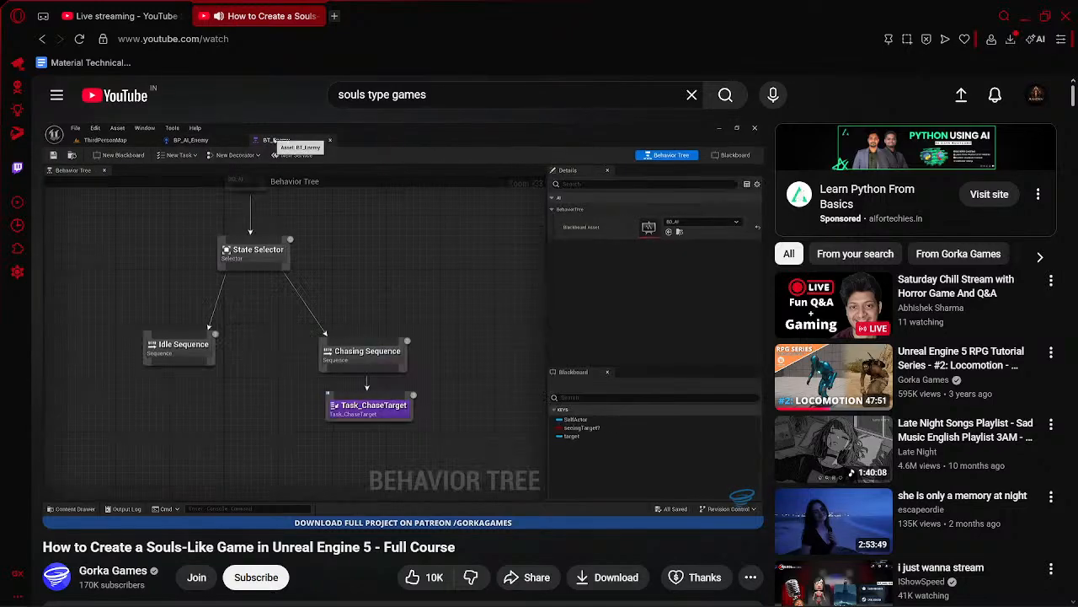
{"action": "left_click", "coordinate": [463, 295]}
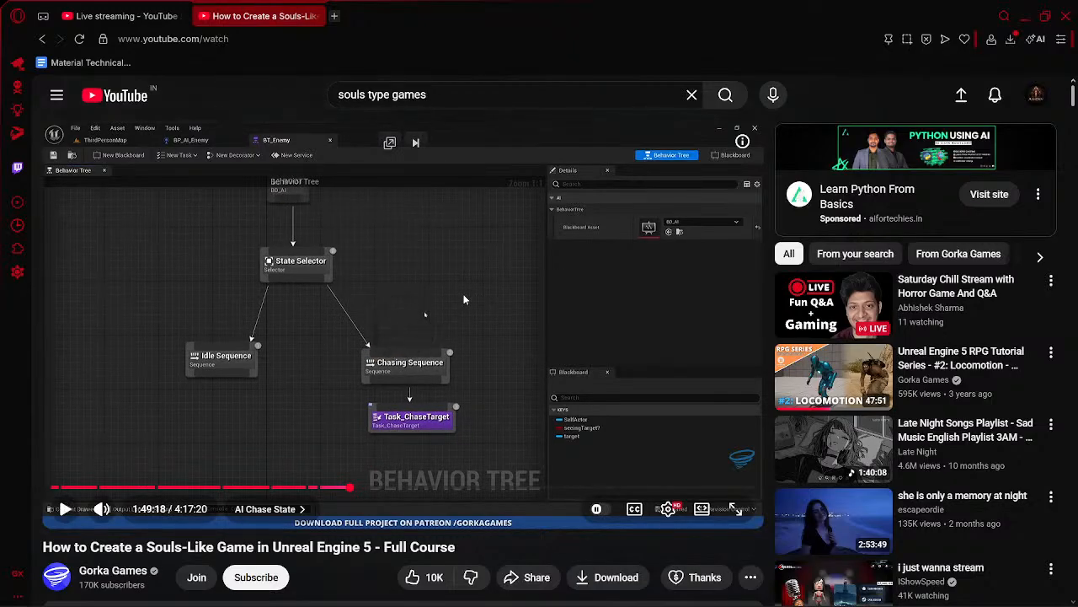
{"action": "left_click", "coordinate": [434, 338]}
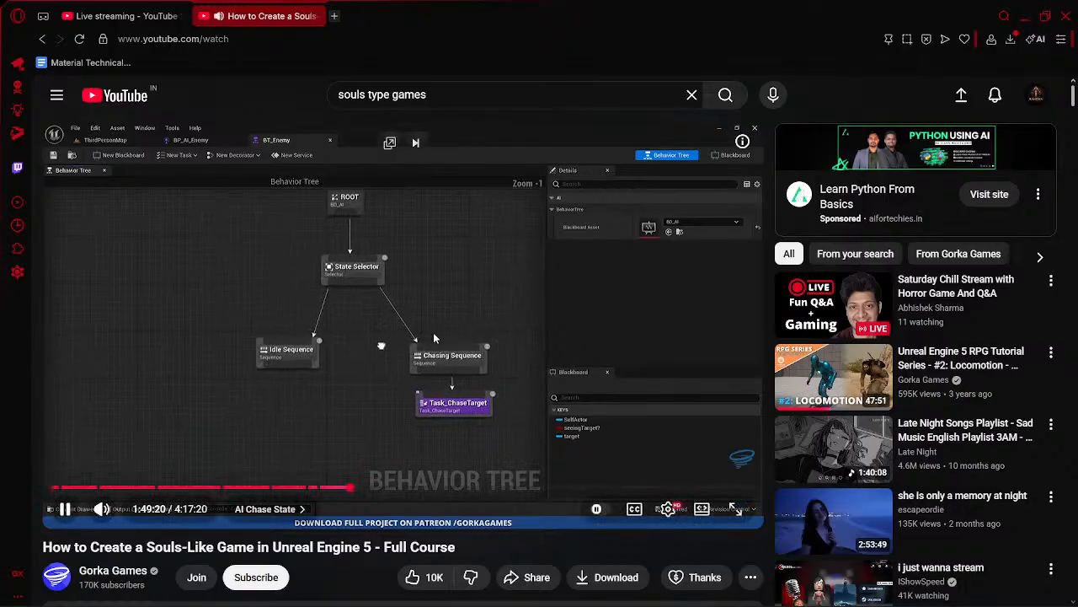
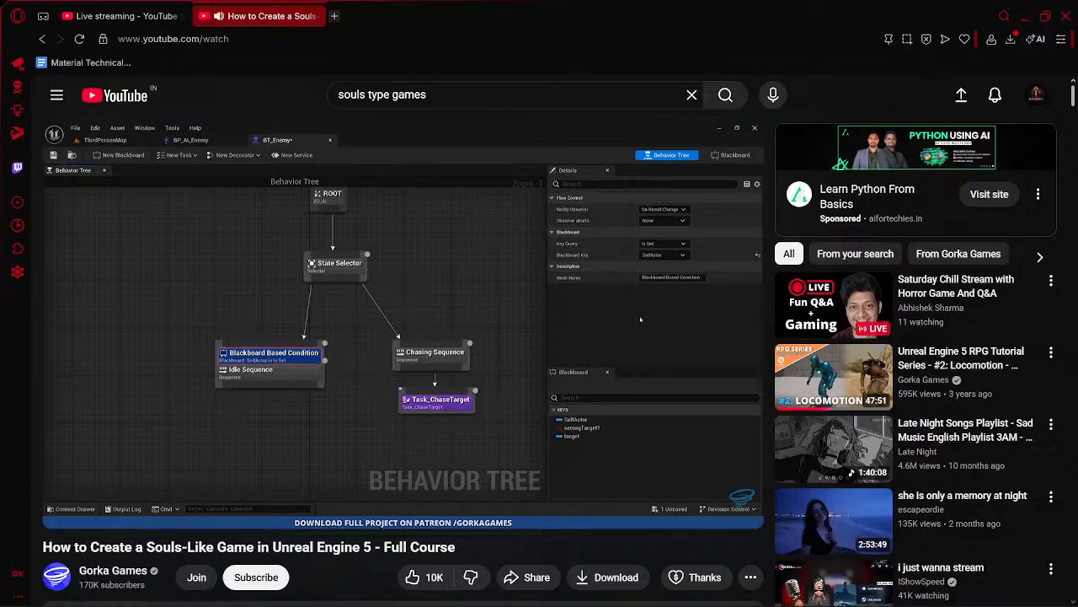
- Switch back to Unreal Editor, add a Blackboard decorator to the Idle Sequence node and move the node further left
{"action": "key", "text": "alt+Tab"}
{"action": "right_click", "coordinate": [187, 376]}
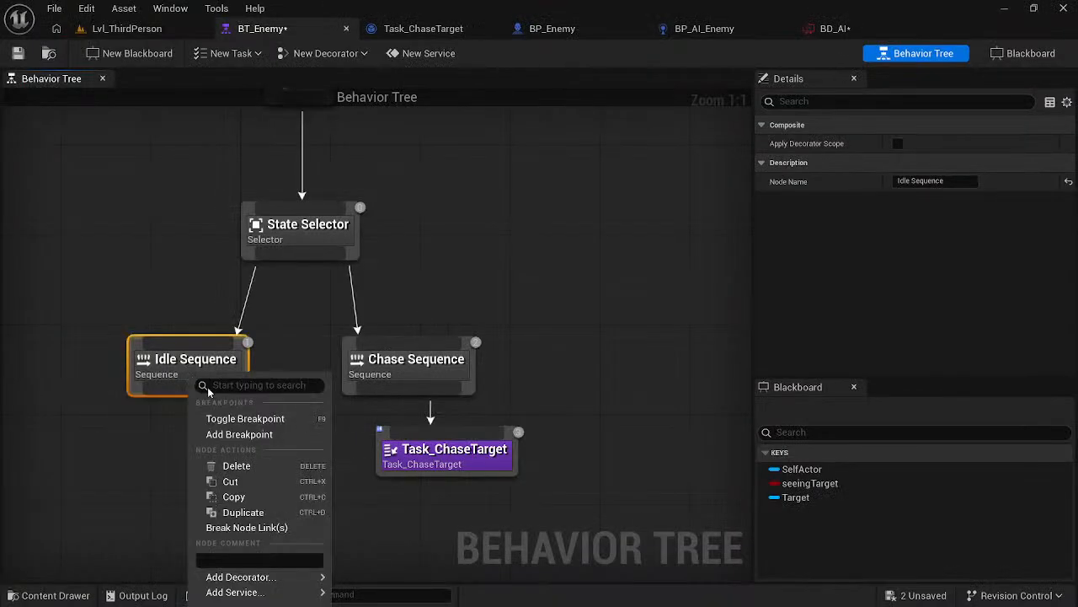
{"action": "mouse_move", "coordinate": [259, 580]}
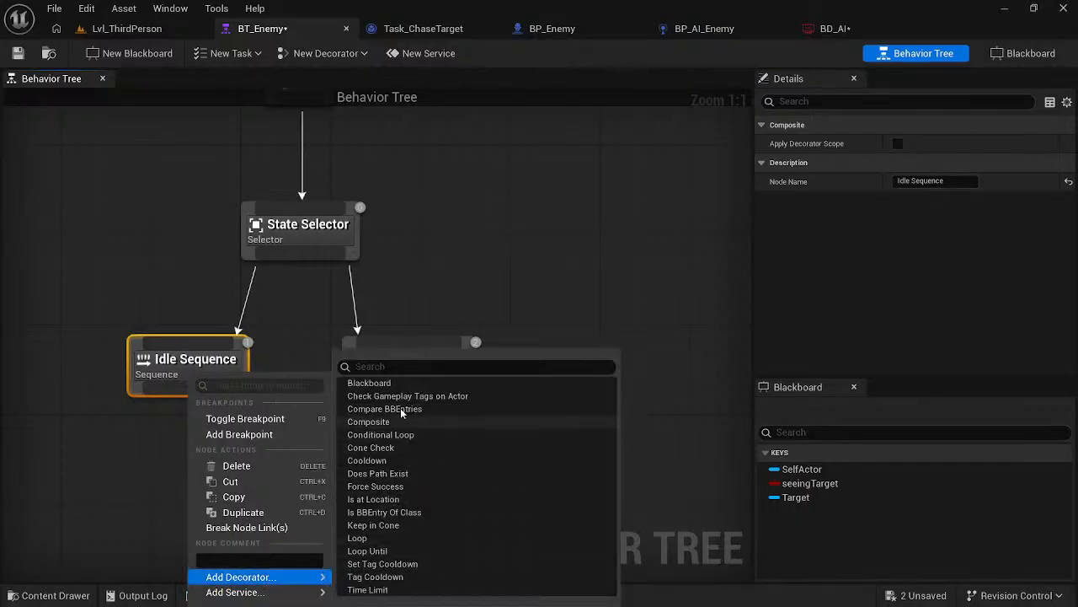
{"action": "left_click", "coordinate": [375, 383]}
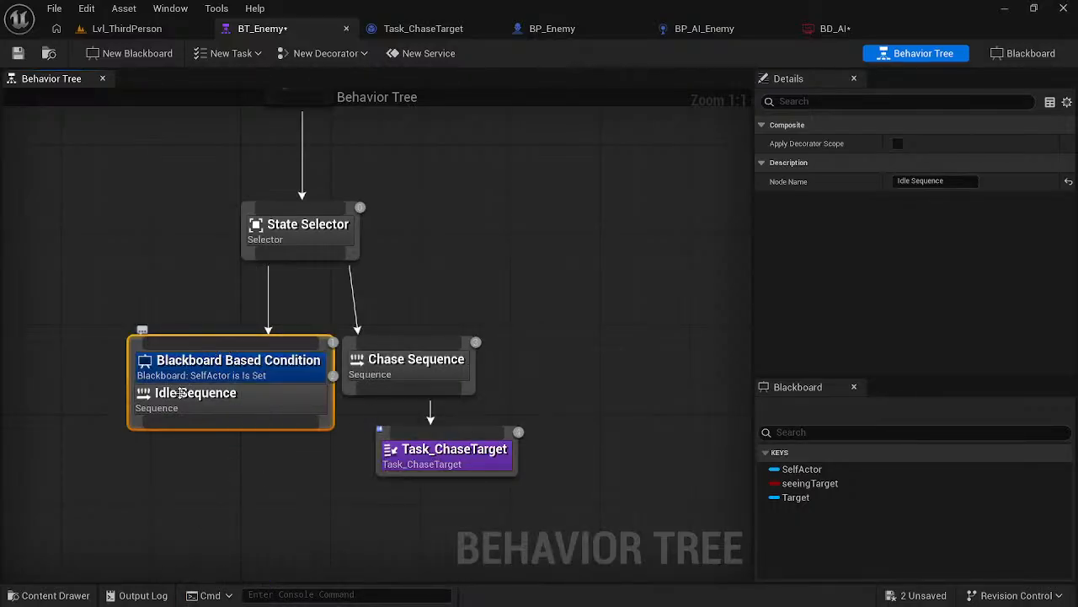
{"action": "left_click_drag", "start_coordinate": [231, 408], "coordinate": [185, 400]}
{"action": "left_click", "coordinate": [229, 517]}
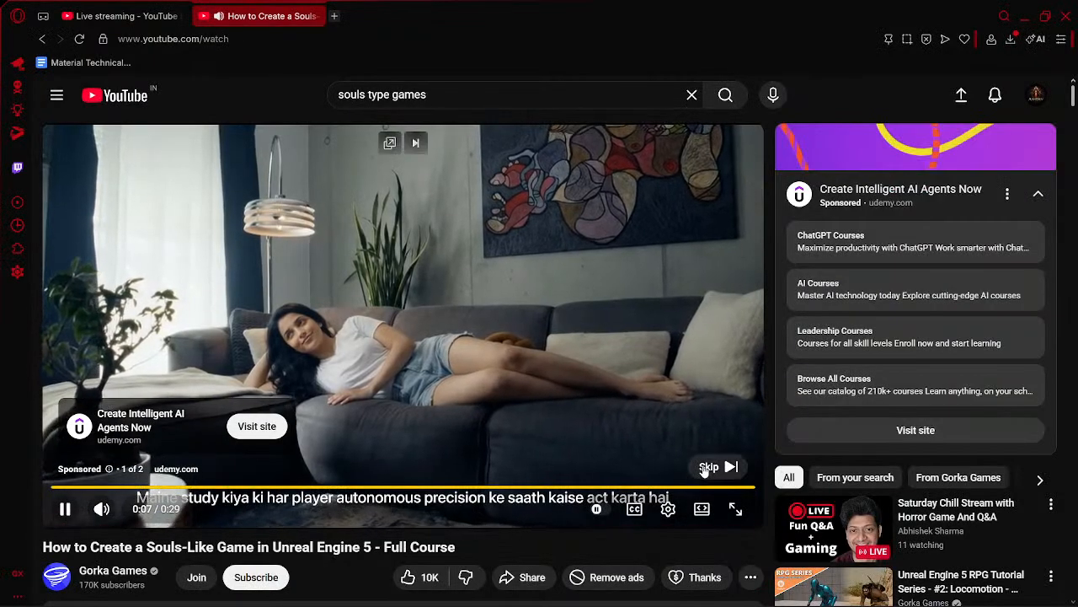
- Switch to the course video and review the settings of the Idle Sequence's Blackboard Based Condition, glancing at the live stream dashboard
{"action": "left_click", "coordinate": [708, 468]}
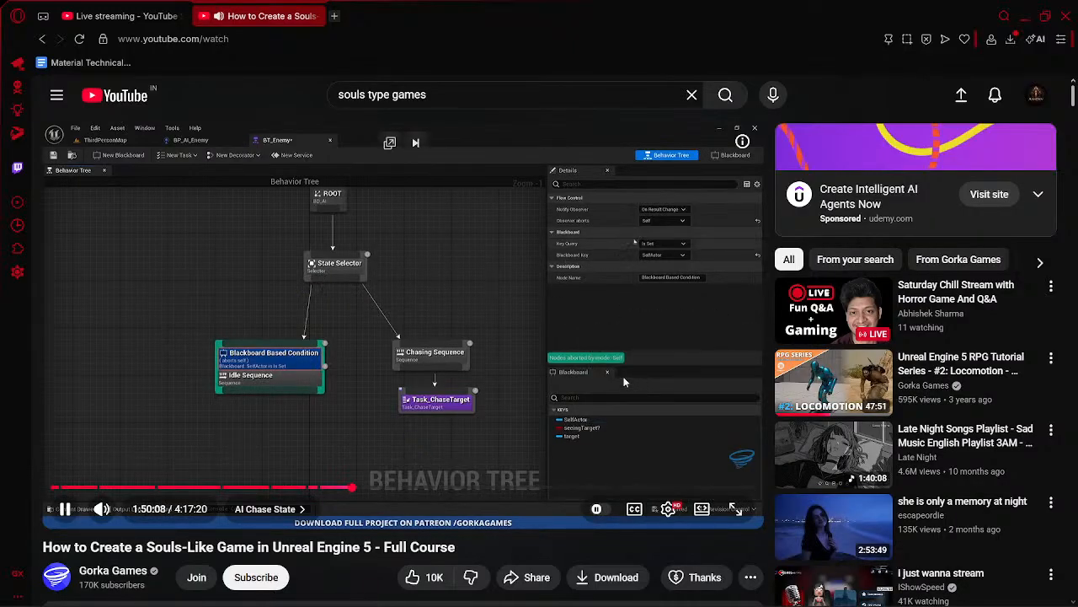
{"action": "left_click", "coordinate": [519, 406]}
{"action": "key", "text": "Left"}
{"action": "key", "text": "Left"}
{"action": "left_click", "coordinate": [457, 371]}
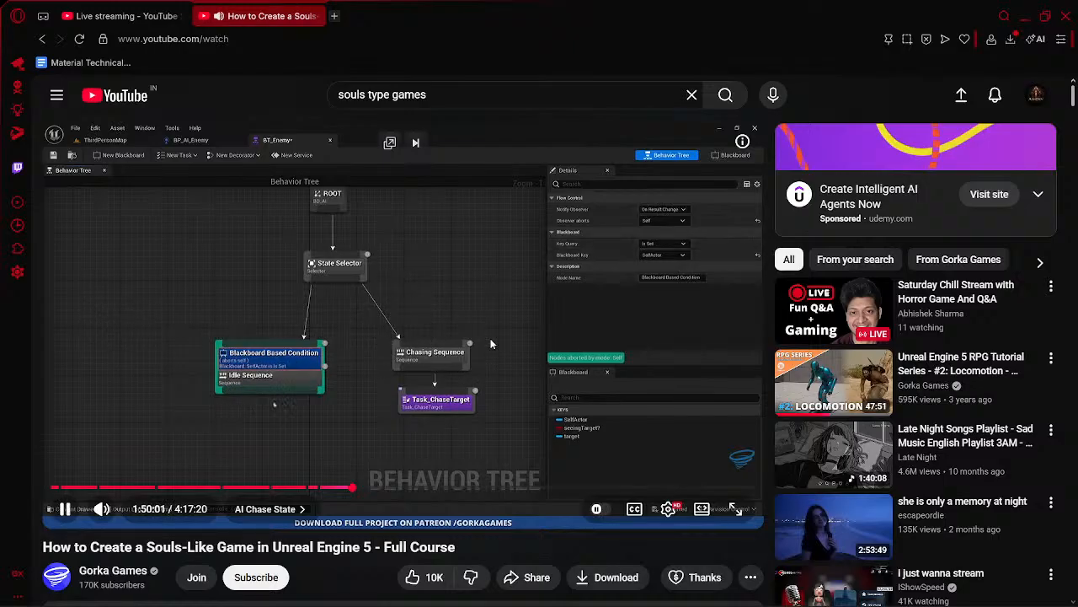
{"action": "left_click", "coordinate": [133, 17]}
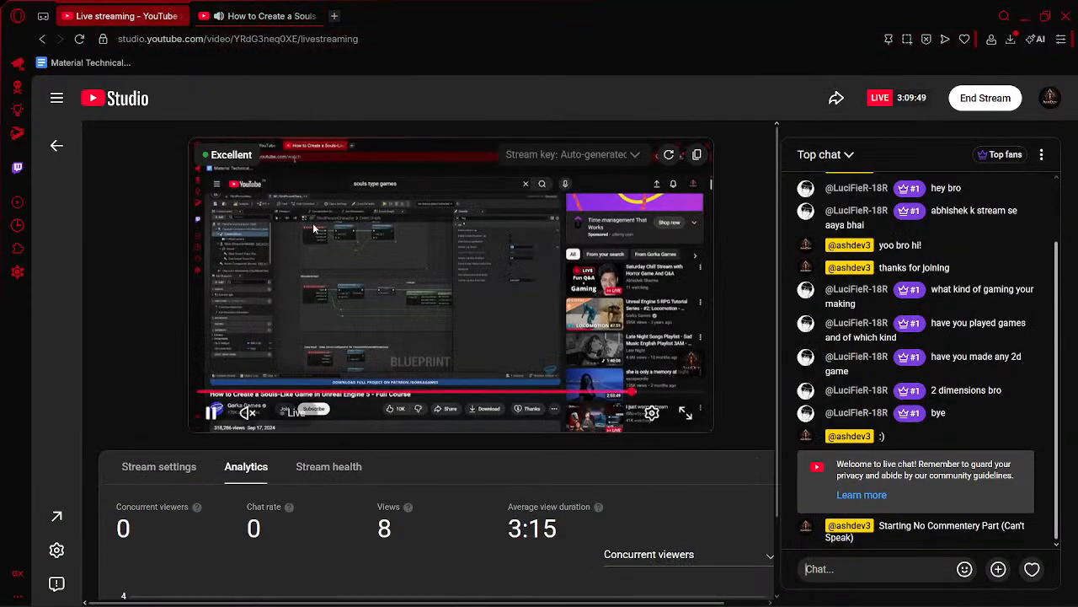
{"action": "left_click", "coordinate": [231, 10]}
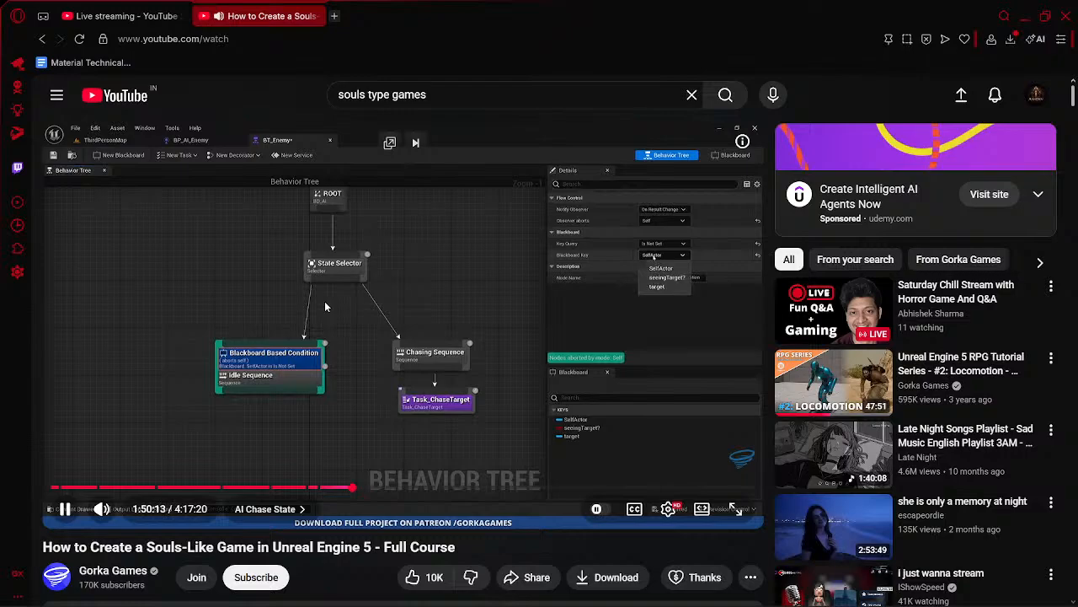
{"action": "key", "text": "space"}
- In BT_Enemy, set the Idle Sequence condition's Key Query to Is Not Set and its Blackboard Key to seeingTarget, saving the tree
{"action": "key", "text": "alt+Tab"}
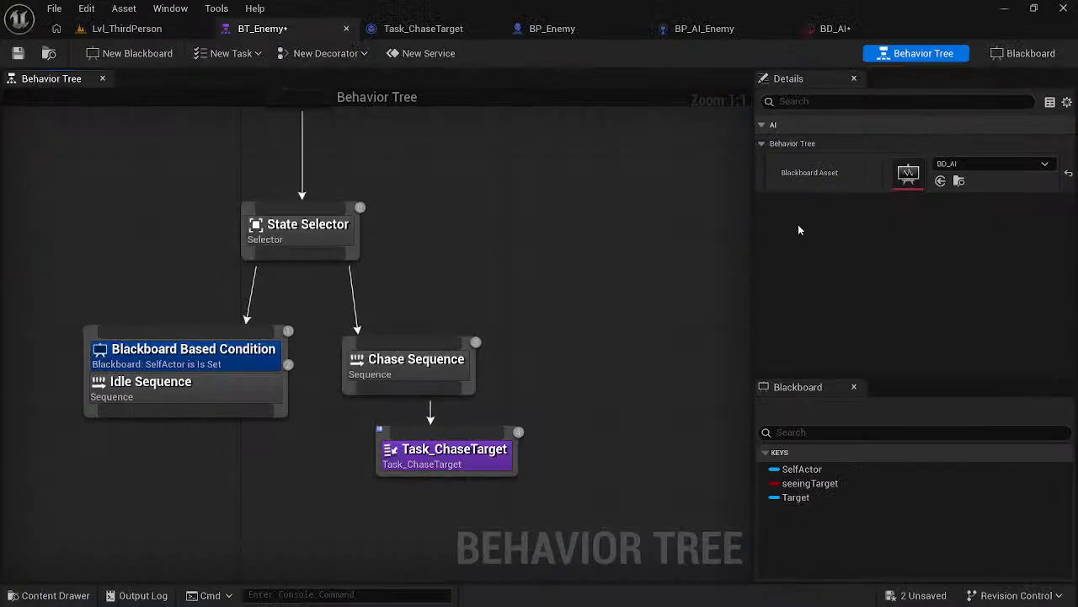
{"action": "left_click", "coordinate": [175, 353]}
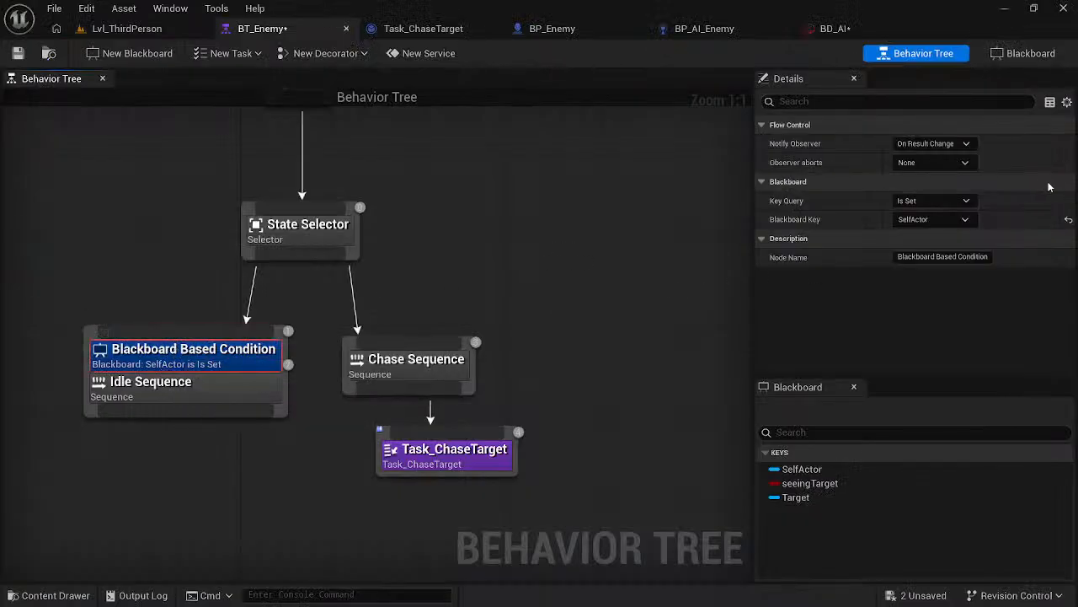
{"action": "left_click", "coordinate": [931, 200]}
{"action": "left_click", "coordinate": [914, 221]}
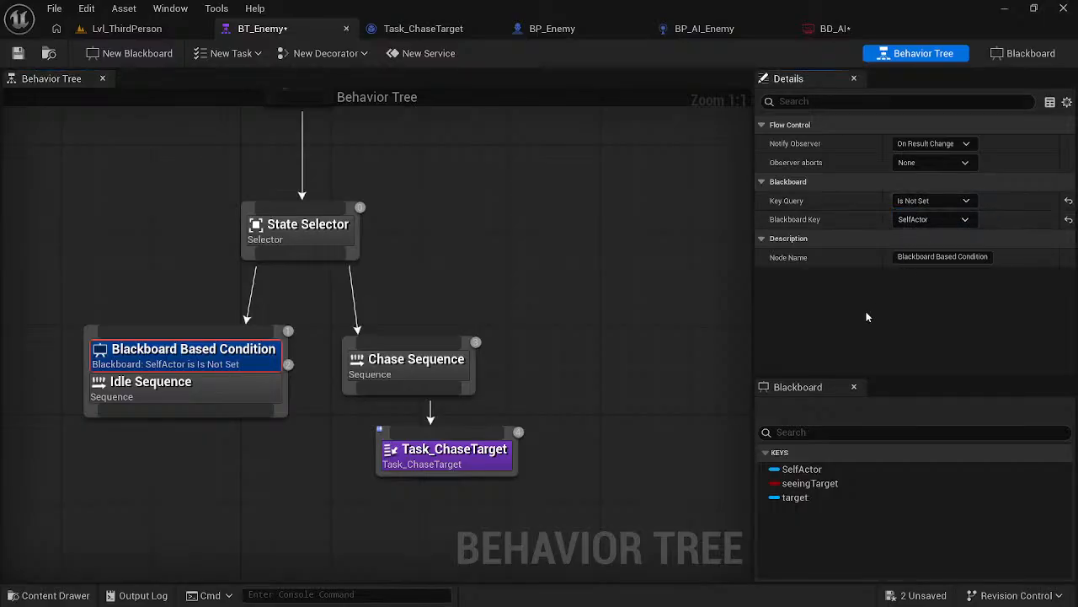
{"action": "key", "text": "alt+Tab"}
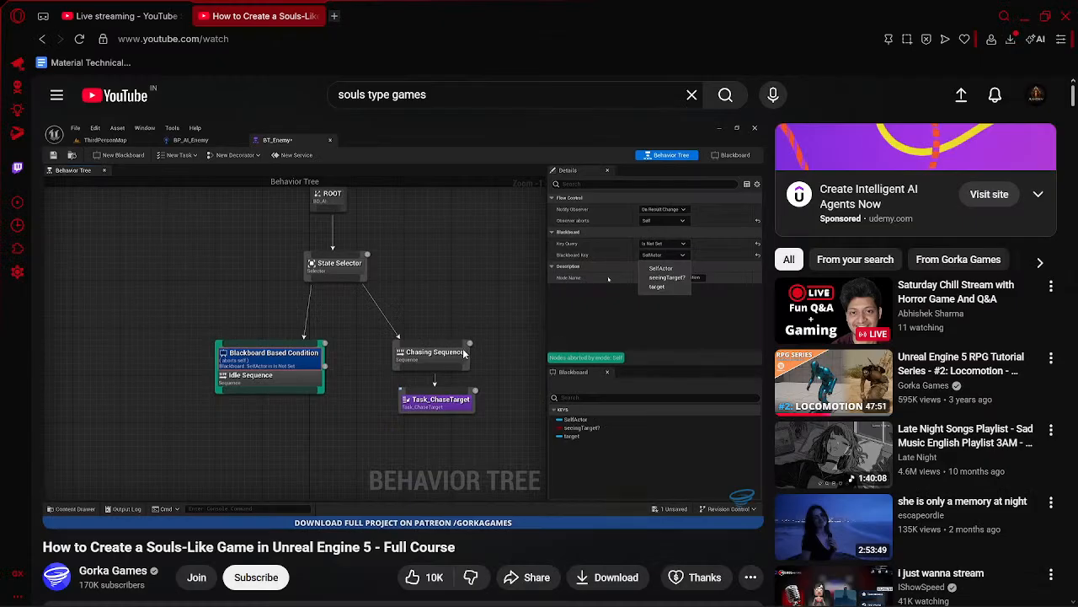
{"action": "key", "text": "alt+Tab"}
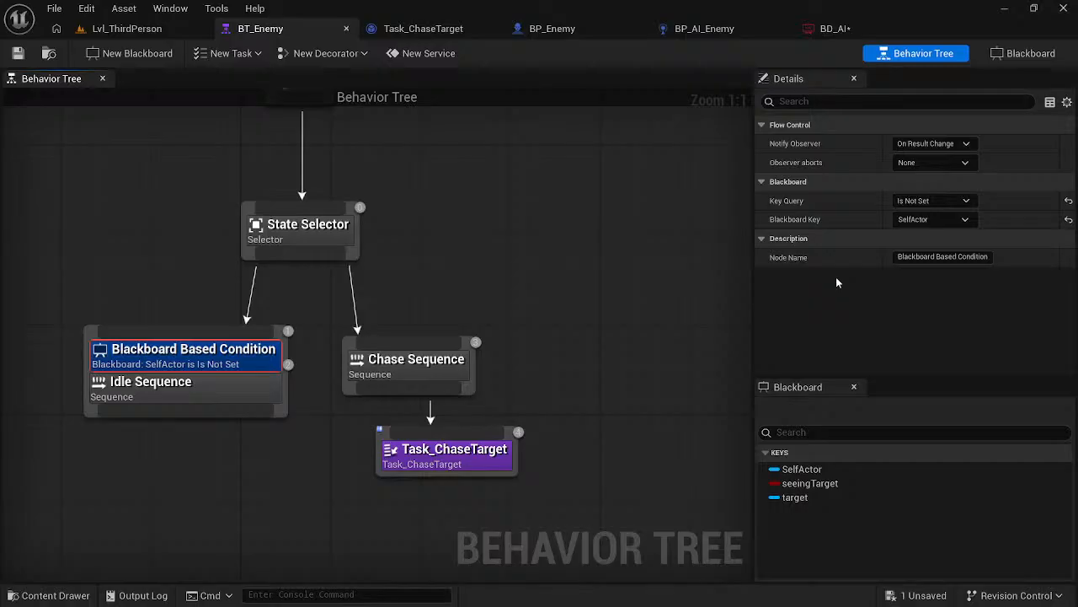
{"action": "left_click", "coordinate": [939, 221]}
{"action": "left_click", "coordinate": [923, 257]}
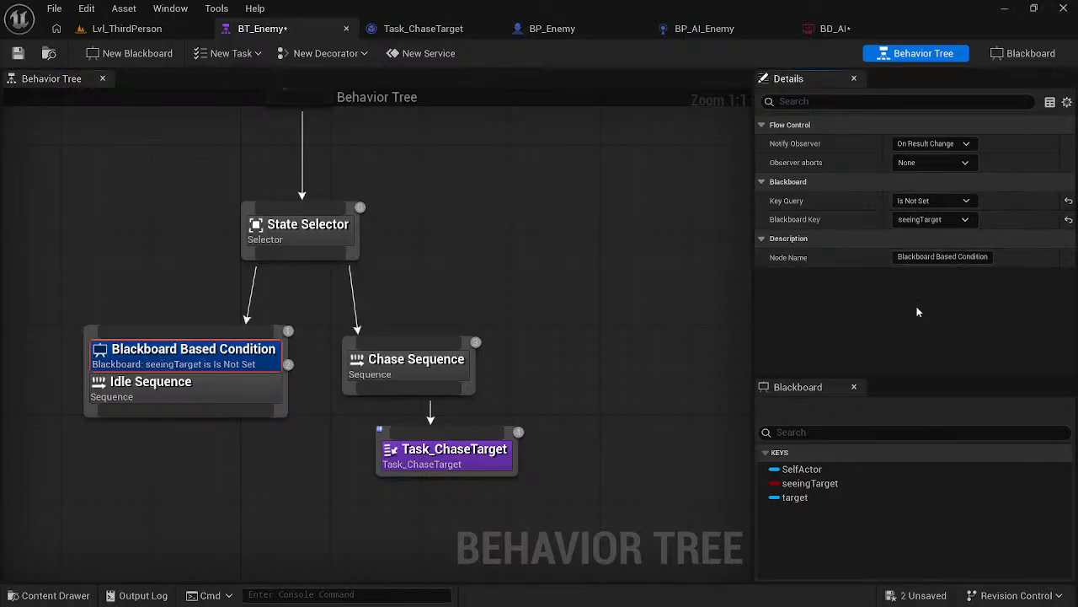
{"action": "key", "text": "ctrl+s"}
- Following the course video, add a Blackboard decorator to Chase Sequence and move Task_ChaseTarget down to clear the enlarged node
{"action": "key", "text": "alt+Tab"}
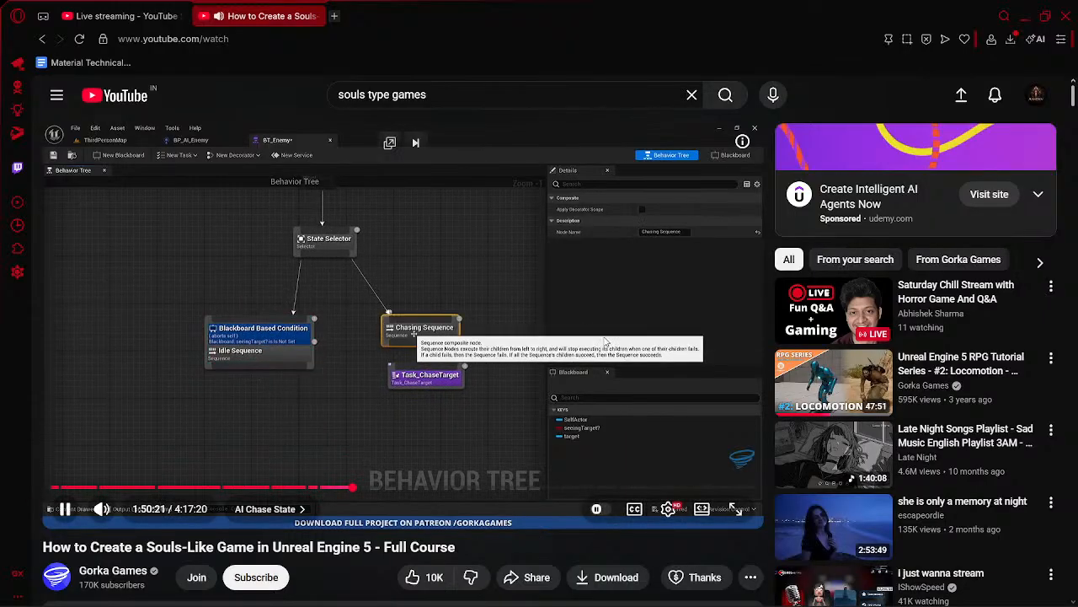
{"action": "key", "text": "alt+Tab"}
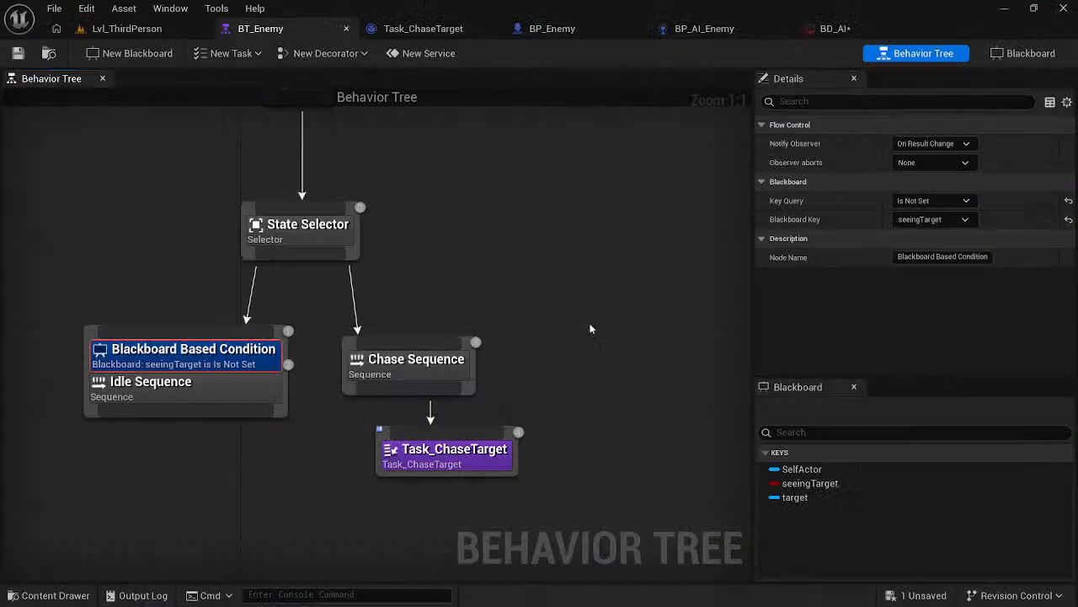
{"action": "right_click", "coordinate": [440, 364]}
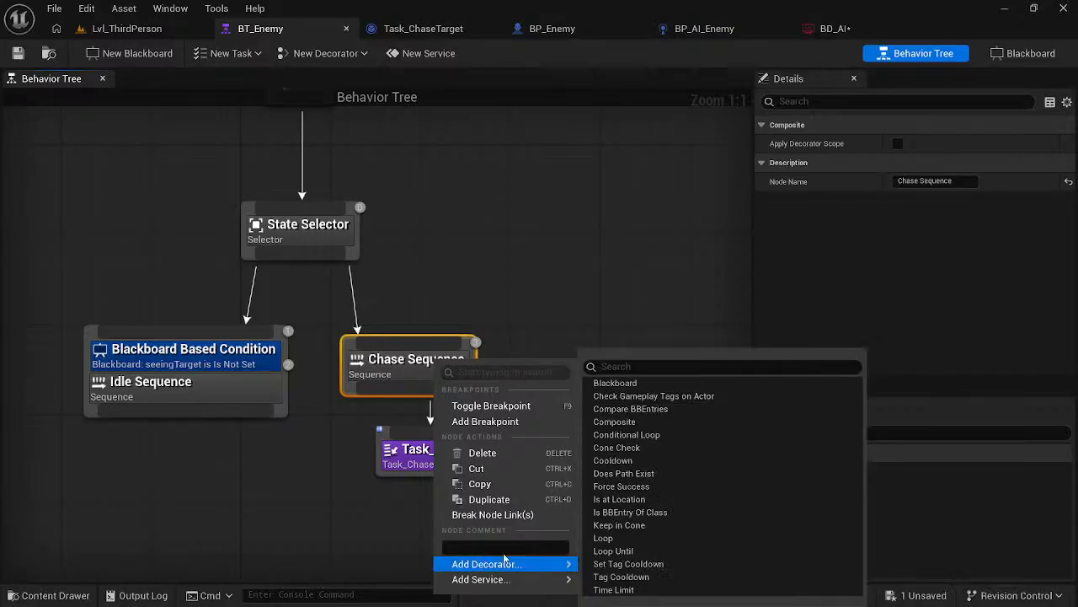
{"action": "mouse_move", "coordinate": [505, 563]}
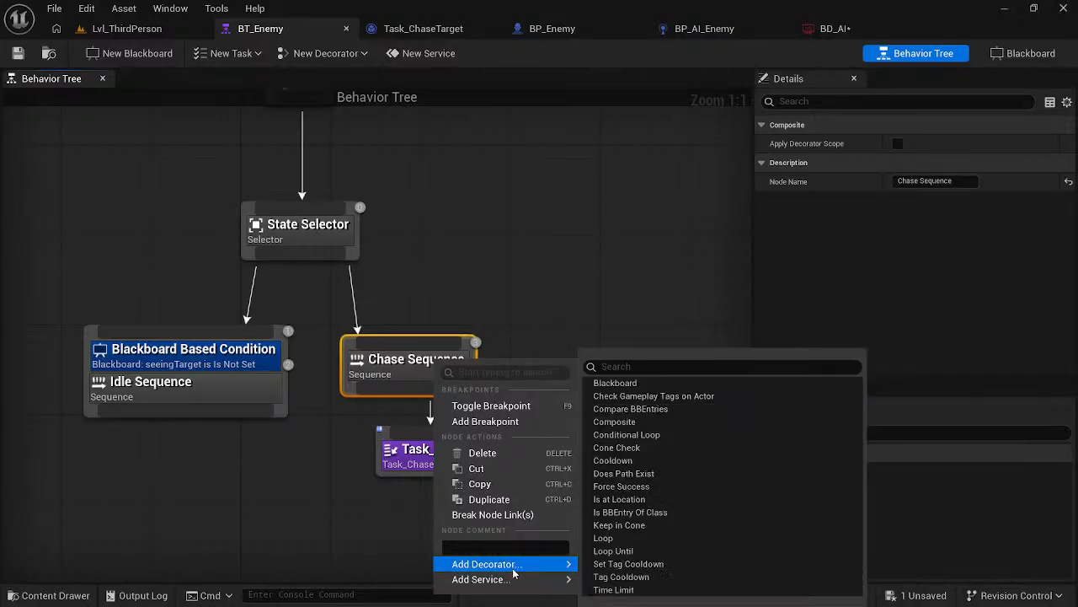
{"action": "left_click", "coordinate": [619, 382]}
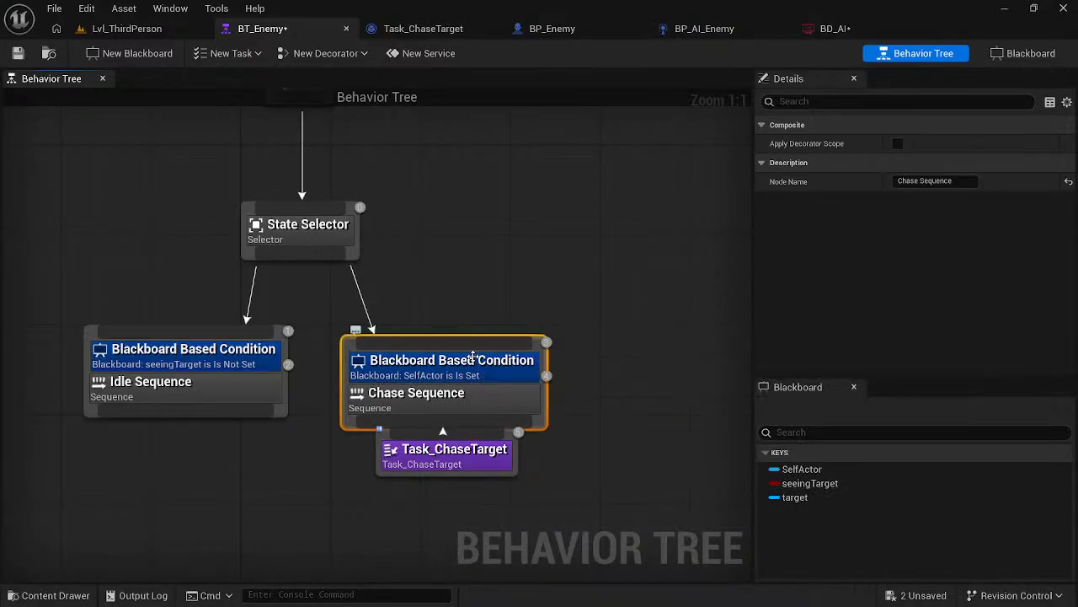
{"action": "left_click_drag", "start_coordinate": [468, 363], "coordinate": [473, 335]}
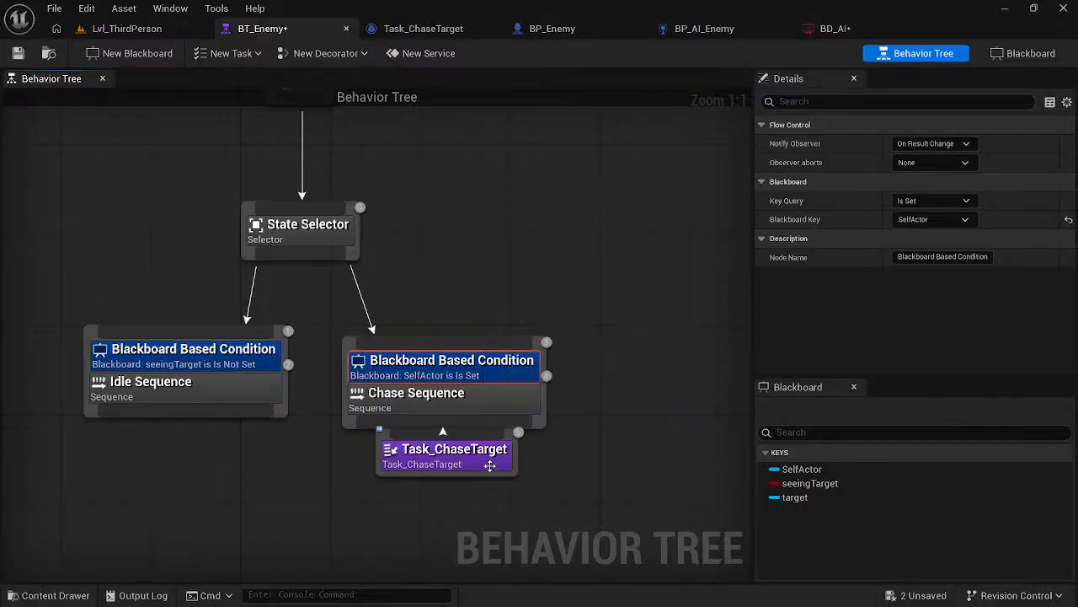
{"action": "left_click_drag", "start_coordinate": [489, 465], "coordinate": [503, 501]}
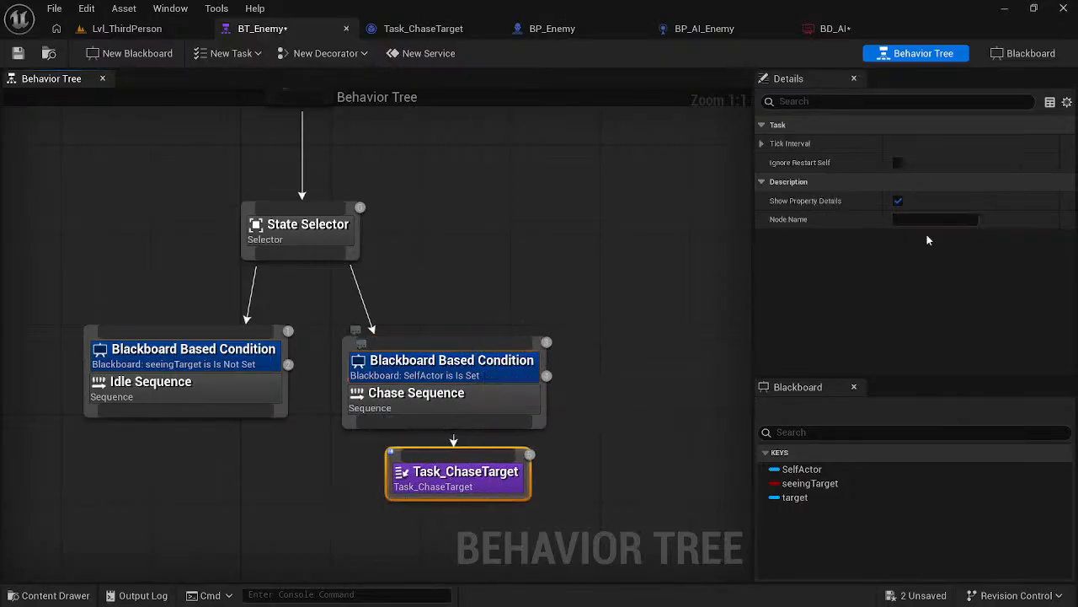
- On Chase Sequence's condition, choose SelfActor as the Blackboard Key and, following the course video, set Observer aborts to Self
{"action": "left_click", "coordinate": [494, 362]}
{"action": "left_click", "coordinate": [940, 222]}
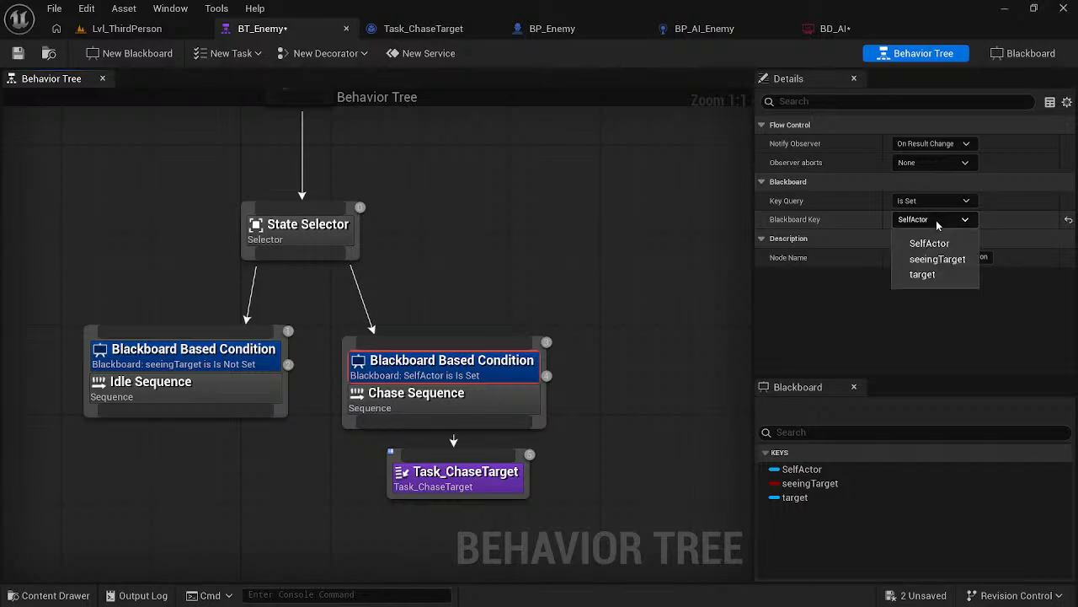
{"action": "left_click", "coordinate": [932, 242]}
{"action": "key", "text": "alt+Tab"}
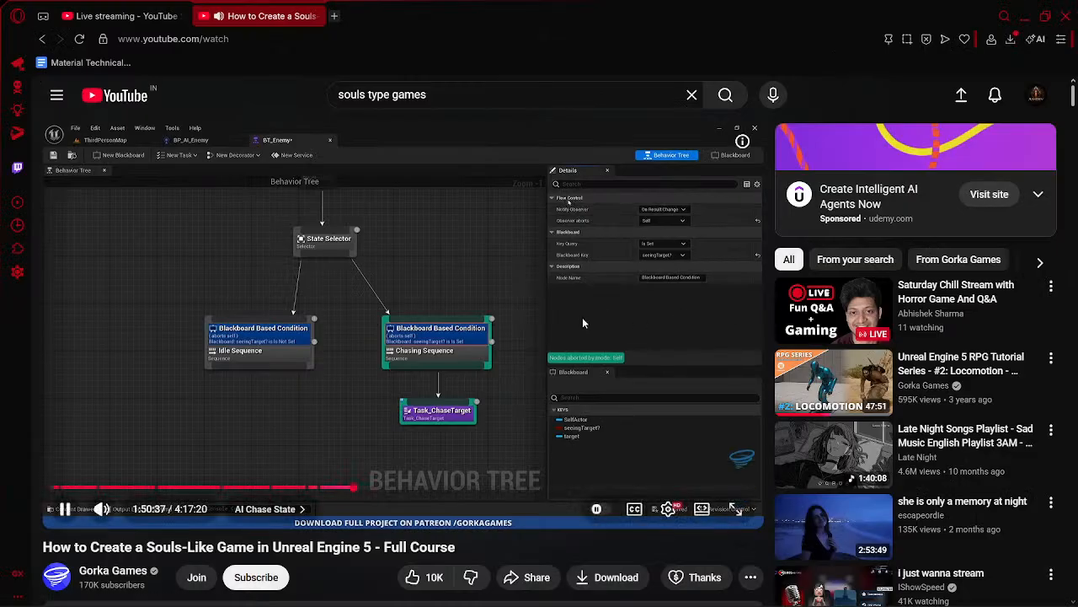
{"action": "left_click", "coordinate": [582, 316]}
{"action": "key", "text": "alt+Tab"}
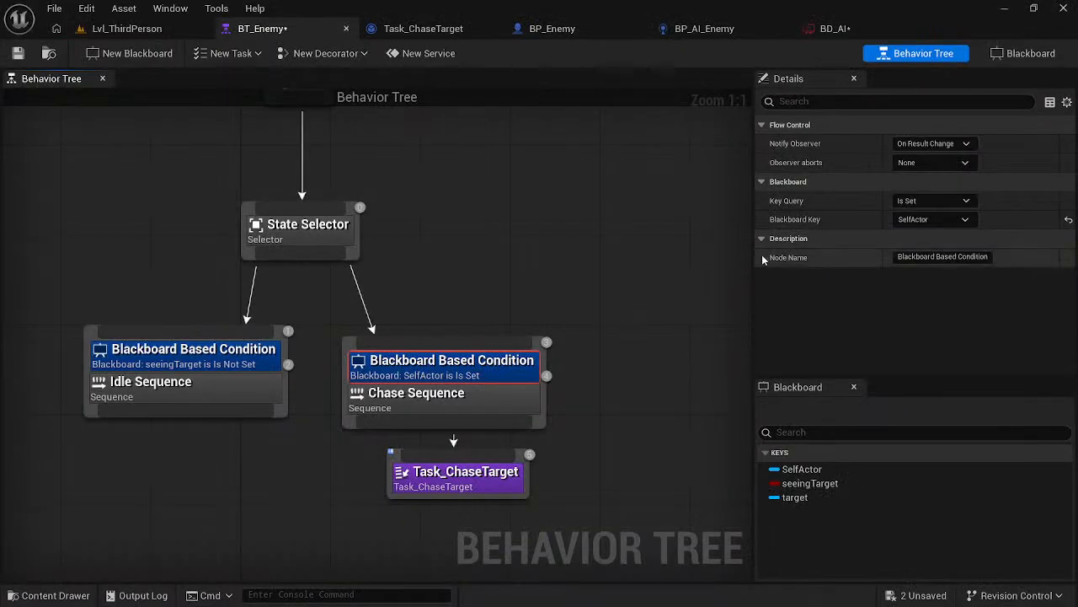
{"action": "key", "text": "alt+Tab"}
{"action": "key", "text": "alt+Tab"}
{"action": "left_click", "coordinate": [927, 163]}
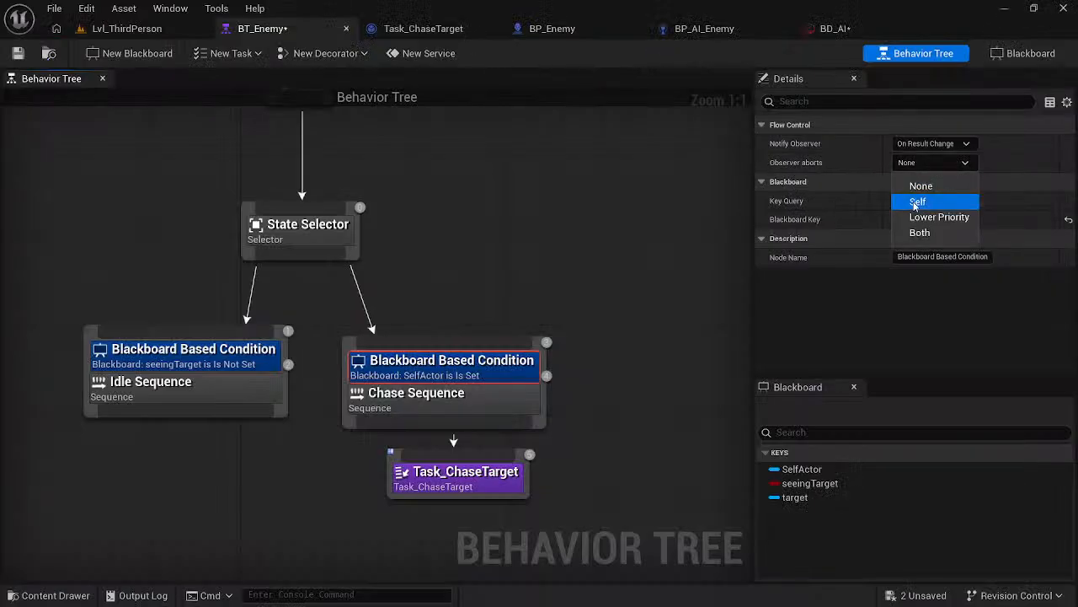
{"action": "left_click", "coordinate": [920, 202]}
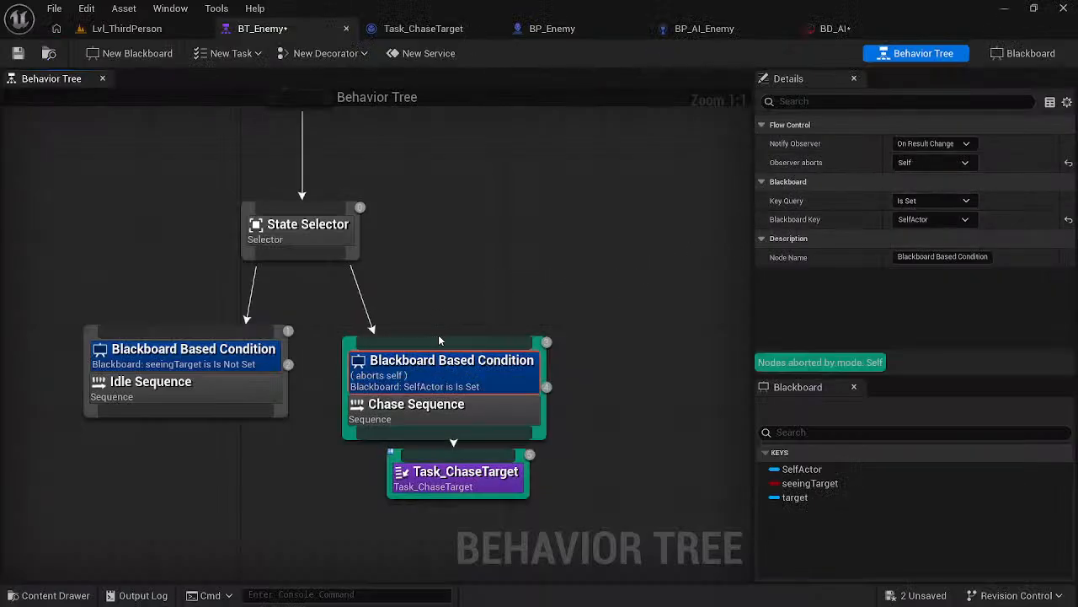
{"action": "left_click", "coordinate": [444, 330]}
{"action": "left_click_drag", "start_coordinate": [442, 341], "coordinate": [450, 333]}
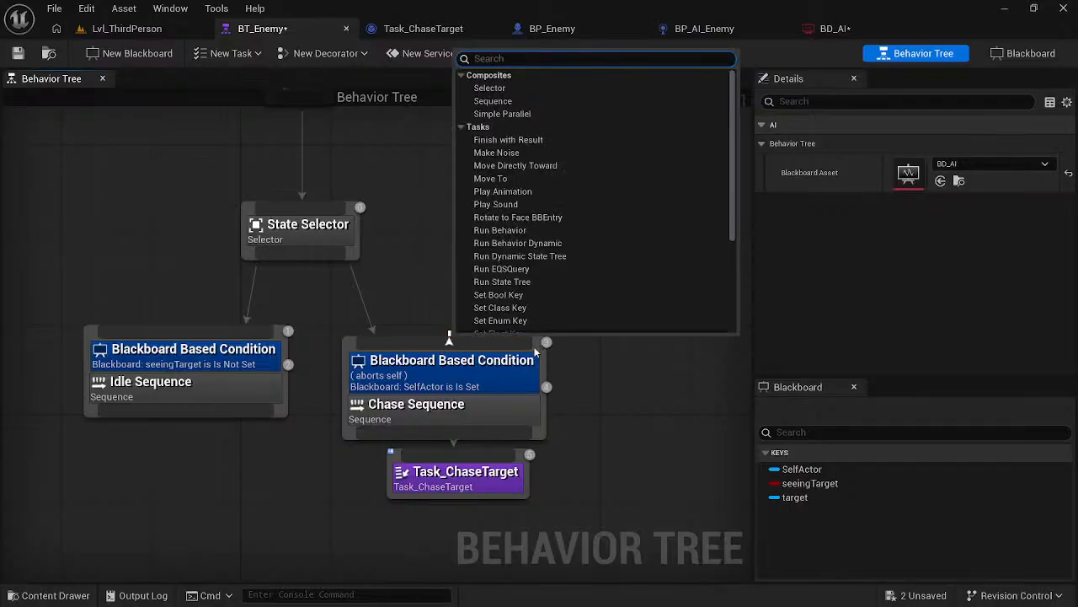
{"action": "left_click", "coordinate": [554, 365]}
{"action": "left_click_drag", "start_coordinate": [485, 368], "coordinate": [514, 368]}
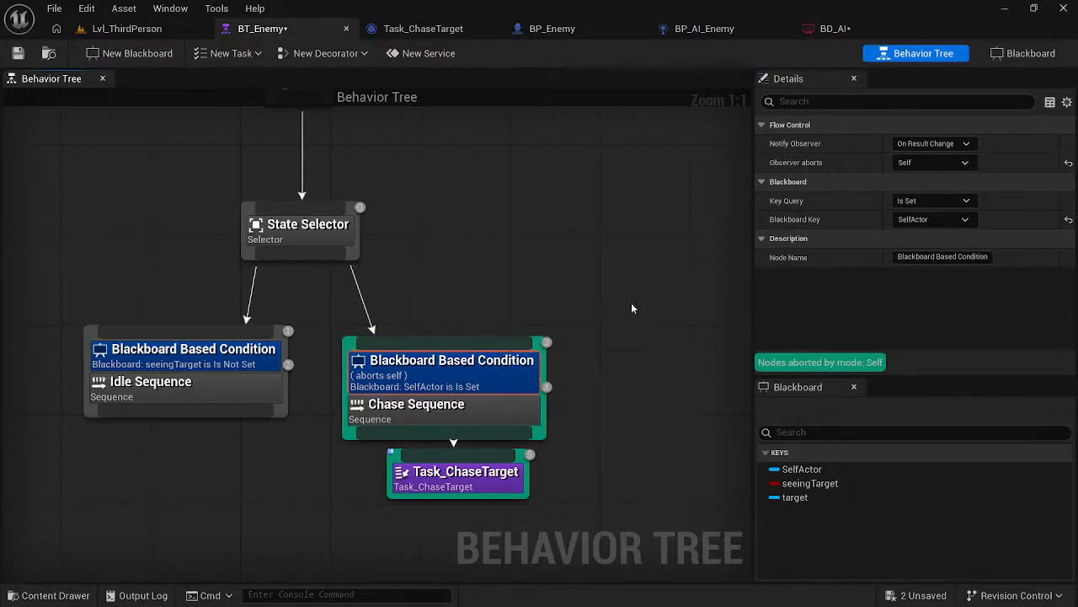
- Save BT_Enemy and move Task_ChaseTarget further down below Chase Sequence
{"action": "left_click", "coordinate": [632, 302]}
{"action": "key", "text": "ctrl+s"}
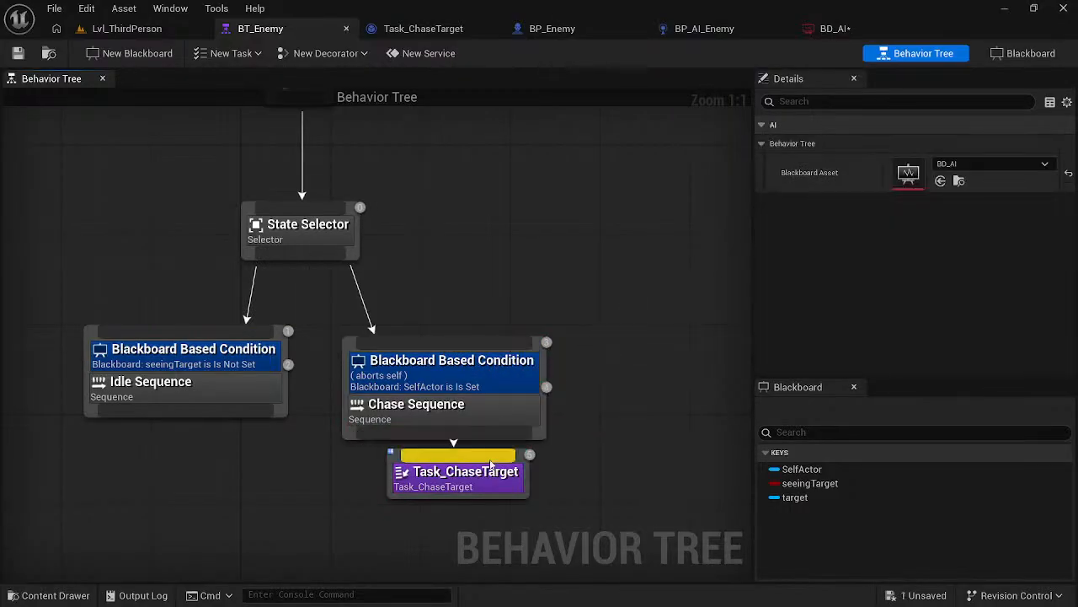
{"action": "left_click_drag", "start_coordinate": [503, 478], "coordinate": [502, 500]}
- Check the course video, set Observer aborts to Self on the Idle Sequence's condition, and save BT_Enemy before returning to the video
{"action": "key", "text": "alt+Tab"}
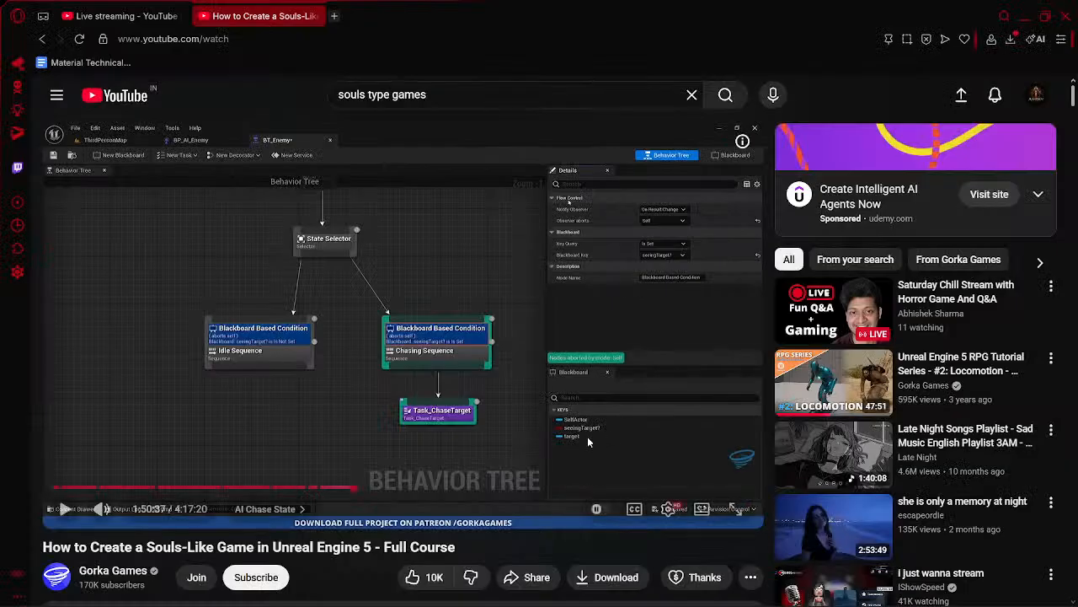
{"action": "key", "text": "alt+Tab"}
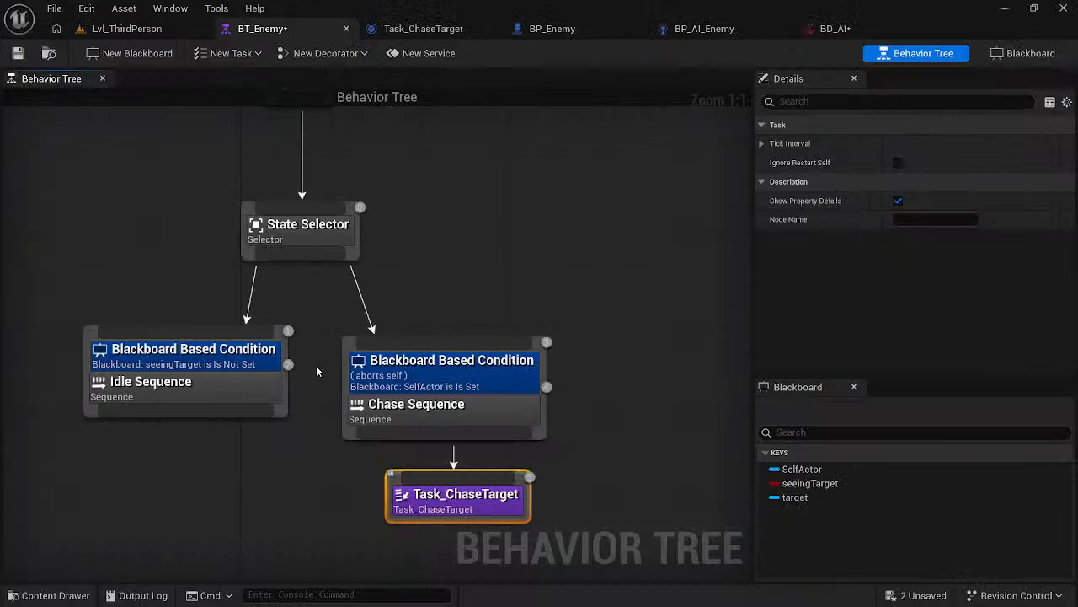
{"action": "left_click", "coordinate": [212, 367]}
{"action": "left_click", "coordinate": [958, 163]}
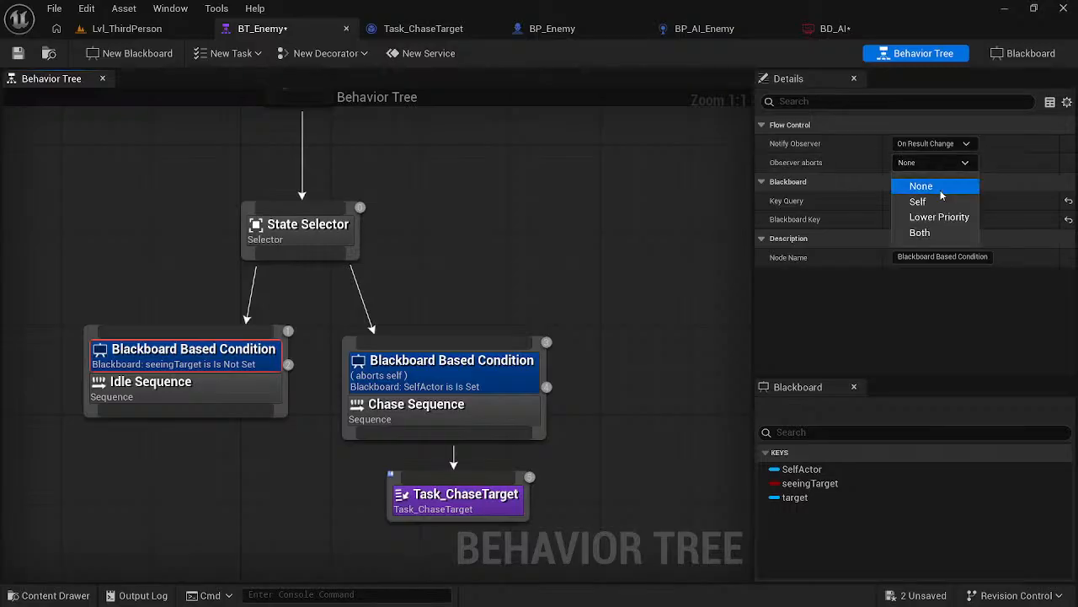
{"action": "left_click", "coordinate": [942, 204]}
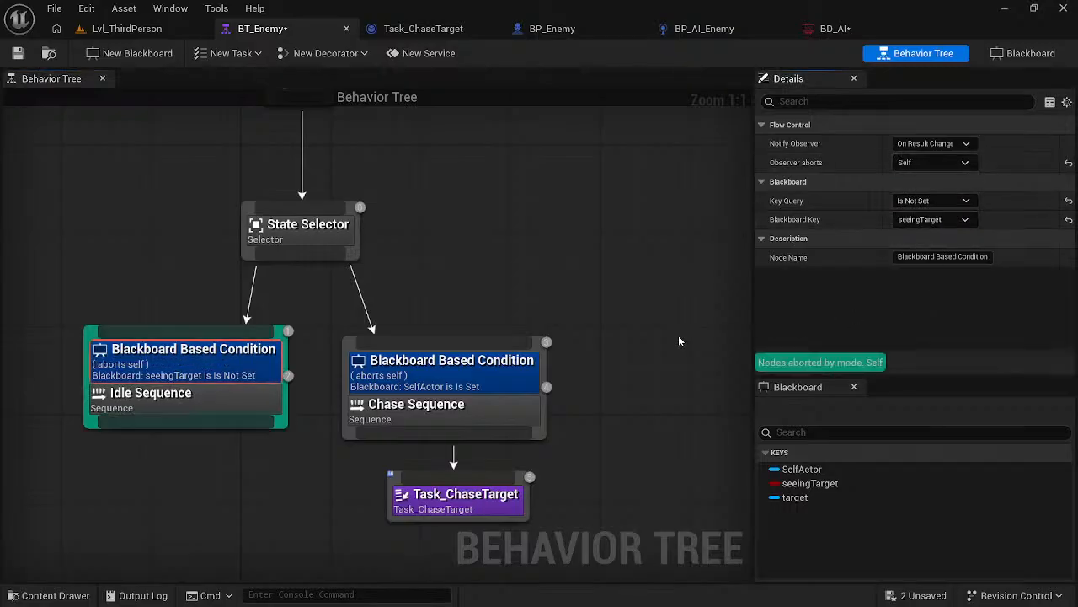
{"action": "key", "text": "ctrl+s"}
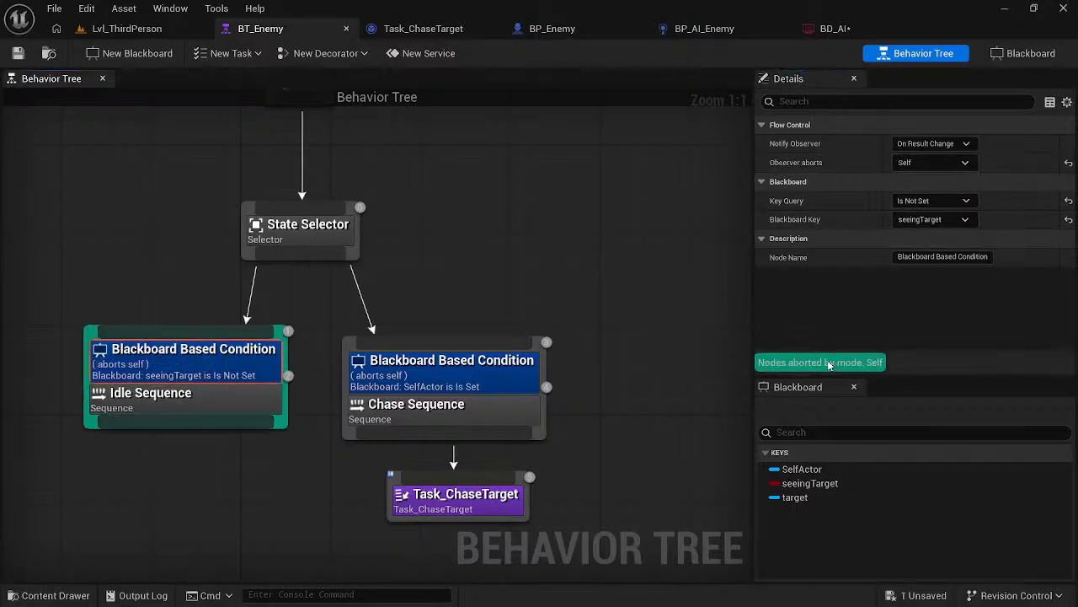
{"action": "left_click", "coordinate": [680, 312]}
{"action": "key", "text": "alt+Tab"}
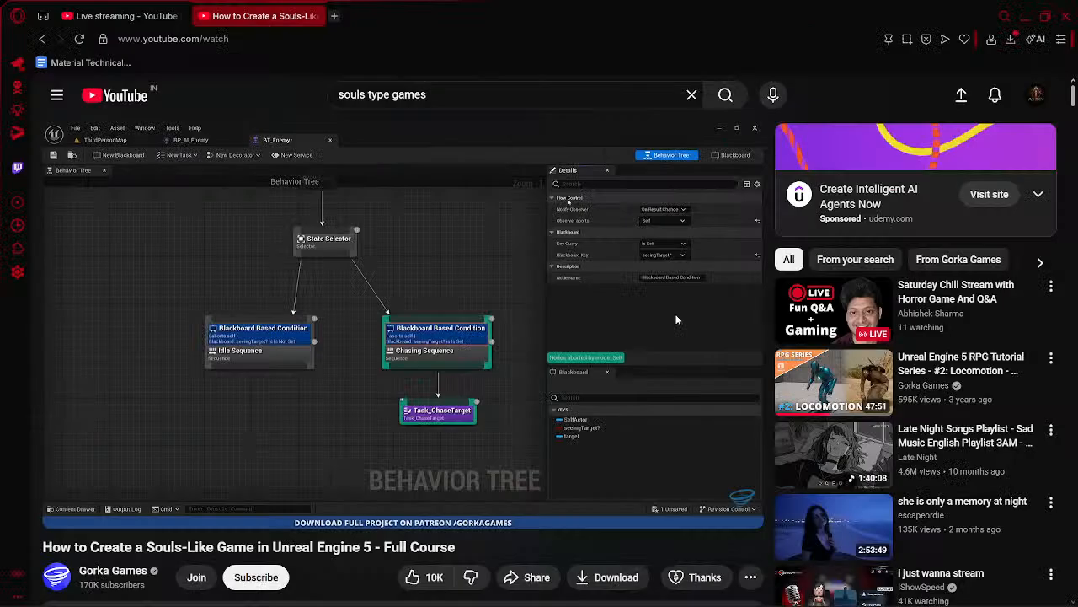
- Watch the course video's AI Chase State section and check the Chase Sequence and its condition in BT_Enemy against it
{"action": "left_click", "coordinate": [470, 336]}
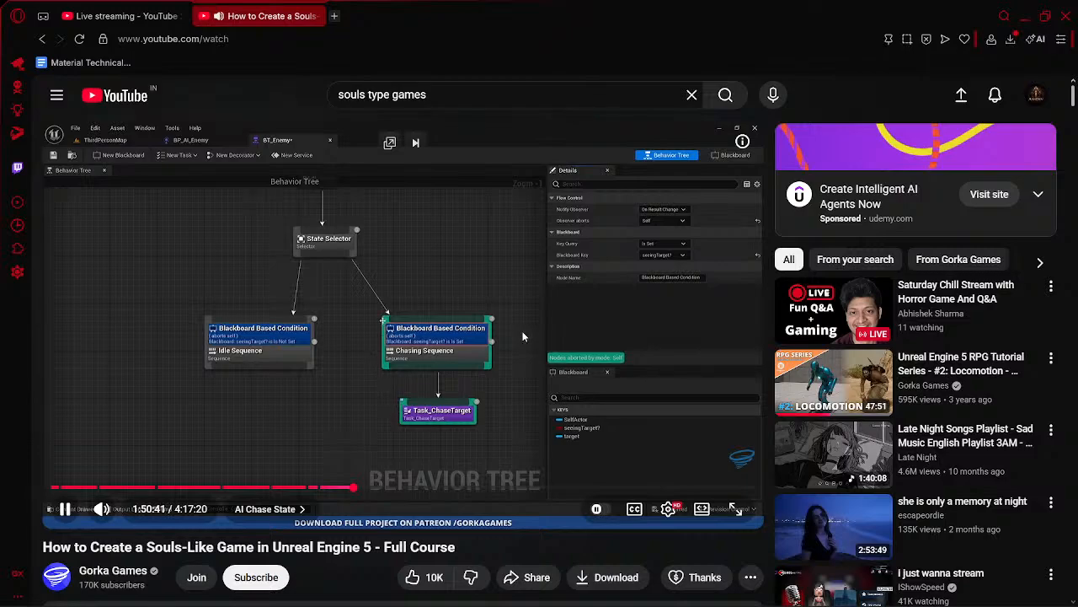
{"action": "key", "text": "alt+Tab"}
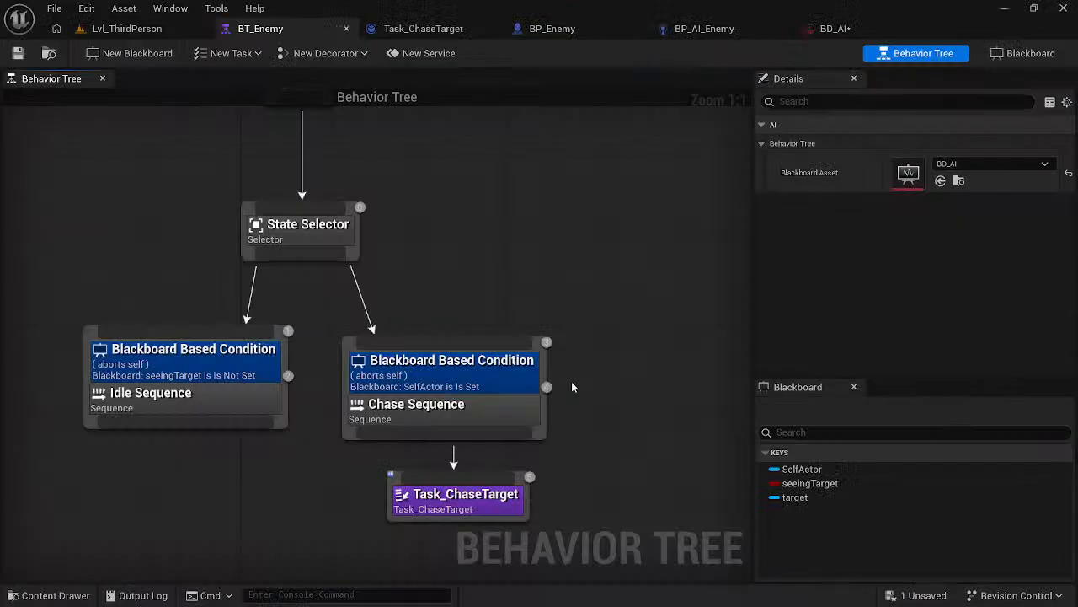
{"action": "left_click", "coordinate": [518, 403]}
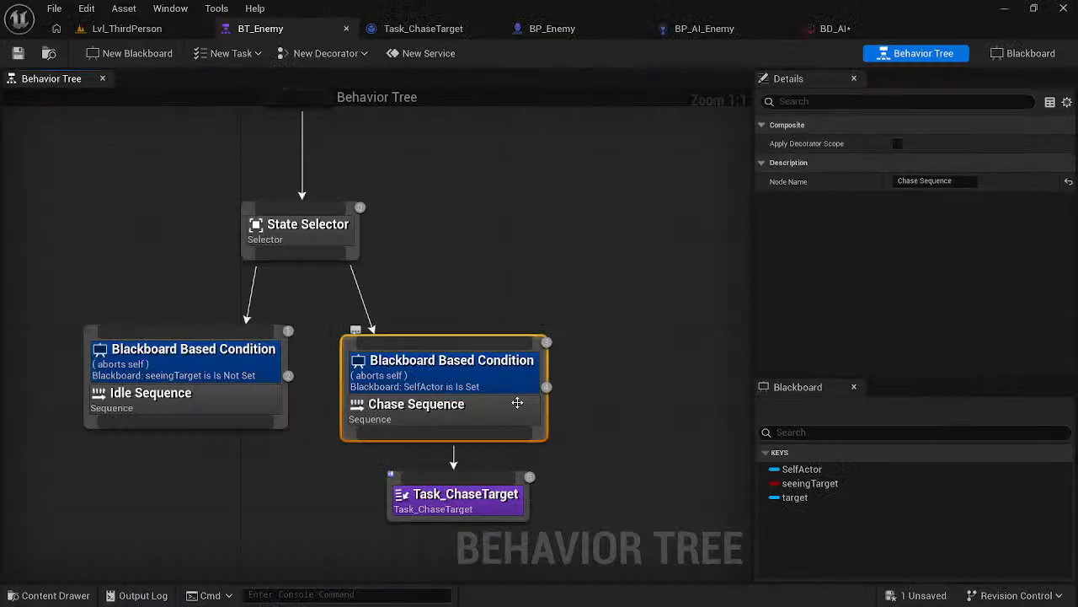
{"action": "left_click", "coordinate": [530, 362]}
{"action": "left_click", "coordinate": [624, 403]}
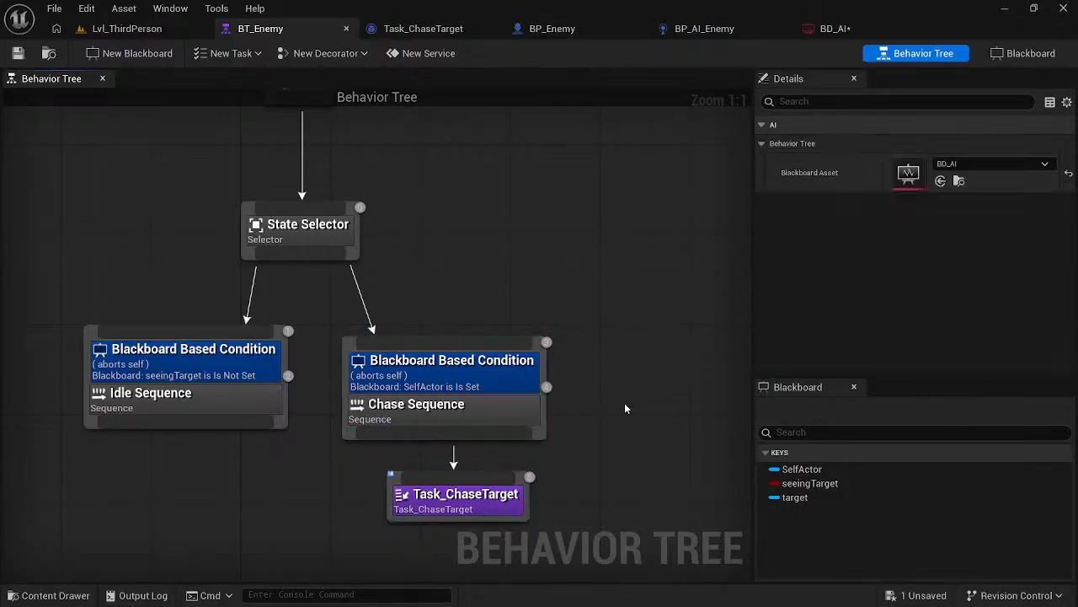
{"action": "key", "text": "alt+Tab"}
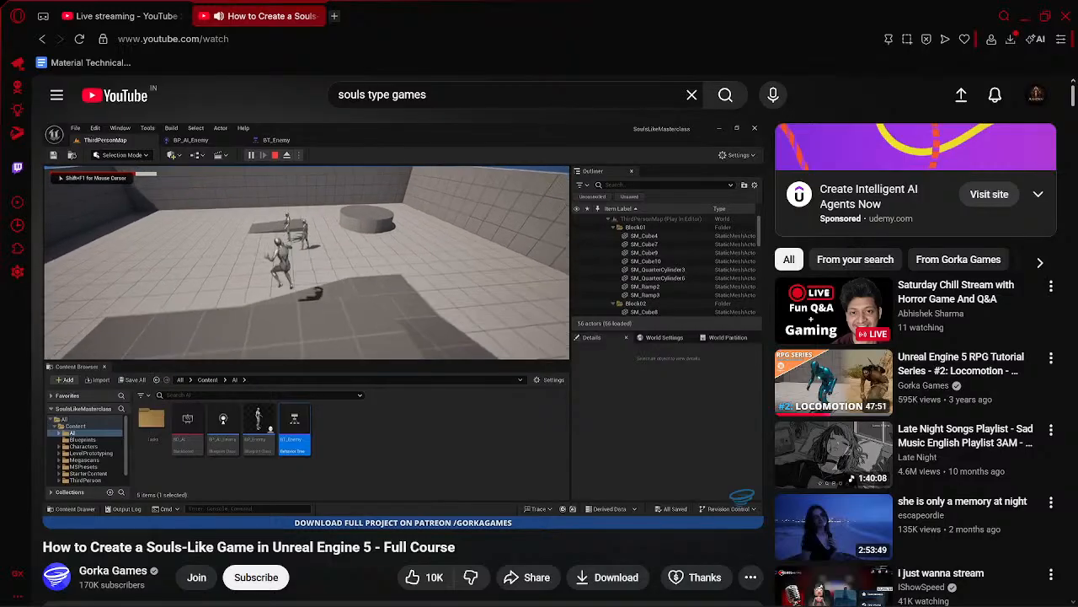
{"action": "left_click", "coordinate": [486, 290]}
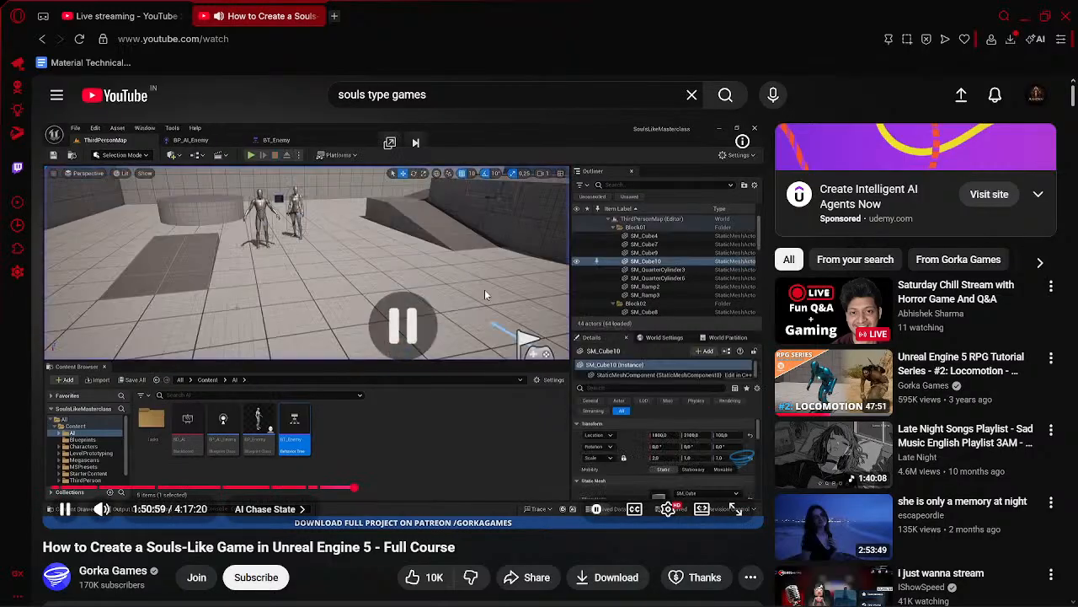
{"action": "left_click", "coordinate": [152, 16]}
{"action": "key", "text": "alt+Tab"}
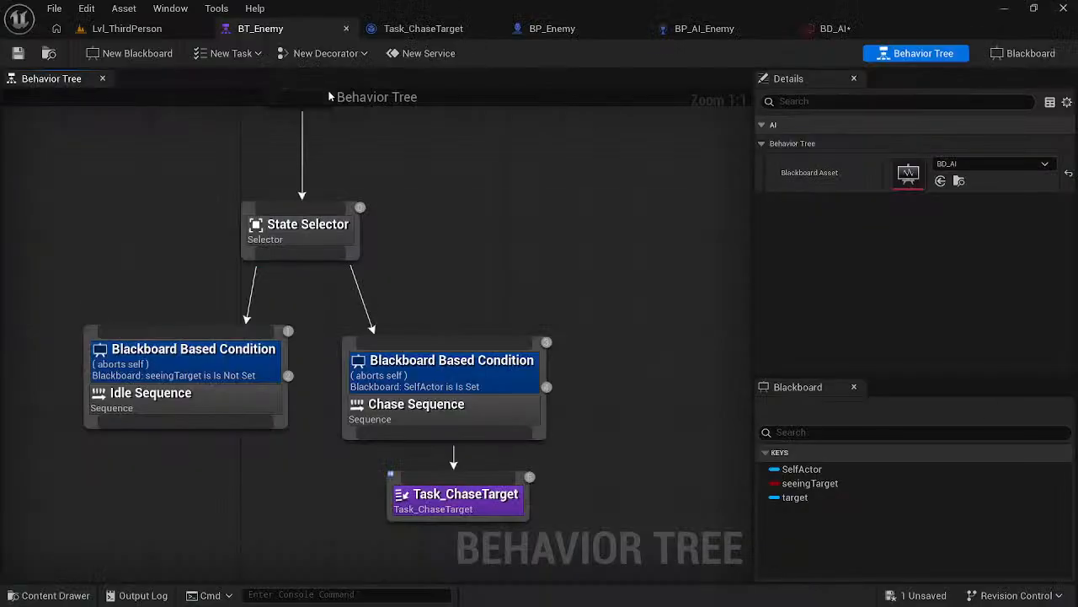
- Switch to the Lvl_ThirdPerson level, move the camera onto the floor with Go Here, and undo the stray floor move
{"action": "left_click", "coordinate": [163, 29]}
{"action": "right_click_drag", "start_coordinate": [492, 223], "coordinate": [573, 253]}
{"action": "key", "text": "w"}
{"action": "mouse_move", "coordinate": [531, 218]}
{"action": "right_mouse_down"}
{"action": "mouse_move", "coordinate": [497, 236]}
{"action": "mouse_move", "coordinate": [531, 218]}
{"action": "right_mouse_up"}
{"action": "left_click", "coordinate": [531, 217]}
{"action": "right_click", "coordinate": [530, 218]}
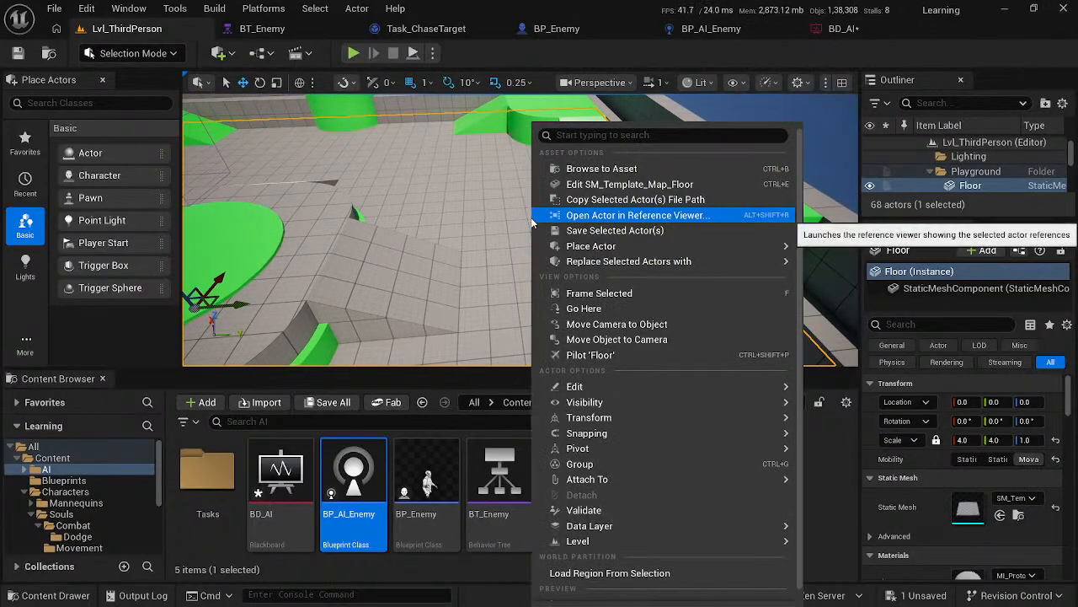
{"action": "left_click", "coordinate": [602, 309]}
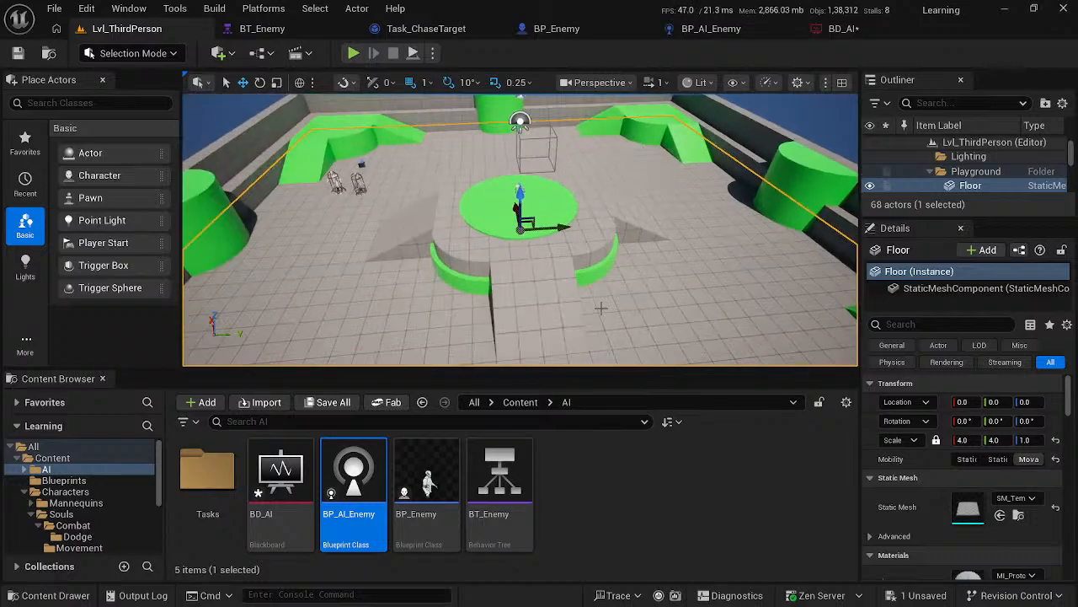
{"action": "left_click_drag", "start_coordinate": [552, 226], "coordinate": [712, 220]}
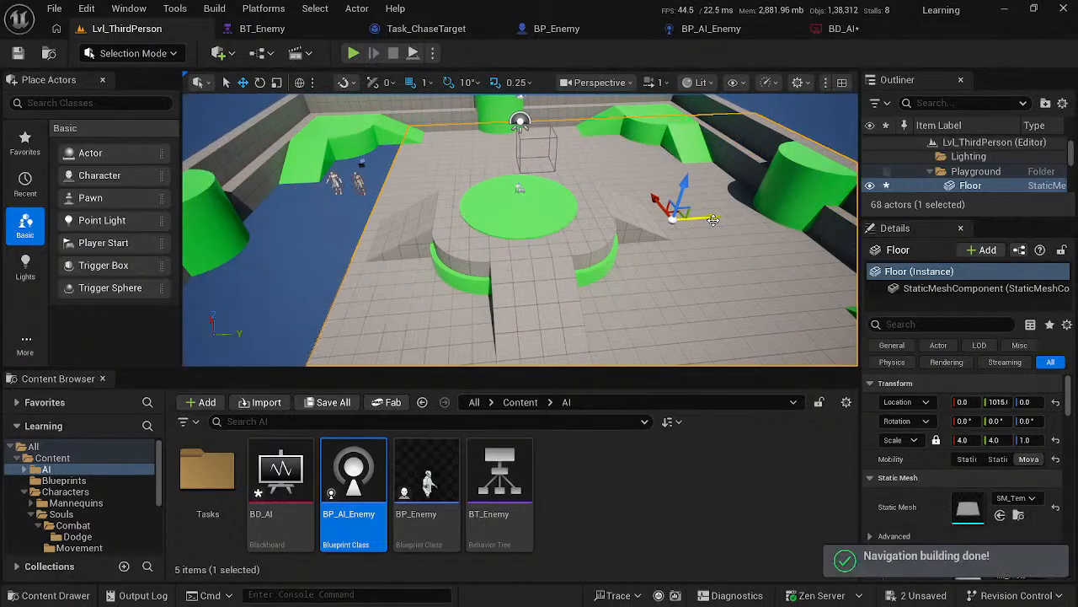
{"action": "key", "text": "ctrl+z"}
- Place the level camera low in an open area of the arena floor and set the player to spawn at Current Camera Location
{"action": "right_click_drag", "start_coordinate": [703, 221], "coordinate": [700, 143]}
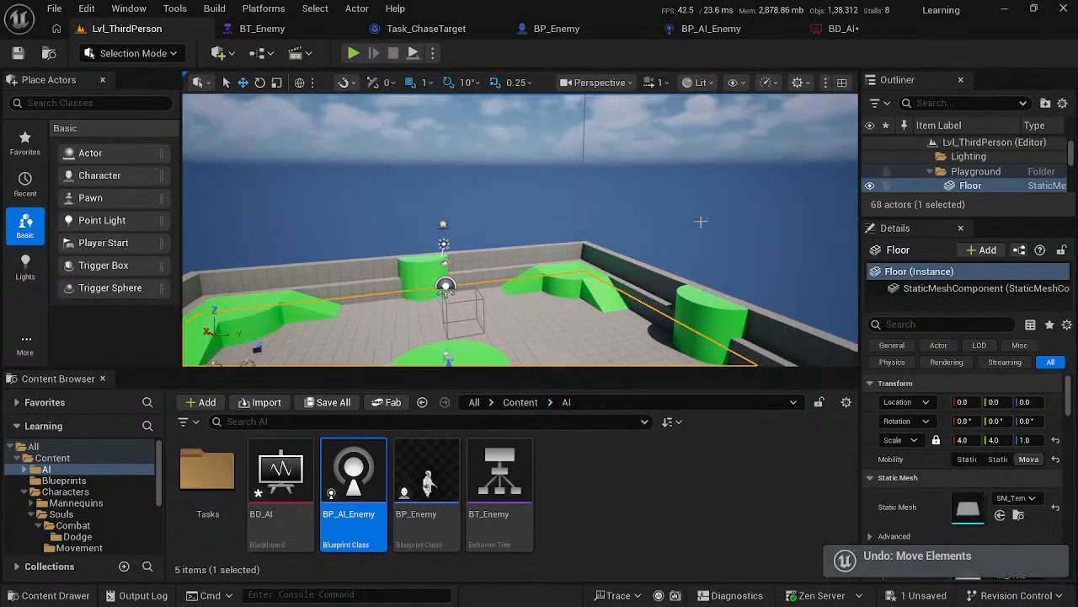
{"action": "left_click", "coordinate": [700, 221]}
{"action": "right_click_drag", "start_coordinate": [700, 222], "coordinate": [552, 275]}
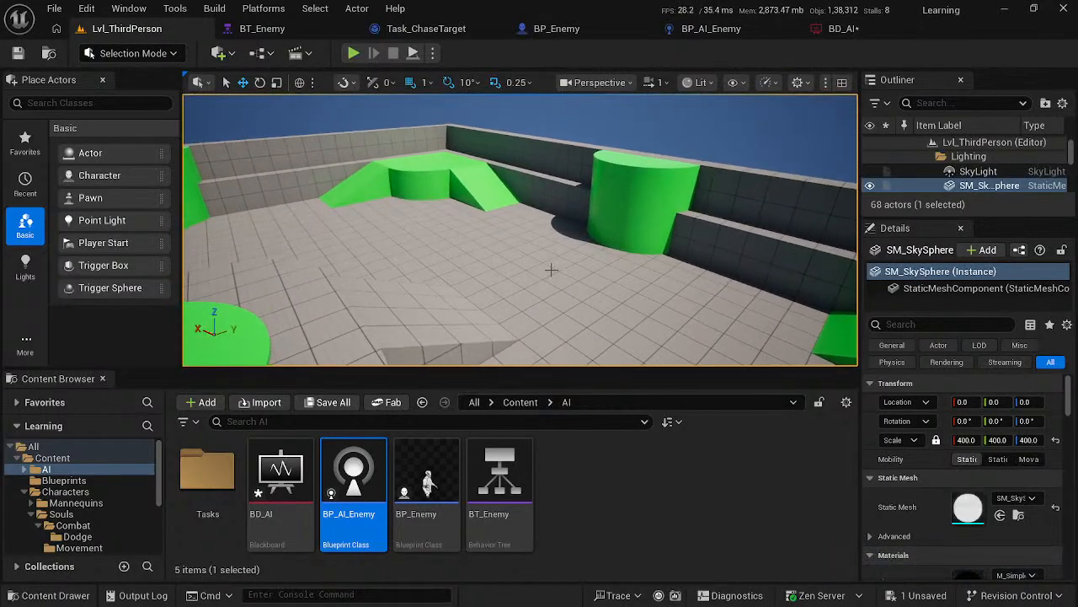
{"action": "right_click", "coordinate": [553, 275]}
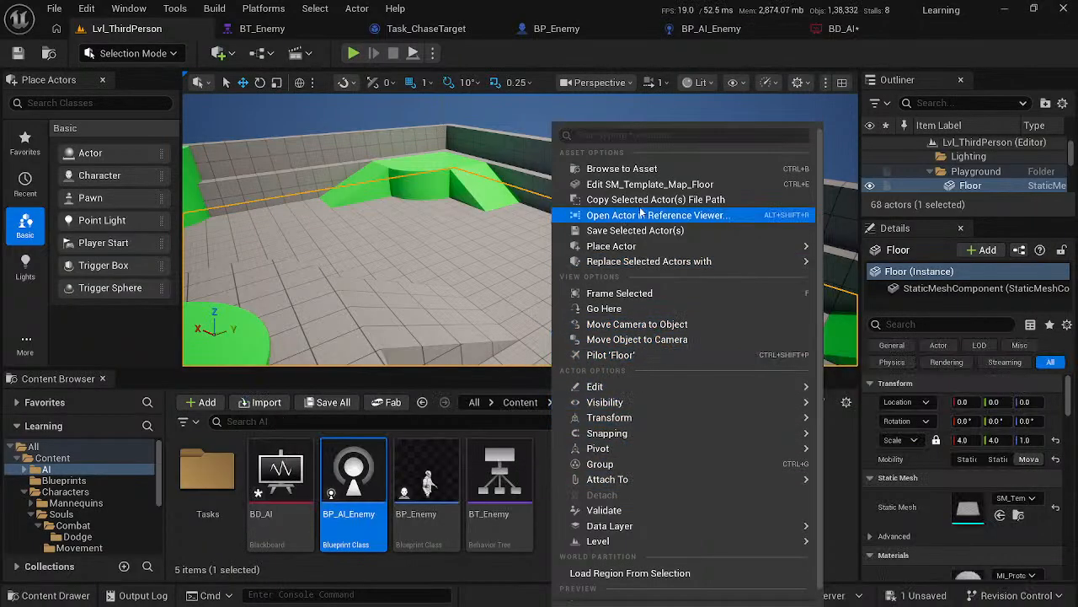
{"action": "left_click", "coordinate": [485, 258]}
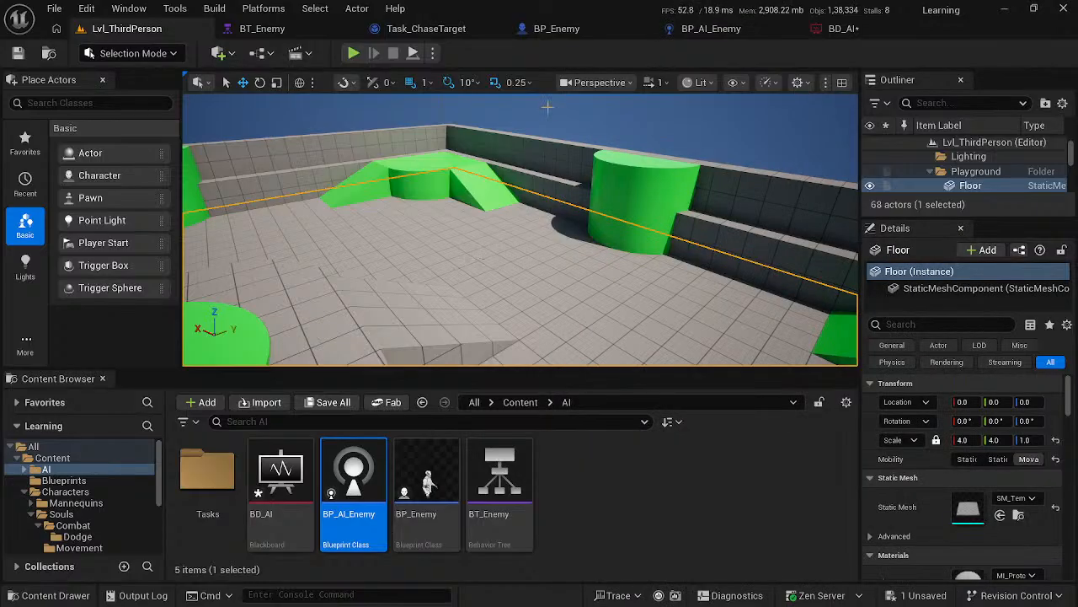
{"action": "left_click", "coordinate": [547, 107]}
{"action": "mouse_move", "coordinate": [524, 205]}
{"action": "right_mouse_down"}
{"action": "mouse_move", "coordinate": [514, 182]}
{"action": "mouse_move", "coordinate": [524, 204]}
{"action": "right_mouse_up"}
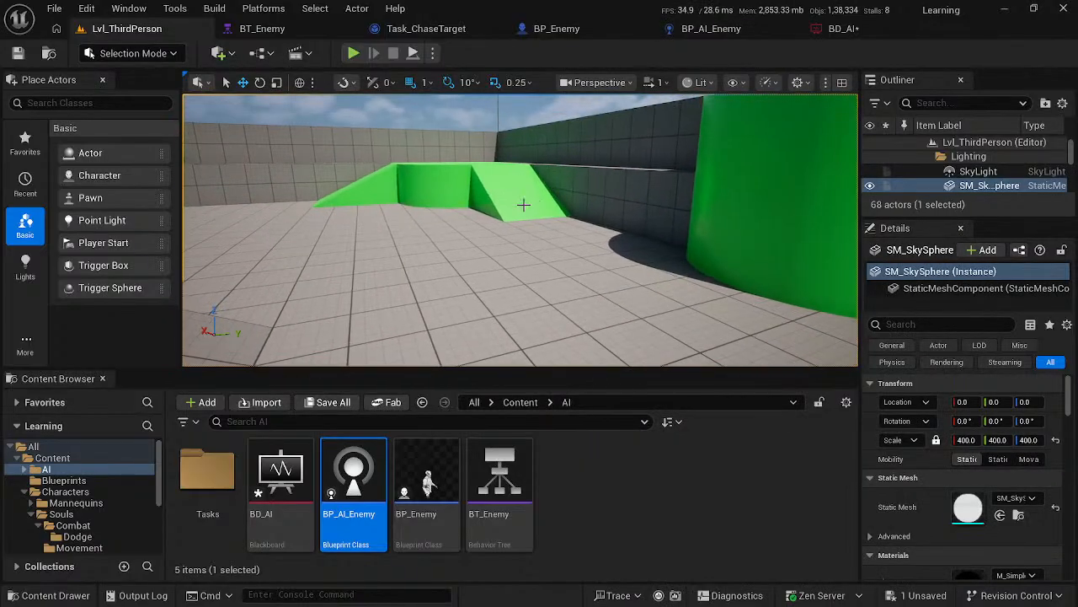
{"action": "left_click", "coordinate": [432, 52]}
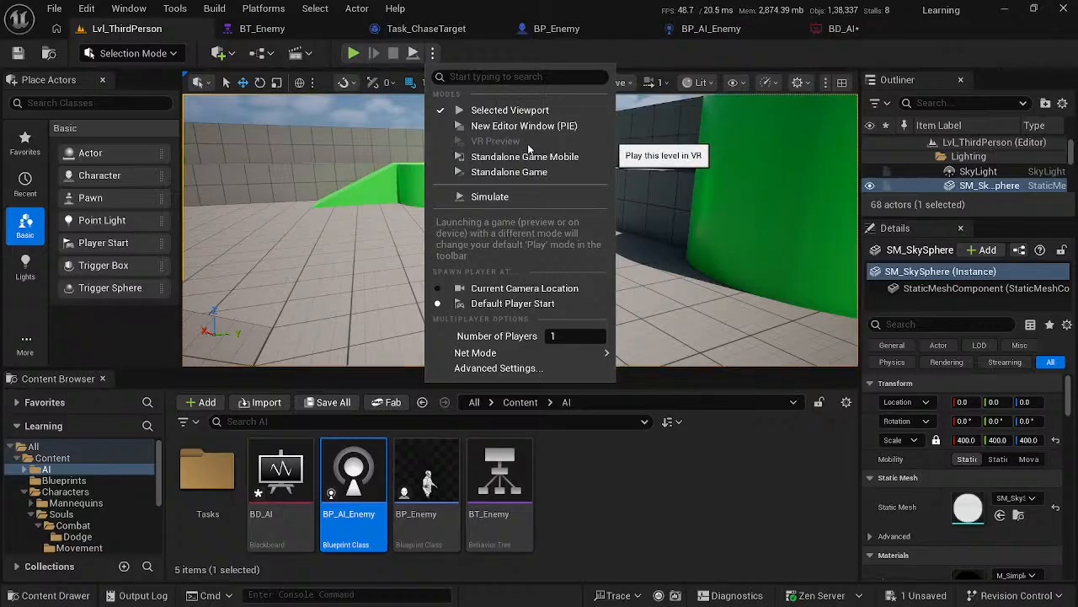
{"action": "left_click", "coordinate": [529, 291]}
- Play the level in the viewport, run the character around the ramps and enemies to test their chasing, and stop the session
{"action": "left_click", "coordinate": [353, 54]}
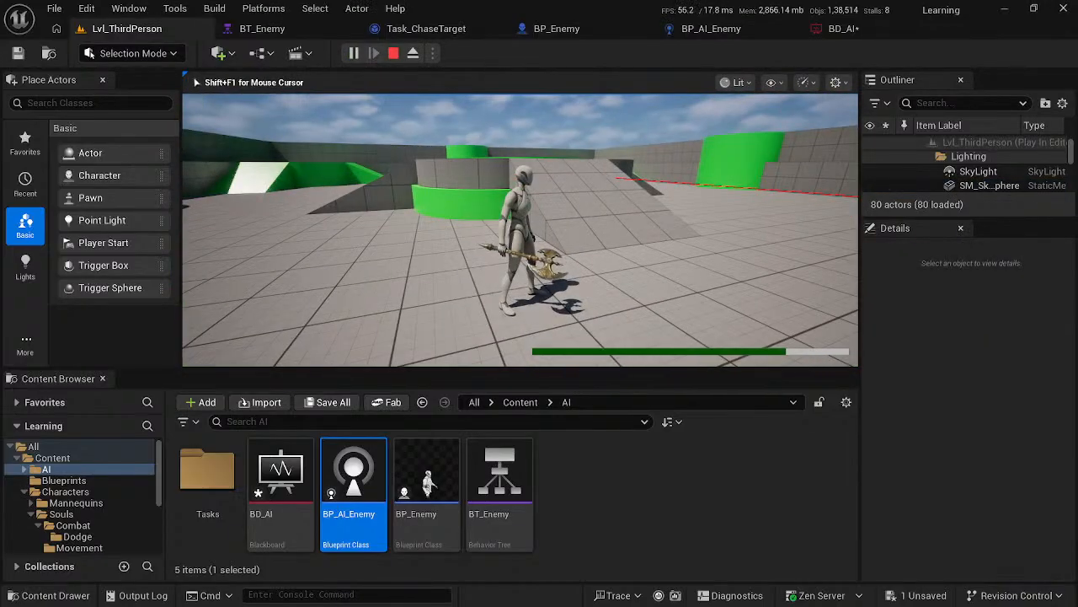
{"action": "key", "text": "w"}
{"action": "key", "text": "w"}
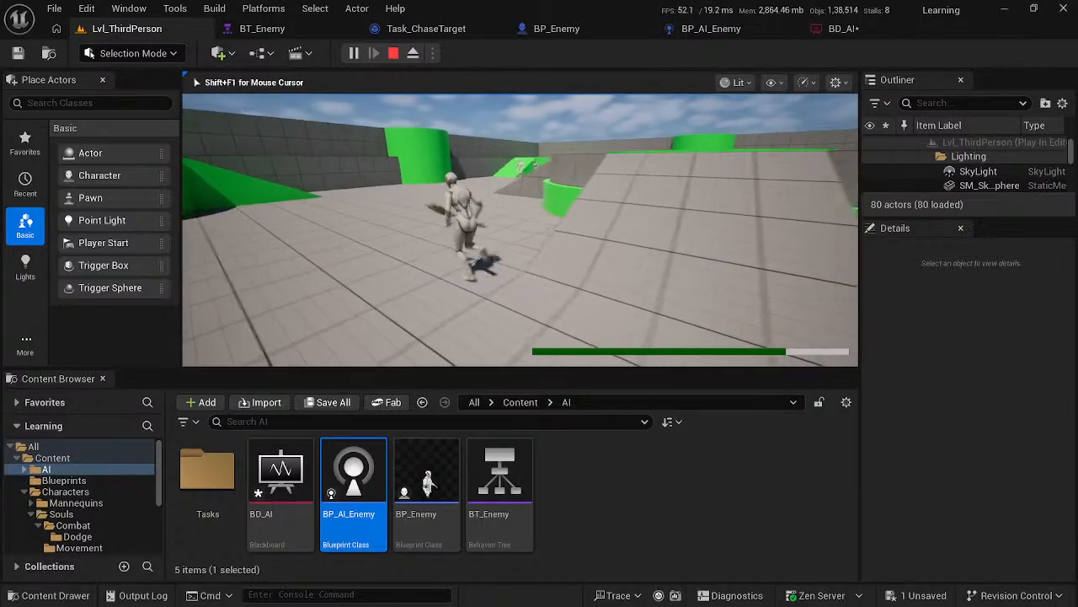
{"action": "key", "text": "d"}
{"action": "key", "text": "d"}
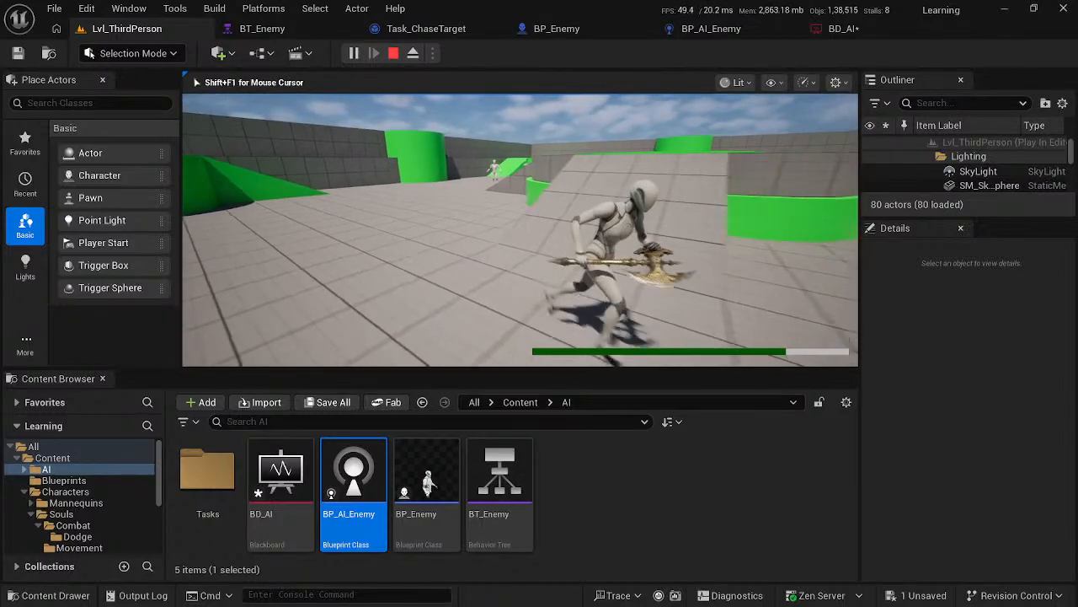
{"action": "key", "text": "d"}
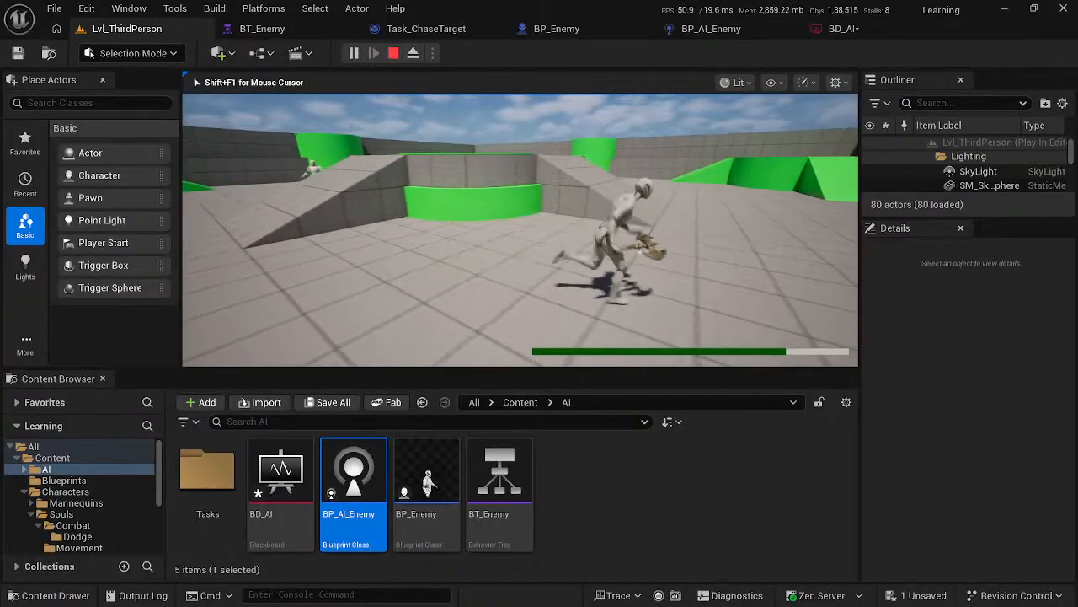
{"action": "key", "text": "w"}
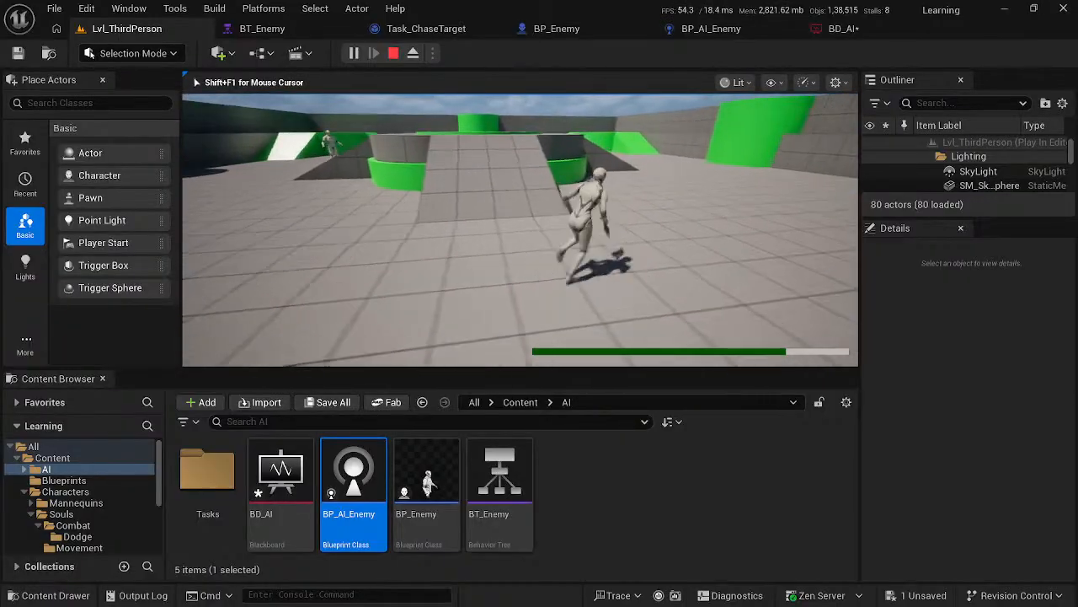
{"action": "key", "text": "e"}
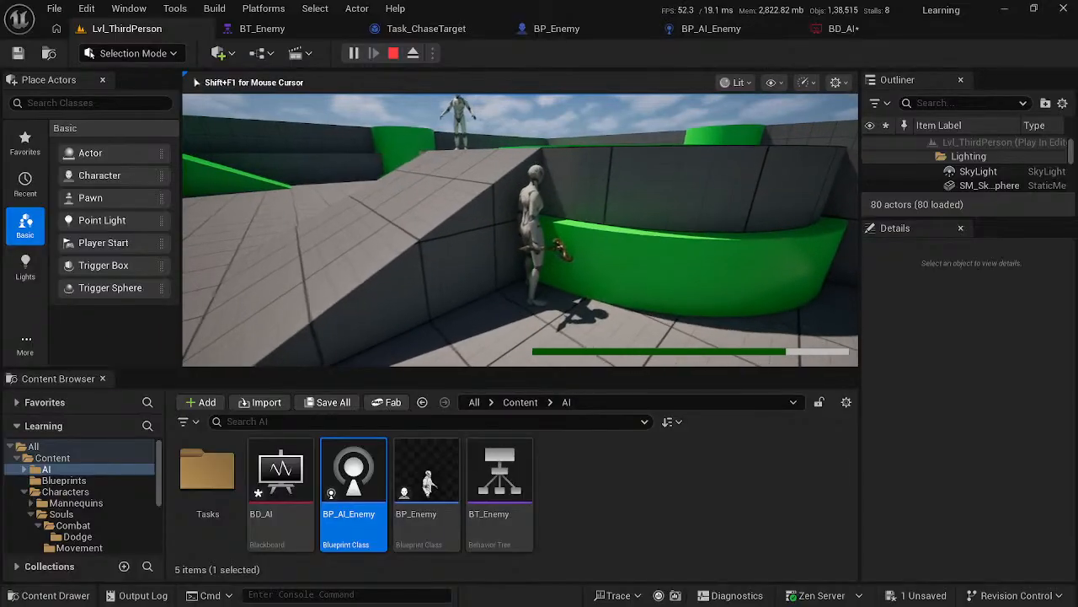
{"action": "key", "text": "s"}
{"action": "key", "text": "d"}
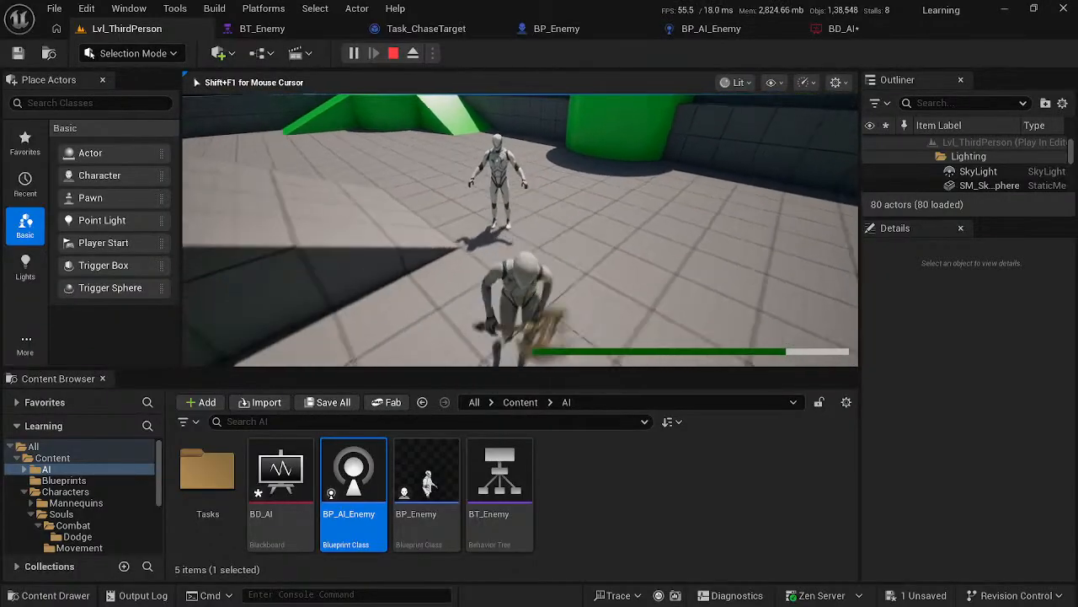
{"action": "key", "text": "s"}
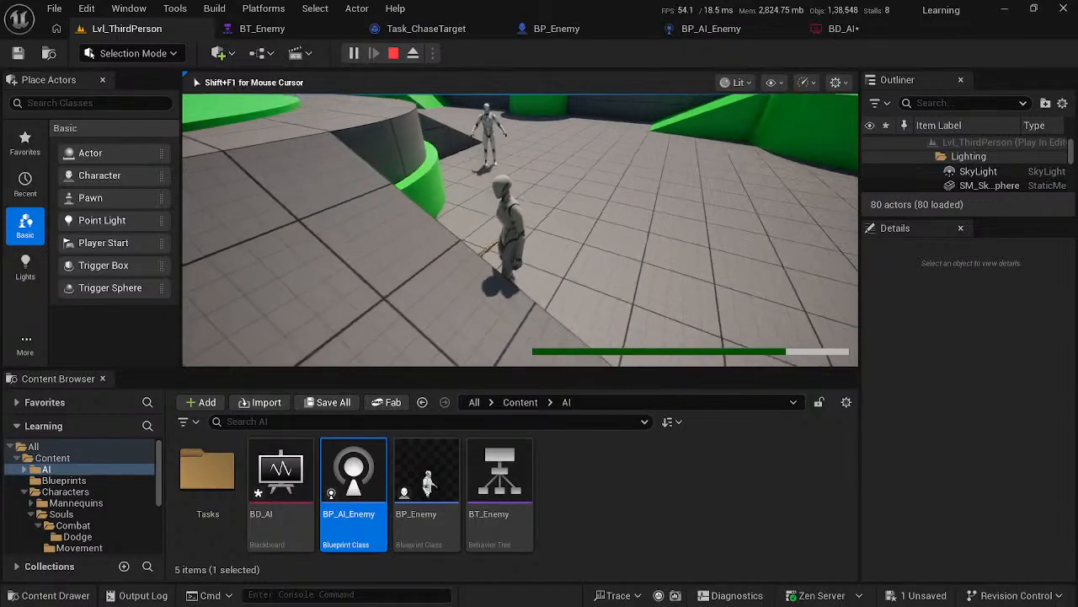
{"action": "key", "text": "s"}
{"action": "key", "text": "a"}
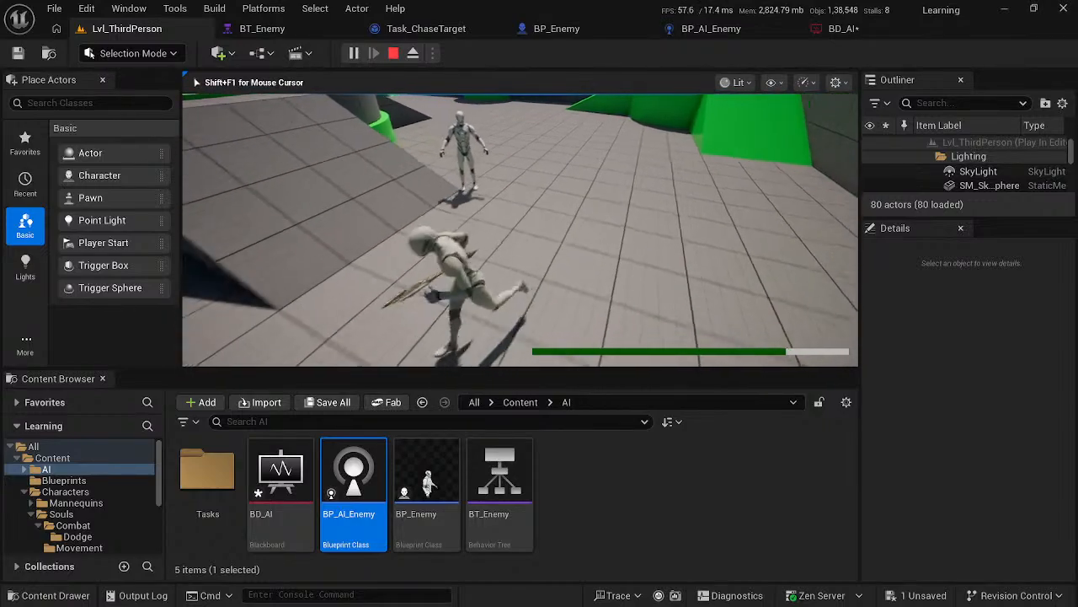
{"action": "key", "text": "a"}
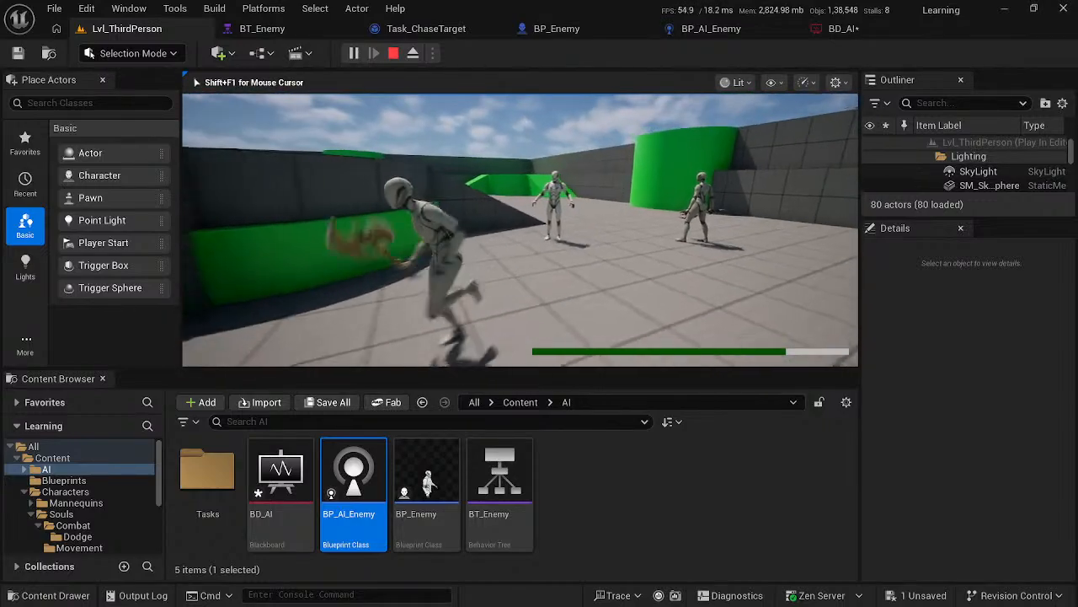
{"action": "key", "text": "a"}
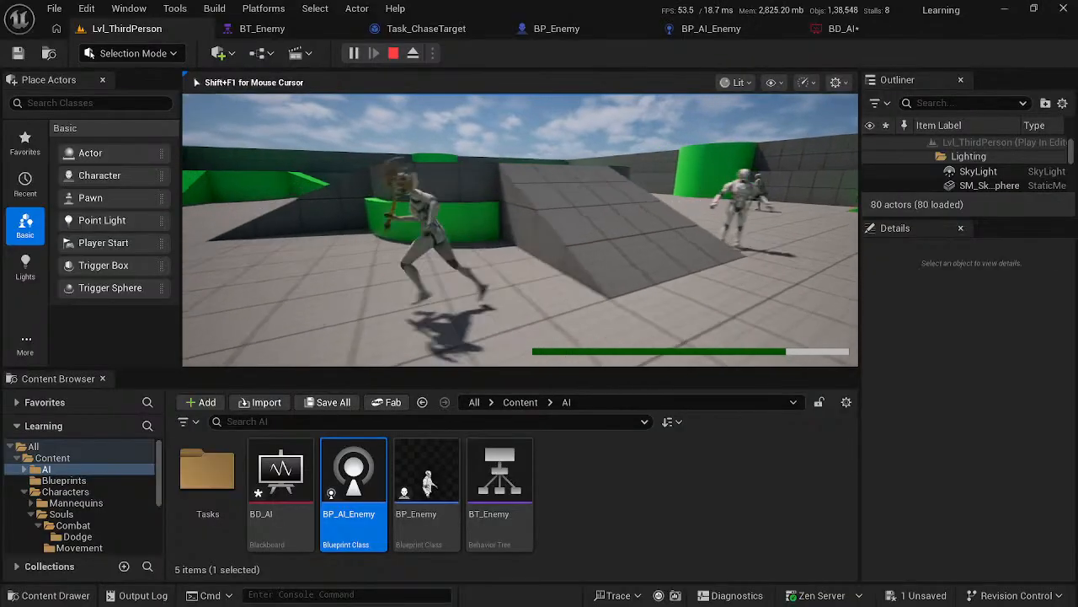
{"action": "key", "text": "w"}
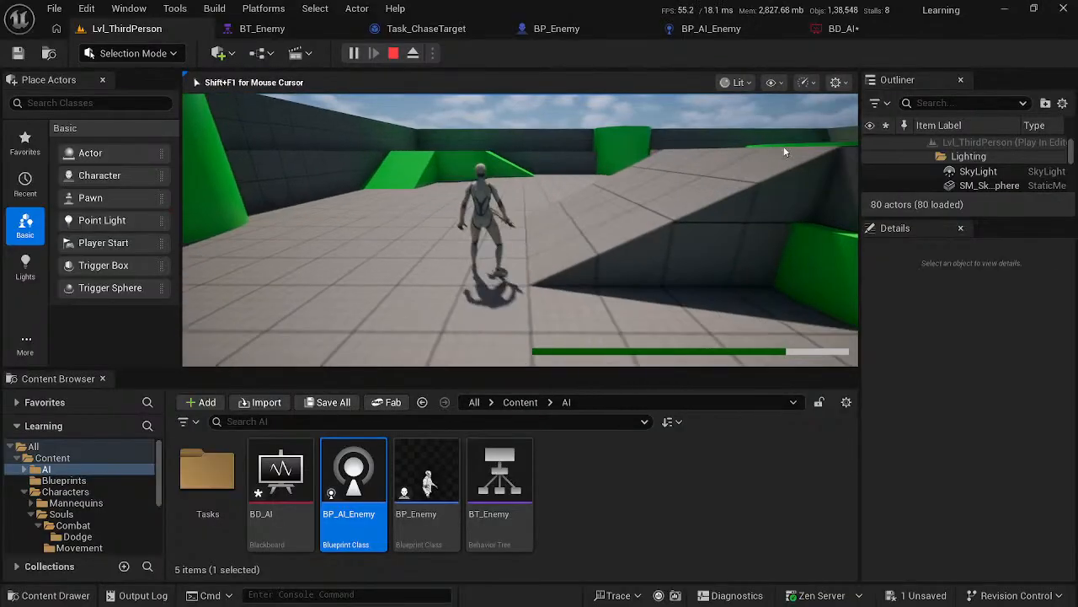
{"action": "key", "text": "Escape"}
- Restore the player's spawn setting to Default Player Start and bring the two enemies back into the level view
{"action": "left_click", "coordinate": [766, 102]}
{"action": "key", "text": "w"}
{"action": "right_click_drag", "start_coordinate": [520, 229], "coordinate": [768, 152]}
{"action": "key", "text": "s"}
{"action": "key", "text": "w"}
{"action": "left_click", "coordinate": [432, 52]}
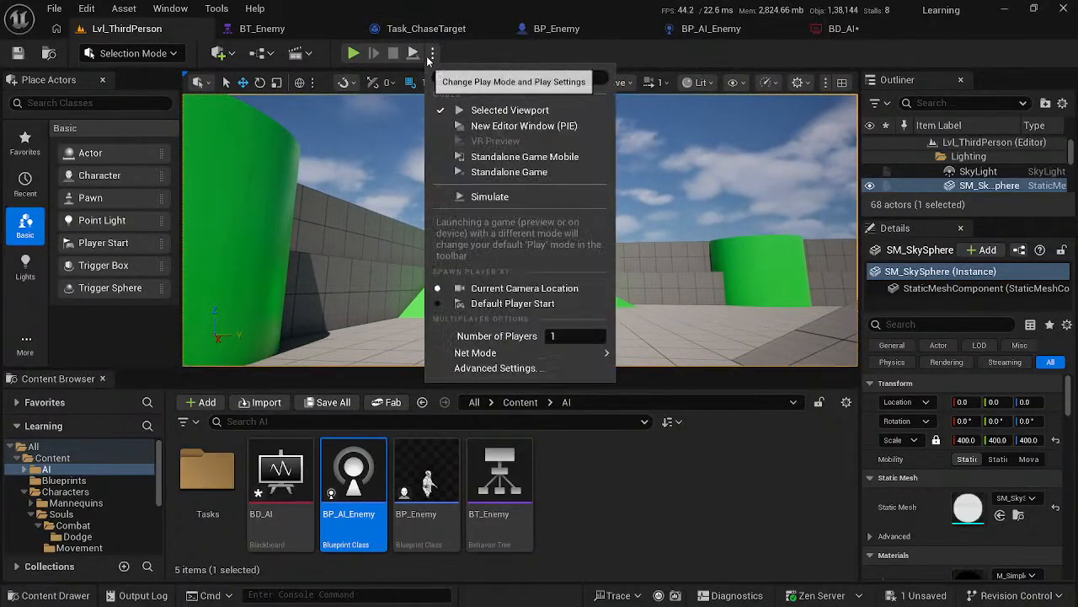
{"action": "left_click", "coordinate": [433, 307]}
{"action": "right_click_drag", "start_coordinate": [512, 268], "coordinate": [590, 270]}
{"action": "key", "text": "w"}
{"action": "key", "text": "s"}
- Resume the course video and watch how a new variable is added in Task_ChaseTarget, returning to the Unreal editor after it
{"action": "key", "text": "alt+Tab"}
{"action": "left_click", "coordinate": [408, 237]}
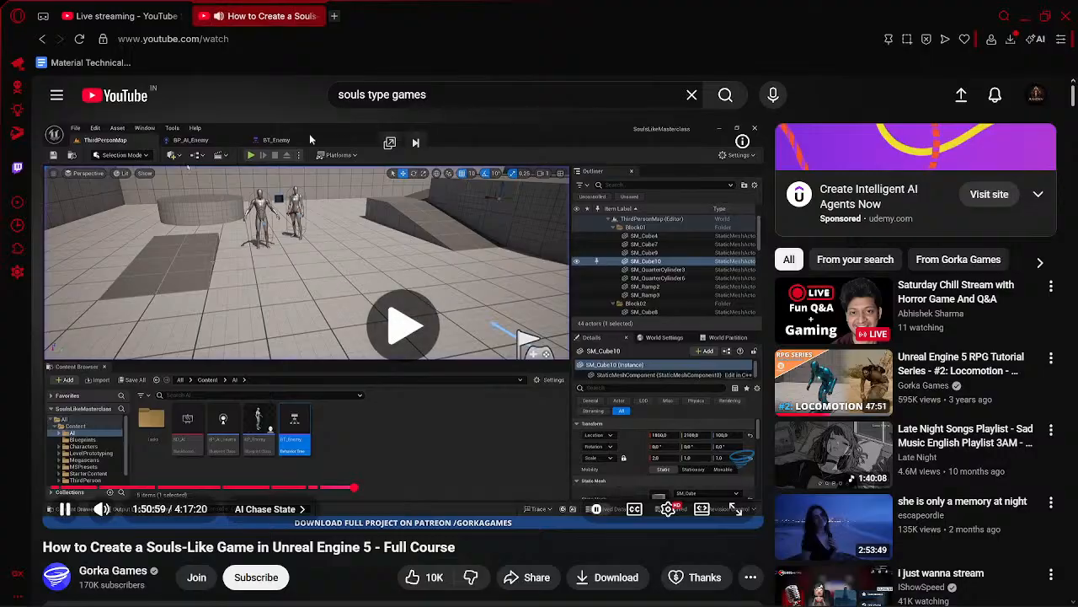
{"action": "left_click", "coordinate": [181, 15]}
{"action": "left_click", "coordinate": [264, 18]}
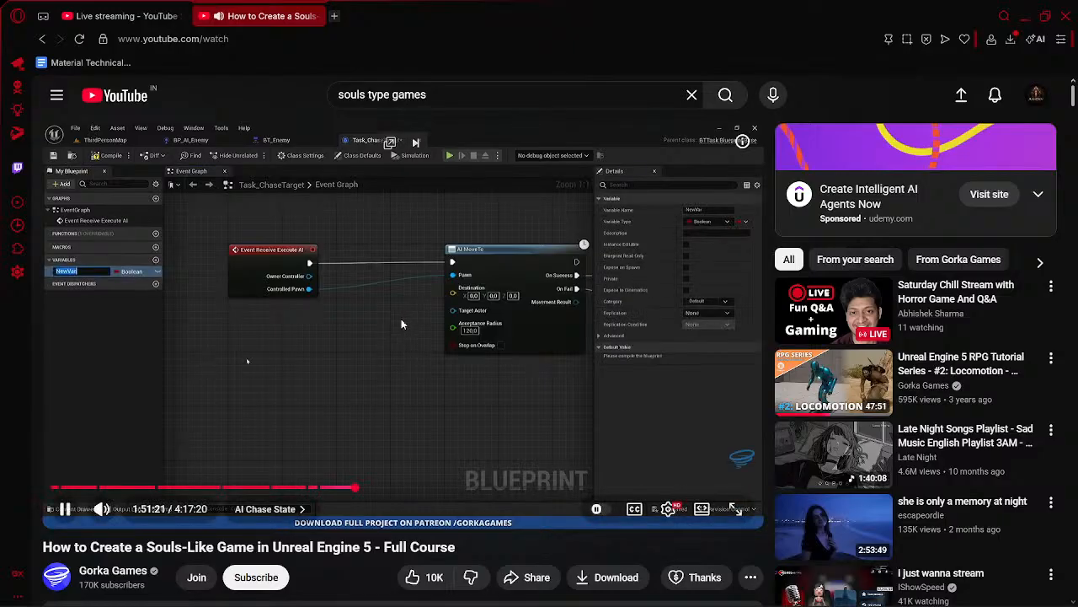
{"action": "left_click", "coordinate": [402, 325]}
{"action": "left_click", "coordinate": [402, 324]}
{"action": "left_click", "coordinate": [207, 279]}
{"action": "key", "text": "alt+Tab"}
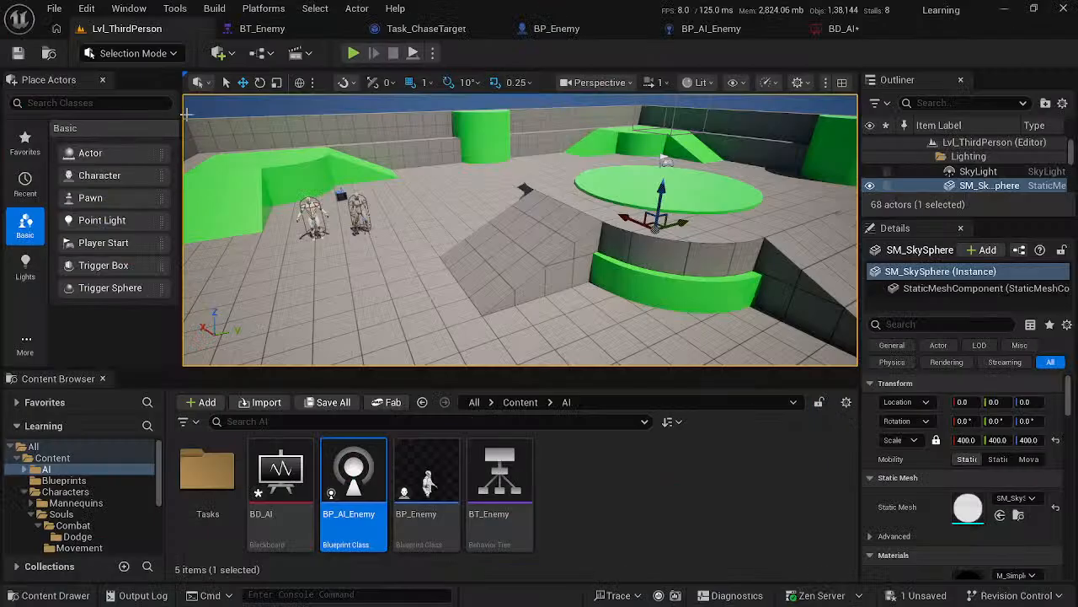
- Open Task_ChaseTarget and delete the value node that feeds AI MoveTo's Target Actor input
{"action": "double_click", "coordinate": [208, 472]}
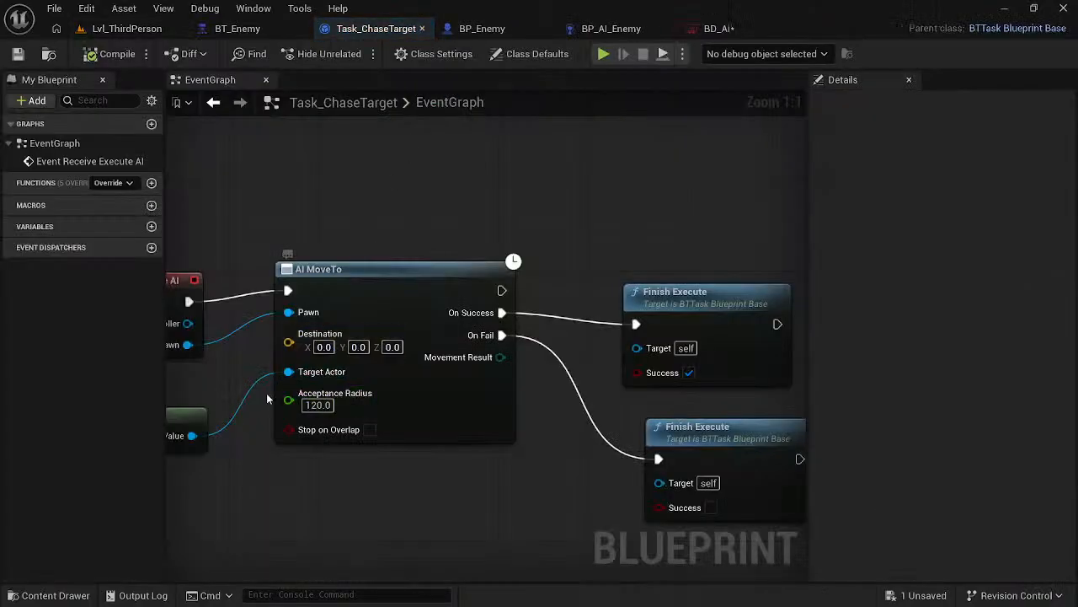
{"action": "left_click", "coordinate": [178, 427]}
{"action": "key", "text": "Delete"}
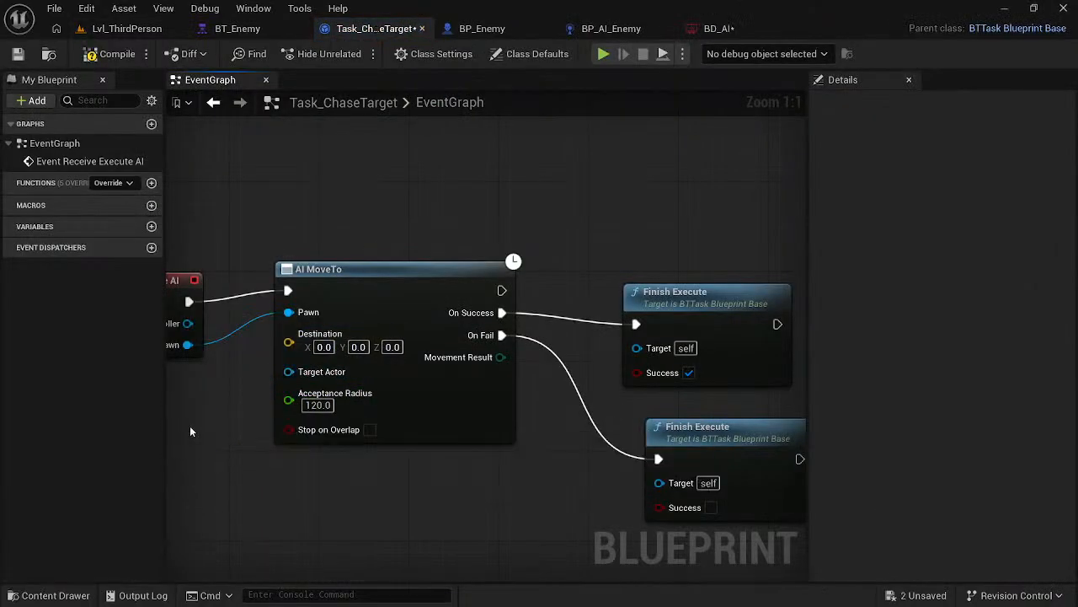
- Add a new variable named targetActor to Task_ChaseTarget
{"action": "right_click_drag", "start_coordinate": [189, 425], "coordinate": [305, 400]}
{"action": "left_click", "coordinate": [152, 226]}
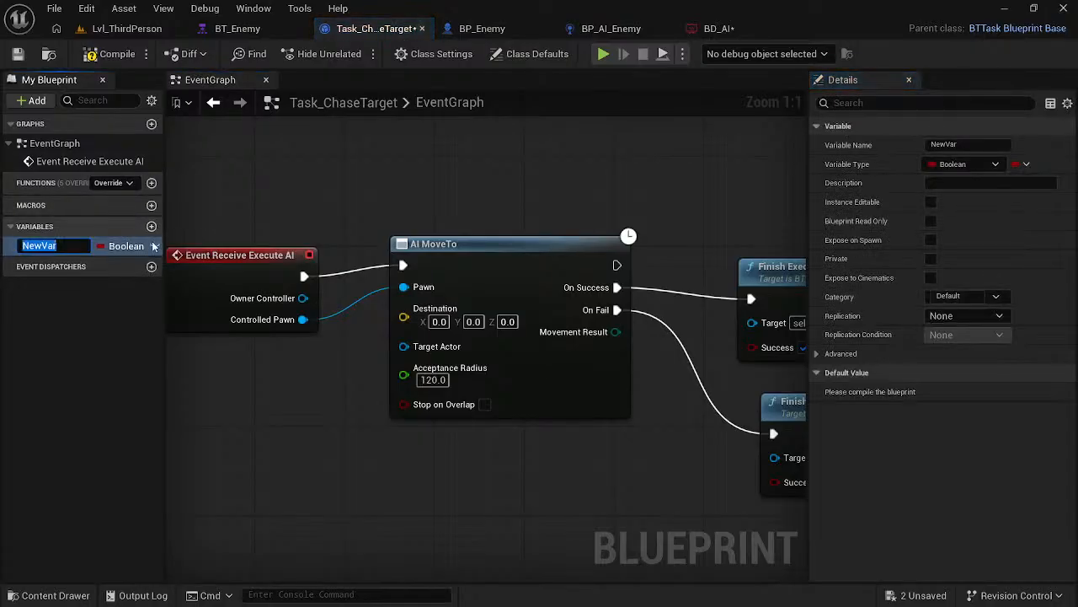
{"action": "type", "text": "targetActor"}
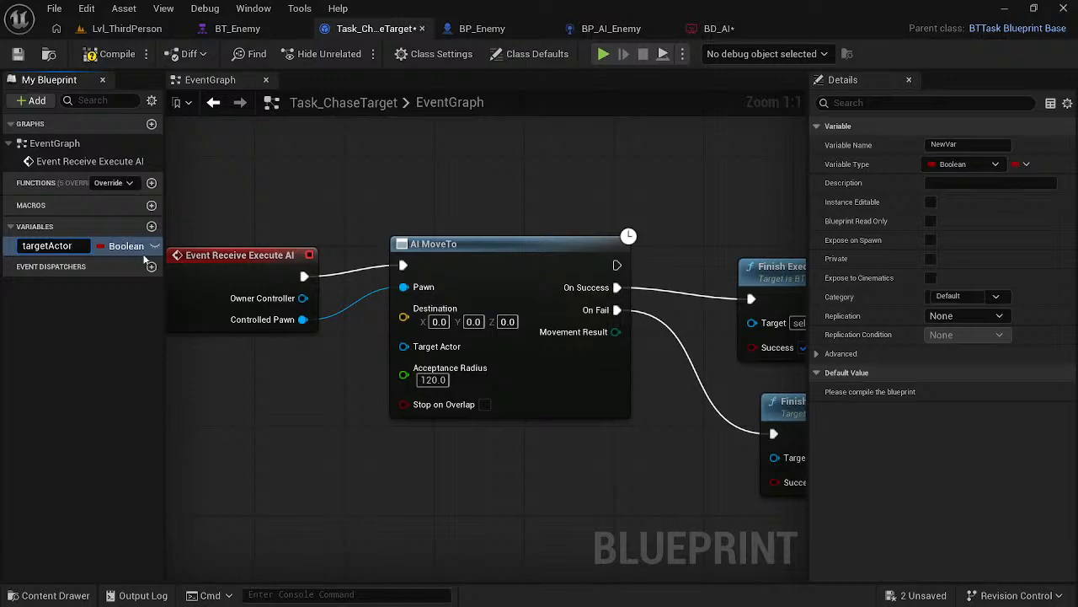
{"action": "key", "text": "Return"}
- Resume the course video in the browser and, back in Unreal, set the targetActor variable's type to Blackboard Key Selector
{"action": "key", "text": "alt+Tab"}
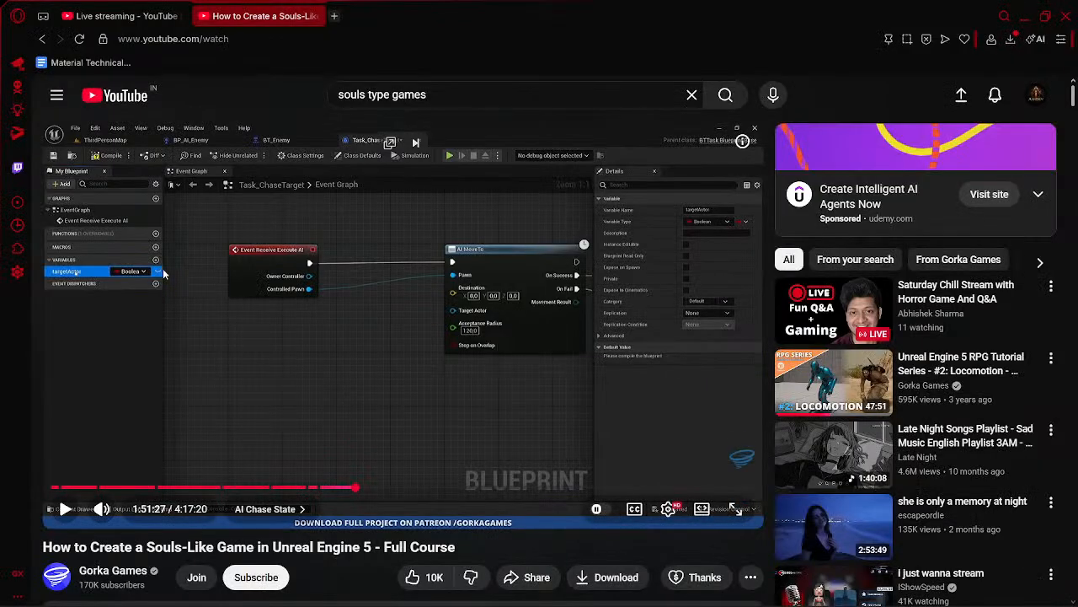
{"action": "left_click", "coordinate": [140, 261]}
{"action": "key", "text": "alt+Tab"}
{"action": "left_click", "coordinate": [105, 246]}
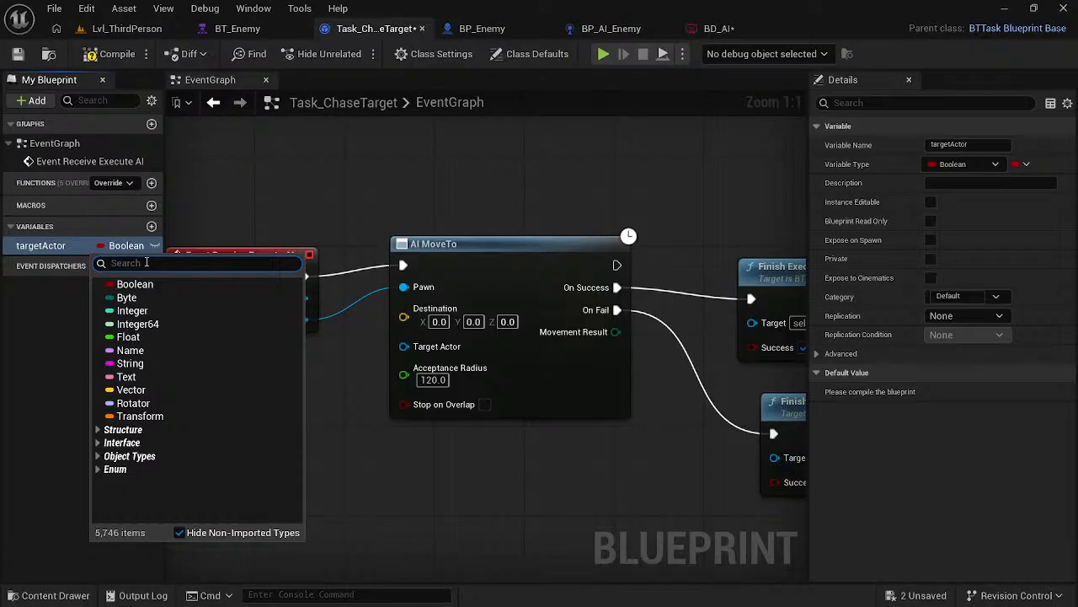
{"action": "type", "text": "bal"}
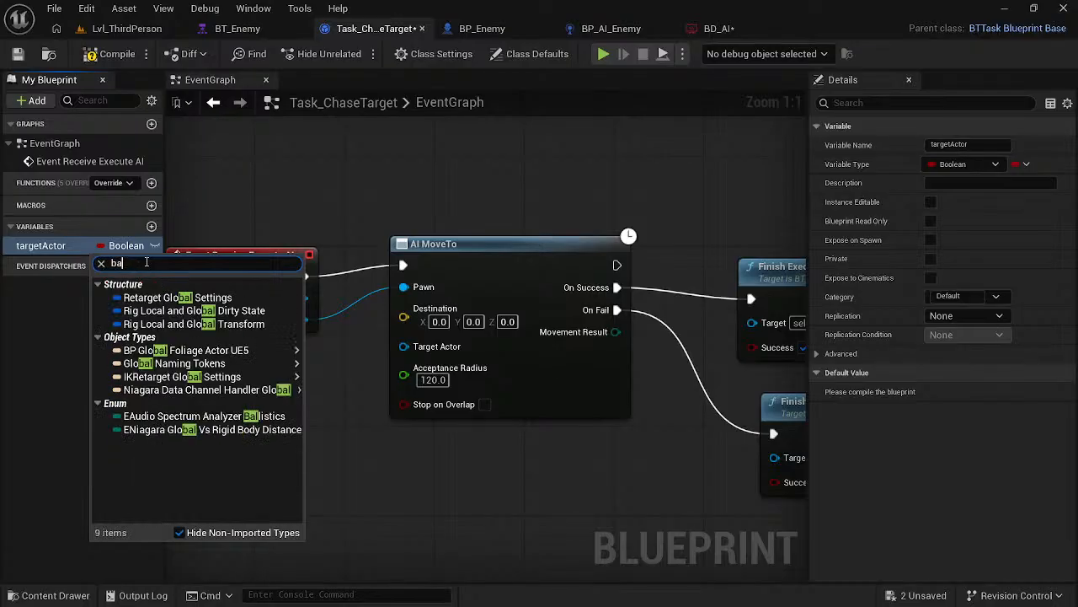
{"action": "type", "text": "a"}
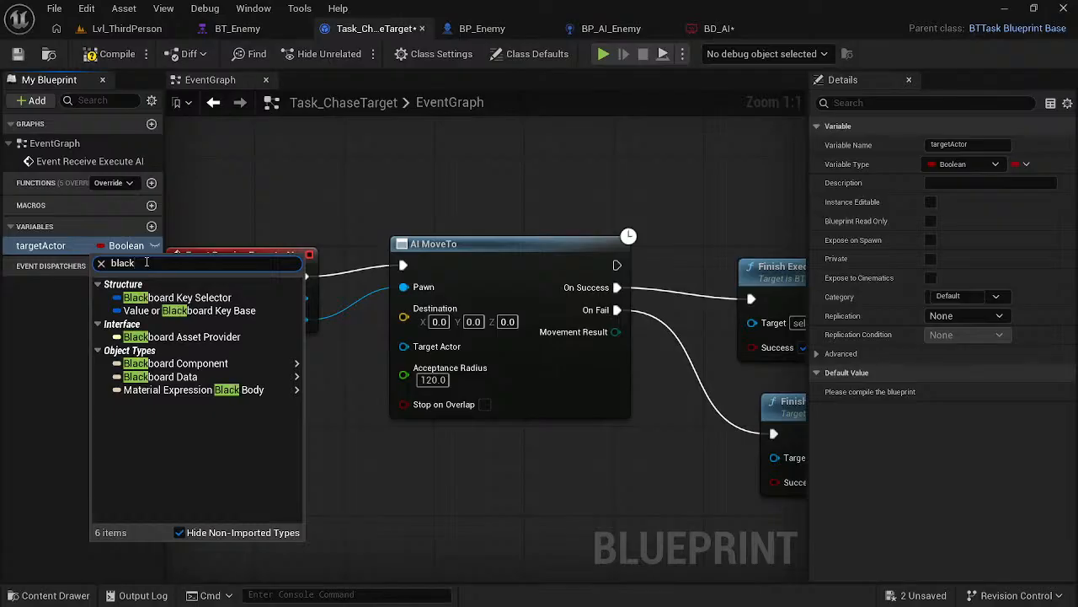
{"action": "left_click", "coordinate": [158, 300]}
- Glance at the course video and place a Get targetActor node in the graph below Event Receive Execute AI
{"action": "key", "text": "alt+Tab"}
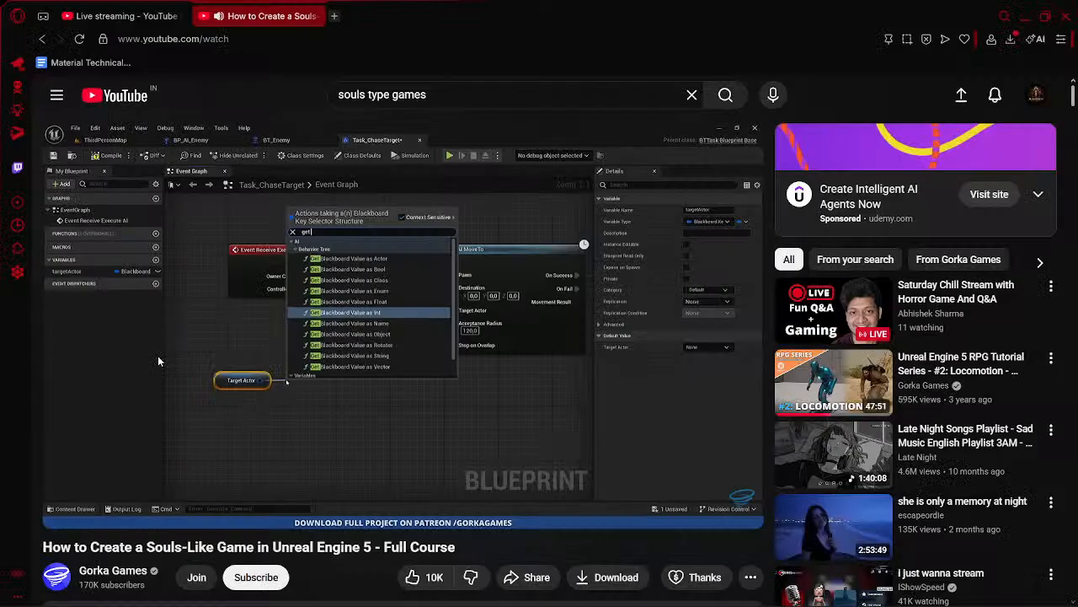
{"action": "key", "text": "alt+Tab"}
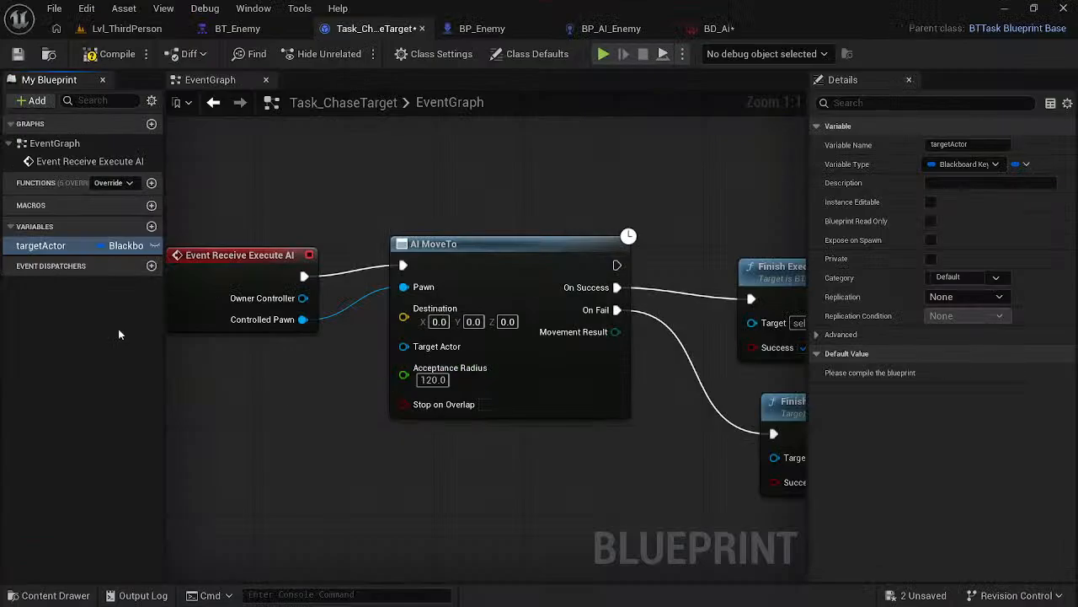
{"action": "left_click_drag", "start_coordinate": [46, 245], "coordinate": [224, 387]}
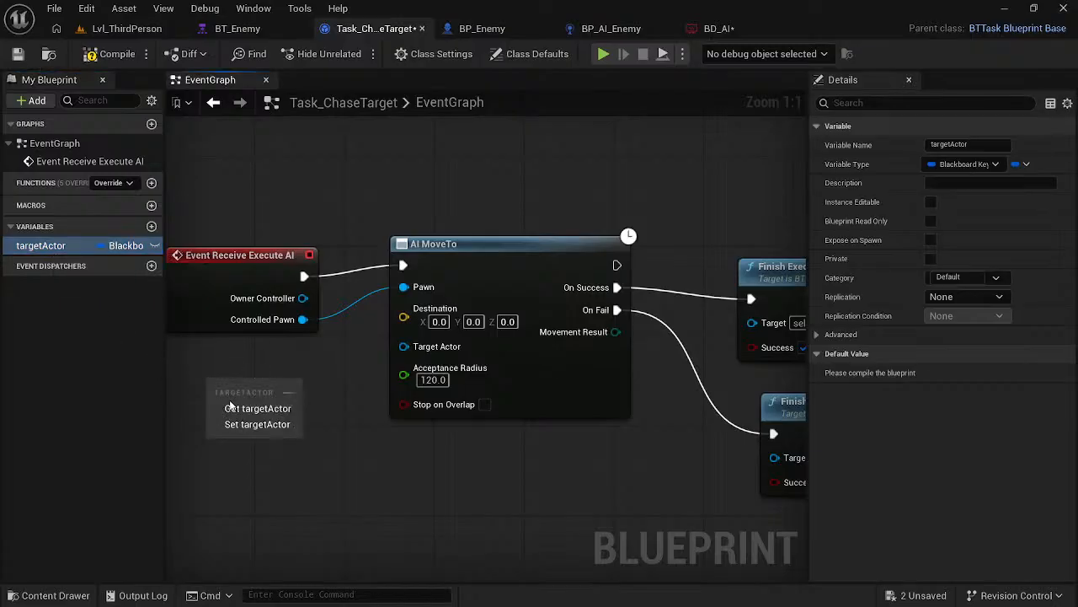
{"action": "left_click", "coordinate": [257, 408]}
- Pause the course video, add a Get Blackboard Value as Object node fed by Target Actor, and arrange both below the event node
{"action": "key", "text": "alt+Tab"}
{"action": "left_click", "coordinate": [426, 387]}
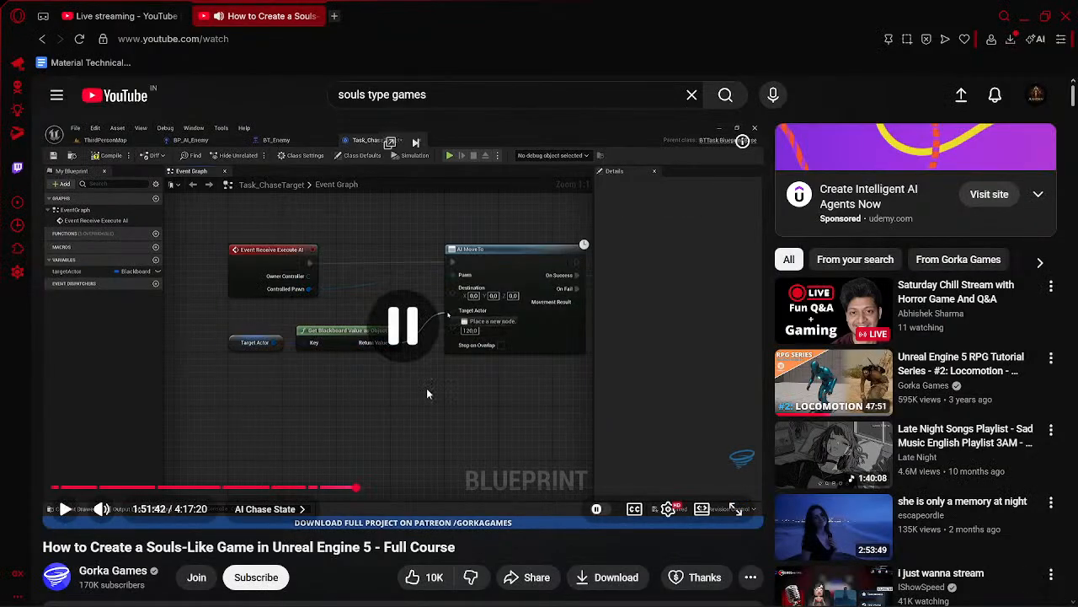
{"action": "key", "text": "alt+Tab"}
{"action": "left_click_drag", "start_coordinate": [274, 382], "coordinate": [279, 415]}
{"action": "type", "text": "get"}
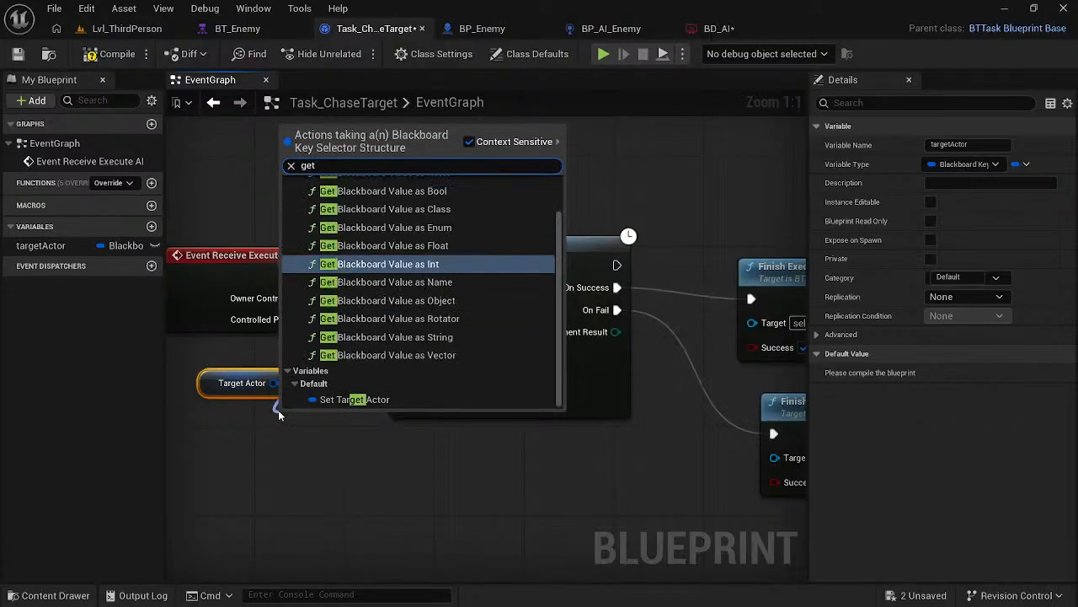
{"action": "key", "text": "Down"}
{"action": "key", "text": "Down"}
{"action": "key", "text": "Return"}
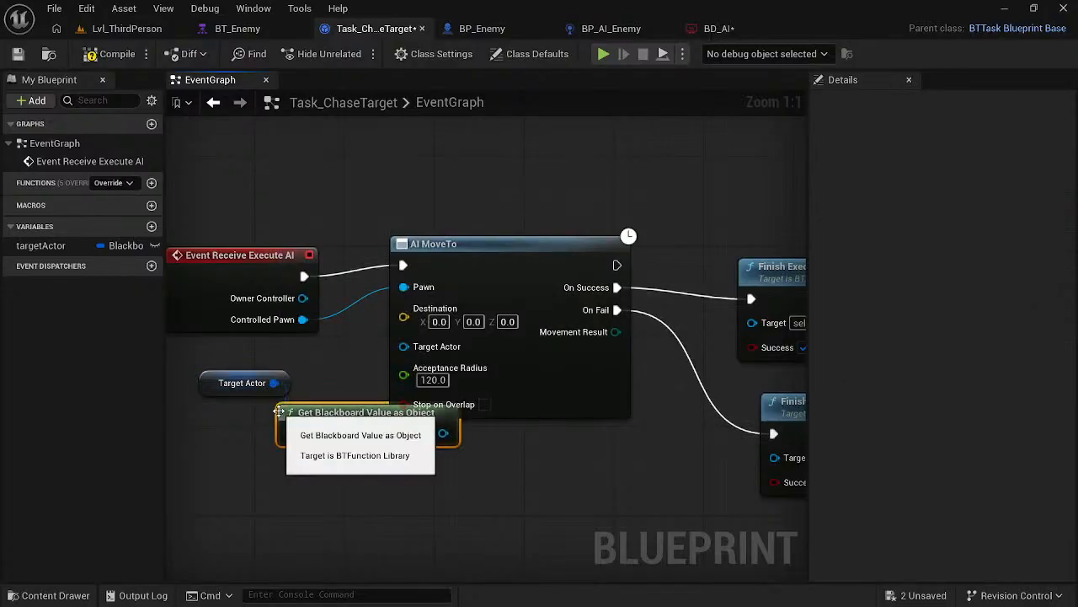
{"action": "left_click_drag", "start_coordinate": [210, 381], "coordinate": [172, 393]}
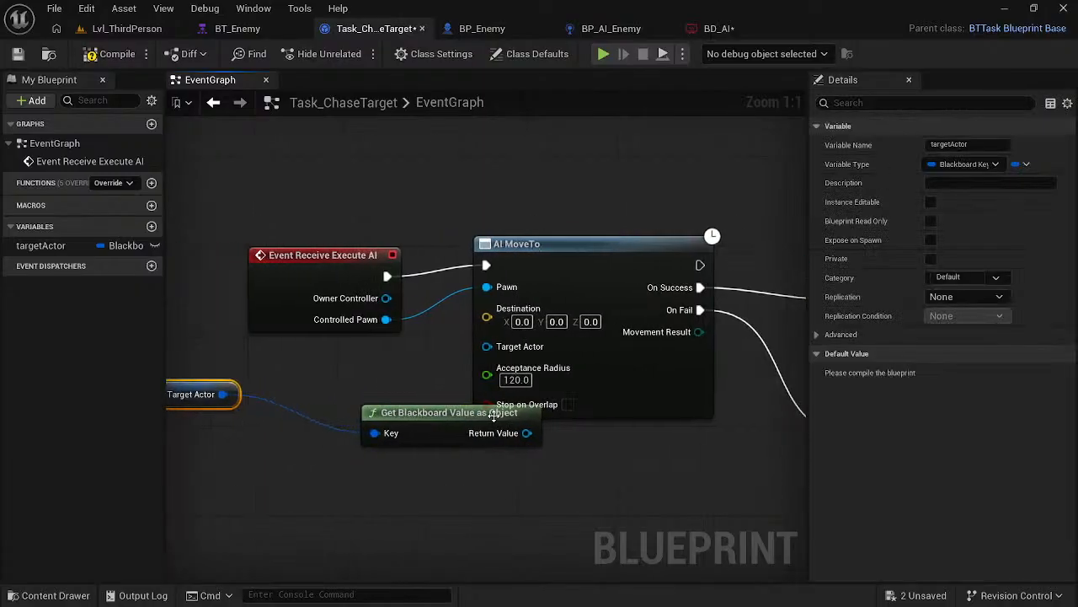
{"action": "left_click_drag", "start_coordinate": [458, 417], "coordinate": [354, 384]}
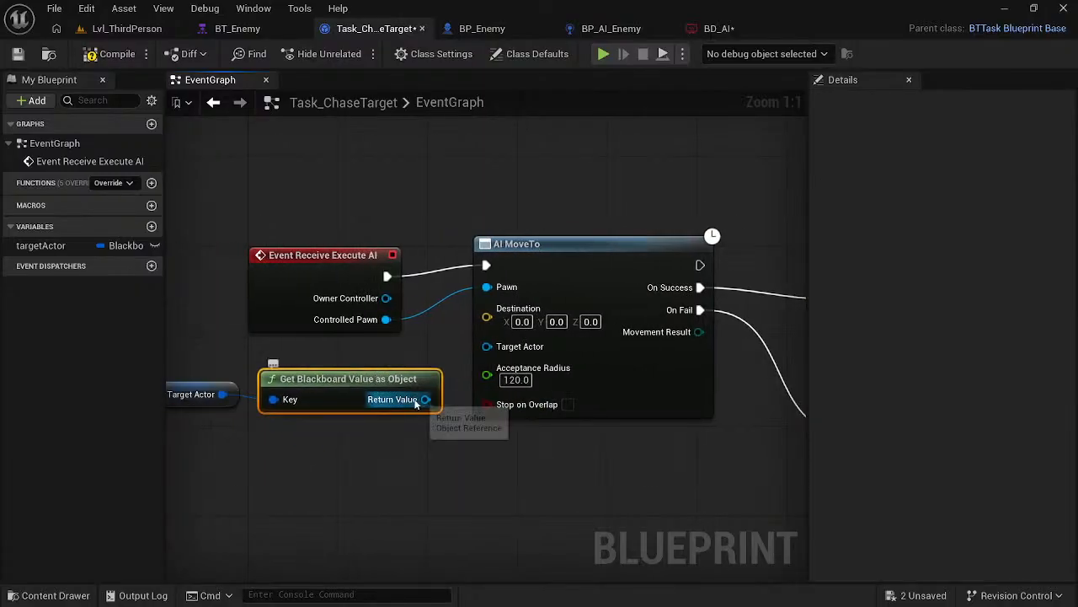
- Try to connect Get Blackboard Value as Object's return value directly to AI MoveTo's Target Actor input
{"action": "left_click_drag", "start_coordinate": [425, 400], "coordinate": [474, 360]}
{"action": "left_click", "coordinate": [465, 466]}
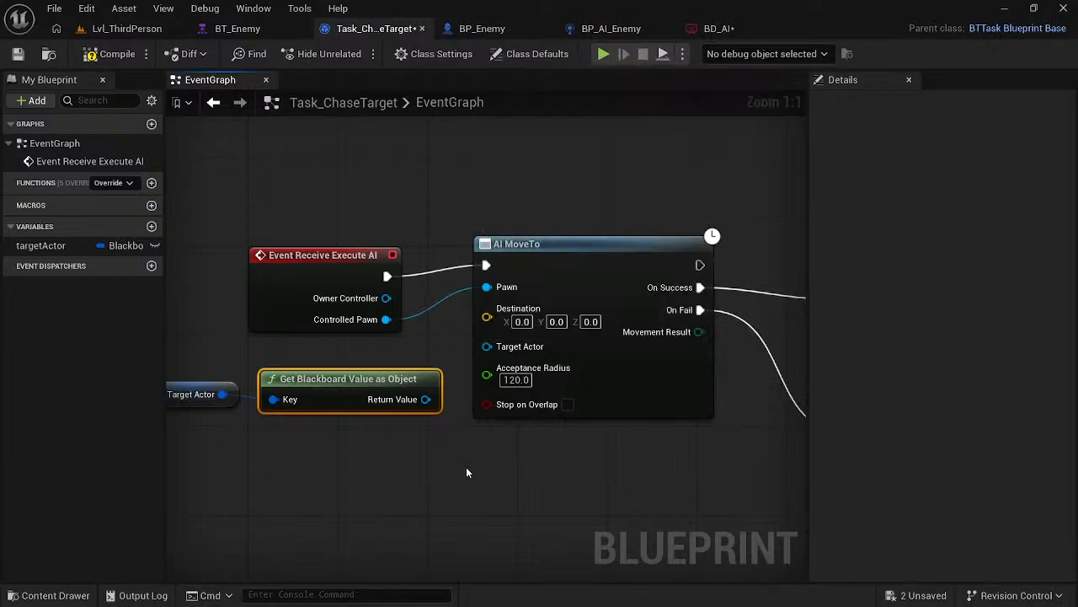
{"action": "left_click_drag", "start_coordinate": [426, 398], "coordinate": [495, 352]}
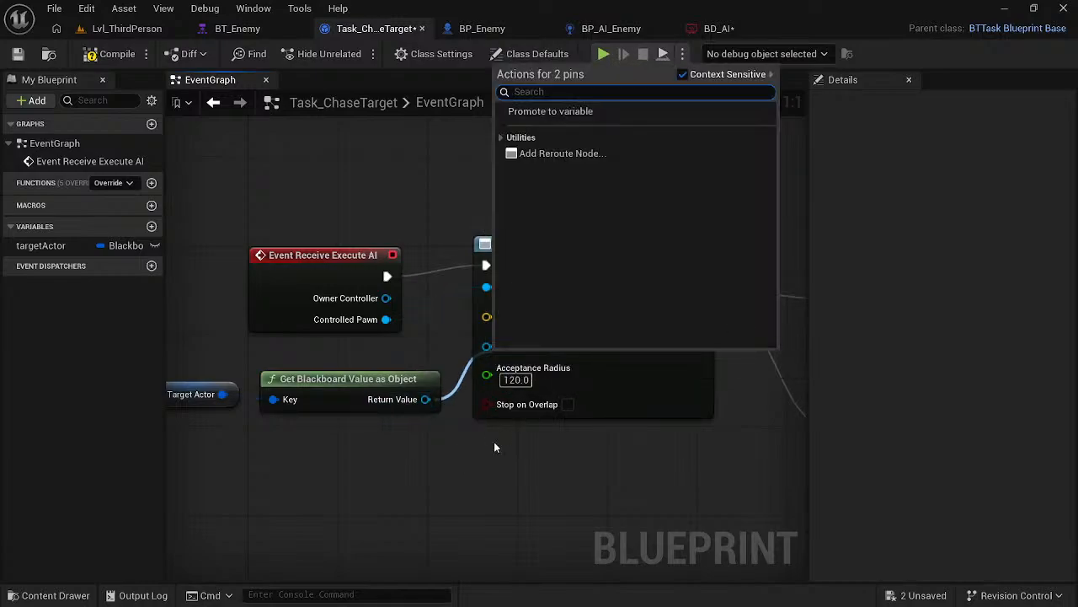
{"action": "left_click", "coordinate": [393, 471]}
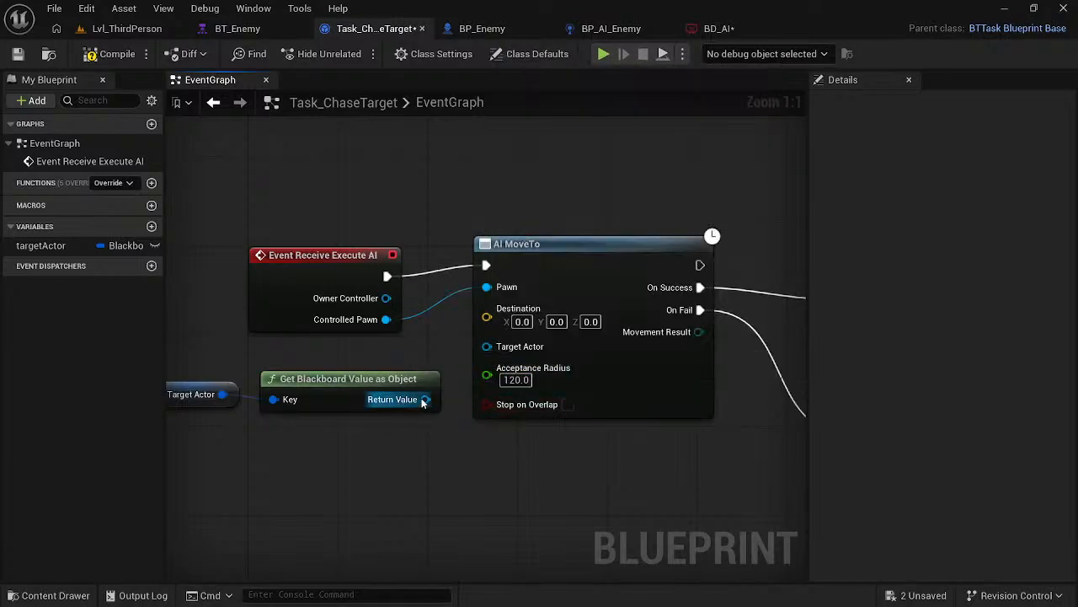
{"action": "left_click_drag", "start_coordinate": [426, 399], "coordinate": [487, 348]}
{"action": "left_click", "coordinate": [452, 495]}
- Switch to the course video and watch how a Cast To Actor node is wired between the event and AI MoveTo
{"action": "key", "text": "alt+Tab"}
{"action": "left_click", "coordinate": [438, 416]}
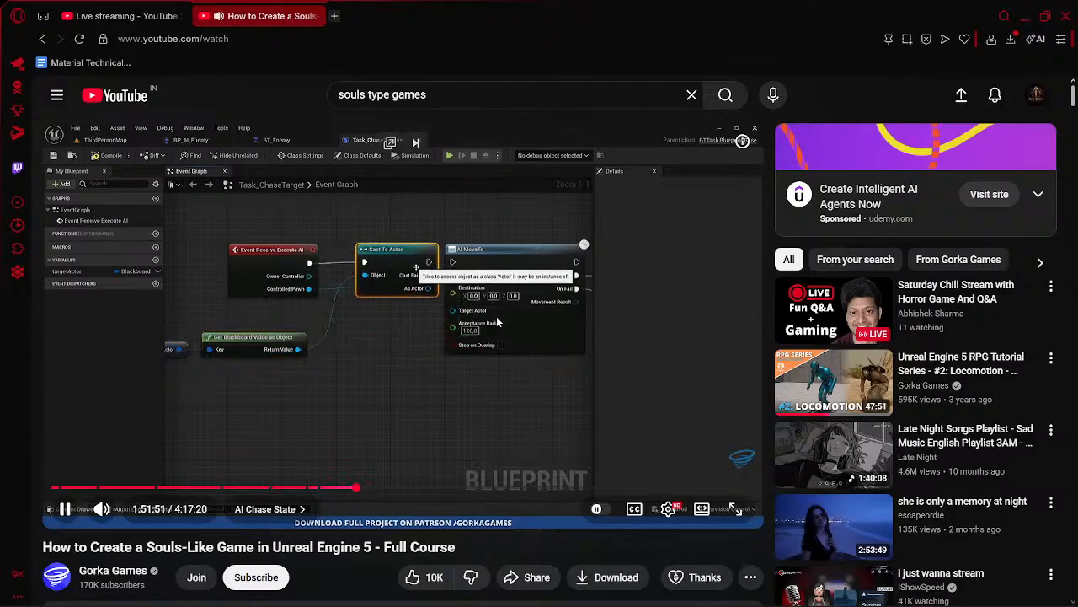
{"action": "left_click", "coordinate": [479, 334]}
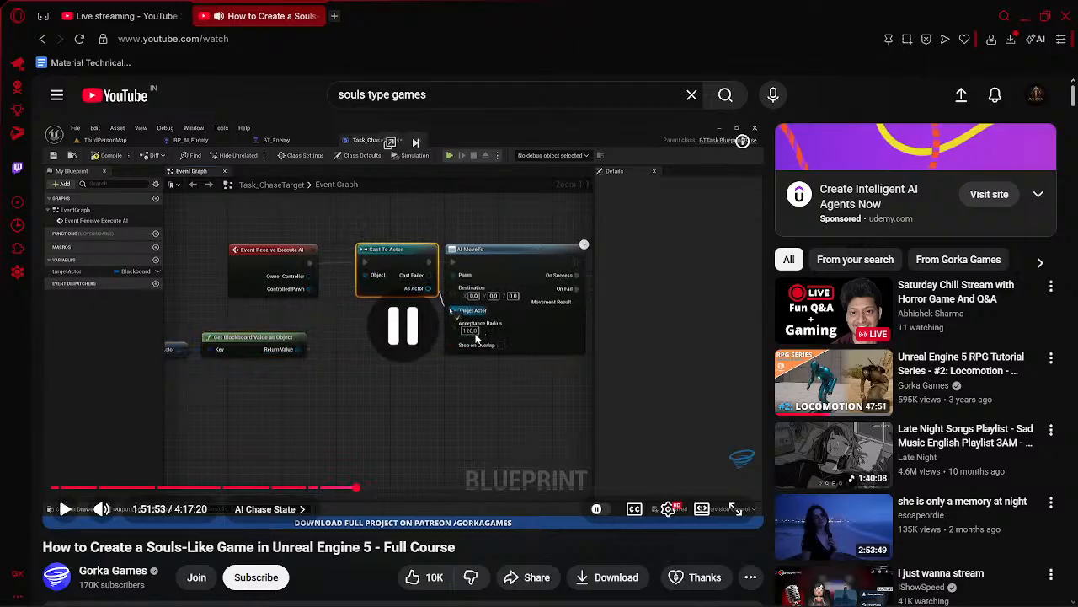
{"action": "left_click", "coordinate": [446, 367]}
{"action": "left_click", "coordinate": [473, 419]}
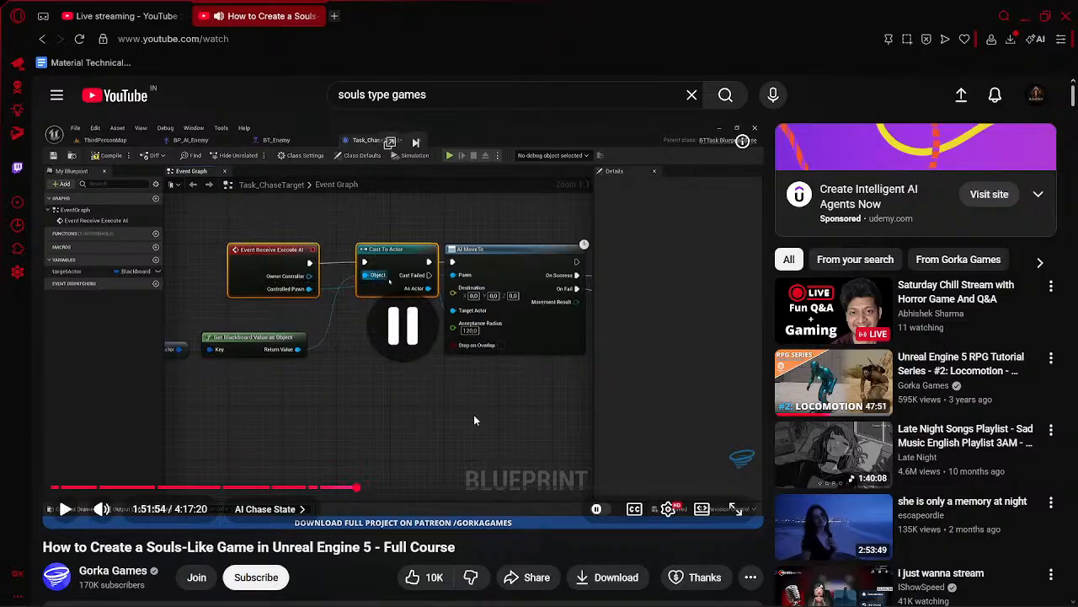
- Return to Unreal and move the event, Target Actor and Get Blackboard Value nodes away from AI MoveTo to make room
{"action": "key", "text": "alt+Tab"}
{"action": "mouse_move", "coordinate": [310, 381]}
{"action": "left_mouse_down"}
{"action": "mouse_move", "coordinate": [246, 380]}
{"action": "mouse_move", "coordinate": [296, 371]}
{"action": "left_mouse_up"}
{"action": "left_click_drag", "start_coordinate": [187, 387], "coordinate": [147, 419]}
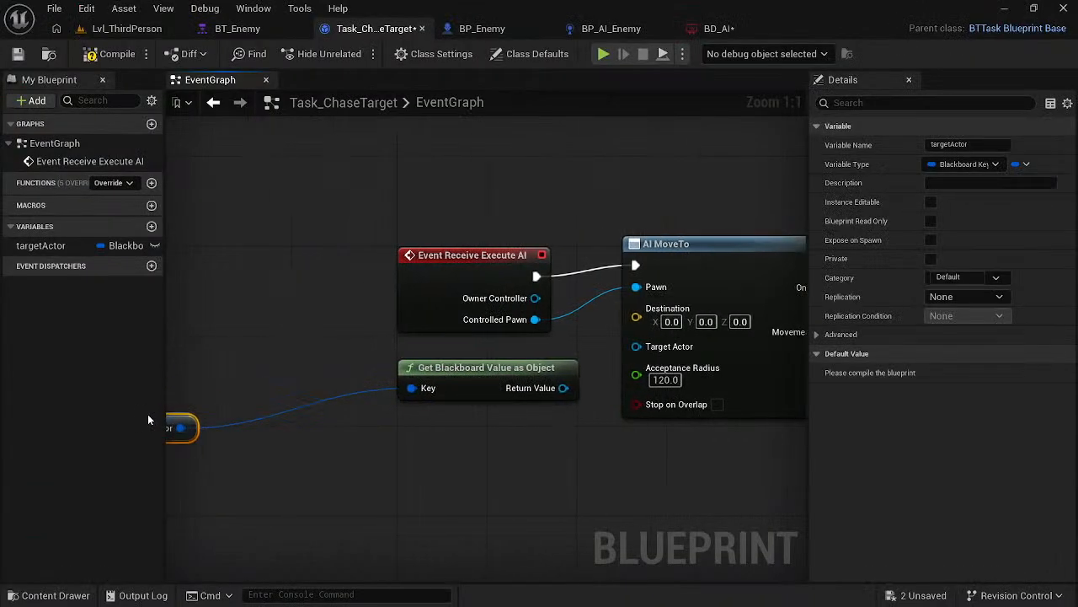
{"action": "left_click_drag", "start_coordinate": [497, 260], "coordinate": [320, 241]}
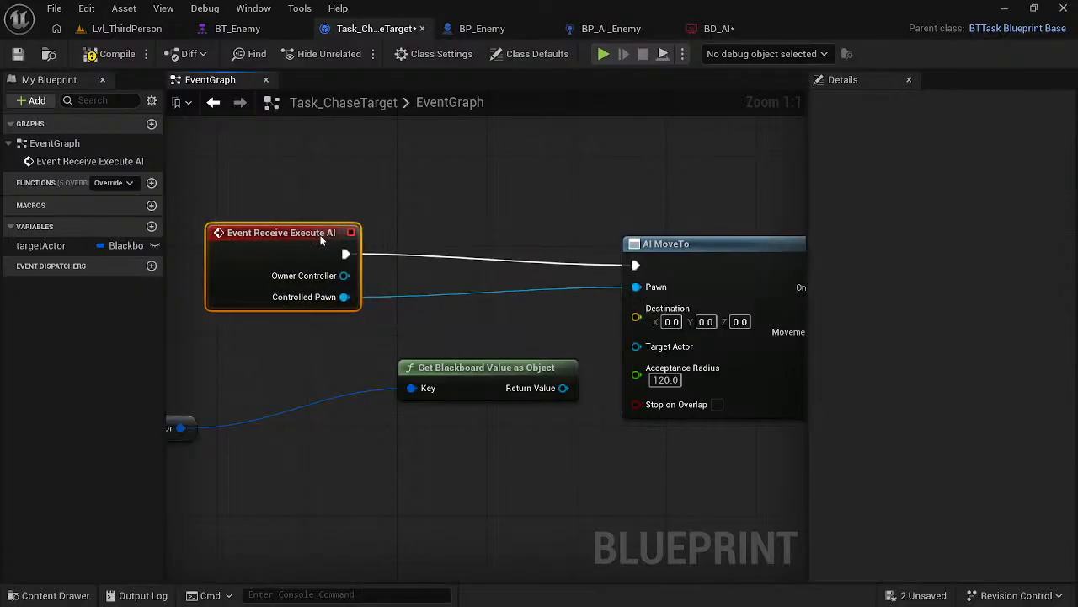
{"action": "left_click_drag", "start_coordinate": [479, 367], "coordinate": [308, 401]}
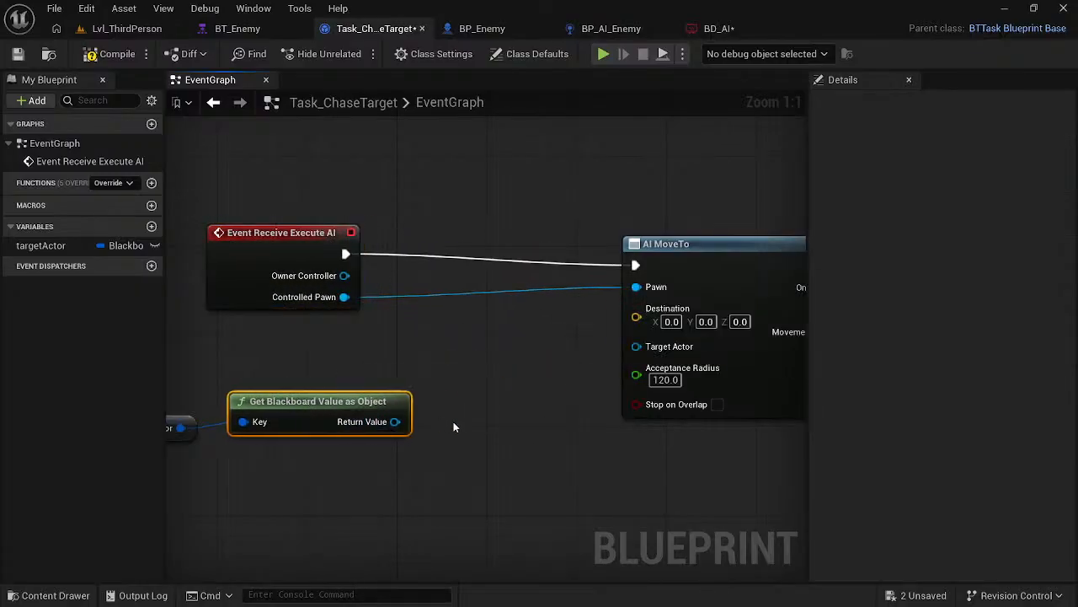
- Add a Cast To Actor node from the blackboard object's return value and place it between Event Receive Execute AI and AI MoveTo
{"action": "left_click_drag", "start_coordinate": [395, 421], "coordinate": [408, 382]}
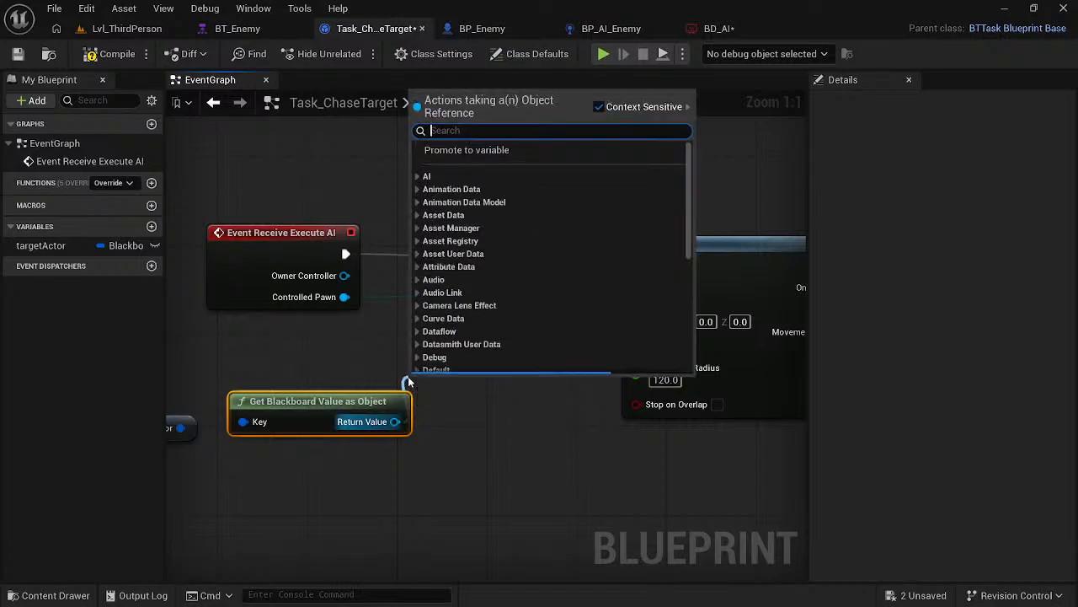
{"action": "type", "text": "cast to"}
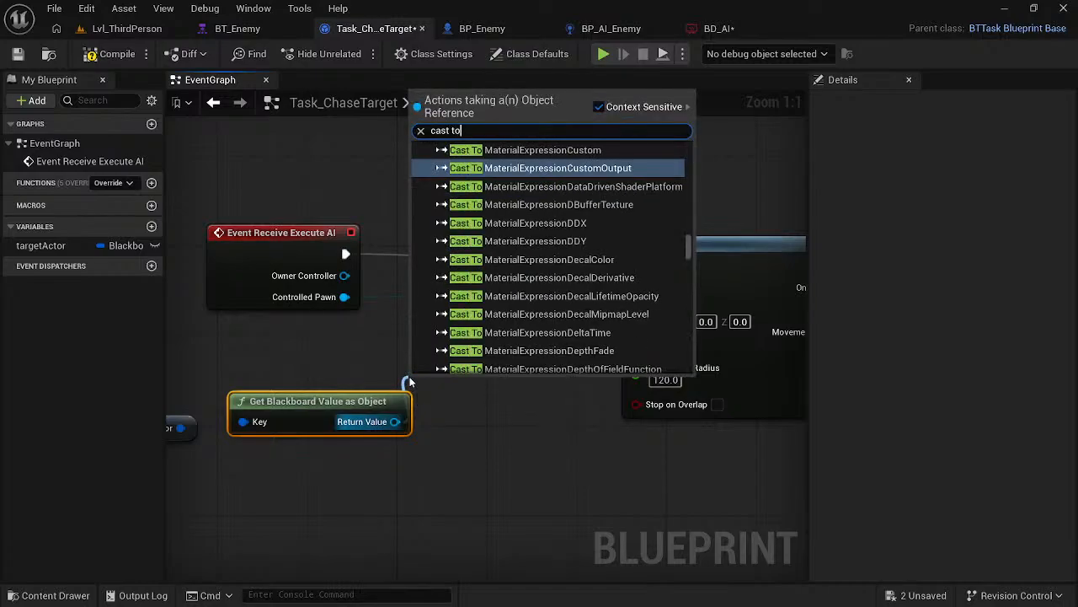
{"action": "type", "text": " ac"}
{"action": "key", "text": "Return"}
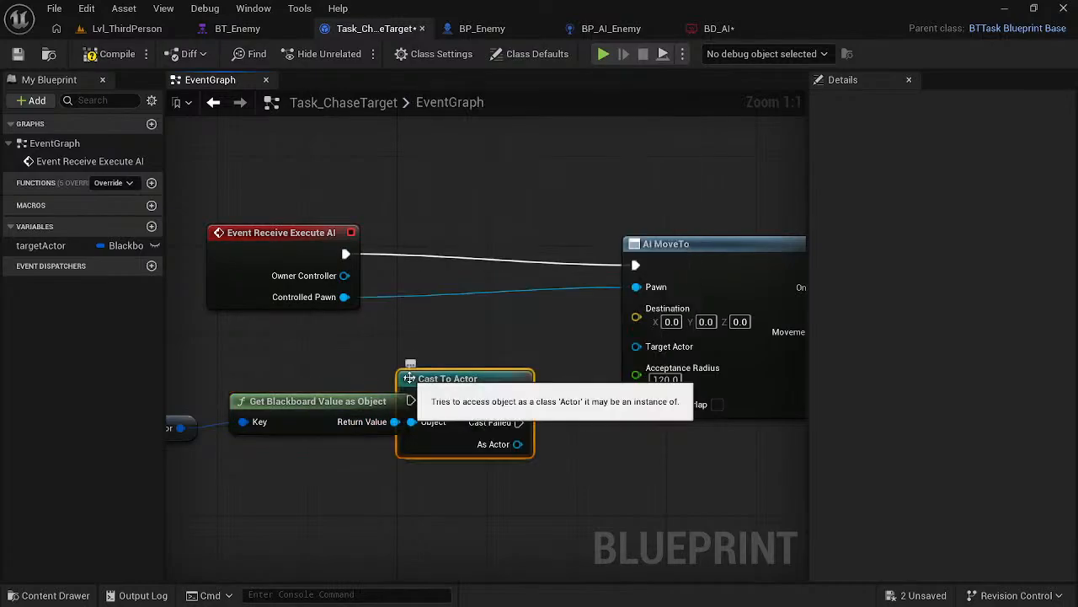
{"action": "left_click_drag", "start_coordinate": [434, 390], "coordinate": [459, 253]}
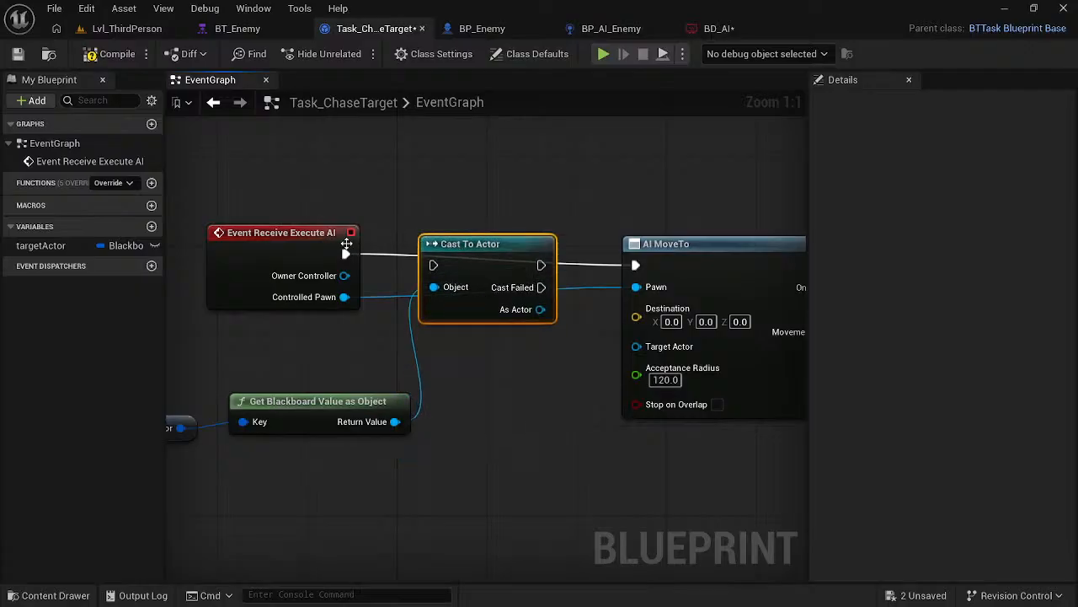
- Route execution from Event Receive Execute AI through Cast To Actor into AI MoveTo and connect As Actor to Target Actor
{"action": "left_click_drag", "start_coordinate": [346, 252], "coordinate": [433, 265]}
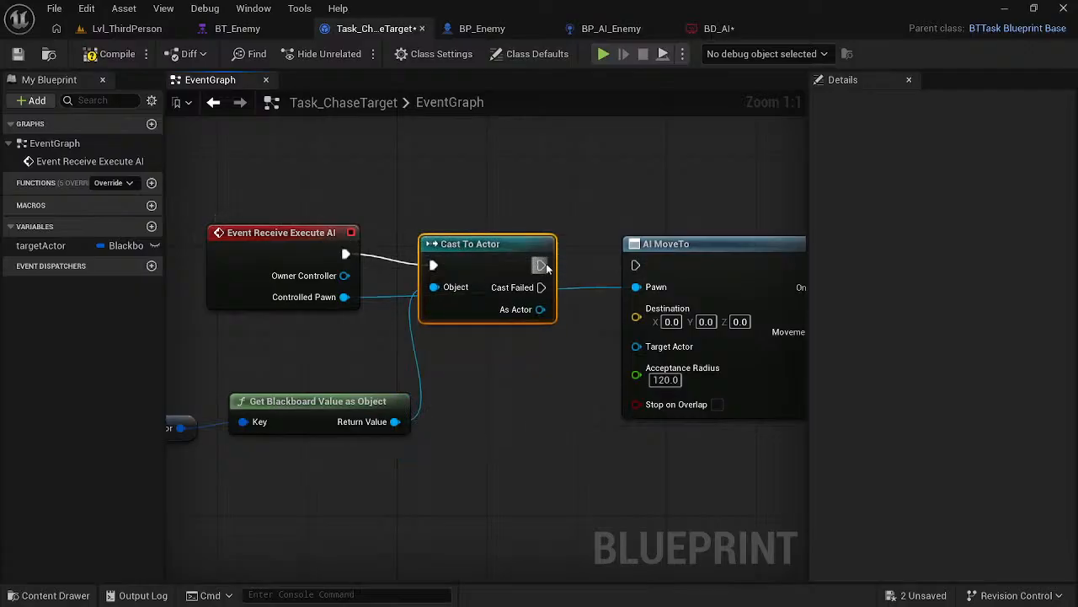
{"action": "left_click_drag", "start_coordinate": [543, 266], "coordinate": [636, 266]}
{"action": "left_click", "coordinate": [504, 225]}
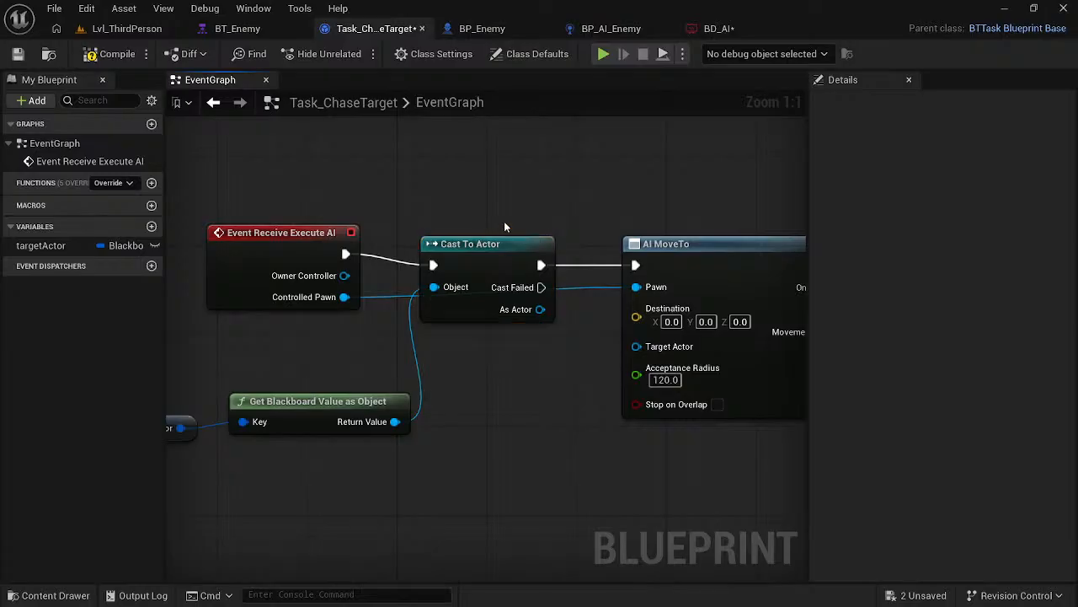
{"action": "left_click_drag", "start_coordinate": [540, 310], "coordinate": [636, 346]}
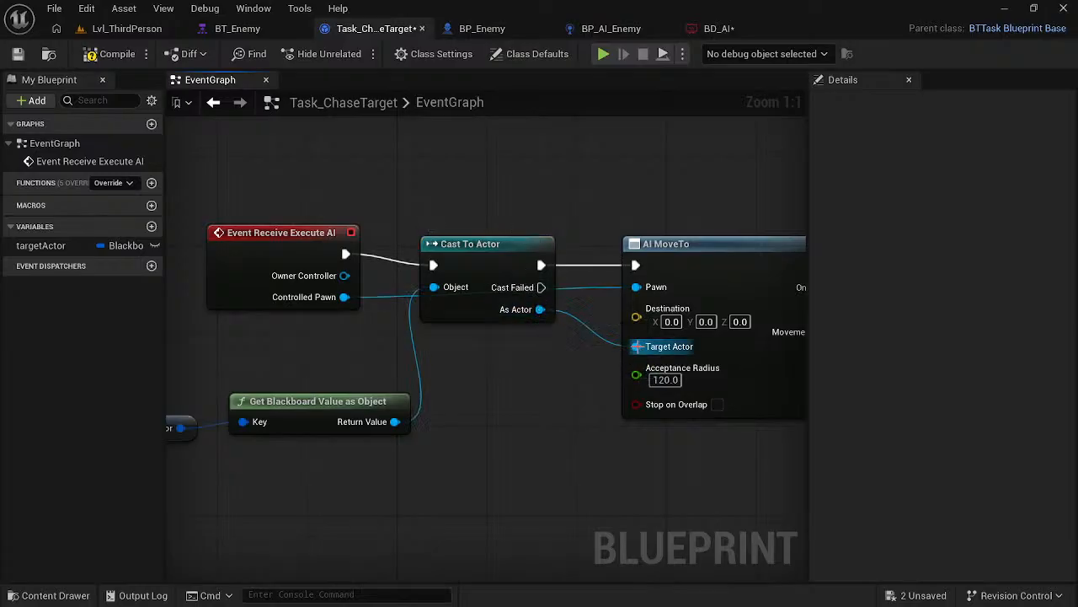
- Raise the Cast To Actor node and add a reroute point beneath it on the Controlled Pawn wire, level with the Controlled Pawn output
{"action": "left_click_drag", "start_coordinate": [499, 245], "coordinate": [505, 180]}
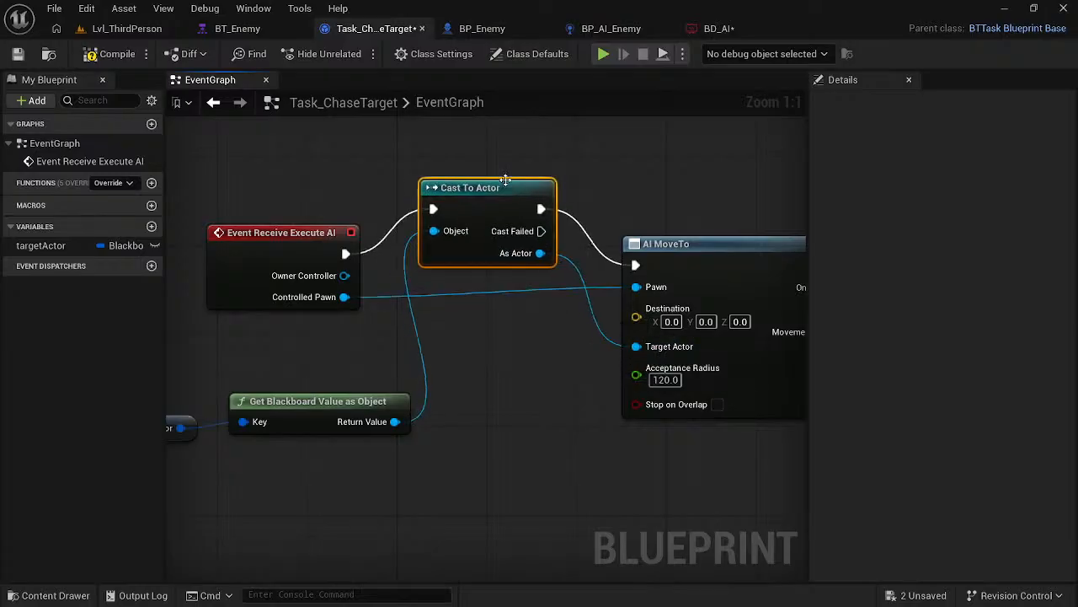
{"action": "left_click", "coordinate": [522, 404]}
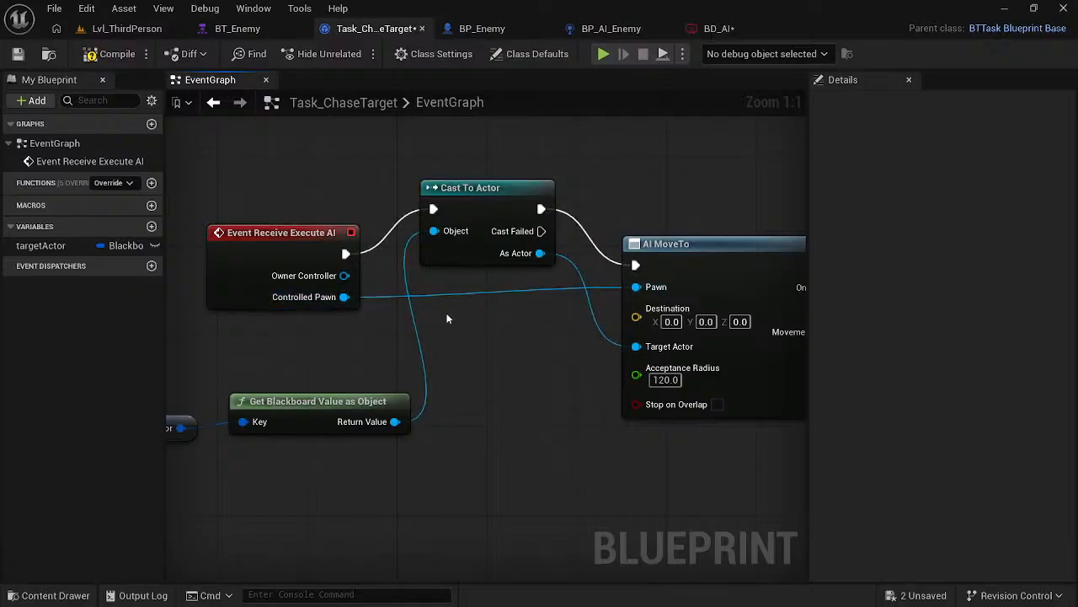
{"action": "double_click", "coordinate": [446, 291]}
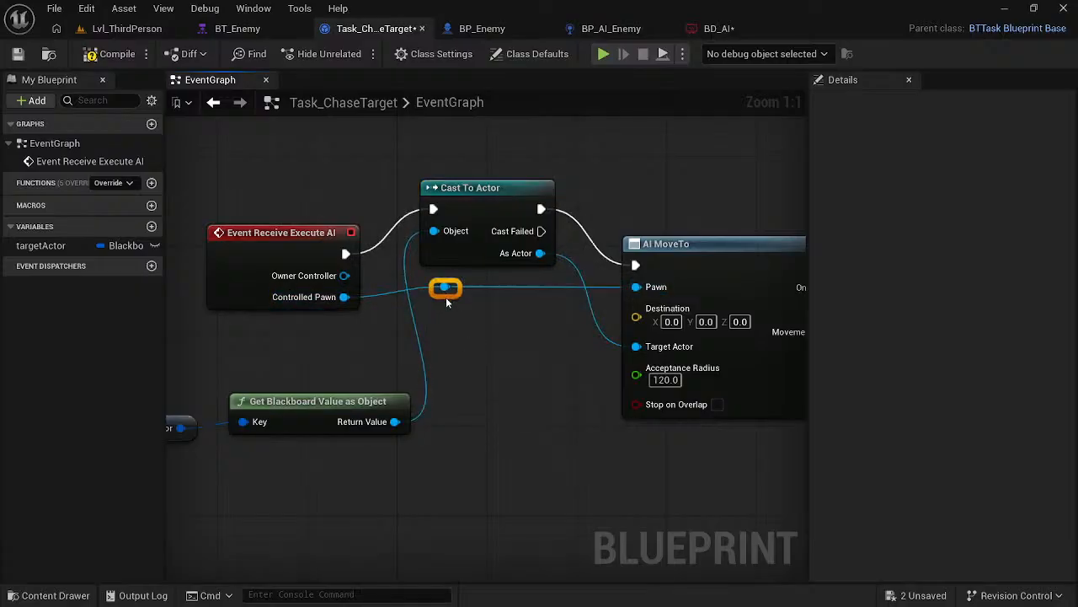
{"action": "left_click_drag", "start_coordinate": [441, 290], "coordinate": [478, 380]}
{"action": "left_click", "coordinate": [478, 376]}
{"action": "left_click_drag", "start_coordinate": [447, 284], "coordinate": [489, 250]}
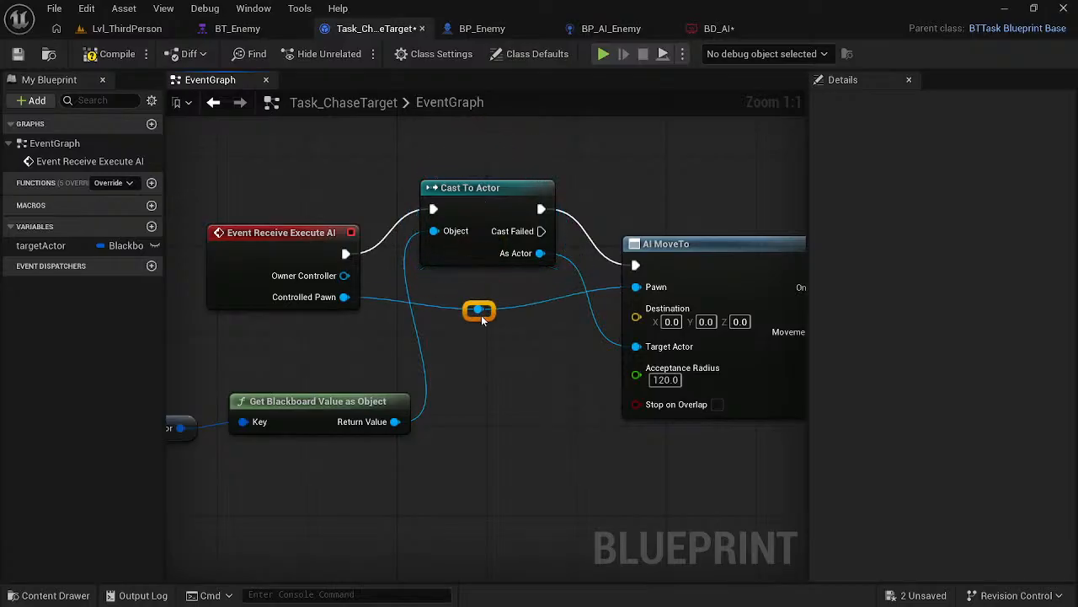
{"action": "left_click_drag", "start_coordinate": [495, 302], "coordinate": [486, 302]}
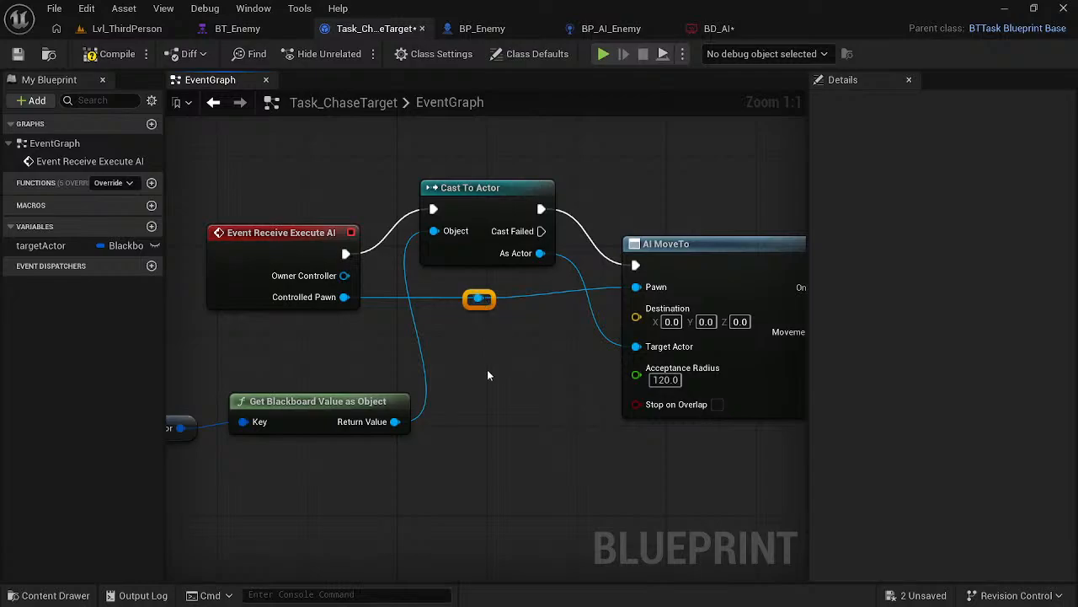
- Undo the reroute point on the Controlled Pawn wire and save all unsaved assets
{"action": "key", "text": "ctrl+z"}
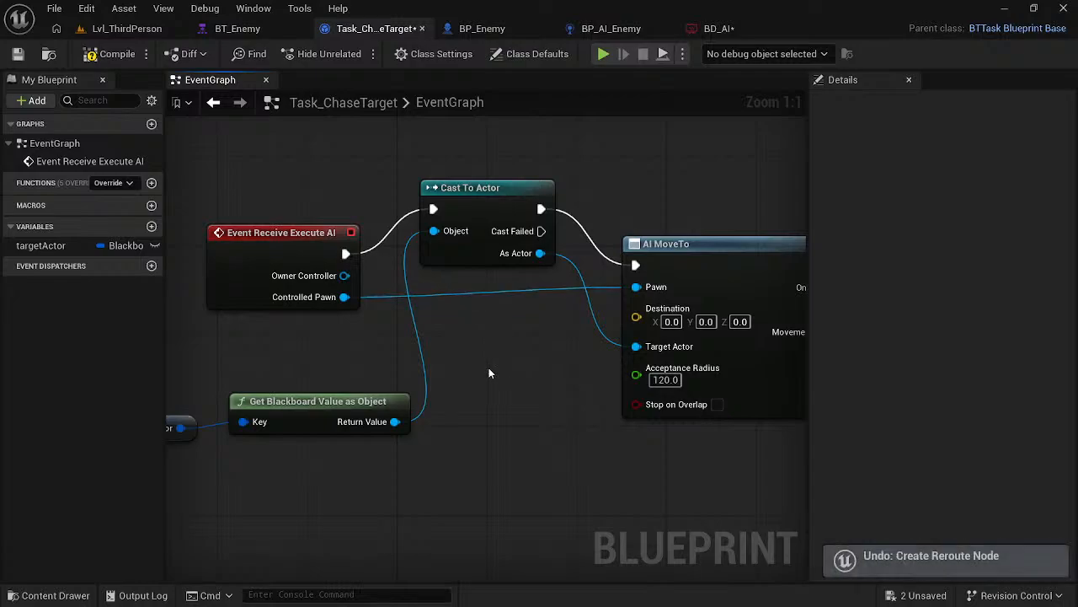
{"action": "left_click", "coordinate": [924, 594]}
{"action": "left_click", "coordinate": [670, 472]}
- Follow the next part of the course video in the browser and make the targetActor variable instance editable in Task_ChaseTarget
{"action": "key", "text": "alt+Tab"}
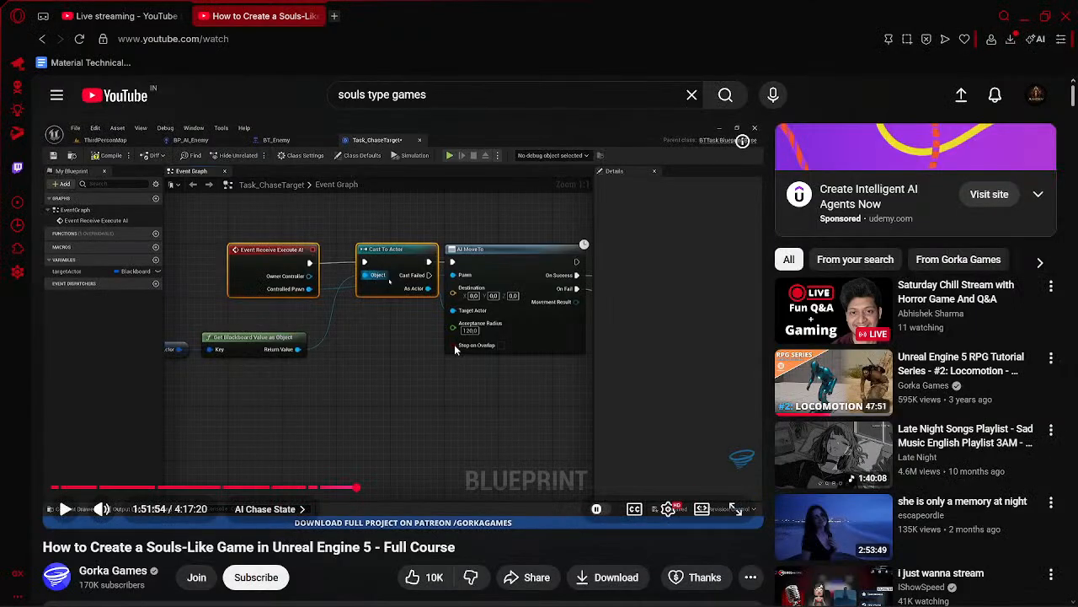
{"action": "left_click", "coordinate": [454, 343]}
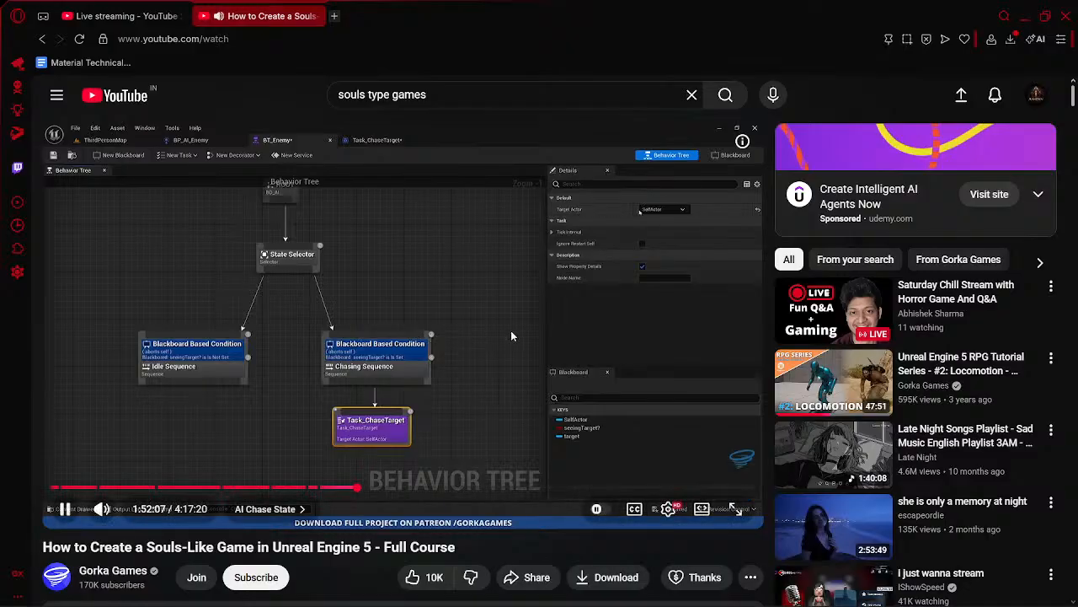
{"action": "left_click", "coordinate": [510, 331]}
{"action": "left_click", "coordinate": [497, 331]}
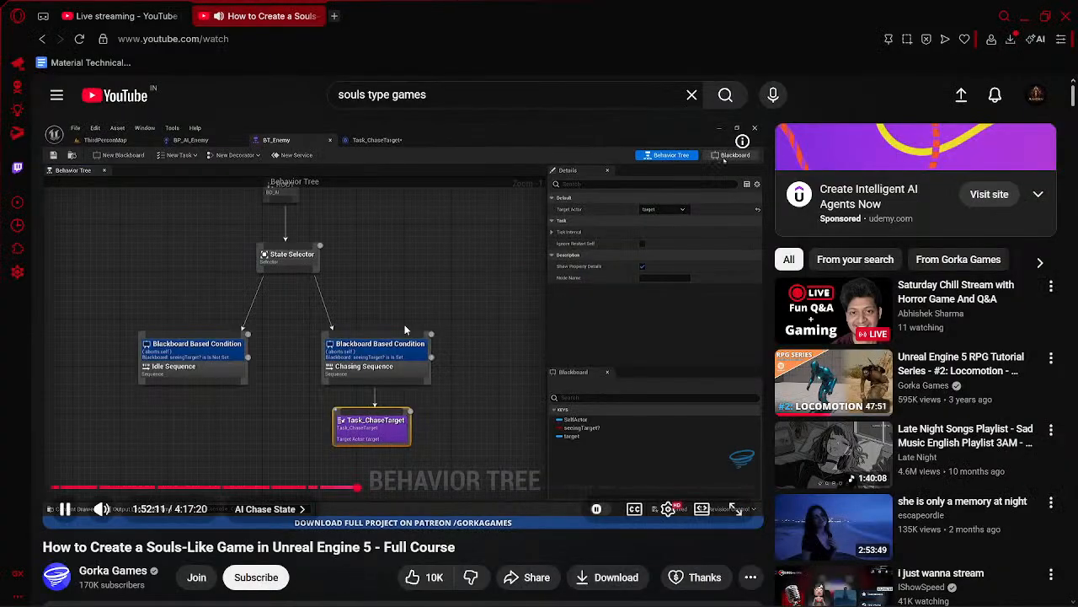
{"action": "left_click", "coordinate": [405, 324]}
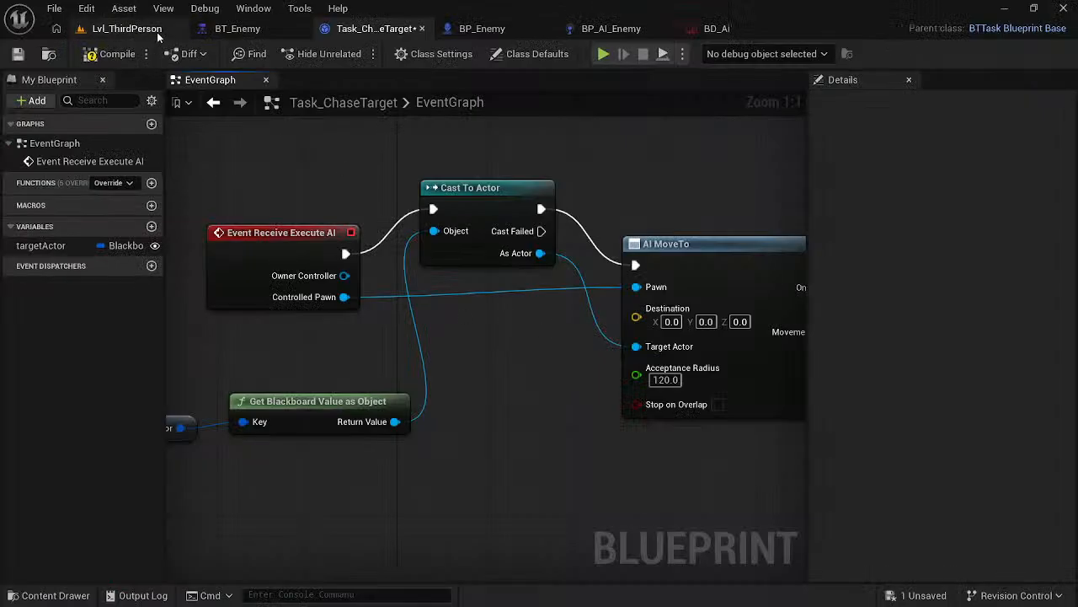
- Open BT_Enemy and inspect the details of Task_ChaseTarget and the Chase Sequence's Blackboard Based Condition
{"action": "left_click", "coordinate": [233, 30]}
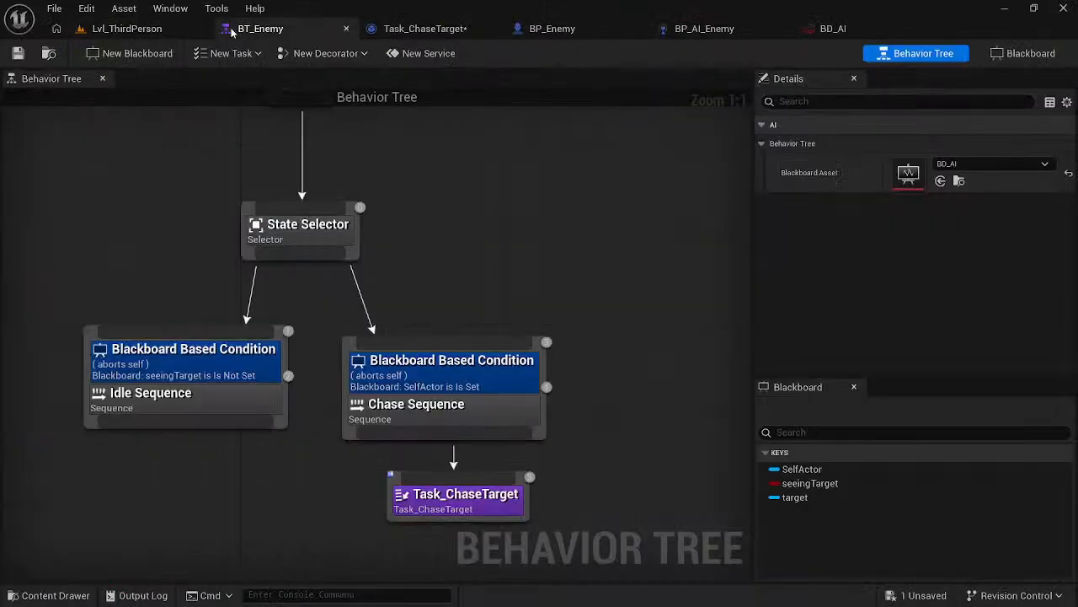
{"action": "left_click", "coordinate": [447, 497]}
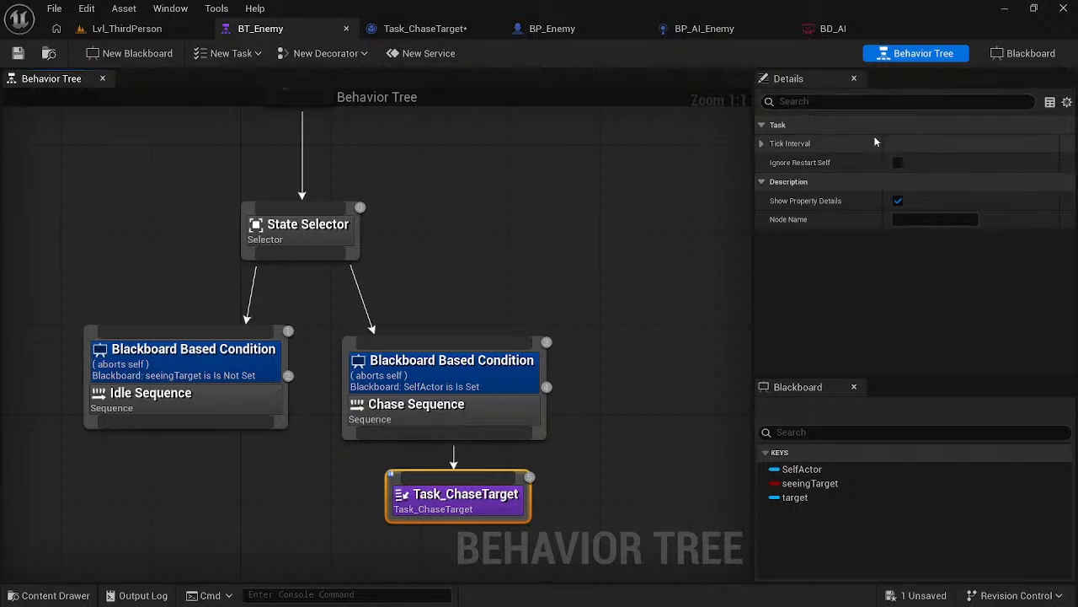
{"action": "left_click", "coordinate": [489, 386]}
- Switch to the browser and replay the course segment where Task_ChaseTarget's Target Actor key is chosen
{"action": "key", "text": "alt+Tab"}
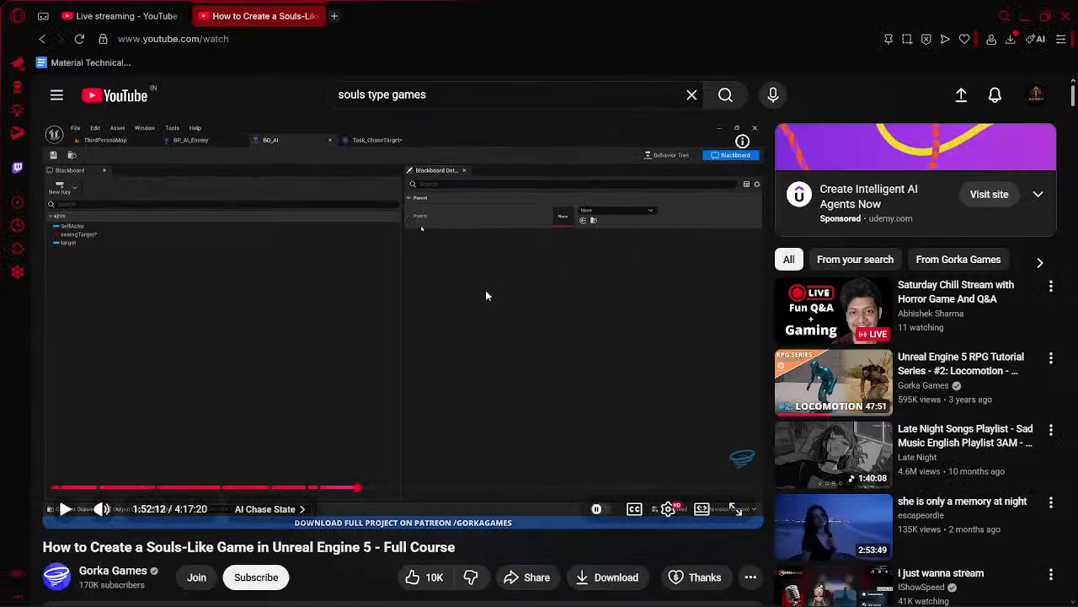
{"action": "left_click", "coordinate": [483, 292]}
{"action": "left_click", "coordinate": [484, 291]}
{"action": "key", "text": "Left"}
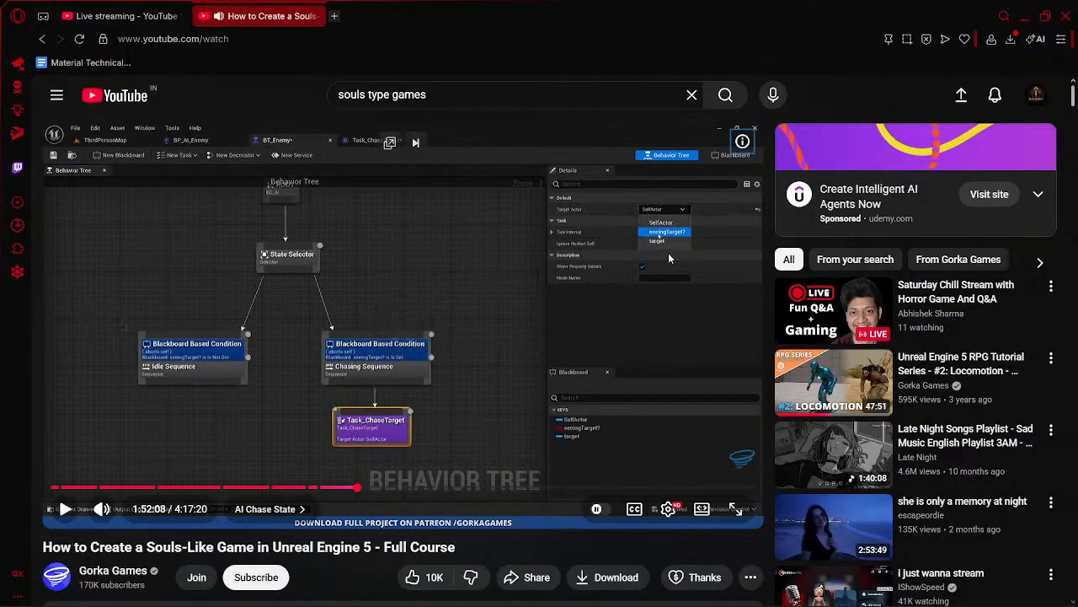
{"action": "left_click", "coordinate": [610, 274]}
{"action": "left_click", "coordinate": [610, 275]}
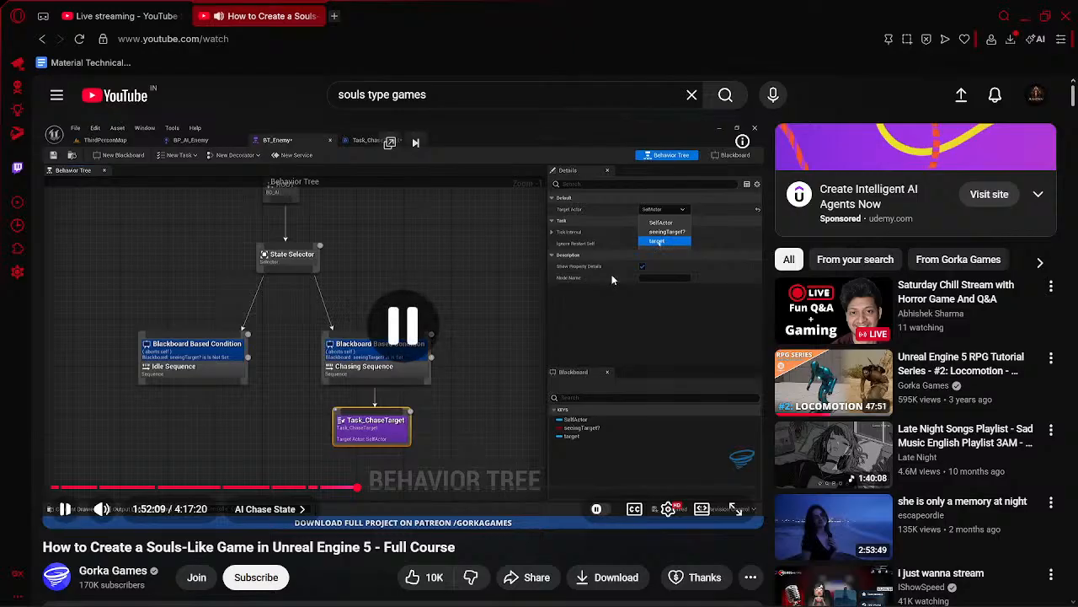
- Return to Unreal and save the Task_ChaseTarget blueprint
{"action": "key", "text": "alt+Tab"}
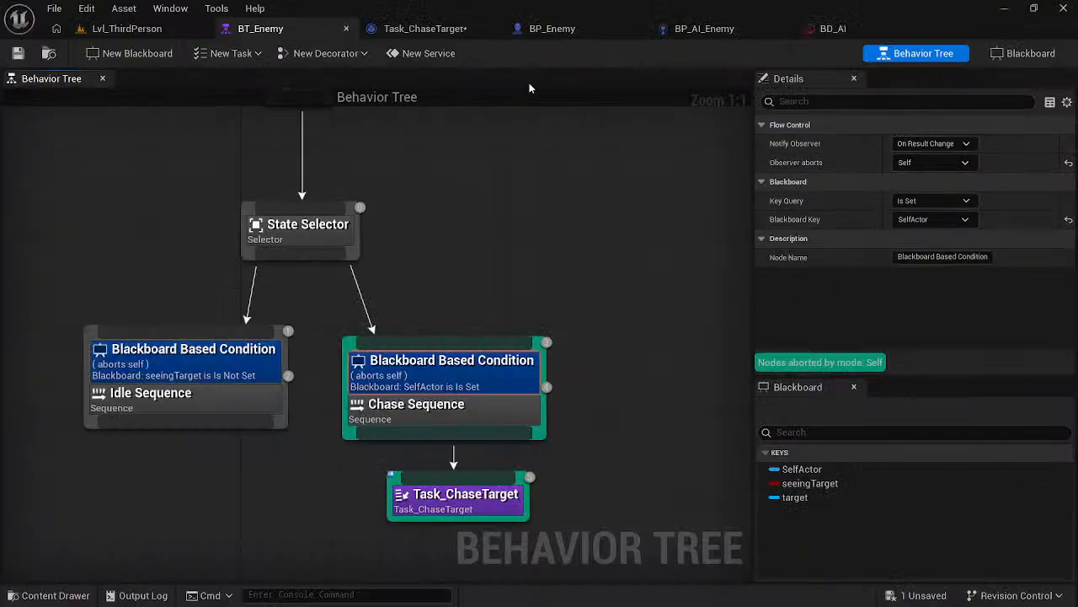
{"action": "left_click", "coordinate": [429, 28]}
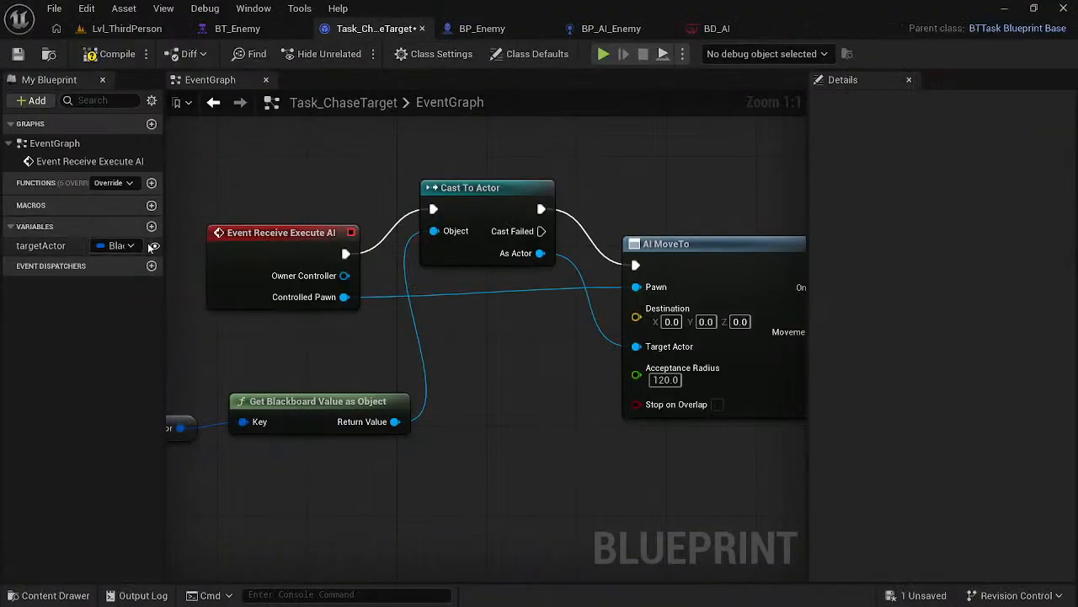
{"action": "key", "text": "ctrl+s"}
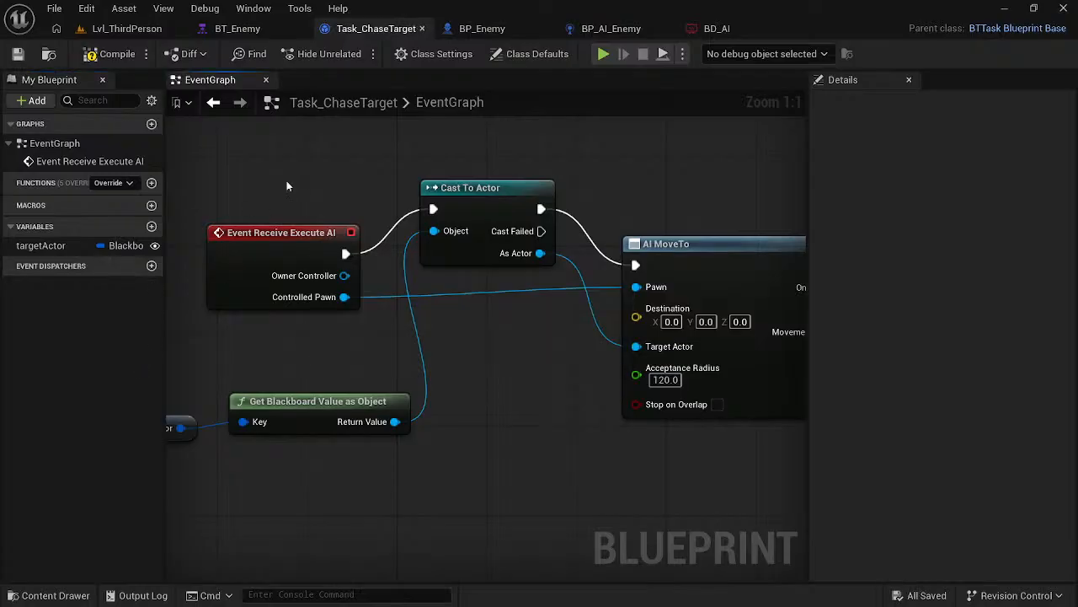
- Check the details of Task_ChaseTarget and the Chase Sequence in BT_Enemy for a Target Actor property
{"action": "left_click", "coordinate": [236, 29]}
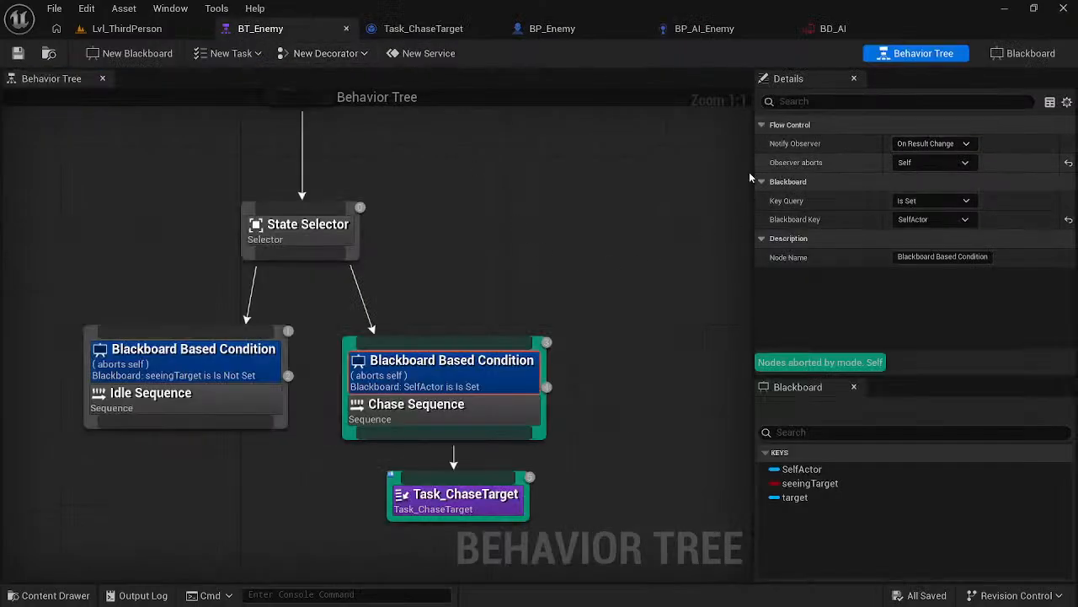
{"action": "left_click", "coordinate": [466, 500]}
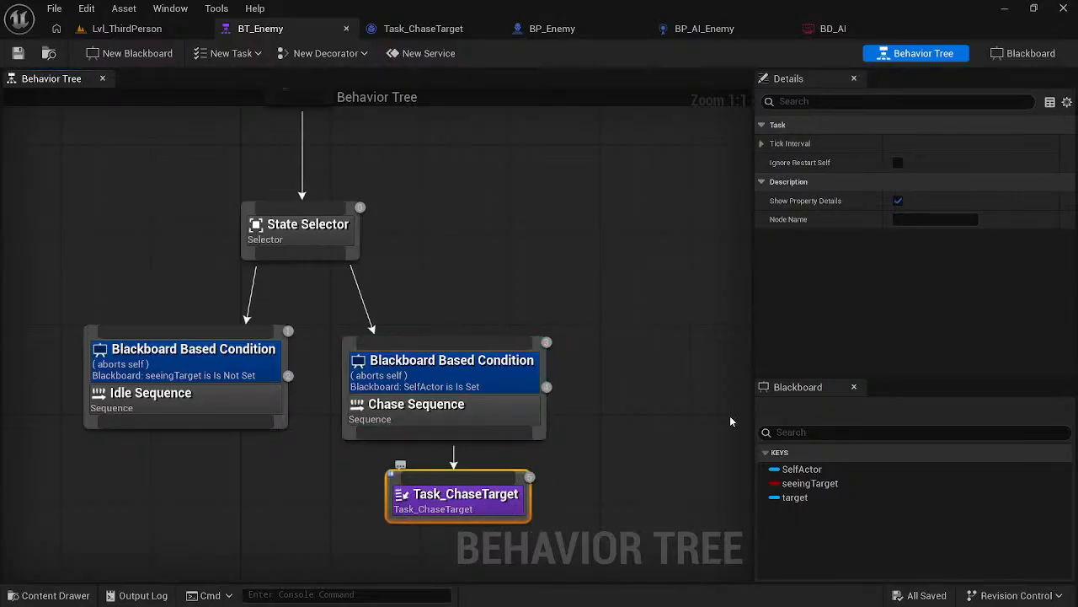
{"action": "left_click", "coordinate": [761, 144]}
{"action": "left_click", "coordinate": [762, 144]}
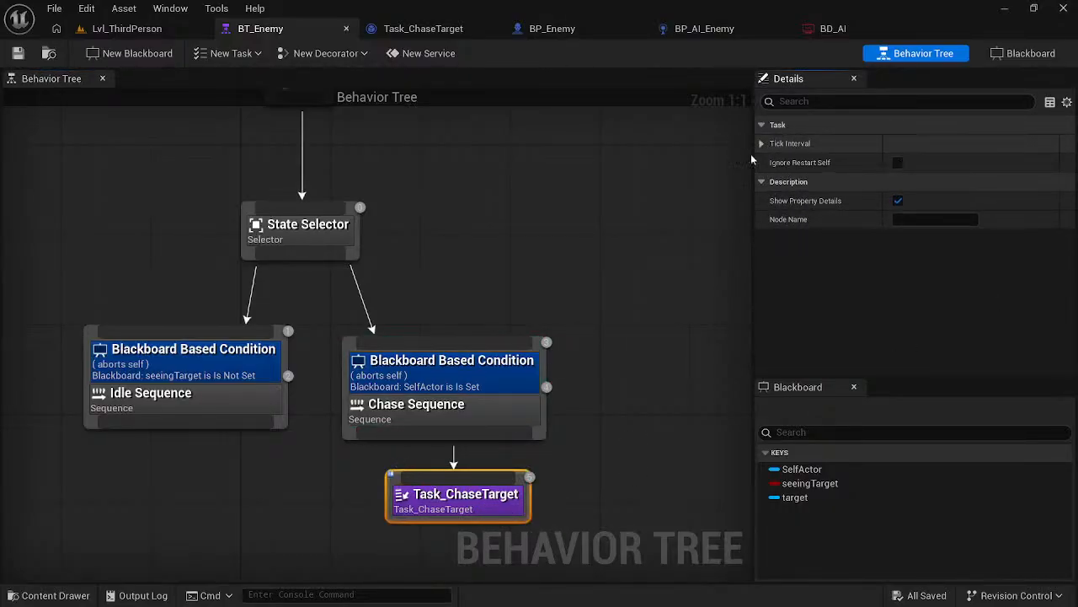
{"action": "left_click", "coordinate": [497, 404]}
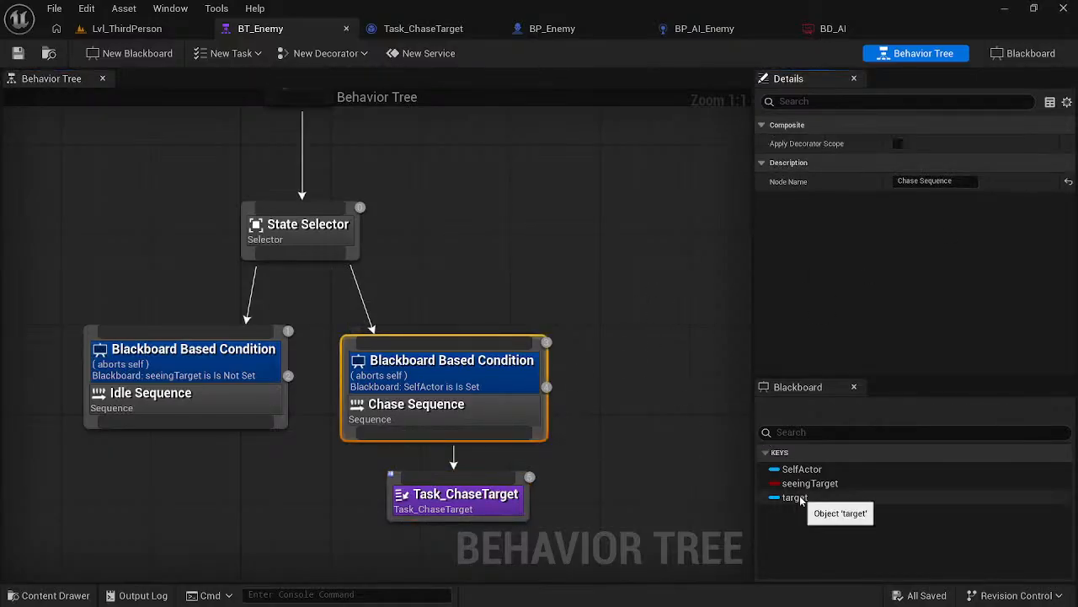
{"action": "left_click", "coordinate": [478, 499]}
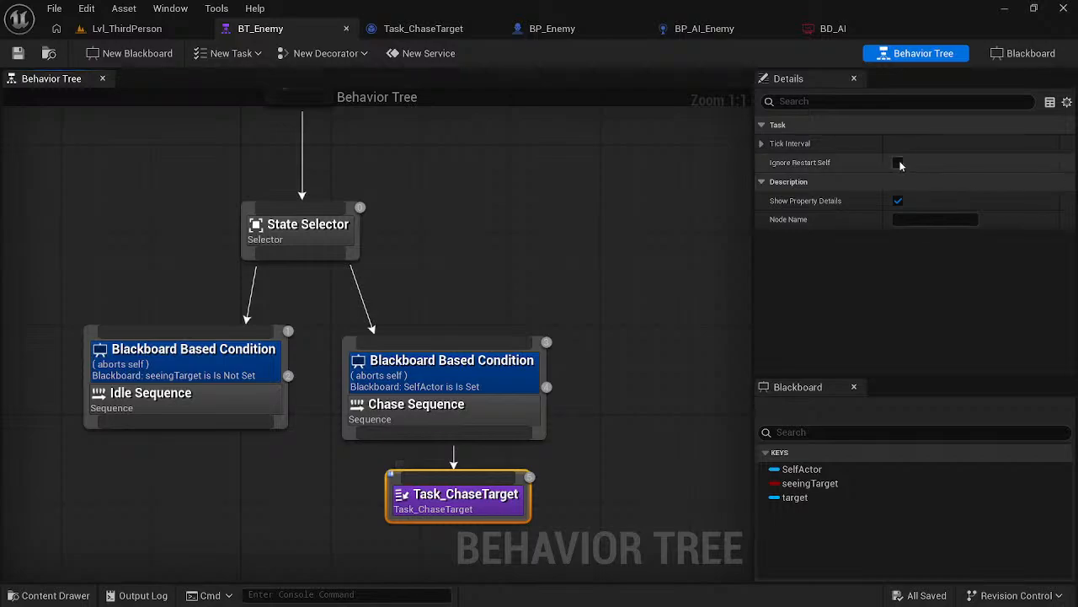
- Switch to the browser and rewatch how the course exposes targetActor and selects its key on the behavior tree task
{"action": "key", "text": "alt+Tab"}
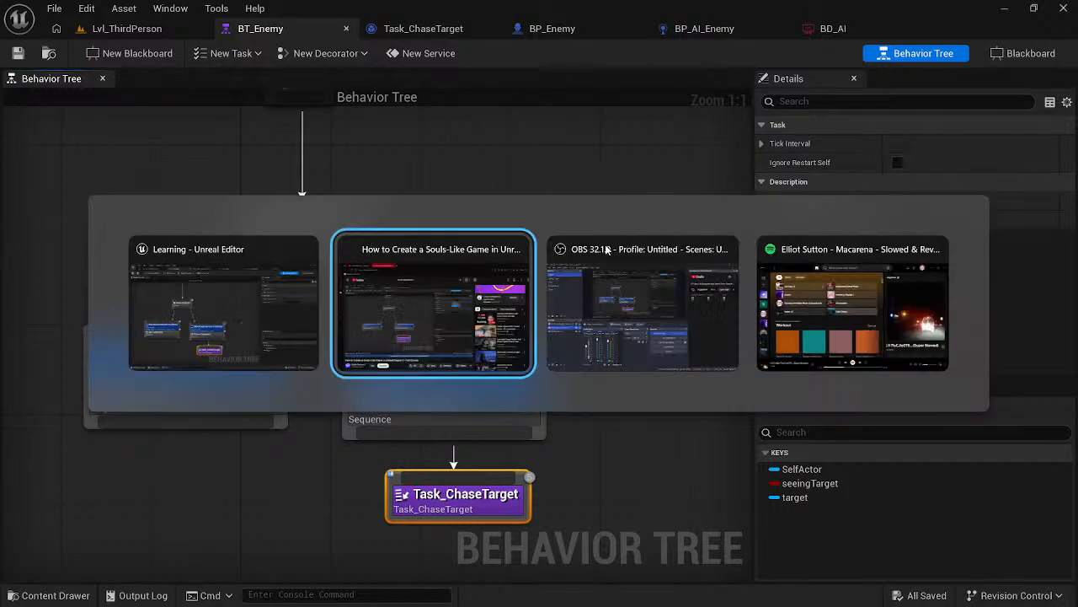
{"action": "left_click", "coordinate": [459, 272]}
{"action": "key", "text": "Left"}
{"action": "key", "text": "Left"}
{"action": "key", "text": "Left"}
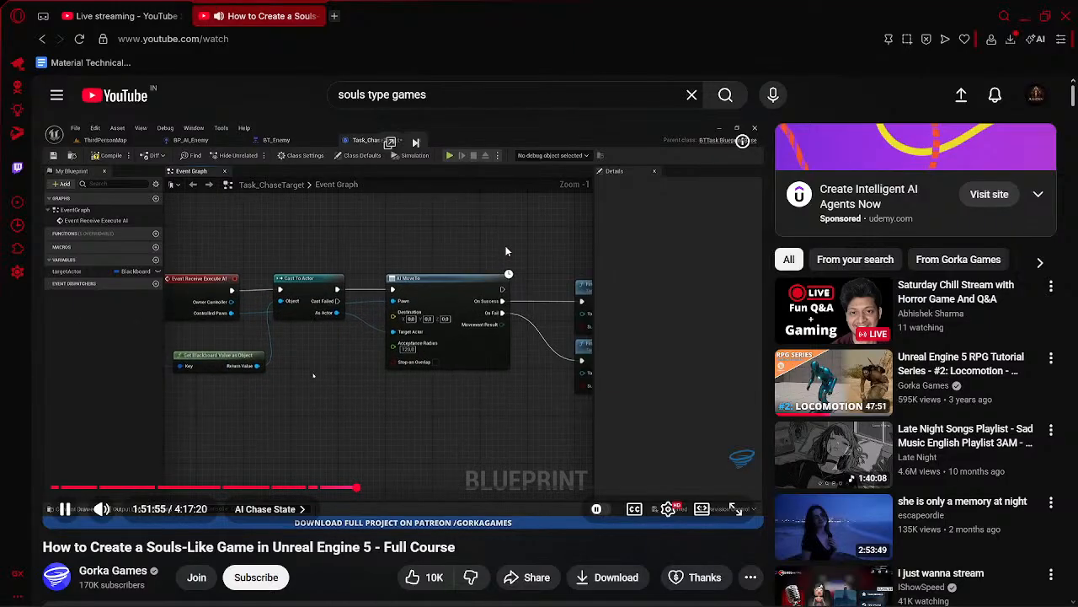
{"action": "key", "text": "Right"}
{"action": "key", "text": "Right"}
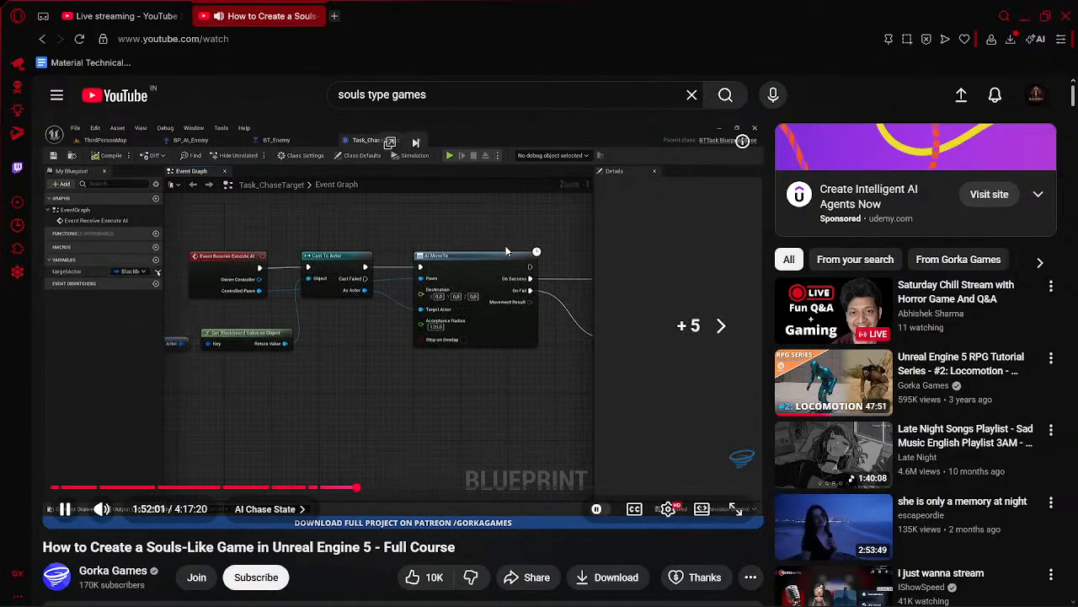
{"action": "key", "text": "Left"}
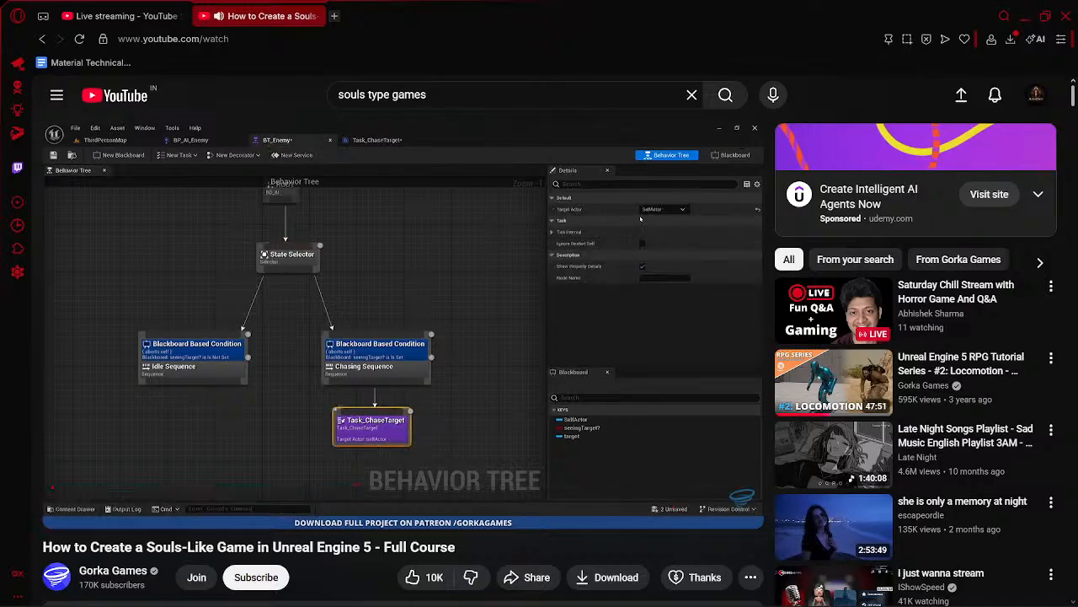
{"action": "left_click", "coordinate": [527, 183]}
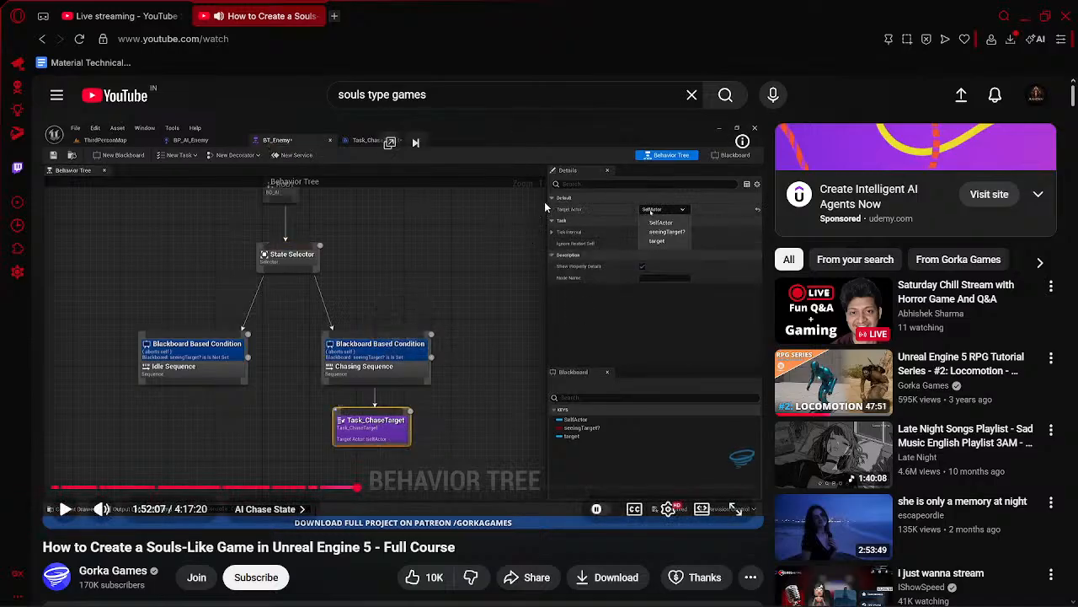
- Return to Unreal and recheck the Task category of Task_ChaseTarget's details for the Target Actor property
{"action": "key", "text": "alt+Tab"}
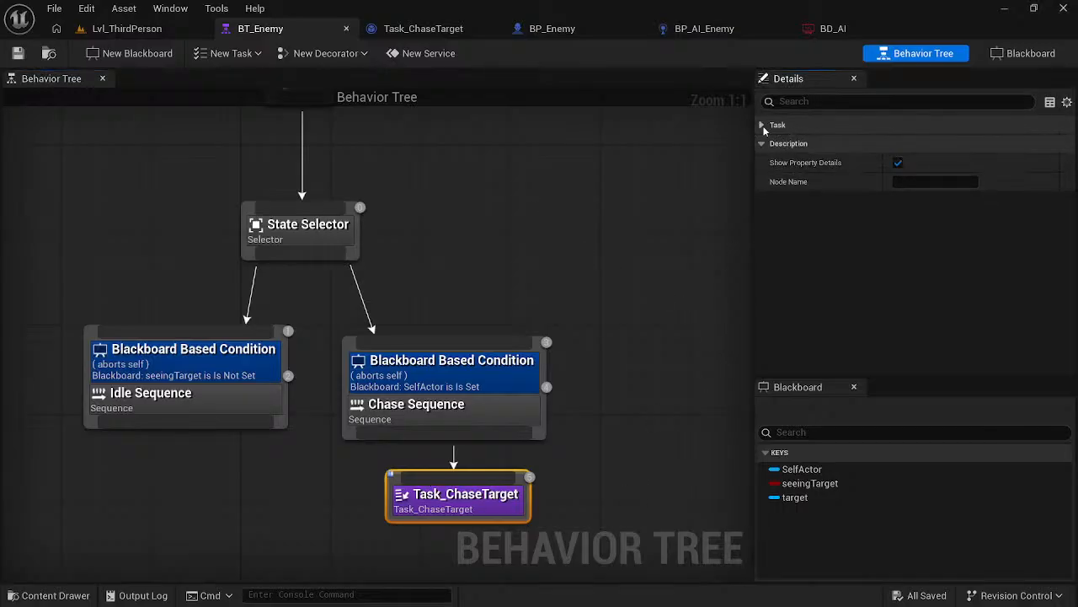
{"action": "left_click", "coordinate": [761, 144]}
{"action": "left_click", "coordinate": [761, 144]}
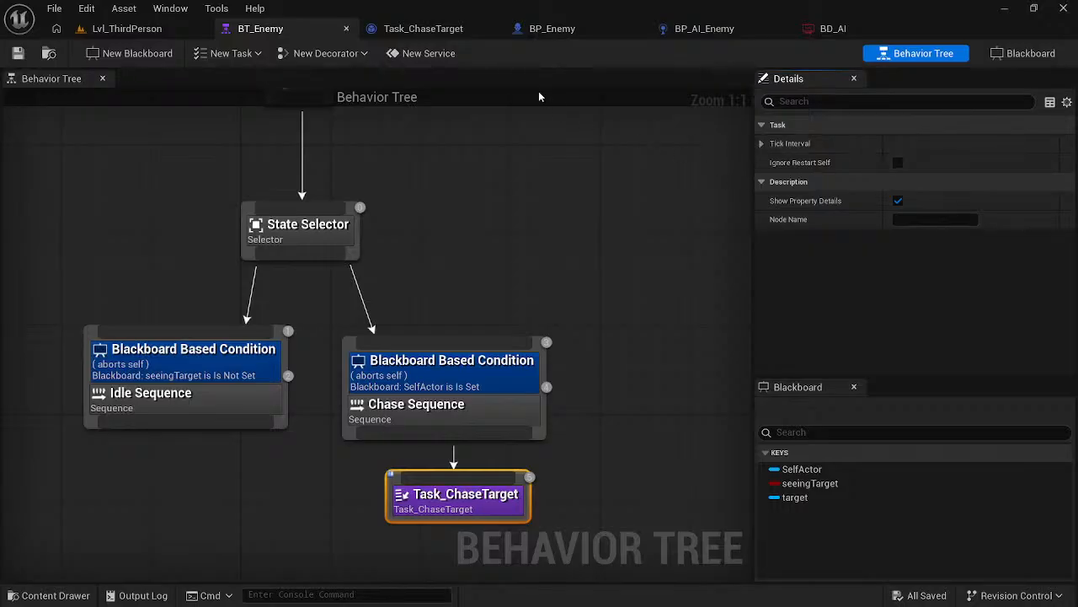
- Toggle the targetActor variable's instance-editable visibility in Task_ChaseTarget and save the blueprint
{"action": "left_click", "coordinate": [422, 28]}
{"action": "right_click_drag", "start_coordinate": [537, 171], "coordinate": [460, 194]}
{"action": "scroll", "coordinate": [496, 180], "scroll_direction": "down", "scroll_amount": 3}
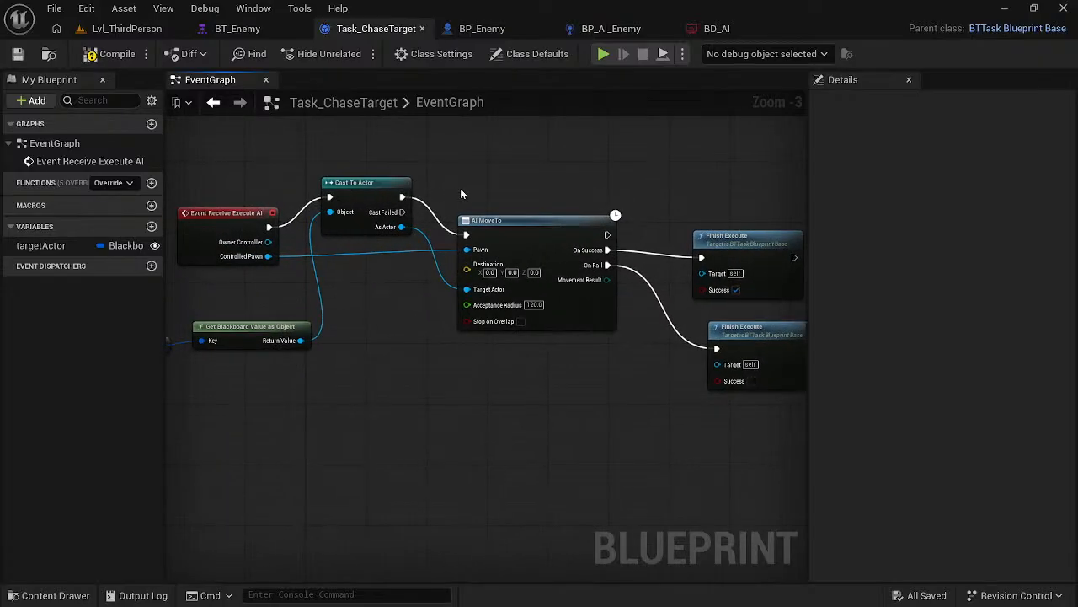
{"action": "left_click", "coordinate": [155, 245]}
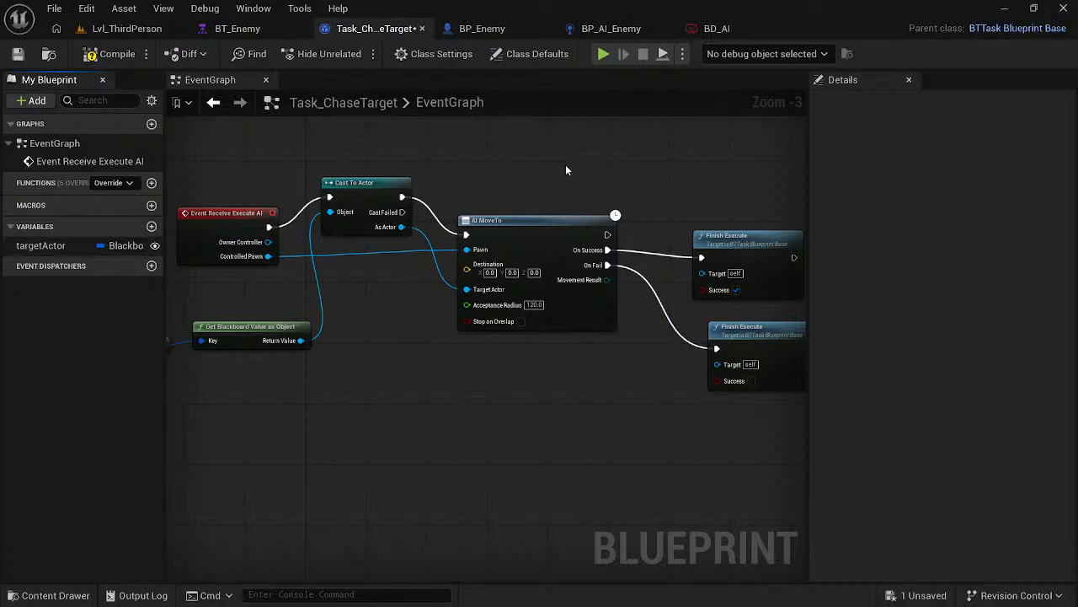
{"action": "key", "text": "ctrl+s"}
- Select Task_ChaseTarget in BT_Enemy, enable Show All Advanced Details and expand all of its detail categories
{"action": "left_click", "coordinate": [238, 28]}
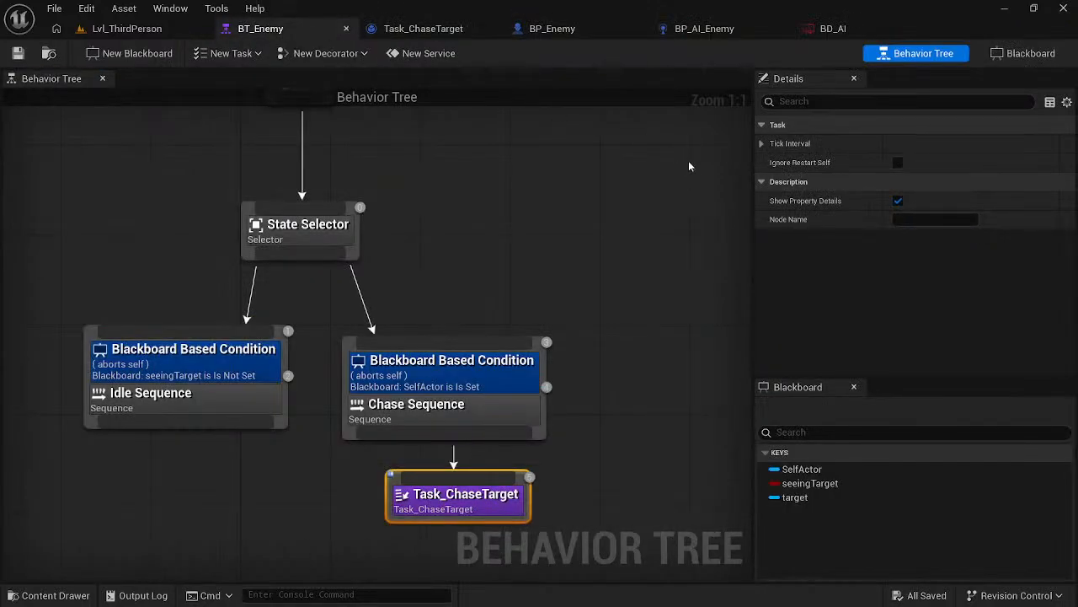
{"action": "left_click", "coordinate": [468, 499]}
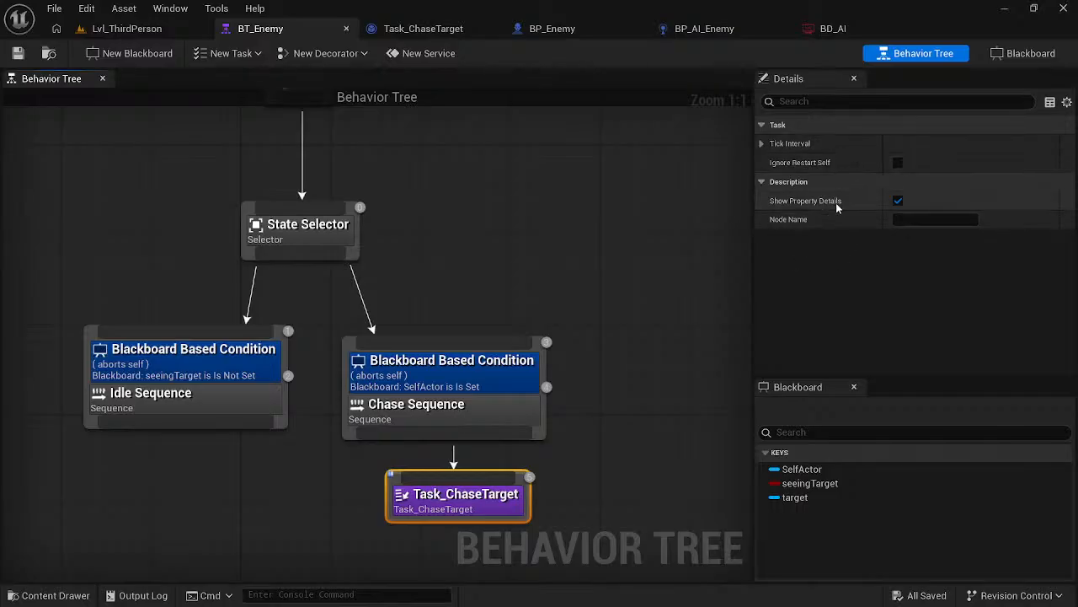
{"action": "left_click", "coordinate": [1067, 102]}
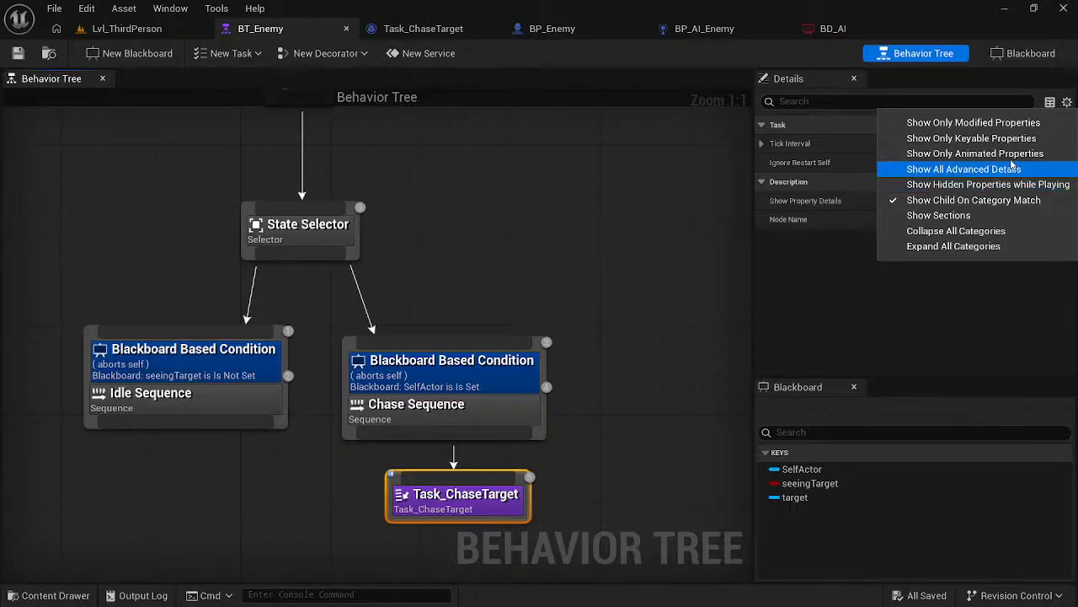
{"action": "left_click", "coordinate": [981, 170]}
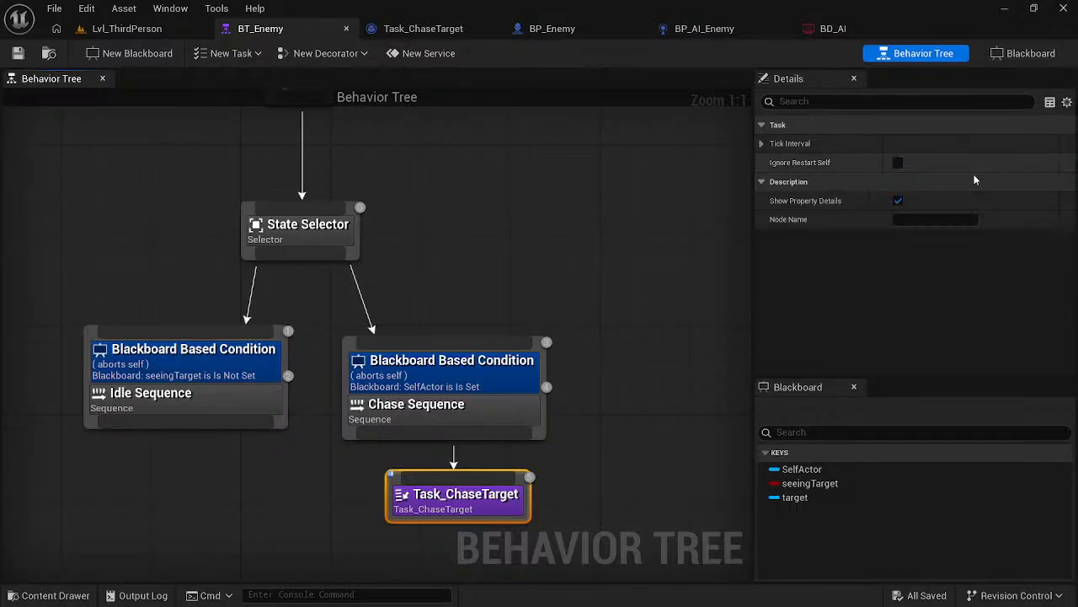
{"action": "left_click", "coordinate": [1066, 106]}
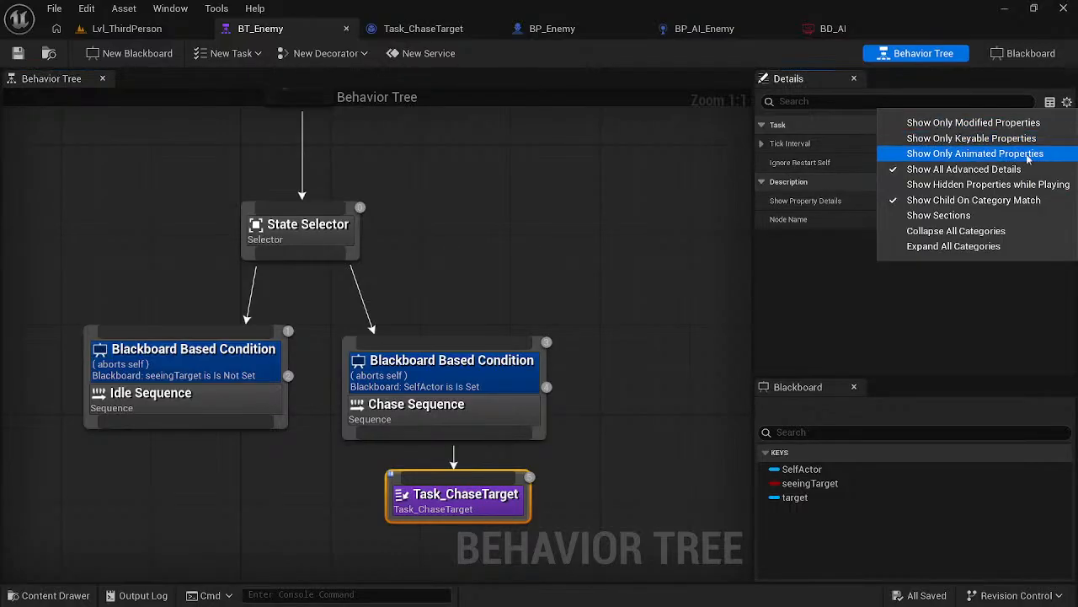
{"action": "left_click", "coordinate": [968, 246]}
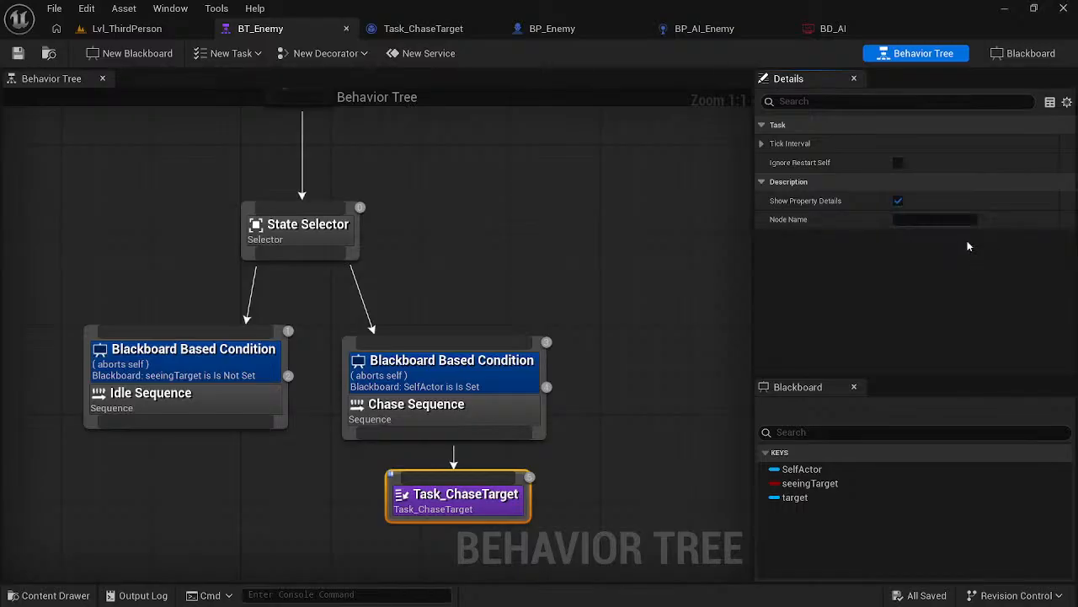
- Try the Show Hidden Properties while Playing and Show Child On Category Match options on Task_ChaseTarget's details
{"action": "left_click", "coordinate": [1067, 102]}
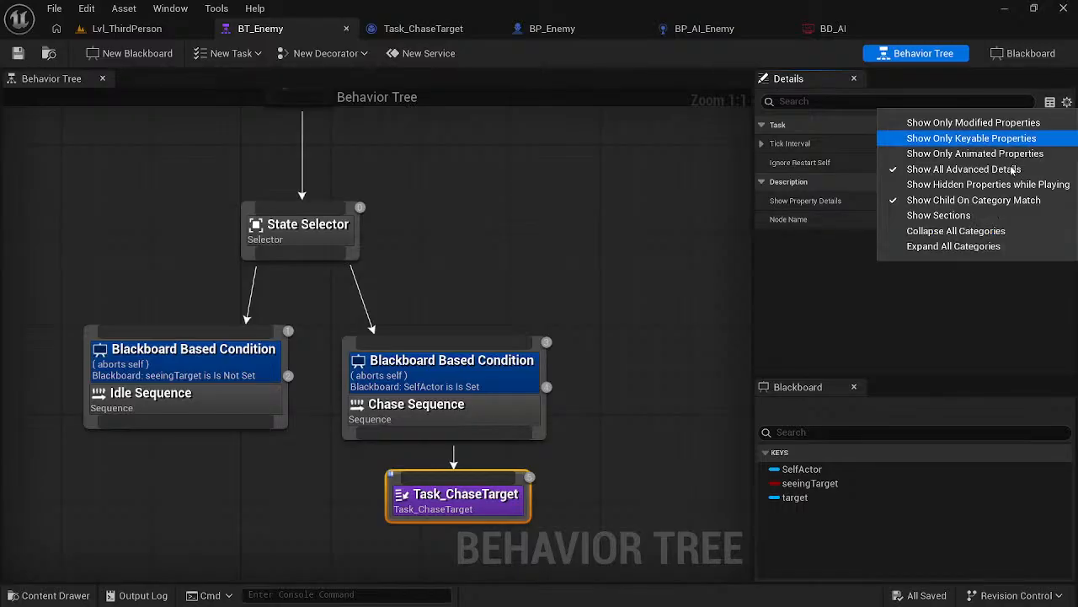
{"action": "left_click", "coordinate": [973, 192]}
{"action": "left_click", "coordinate": [1067, 102]}
{"action": "left_click", "coordinate": [984, 192]}
{"action": "left_click", "coordinate": [1068, 103]}
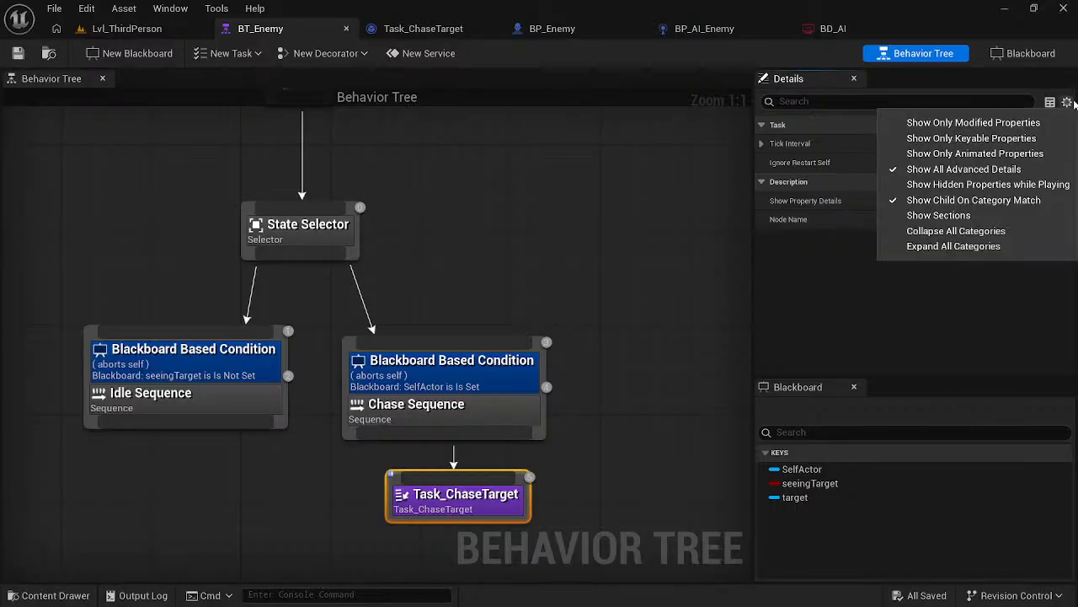
{"action": "left_click", "coordinate": [960, 203]}
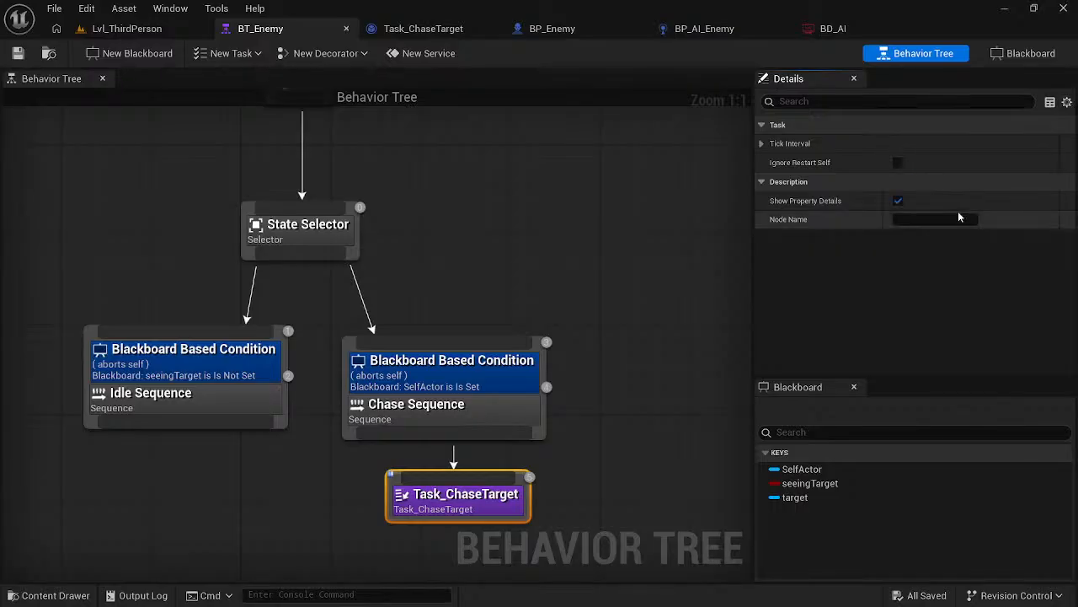
- Select the target blackboard key and compare the Task_ChaseTarget details with the paused course video in the browser
{"action": "left_click", "coordinate": [799, 499]}
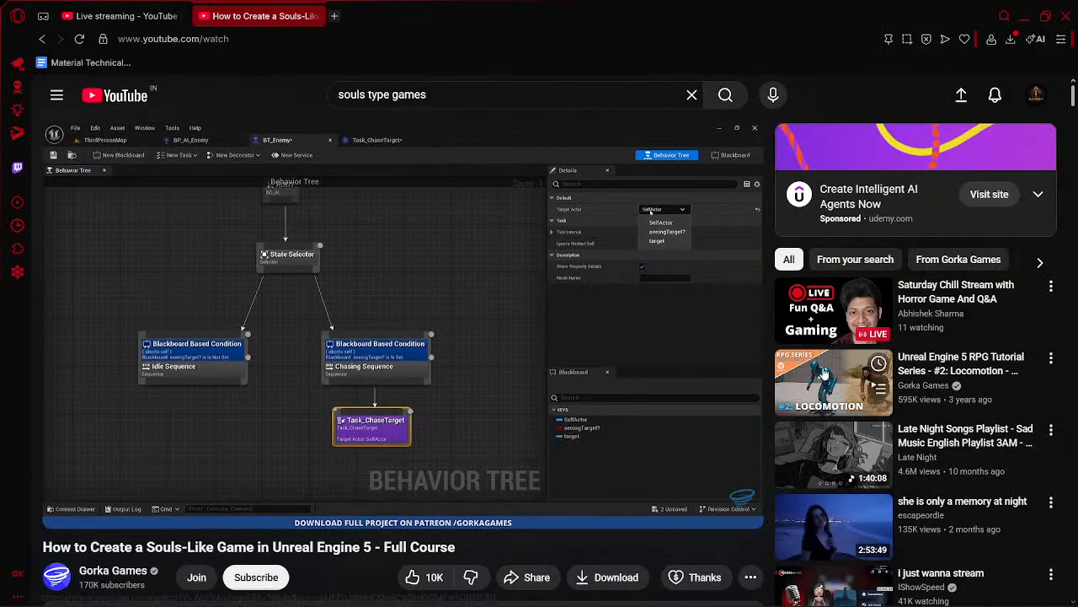
{"action": "key", "text": "alt+Tab"}
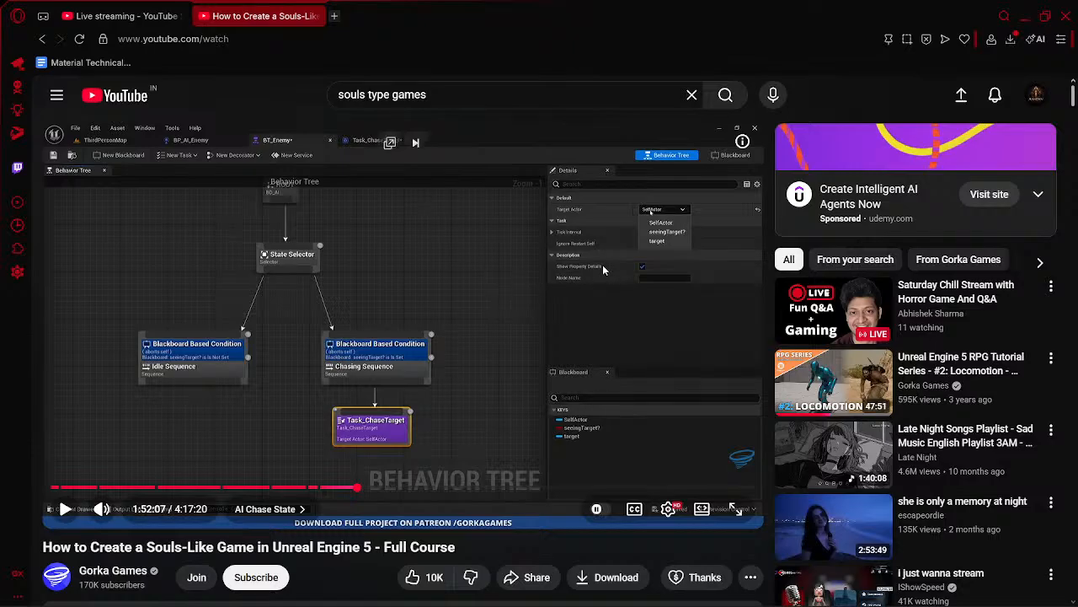
{"action": "key", "text": "alt+Tab"}
- Close BT_Enemy, reopen it from the Content AI folder and select its Task_ChaseTarget node
{"action": "left_click", "coordinate": [477, 236]}
{"action": "scroll", "coordinate": [482, 233], "scroll_direction": "down", "scroll_amount": 5}
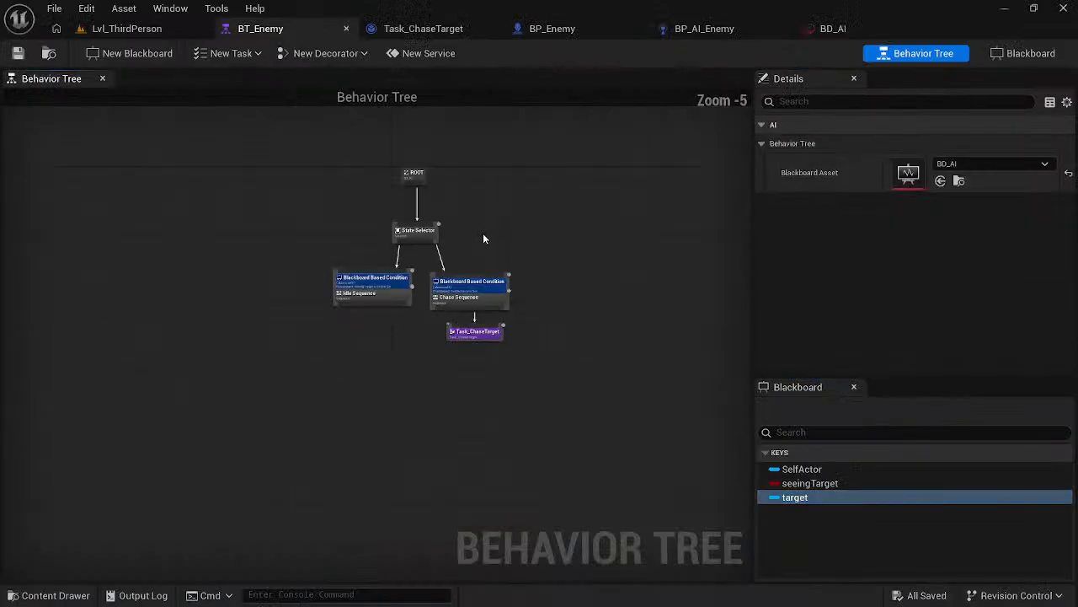
{"action": "left_click", "coordinate": [346, 28]}
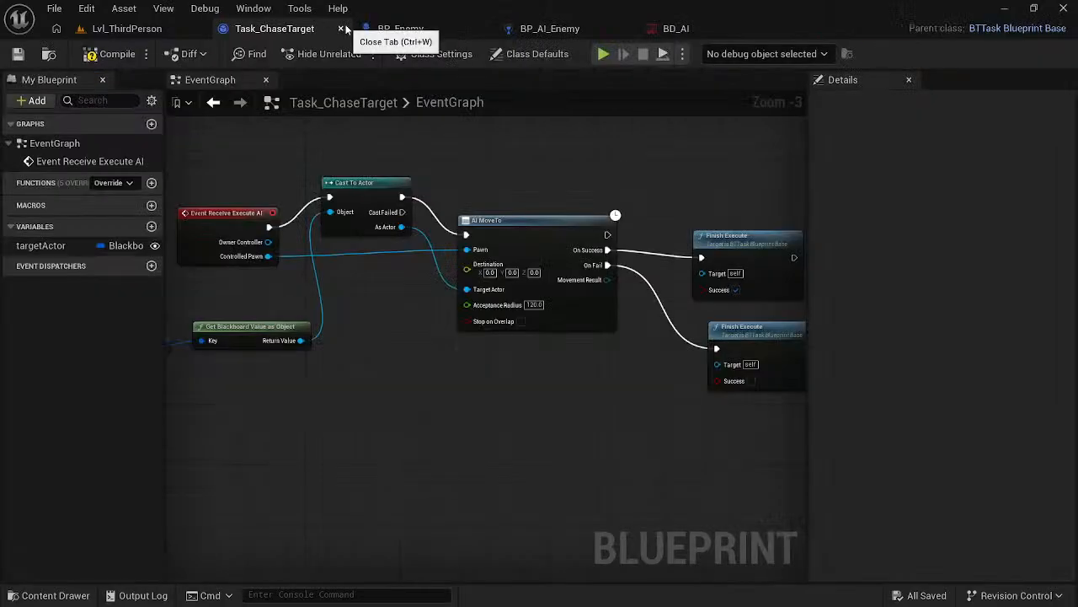
{"action": "left_click", "coordinate": [137, 30]}
{"action": "left_click", "coordinate": [47, 469]}
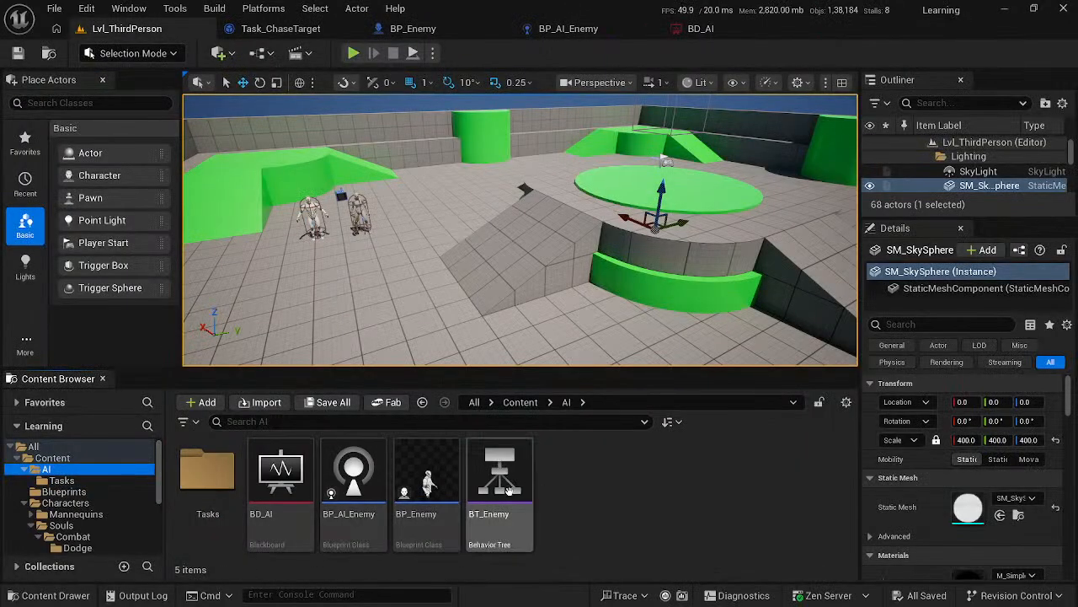
{"action": "double_click", "coordinate": [498, 481]}
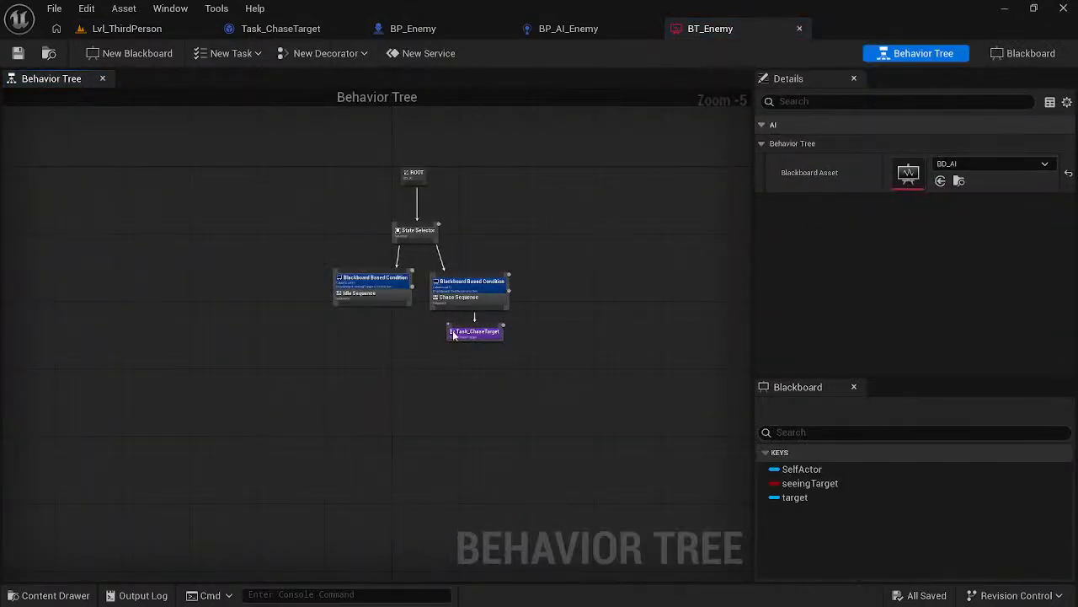
{"action": "left_click", "coordinate": [471, 334]}
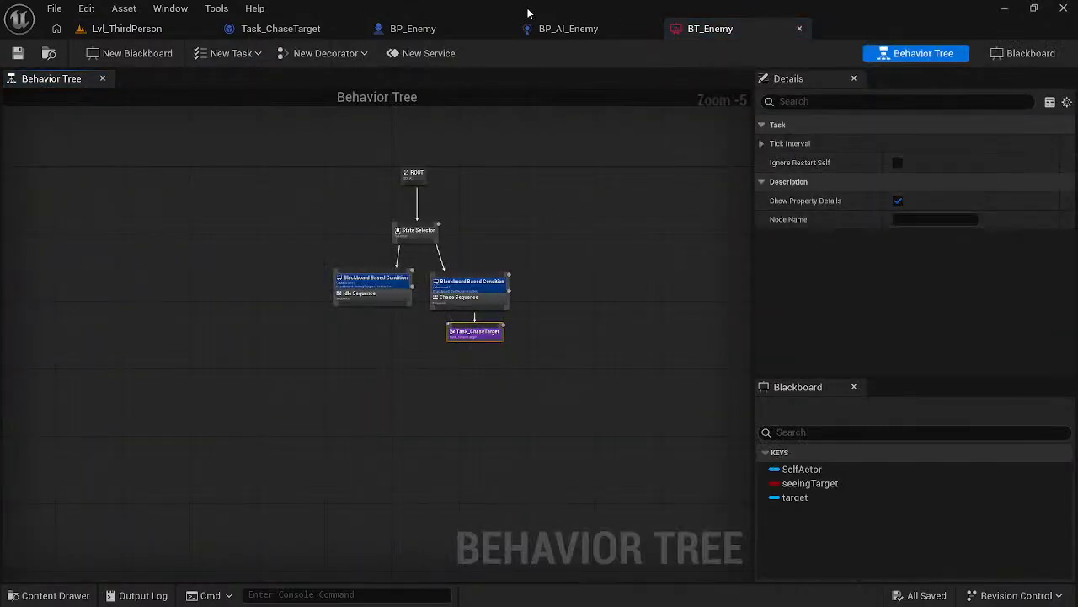
- Review the BP_AI_Enemy and BP_Enemy event graphs and return to the Task_ChaseTarget blueprint
{"action": "left_click", "coordinate": [543, 32]}
{"action": "right_click_drag", "start_coordinate": [627, 179], "coordinate": [645, 269]}
{"action": "scroll", "coordinate": [642, 228], "scroll_direction": "down", "scroll_amount": 1}
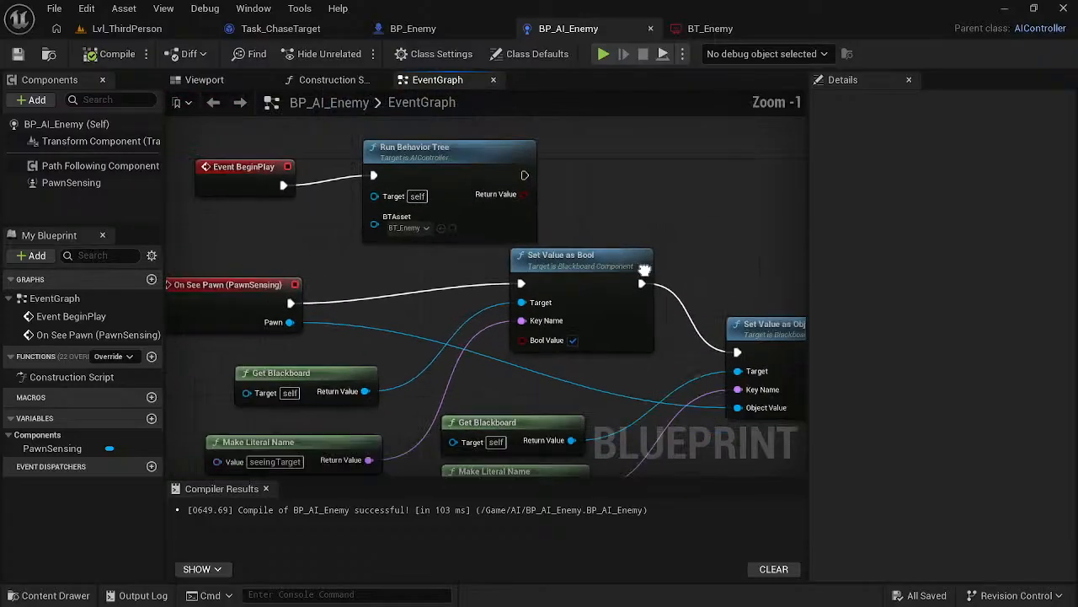
{"action": "scroll", "coordinate": [645, 270], "scroll_direction": "down", "scroll_amount": 2}
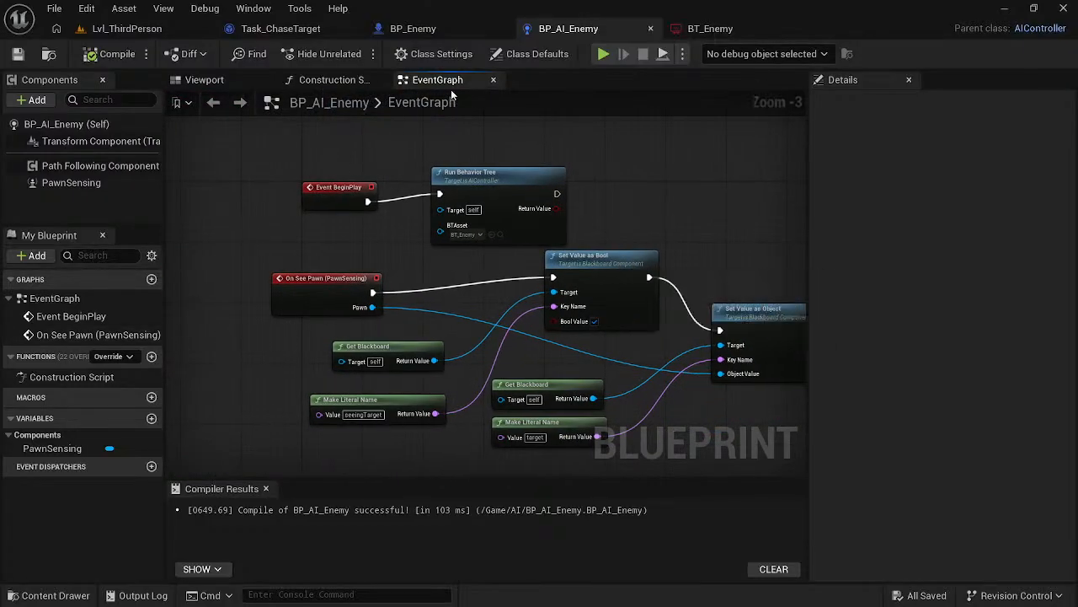
{"action": "left_click", "coordinate": [450, 29]}
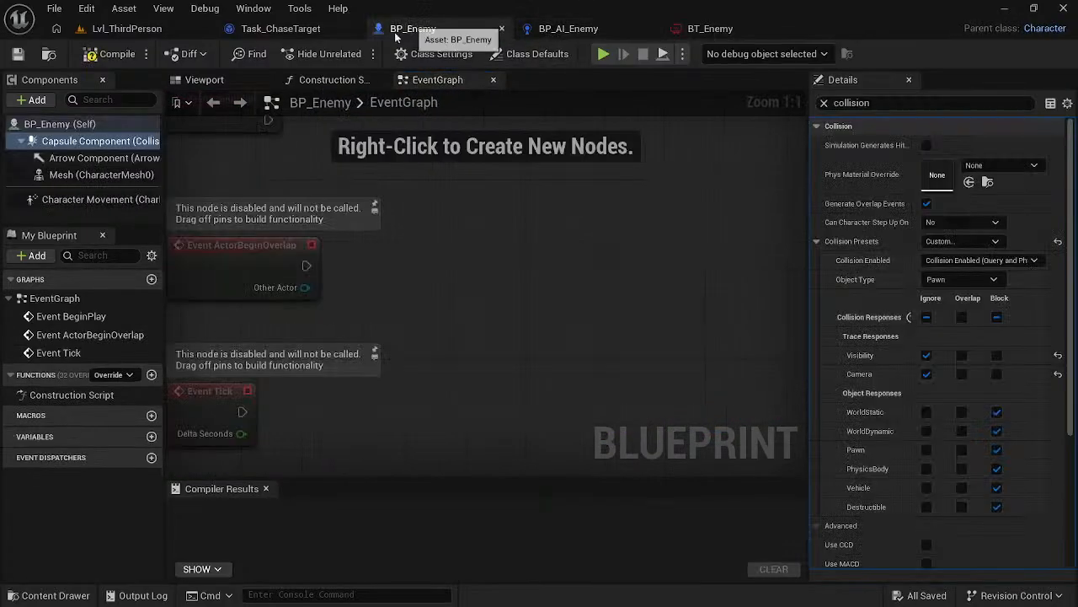
{"action": "left_click", "coordinate": [300, 34]}
- Switch to the browser and replay the course section on making targetActor public and choosing its key in the behavior tree
{"action": "key", "text": "alt+Tab"}
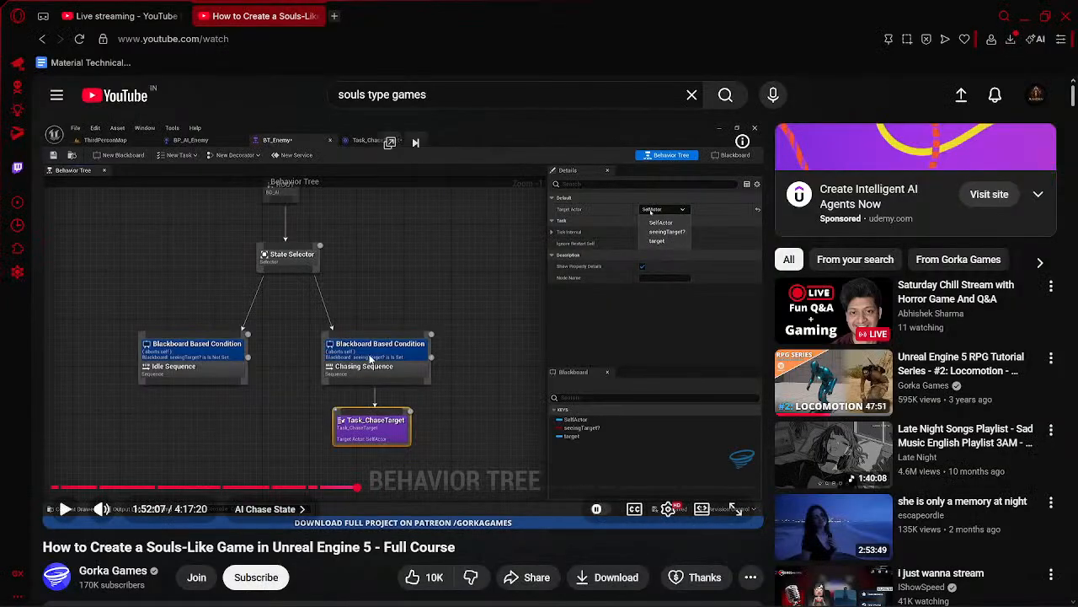
{"action": "key", "text": "alt+Tab"}
{"action": "key", "text": "alt+Tab"}
{"action": "left_click", "coordinate": [455, 290]}
{"action": "key", "text": "Left"}
{"action": "key", "text": "Left"}
{"action": "left_click", "coordinate": [463, 275]}
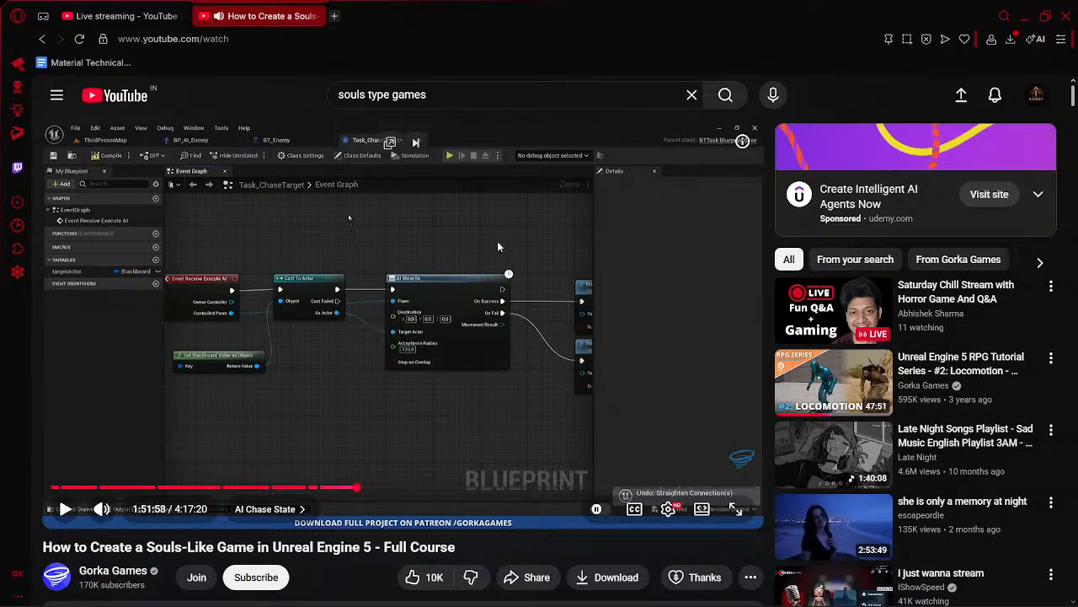
{"action": "left_click", "coordinate": [334, 219]}
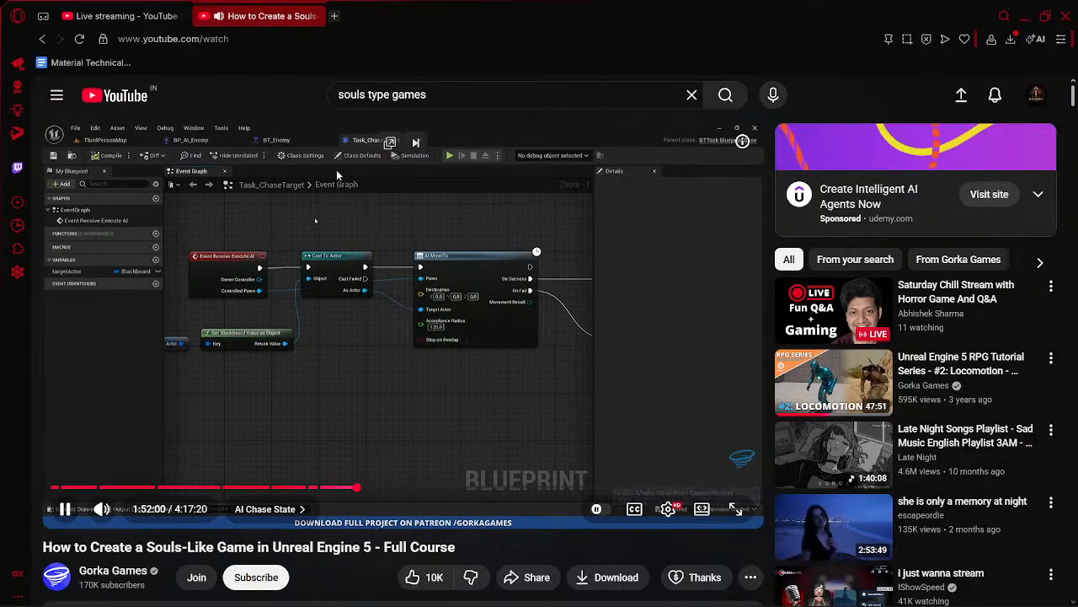
{"action": "left_click", "coordinate": [336, 174]}
{"action": "key", "text": "Left"}
{"action": "key", "text": "Left"}
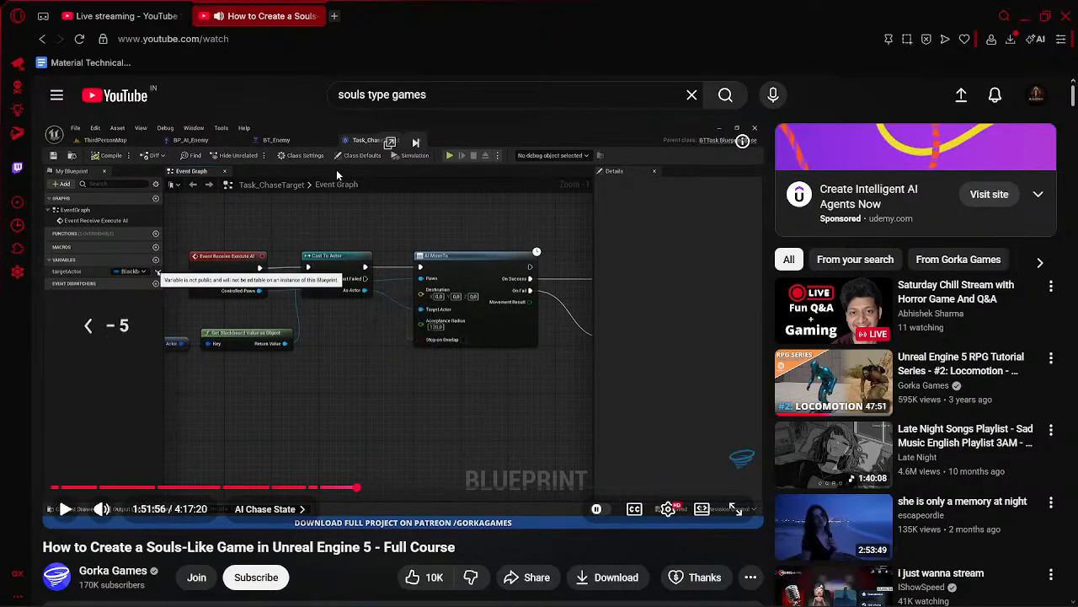
{"action": "key", "text": "space"}
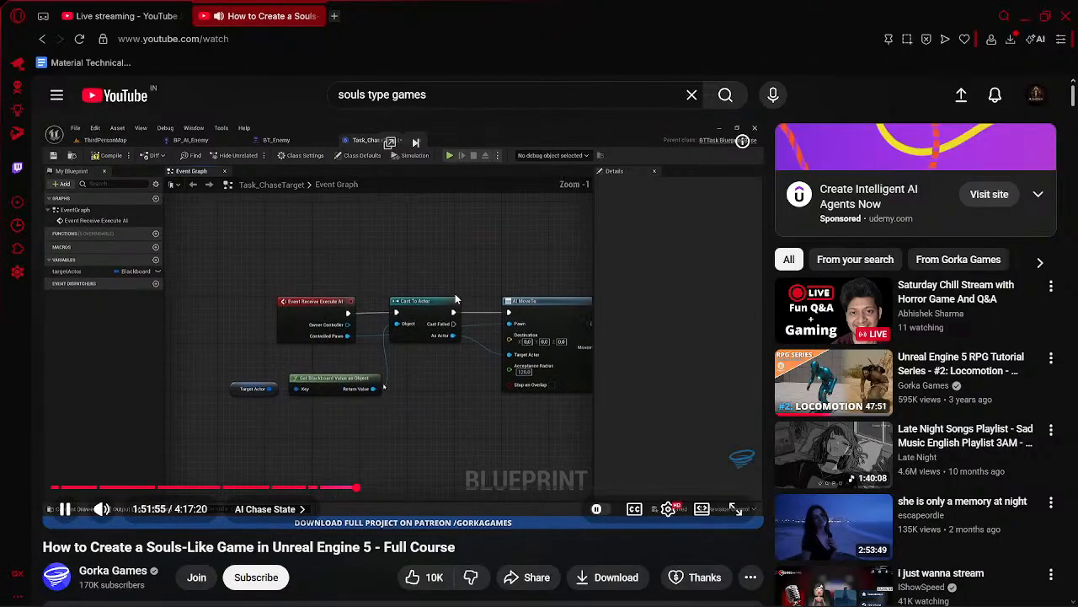
{"action": "key", "text": "space"}
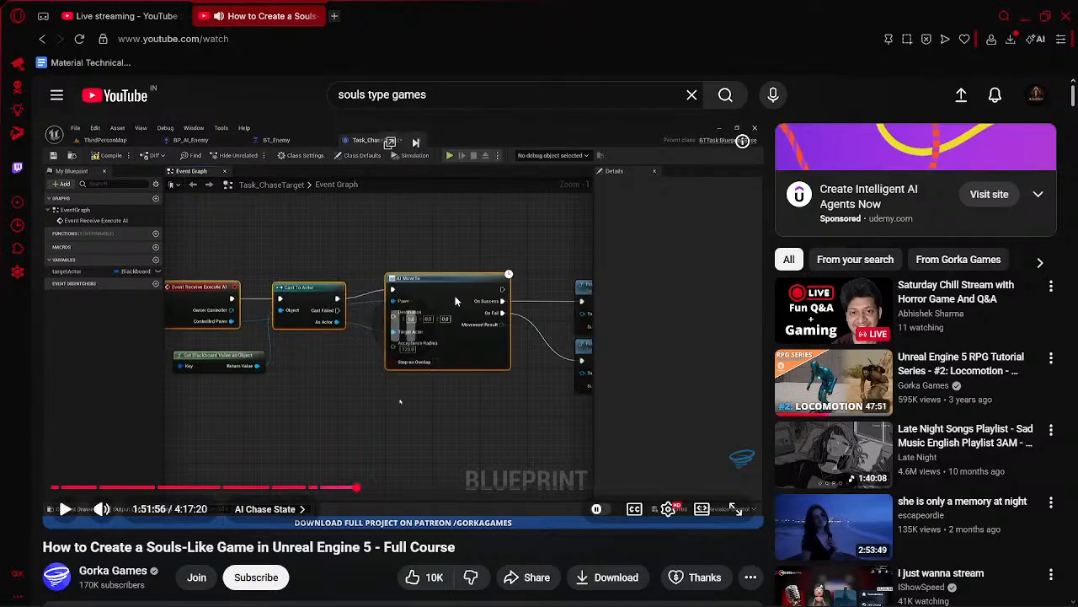
{"action": "key", "text": "space"}
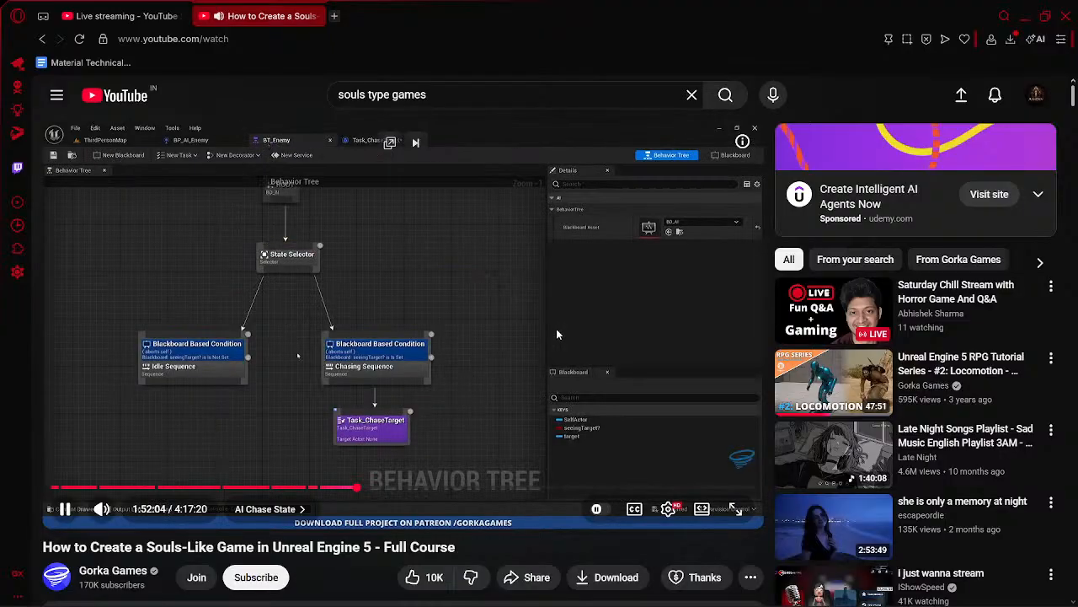
{"action": "left_click", "coordinate": [595, 302]}
- Return to Unreal and compile the Task_ChaseTarget blueprint
{"action": "mouse_move", "coordinate": [750, 604]}
{"action": "left_click", "coordinate": [801, 588]}
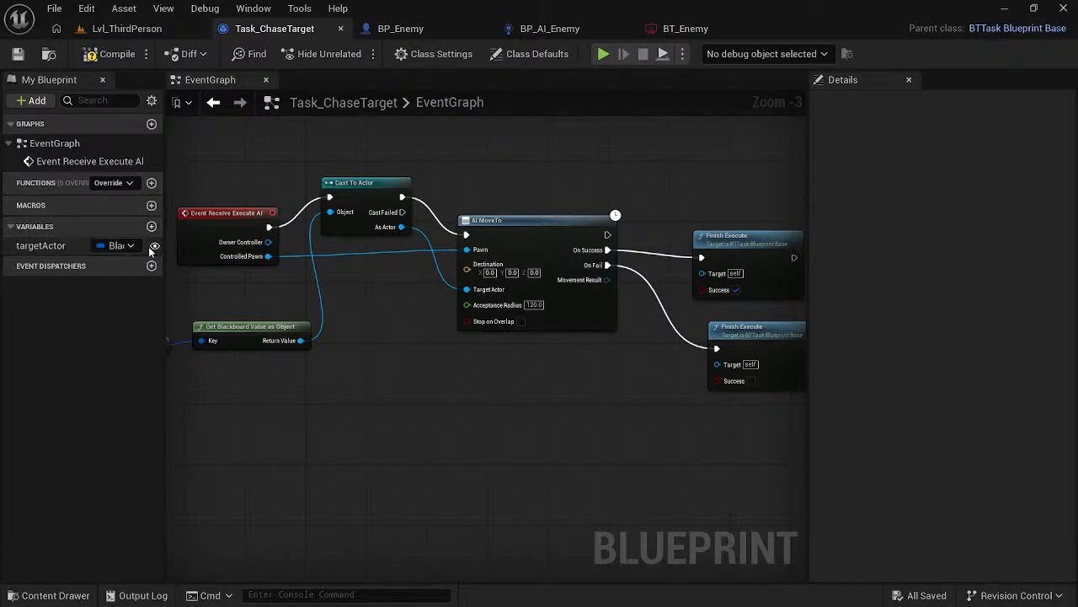
{"action": "left_click", "coordinate": [98, 53]}
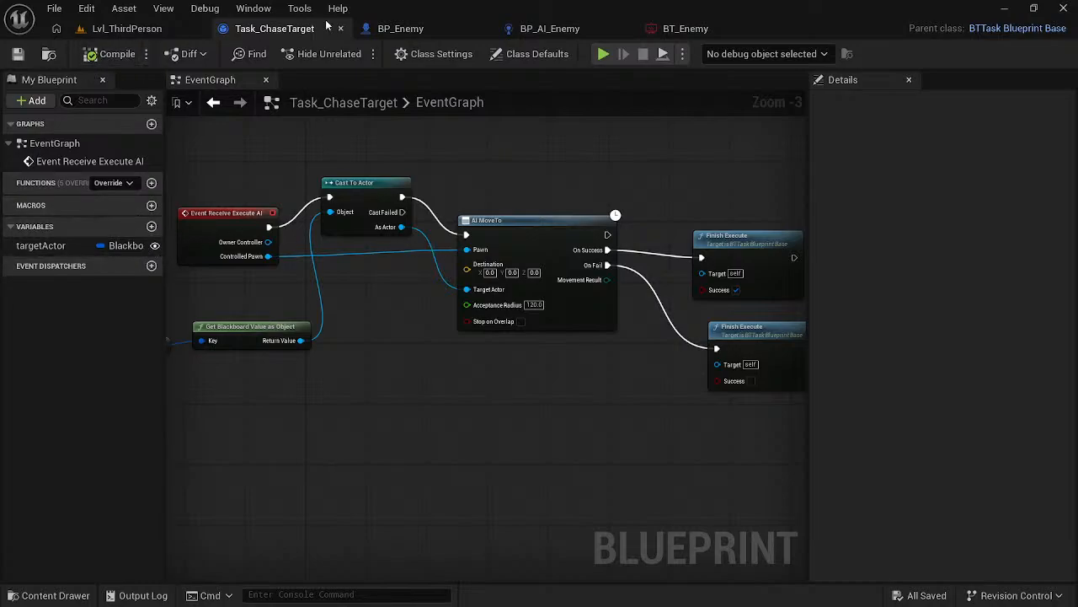
{"action": "left_click", "coordinate": [383, 28]}
{"action": "left_click", "coordinate": [287, 31]}
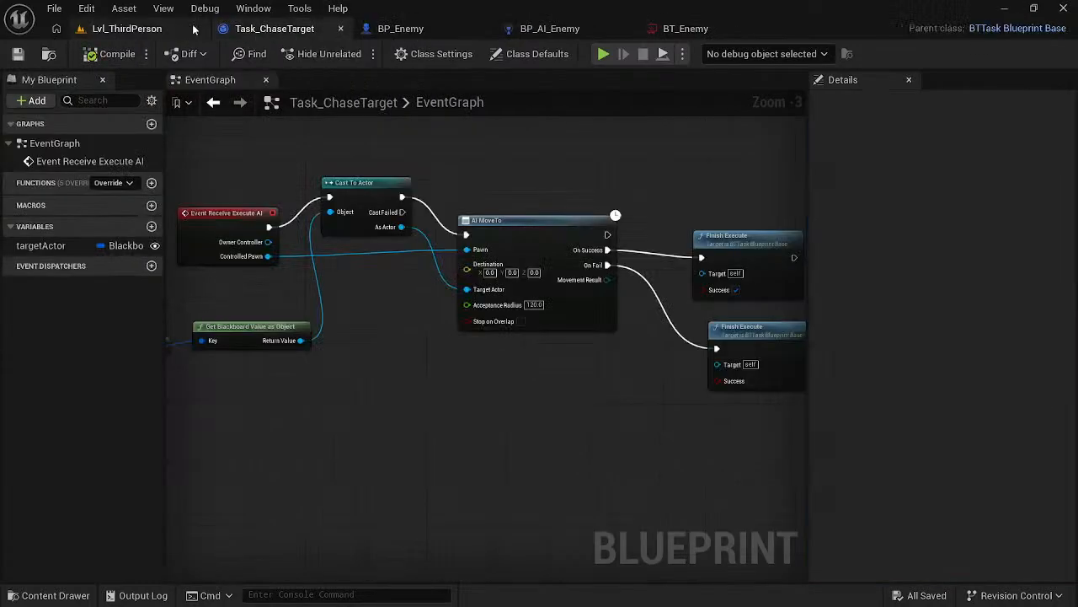
- Set the Target Actor key of the Task_ChaseTarget node in BT_Enemy to target
{"action": "left_click", "coordinate": [674, 29]}
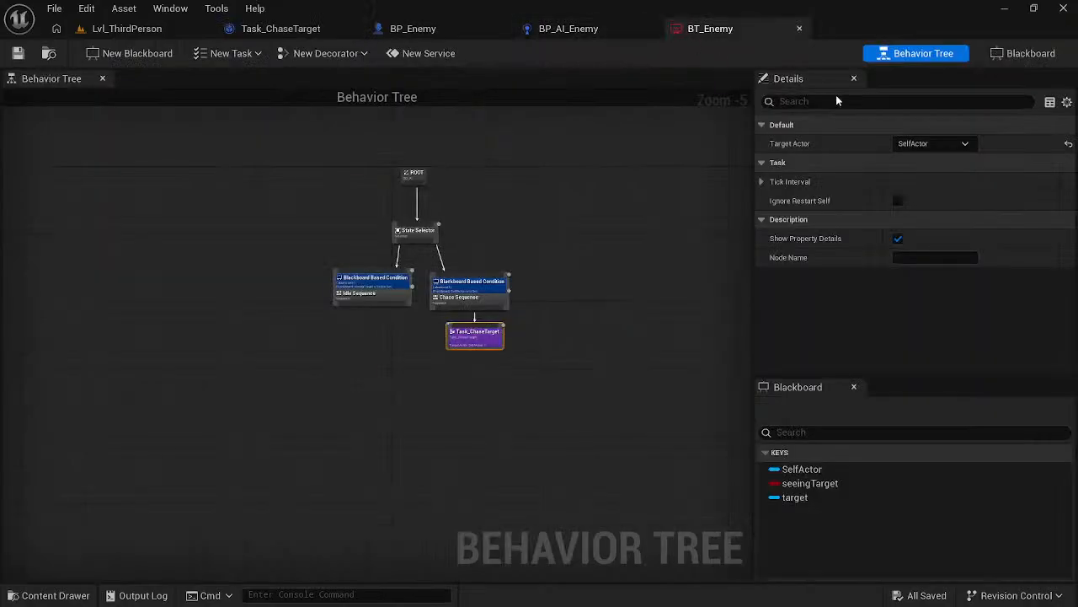
{"action": "left_click", "coordinate": [931, 143]}
{"action": "left_click", "coordinate": [924, 201]}
{"action": "left_click", "coordinate": [242, 220]}
- Switch to the browser and watch how the course renames the target key in its blackboard
{"action": "key", "text": "alt+Tab"}
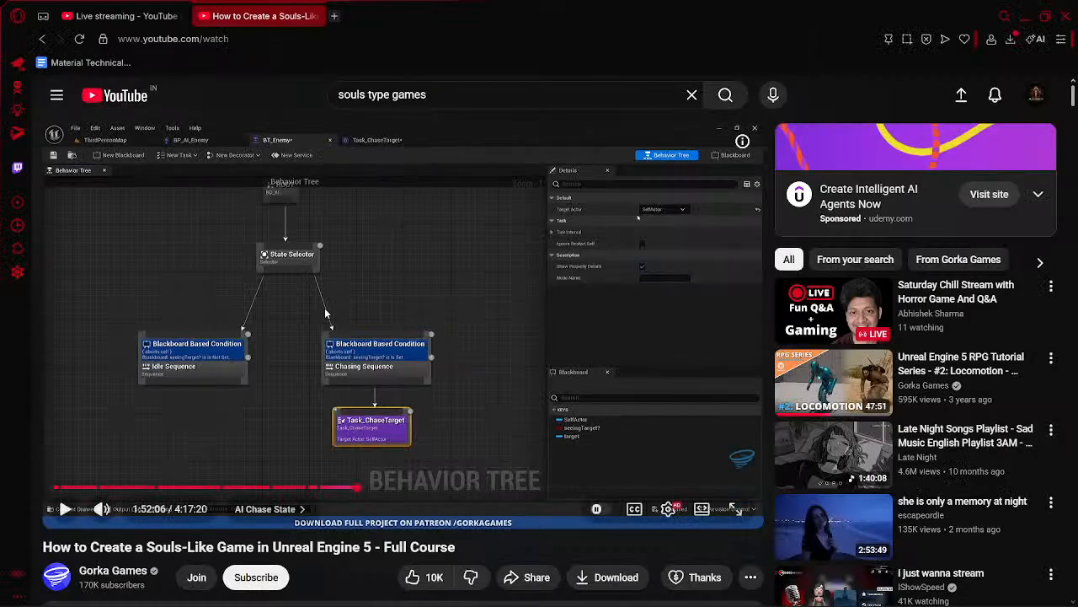
{"action": "left_click", "coordinate": [351, 320]}
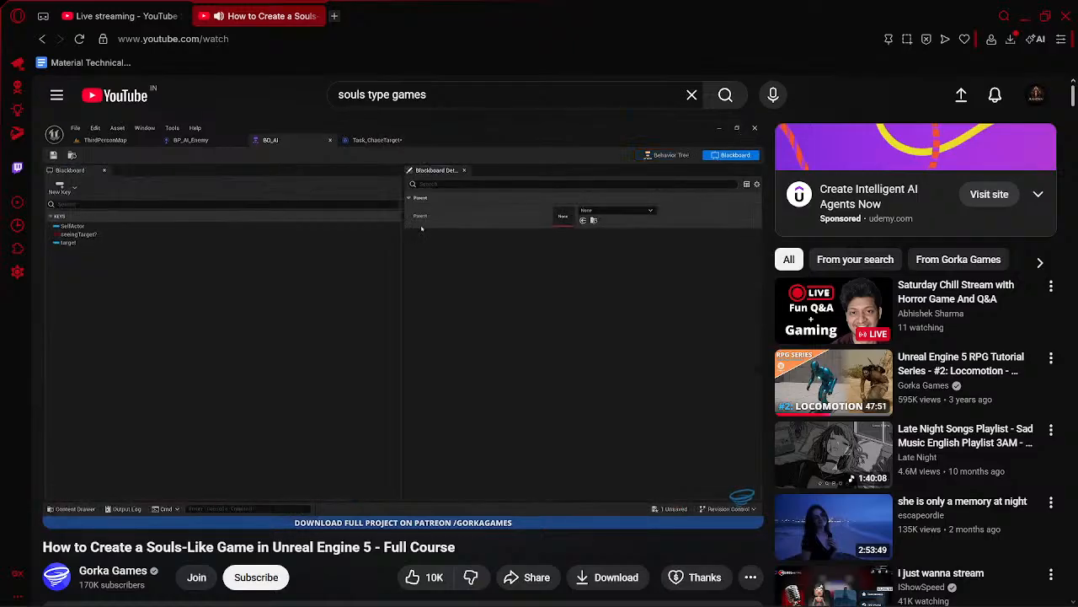
{"action": "key", "text": "alt+Tab"}
{"action": "key", "text": "alt+Tab"}
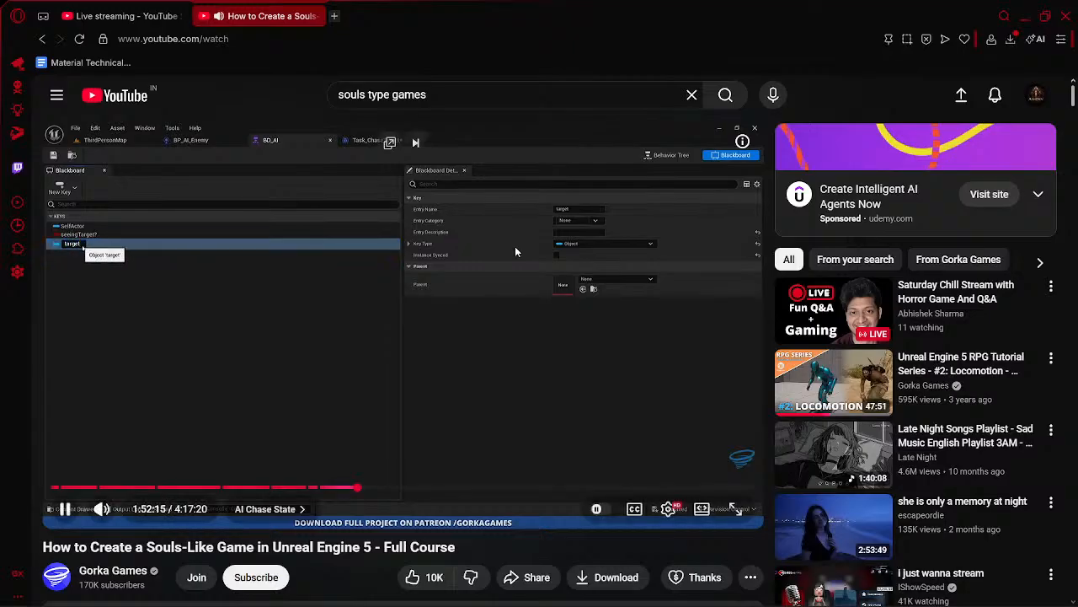
{"action": "key", "text": "space"}
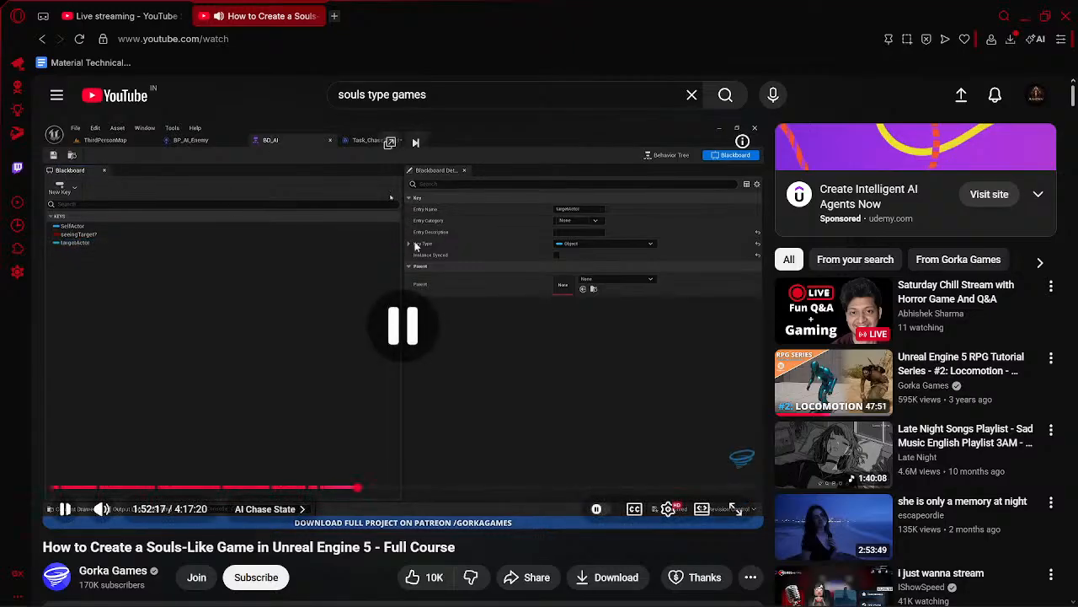
{"action": "key", "text": "alt+Tab"}
- Return to Unreal, open the BD_AI blackboard from the AI folder and rename its target key to targetActor
{"action": "key", "text": "alt+Tab"}
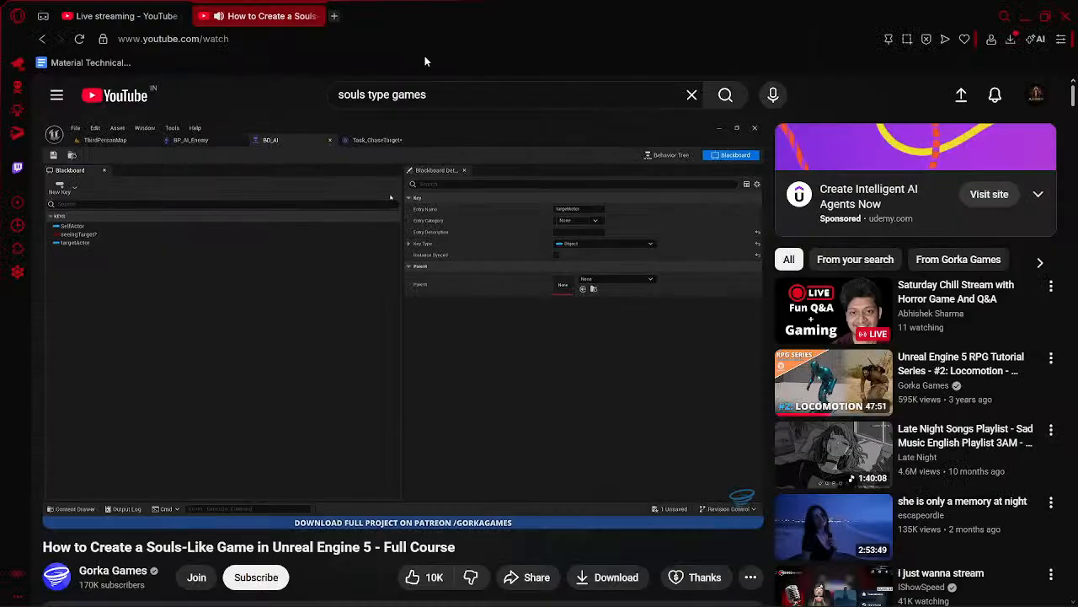
{"action": "key", "text": "alt+Tab"}
{"action": "left_click", "coordinate": [126, 29]}
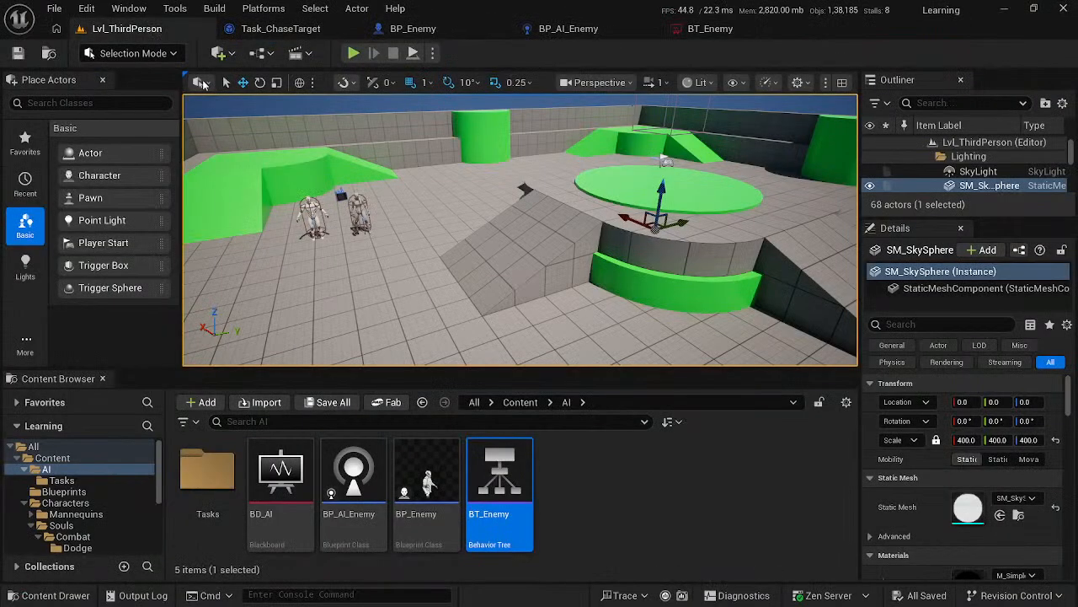
{"action": "double_click", "coordinate": [280, 476]}
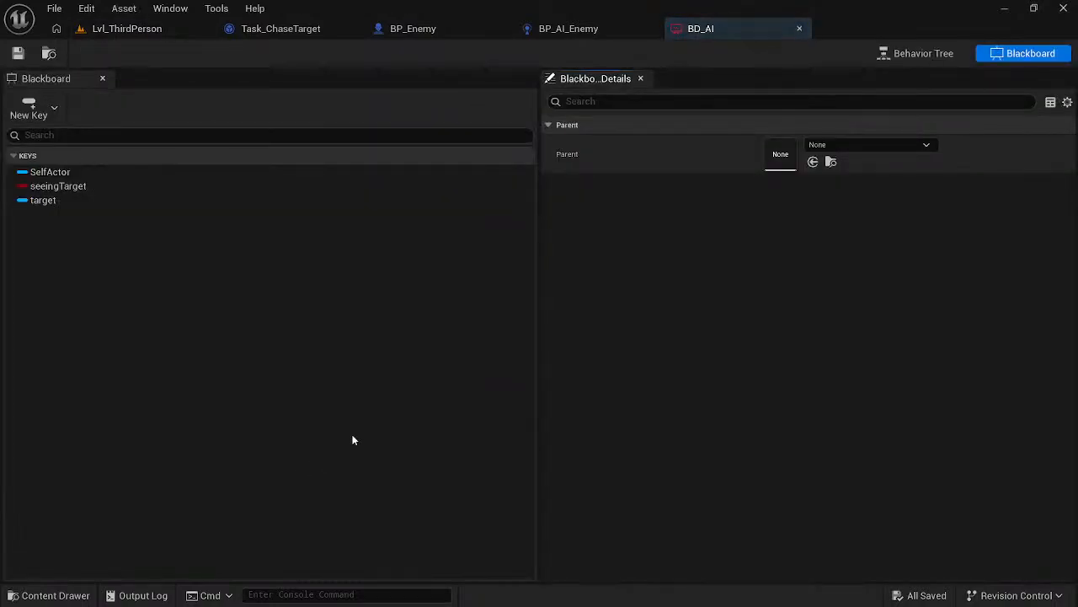
{"action": "left_click", "coordinate": [59, 200]}
{"action": "right_click", "coordinate": [52, 202]}
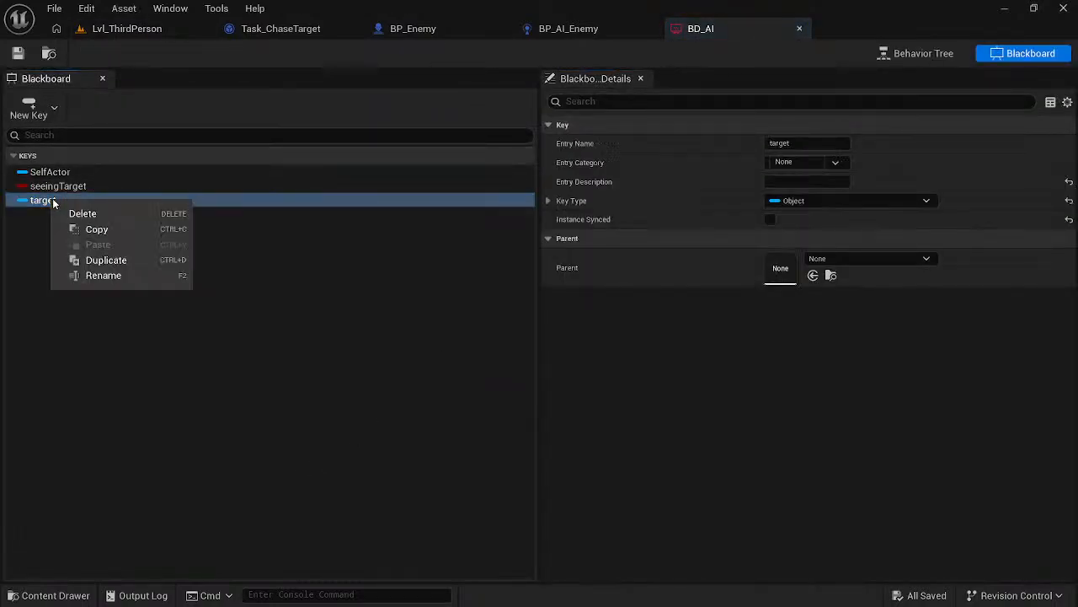
{"action": "left_click", "coordinate": [103, 274]}
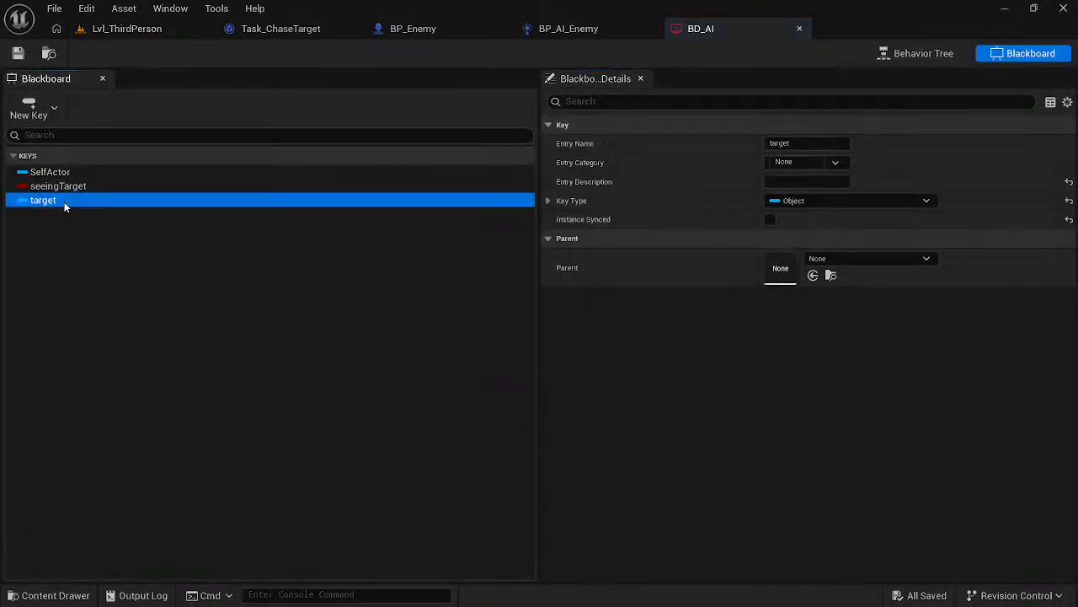
{"action": "right_click", "coordinate": [61, 202]}
{"action": "left_click", "coordinate": [55, 200]}
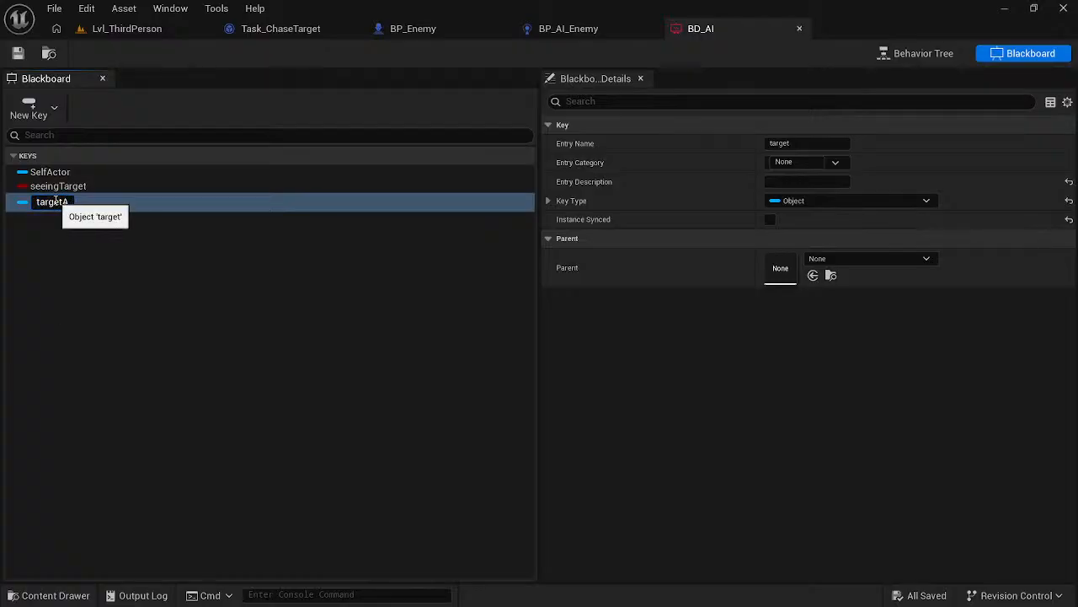
{"action": "type", "text": "Actor"}
{"action": "key", "text": "Return"}
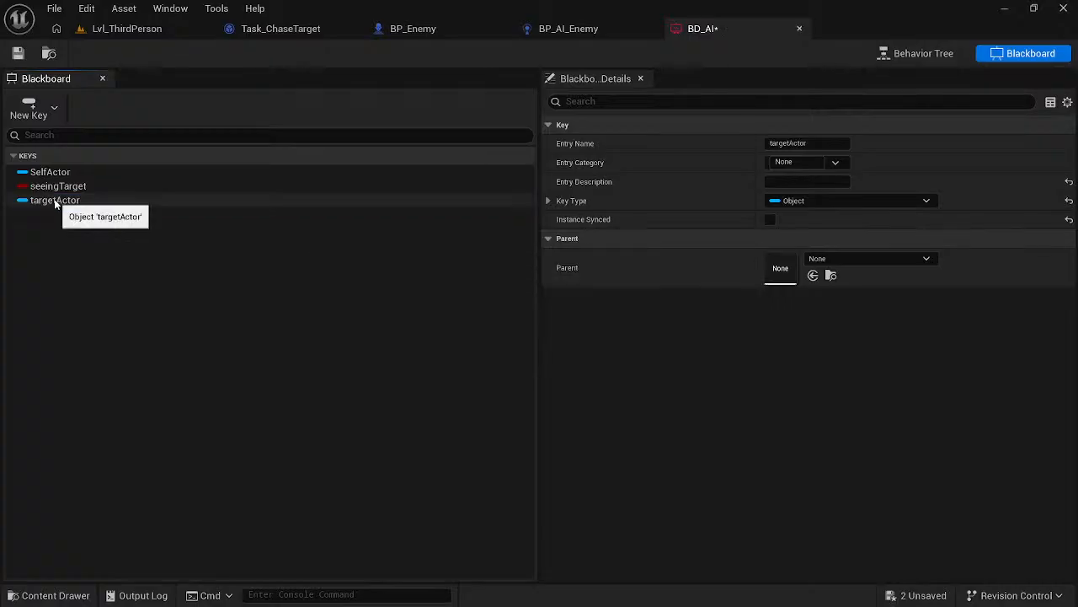
- Switch to the browser, watch how the course updates the literal key name in BP_AI_Enemy, and return to Unreal
{"action": "key", "text": "alt+Tab"}
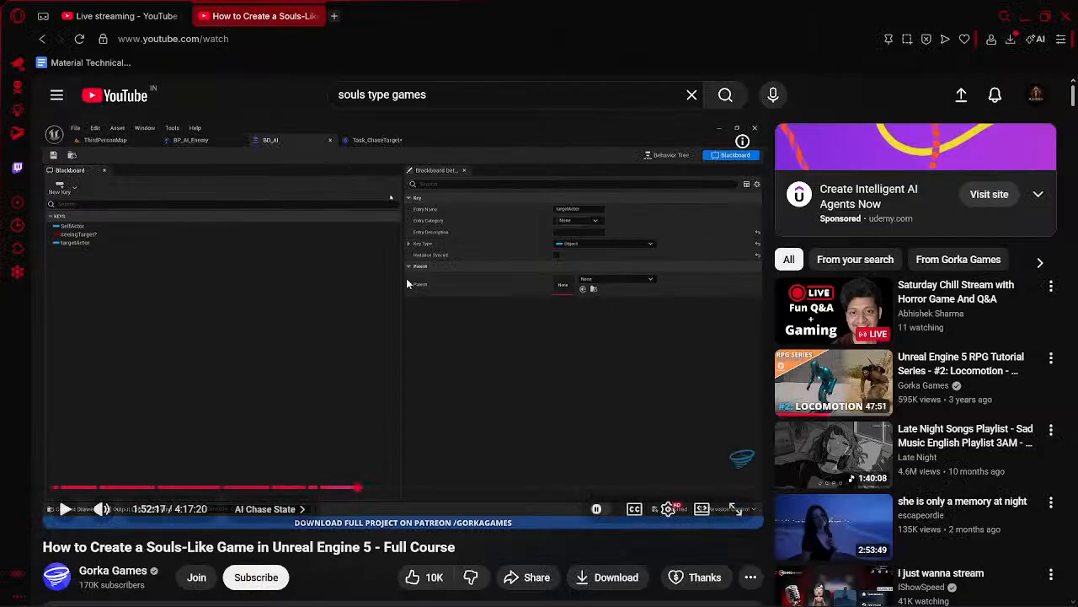
{"action": "left_click", "coordinate": [408, 276]}
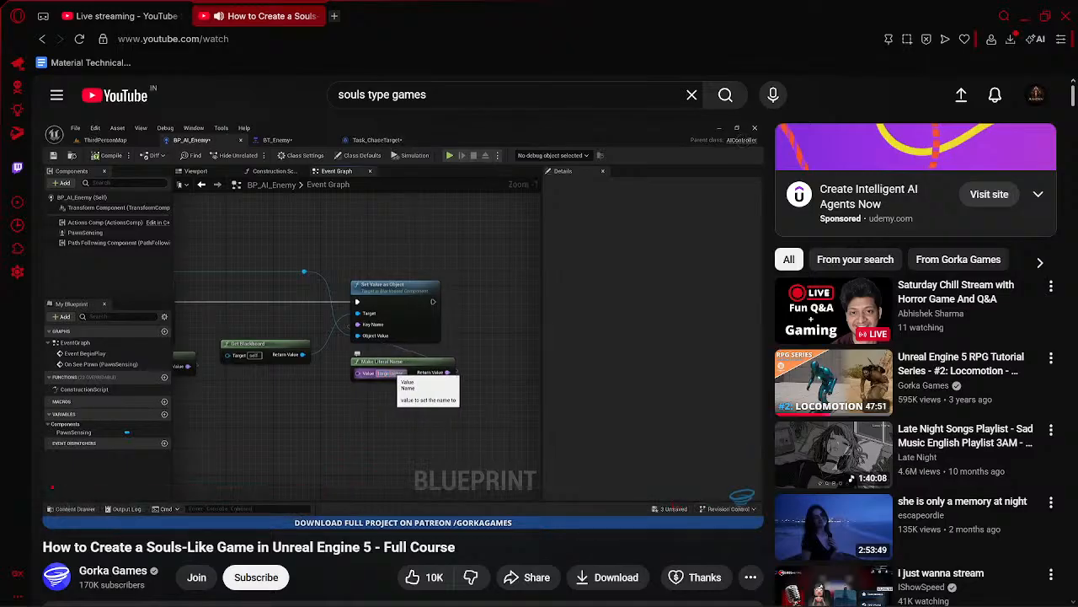
{"action": "left_click", "coordinate": [412, 331]}
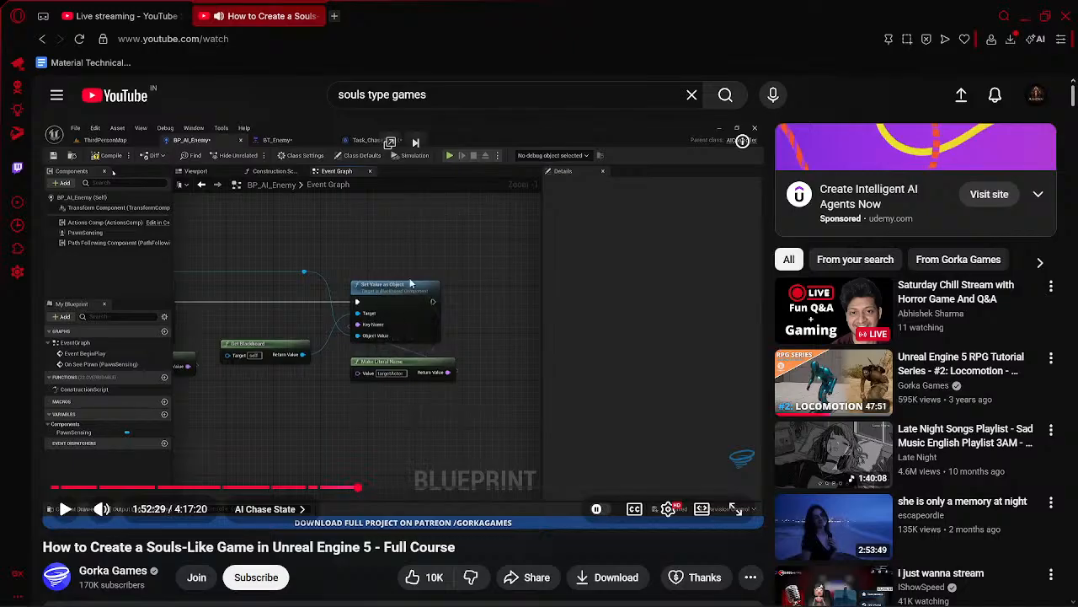
{"action": "key", "text": "alt+Tab"}
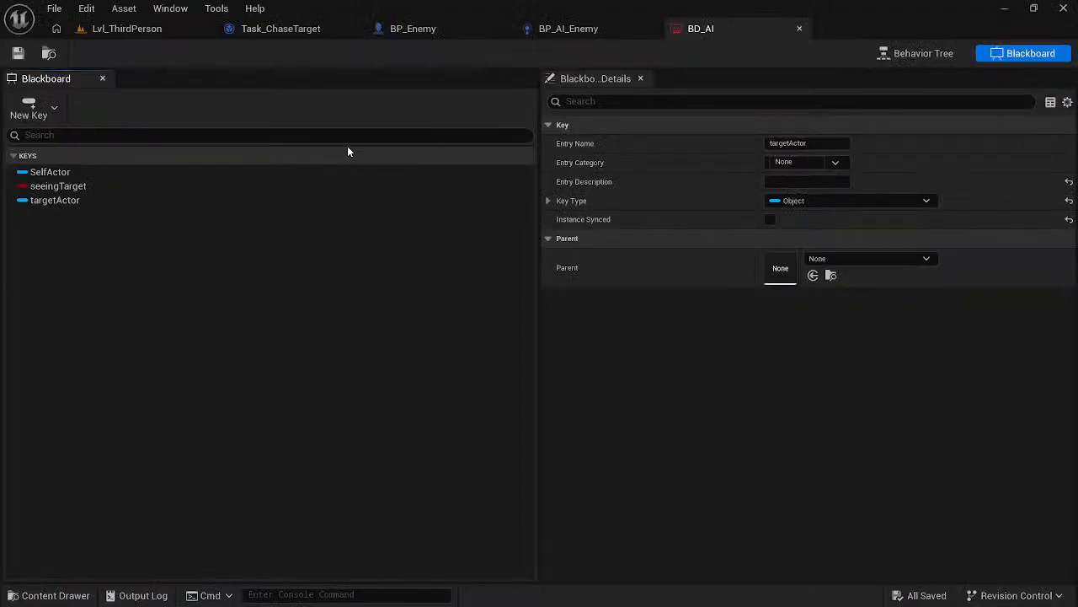
{"action": "left_click", "coordinate": [485, 27]}
{"action": "left_click", "coordinate": [418, 108]}
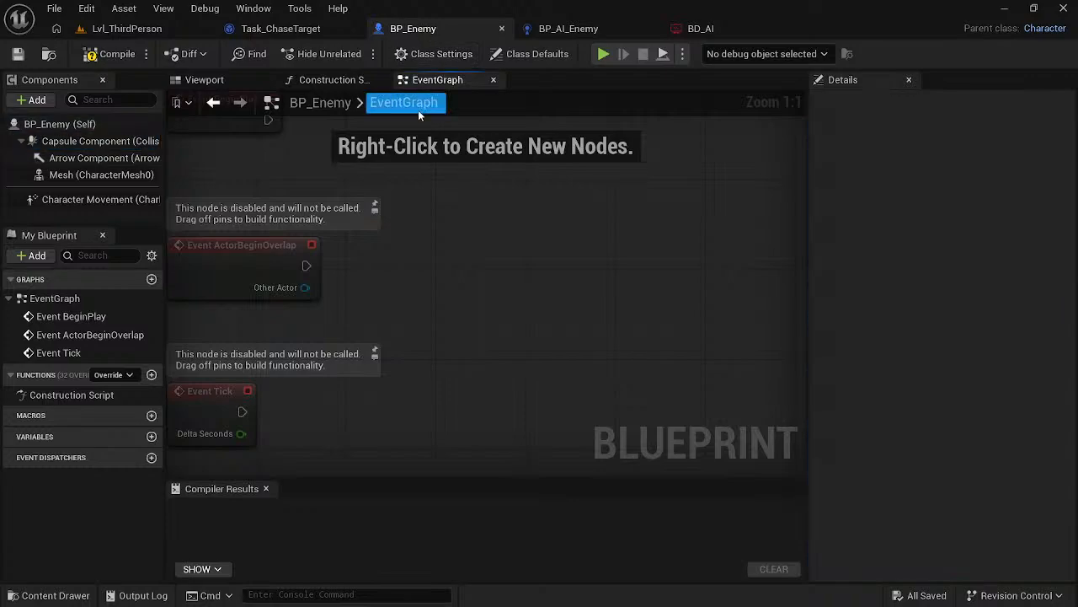
{"action": "scroll", "coordinate": [433, 233], "scroll_direction": "down", "scroll_amount": 3}
{"action": "scroll", "coordinate": [516, 235], "scroll_direction": "down", "scroll_amount": 1}
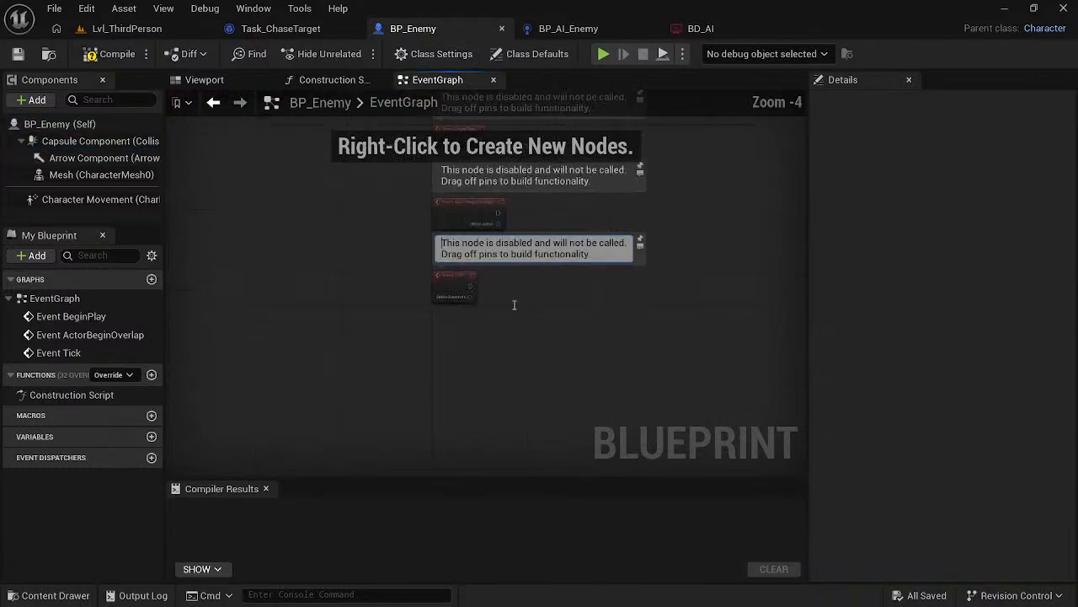
{"action": "scroll", "coordinate": [348, 318], "scroll_direction": "up", "scroll_amount": 2}
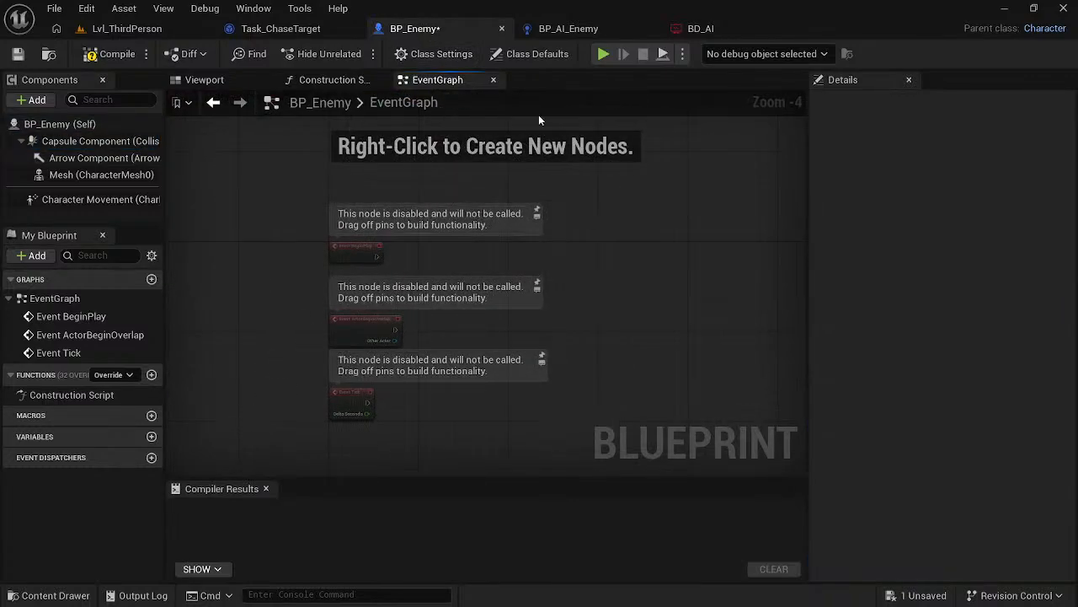
- In the BP_AI_Enemy event graph, set the Make Literal Name value feeding Set Value as Object to targetActor
{"action": "left_click", "coordinate": [568, 28]}
{"action": "right_click_drag", "start_coordinate": [529, 225], "coordinate": [408, 215]}
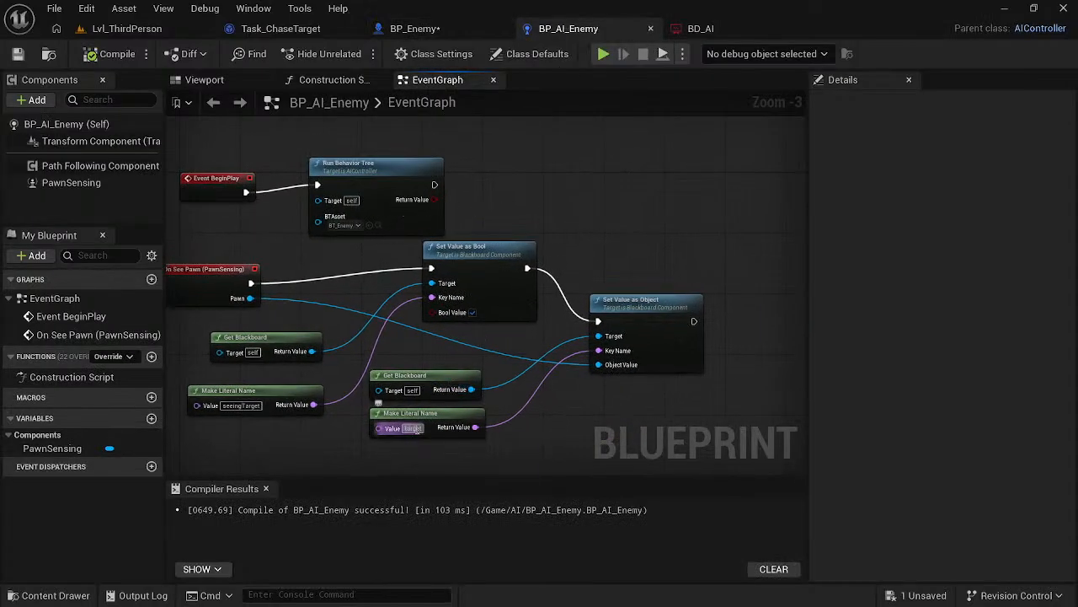
{"action": "left_click", "coordinate": [412, 428]}
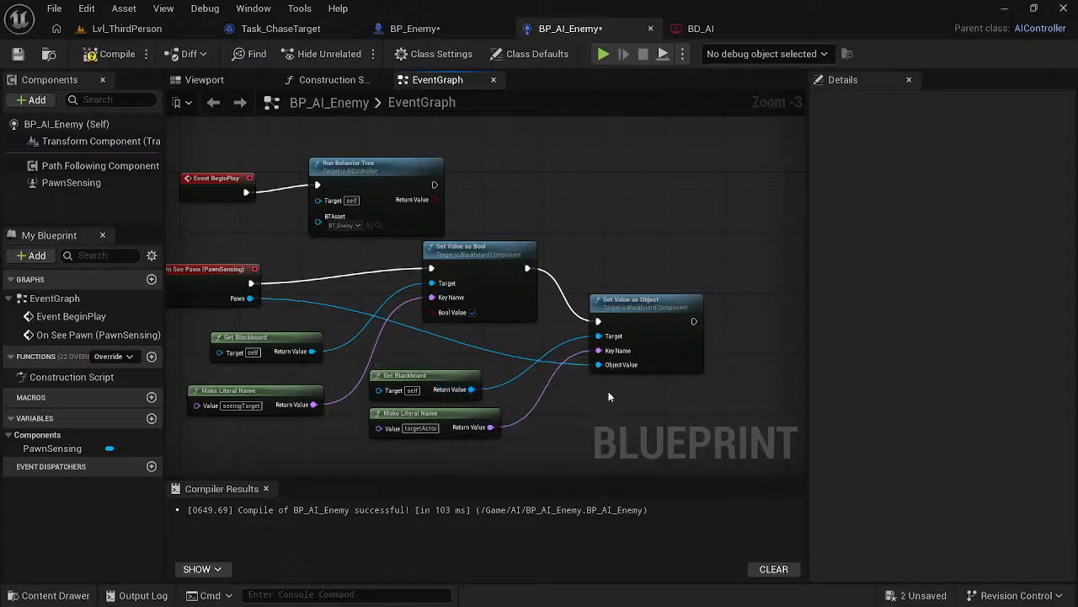
- Switch to the browser and watch the rest of the course's AI Chase State chapter, pausing where AI Attacking begins
{"action": "key", "text": "alt+Tab"}
{"action": "left_click", "coordinate": [568, 392]}
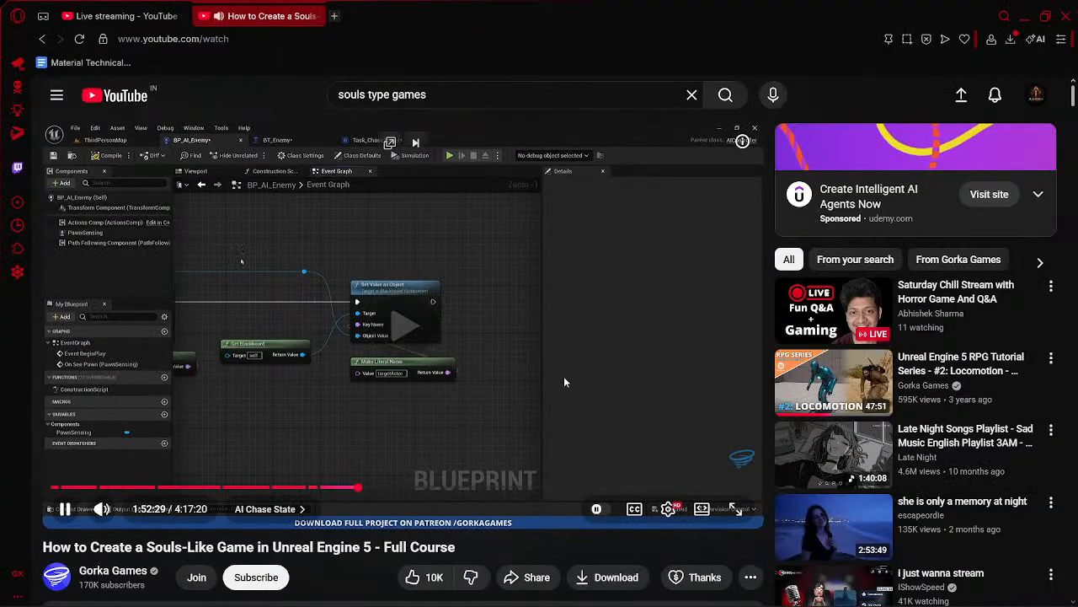
{"action": "key", "text": "Right"}
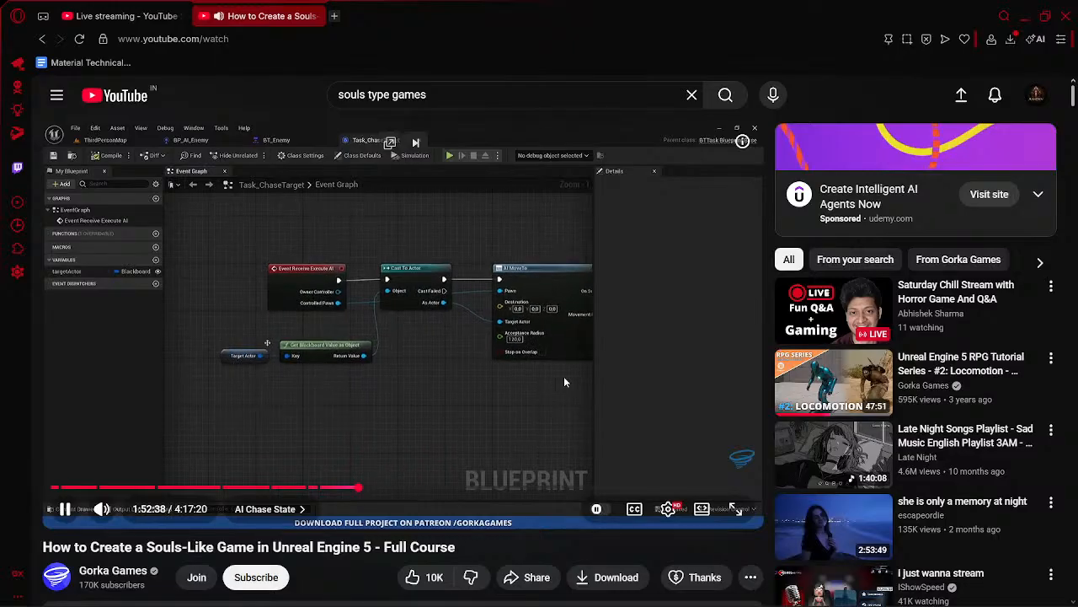
{"action": "key", "text": "Left"}
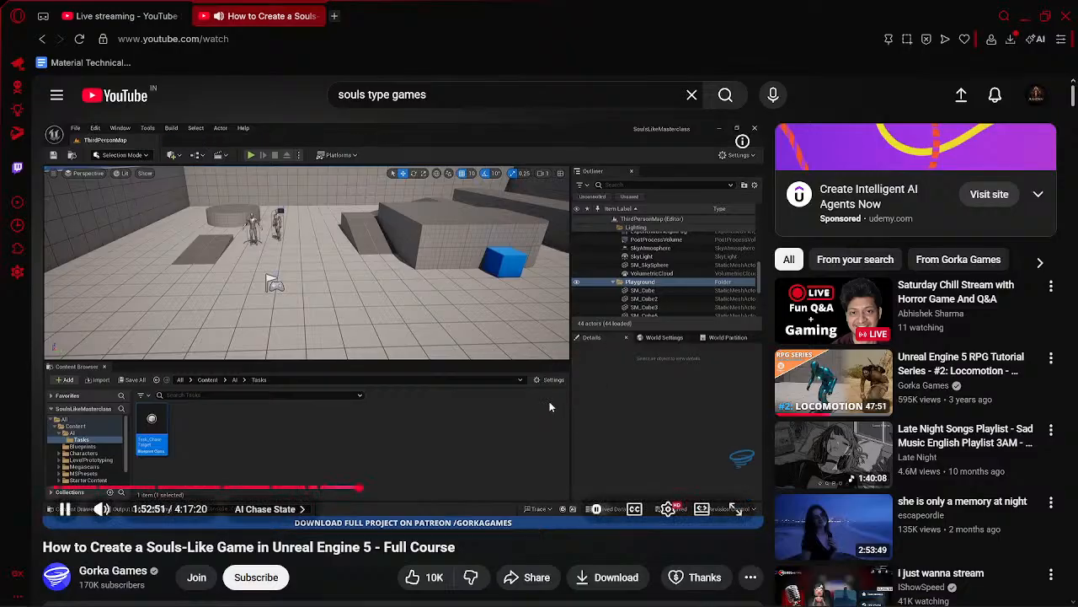
{"action": "left_click", "coordinate": [395, 421]}
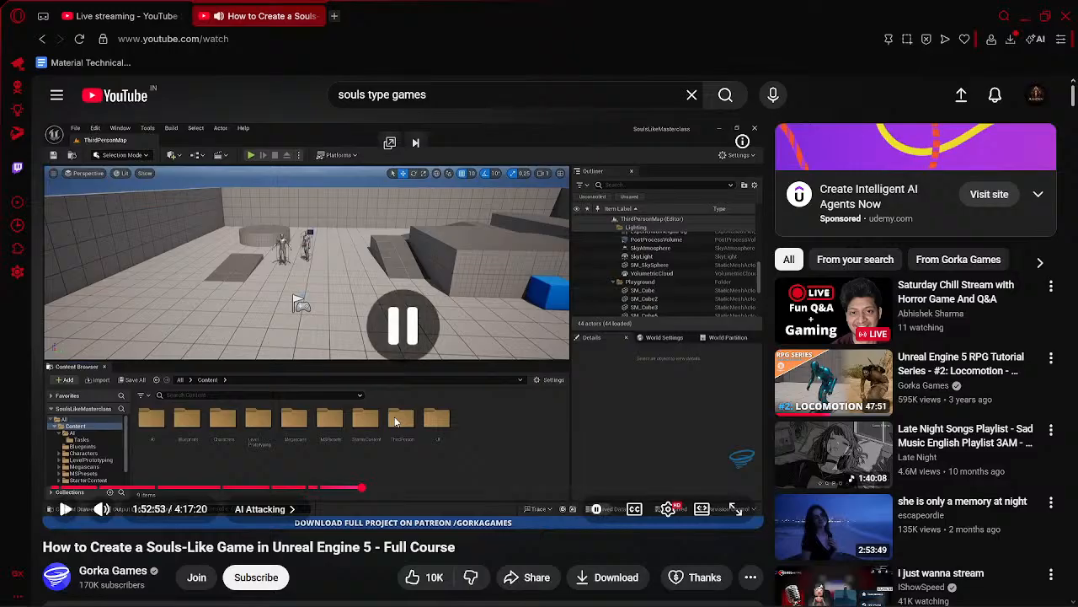
- Open the YouTube Studio live stream page and send the chat message "too late now bye :))"
{"action": "left_click", "coordinate": [126, 15]}
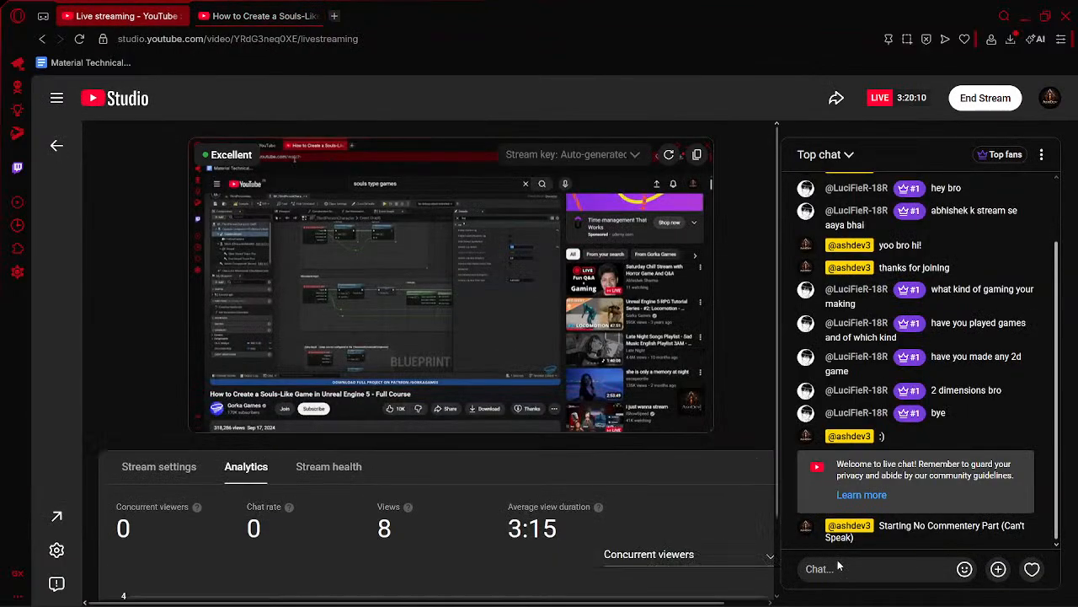
{"action": "type", "text": "too"}
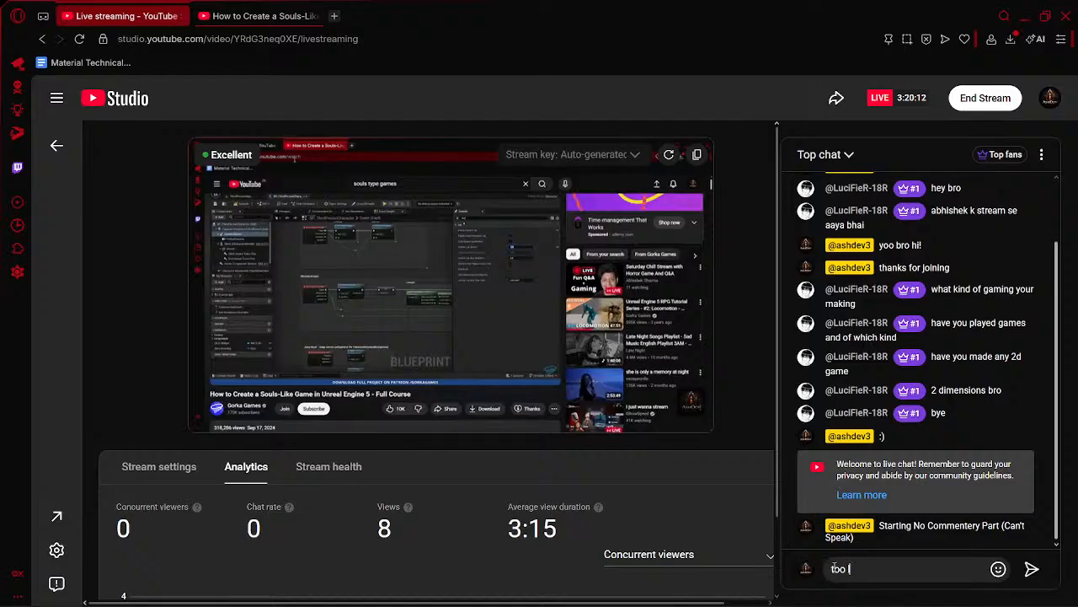
{"action": "type", "text": " late now bye :)"}
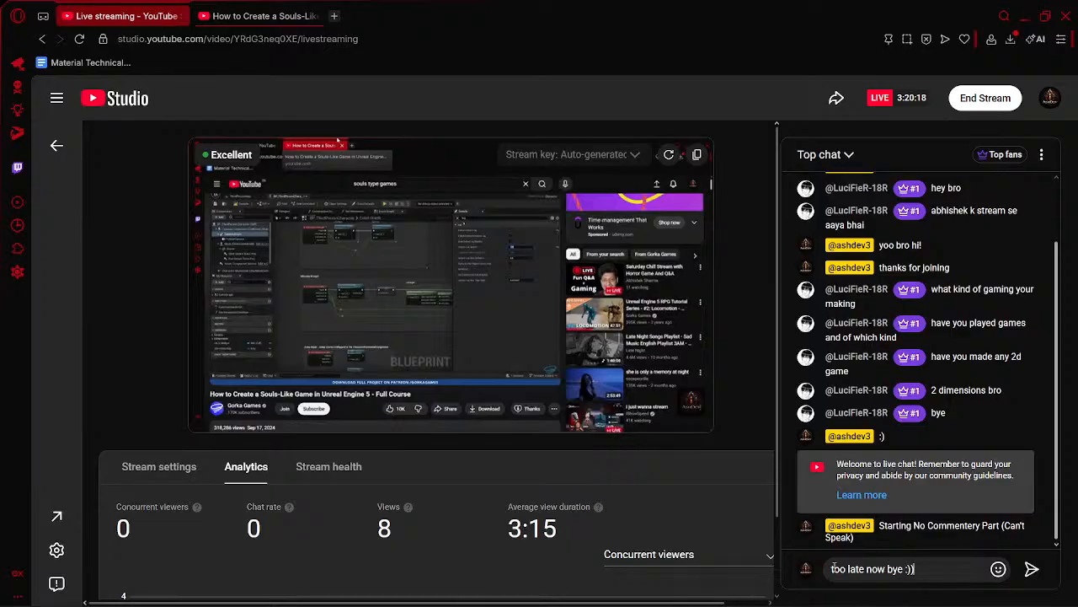
{"action": "key", "text": "Return"}
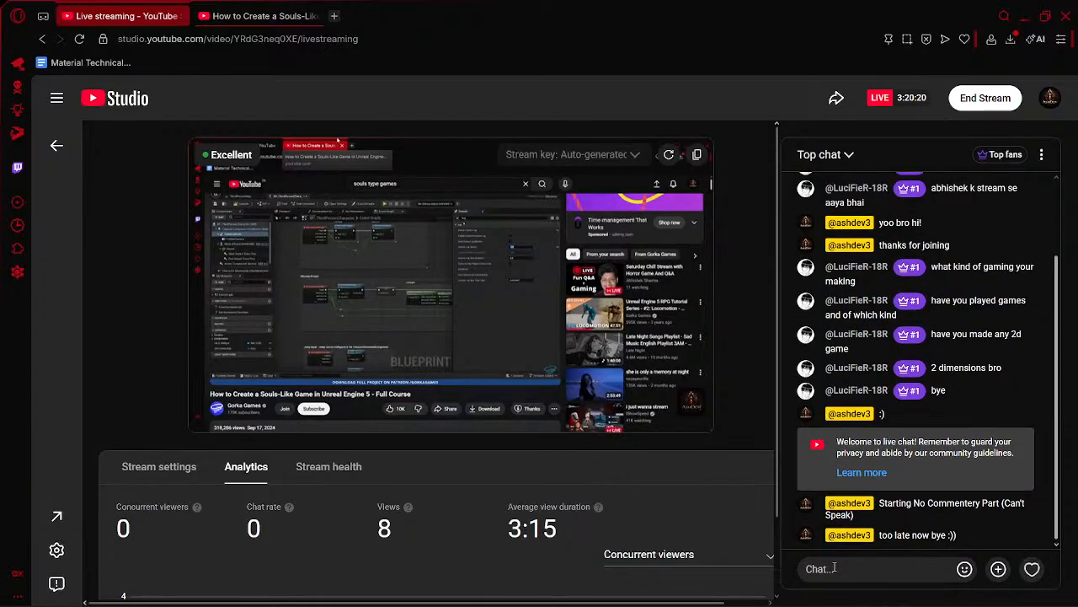
- End the live stream, confirm it, and dismiss the stream summary
{"action": "left_click", "coordinate": [960, 97]}
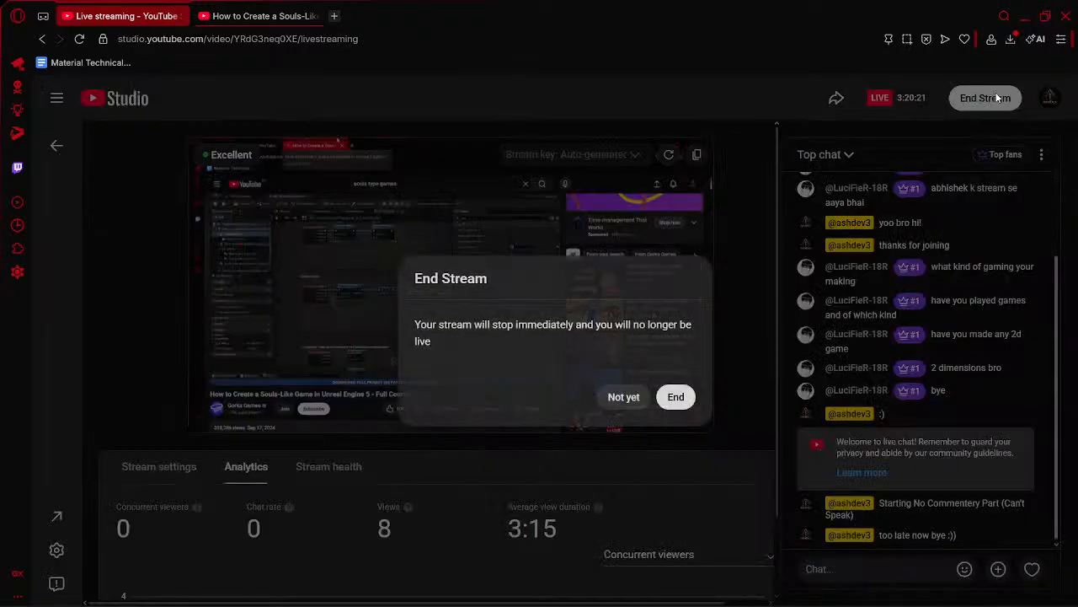
{"action": "left_click", "coordinate": [679, 395]}
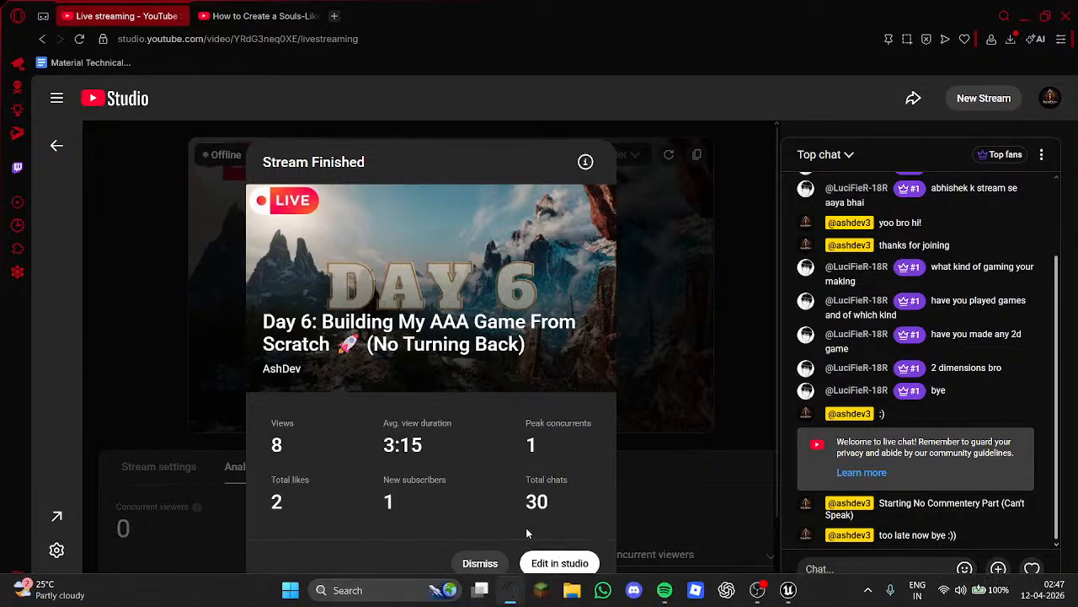
{"action": "left_click", "coordinate": [480, 562]}
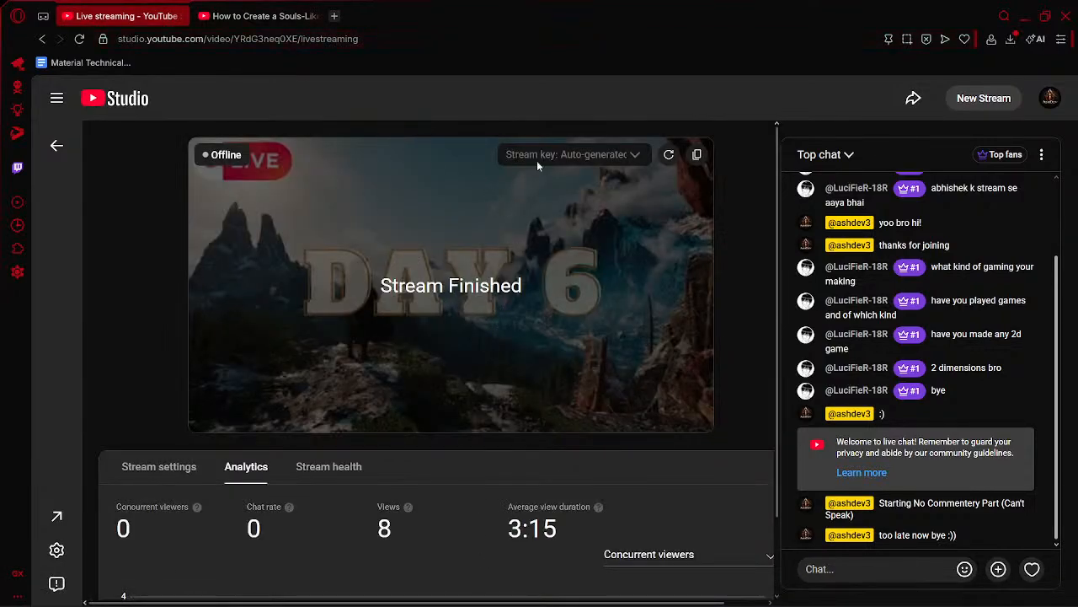